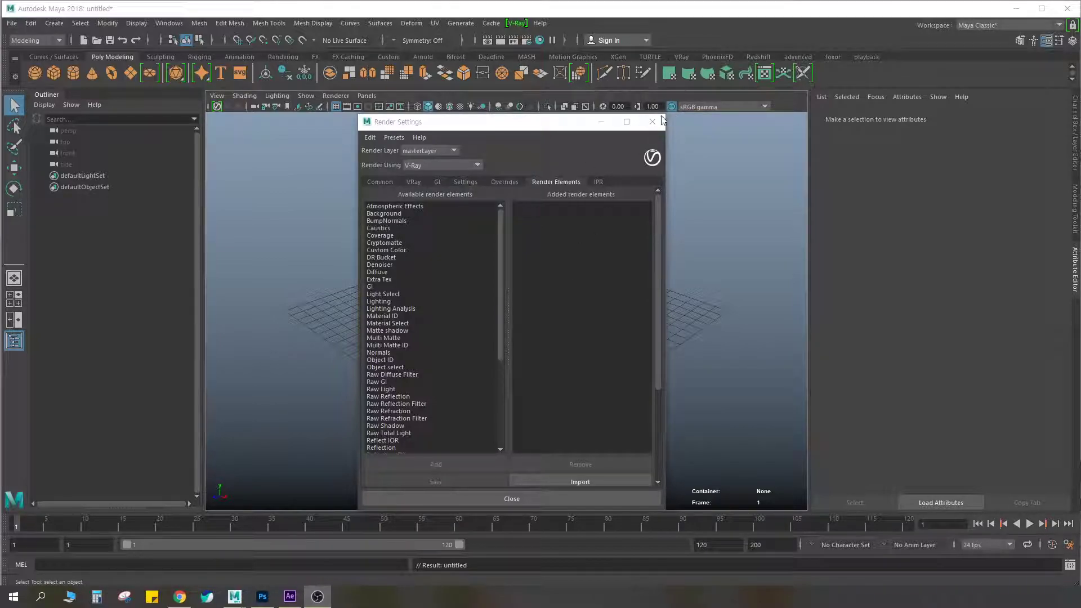
Reopen the render settings window and choose V-Ray as the renderer for the master layer
{"action": "left_click", "coordinate": [652, 123]}
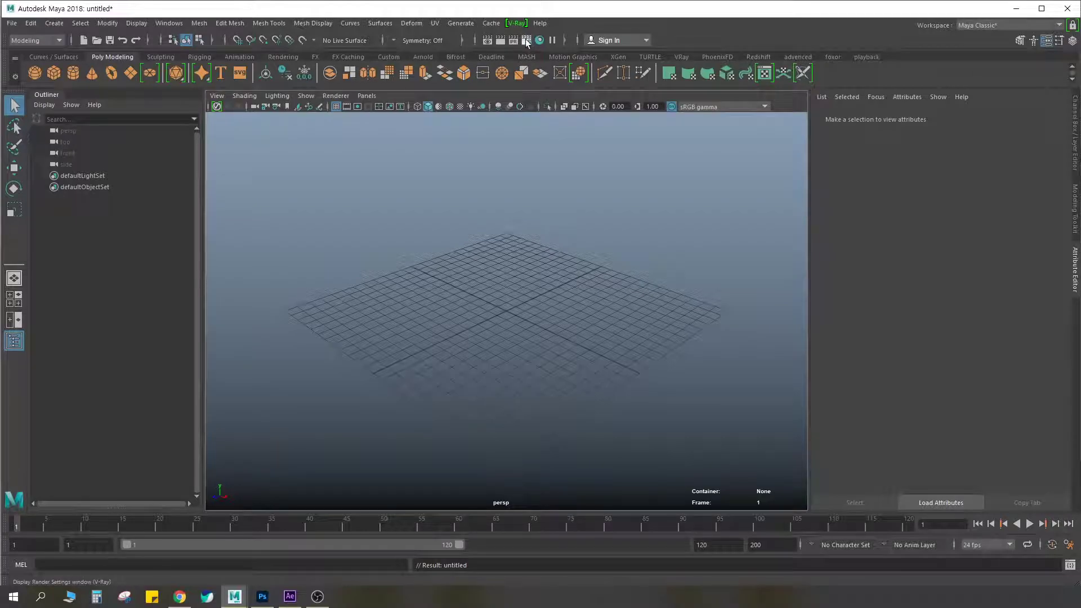
{"action": "left_click", "coordinate": [526, 39]}
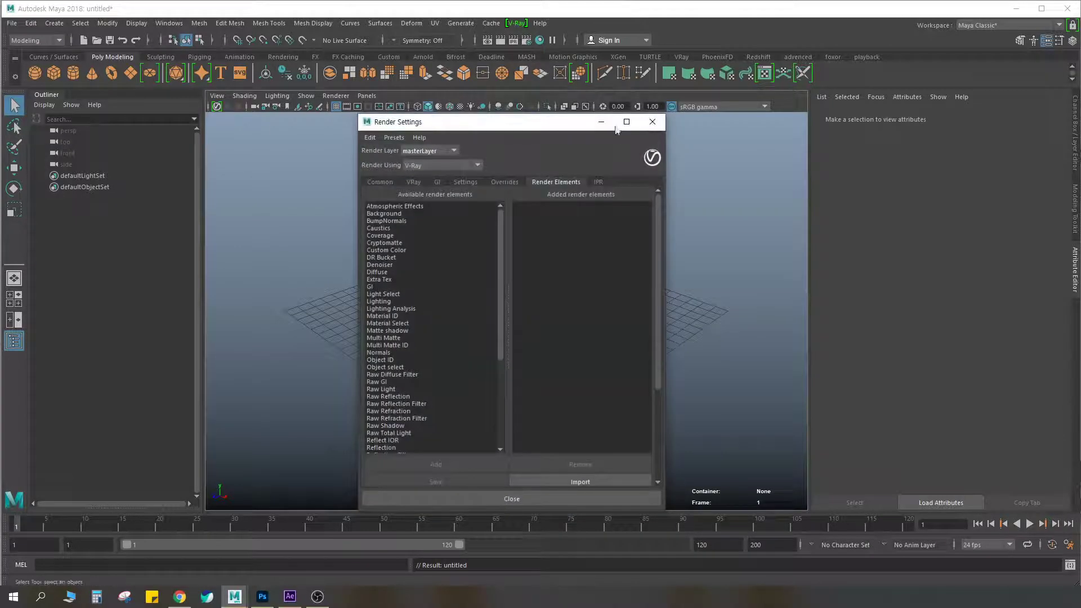
{"action": "left_click", "coordinate": [418, 180]}
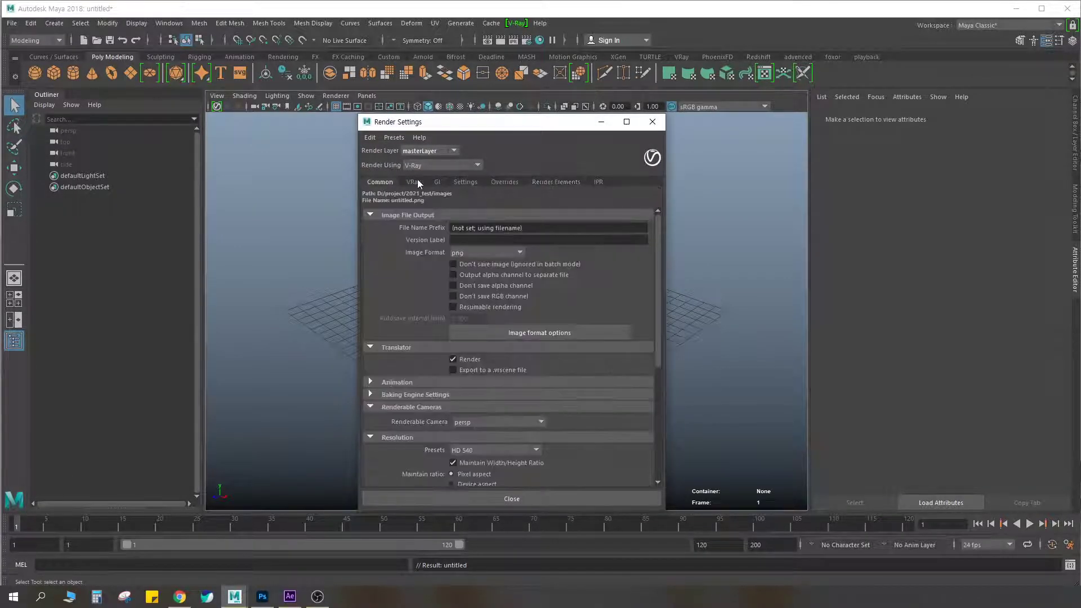
{"action": "left_click", "coordinate": [419, 165]}
{"action": "left_click", "coordinate": [415, 211]}
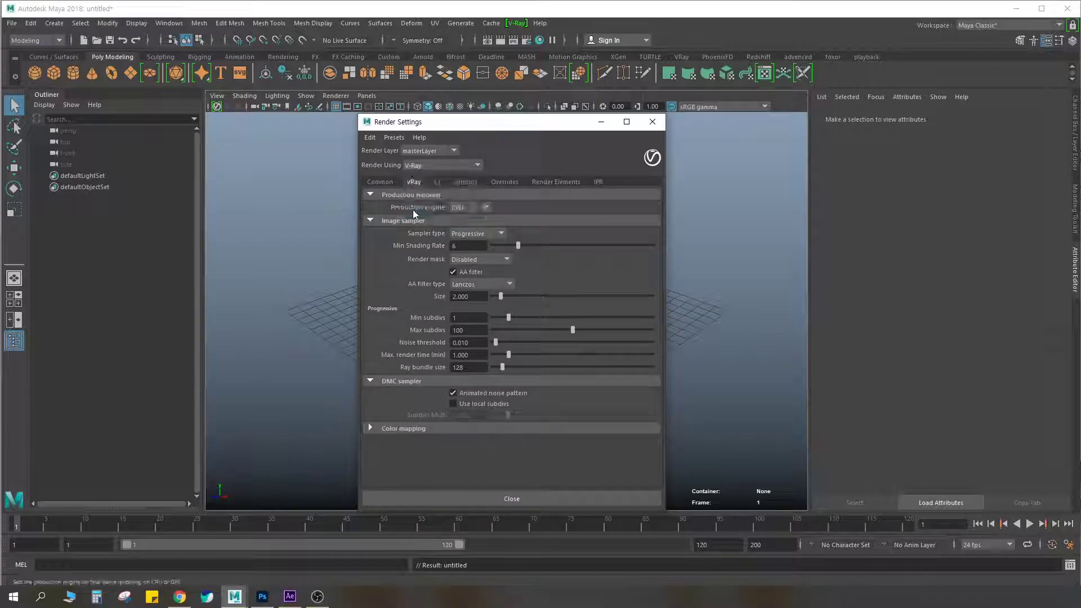
Look through the Common, VRay, GI, Settings and Overrides render settings, ending on the available render elements
{"action": "left_click", "coordinate": [386, 183]}
{"action": "left_click", "coordinate": [414, 182]}
{"action": "left_click", "coordinate": [437, 181]}
{"action": "left_click", "coordinate": [465, 182]}
{"action": "left_click", "coordinate": [505, 182]}
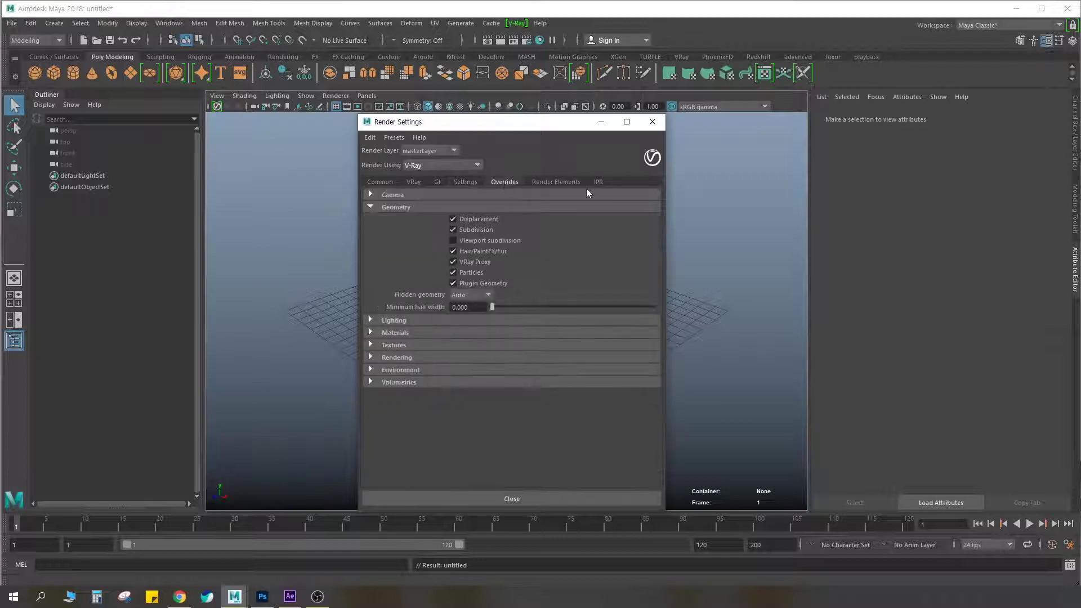
{"action": "left_click", "coordinate": [559, 183]}
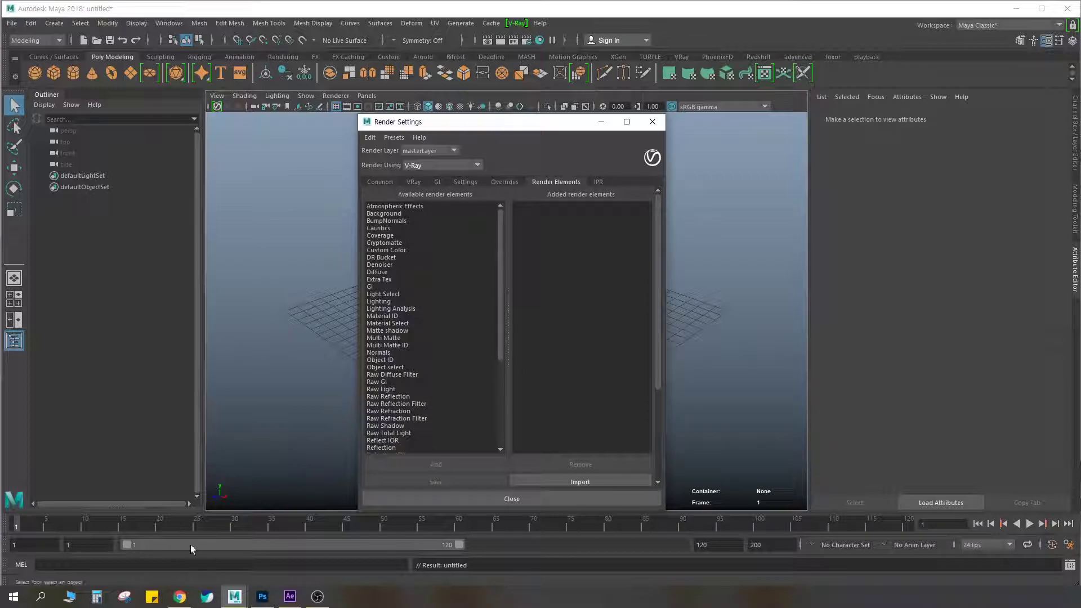
{"action": "left_click", "coordinate": [70, 597]}
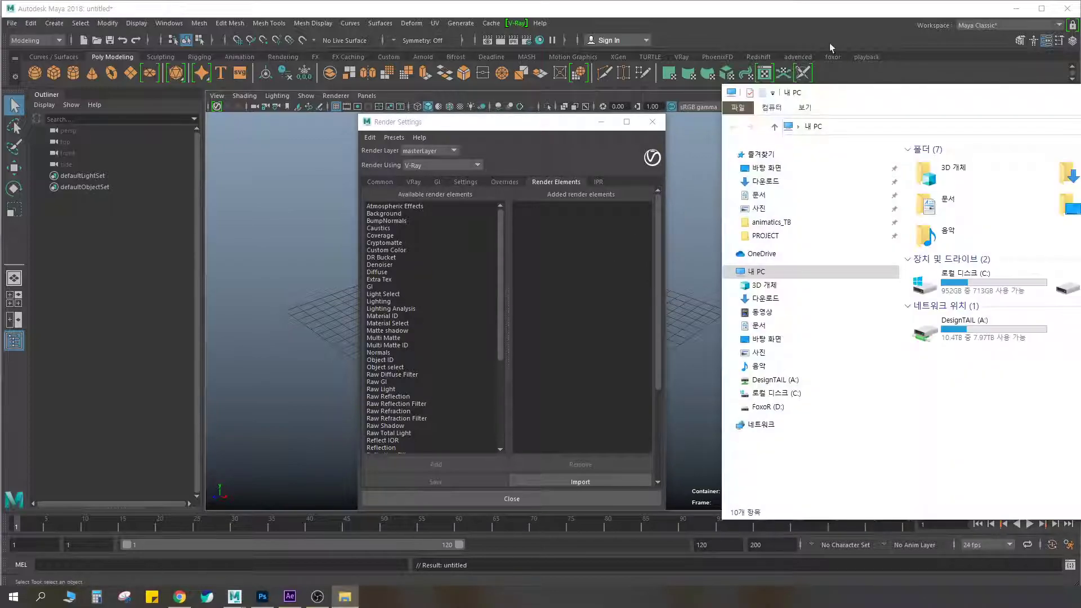
{"action": "left_click_drag", "start_coordinate": [834, 94], "coordinate": [1080, 59]}
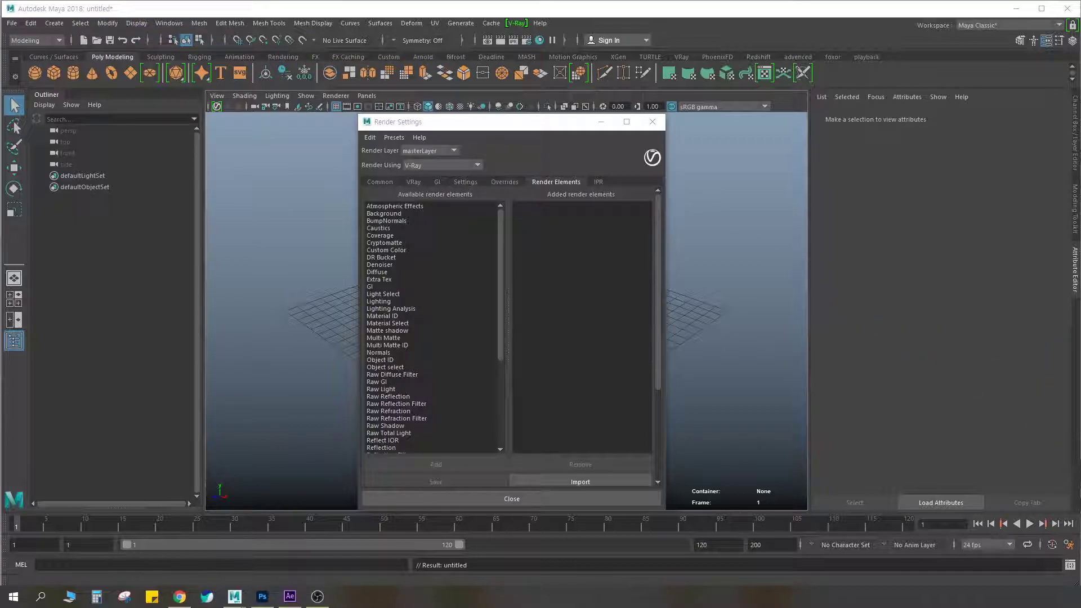
{"action": "key", "text": "ctrl+F2"}
{"action": "mouse_move", "coordinate": [428, 338]}
{"action": "left_mouse_down"}
{"action": "mouse_move", "coordinate": [478, 242]}
{"action": "mouse_move", "coordinate": [455, 328]}
{"action": "left_mouse_up"}
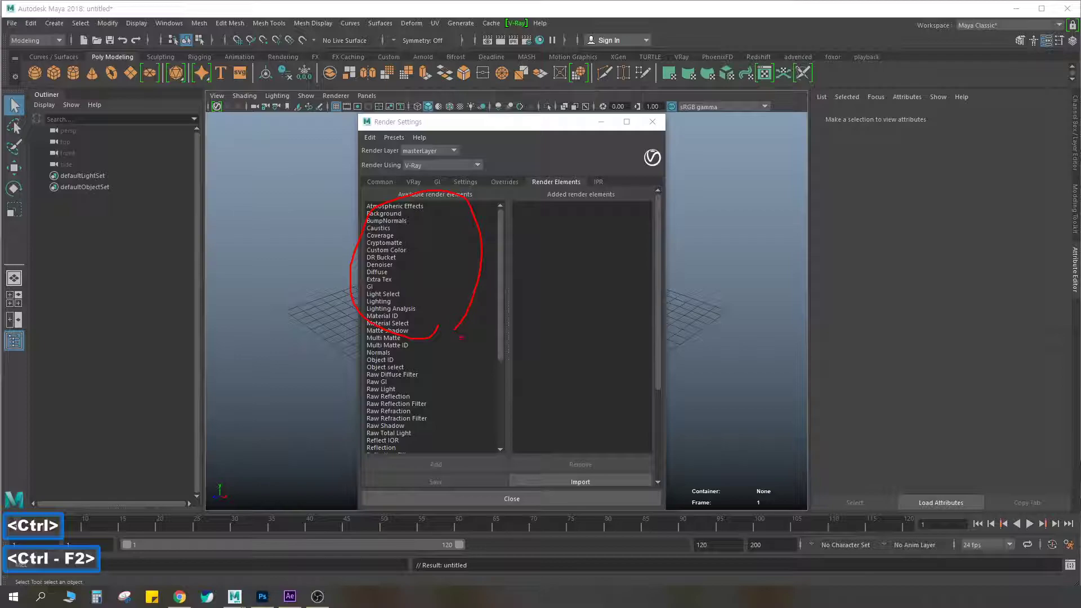
{"action": "mouse_move", "coordinate": [356, 189]}
{"action": "left_mouse_down"}
{"action": "mouse_move", "coordinate": [334, 191]}
{"action": "mouse_move", "coordinate": [349, 315]}
{"action": "mouse_move", "coordinate": [456, 222]}
{"action": "mouse_move", "coordinate": [456, 198]}
{"action": "left_mouse_up"}
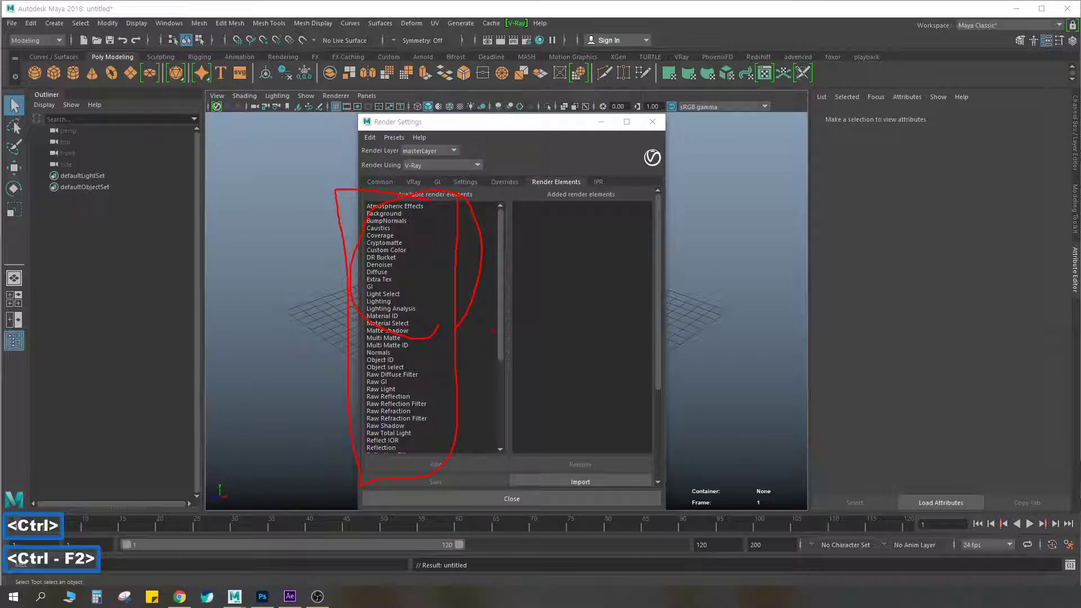
{"action": "mouse_move", "coordinate": [516, 299]}
{"action": "left_mouse_down"}
{"action": "mouse_move", "coordinate": [544, 313]}
{"action": "mouse_move", "coordinate": [532, 327]}
{"action": "left_mouse_up"}
{"action": "mouse_move", "coordinate": [613, 290]}
{"action": "left_mouse_down"}
{"action": "mouse_move", "coordinate": [563, 194]}
{"action": "mouse_move", "coordinate": [646, 209]}
{"action": "mouse_move", "coordinate": [618, 279]}
{"action": "mouse_move", "coordinate": [552, 219]}
{"action": "mouse_move", "coordinate": [630, 207]}
{"action": "mouse_move", "coordinate": [610, 285]}
{"action": "left_mouse_up"}
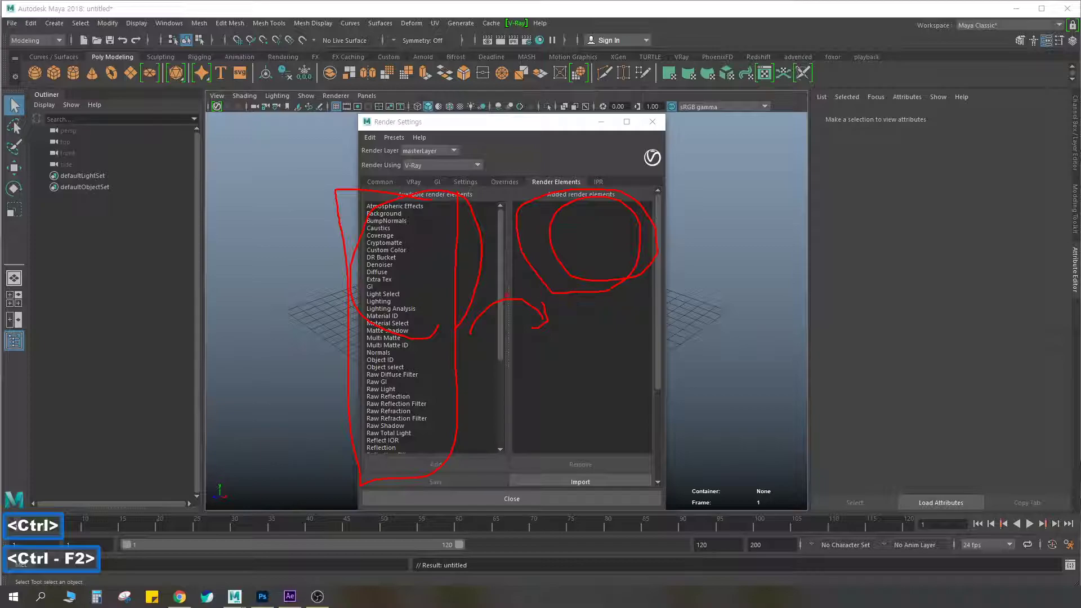
{"action": "key", "text": "Escape"}
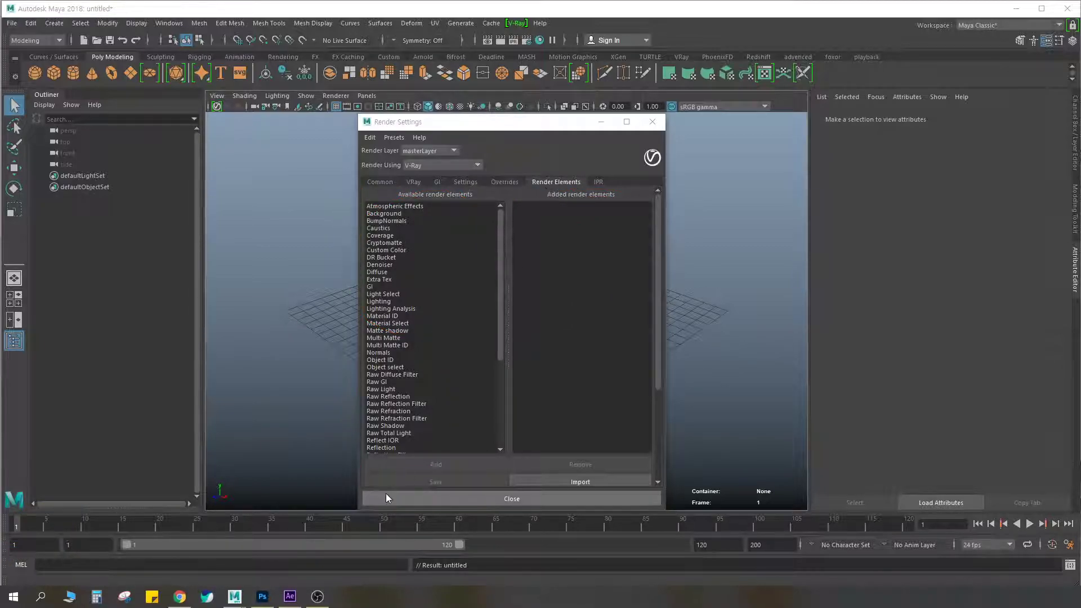
Switch to Chrome and look over the ArtStation truck artwork, from the final image to its render elements breakdown
{"action": "left_click", "coordinate": [181, 598]}
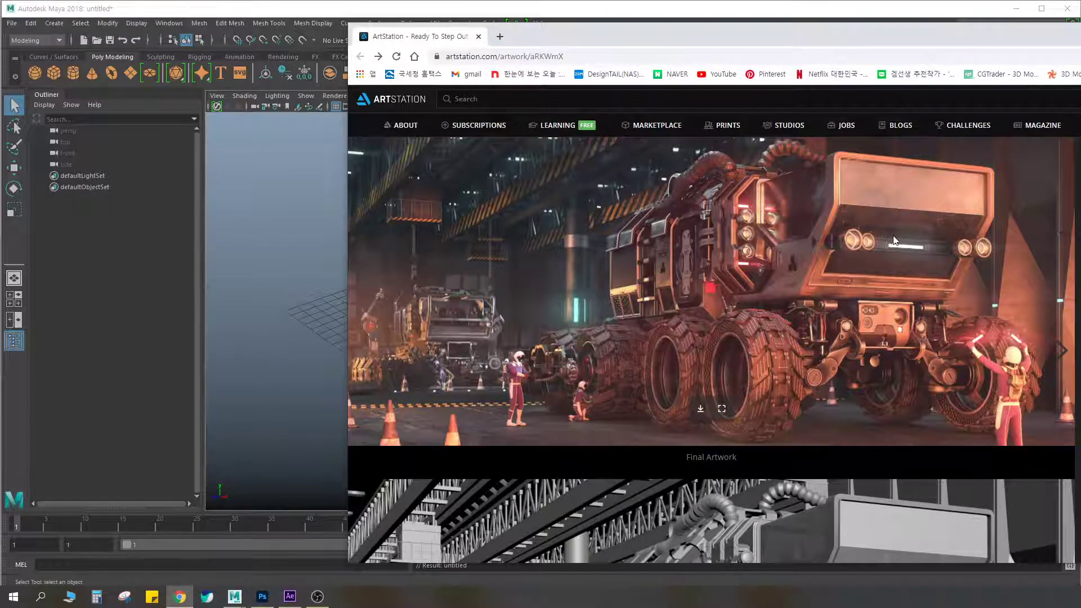
{"action": "left_click_drag", "start_coordinate": [830, 29], "coordinate": [833, 30]}
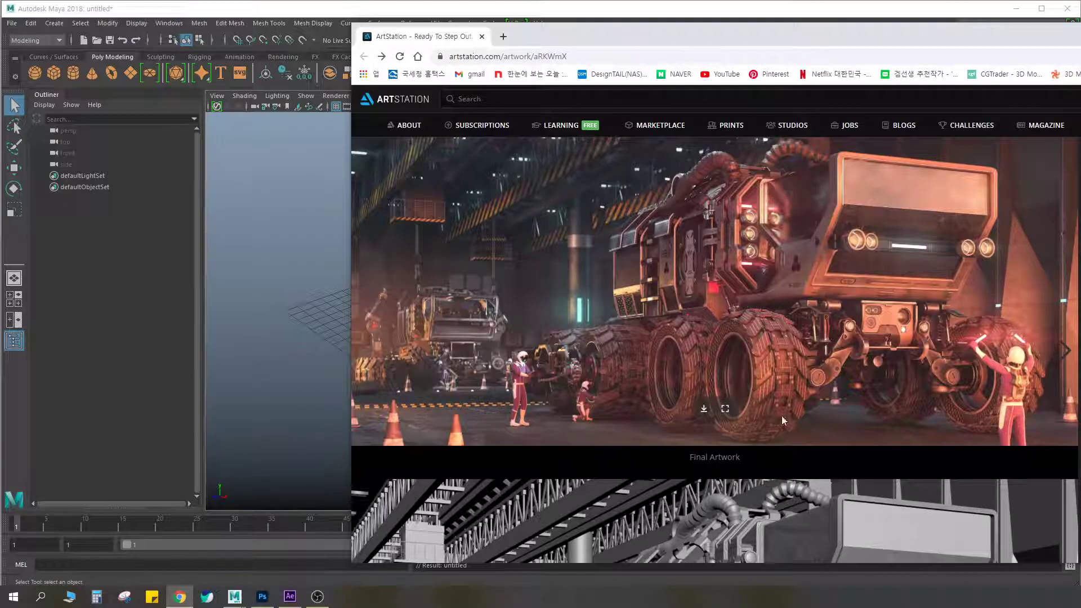
{"action": "scroll", "coordinate": [768, 434], "scroll_direction": "down", "scroll_amount": 9}
{"action": "scroll", "coordinate": [768, 428], "scroll_direction": "down", "scroll_amount": 2}
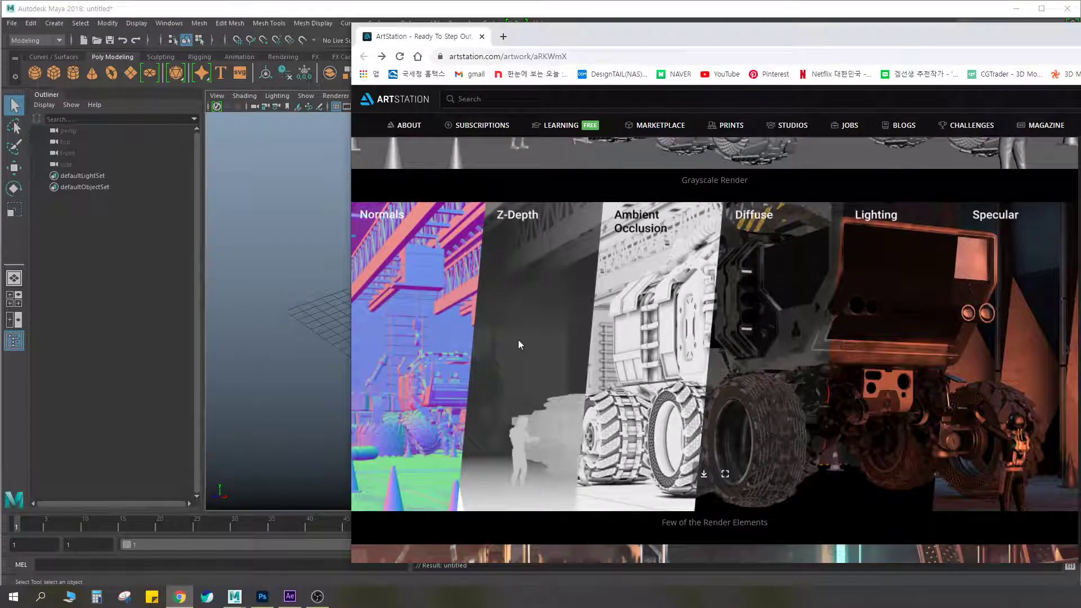
{"action": "scroll", "coordinate": [773, 317], "scroll_direction": "up", "scroll_amount": 6}
{"action": "scroll", "coordinate": [772, 316], "scroll_direction": "up", "scroll_amount": 5}
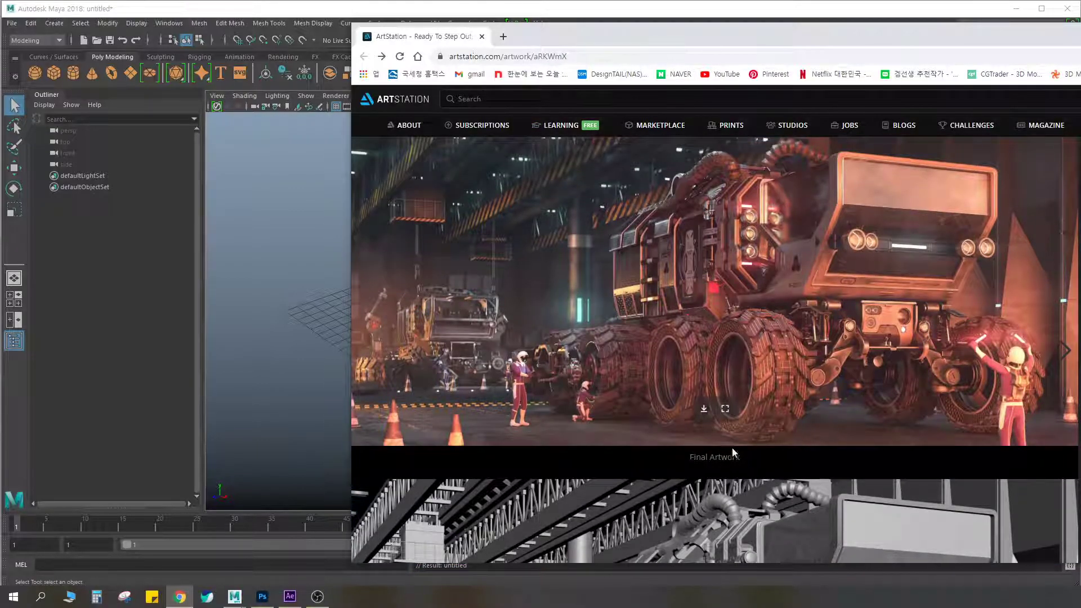
Compare the final artwork with the grayscale render and the Normals, Z-Depth, Ambient Occlusion, Diffuse, Lighting and Specular passes
{"action": "left_click_drag", "start_coordinate": [688, 457], "coordinate": [745, 462]}
{"action": "scroll", "coordinate": [816, 279], "scroll_direction": "down", "scroll_amount": 4}
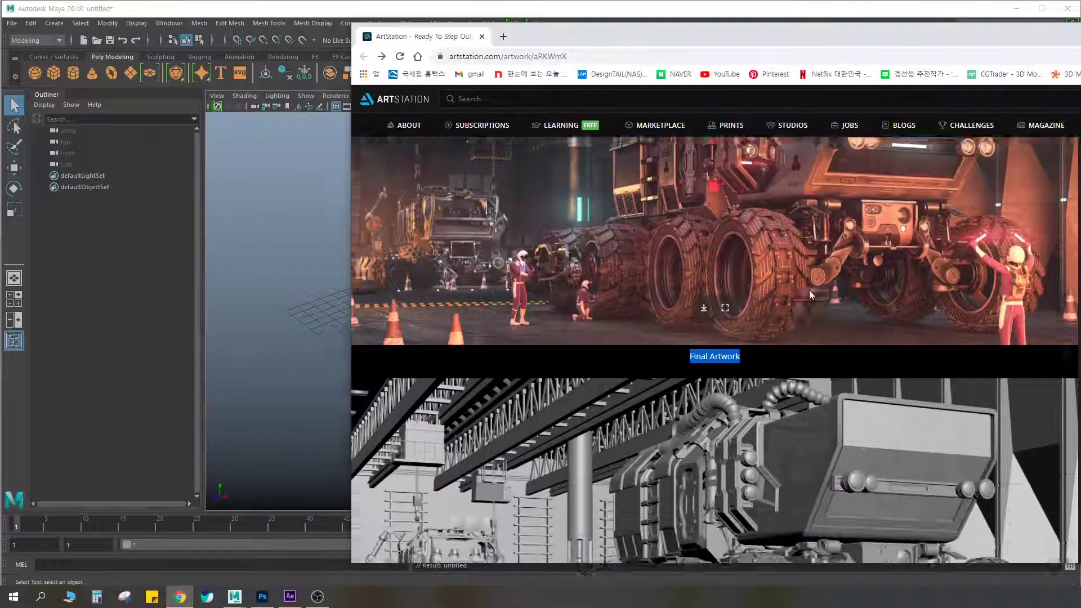
{"action": "scroll", "coordinate": [813, 276], "scroll_direction": "down", "scroll_amount": 1}
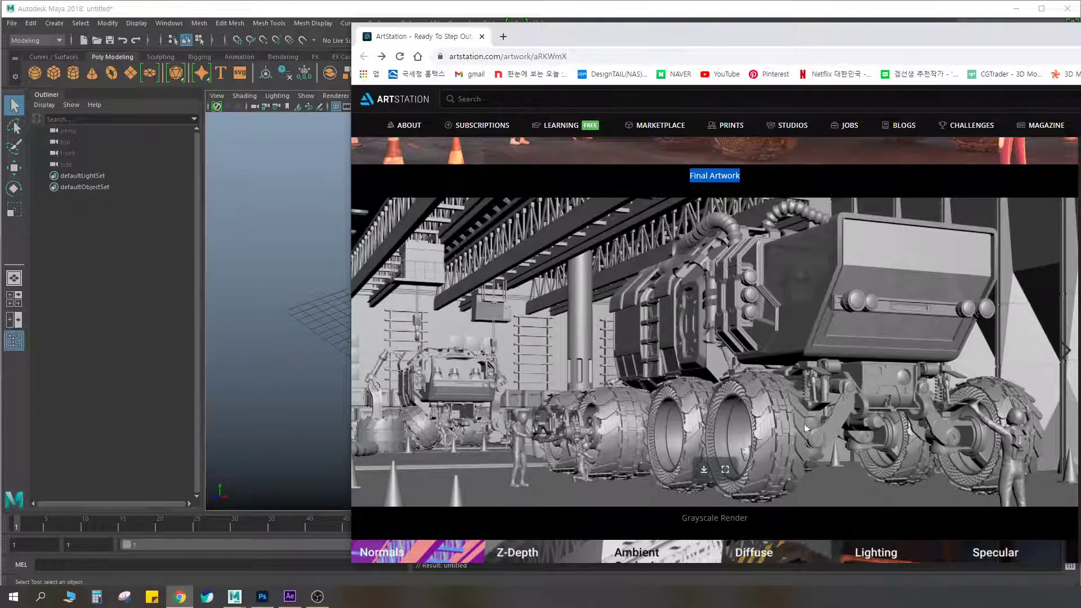
{"action": "scroll", "coordinate": [757, 378], "scroll_direction": "down", "scroll_amount": 5}
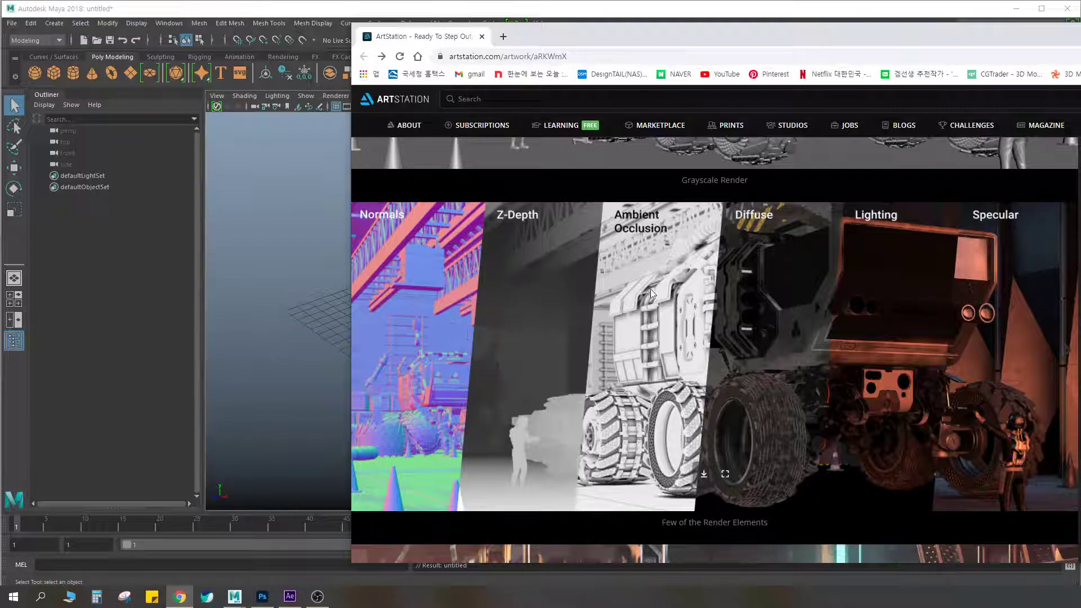
{"action": "scroll", "coordinate": [665, 289], "scroll_direction": "up", "scroll_amount": 1}
{"action": "scroll", "coordinate": [678, 304], "scroll_direction": "down", "scroll_amount": 5}
{"action": "scroll", "coordinate": [678, 304], "scroll_direction": "up", "scroll_amount": 4}
{"action": "scroll", "coordinate": [830, 340], "scroll_direction": "up", "scroll_amount": 10}
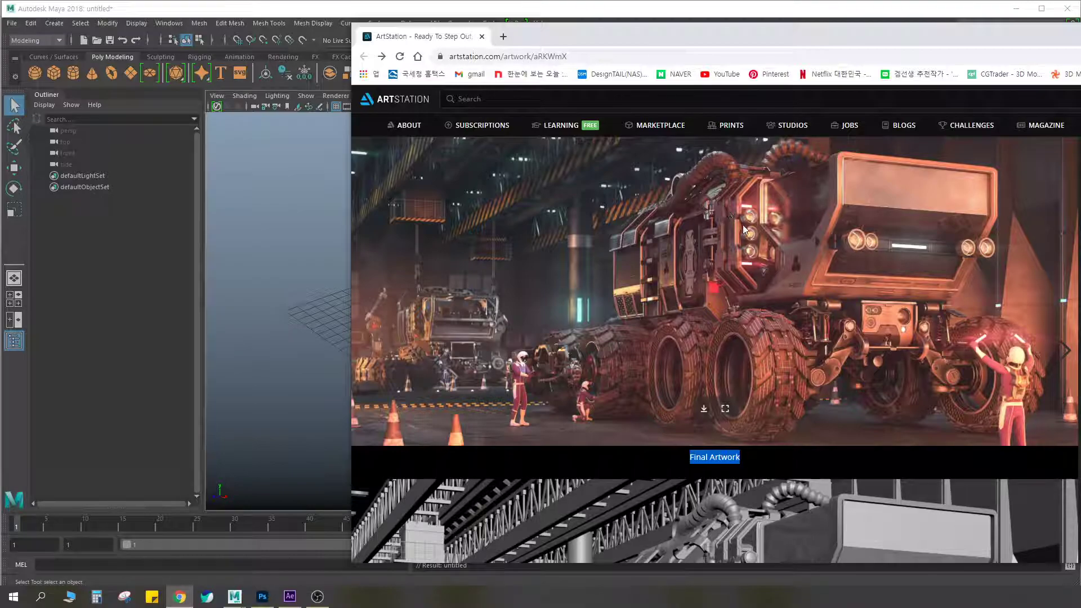
Examine the artwork's two close-up images and the animation of its entire making process
{"action": "scroll", "coordinate": [798, 307], "scroll_direction": "down", "scroll_amount": 10}
{"action": "scroll", "coordinate": [802, 325], "scroll_direction": "down", "scroll_amount": 12}
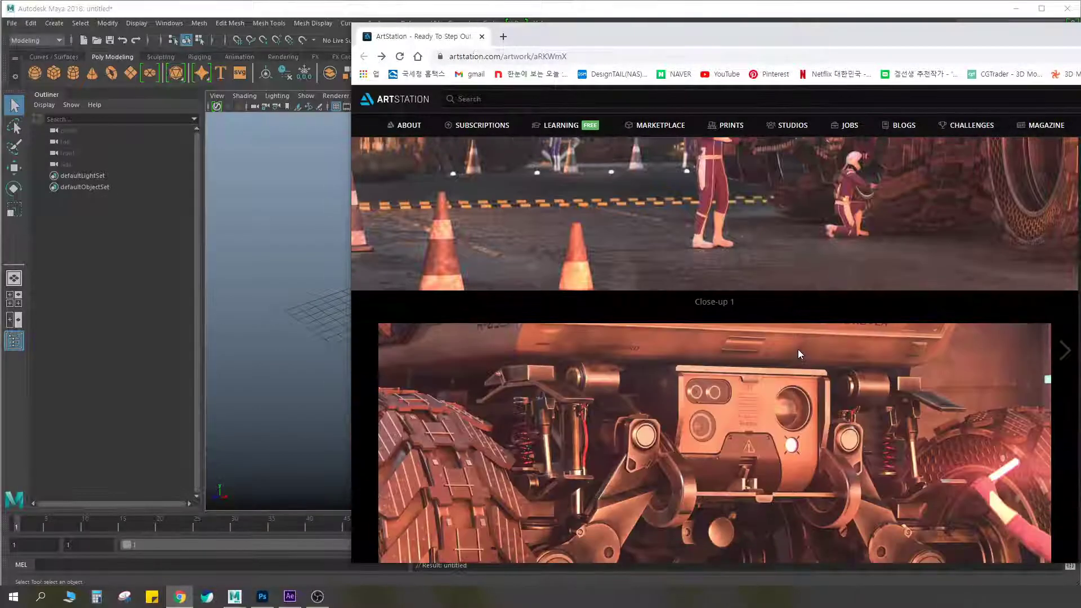
{"action": "scroll", "coordinate": [799, 347], "scroll_direction": "up", "scroll_amount": 3}
{"action": "scroll", "coordinate": [799, 342], "scroll_direction": "down", "scroll_amount": 1}
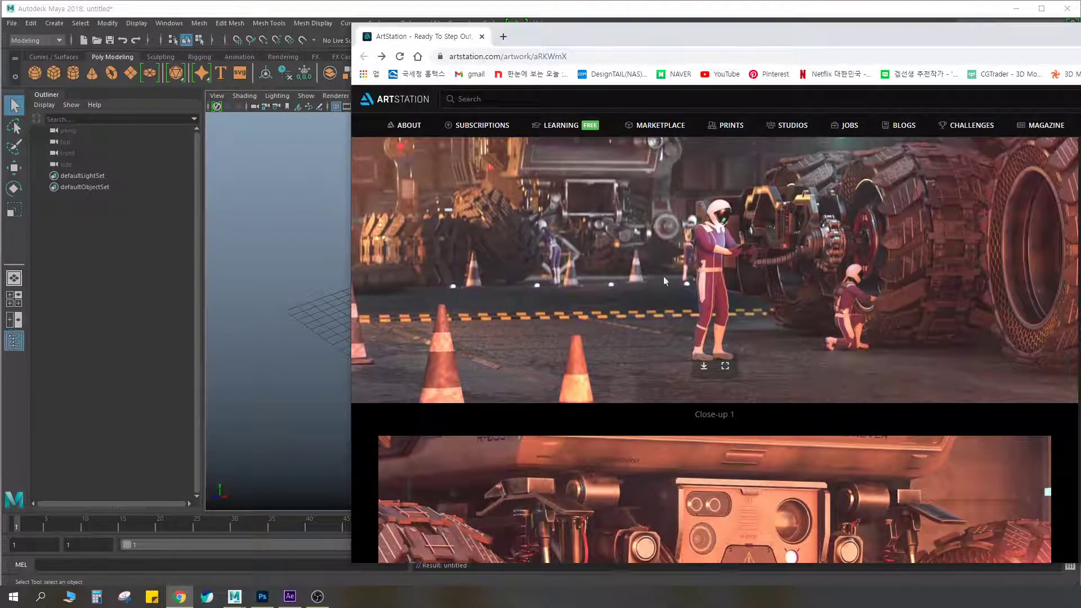
{"action": "scroll", "coordinate": [697, 299], "scroll_direction": "down", "scroll_amount": 4}
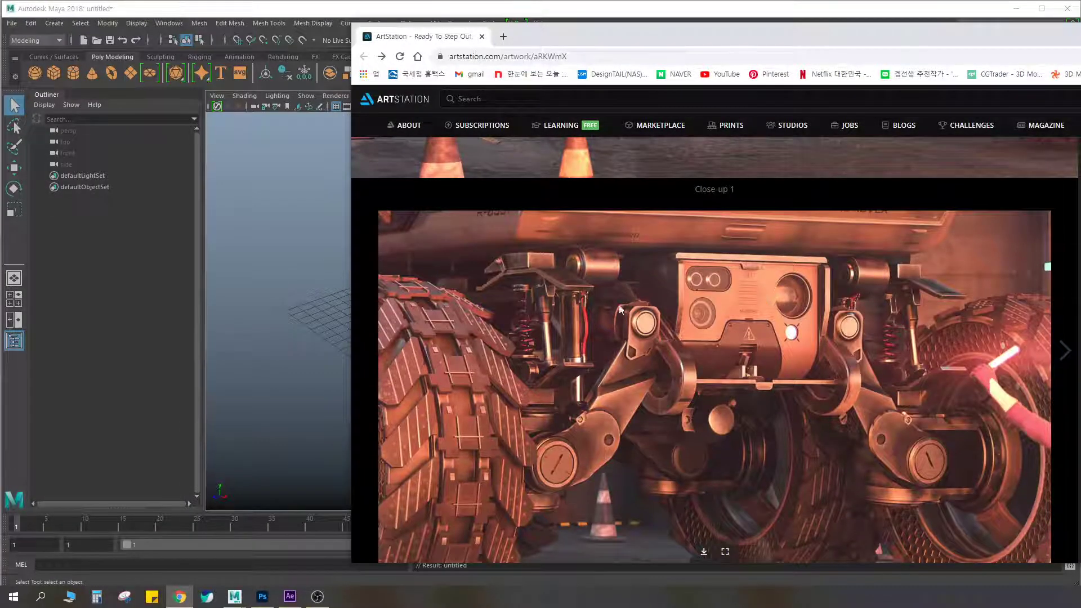
{"action": "scroll", "coordinate": [745, 321], "scroll_direction": "down", "scroll_amount": 4}
{"action": "scroll", "coordinate": [755, 313], "scroll_direction": "down", "scroll_amount": 1}
{"action": "scroll", "coordinate": [757, 310], "scroll_direction": "down", "scroll_amount": 1}
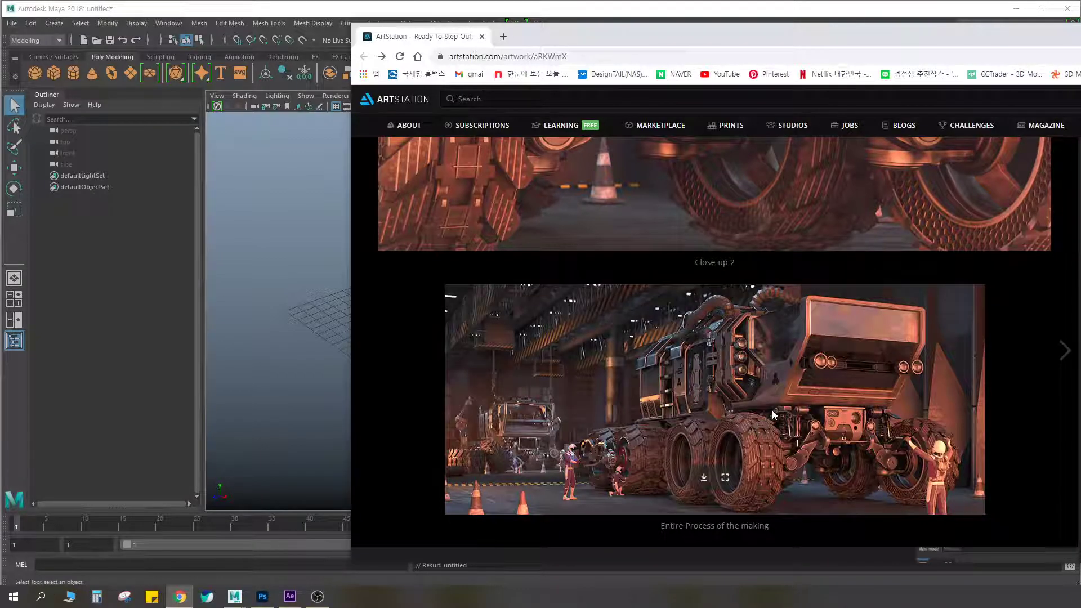
{"action": "scroll", "coordinate": [773, 415], "scroll_direction": "down", "scroll_amount": 2}
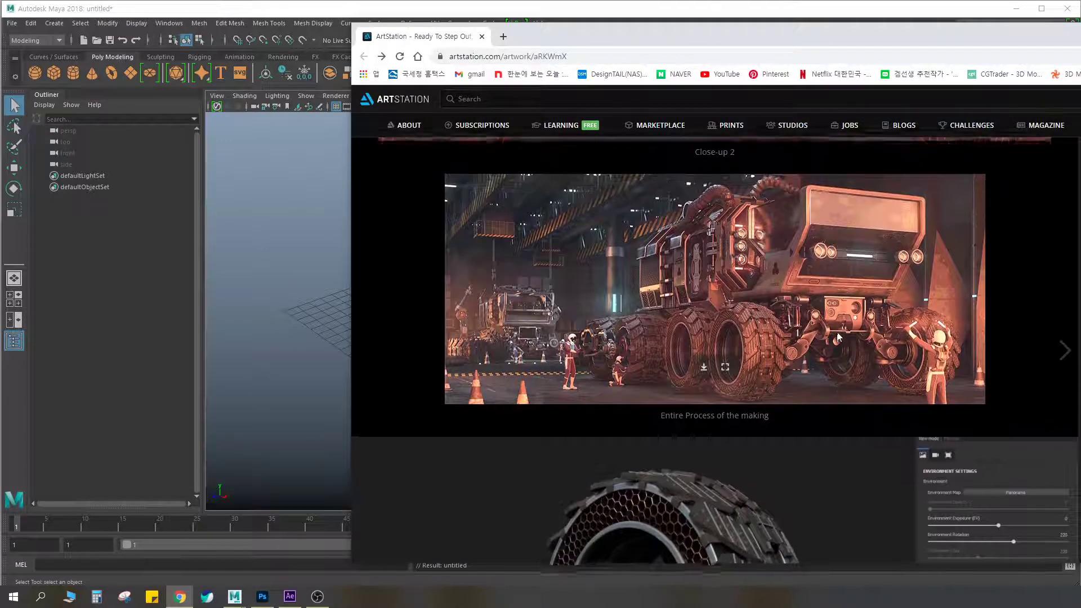
{"action": "scroll", "coordinate": [837, 337], "scroll_direction": "up", "scroll_amount": 2}
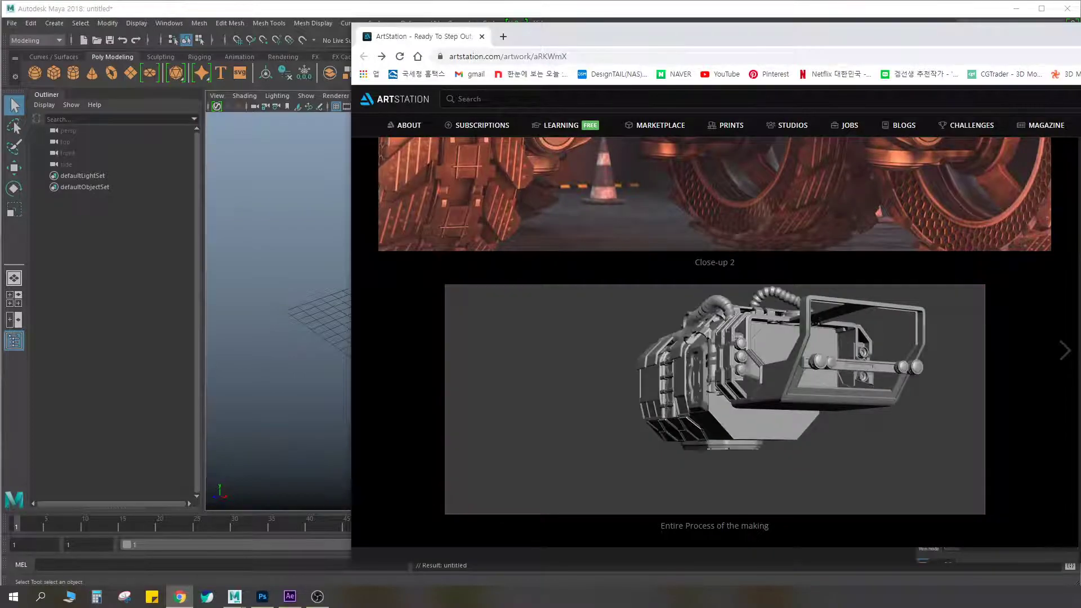
Open a new browser tab in Chrome alongside the ArtStation page
{"action": "key", "text": "alt+Tab"}
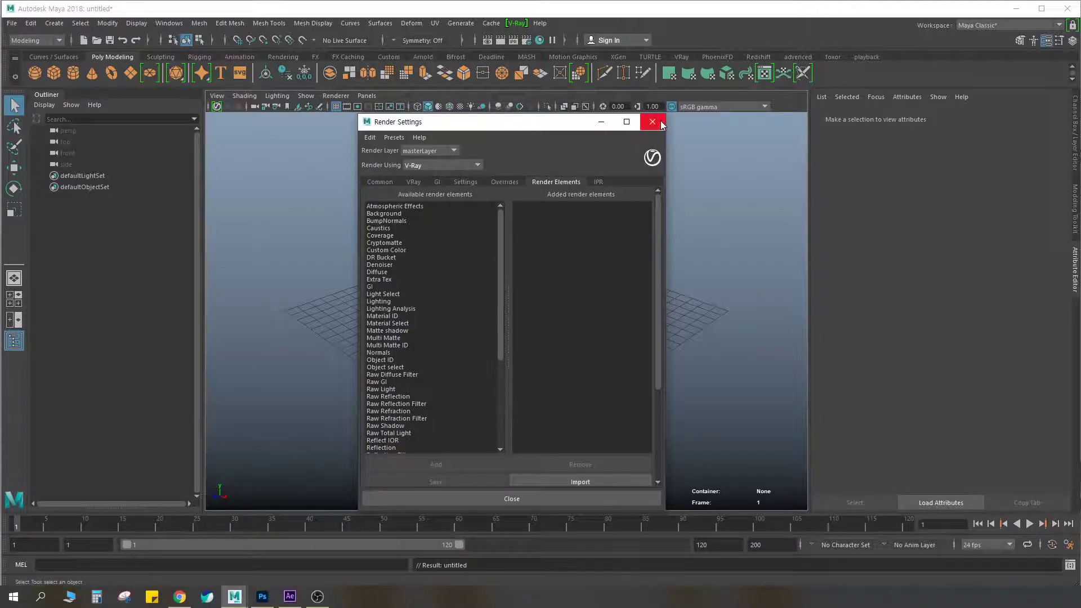
{"action": "left_click", "coordinate": [180, 597]}
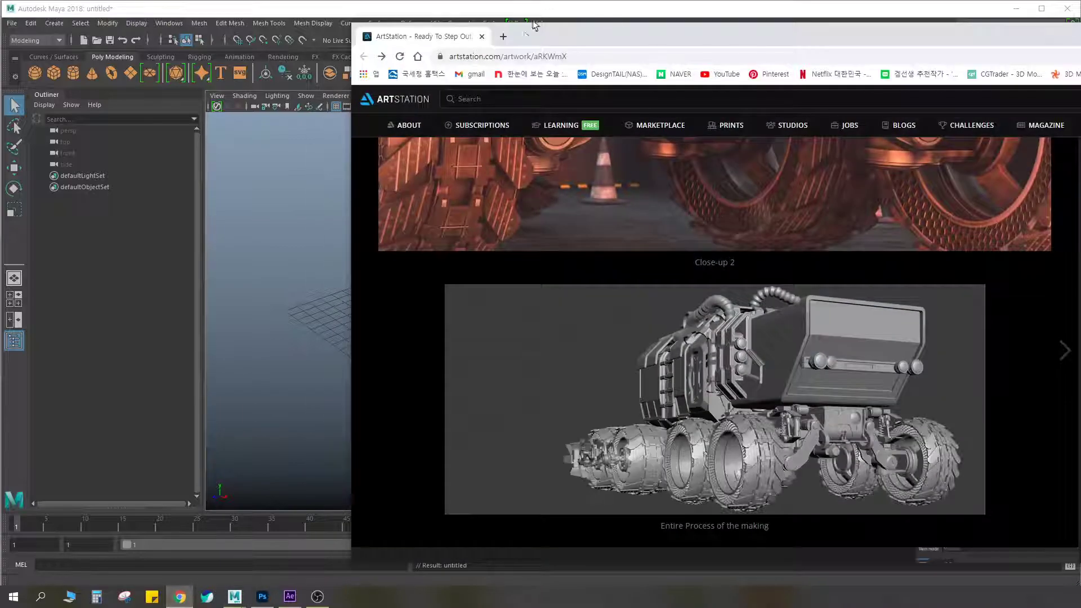
{"action": "left_click", "coordinate": [503, 36]}
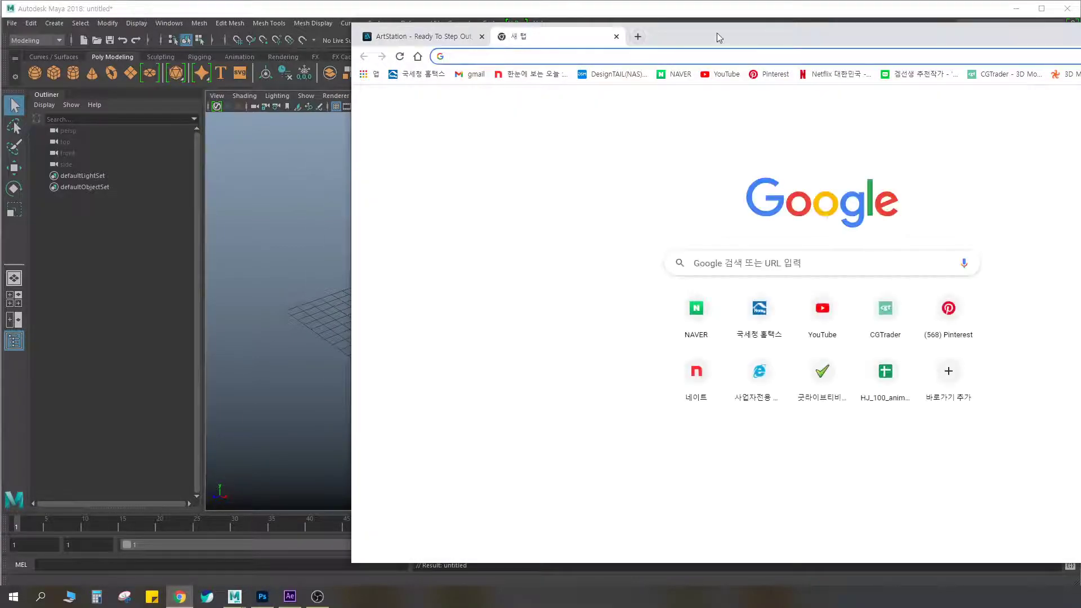
{"action": "key", "text": "BackSpace"}
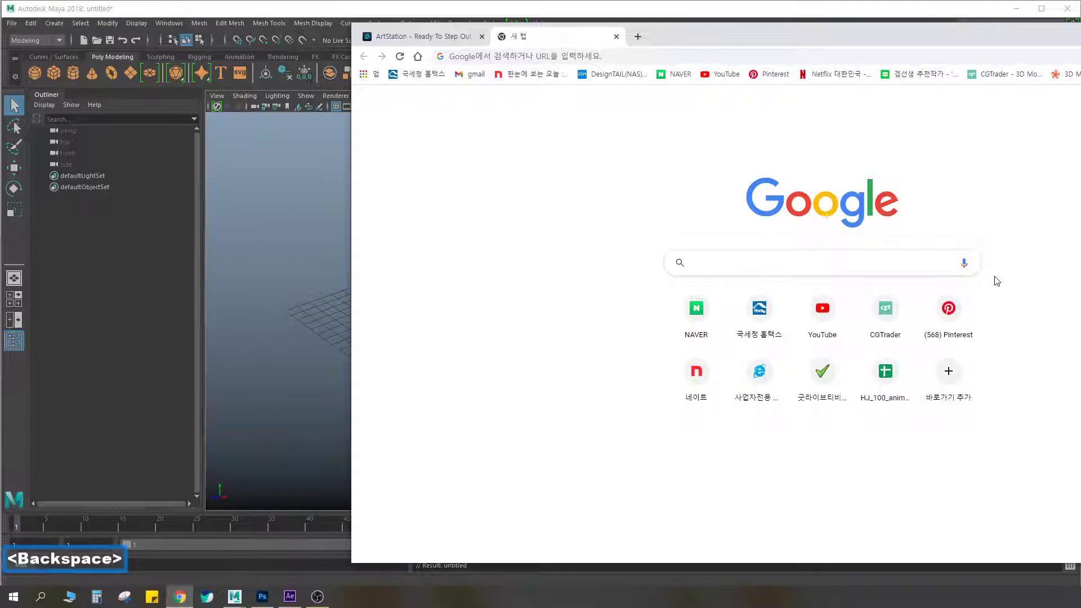
{"action": "type", "text": "mod"}
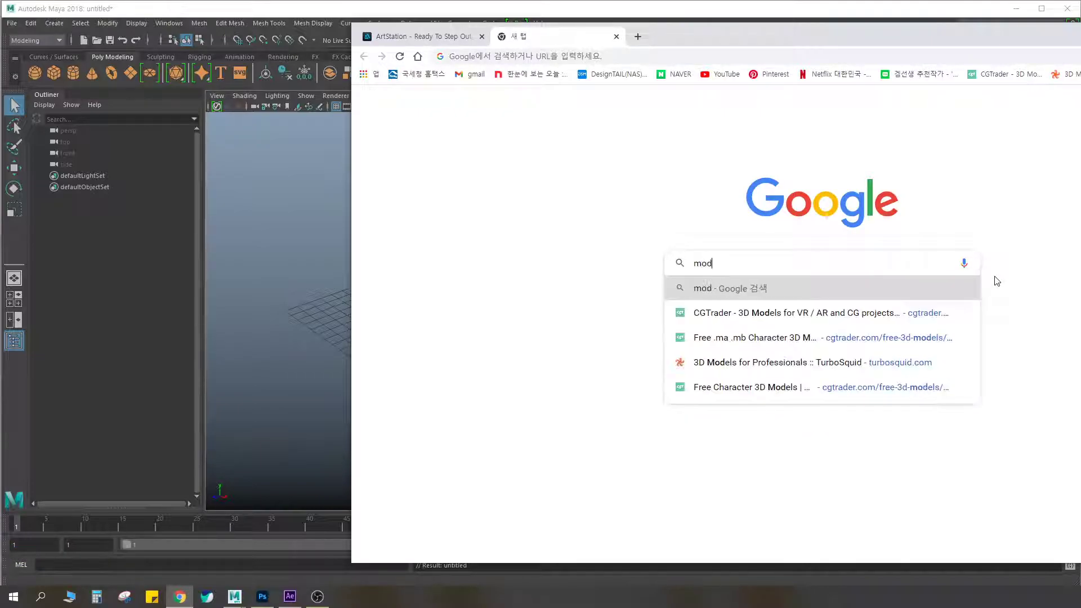
{"action": "type", "text": "eling"}
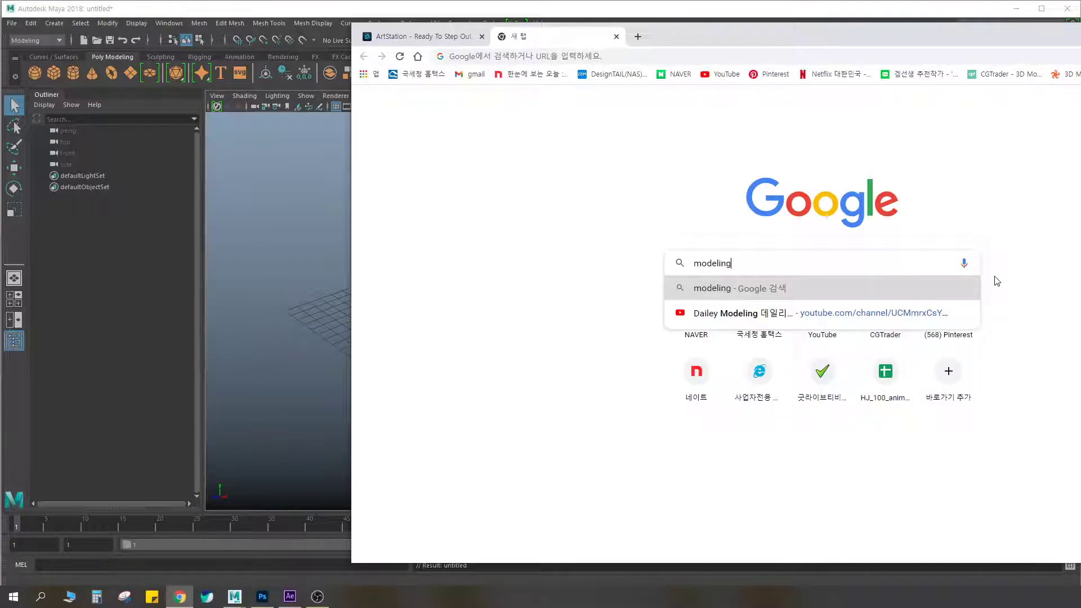
{"action": "type", "text": " po"}
{"action": "key", "text": "BackSpace"}
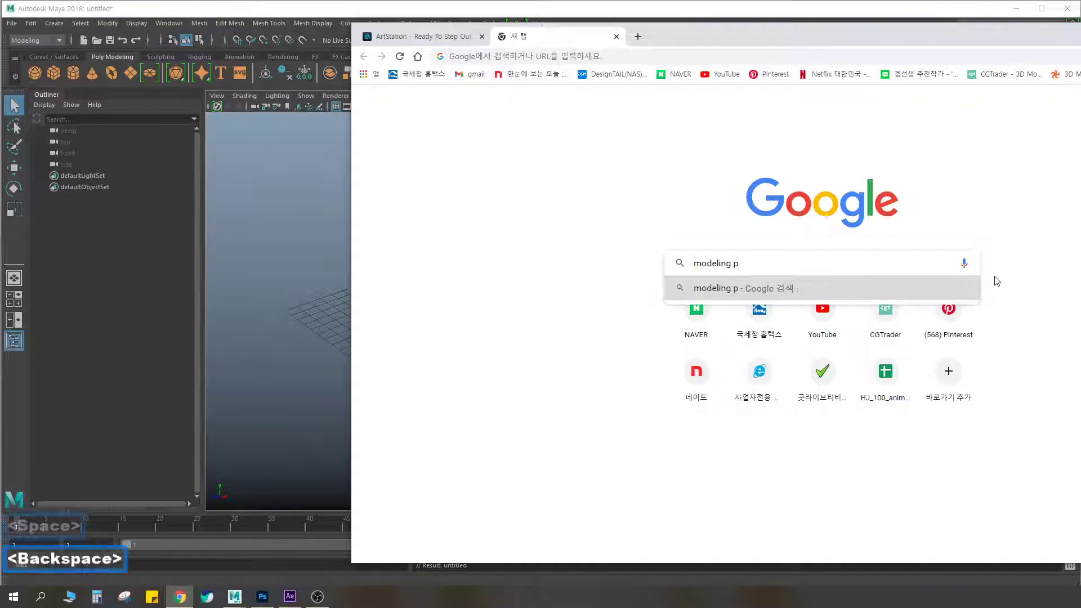
{"action": "key", "text": "BackSpace"}
{"action": "key", "text": "BackSpace"}
{"action": "key", "text": "BackSpace"}
{"action": "key", "text": "BackSpace"}
{"action": "key", "text": "BackSpace"}
{"action": "key", "text": "BackSpace"}
{"action": "key", "text": "BackSpace"}
{"action": "key", "text": "BackSpace"}
{"action": "key", "text": "BackSpace"}
{"action": "key", "text": "BackSpace"}
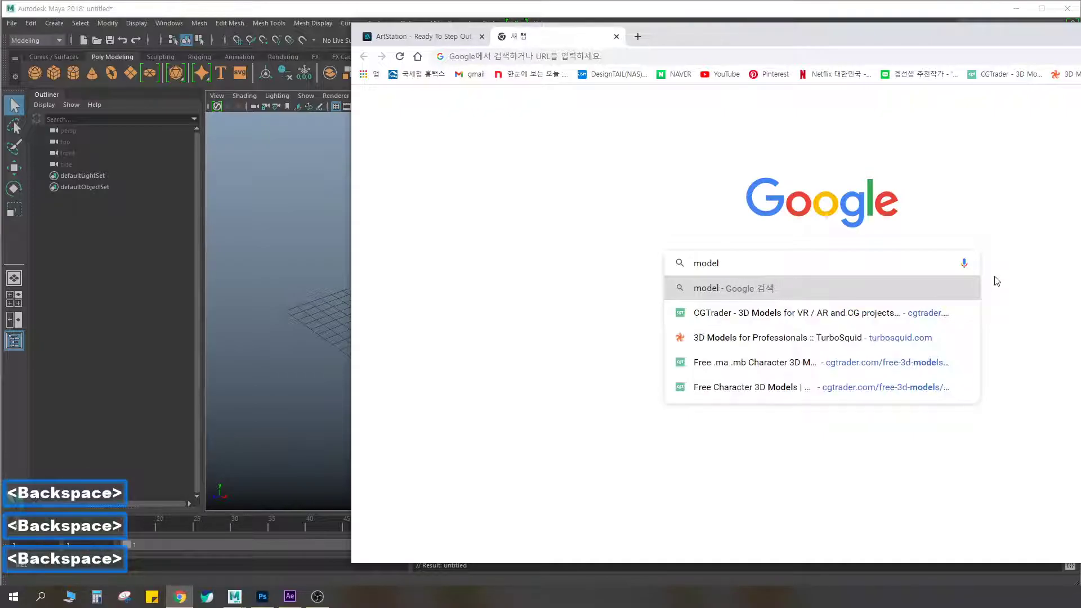
Search Google for "모델링 포트폴리오" and show the video results
{"action": "key", "text": "Hangul"}
{"action": "type", "text": "모델링 폴"}
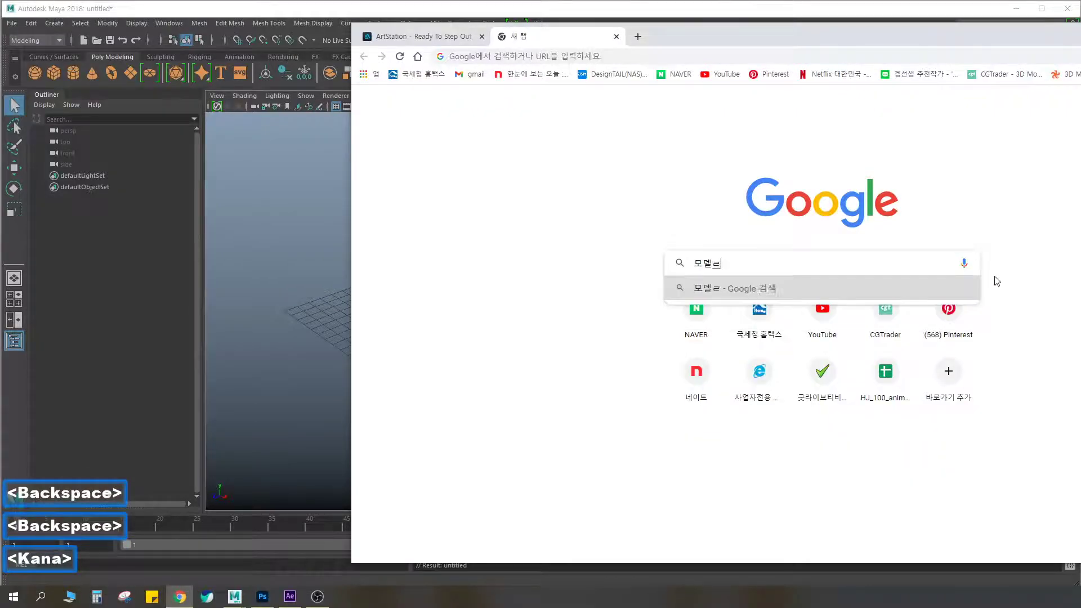
{"action": "type", "text": "트폴리오"}
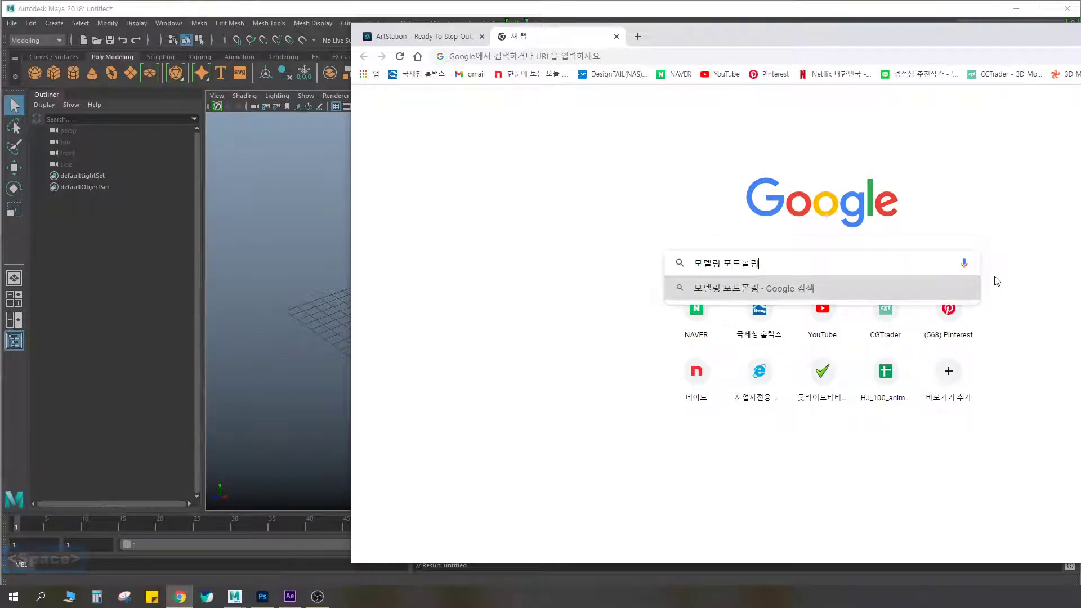
{"action": "key", "text": "Return"}
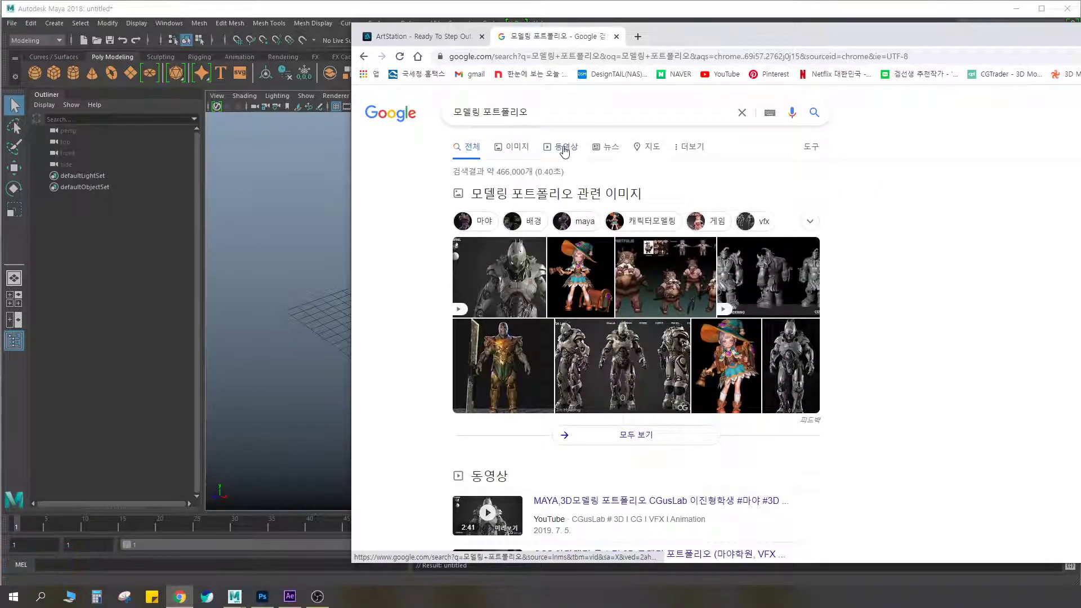
{"action": "left_click", "coordinate": [562, 146]}
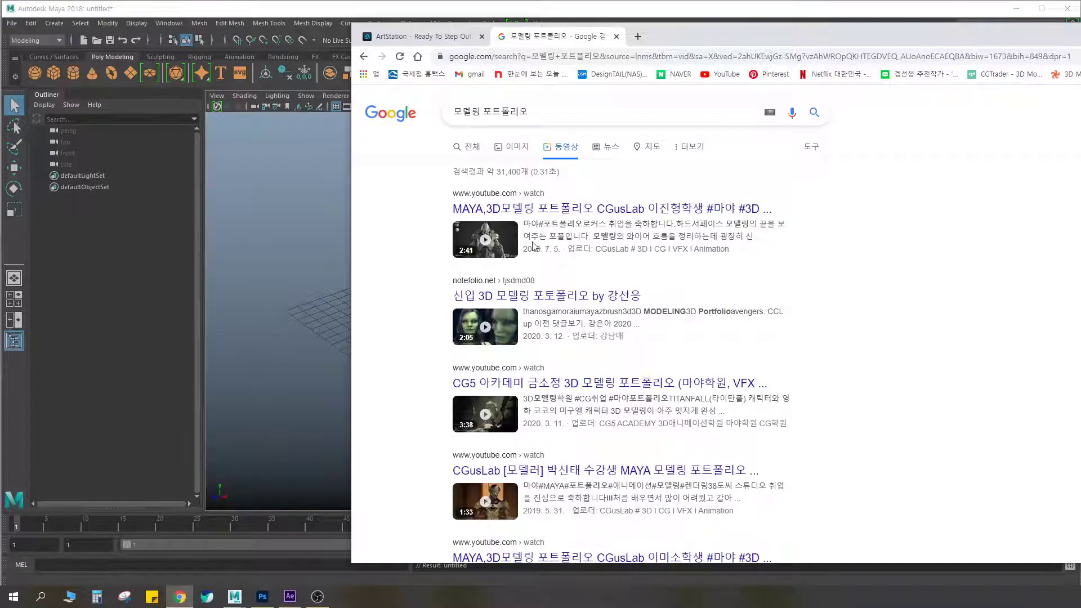
Open the first video result, the CGusLab Maya 3D modeling portfolio, and move the browser window further into view
{"action": "scroll", "coordinate": [534, 246], "scroll_direction": "down", "scroll_amount": 12}
{"action": "scroll", "coordinate": [523, 214], "scroll_direction": "up", "scroll_amount": 12}
{"action": "left_click", "coordinate": [522, 206]}
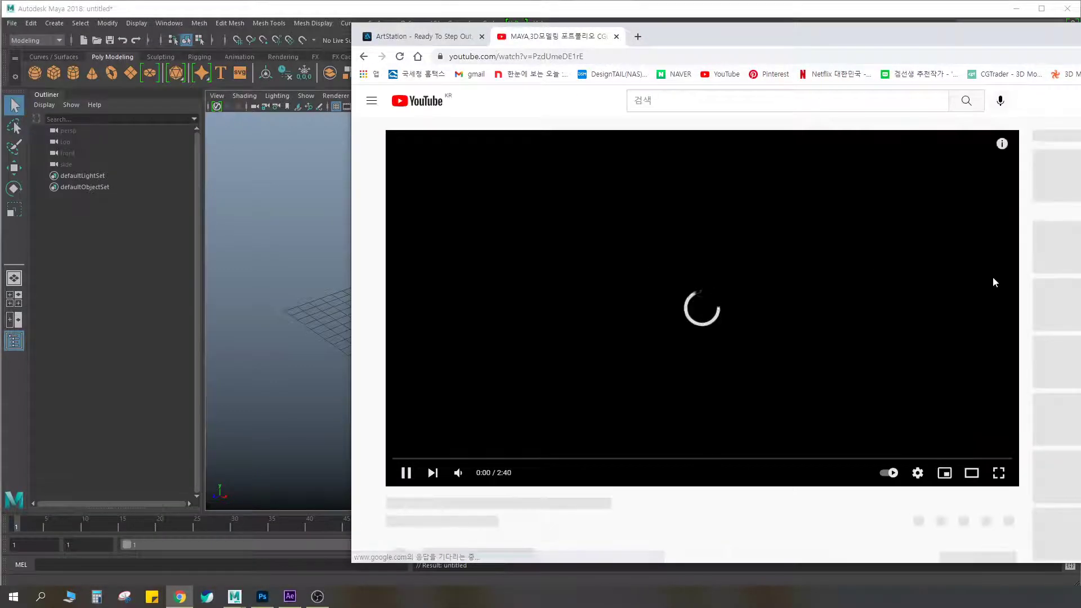
{"action": "left_click_drag", "start_coordinate": [905, 37], "coordinate": [732, 45]}
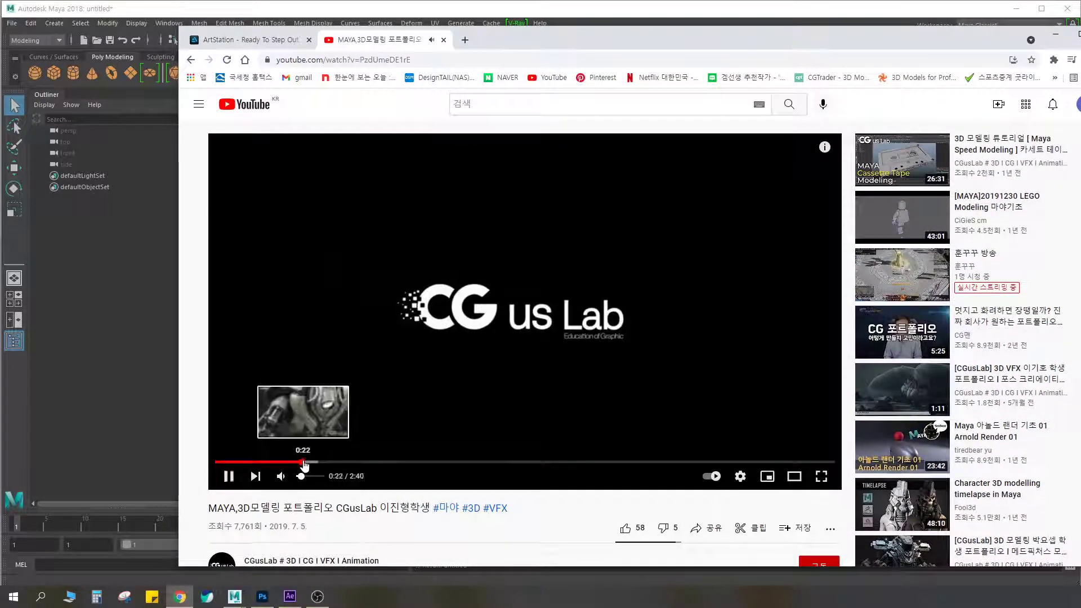
Skip to the Sentinel model at about 0:40 and examine its No Texture turntable and Topology view
{"action": "left_click_drag", "start_coordinate": [302, 462], "coordinate": [362, 463]}
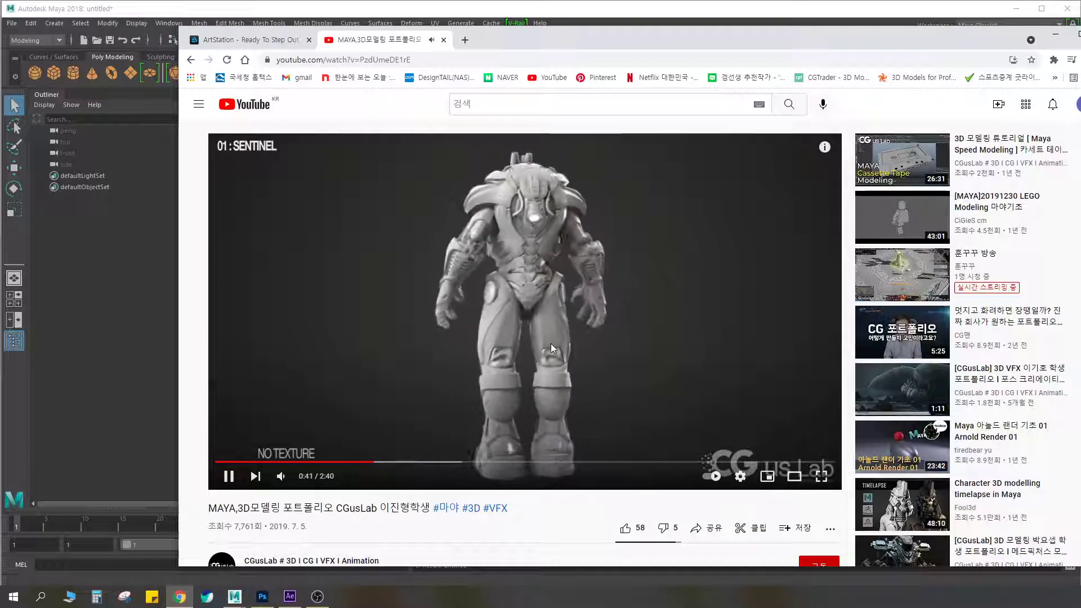
{"action": "left_click", "coordinate": [373, 463]}
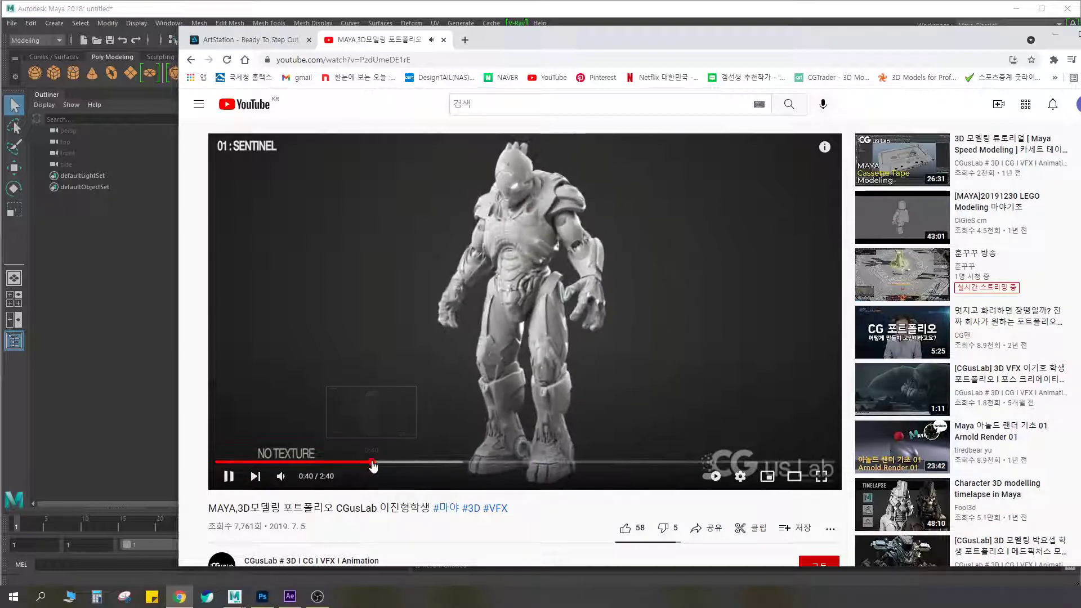
{"action": "left_click", "coordinate": [228, 476]}
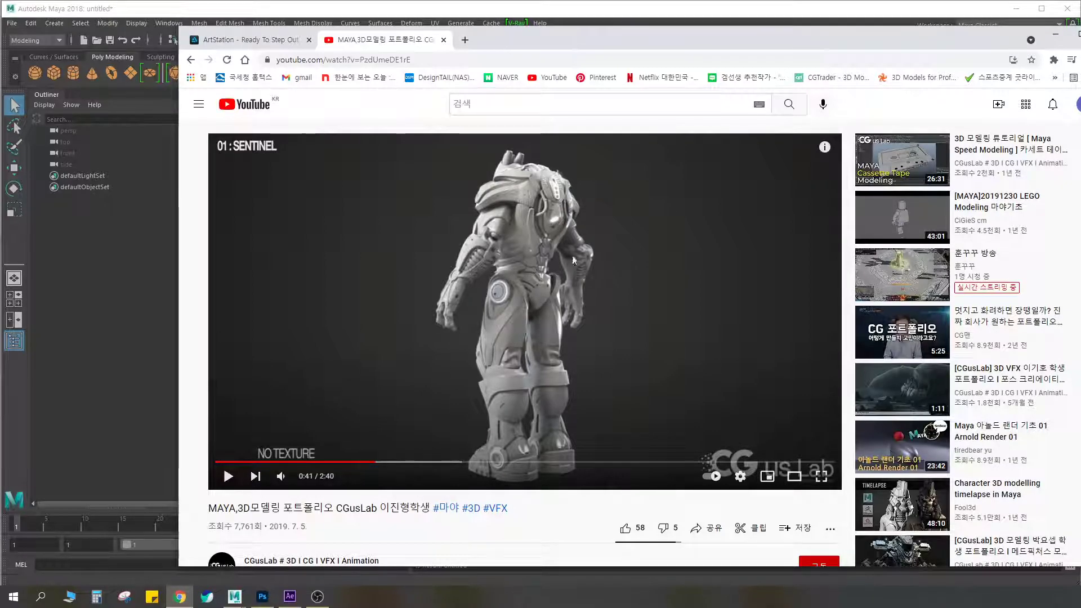
{"action": "left_click", "coordinate": [230, 477]}
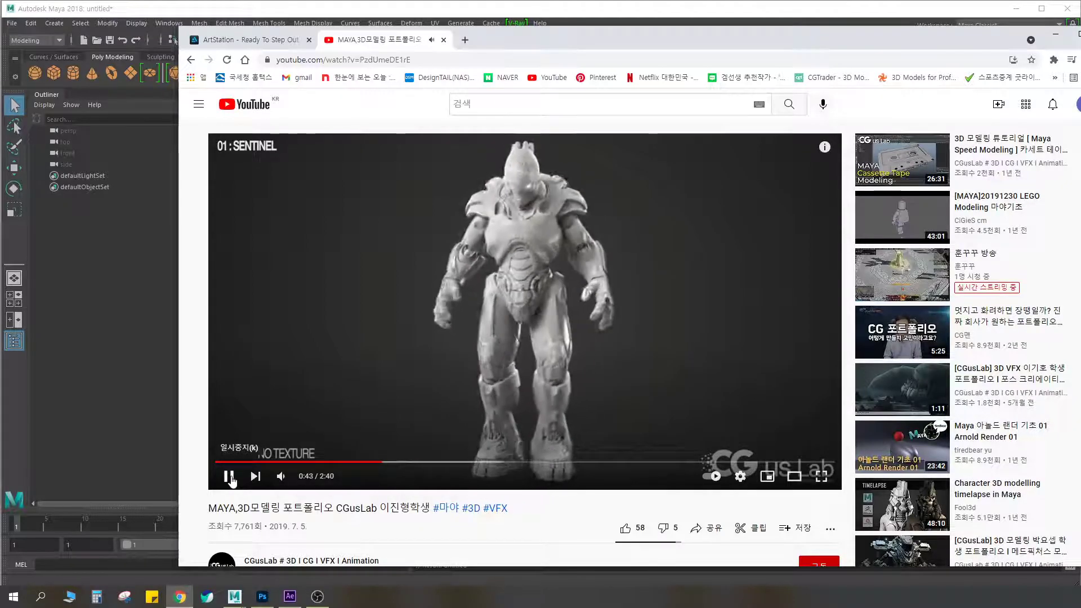
{"action": "left_click", "coordinate": [229, 477]}
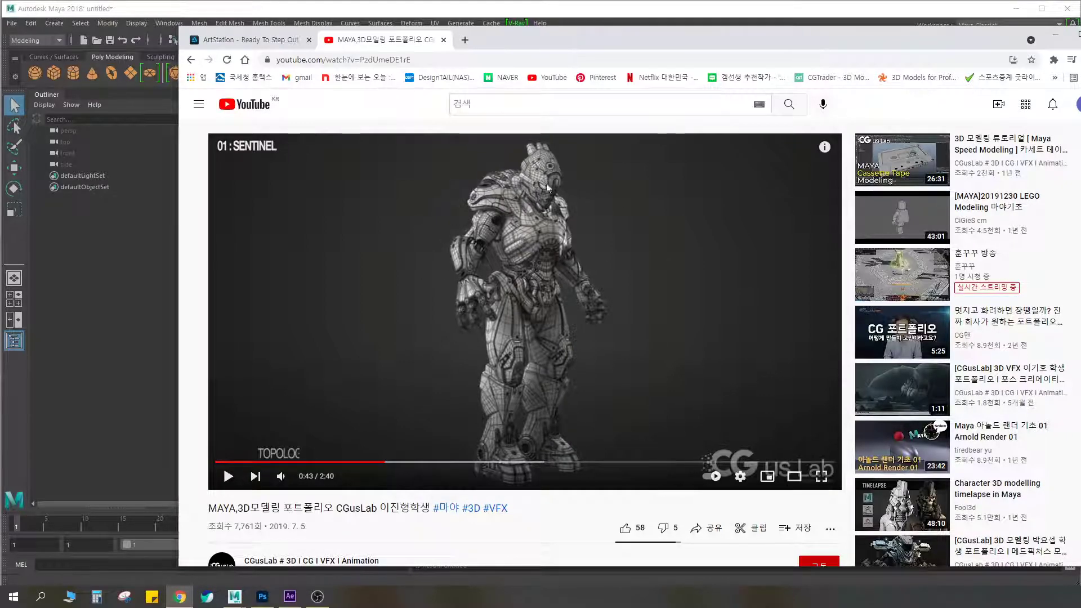
Jump to the Sentinel hand close-up at about 0:55 and watch its passes through to Specular
{"action": "left_click", "coordinate": [229, 477]}
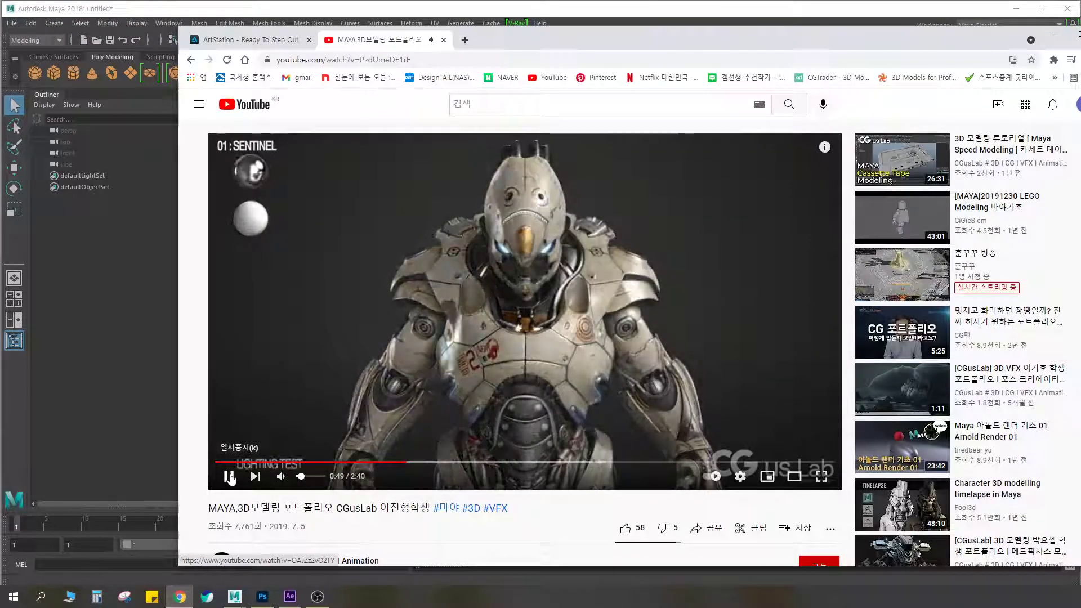
{"action": "left_click", "coordinate": [432, 462]}
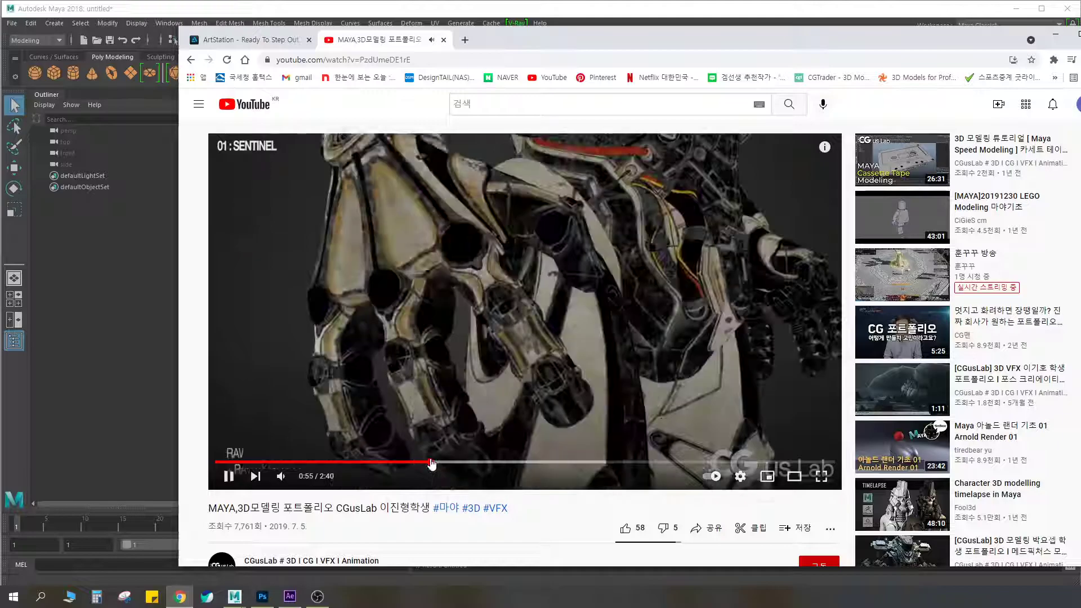
{"action": "left_click", "coordinate": [423, 463]}
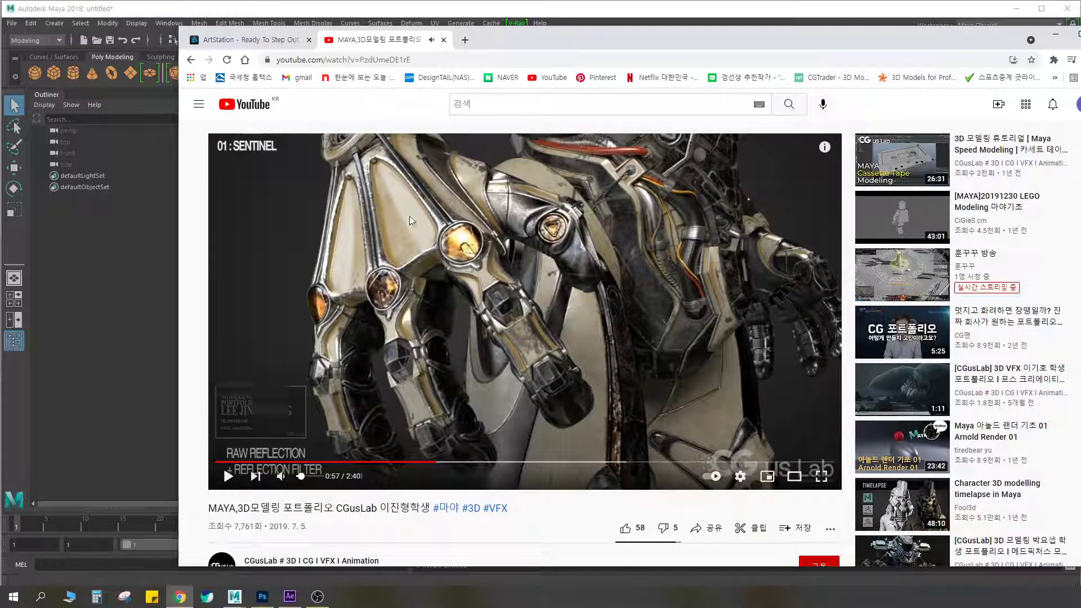
{"action": "left_click", "coordinate": [229, 476]}
{"action": "left_click", "coordinate": [228, 476]}
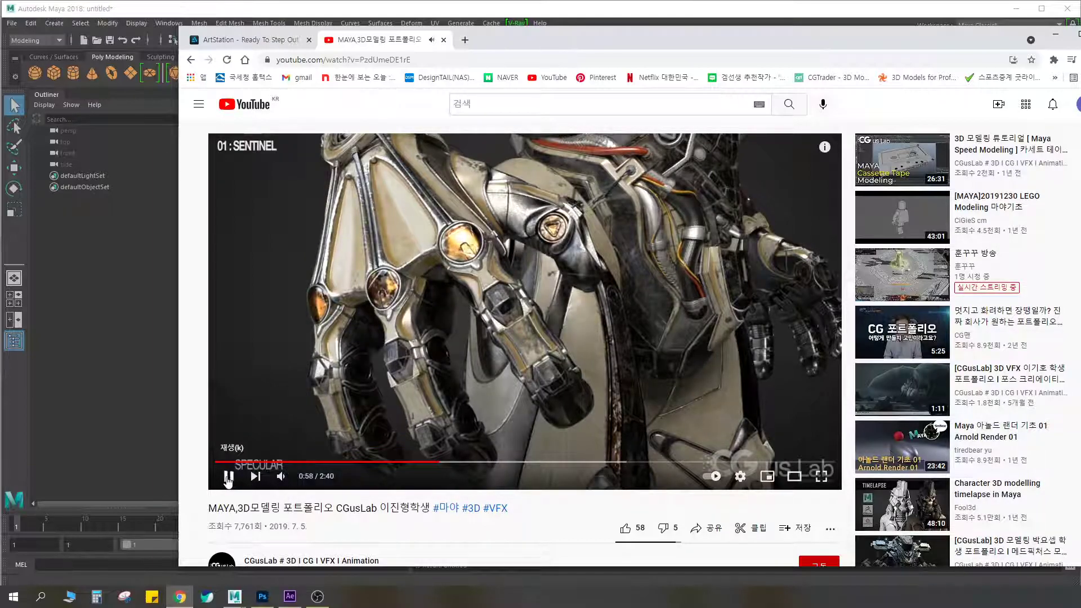
Go back to about 0:56 and study the Raw GI + Raw Light and Raw Reflection + Reflection Filter passes
{"action": "left_click", "coordinate": [432, 462]}
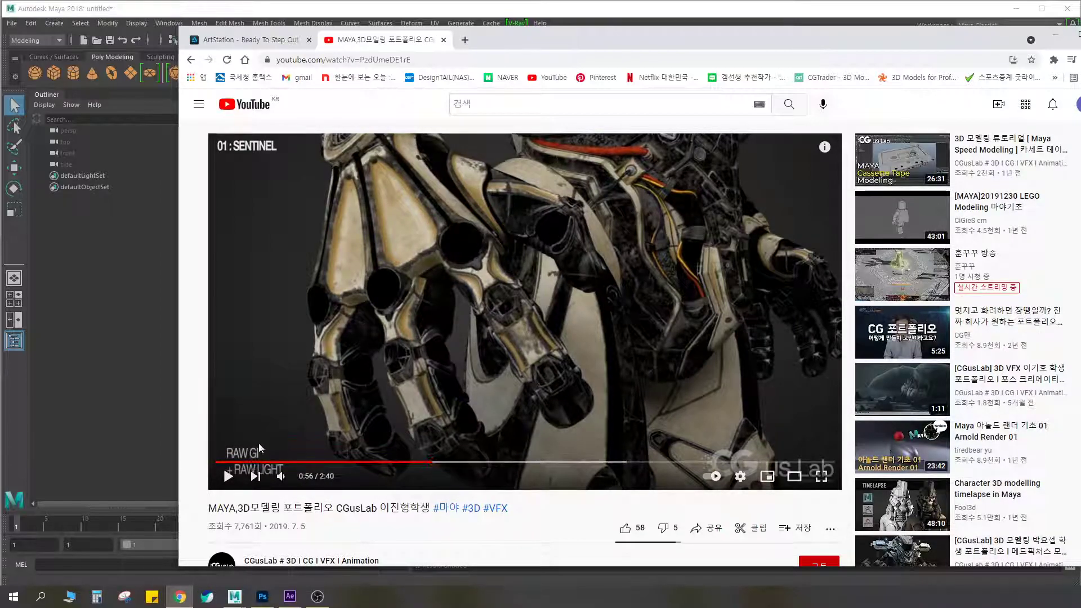
{"action": "left_click", "coordinate": [228, 477]}
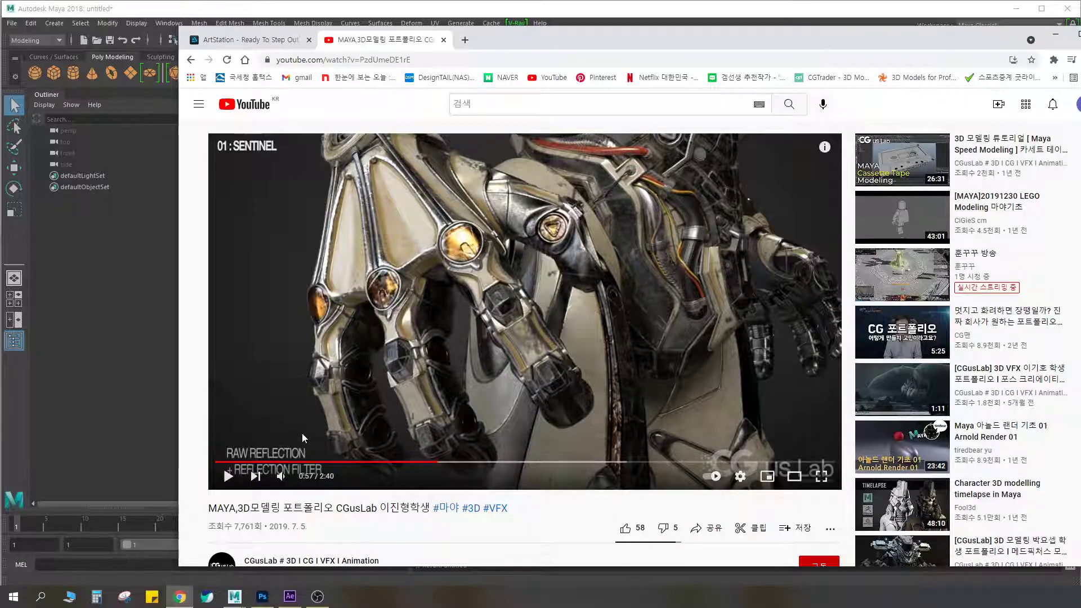
Examine the Specular, Self Illumination, Ambient Occlusion and Z-Depth passes of the hand close-up one after another
{"action": "left_click", "coordinate": [228, 477]}
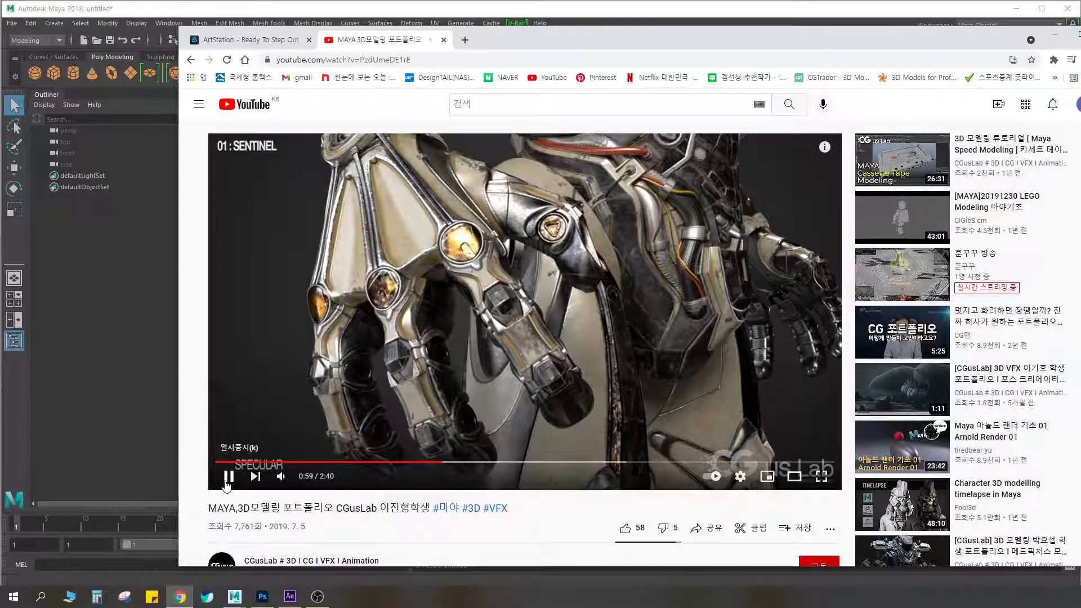
{"action": "left_click", "coordinate": [228, 478]}
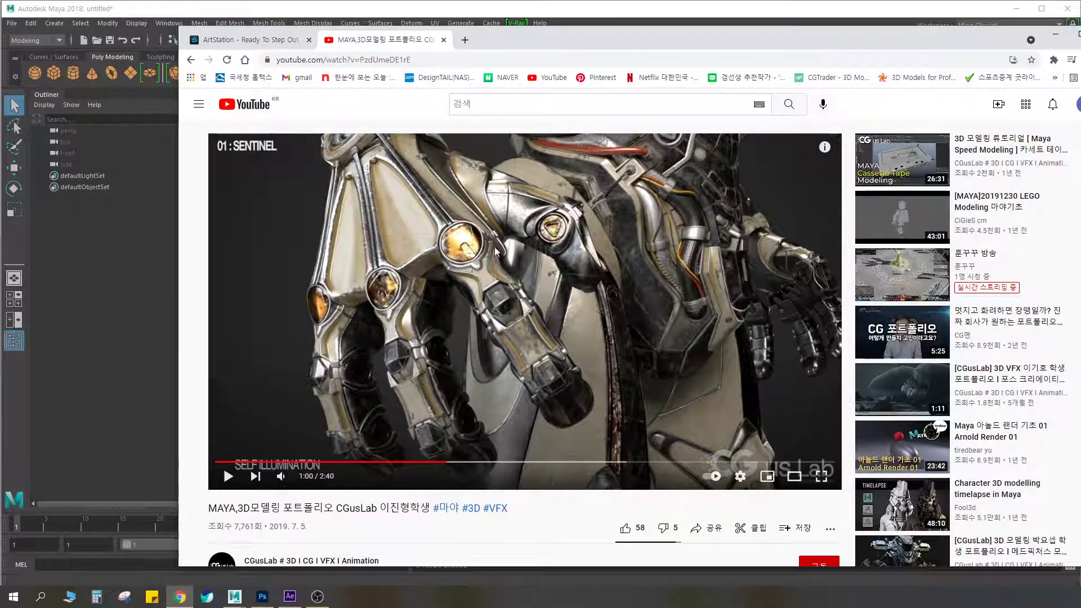
{"action": "left_click", "coordinate": [228, 477]}
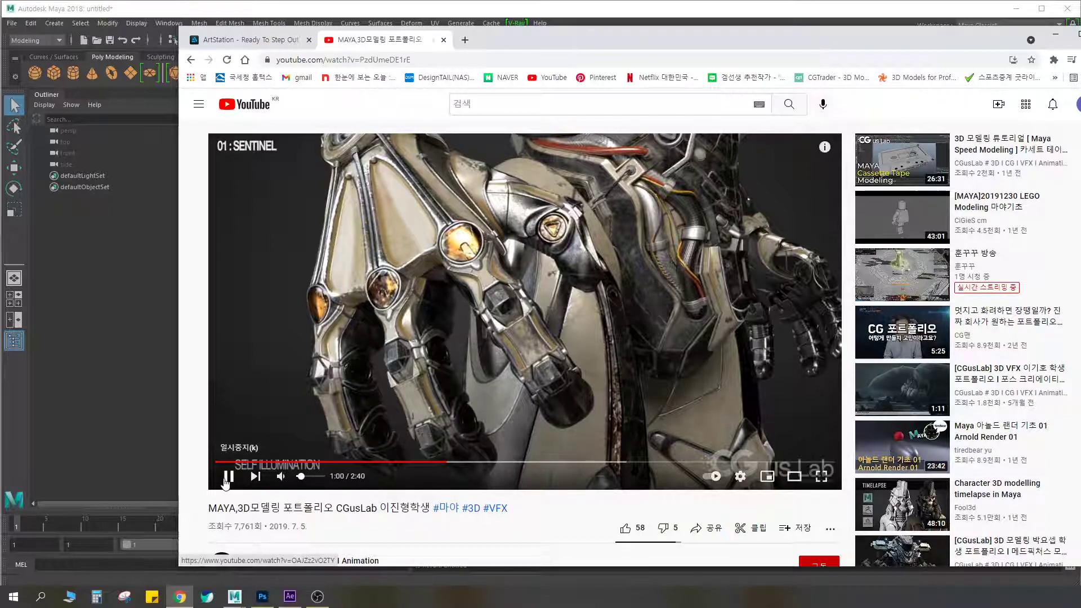
{"action": "left_click", "coordinate": [229, 477]}
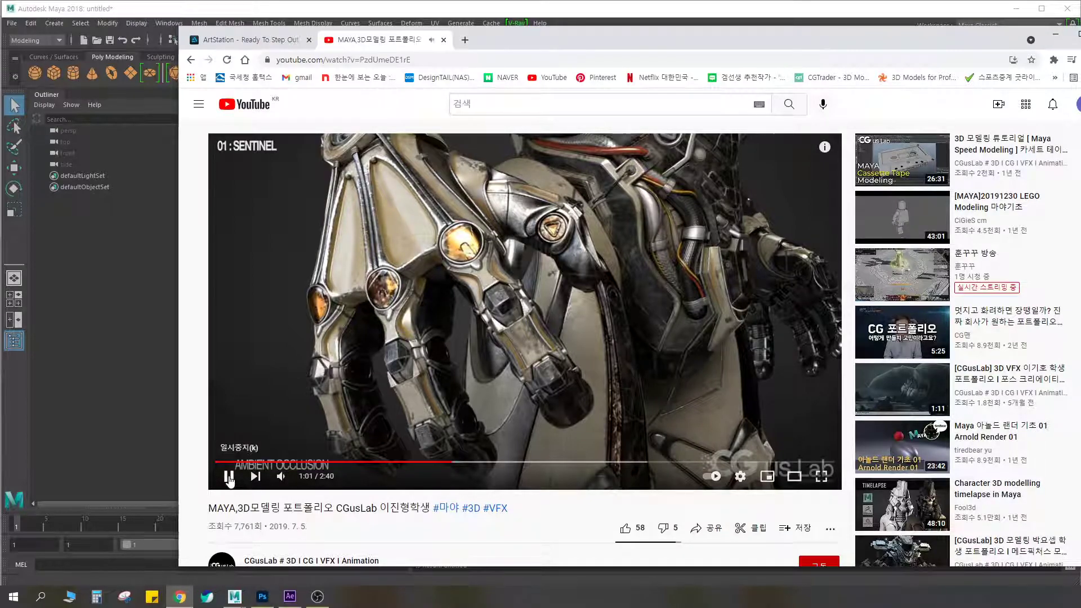
{"action": "left_click", "coordinate": [229, 478]}
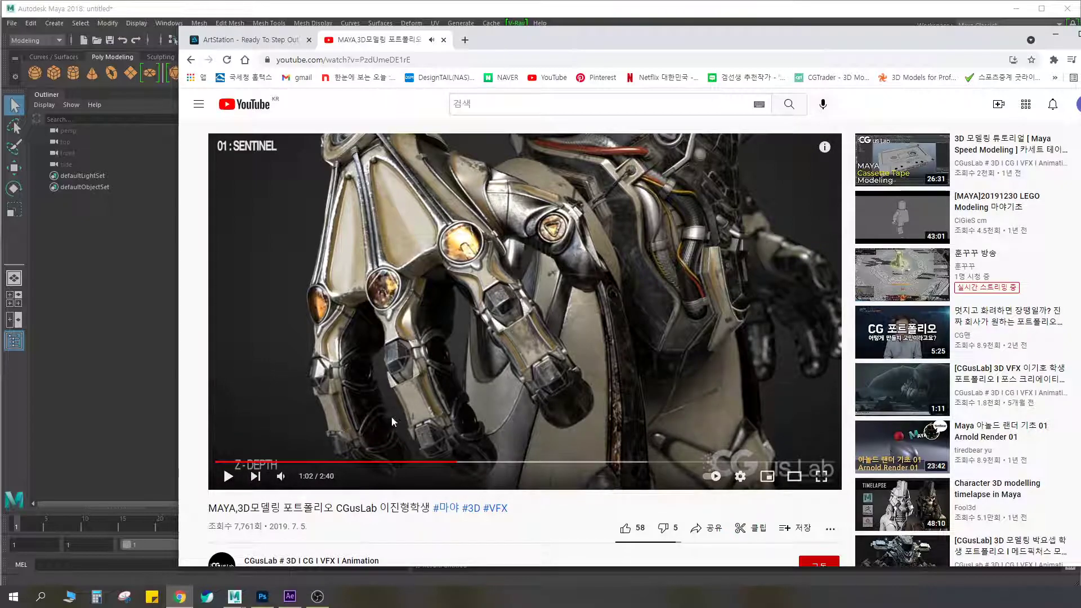
Switch the video player to theater mode and move the whole browser window into view
{"action": "left_click", "coordinate": [799, 477]}
{"action": "left_click_drag", "start_coordinate": [830, 44], "coordinate": [750, 45]}
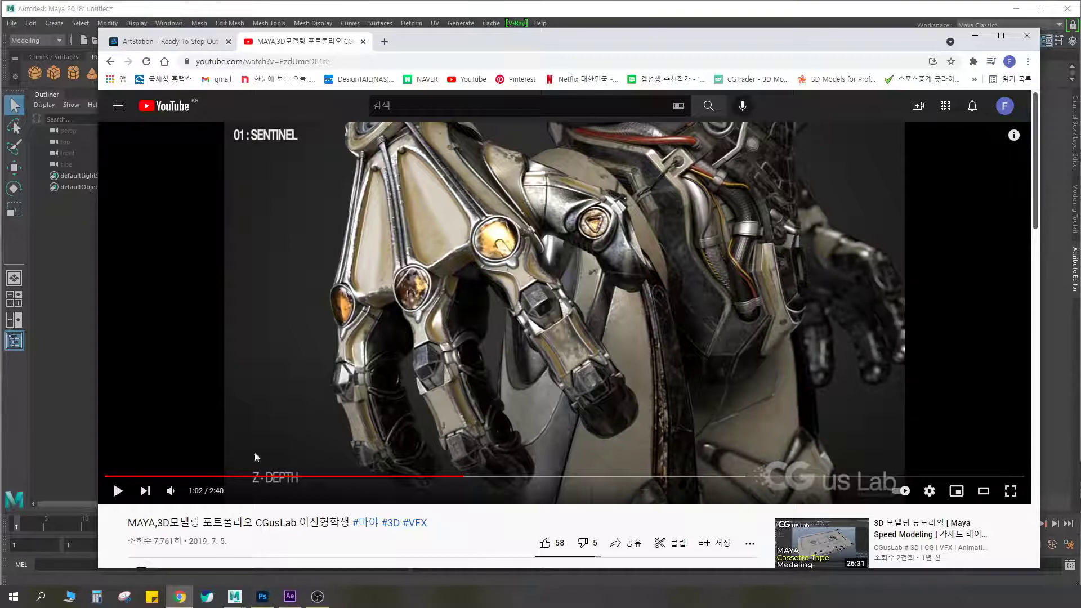
Examine the Fog pass, the Final hand shot, and the Wireframe, OCC + Specular and RGB comparison
{"action": "left_click", "coordinate": [118, 491]}
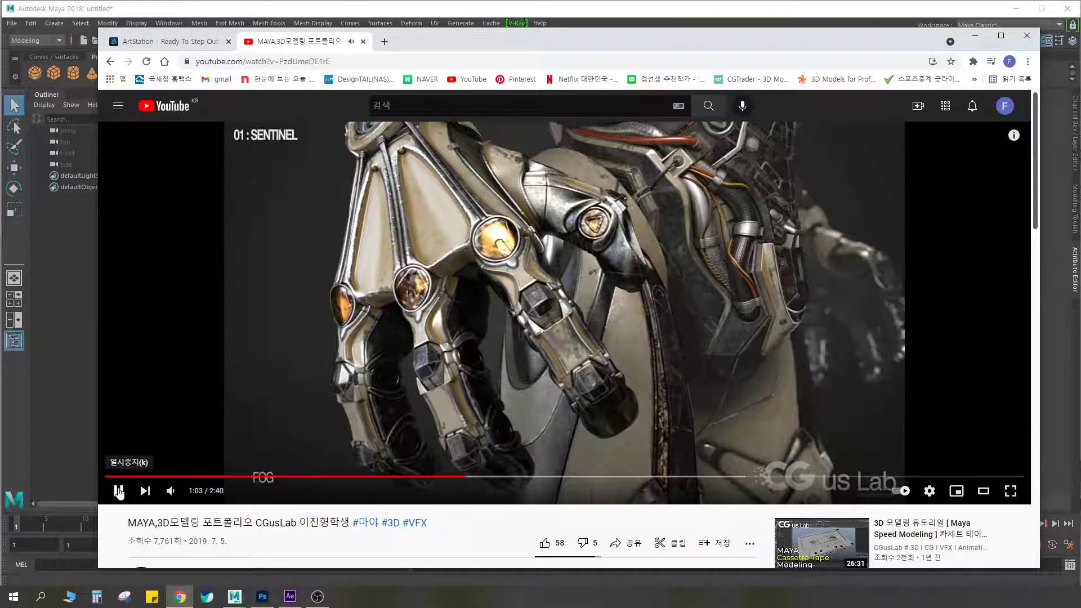
{"action": "left_click", "coordinate": [119, 491]}
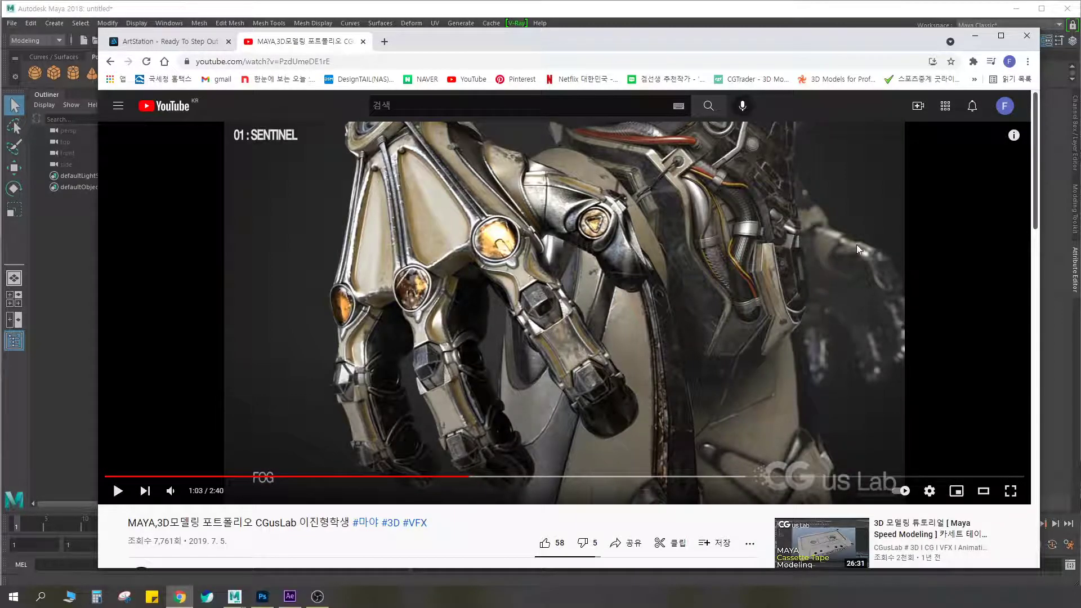
{"action": "left_click", "coordinate": [118, 491]}
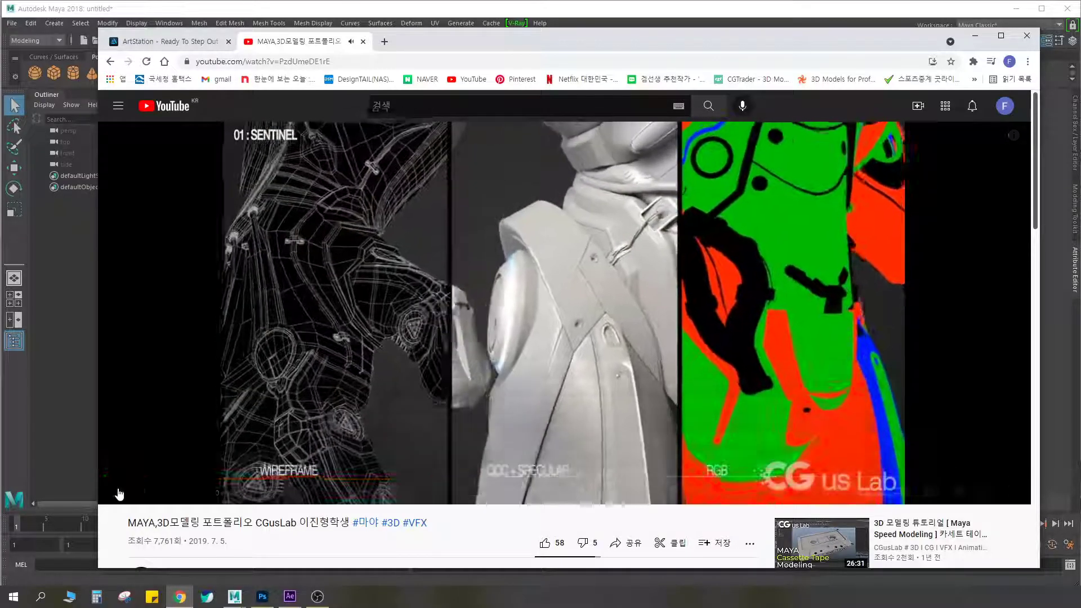
{"action": "left_click", "coordinate": [117, 491]}
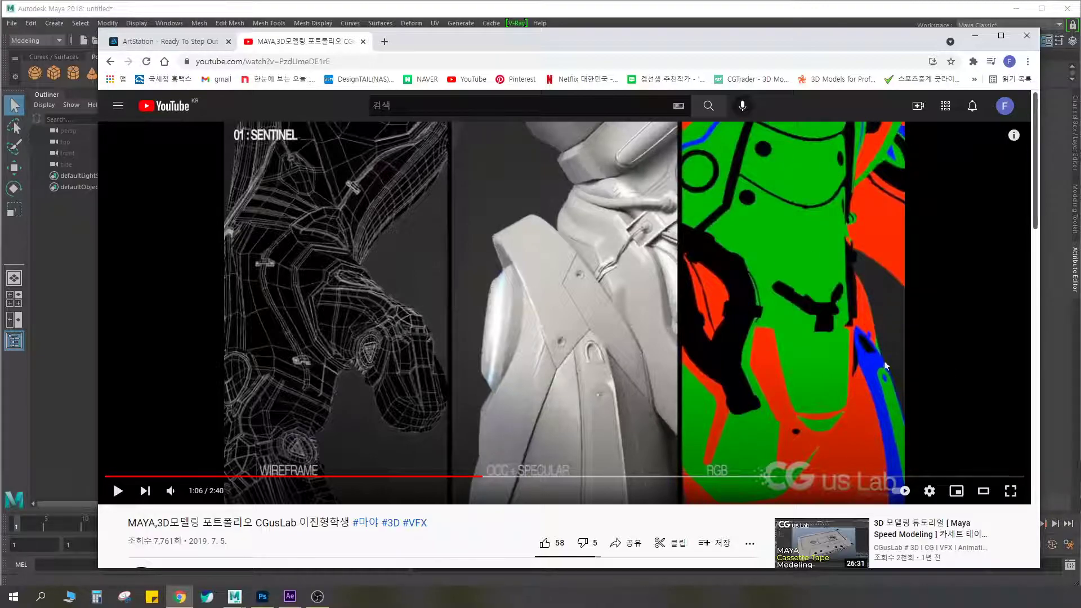
Play on through the Sentinel torso breakdown, and return to its Diffuse pass at 1:08 with playback paused
{"action": "left_click", "coordinate": [117, 491]}
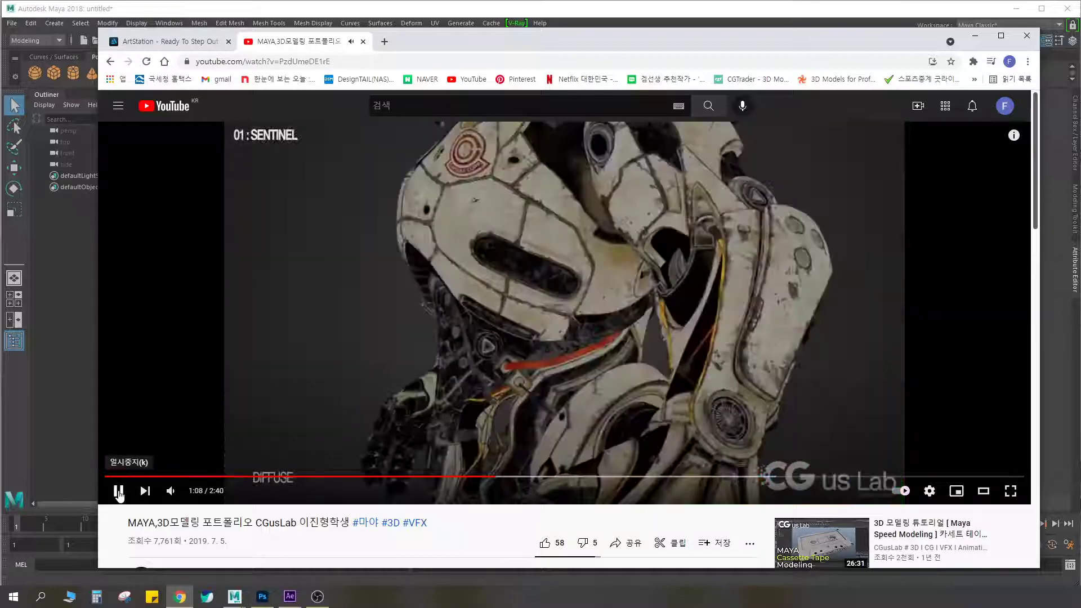
{"action": "left_click", "coordinate": [118, 492]}
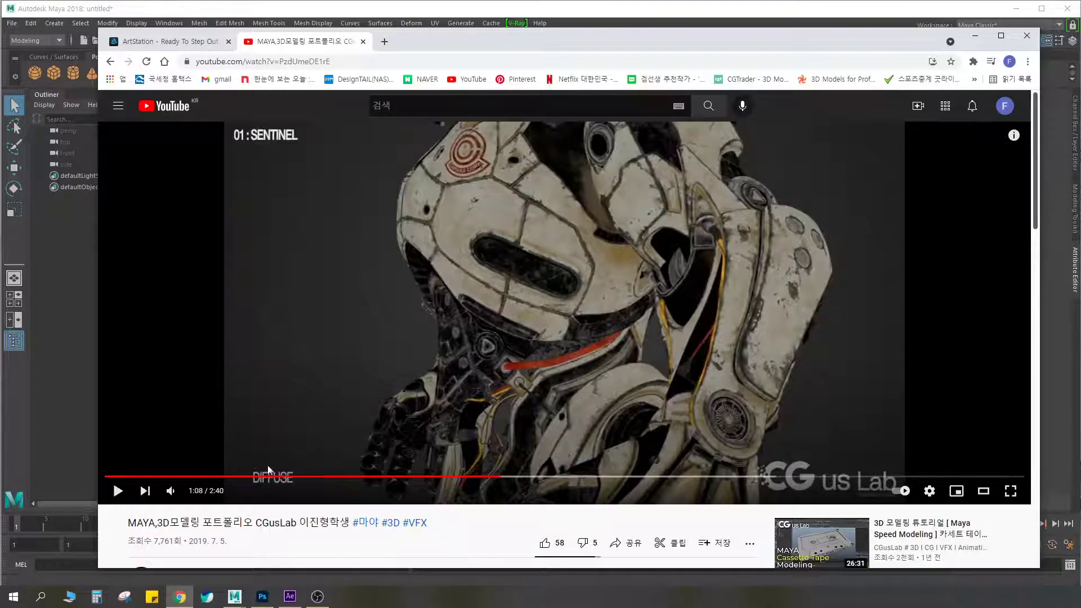
{"action": "left_click", "coordinate": [118, 493]}
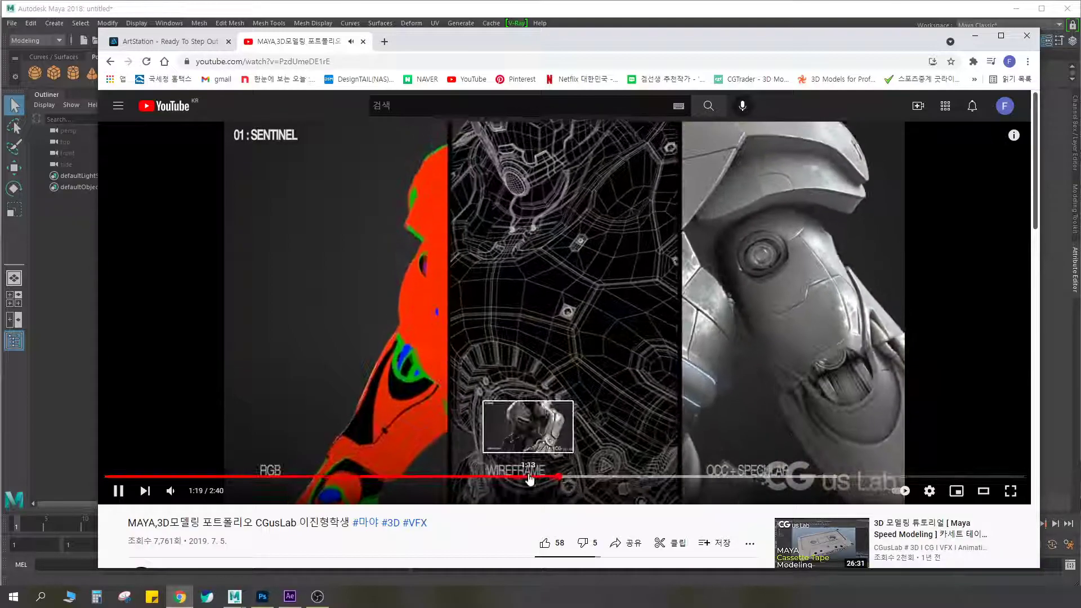
{"action": "left_click", "coordinate": [530, 479]}
{"action": "left_click", "coordinate": [477, 479]}
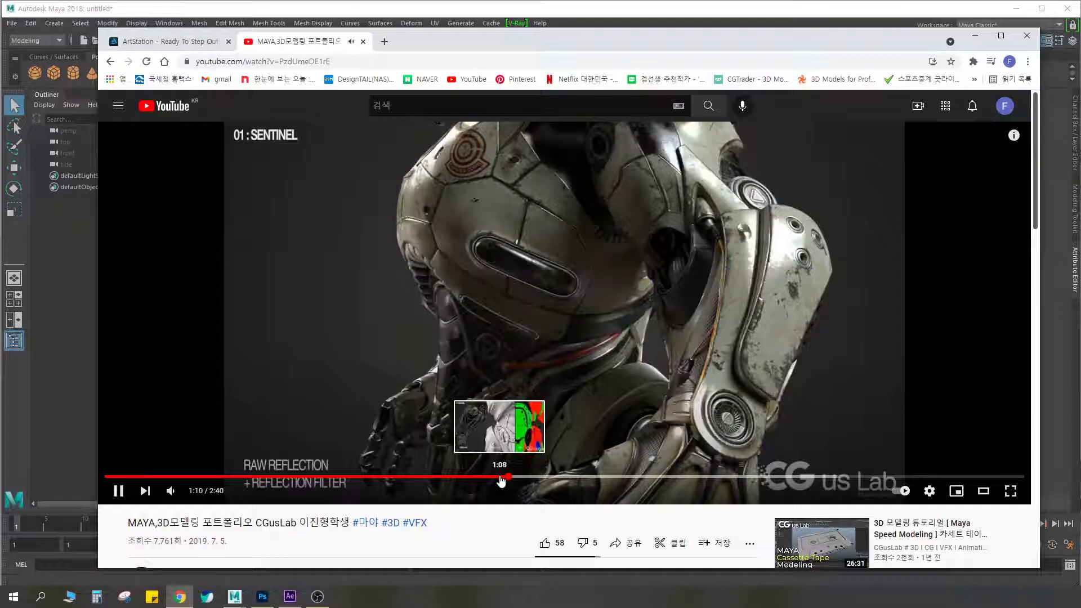
{"action": "left_click", "coordinate": [501, 478]}
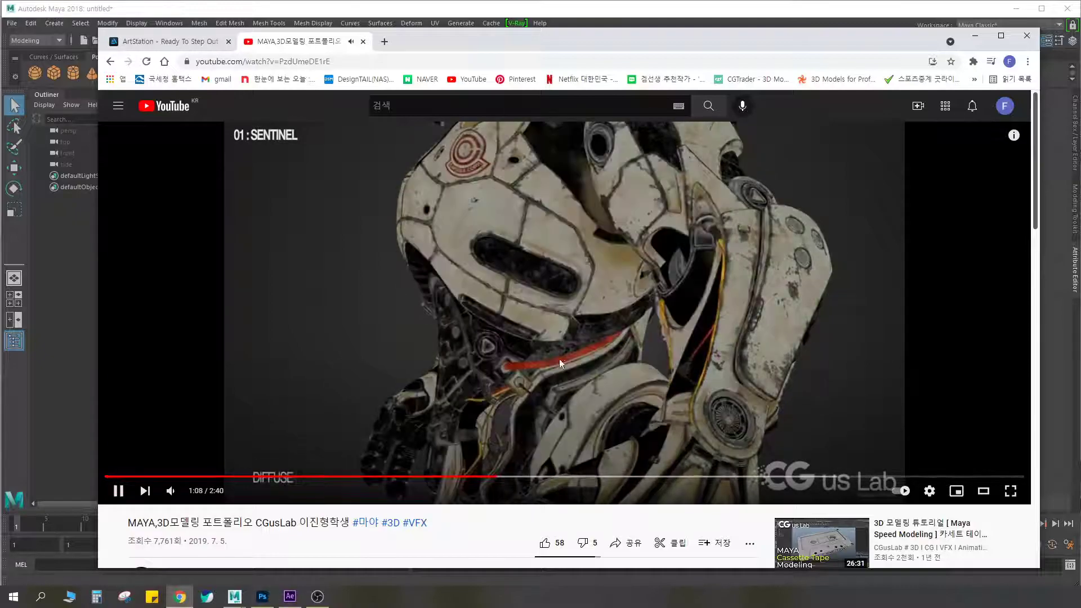
{"action": "left_click", "coordinate": [561, 363]}
Set the video's playback speed to 0.25 and play the torso breakdown from the Diffuse pass
{"action": "left_click", "coordinate": [930, 491]}
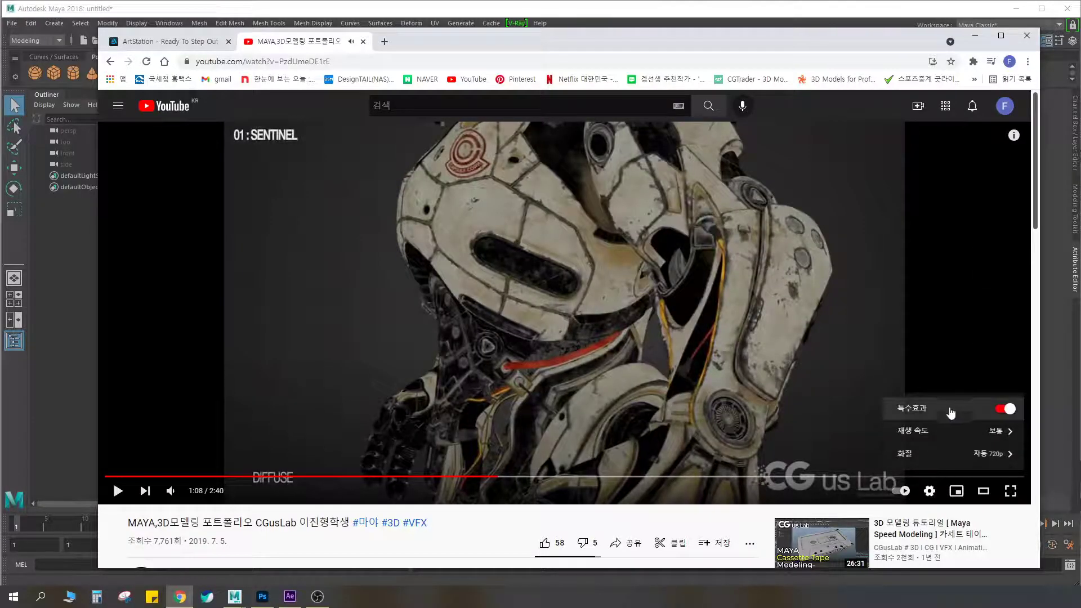
{"action": "left_click", "coordinate": [989, 432]}
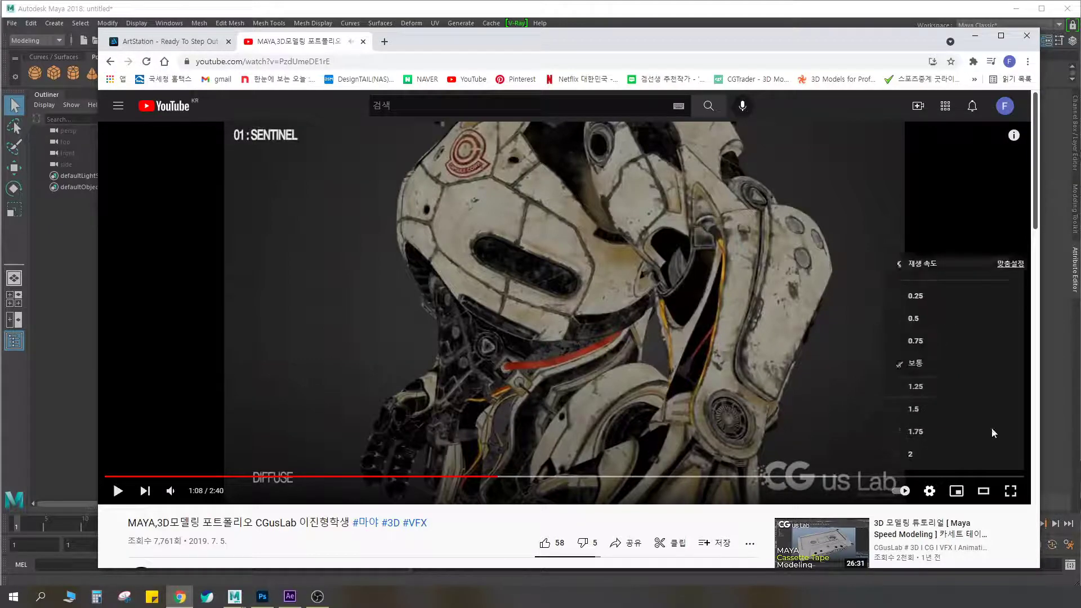
{"action": "left_click", "coordinate": [925, 296]}
{"action": "left_click", "coordinate": [538, 316]}
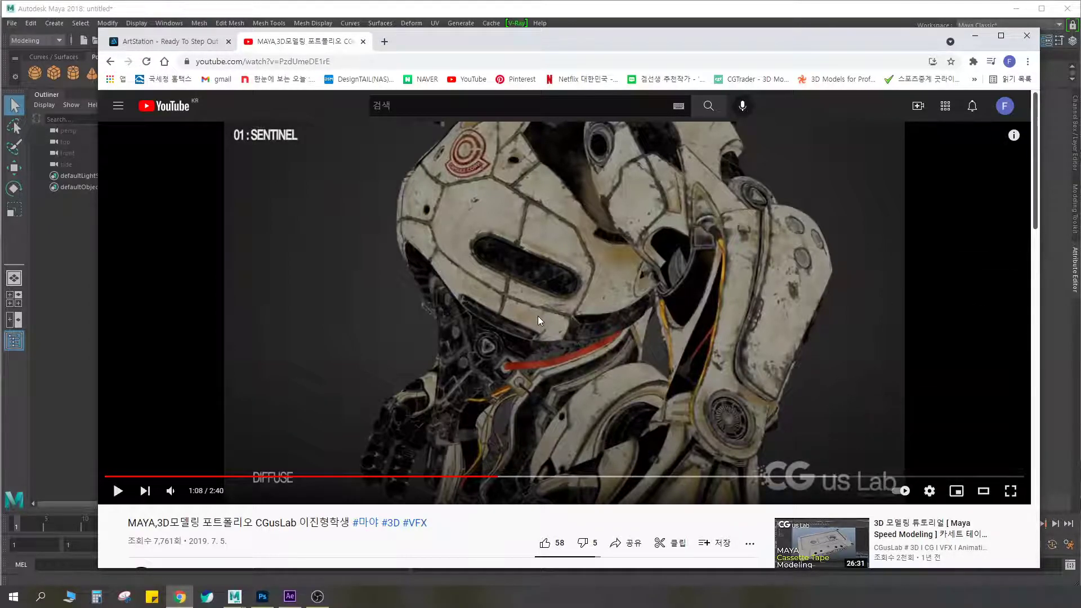
{"action": "left_click", "coordinate": [117, 491]}
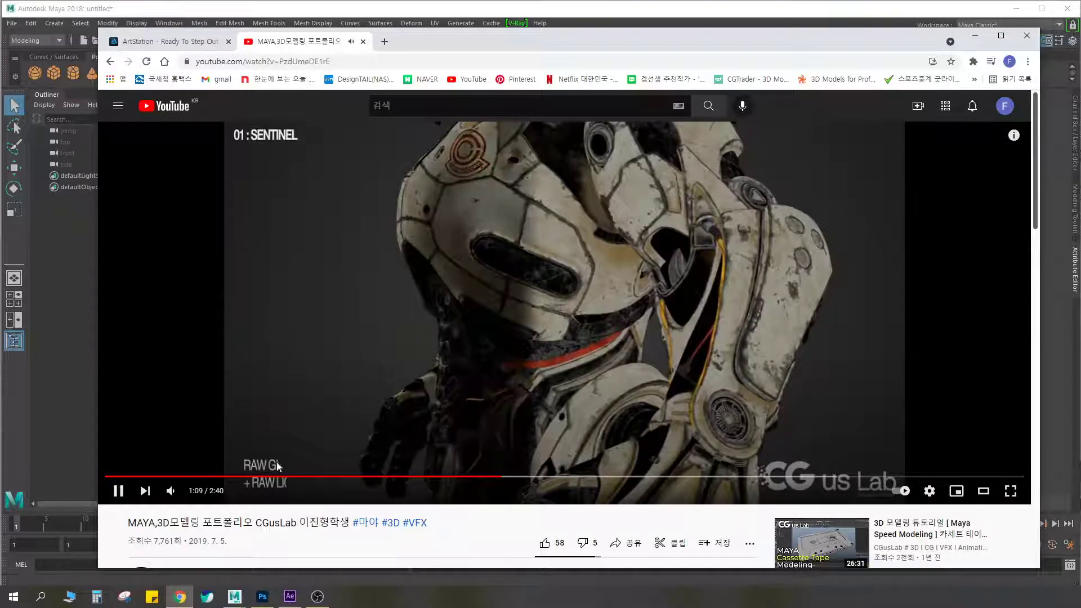
Mute the portfolio video and play it on to the Project:02 title, pausing at 1:22
{"action": "mouse_move", "coordinate": [190, 492]}
{"action": "left_click_drag", "start_coordinate": [193, 493], "coordinate": [188, 493]}
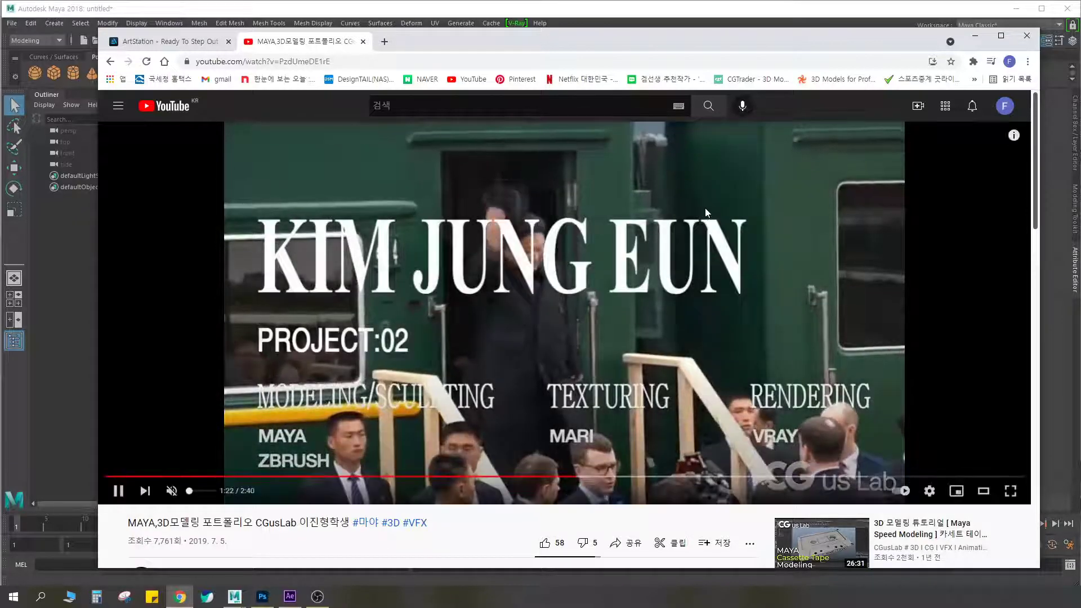
{"action": "left_click", "coordinate": [596, 251]}
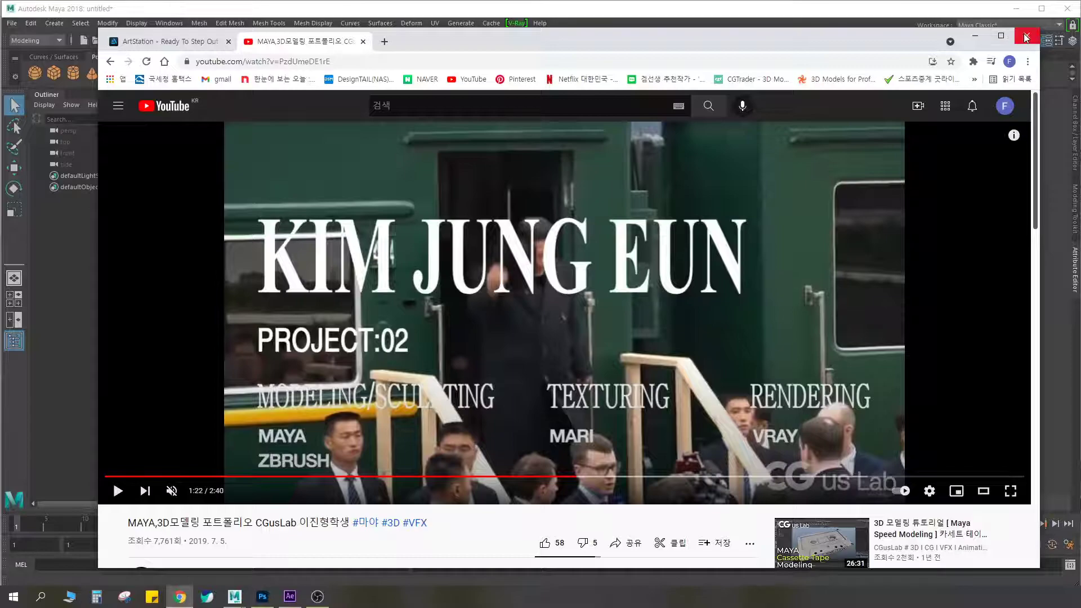
Close the video's tab, minimize the browser, and dismiss the Render Settings window in Maya
{"action": "left_click", "coordinate": [363, 41]}
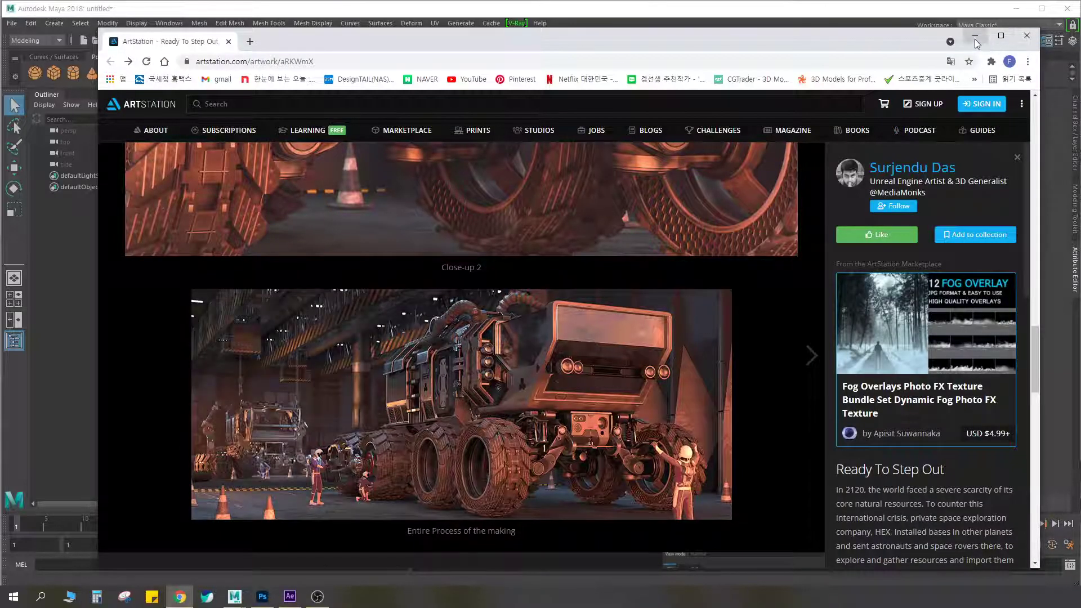
{"action": "scroll", "coordinate": [655, 279], "scroll_direction": "up", "scroll_amount": 10}
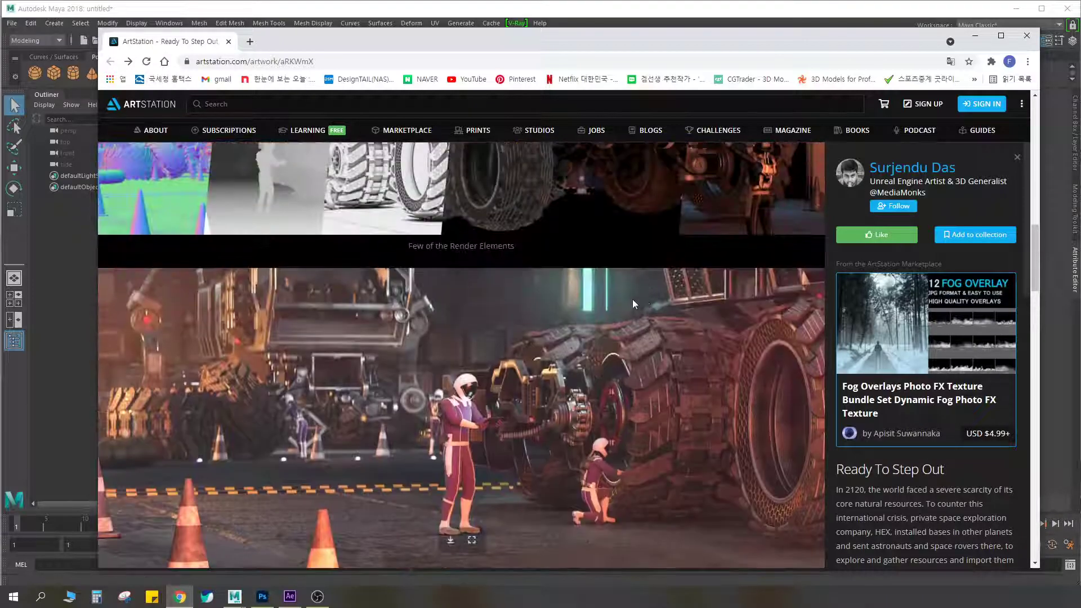
{"action": "scroll", "coordinate": [636, 295], "scroll_direction": "up", "scroll_amount": 15}
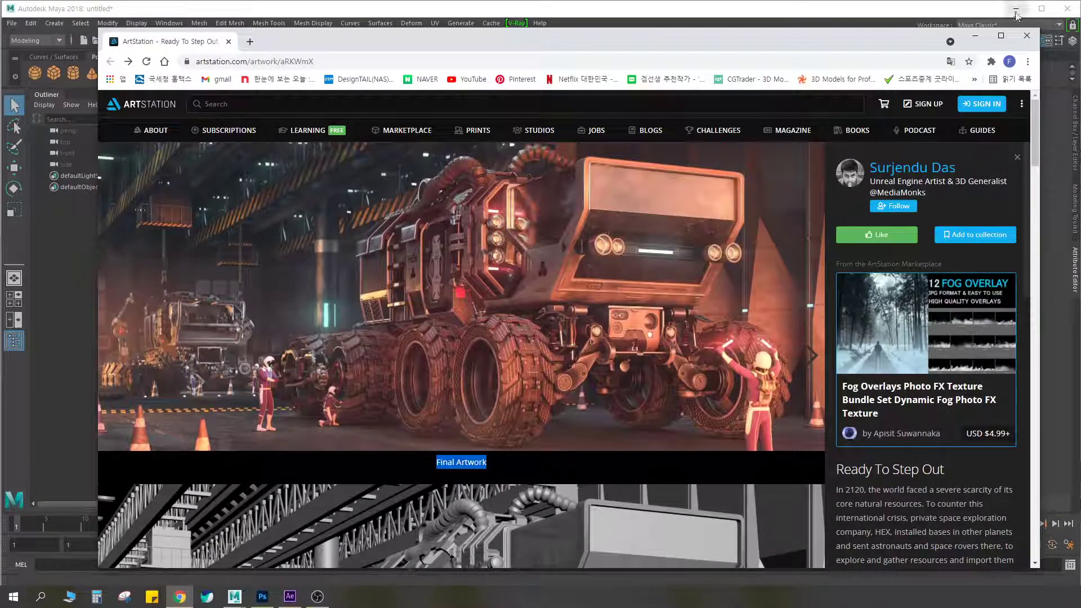
{"action": "left_click", "coordinate": [978, 29]}
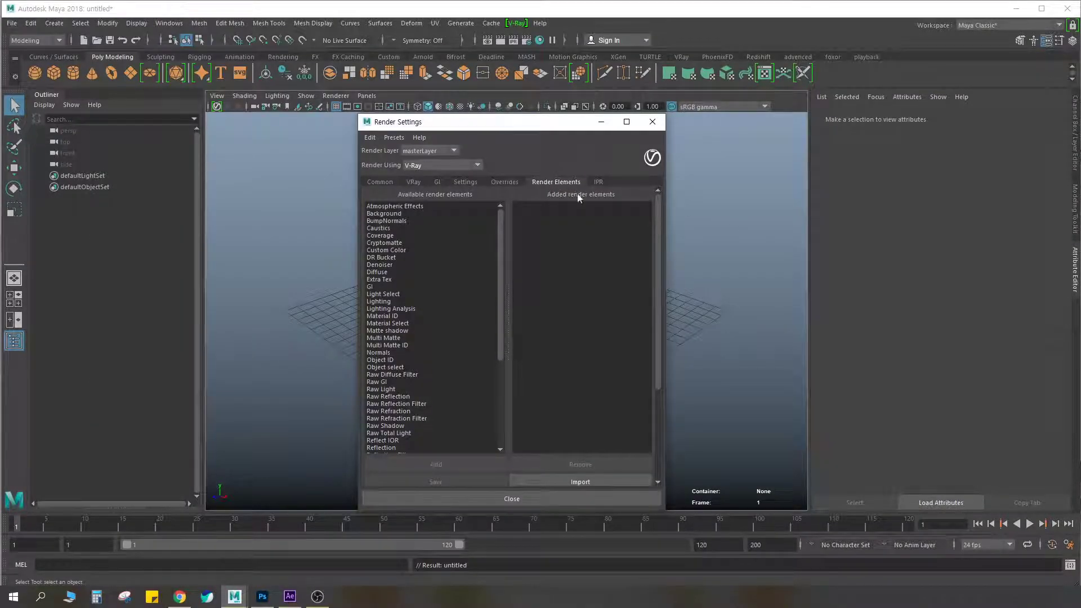
{"action": "left_click", "coordinate": [652, 122]}
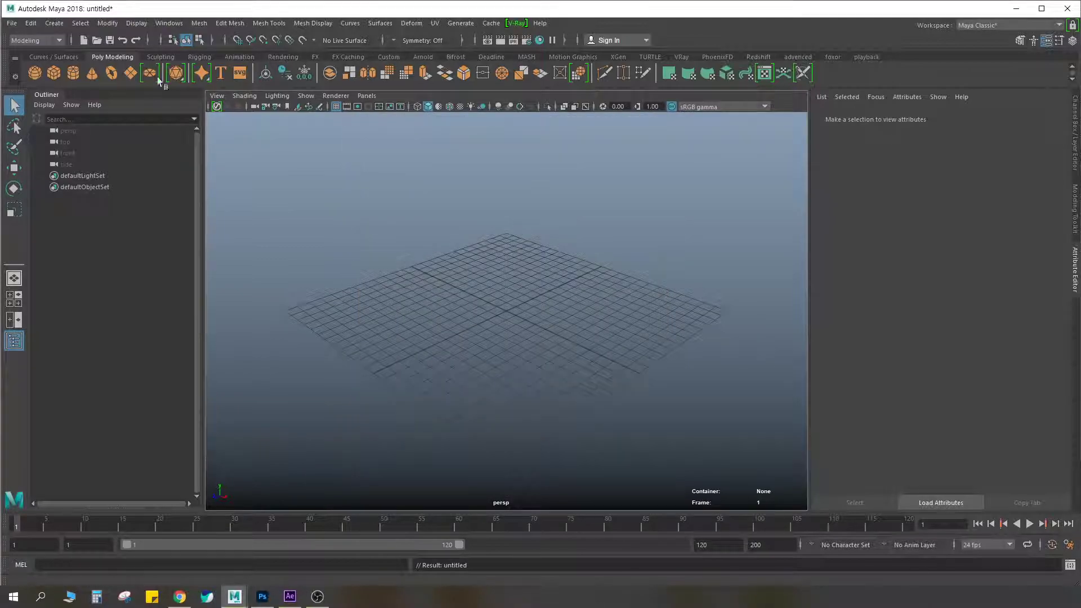
Create a polygon cube, scale it uniformly to about 9.323 and raise it to about 7.373 on the Y axis
{"action": "left_click", "coordinate": [53, 73]}
{"action": "scroll", "coordinate": [505, 261], "scroll_direction": "down", "scroll_amount": 3}
{"action": "scroll", "coordinate": [505, 262], "scroll_direction": "up", "scroll_amount": 2}
{"action": "key", "text": "w"}
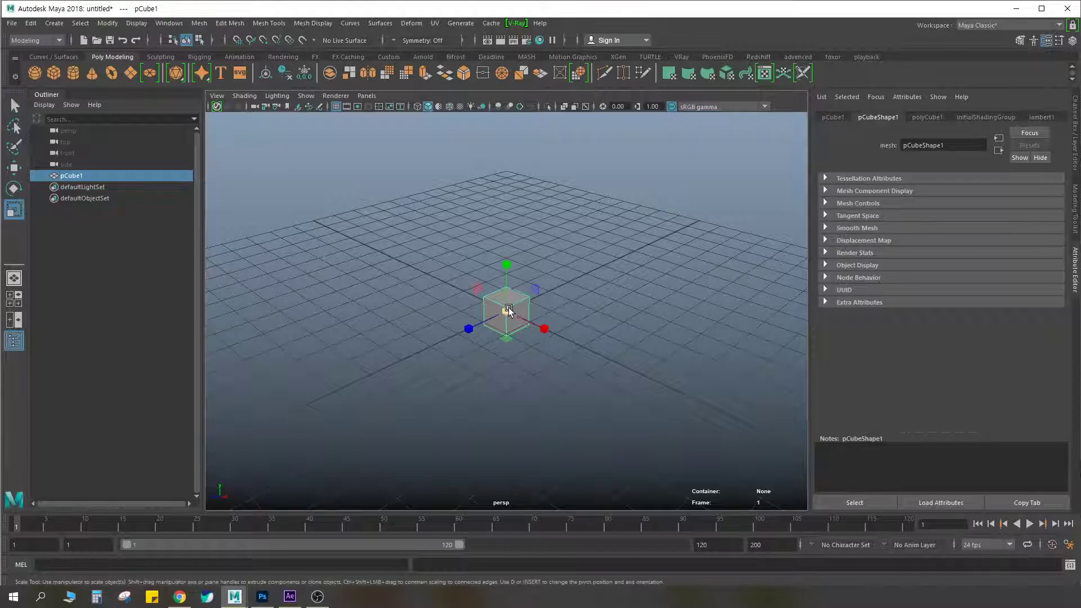
{"action": "scroll", "coordinate": [509, 306], "scroll_direction": "up", "scroll_amount": 5}
{"action": "left_click_drag", "start_coordinate": [514, 259], "coordinate": [520, 135]}
{"action": "scroll", "coordinate": [589, 236], "scroll_direction": "down", "scroll_amount": 6}
{"action": "middle_click_drag", "start_coordinate": [589, 236], "coordinate": [553, 295], "text": "alt"}
{"action": "left_click_drag", "start_coordinate": [553, 295], "coordinate": [576, 272], "text": "alt"}
{"action": "key", "text": "r"}
{"action": "left_click_drag", "start_coordinate": [476, 333], "coordinate": [511, 327]}
{"action": "key", "text": "w"}
{"action": "left_click_drag", "start_coordinate": [470, 283], "coordinate": [580, 261]}
{"action": "scroll", "coordinate": [519, 232], "scroll_direction": "up", "scroll_amount": 4}
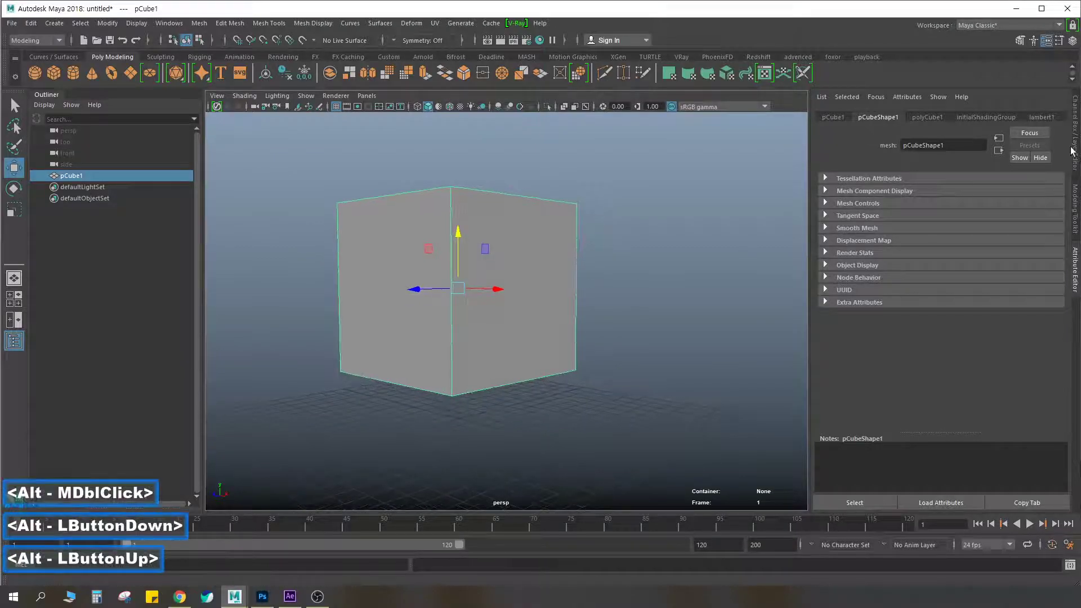
Try 5 subdivisions for the cube's width, height and depth, and return all three to 1
{"action": "left_click", "coordinate": [1075, 151]}
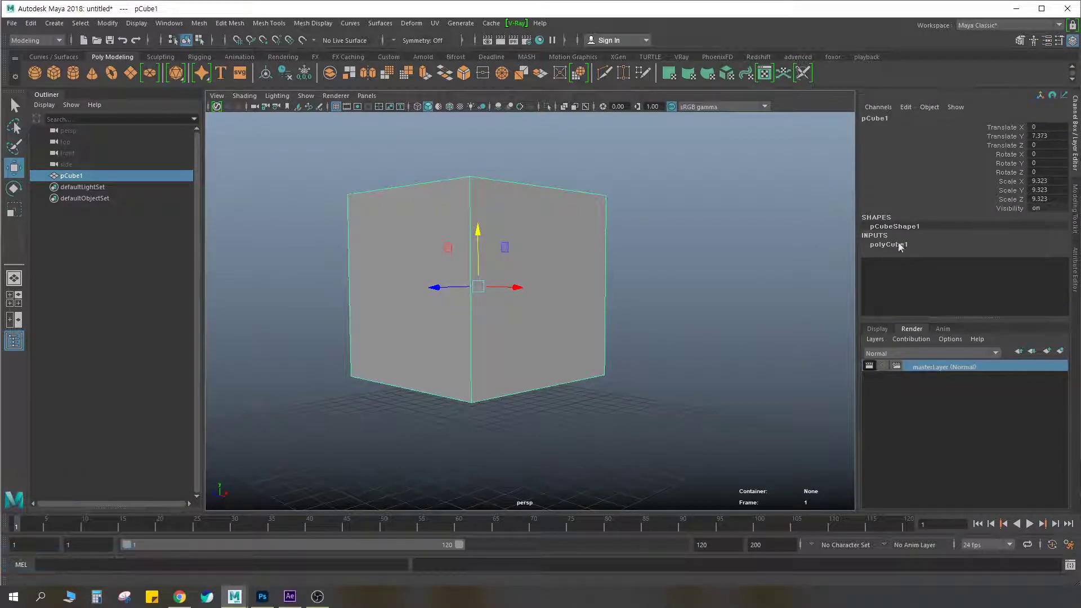
{"action": "left_click_drag", "start_coordinate": [1006, 281], "coordinate": [991, 298]}
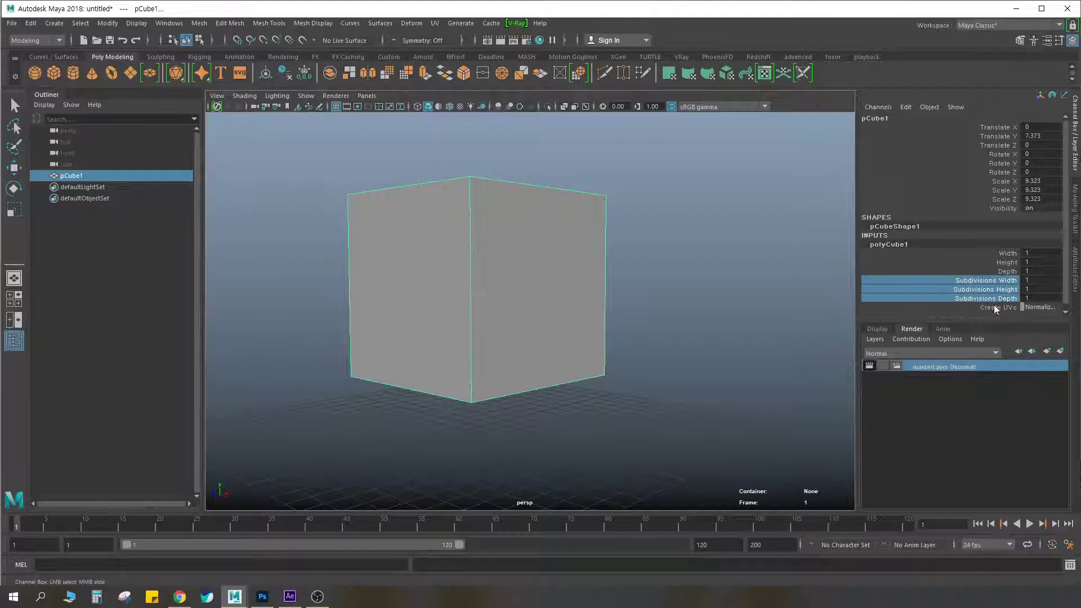
{"action": "middle_click_drag", "start_coordinate": [688, 302], "coordinate": [750, 287]}
{"action": "scroll", "coordinate": [742, 297], "scroll_direction": "down", "scroll_amount": 6}
{"action": "middle_click_drag", "start_coordinate": [653, 279], "coordinate": [699, 270], "text": "alt"}
{"action": "left_click_drag", "start_coordinate": [698, 270], "coordinate": [697, 284], "text": "alt"}
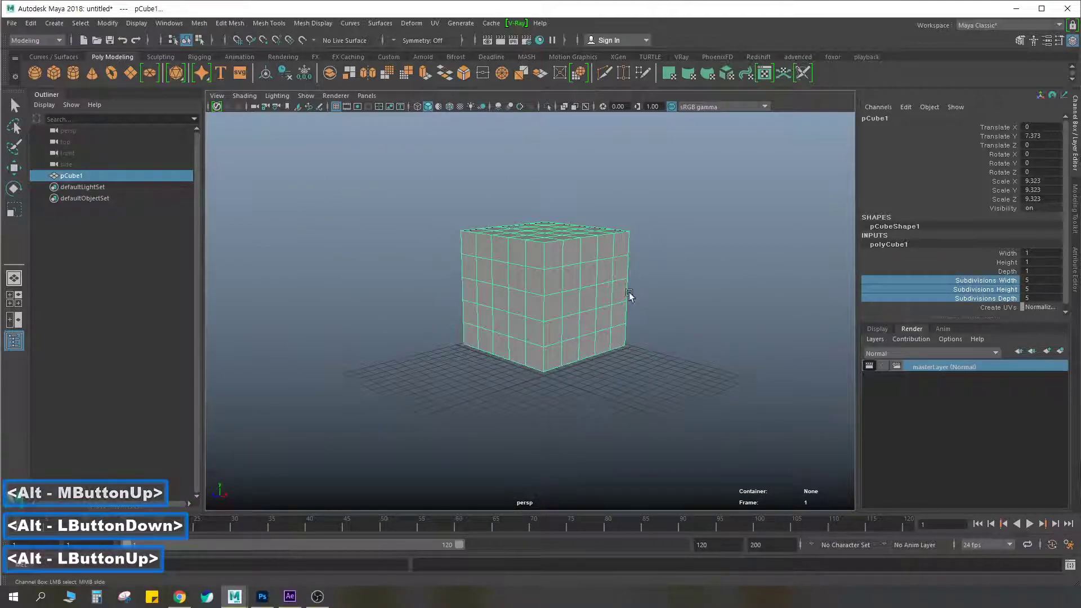
{"action": "middle_click_drag", "start_coordinate": [768, 285], "coordinate": [742, 281]}
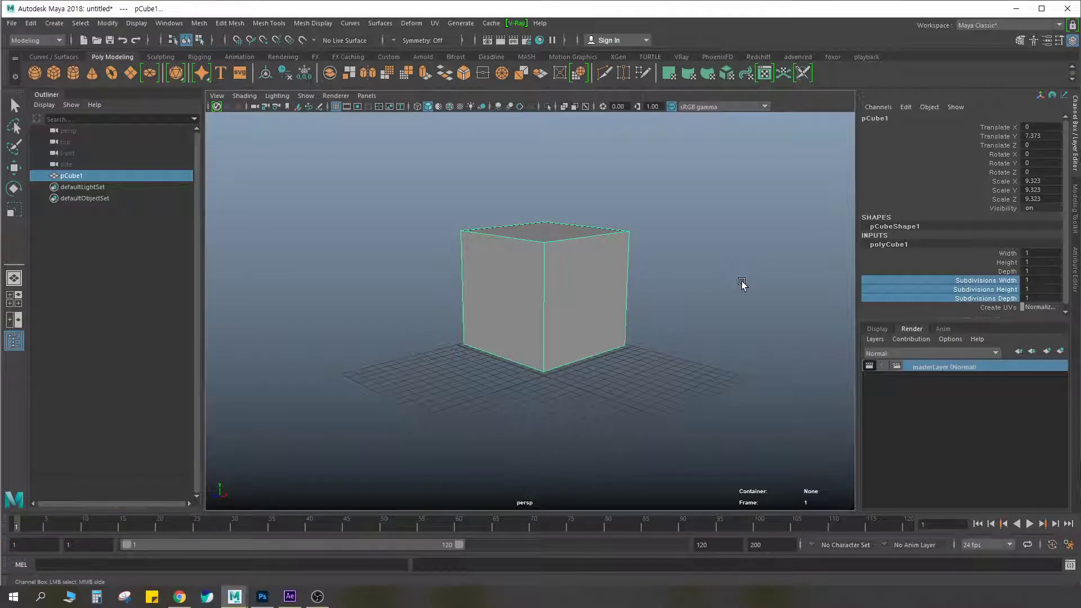
{"action": "scroll", "coordinate": [625, 276], "scroll_direction": "up", "scroll_amount": 4}
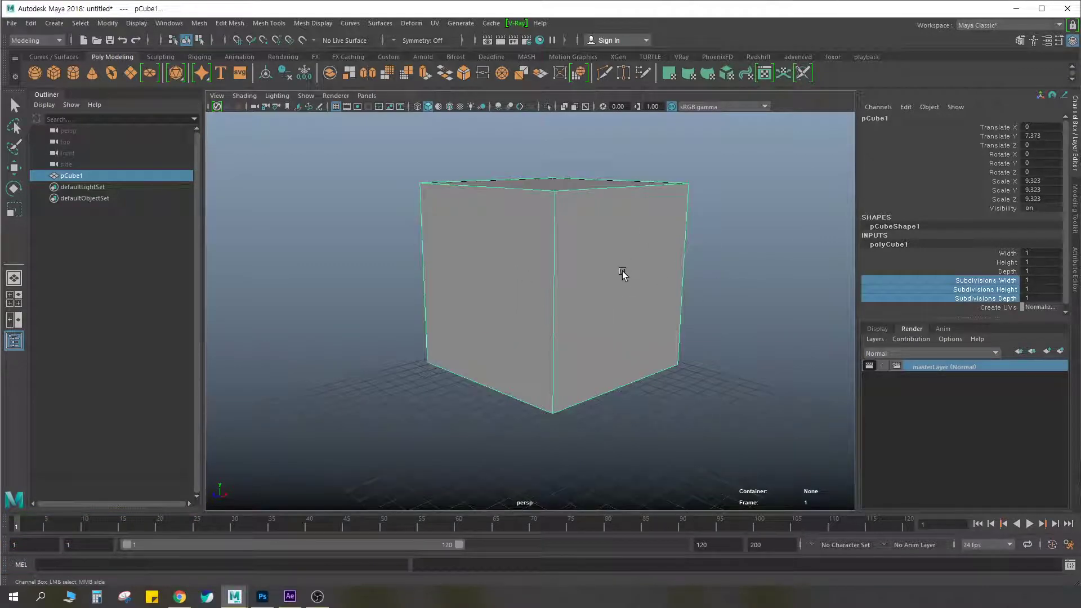
{"action": "scroll", "coordinate": [634, 267], "scroll_direction": "up", "scroll_amount": 2, "text": "alt"}
{"action": "middle_click_drag", "start_coordinate": [633, 268], "coordinate": [602, 260], "text": "alt"}
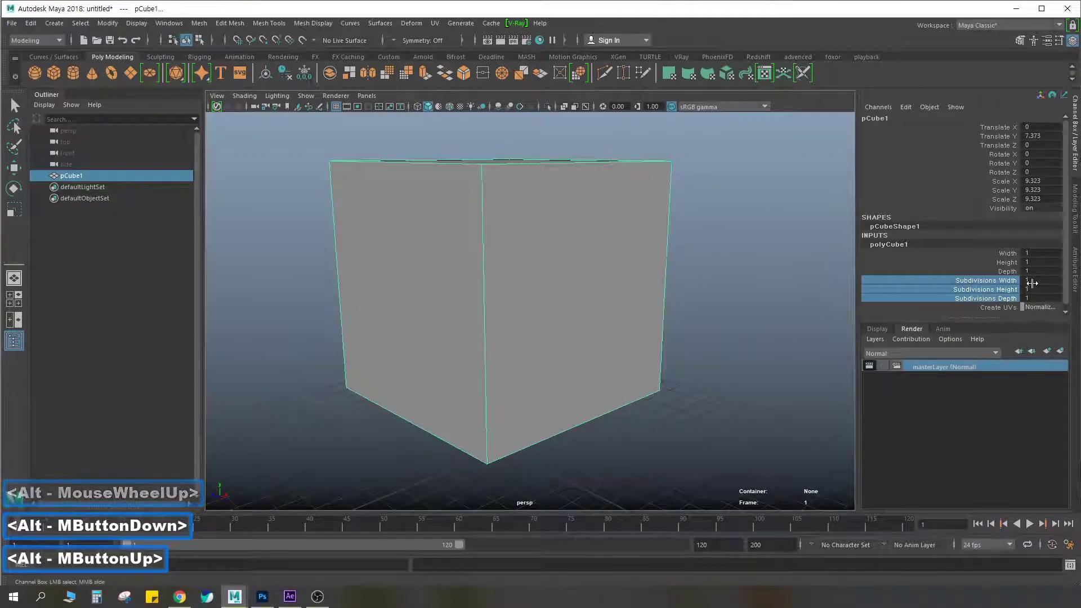
{"action": "left_click_drag", "start_coordinate": [569, 318], "coordinate": [605, 253], "text": "alt"}
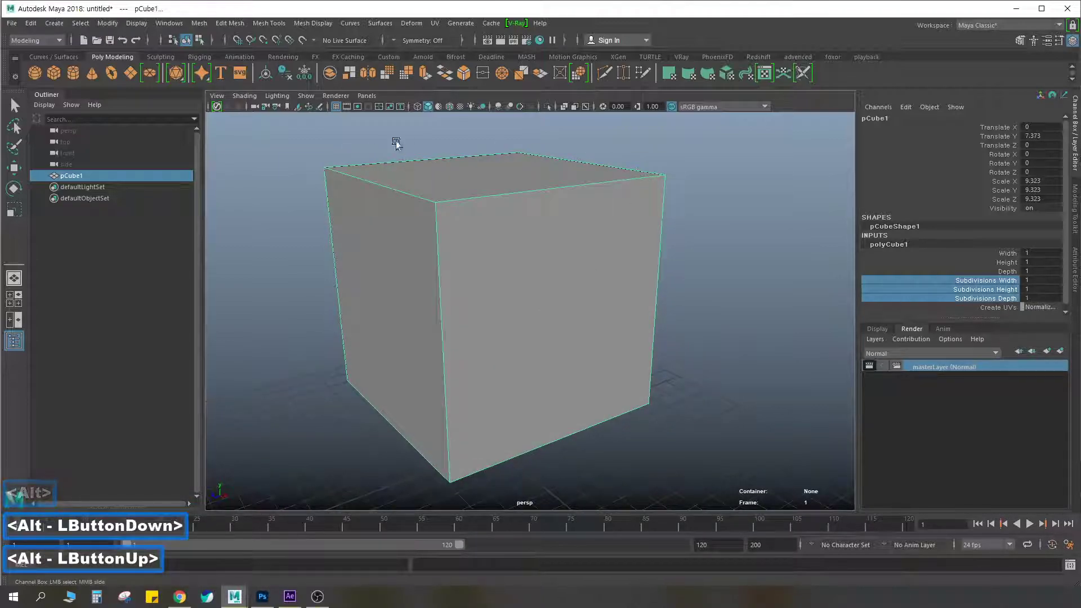
Deselect the cube and turn on the wireframe-on-shaded display in the perspective view
{"action": "key", "text": "w"}
{"action": "left_click", "coordinate": [481, 125]}
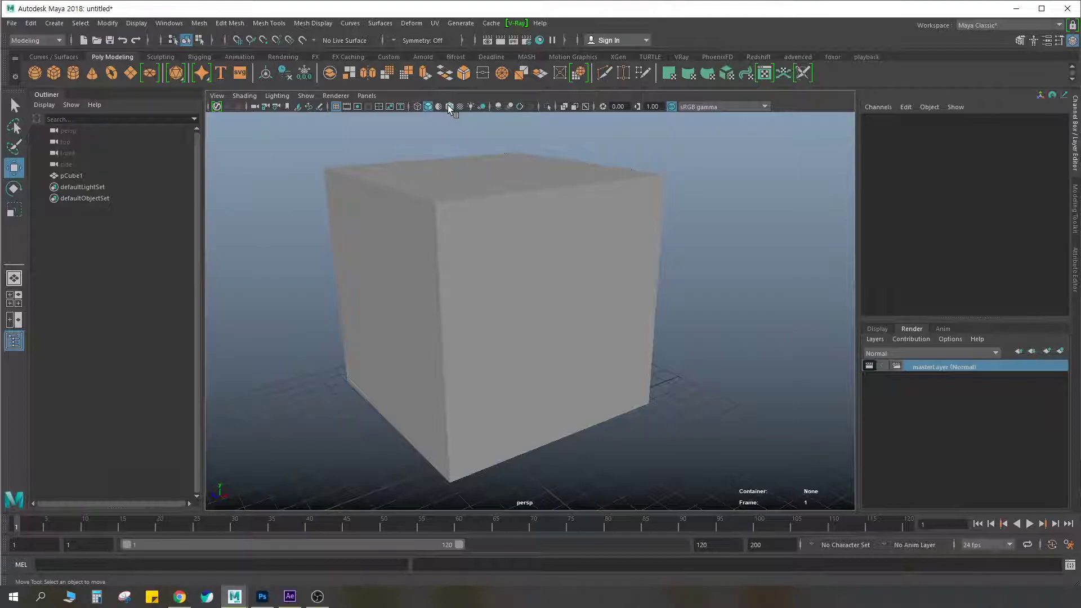
{"action": "left_click", "coordinate": [450, 107]}
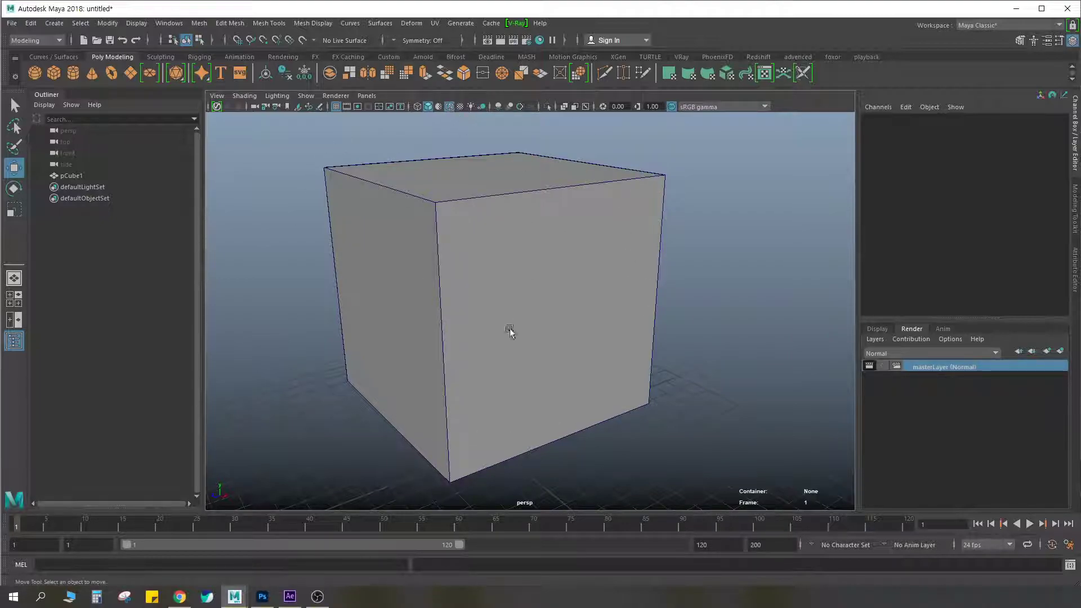
Set the cube's width, height and depth subdivisions to 5
{"action": "left_click", "coordinate": [449, 272]}
{"action": "left_click", "coordinate": [663, 140]}
{"action": "left_click", "coordinate": [484, 249]}
{"action": "left_click", "coordinate": [895, 245]}
{"action": "left_click_drag", "start_coordinate": [986, 280], "coordinate": [986, 298]}
{"action": "middle_click_drag", "start_coordinate": [729, 283], "coordinate": [749, 276]}
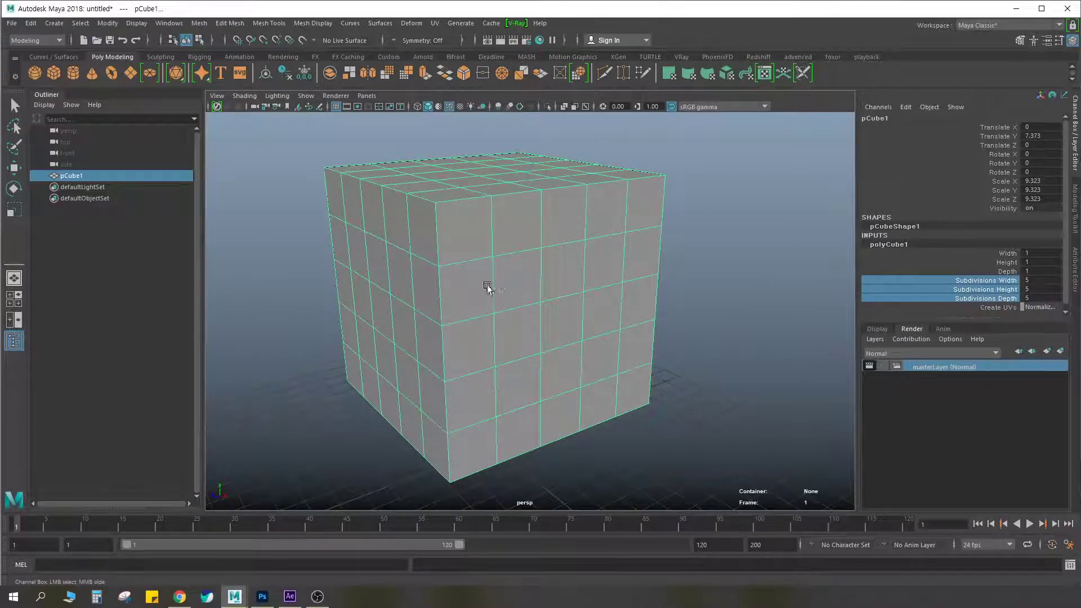
Compare the deselected cube with and without the wireframe overlay, and leave the overlay off
{"action": "left_click_drag", "start_coordinate": [608, 287], "coordinate": [579, 273], "text": "alt"}
{"action": "left_click", "coordinate": [464, 124]}
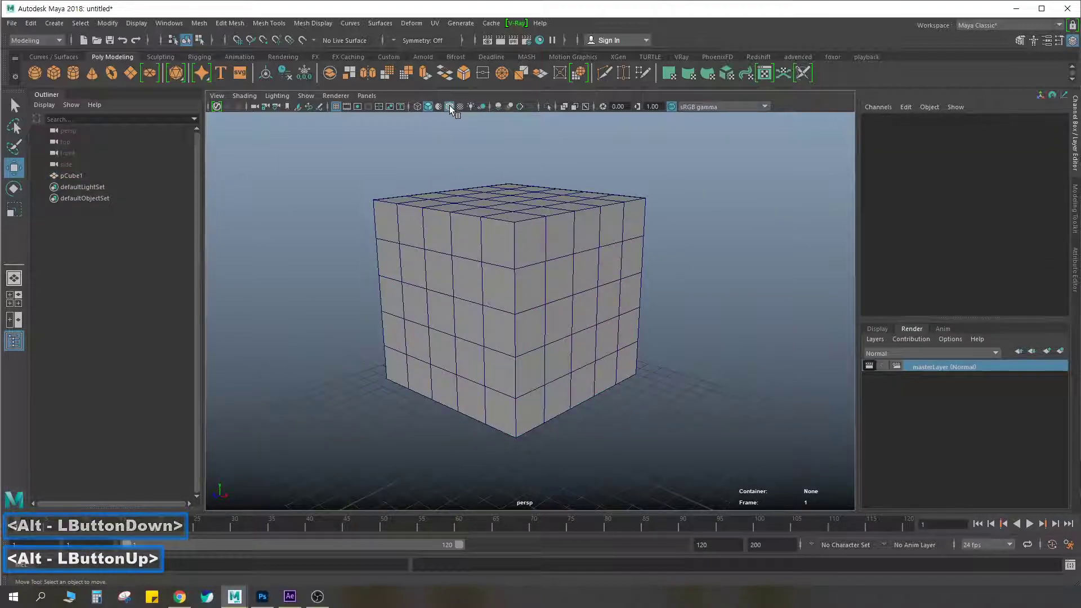
{"action": "left_click", "coordinate": [450, 107]}
{"action": "left_click", "coordinate": [451, 106]}
{"action": "left_click", "coordinate": [451, 105]}
{"action": "left_click", "coordinate": [451, 106]}
{"action": "scroll", "coordinate": [600, 319], "scroll_direction": "down", "scroll_amount": 3}
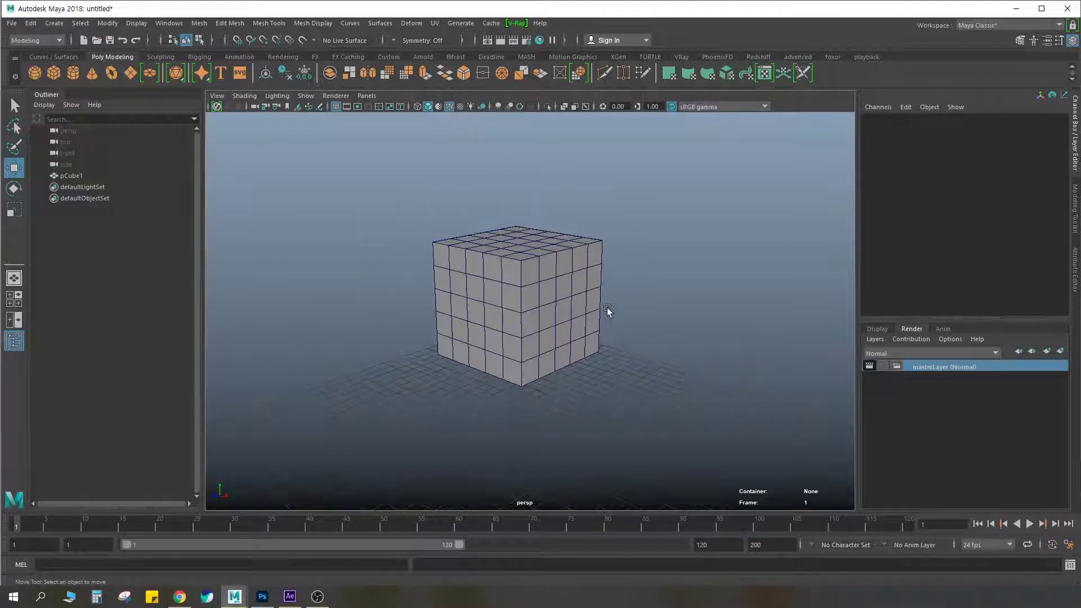
{"action": "scroll", "coordinate": [603, 315], "scroll_direction": "up", "scroll_amount": 3}
{"action": "middle_click_drag", "start_coordinate": [542, 131], "coordinate": [548, 138], "text": "alt"}
{"action": "left_click", "coordinate": [451, 107]}
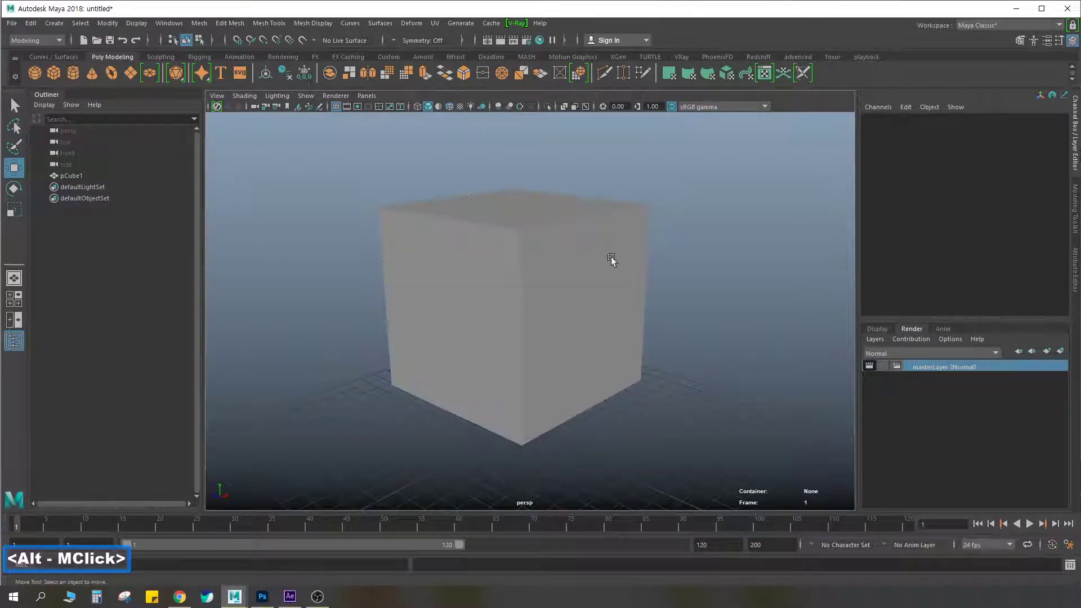
Review the Common and GI options in the V-Ray render settings and close the window
{"action": "scroll", "coordinate": [569, 263], "scroll_direction": "down", "scroll_amount": 2}
{"action": "middle_click_drag", "start_coordinate": [548, 235], "coordinate": [526, 222], "text": "alt"}
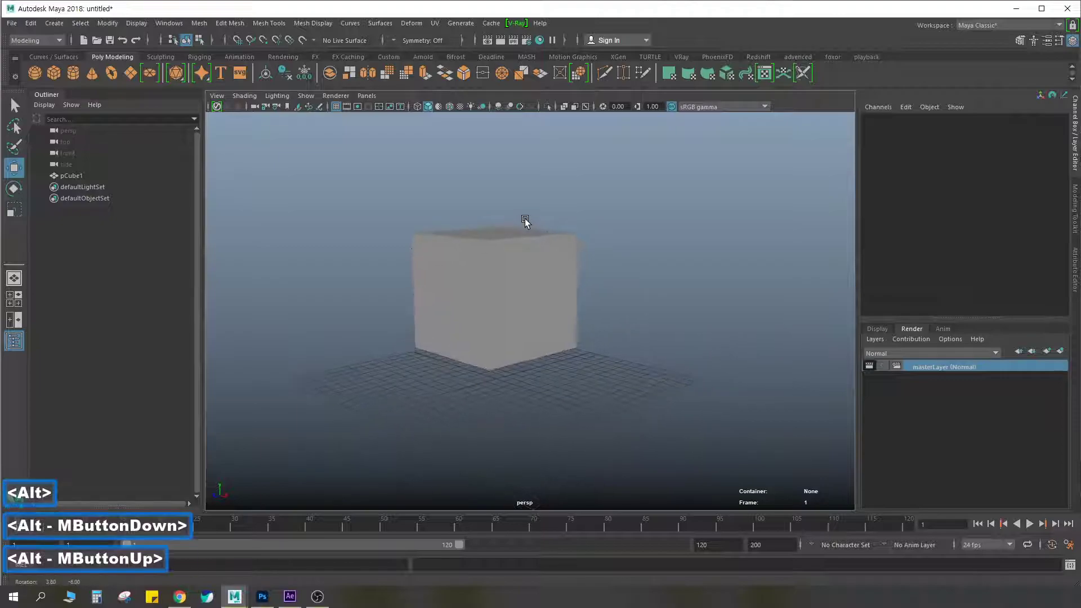
{"action": "left_click_drag", "start_coordinate": [526, 222], "coordinate": [530, 217], "text": "alt"}
{"action": "left_click", "coordinate": [527, 42]}
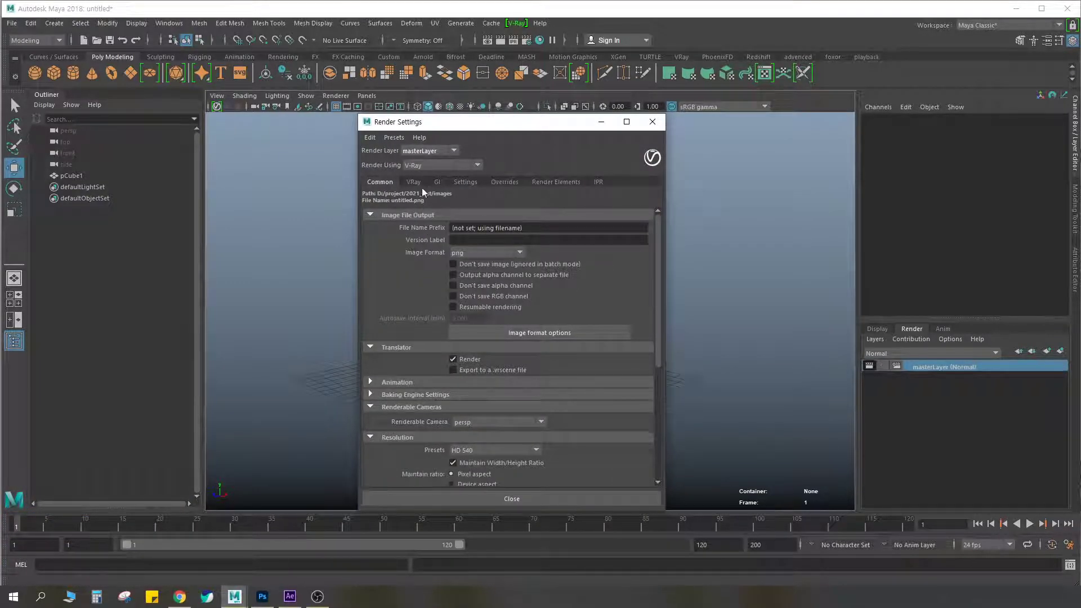
{"action": "left_click", "coordinate": [439, 183]}
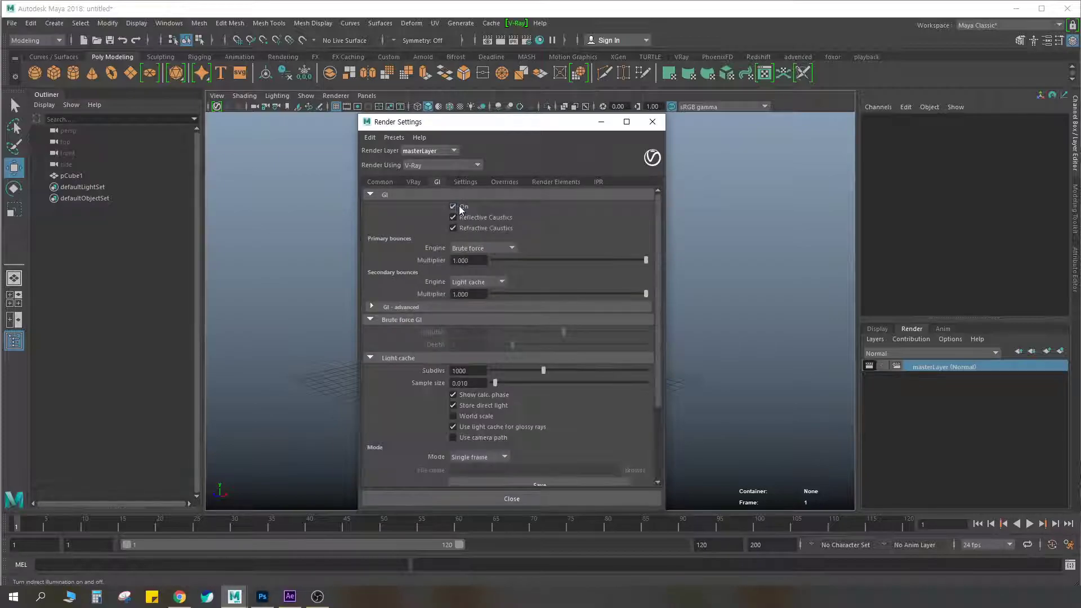
{"action": "left_click", "coordinate": [658, 127]}
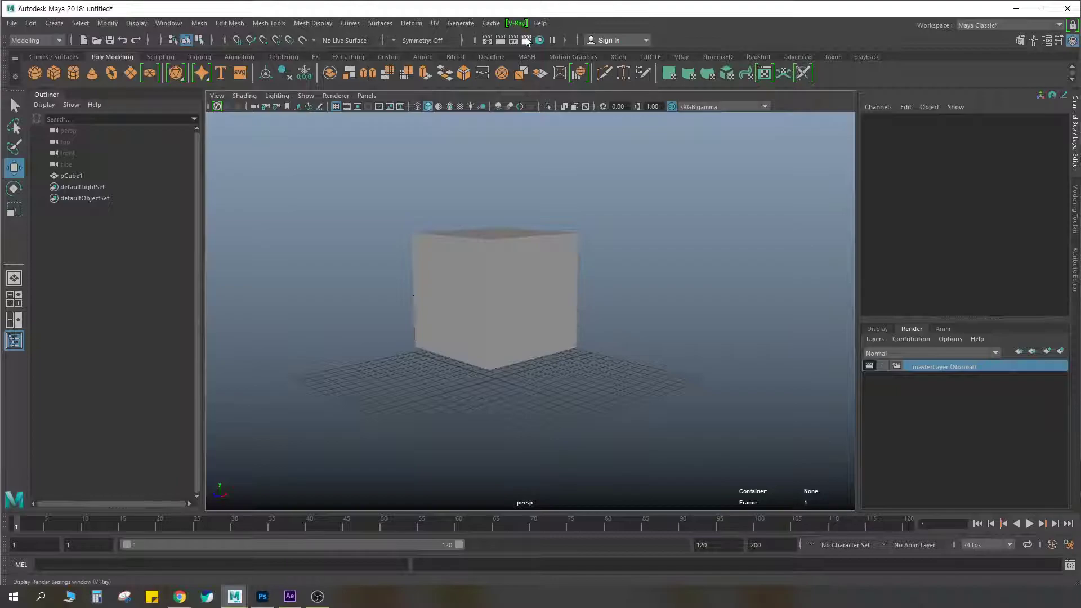
Assign a new VRayMtl material to the cube
{"action": "left_click", "coordinate": [502, 301]}
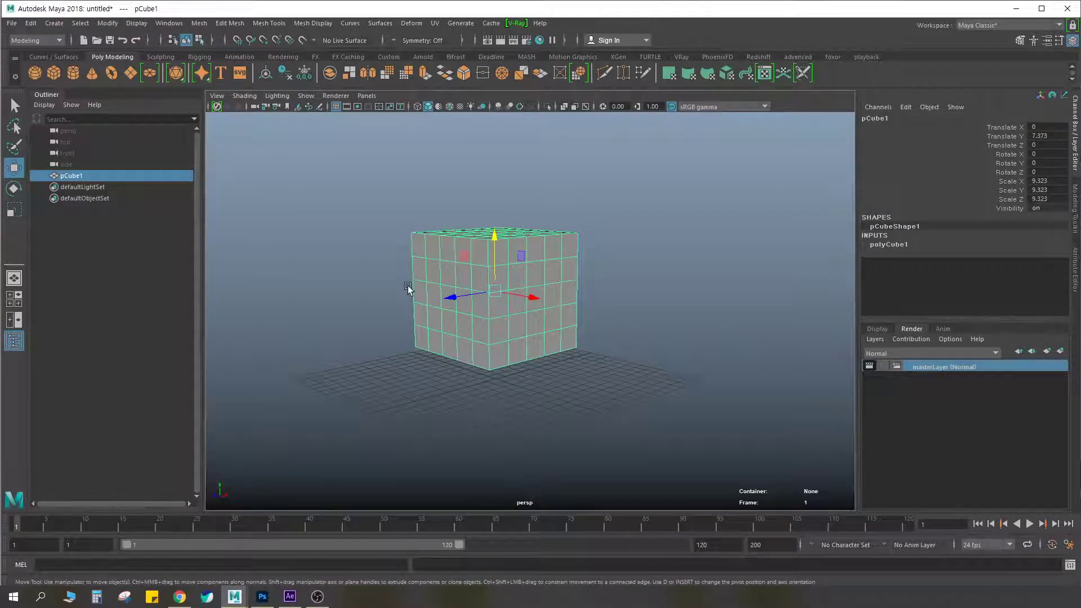
{"action": "left_click_drag", "start_coordinate": [567, 304], "coordinate": [589, 169], "text": "alt"}
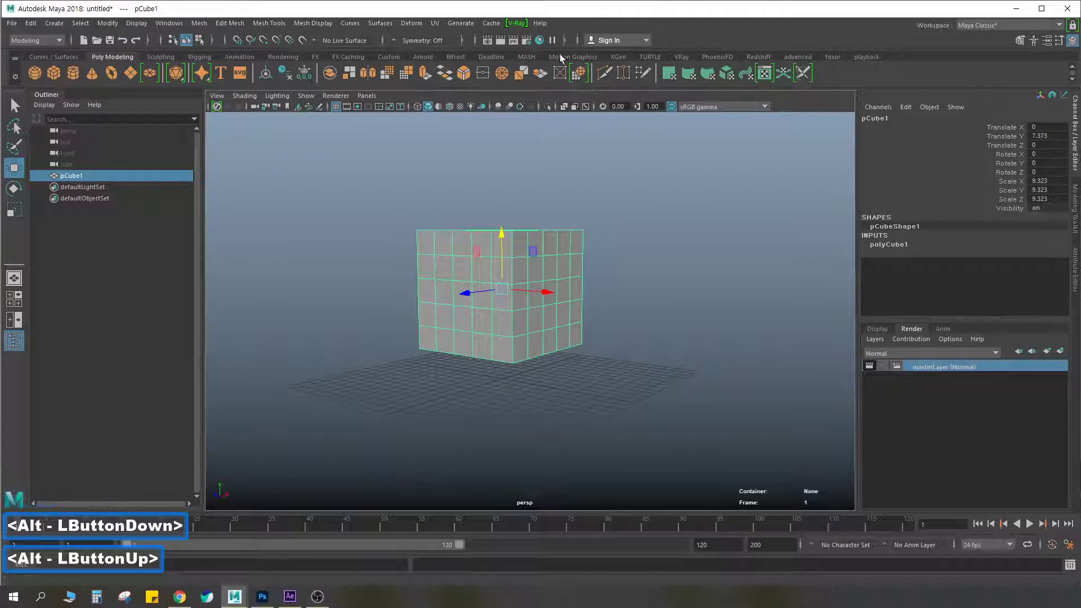
{"action": "left_click", "coordinate": [682, 57]}
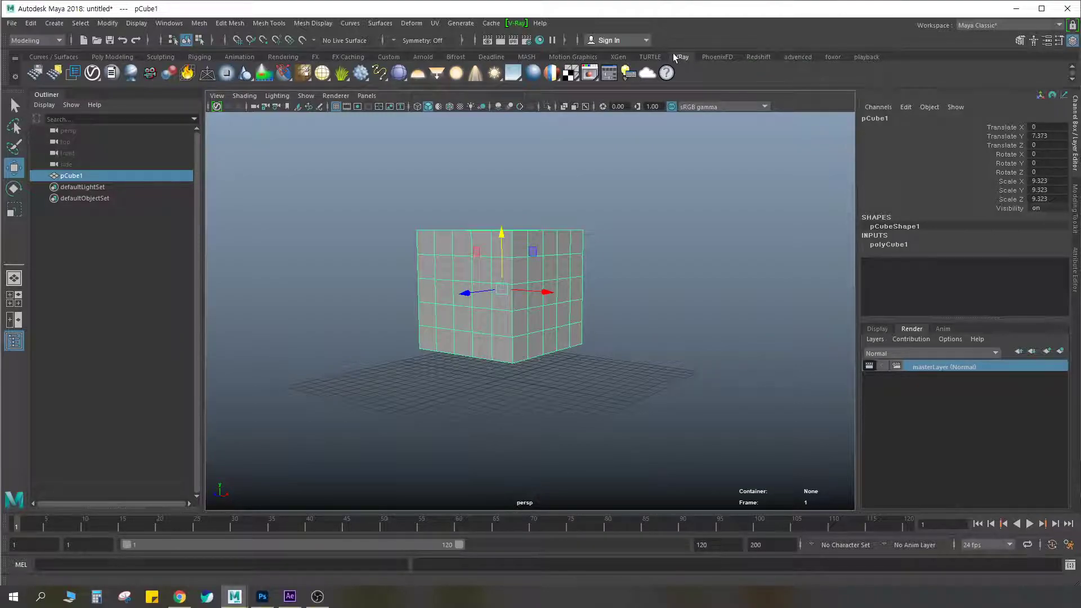
{"action": "left_click", "coordinate": [545, 78]}
{"action": "left_click_drag", "start_coordinate": [593, 196], "coordinate": [365, 368]}
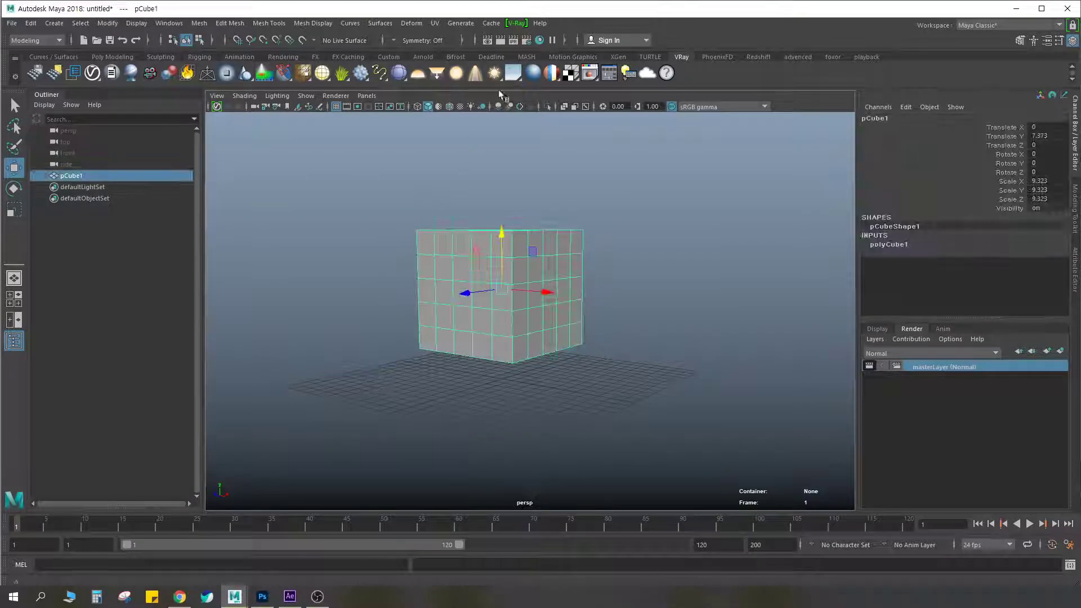
{"action": "left_click", "coordinate": [532, 74]}
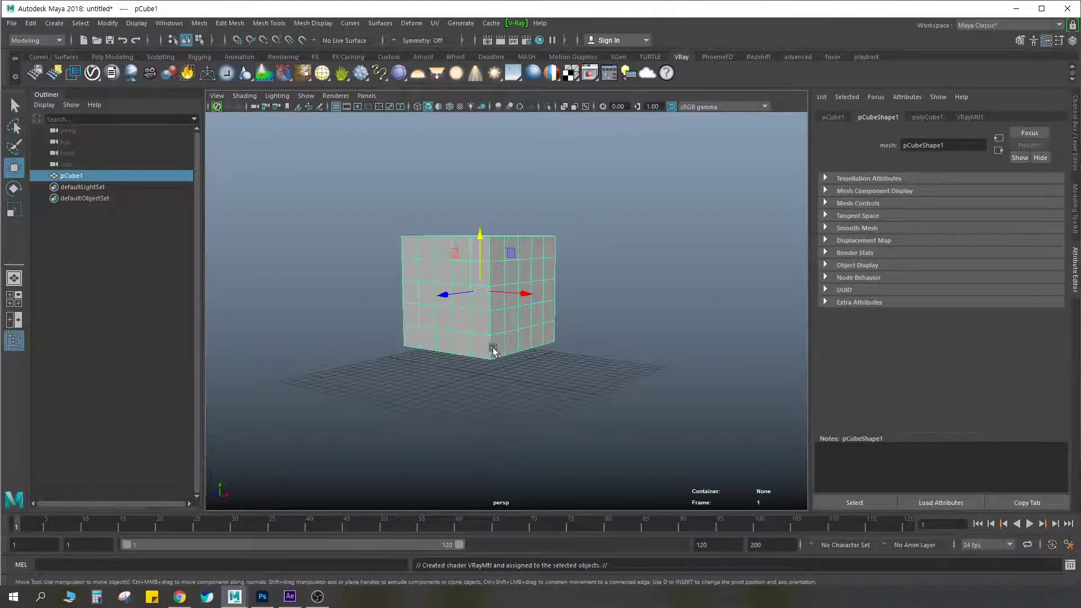
Annotate the screen with a red arrow from the VRayMtl tool to the cube and a circle around the material's name, and clear the markings
{"action": "key", "text": "ctrl+F2"}
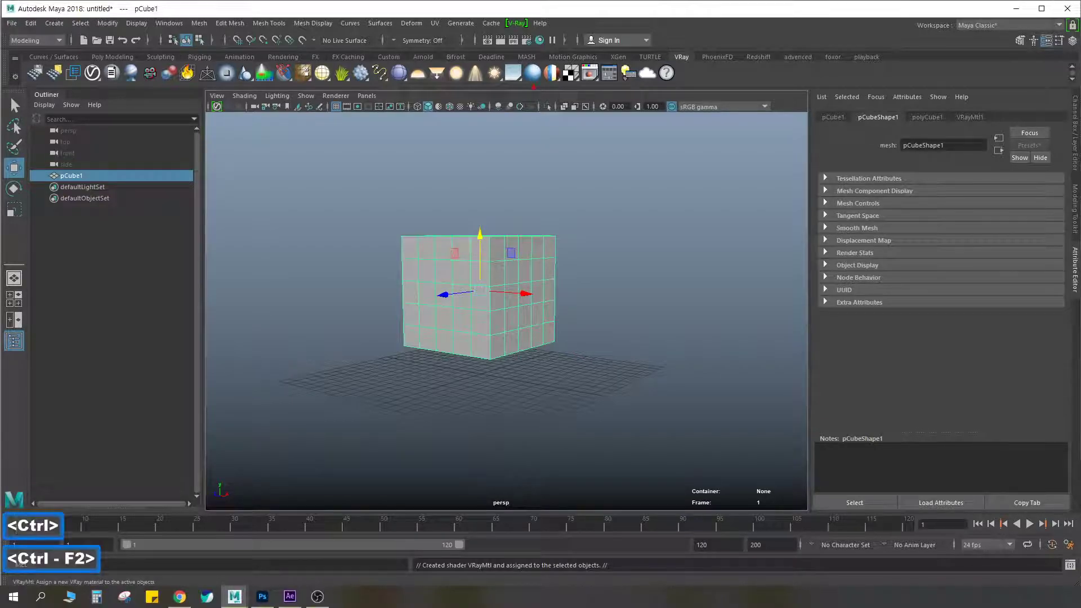
{"action": "left_click_drag", "start_coordinate": [533, 83], "coordinate": [495, 278]}
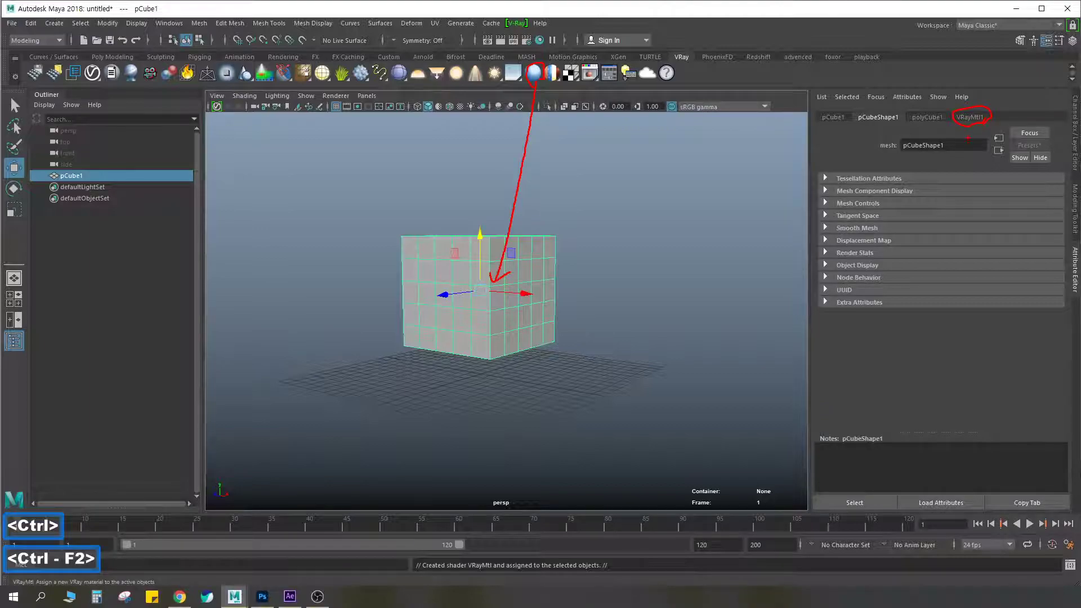
{"action": "key", "text": "Escape"}
Set the cube material's Diffuse Color to orange with H 23.077, S 1.000 and V 1.000
{"action": "left_click", "coordinate": [971, 118]}
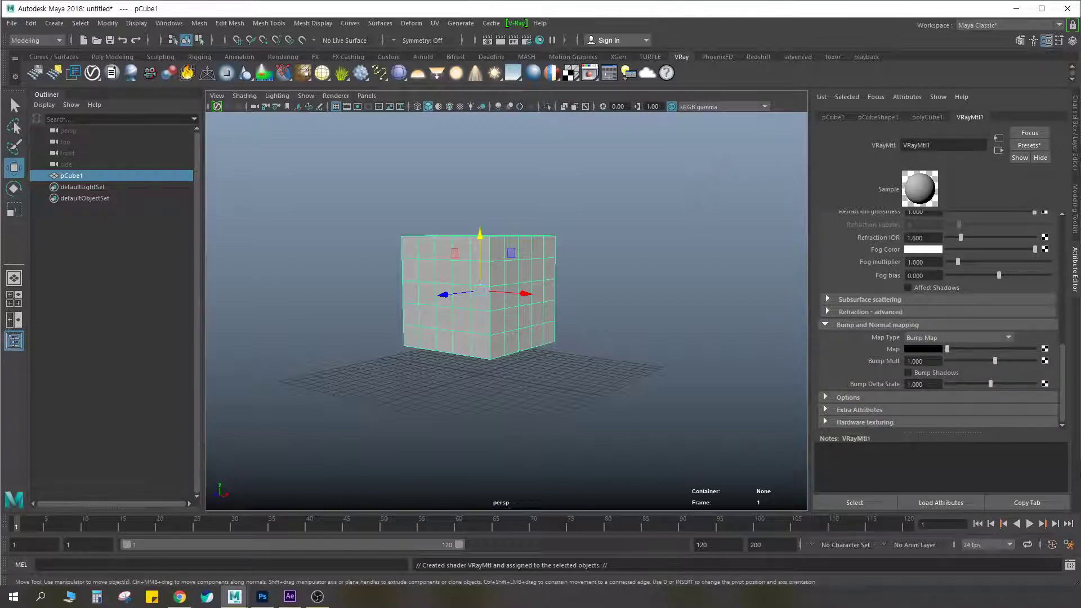
{"action": "left_click_drag", "start_coordinate": [1059, 365], "coordinate": [1061, 226]}
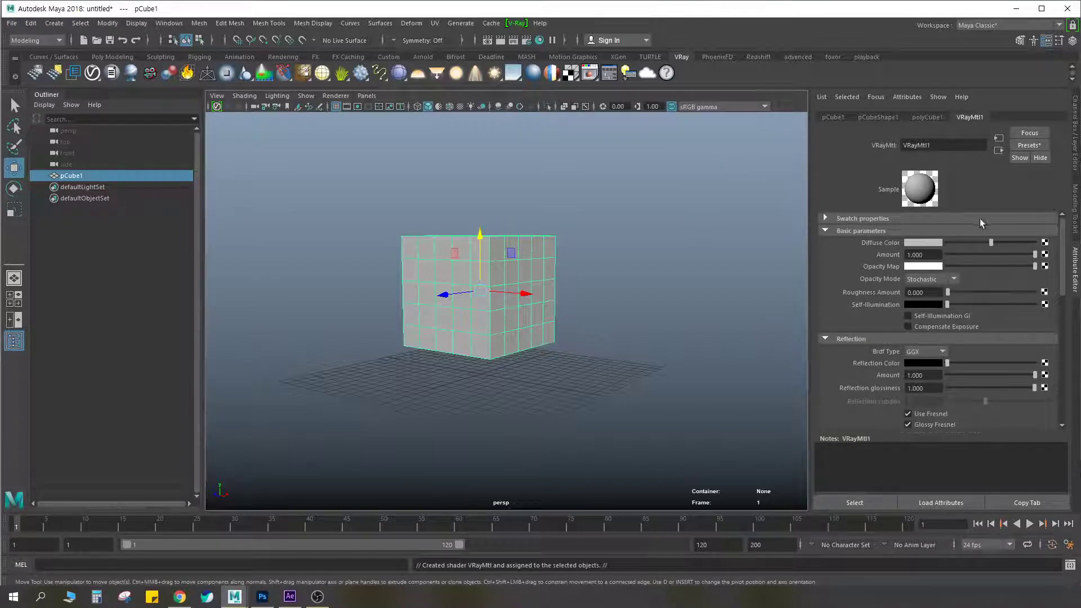
{"action": "left_click", "coordinate": [928, 245]}
{"action": "left_click", "coordinate": [867, 238]}
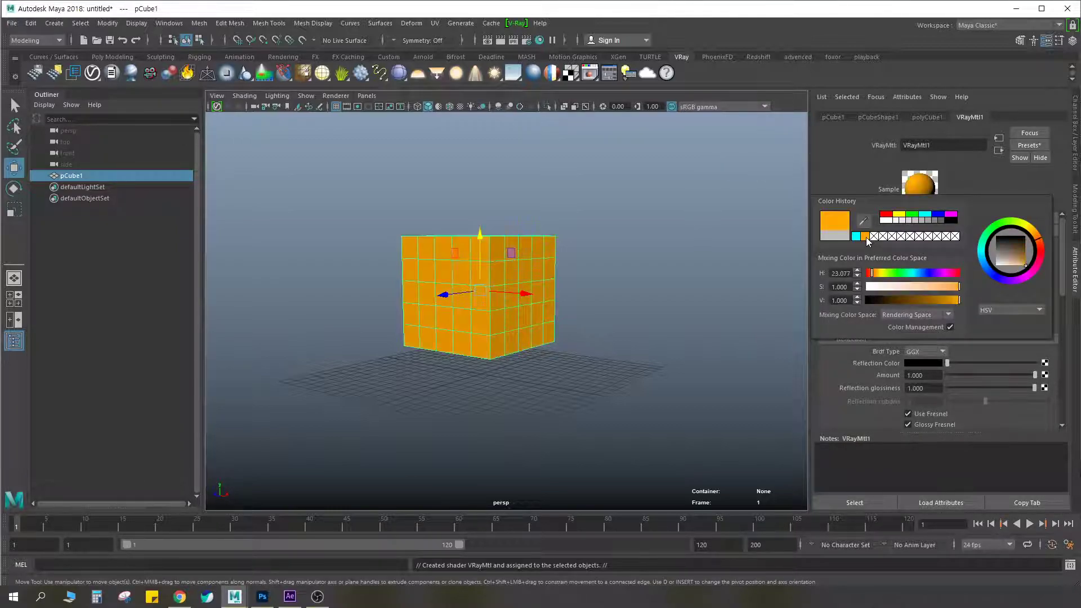
Deselect the cube and show the Render Elements options in the V-Ray render settings
{"action": "left_click", "coordinate": [582, 259]}
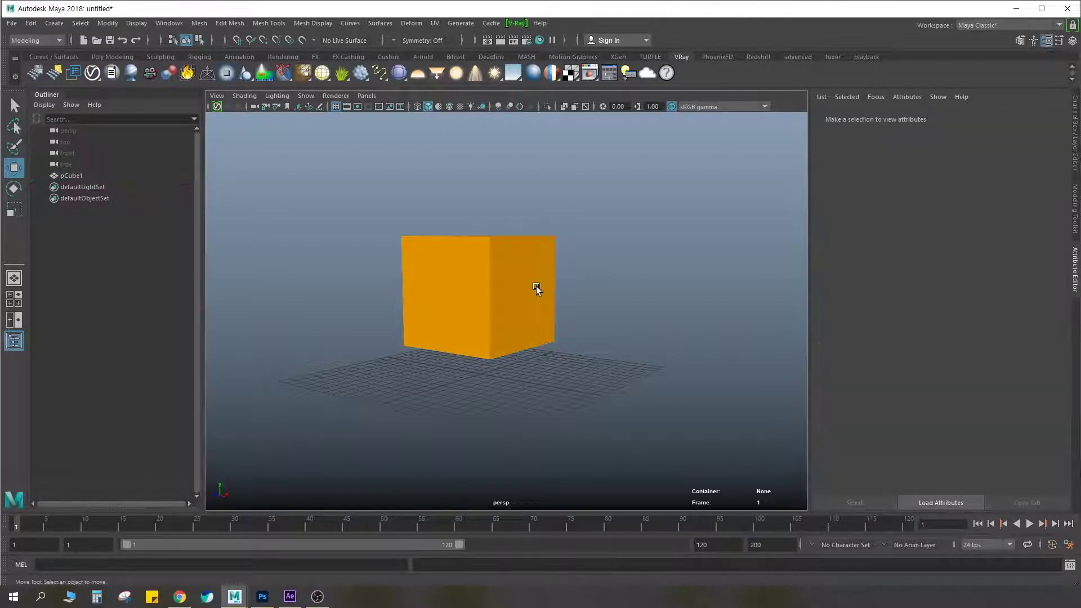
{"action": "scroll", "coordinate": [537, 286], "scroll_direction": "up", "scroll_amount": 4}
{"action": "middle_click_drag", "start_coordinate": [563, 282], "coordinate": [580, 303], "text": "alt"}
{"action": "left_click_drag", "start_coordinate": [580, 302], "coordinate": [561, 312], "text": "alt"}
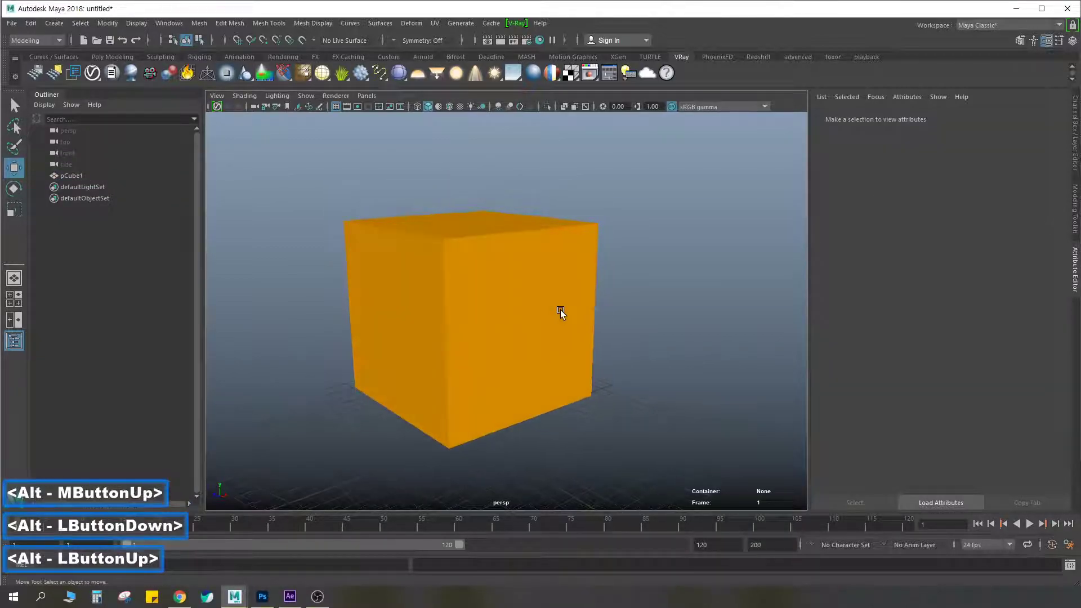
{"action": "scroll", "coordinate": [480, 266], "scroll_direction": "down", "scroll_amount": 5}
{"action": "left_click_drag", "start_coordinate": [495, 244], "coordinate": [503, 230], "text": "alt"}
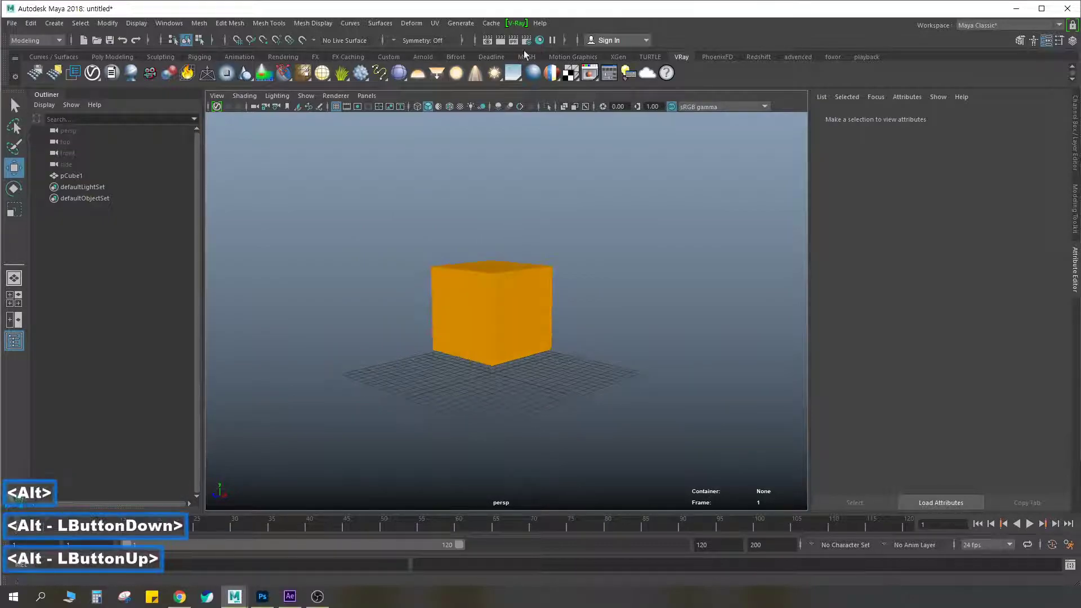
{"action": "left_click", "coordinate": [528, 44]}
{"action": "left_click", "coordinate": [556, 182]}
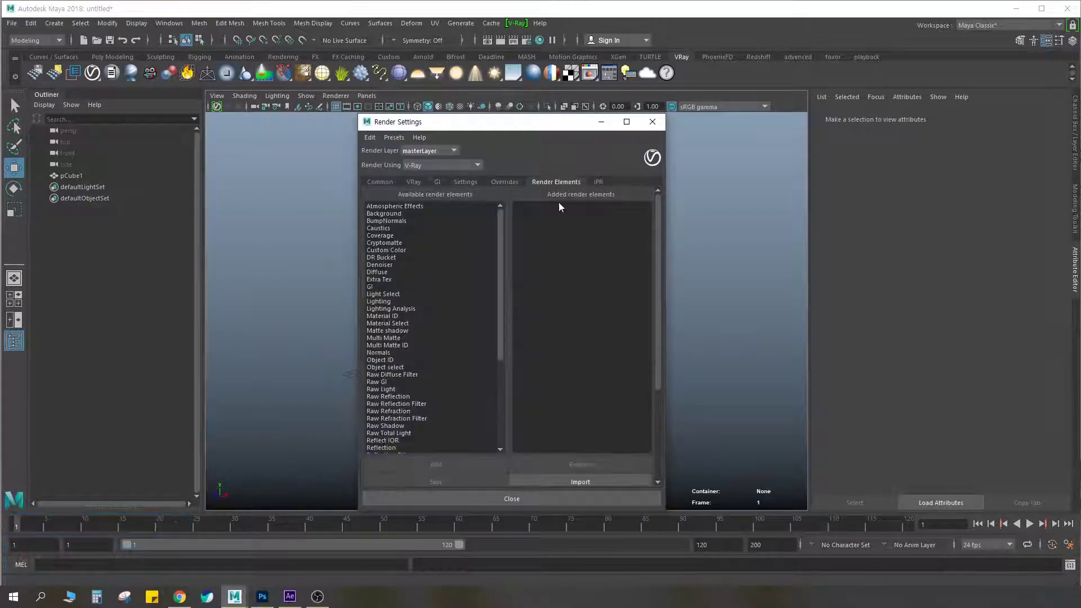
Mark a red cross over the Added render elements list, clear the marking and close the render settings
{"action": "key", "text": "ctrl+F2"}
{"action": "left_click_drag", "start_coordinate": [580, 205], "coordinate": [514, 259]}
{"action": "left_click_drag", "start_coordinate": [524, 200], "coordinate": [589, 268]}
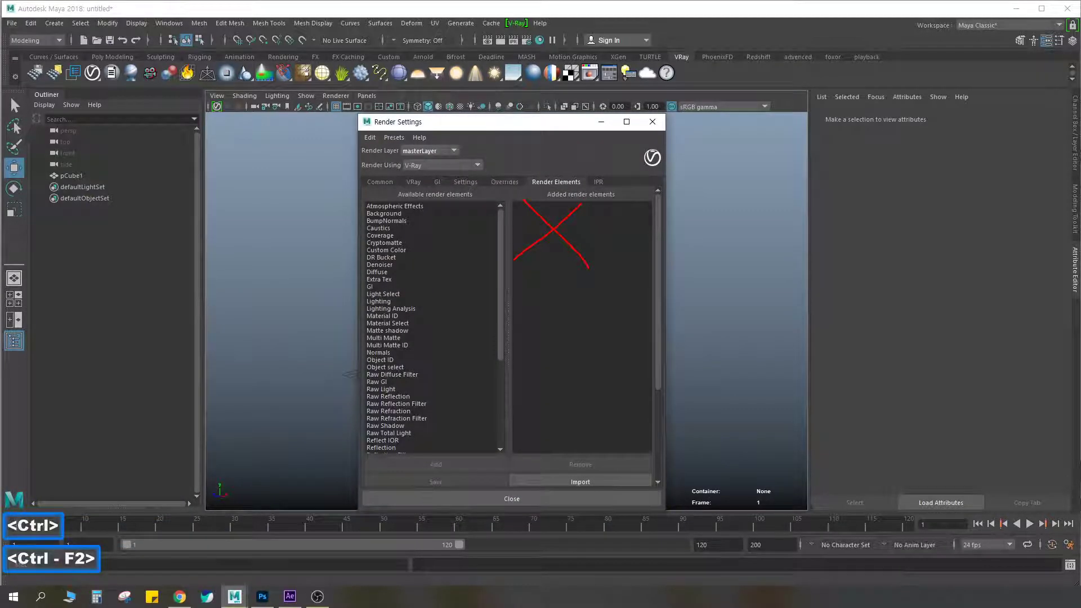
{"action": "key", "text": "Escape"}
{"action": "left_click", "coordinate": [652, 121]}
Render the scene without any lights, move the V-Ray frame buffer into view and close it
{"action": "left_click", "coordinate": [498, 41]}
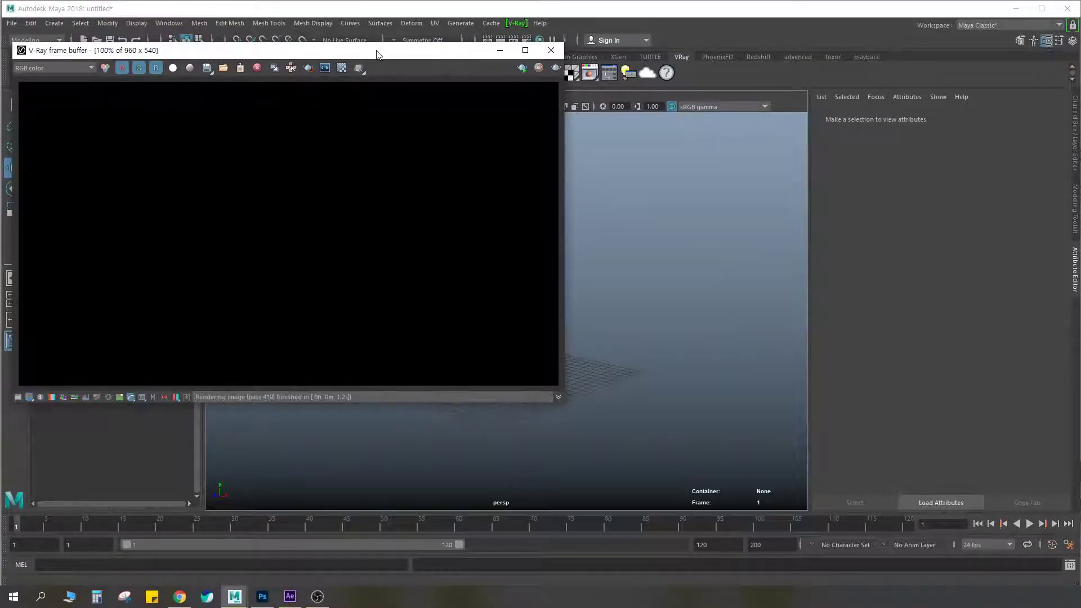
{"action": "left_click_drag", "start_coordinate": [377, 54], "coordinate": [484, 76]}
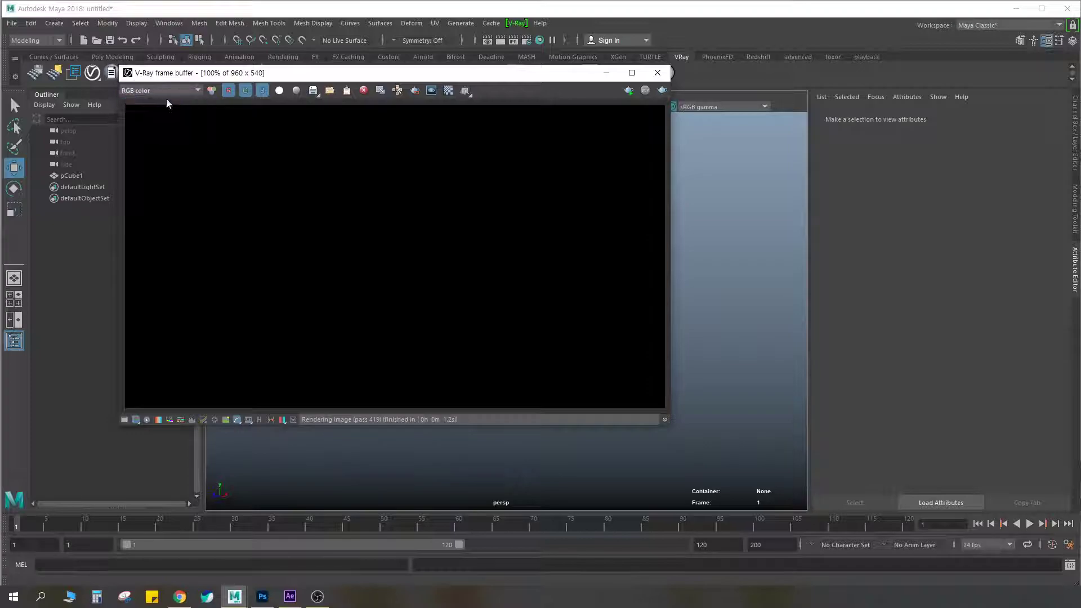
{"action": "left_click", "coordinate": [658, 73]}
Annotate the cube, the defaultLightSet entry and the V-Ray dome light tool in red, and clear the markings
{"action": "key", "text": "ctrl+F2"}
{"action": "mouse_move", "coordinate": [492, 371]}
{"action": "left_mouse_down"}
{"action": "mouse_move", "coordinate": [549, 345]}
{"action": "mouse_move", "coordinate": [456, 358]}
{"action": "left_mouse_up"}
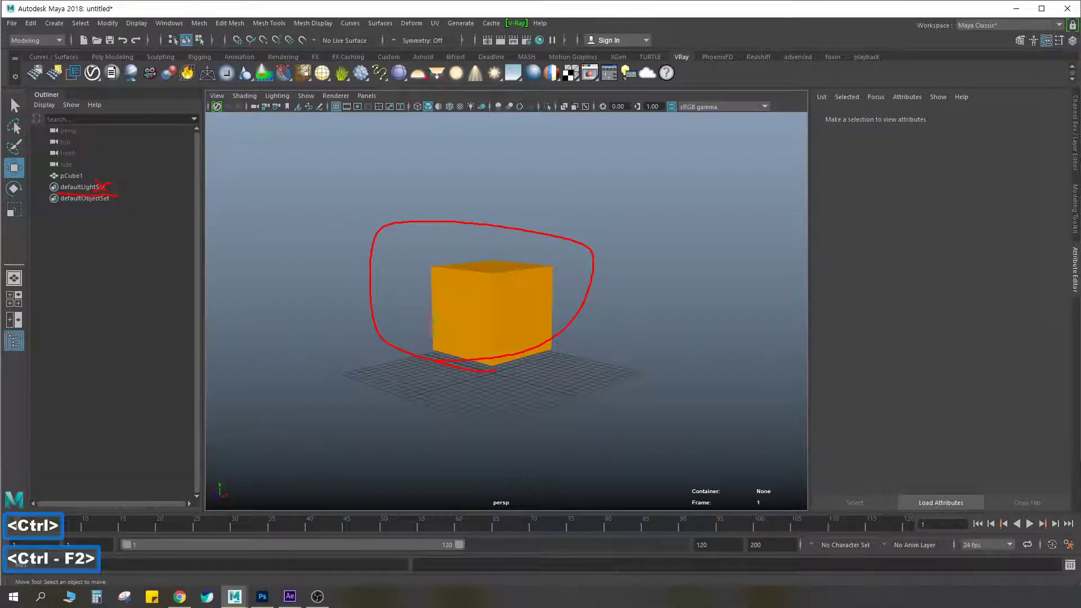
{"action": "left_click_drag", "start_coordinate": [420, 85], "coordinate": [409, 68]}
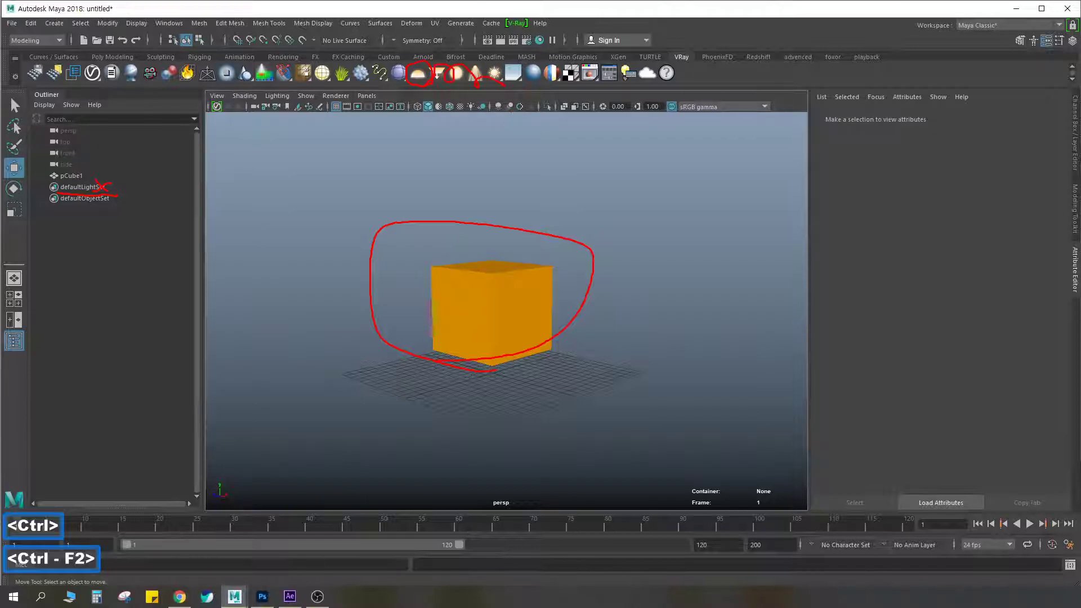
{"action": "key", "text": "Escape"}
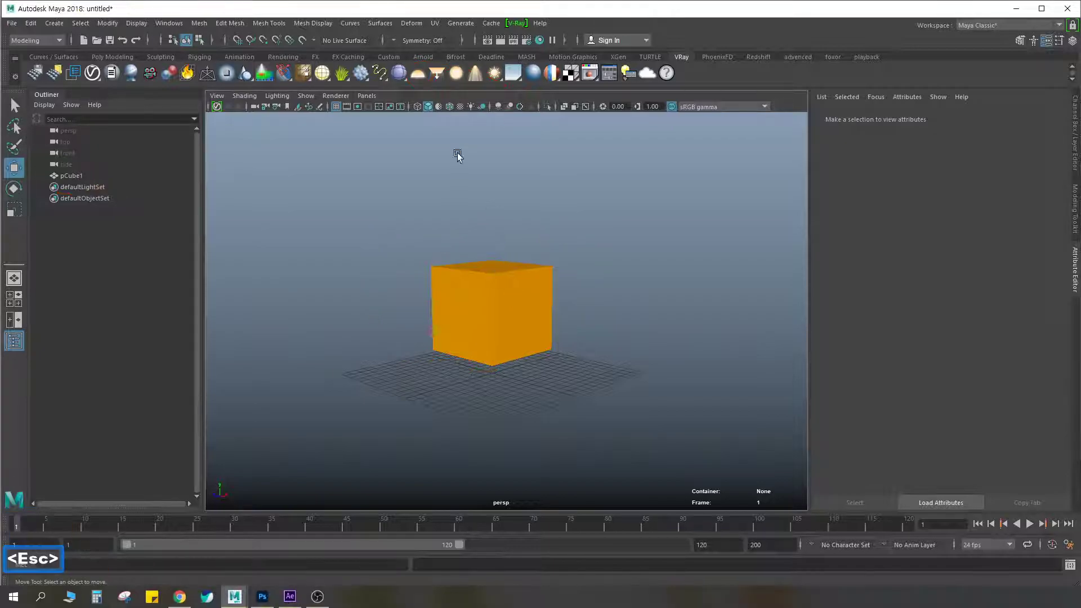
Create a V-Ray dome light in the scene and frame the view on the cube
{"action": "left_click", "coordinate": [418, 73]}
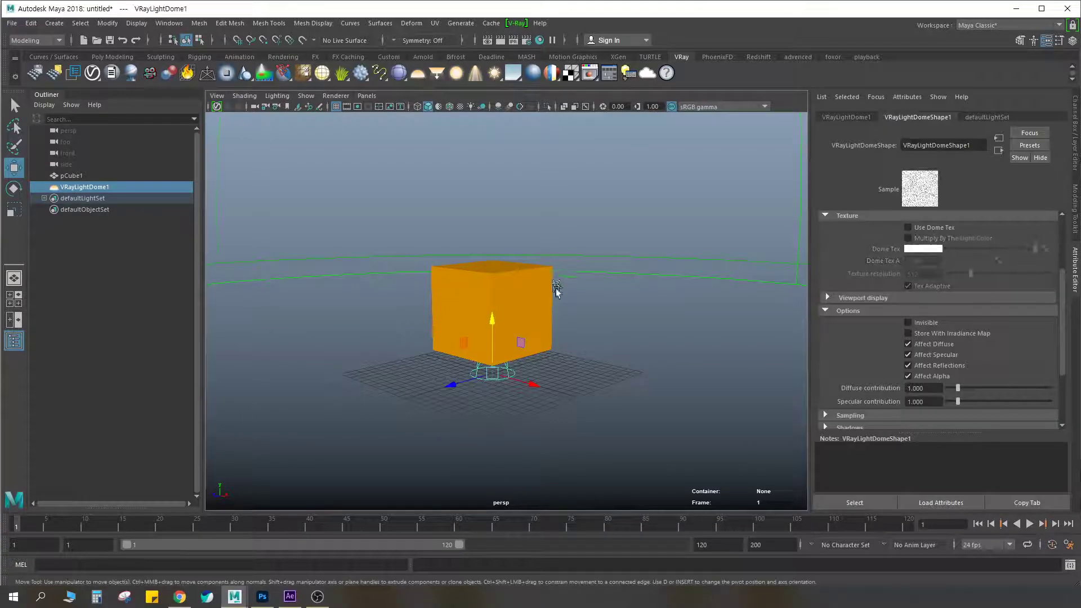
{"action": "key", "text": "f"}
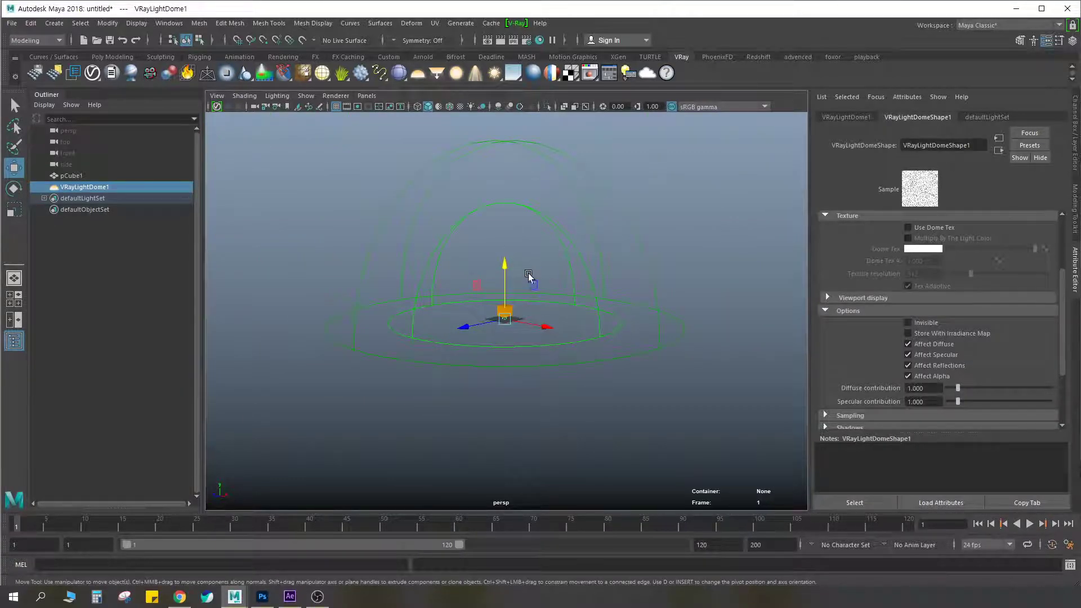
{"action": "scroll", "coordinate": [530, 270], "scroll_direction": "up", "scroll_amount": 3}
{"action": "scroll", "coordinate": [529, 270], "scroll_direction": "up", "scroll_amount": 4}
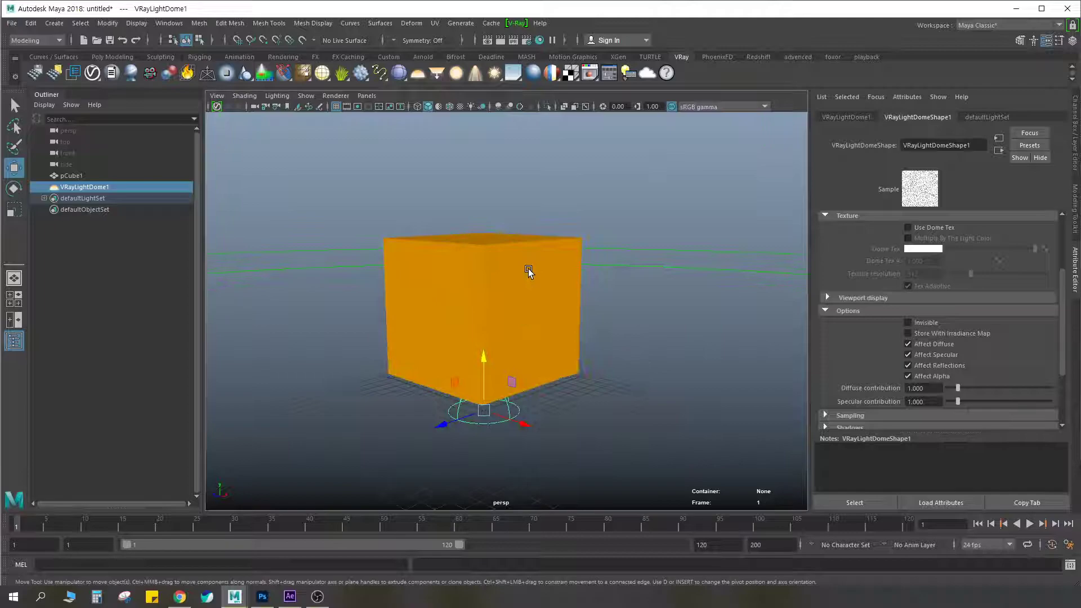
Render the dome-lit cube, annotate its white background and the Dome Tex swatch in red, and close the frame buffer with the markings cleared
{"action": "left_click", "coordinate": [499, 43]}
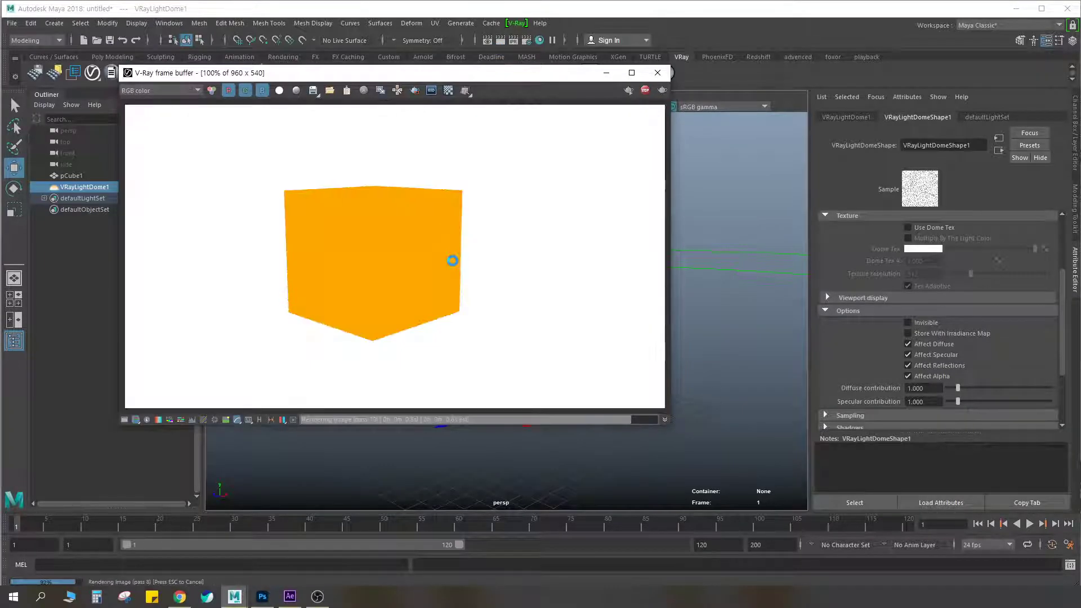
{"action": "key", "text": "ctrl+F2"}
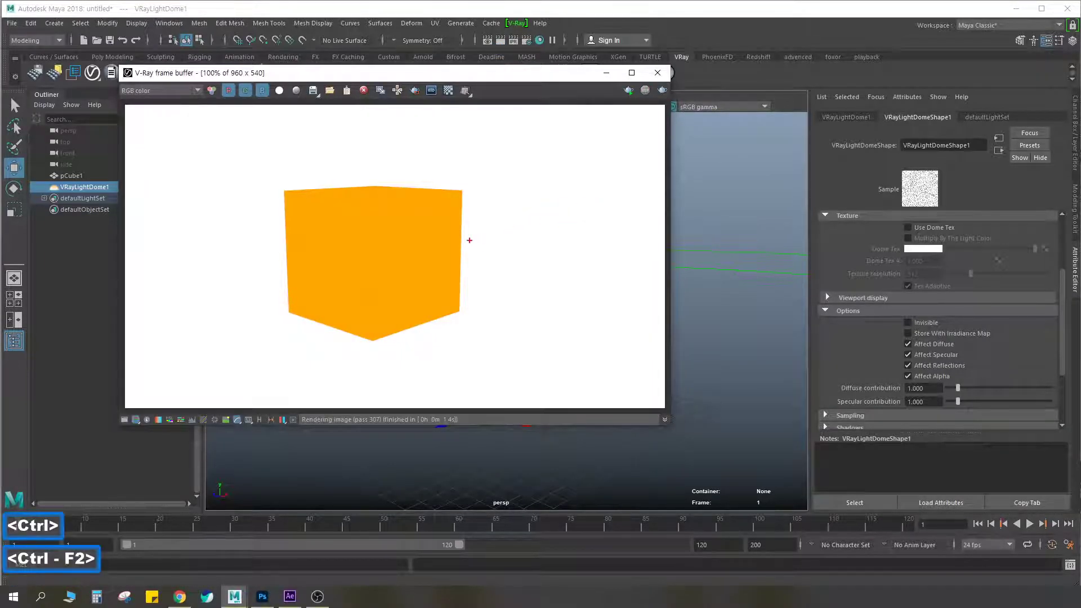
{"action": "mouse_move", "coordinate": [587, 221]}
{"action": "left_mouse_down"}
{"action": "mouse_move", "coordinate": [615, 181]}
{"action": "mouse_move", "coordinate": [597, 232]}
{"action": "left_mouse_up"}
{"action": "mouse_move", "coordinate": [738, 228]}
{"action": "left_mouse_down"}
{"action": "mouse_move", "coordinate": [694, 221]}
{"action": "mouse_move", "coordinate": [755, 229]}
{"action": "left_mouse_up"}
{"action": "mouse_move", "coordinate": [700, 199]}
{"action": "left_mouse_down"}
{"action": "mouse_move", "coordinate": [580, 201]}
{"action": "mouse_move", "coordinate": [592, 211]}
{"action": "left_mouse_up"}
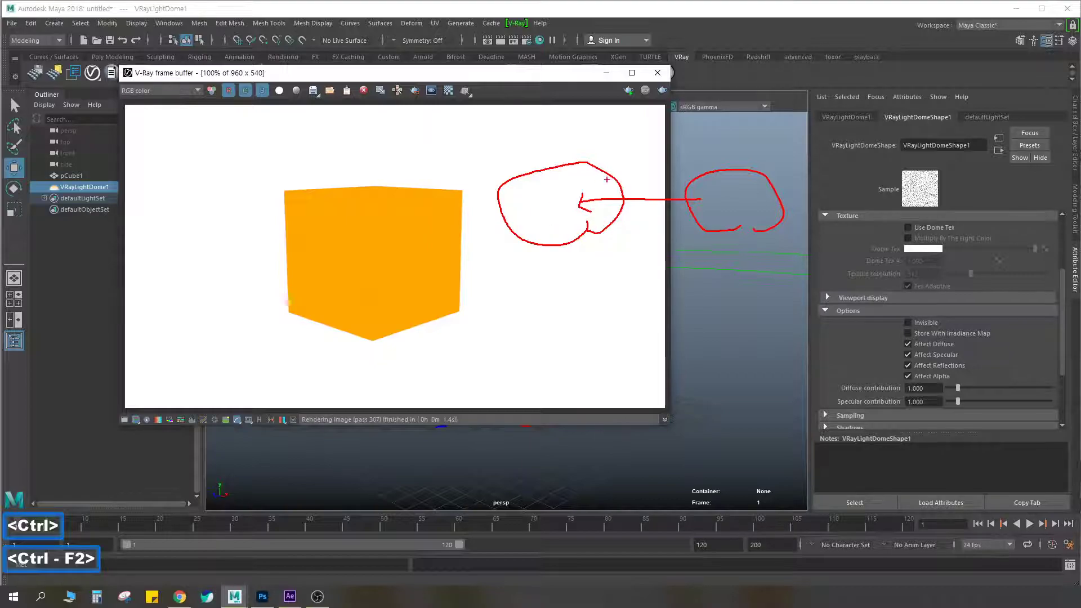
{"action": "left_click_drag", "start_coordinate": [968, 239], "coordinate": [911, 258]}
{"action": "left_click_drag", "start_coordinate": [597, 250], "coordinate": [536, 317]}
{"action": "left_click_drag", "start_coordinate": [539, 265], "coordinate": [622, 324]}
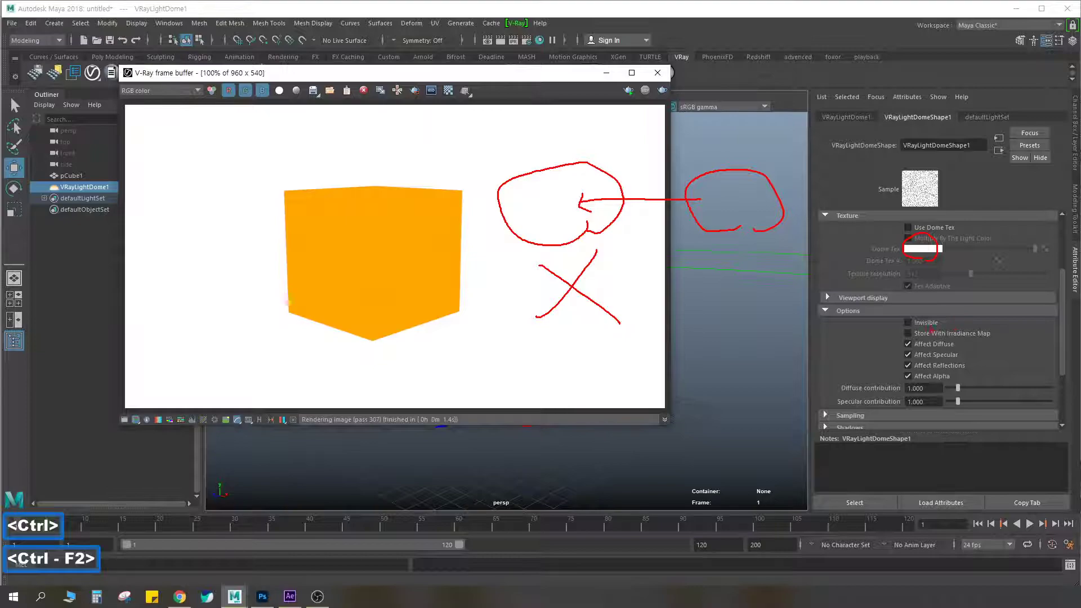
{"action": "key", "text": "Escape"}
{"action": "left_click", "coordinate": [657, 73]}
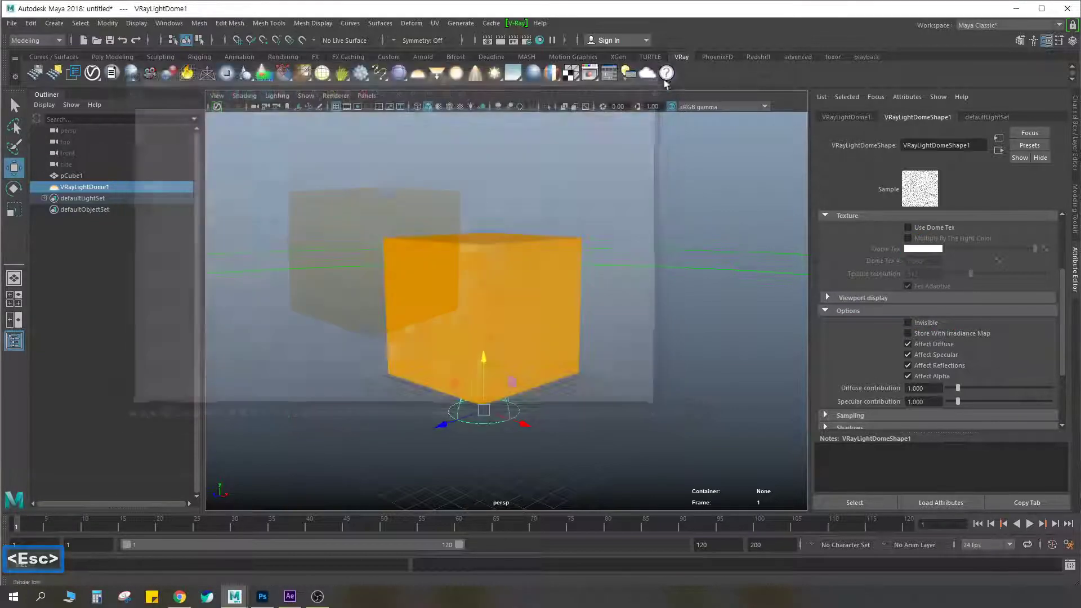
Examine the dome light's icon beneath the cube, selecting and deselecting it in the viewport
{"action": "left_click", "coordinate": [653, 266]}
{"action": "scroll", "coordinate": [647, 272], "scroll_direction": "down", "scroll_amount": 6}
{"action": "scroll", "coordinate": [558, 305], "scroll_direction": "up", "scroll_amount": 4}
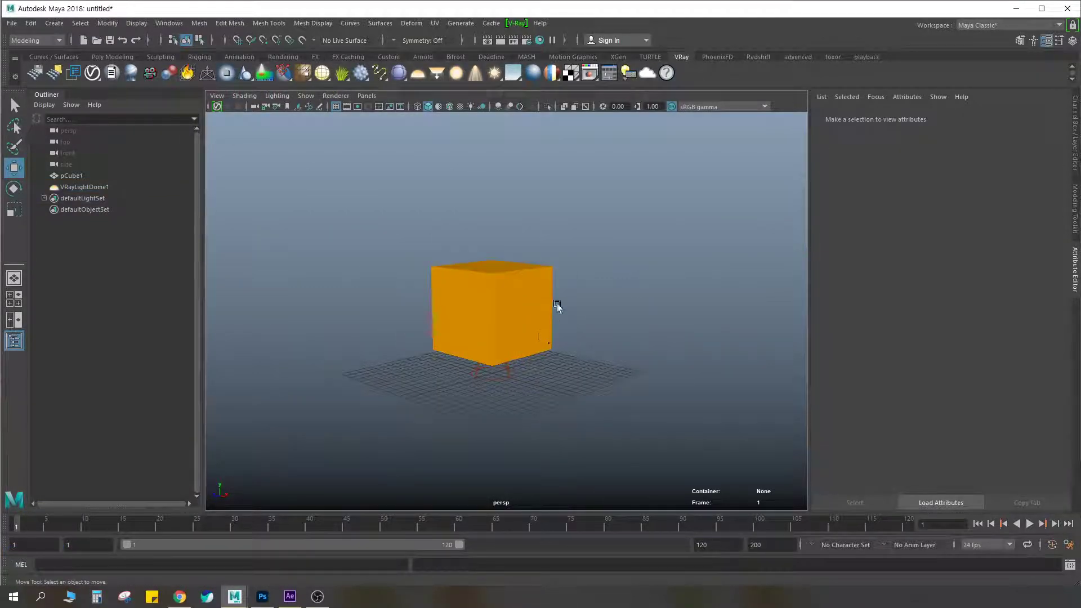
{"action": "left_click", "coordinate": [510, 377]}
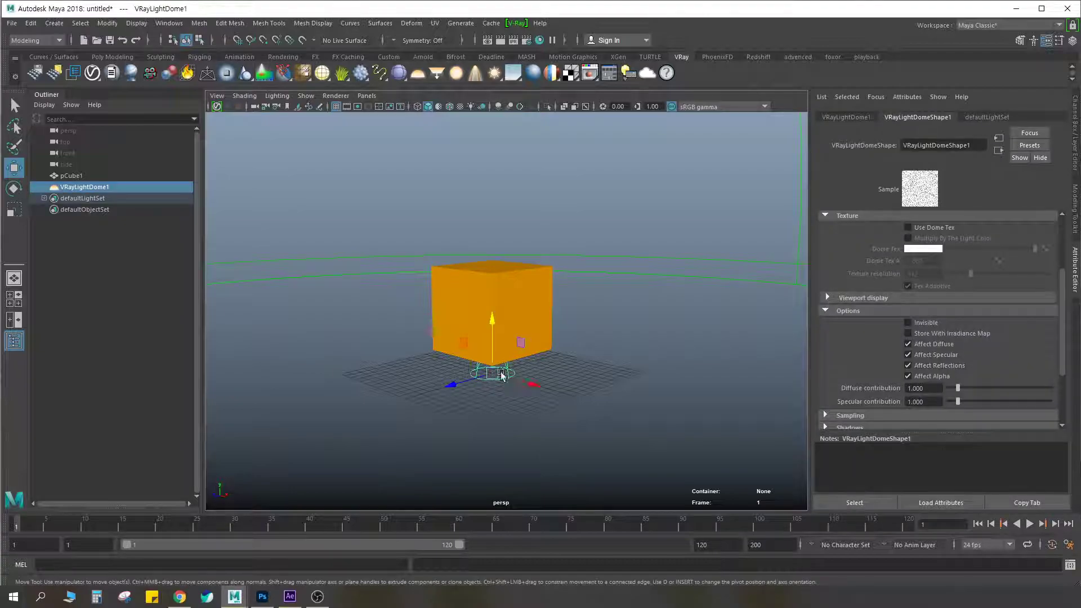
{"action": "scroll", "coordinate": [377, 284], "scroll_direction": "down", "scroll_amount": 5}
{"action": "scroll", "coordinate": [494, 320], "scroll_direction": "up", "scroll_amount": 3}
{"action": "left_click", "coordinate": [504, 394]}
{"action": "left_click_drag", "start_coordinate": [516, 352], "coordinate": [491, 367]}
{"action": "scroll", "coordinate": [491, 369], "scroll_direction": "up", "scroll_amount": 6}
{"action": "middle_click_drag", "start_coordinate": [513, 405], "coordinate": [606, 242], "text": "alt"}
{"action": "left_click_drag", "start_coordinate": [556, 289], "coordinate": [442, 353], "text": "alt"}
{"action": "left_click", "coordinate": [583, 383]}
{"action": "left_click", "coordinate": [573, 347]}
{"action": "left_click", "coordinate": [442, 353]}
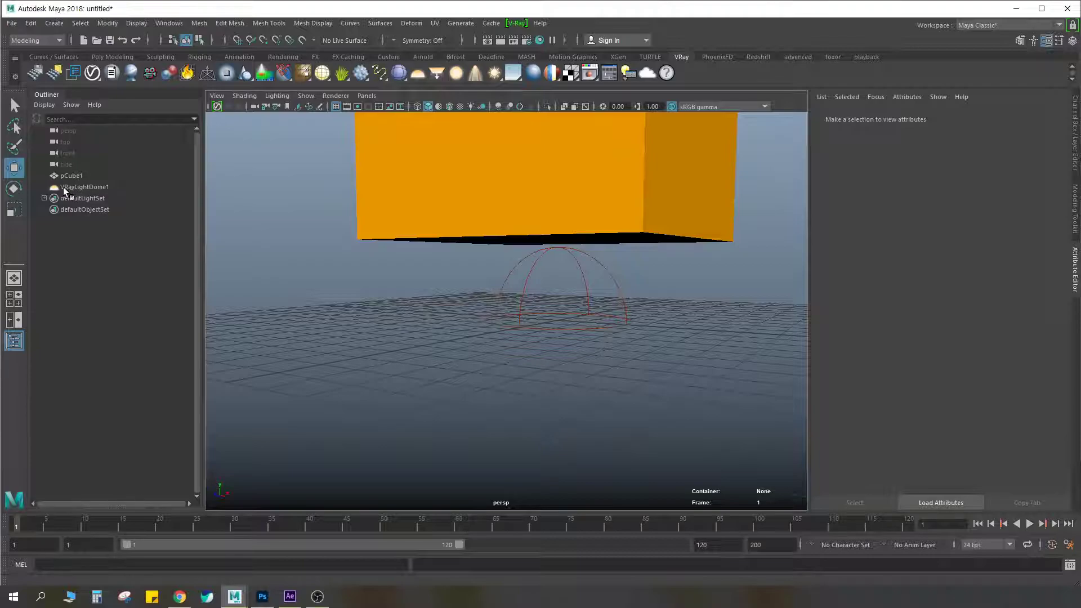
Select VRayLightDome1 by name and show its basic parameters with the Options section collapsed
{"action": "left_click", "coordinate": [87, 187]}
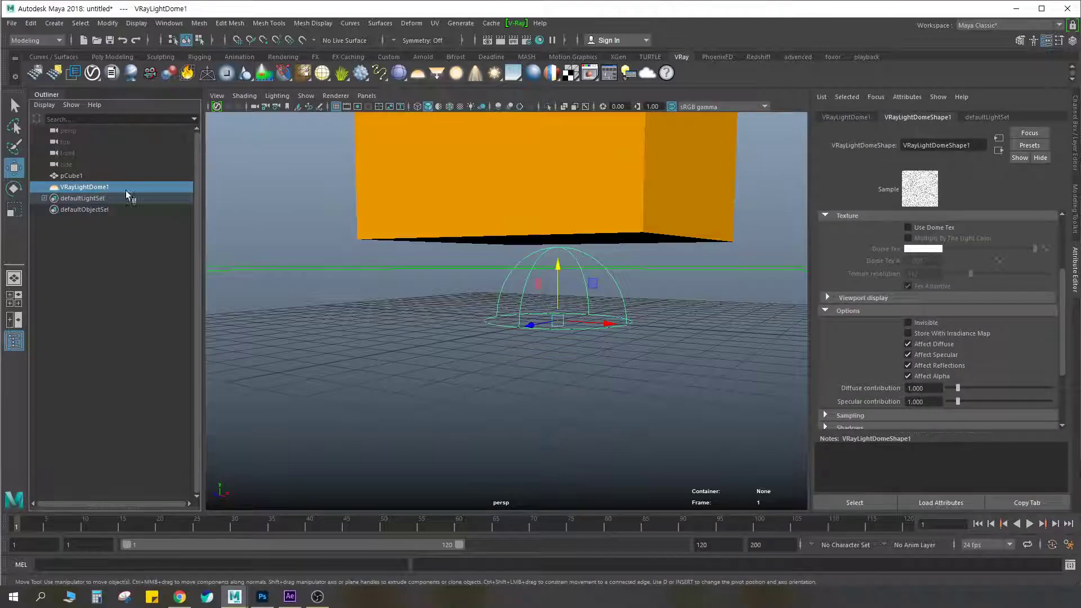
{"action": "scroll", "coordinate": [649, 275], "scroll_direction": "down", "scroll_amount": 6}
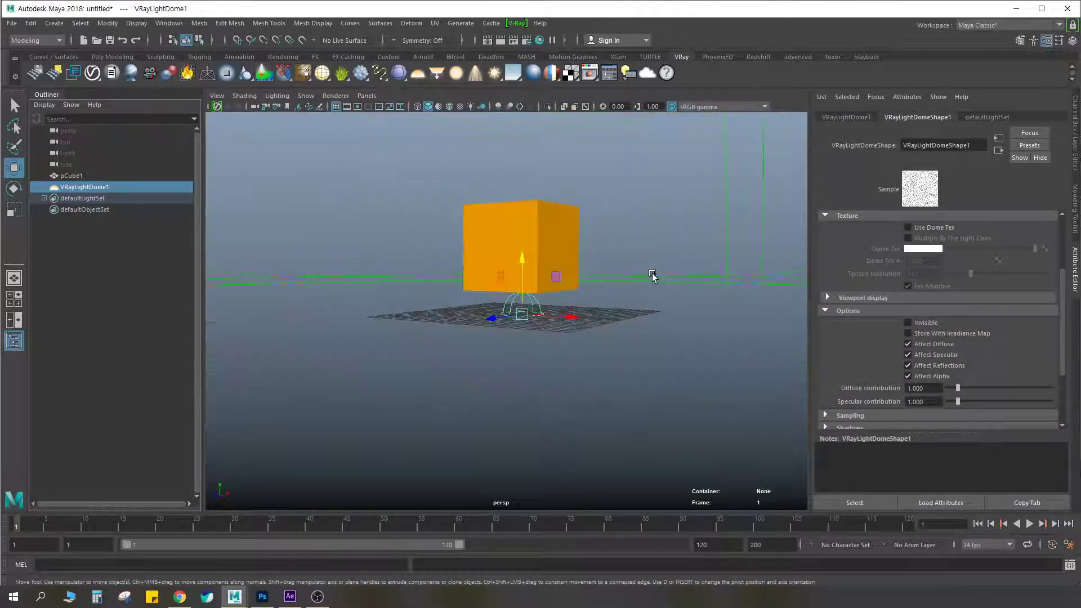
{"action": "middle_click_drag", "start_coordinate": [651, 275], "coordinate": [632, 290], "text": "alt"}
{"action": "left_click_drag", "start_coordinate": [632, 290], "coordinate": [618, 294], "text": "alt"}
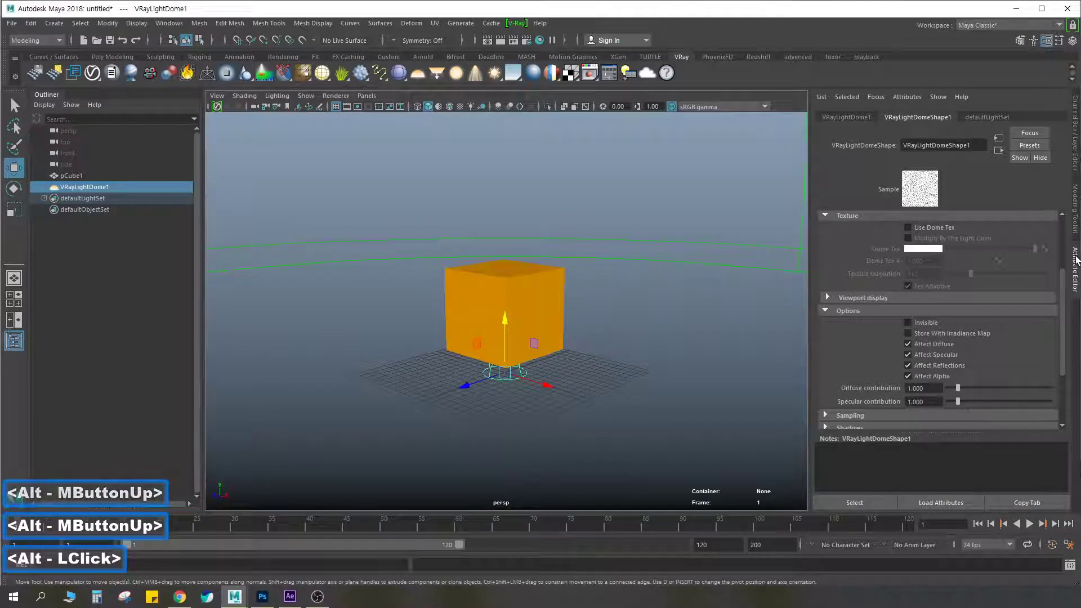
{"action": "key", "text": "ctrl+a"}
{"action": "key", "text": "ctrl+a"}
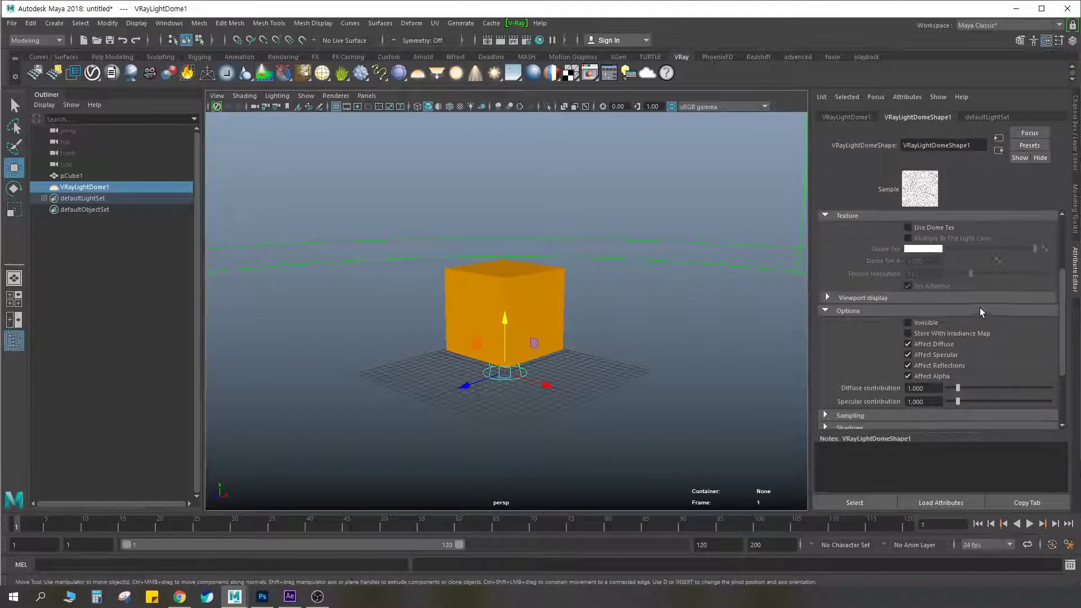
{"action": "scroll", "coordinate": [856, 319], "scroll_direction": "up", "scroll_amount": 3}
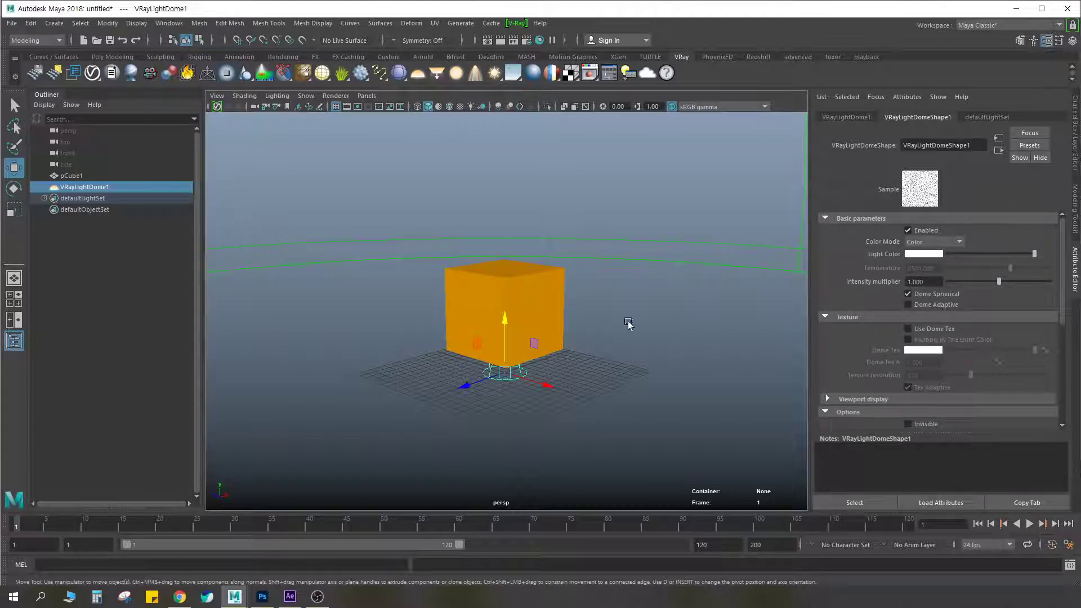
{"action": "left_click", "coordinate": [826, 410]}
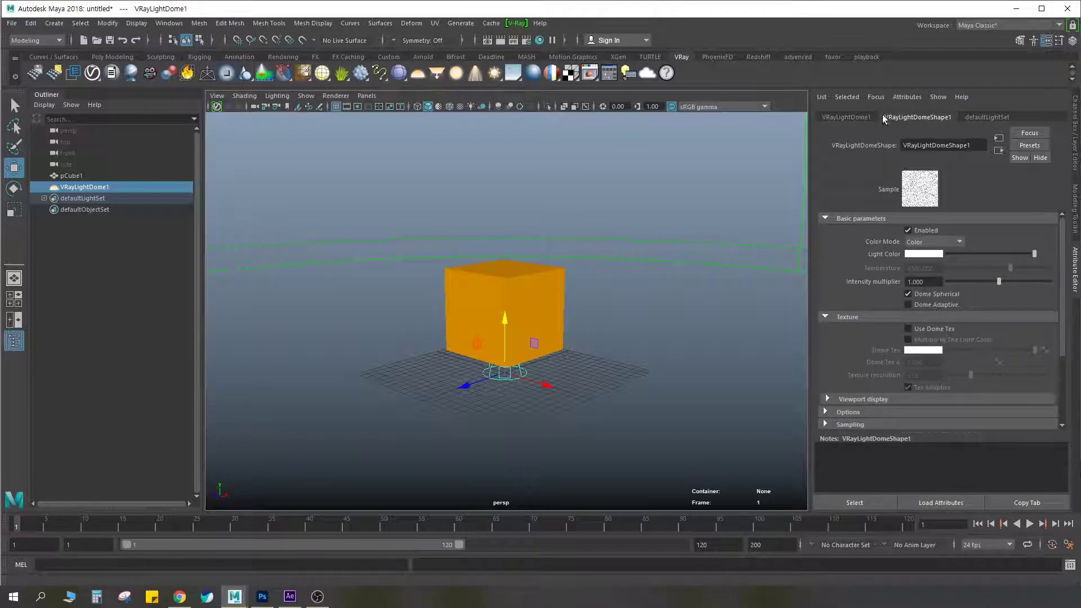
Circle the VRayLightDome1 entry, the VRayLightDomeShape1 tab and the Attribute Editor label in red, and clear the markings
{"action": "key", "text": "ctrl+F2"}
{"action": "mouse_move", "coordinate": [72, 180]}
{"action": "left_mouse_down"}
{"action": "mouse_move", "coordinate": [124, 190]}
{"action": "mouse_move", "coordinate": [73, 193]}
{"action": "left_mouse_up"}
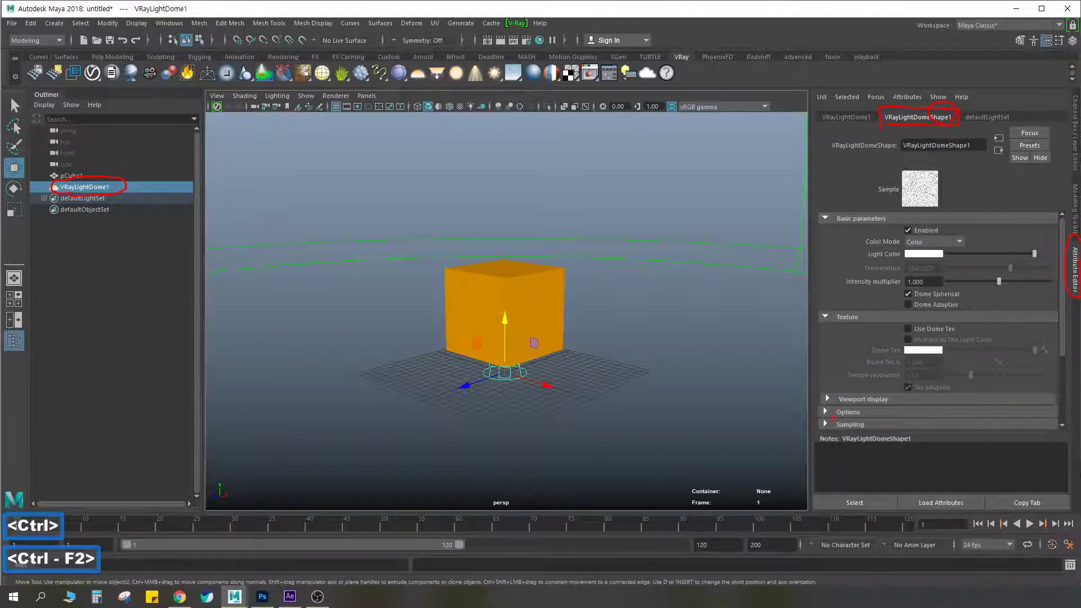
{"action": "key", "text": "Escape"}
Expand the dome light's Options and enable Invisible
{"action": "left_click", "coordinate": [848, 412]}
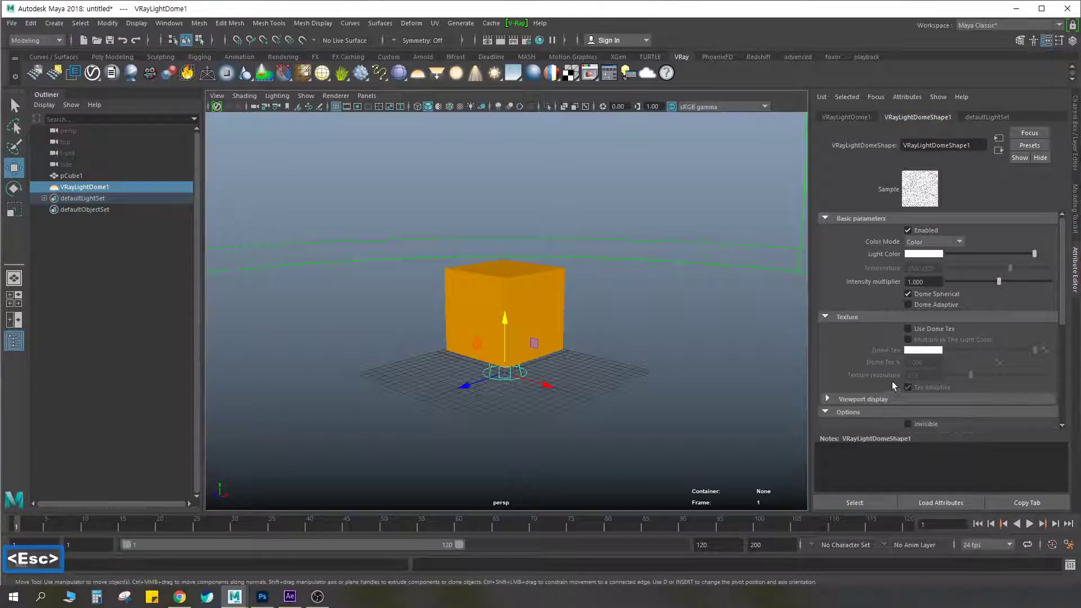
{"action": "scroll", "coordinate": [892, 383], "scroll_direction": "down", "scroll_amount": 2}
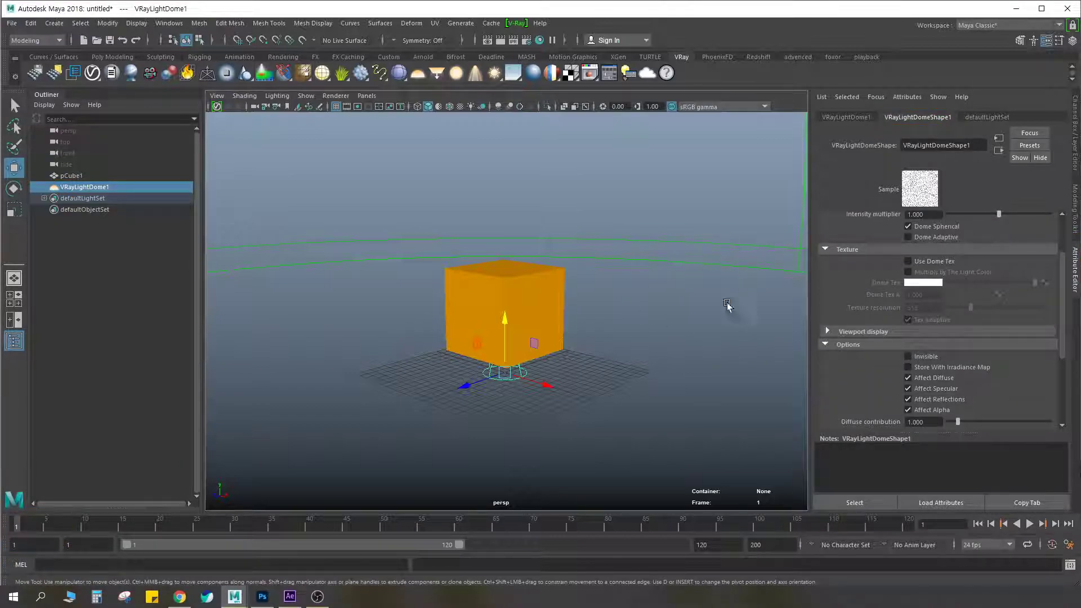
{"action": "left_click", "coordinate": [909, 357]}
Render the scene, circle the background on both sides of the cube in red, and clear the markings
{"action": "left_click", "coordinate": [500, 41]}
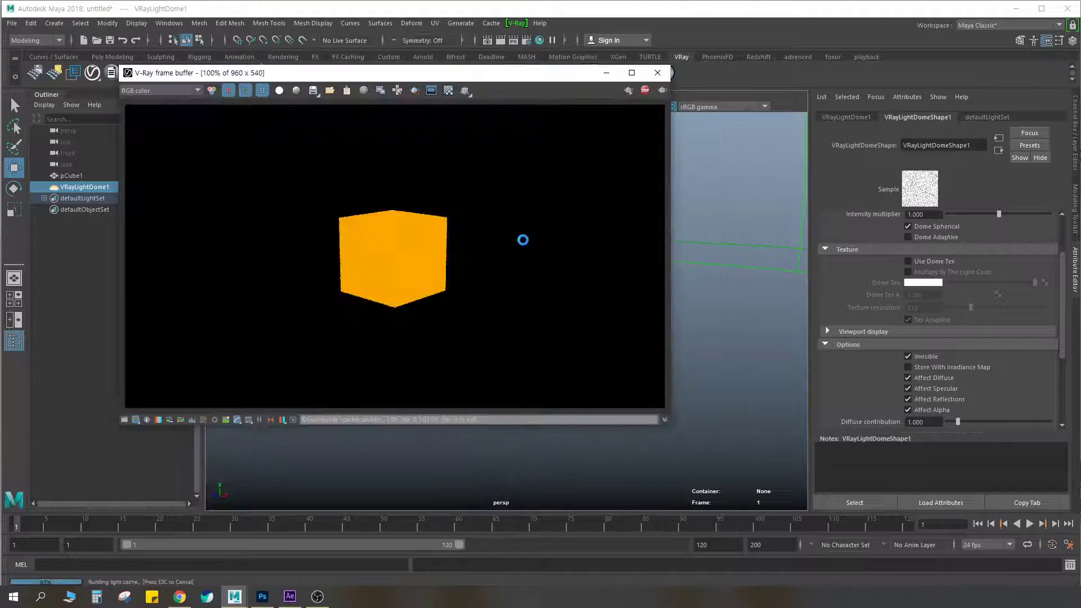
{"action": "key", "text": "ctrl+F2"}
{"action": "mouse_move", "coordinate": [570, 212]}
{"action": "left_mouse_down"}
{"action": "mouse_move", "coordinate": [546, 262]}
{"action": "mouse_move", "coordinate": [575, 228]}
{"action": "left_mouse_up"}
{"action": "left_click_drag", "start_coordinate": [212, 224], "coordinate": [264, 193]}
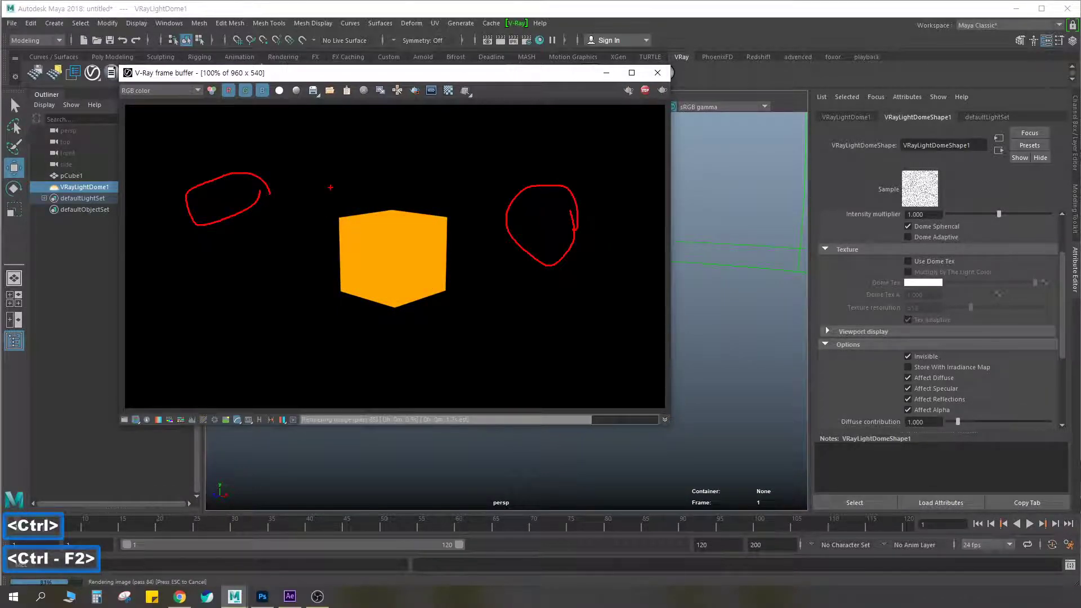
{"action": "key", "text": "Escape"}
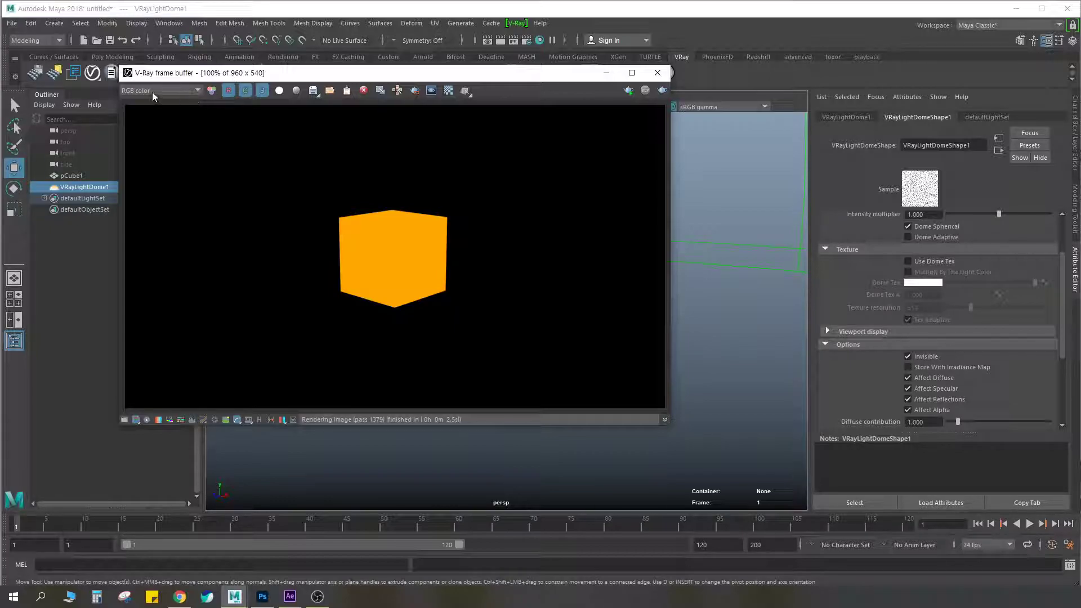
Circle the frame buffer window, its title, the channel list, the channel toggles and the cube in red, and clear the markings
{"action": "key", "text": "ctrl+F2"}
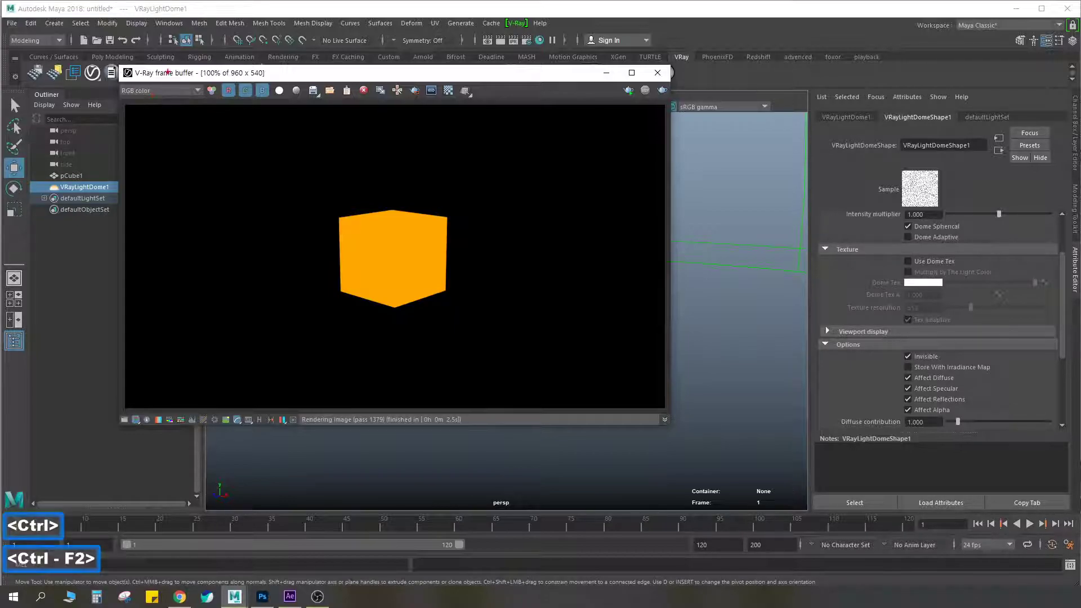
{"action": "left_click_drag", "start_coordinate": [125, 80], "coordinate": [197, 79]}
{"action": "mouse_move", "coordinate": [123, 70]}
{"action": "left_mouse_down"}
{"action": "mouse_move", "coordinate": [124, 324]}
{"action": "mouse_move", "coordinate": [434, 410]}
{"action": "mouse_move", "coordinate": [676, 120]}
{"action": "mouse_move", "coordinate": [448, 67]}
{"action": "mouse_move", "coordinate": [134, 69]}
{"action": "left_mouse_up"}
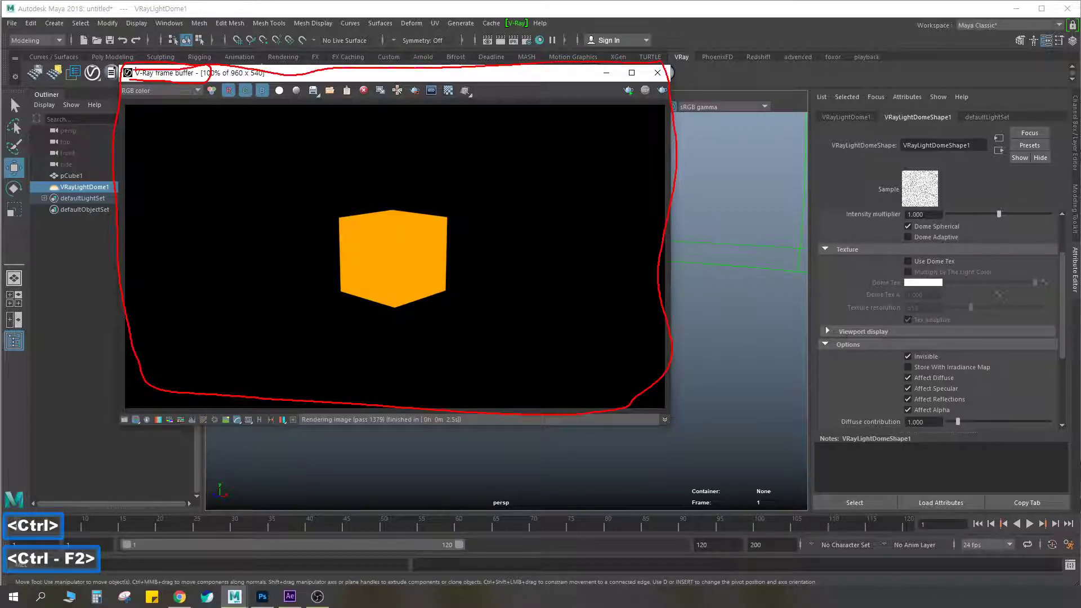
{"action": "left_click_drag", "start_coordinate": [154, 104], "coordinate": [211, 93]}
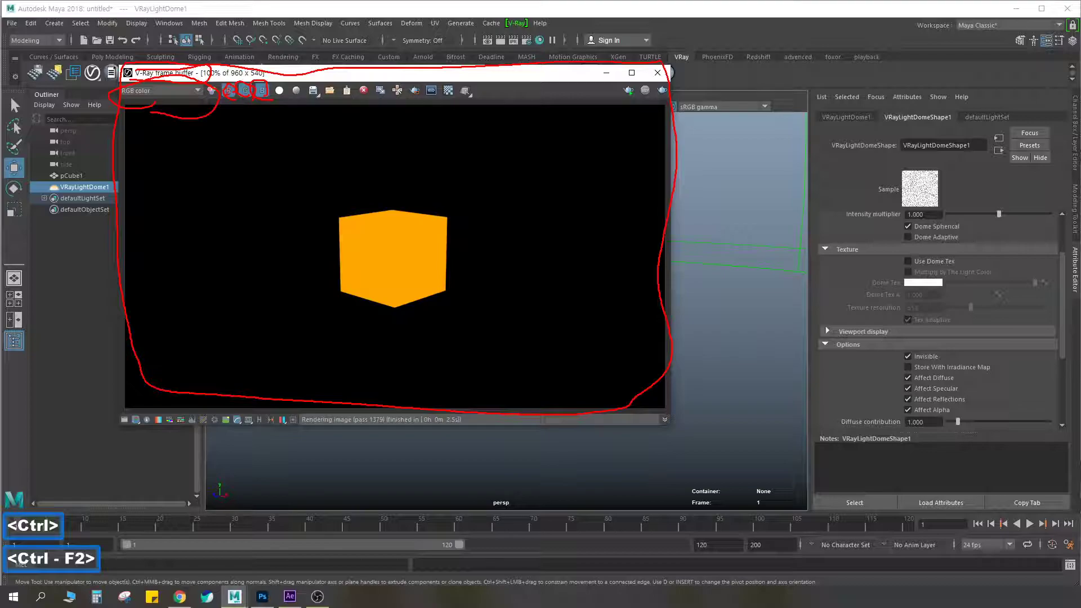
{"action": "mouse_move", "coordinate": [415, 285]}
{"action": "left_mouse_down"}
{"action": "mouse_move", "coordinate": [365, 204]}
{"action": "mouse_move", "coordinate": [450, 281]}
{"action": "mouse_move", "coordinate": [415, 293]}
{"action": "left_mouse_up"}
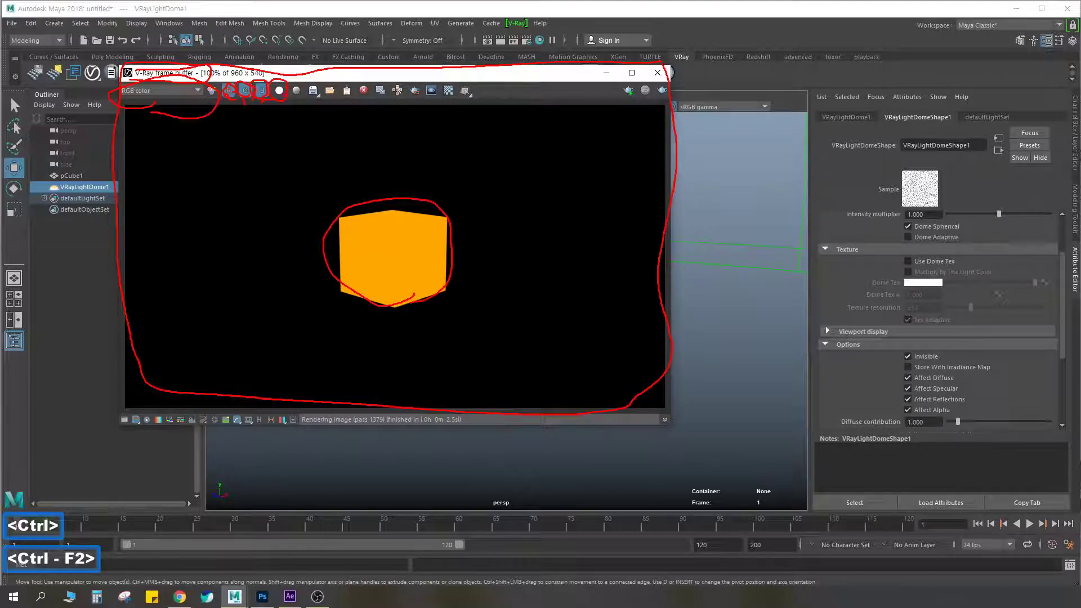
{"action": "key", "text": "Escape"}
Show the render's alpha channel, circle the white cube, mark the black background in red, and clear the markings
{"action": "left_click", "coordinate": [278, 90]}
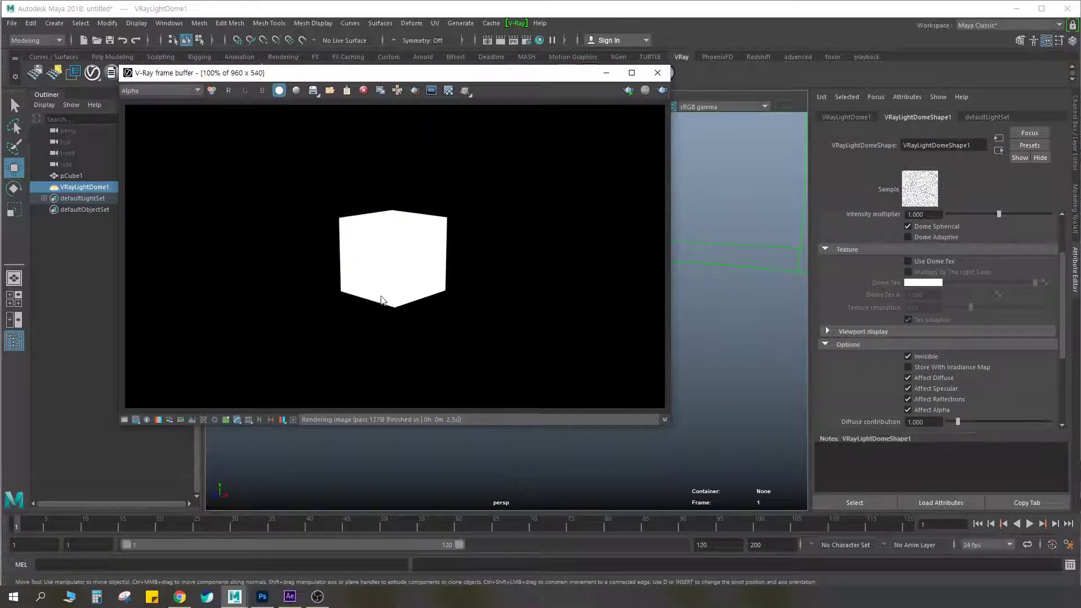
{"action": "key", "text": "ctrl+F2"}
{"action": "mouse_move", "coordinate": [534, 231]}
{"action": "left_mouse_down"}
{"action": "mouse_move", "coordinate": [520, 231]}
{"action": "mouse_move", "coordinate": [549, 215]}
{"action": "mouse_move", "coordinate": [540, 227]}
{"action": "left_mouse_up"}
{"action": "left_click_drag", "start_coordinate": [598, 147], "coordinate": [537, 197]}
{"action": "left_click_drag", "start_coordinate": [533, 150], "coordinate": [591, 203]}
{"action": "mouse_move", "coordinate": [421, 300]}
{"action": "left_mouse_down"}
{"action": "mouse_move", "coordinate": [337, 281]}
{"action": "mouse_move", "coordinate": [432, 288]}
{"action": "mouse_move", "coordinate": [450, 269]}
{"action": "mouse_move", "coordinate": [450, 214]}
{"action": "mouse_move", "coordinate": [361, 281]}
{"action": "mouse_move", "coordinate": [363, 264]}
{"action": "left_mouse_up"}
{"action": "left_click_drag", "start_coordinate": [451, 262], "coordinate": [394, 276]}
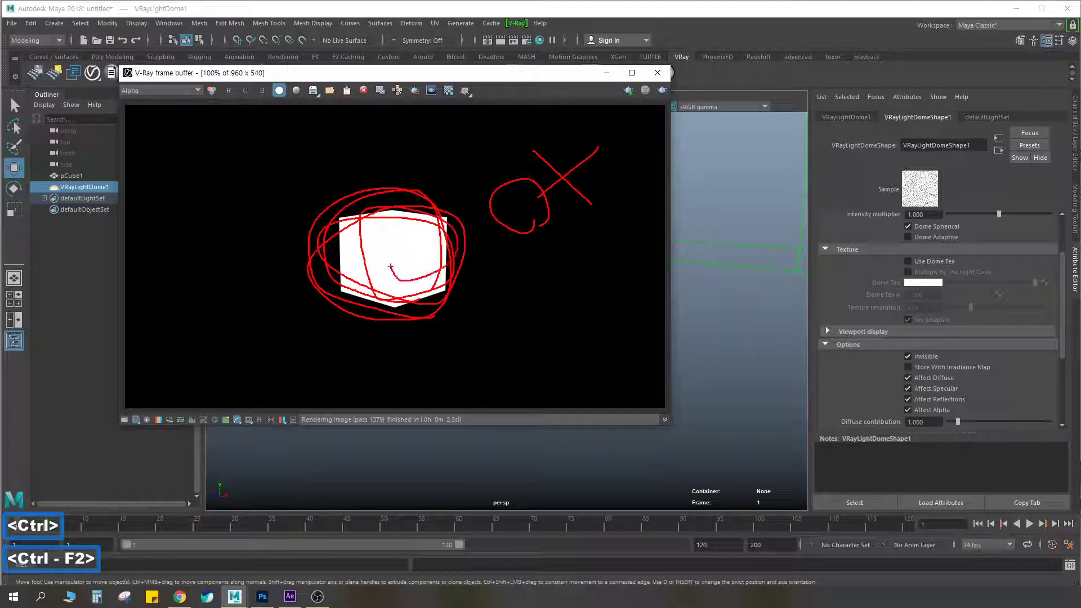
{"action": "key", "text": "Escape"}
Return to the RGB color view, switch to Alpha through the frame buffer's channel list, and reopen the list
{"action": "left_click", "coordinate": [280, 92]}
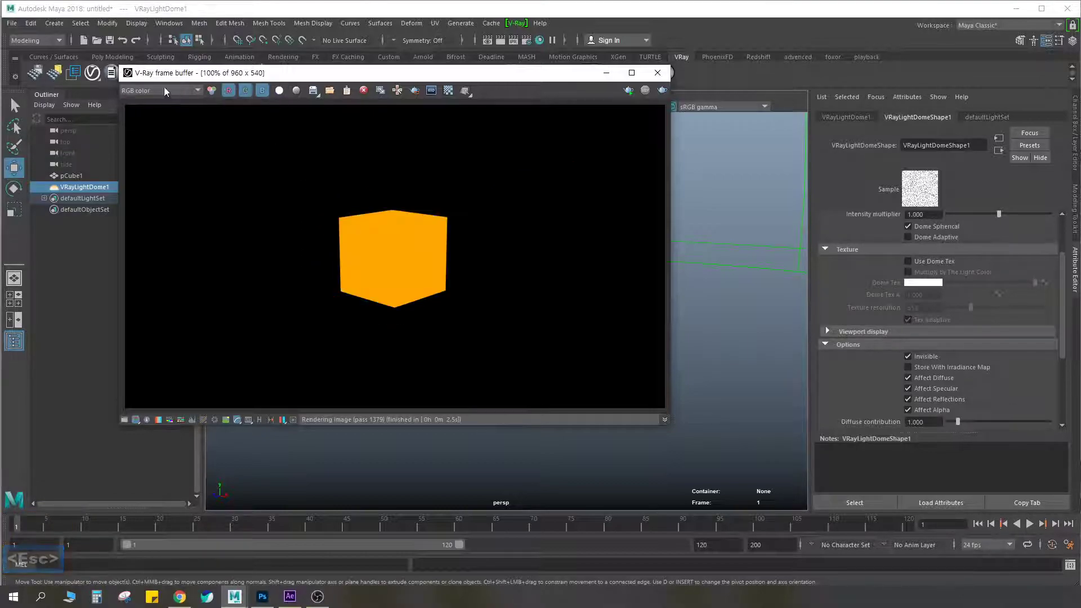
{"action": "left_click", "coordinate": [149, 92]}
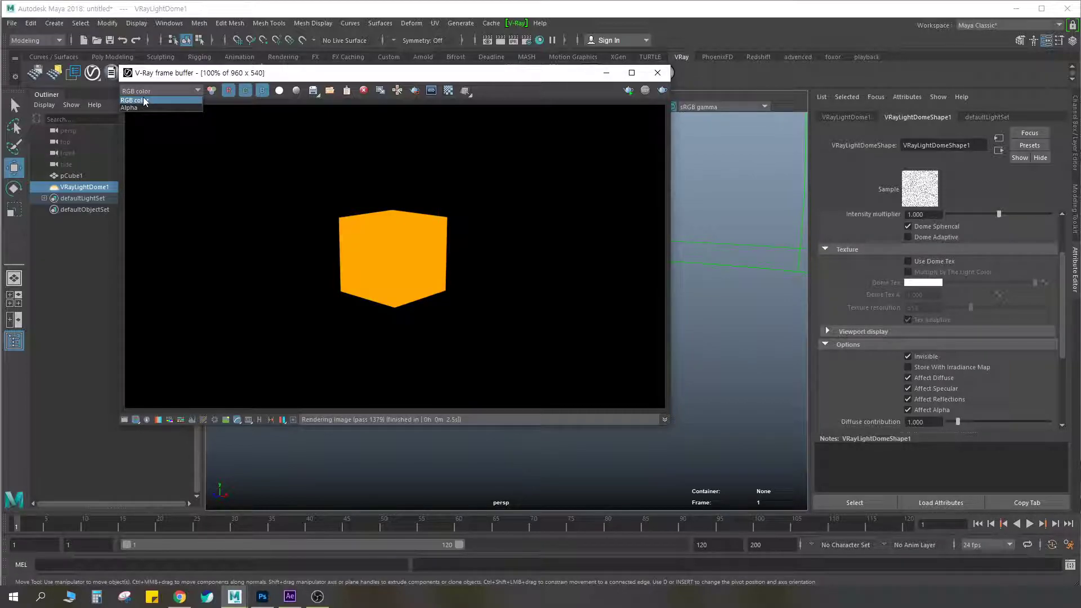
{"action": "left_click", "coordinate": [140, 107]}
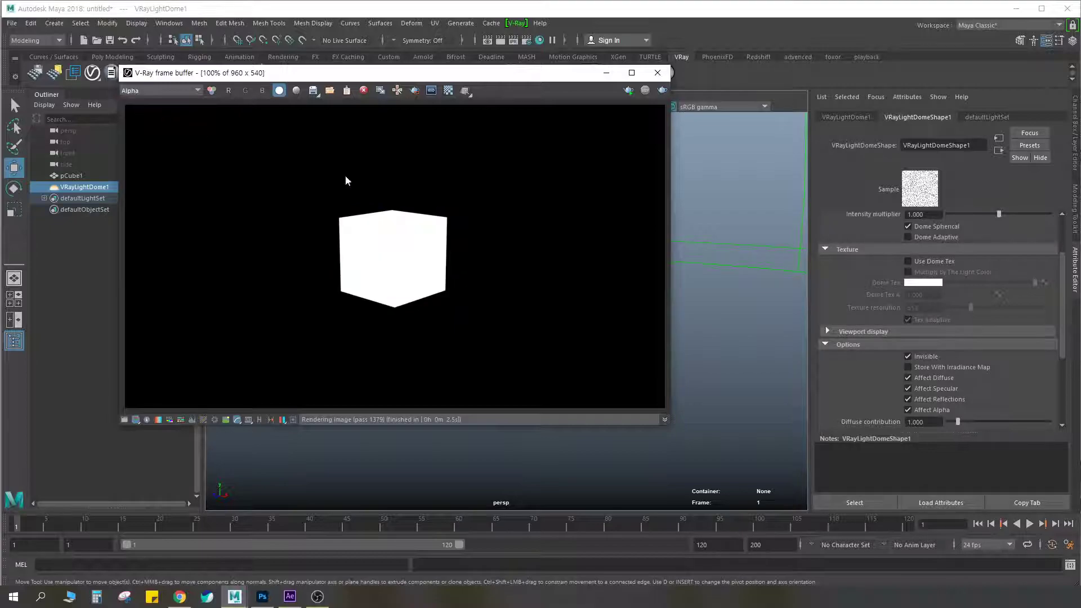
{"action": "left_click", "coordinate": [148, 92]}
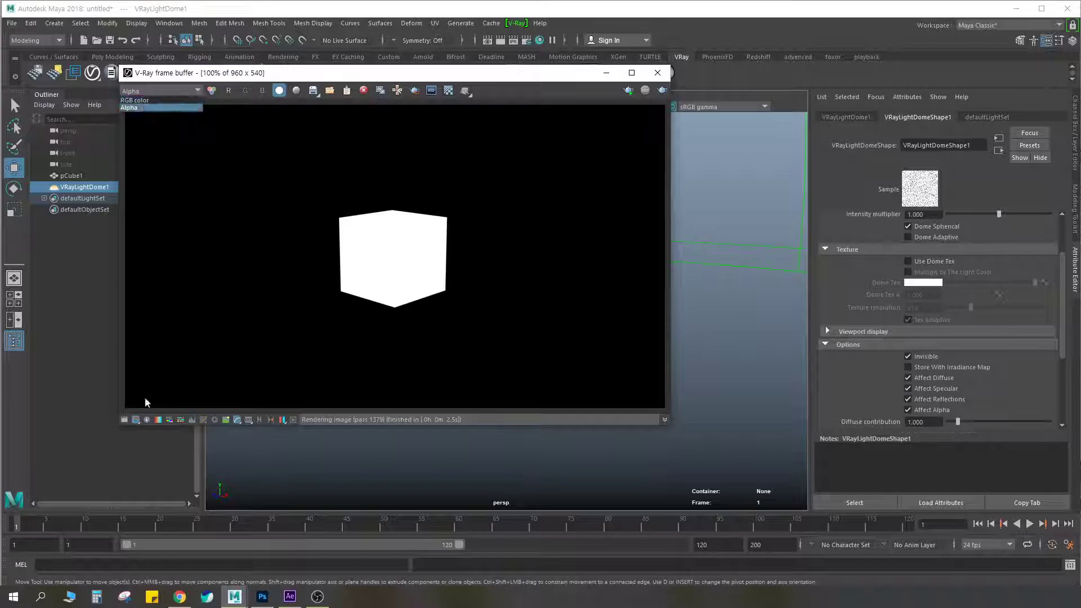
{"action": "left_click", "coordinate": [70, 597]}
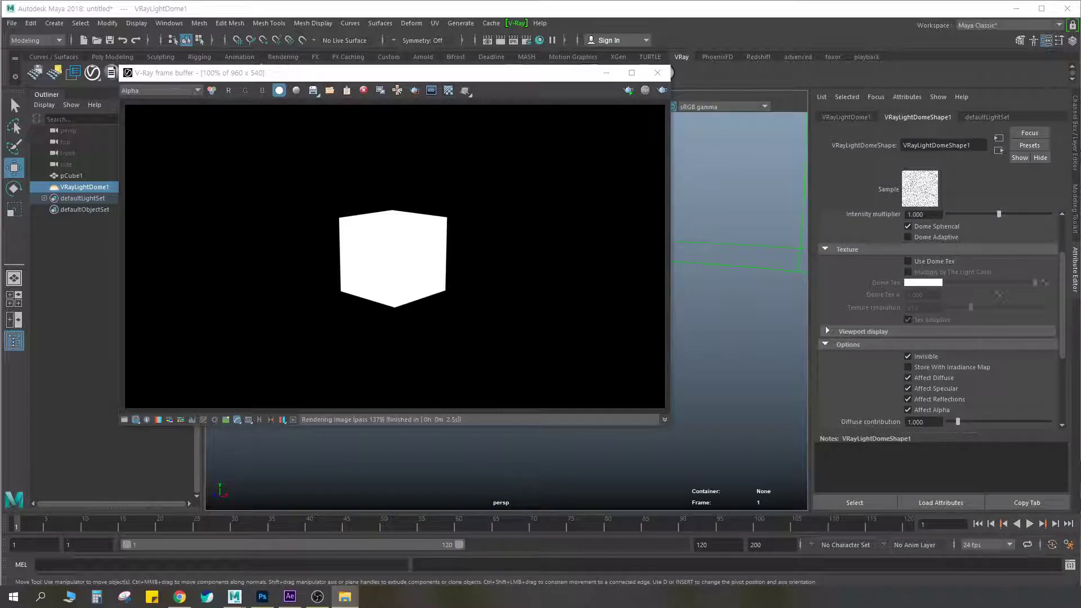
{"action": "key", "text": "BackSpace"}
{"action": "key", "text": "shift+Delete"}
{"action": "key", "text": "Return"}
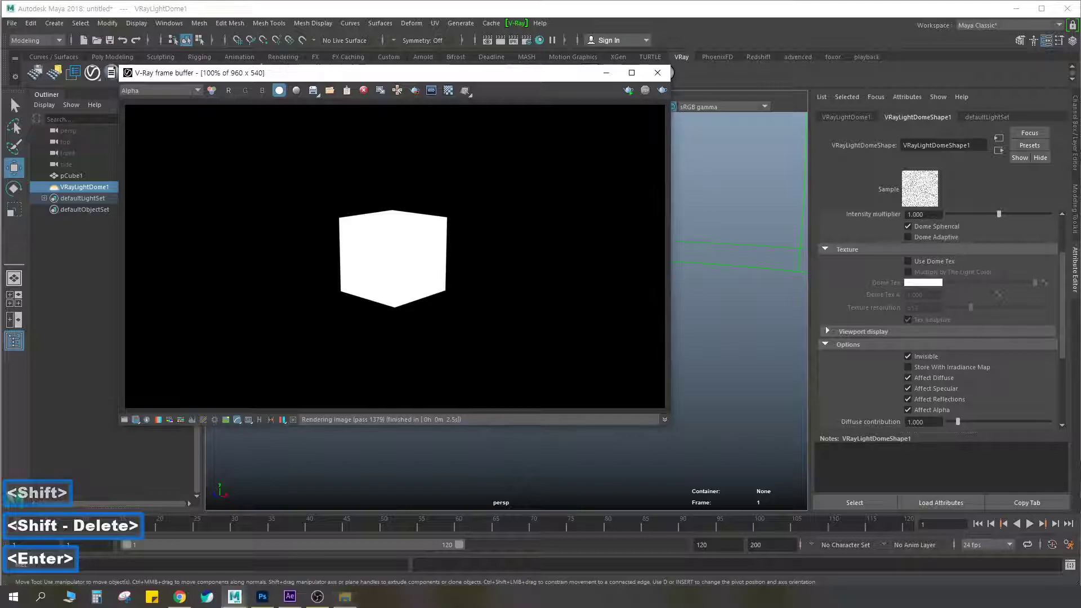
Review the available channels in the V-Ray frame buffer's channel list and close the frame buffer
{"action": "left_click", "coordinate": [147, 90]}
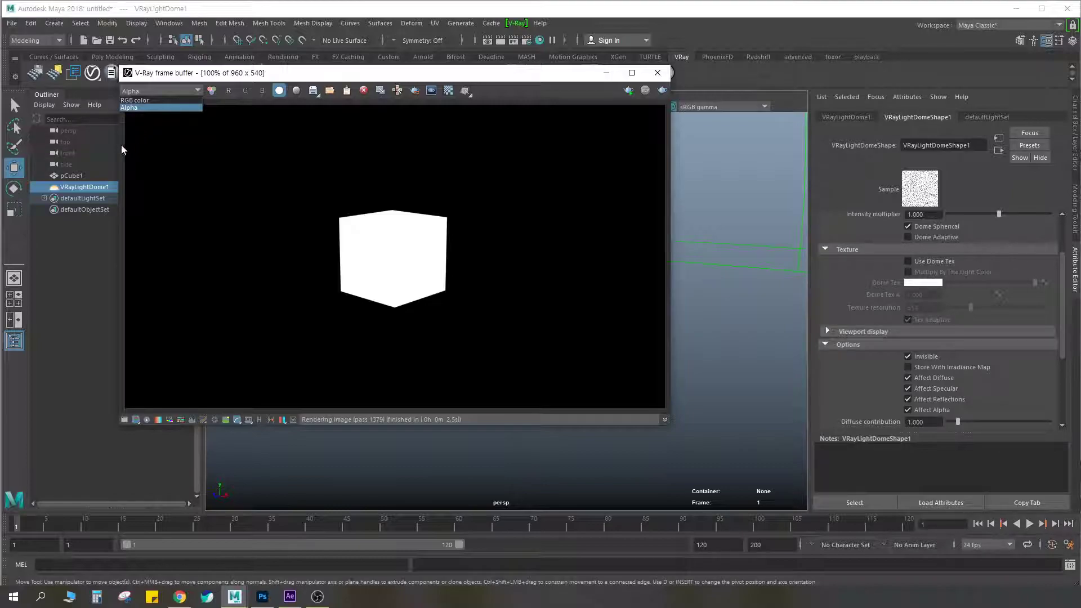
{"action": "left_click", "coordinate": [658, 73]}
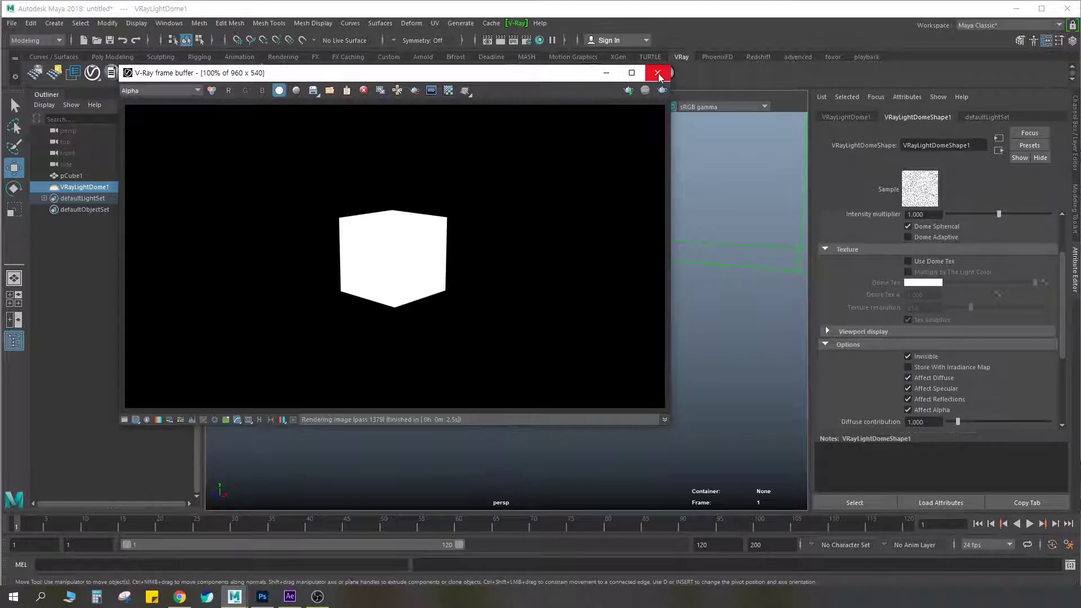
{"action": "left_click", "coordinate": [657, 72]}
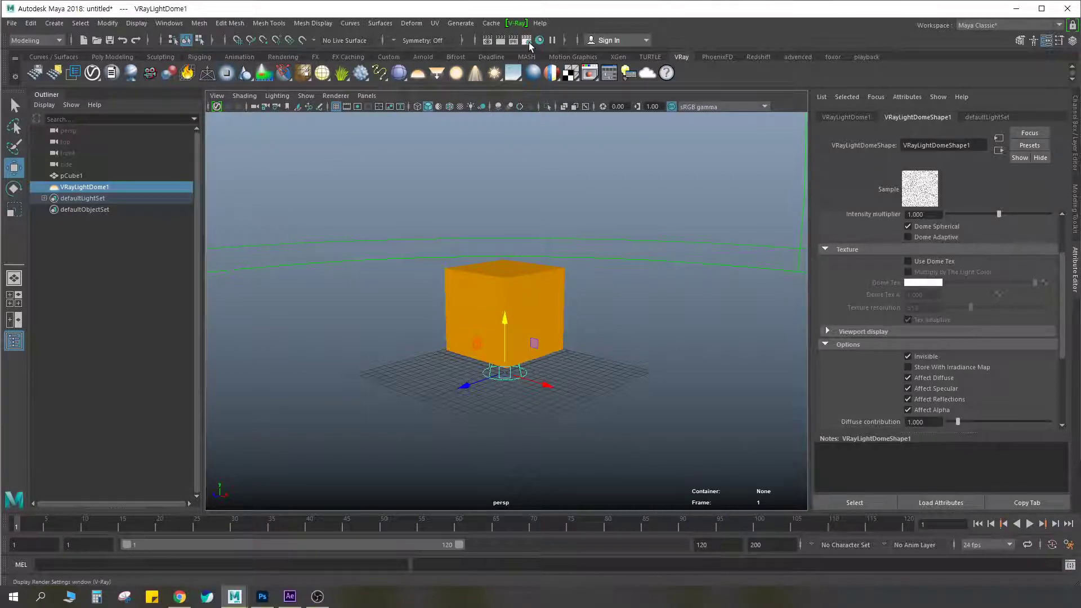
Select pCube1 and render it from a closer corner view
{"action": "left_click", "coordinate": [529, 274]}
{"action": "left_click_drag", "start_coordinate": [532, 282], "coordinate": [555, 319], "text": "alt"}
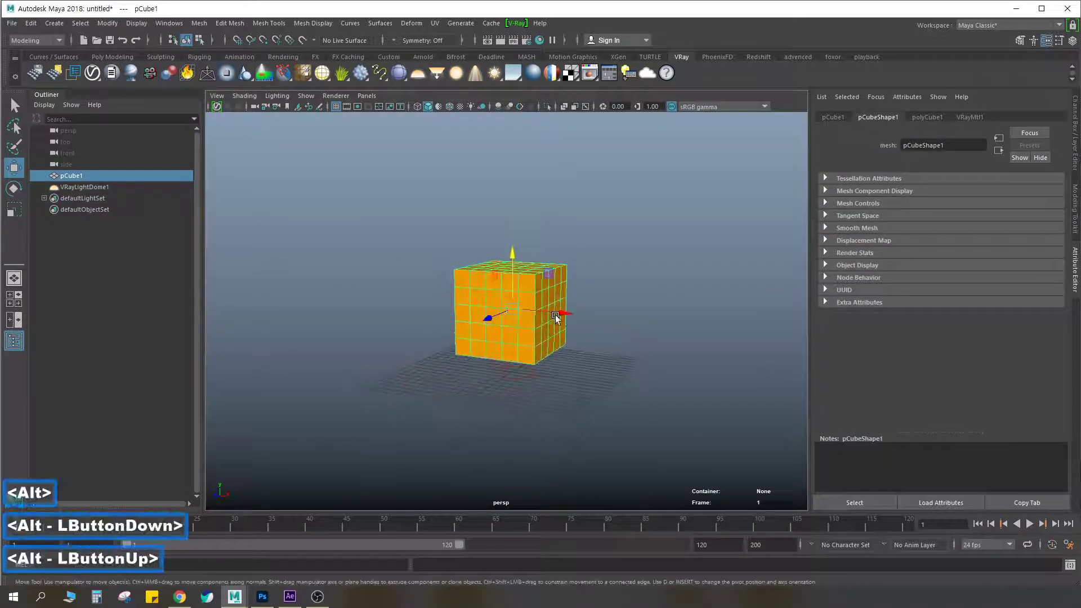
{"action": "scroll", "coordinate": [571, 309], "scroll_direction": "up", "scroll_amount": 3, "text": "alt"}
{"action": "middle_click_drag", "start_coordinate": [595, 303], "coordinate": [586, 307], "text": "alt"}
{"action": "left_click_drag", "start_coordinate": [585, 307], "coordinate": [552, 324], "text": "alt"}
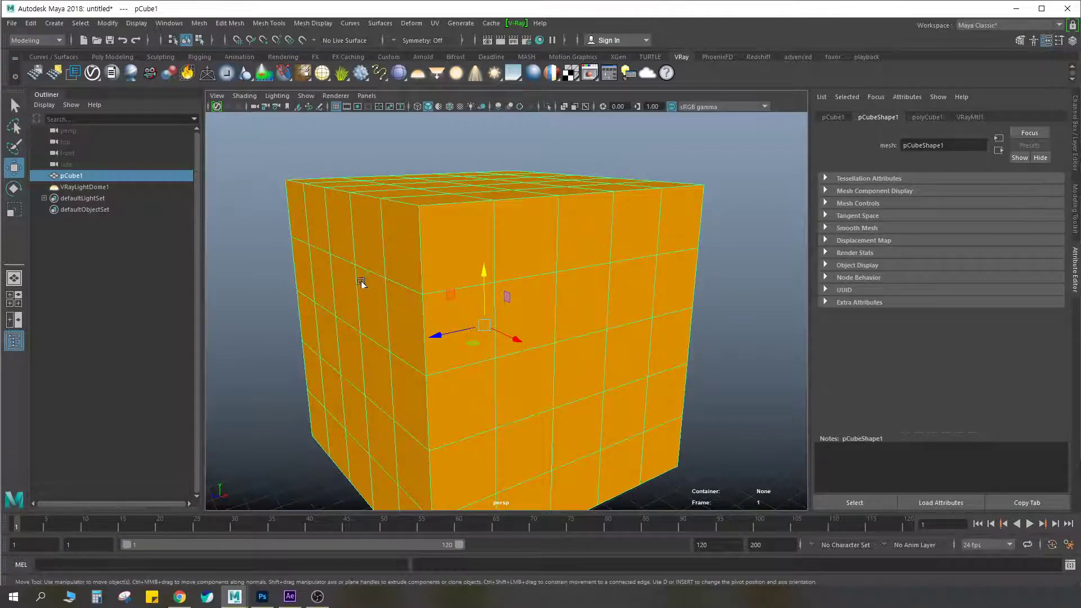
{"action": "scroll", "coordinate": [435, 278], "scroll_direction": "down", "scroll_amount": 5}
{"action": "scroll", "coordinate": [492, 297], "scroll_direction": "up", "scroll_amount": 3}
{"action": "middle_click_drag", "start_coordinate": [518, 288], "coordinate": [540, 237], "text": "alt"}
{"action": "left_click_drag", "start_coordinate": [482, 238], "coordinate": [498, 273], "text": "alt"}
{"action": "left_click", "coordinate": [499, 41]}
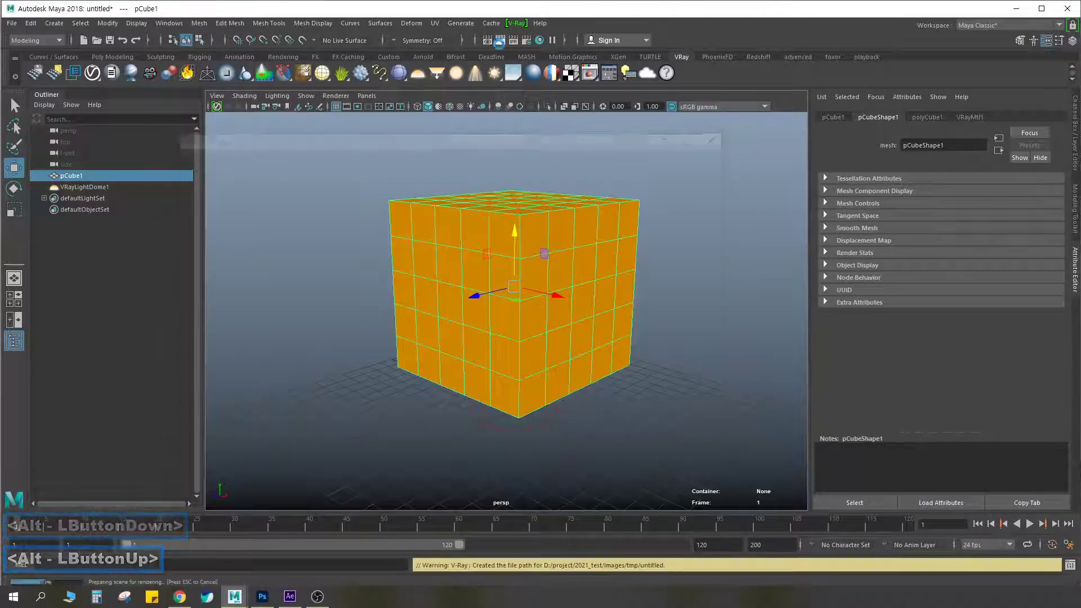
Switch the frame buffer display to RGB color and close the frame buffer
{"action": "left_click", "coordinate": [152, 91]}
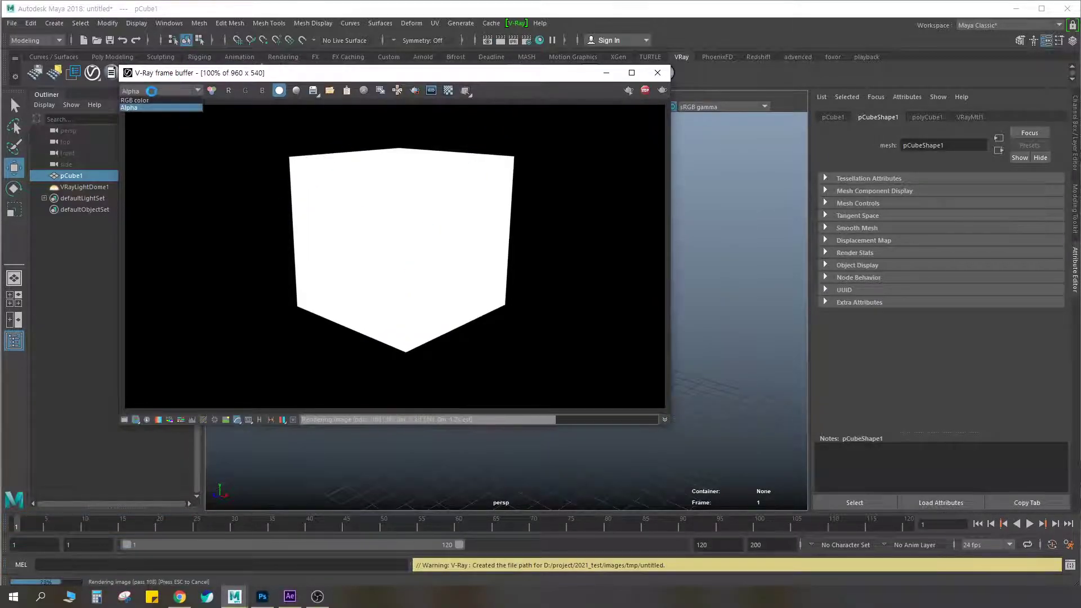
{"action": "left_click", "coordinate": [134, 100]}
{"action": "left_click", "coordinate": [657, 73]}
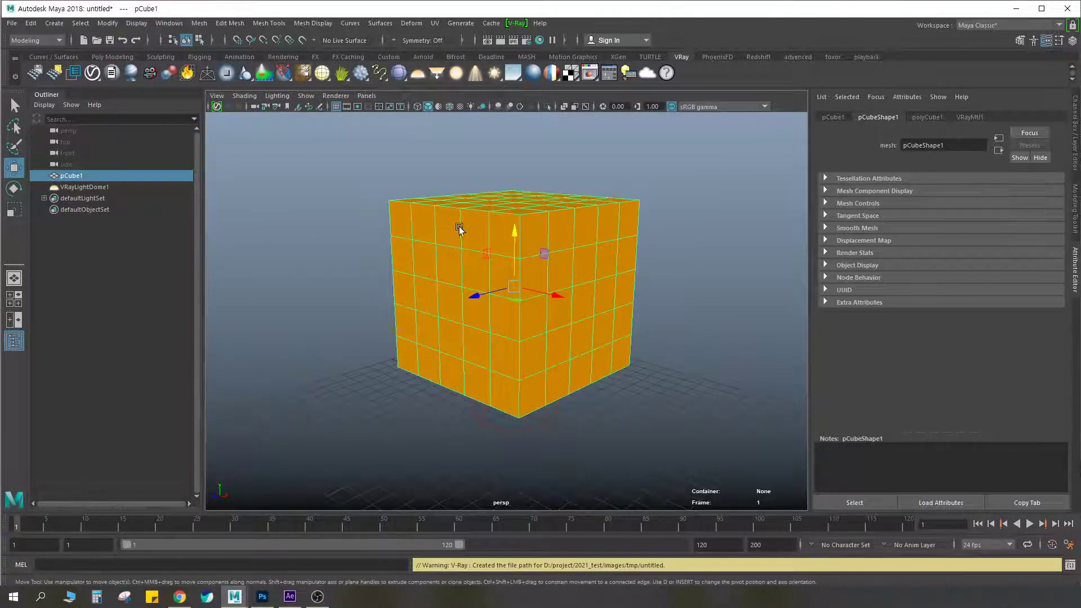
Open the Hypershade and move its window so the cube can be placed beside it in the viewport
{"action": "middle_click_drag", "start_coordinate": [527, 261], "coordinate": [484, 263], "text": "alt"}
{"action": "mouse_move", "coordinate": [484, 263]}
{"action": "left_mouse_down", "text": "alt"}
{"action": "mouse_move", "coordinate": [463, 258]}
{"action": "mouse_move", "coordinate": [495, 250]}
{"action": "left_mouse_up", "text": "alt"}
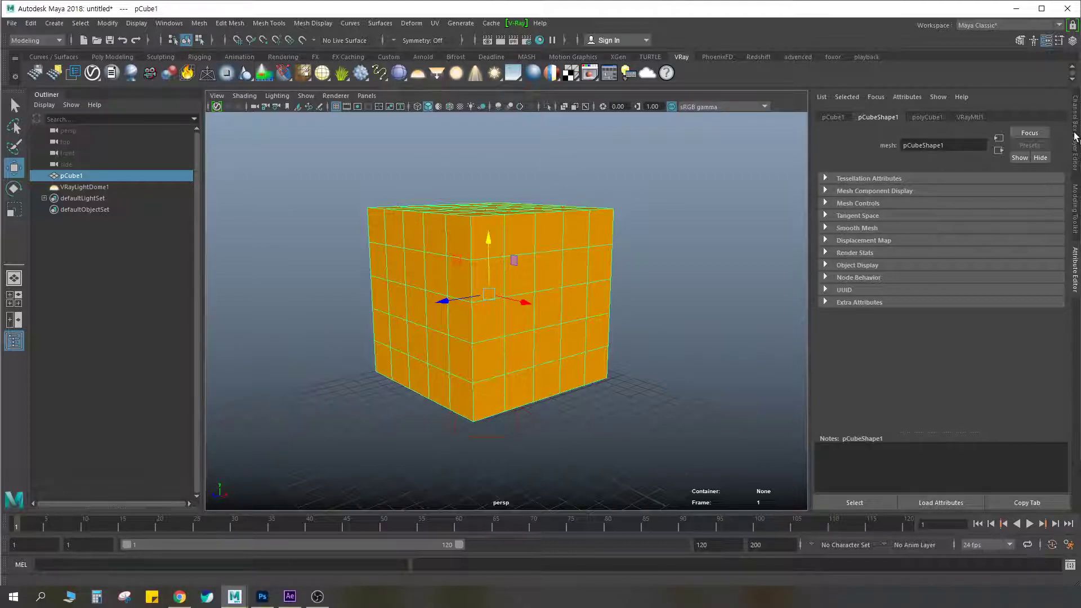
{"action": "left_click", "coordinate": [540, 40]}
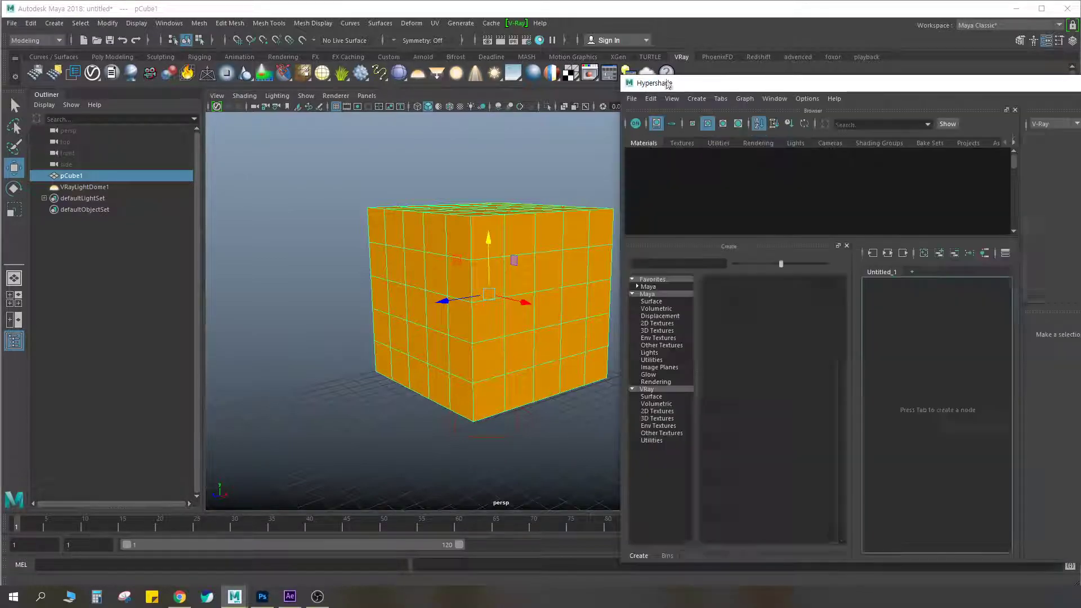
{"action": "left_click_drag", "start_coordinate": [640, 81], "coordinate": [471, 70]}
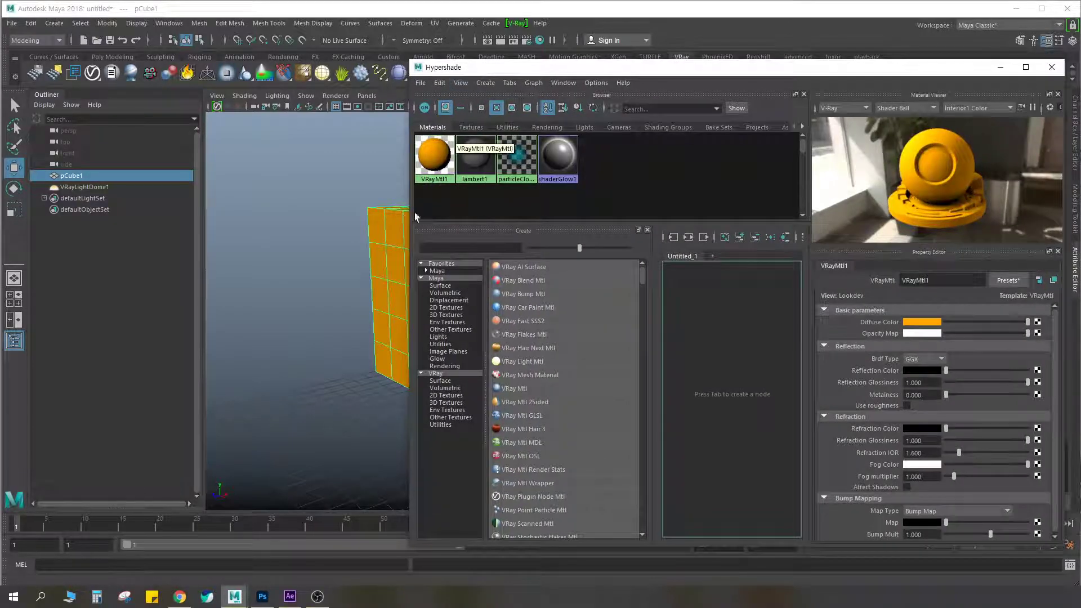
{"action": "middle_click_drag", "start_coordinate": [350, 255], "coordinate": [282, 242], "text": "alt"}
Close the Outliner tab and narrow the Hypershade window so it sits beside the whole cube
{"action": "left_click", "coordinate": [169, 23]}
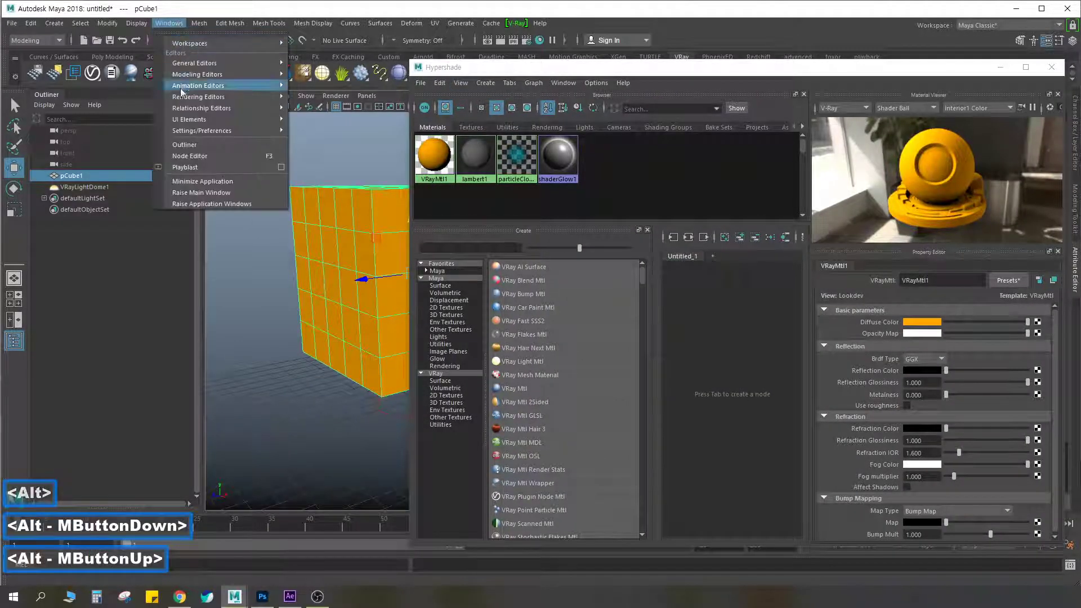
{"action": "right_click", "coordinate": [43, 96]}
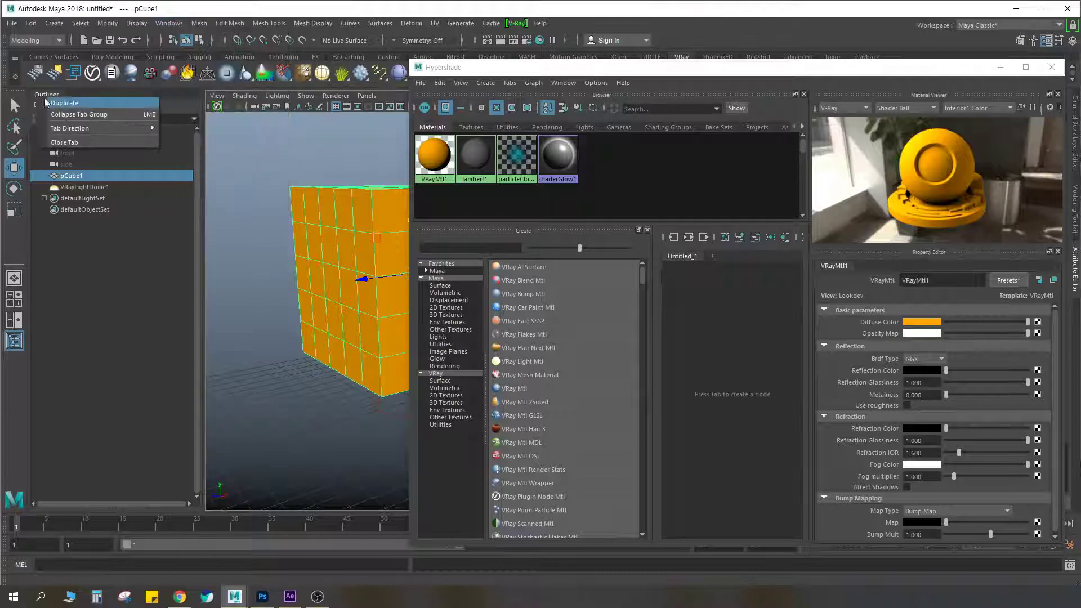
{"action": "left_click", "coordinate": [70, 143]}
{"action": "left_click_drag", "start_coordinate": [520, 67], "coordinate": [526, 63]}
{"action": "left_click_drag", "start_coordinate": [417, 260], "coordinate": [524, 261]}
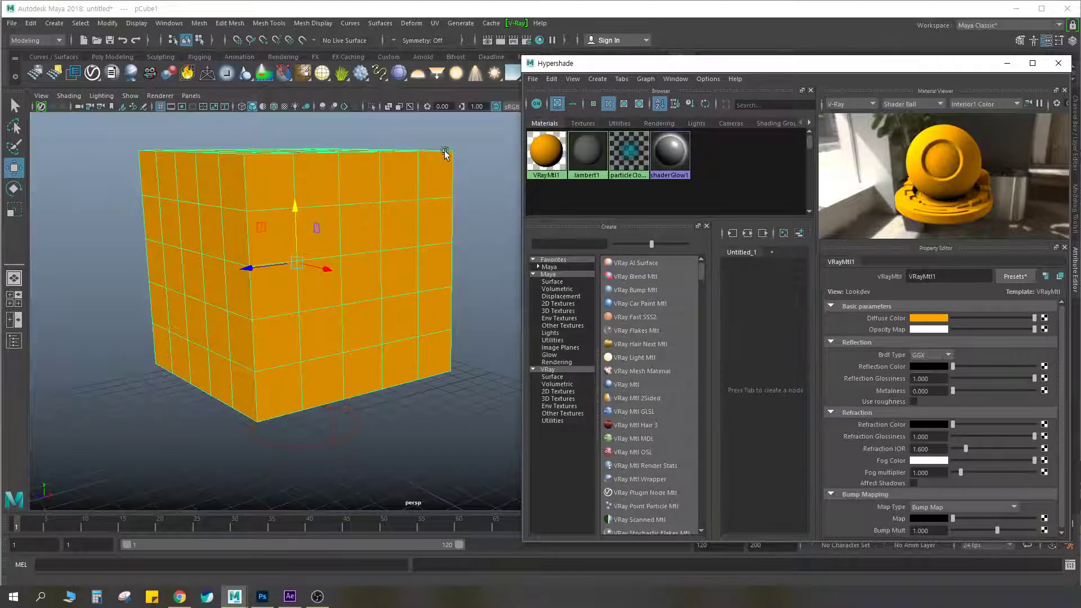
Select VRayMtl1 in the Hypershade, reselect the cube, and look over the available V-Ray materials
{"action": "left_click", "coordinate": [551, 170]}
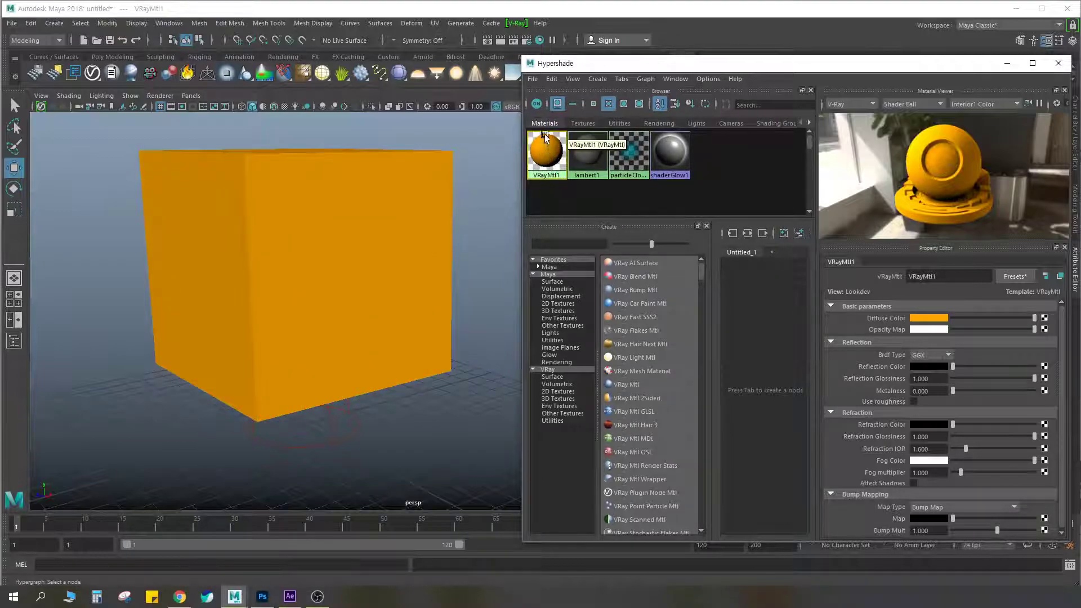
{"action": "left_click", "coordinate": [251, 270]}
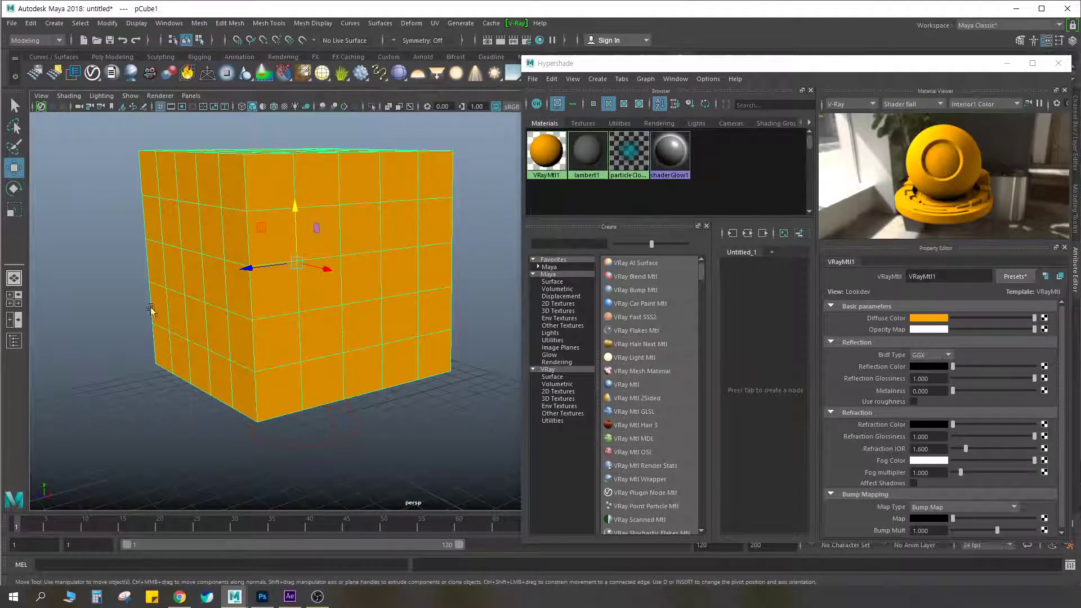
{"action": "middle_click_drag", "start_coordinate": [532, 147], "coordinate": [683, 370]}
{"action": "mouse_move", "coordinate": [701, 268]}
{"action": "middle_mouse_down"}
{"action": "mouse_move", "coordinate": [700, 285]}
{"action": "mouse_move", "coordinate": [703, 251]}
{"action": "middle_mouse_up"}
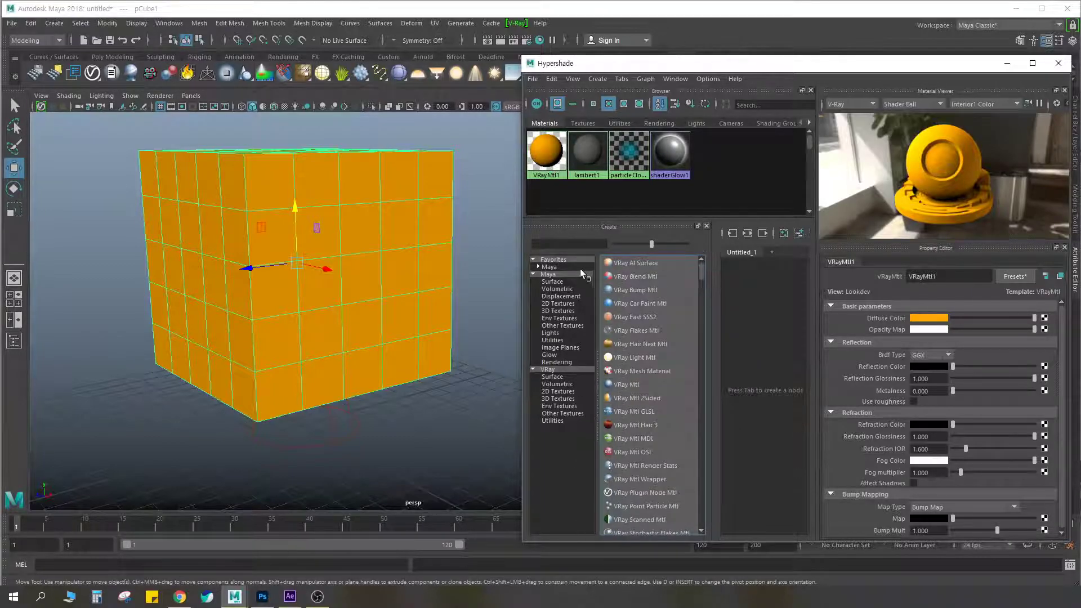
Circle Surface Shader in red among the Maya favorite shaders, clear the marking, and create a Surface Shader material
{"action": "middle_click_drag", "start_coordinate": [554, 273], "coordinate": [557, 279]}
{"action": "left_click", "coordinate": [550, 267]}
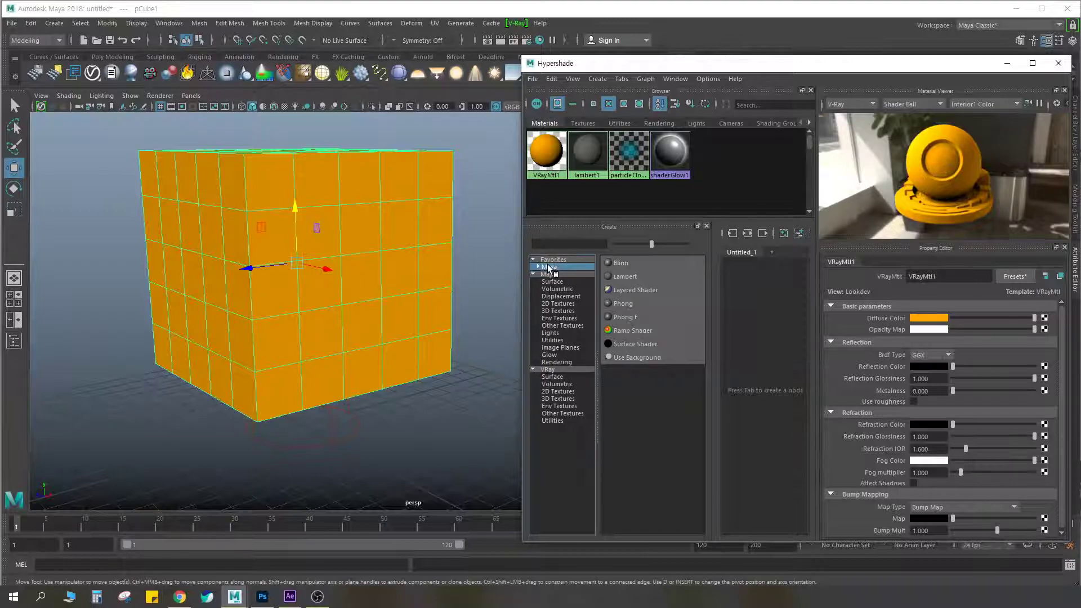
{"action": "key", "text": "ctrl+F2"}
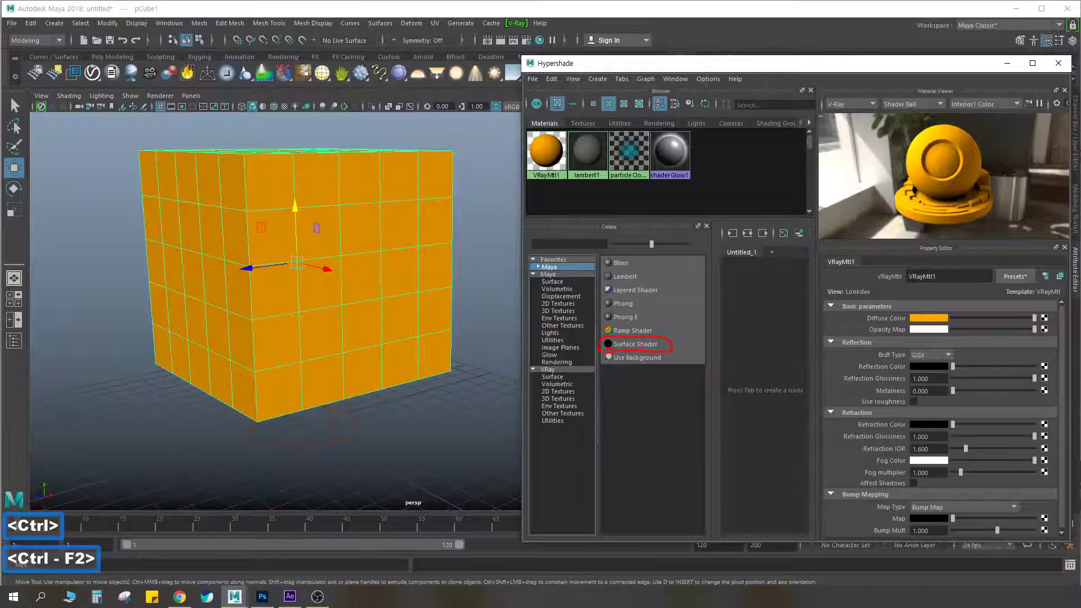
{"action": "key", "text": "Escape"}
{"action": "left_click", "coordinate": [624, 343]}
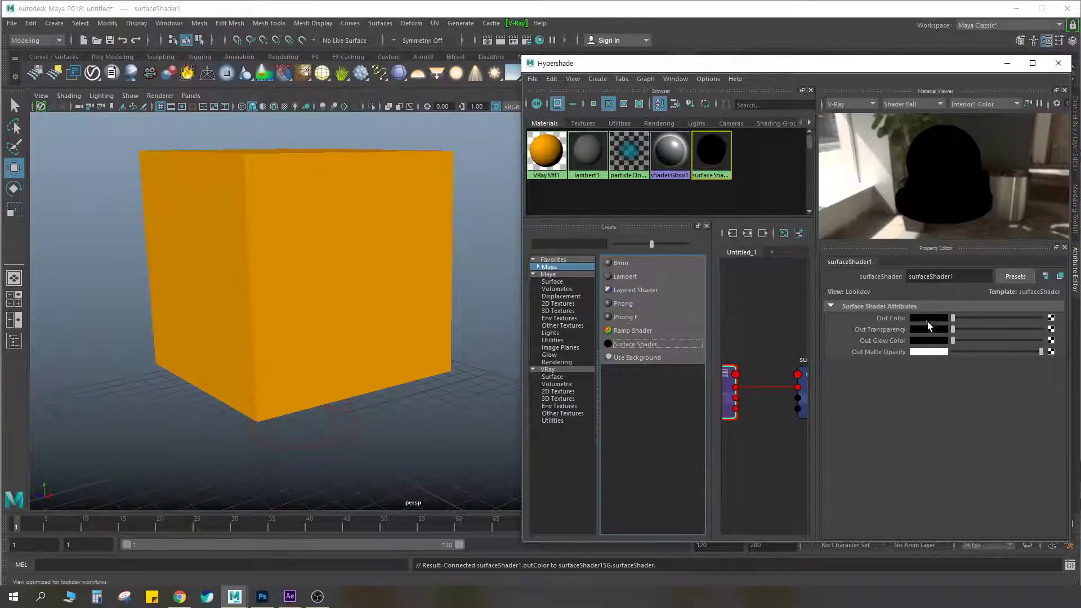
Circle the surface shader's Out Color swatch and its shader ball preview in red, and clear the markings
{"action": "key", "text": "ctrl+F2"}
{"action": "left_click_drag", "start_coordinate": [930, 323], "coordinate": [934, 326]}
{"action": "mouse_move", "coordinate": [949, 218]}
{"action": "left_mouse_down"}
{"action": "mouse_move", "coordinate": [896, 194]}
{"action": "mouse_move", "coordinate": [977, 142]}
{"action": "left_mouse_up"}
{"action": "left_click_drag", "start_coordinate": [995, 201], "coordinate": [956, 217]}
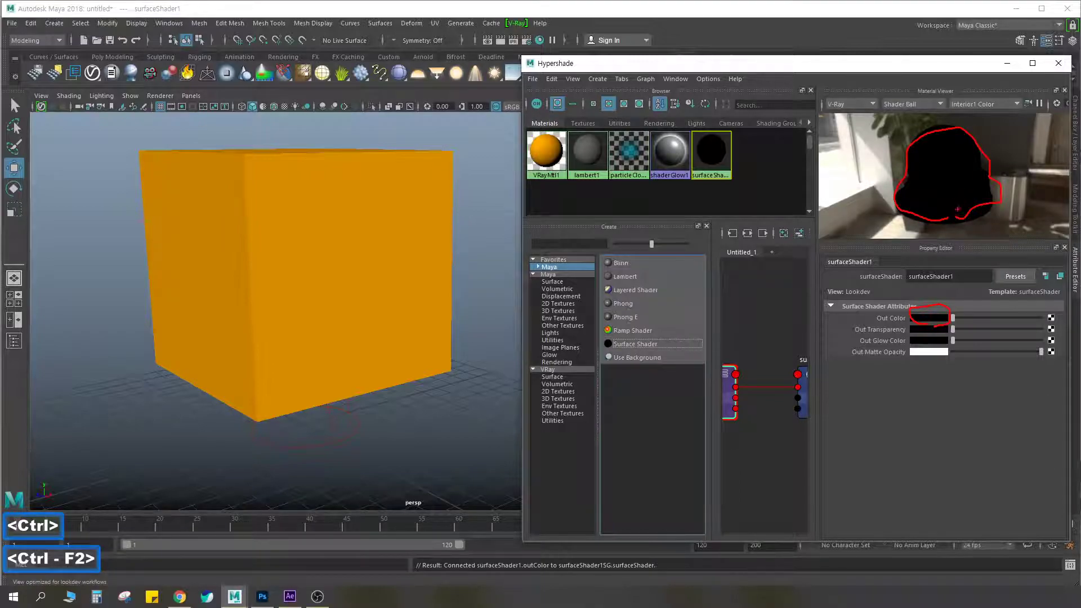
{"action": "key", "text": "Escape"}
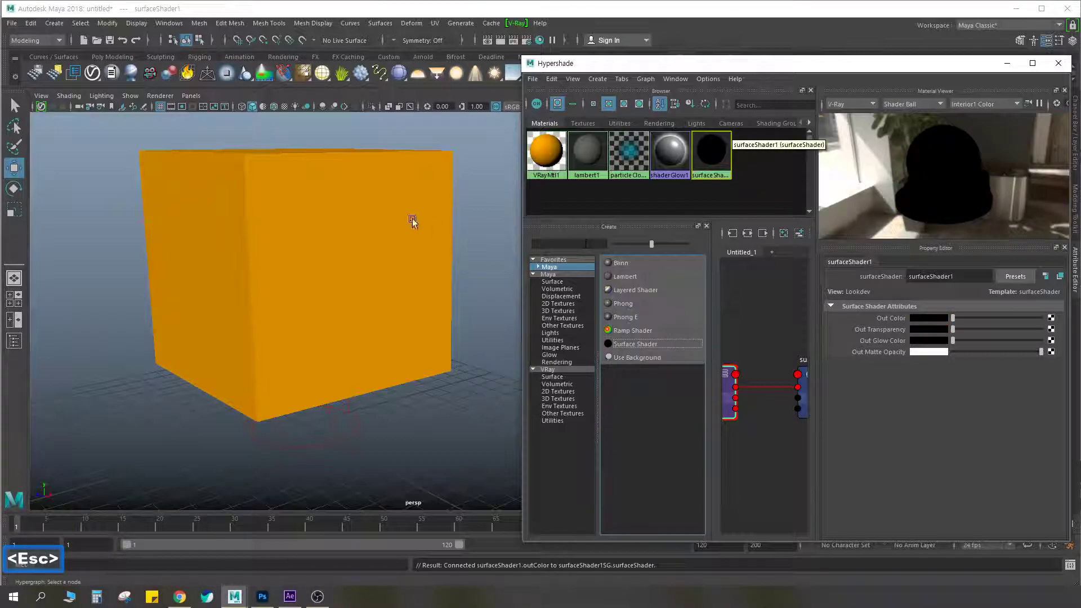
Try a grey Out Color on the surface shader, comparing it with the cube's V-Ray material, and return it to black
{"action": "left_click", "coordinate": [323, 218]}
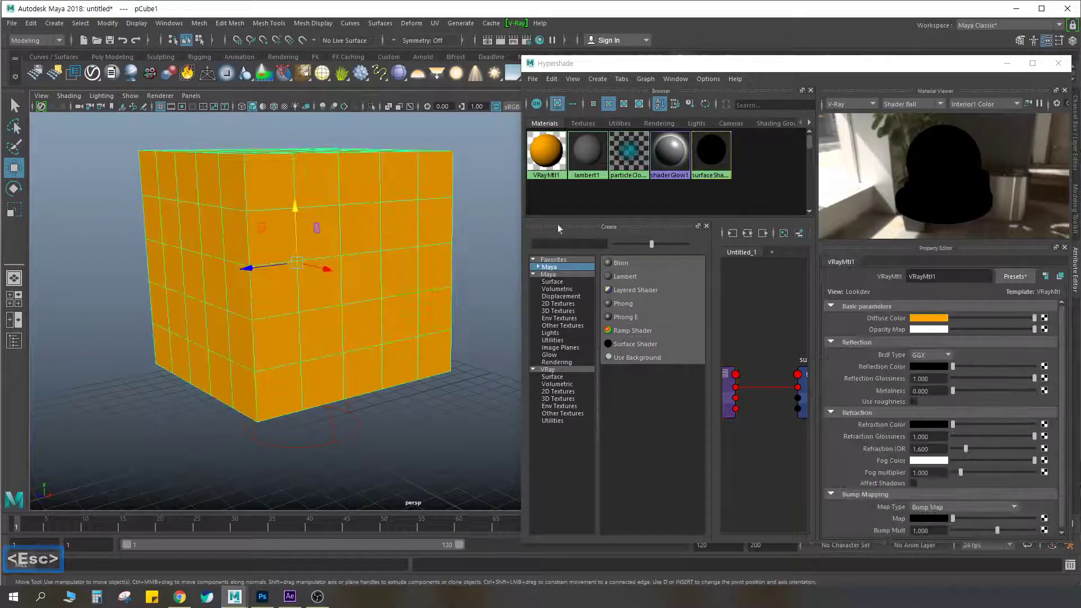
{"action": "left_click", "coordinate": [714, 155]}
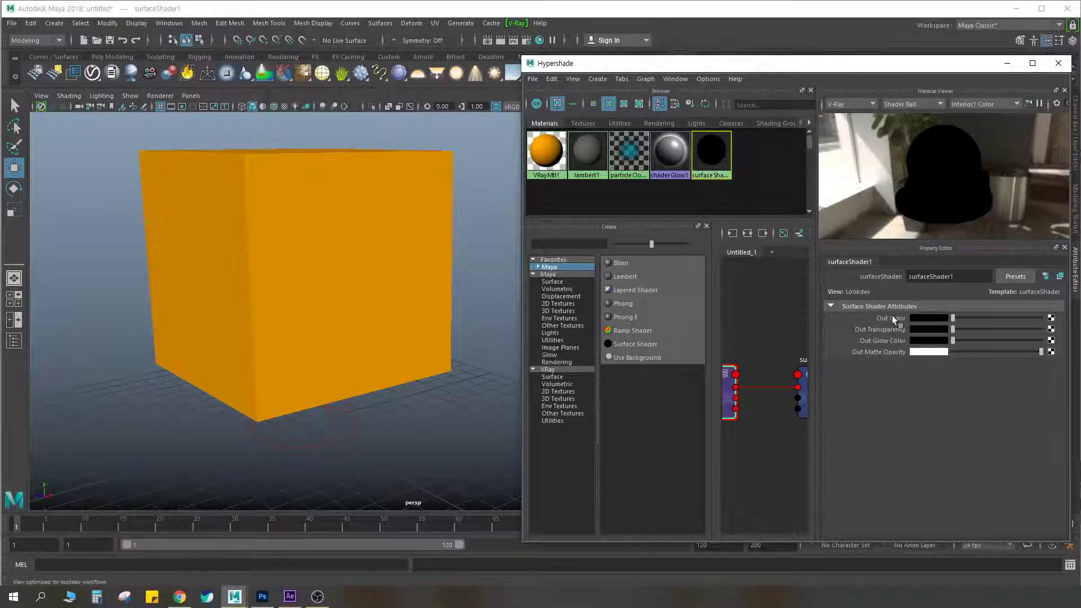
{"action": "left_click_drag", "start_coordinate": [953, 320], "coordinate": [981, 318]}
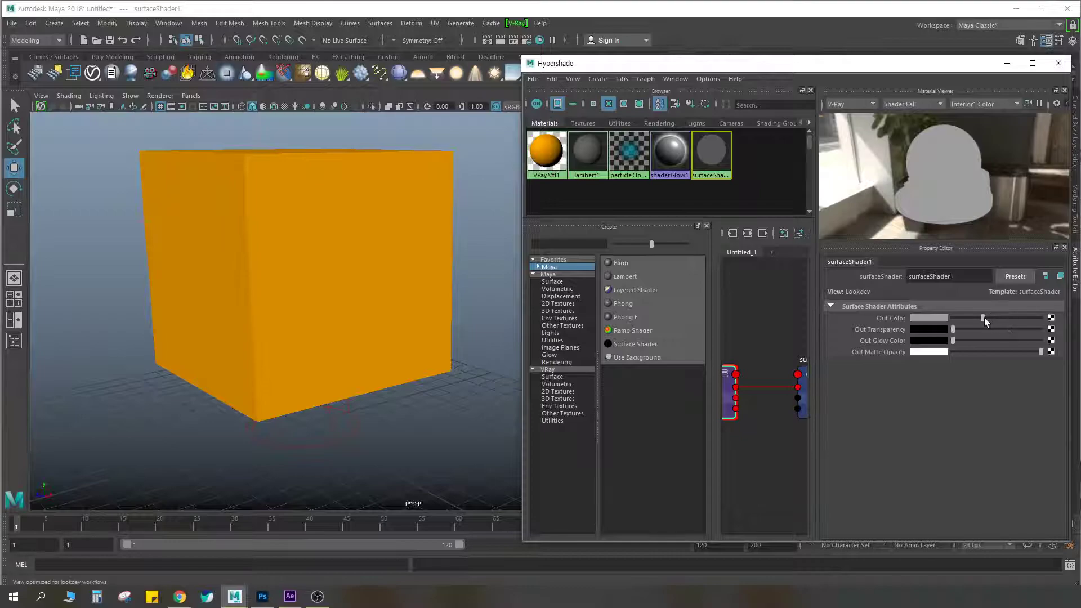
{"action": "mouse_move", "coordinate": [964, 319]}
{"action": "left_mouse_down"}
{"action": "mouse_move", "coordinate": [950, 319]}
{"action": "mouse_move", "coordinate": [1035, 317]}
{"action": "mouse_move", "coordinate": [950, 318]}
{"action": "left_mouse_up"}
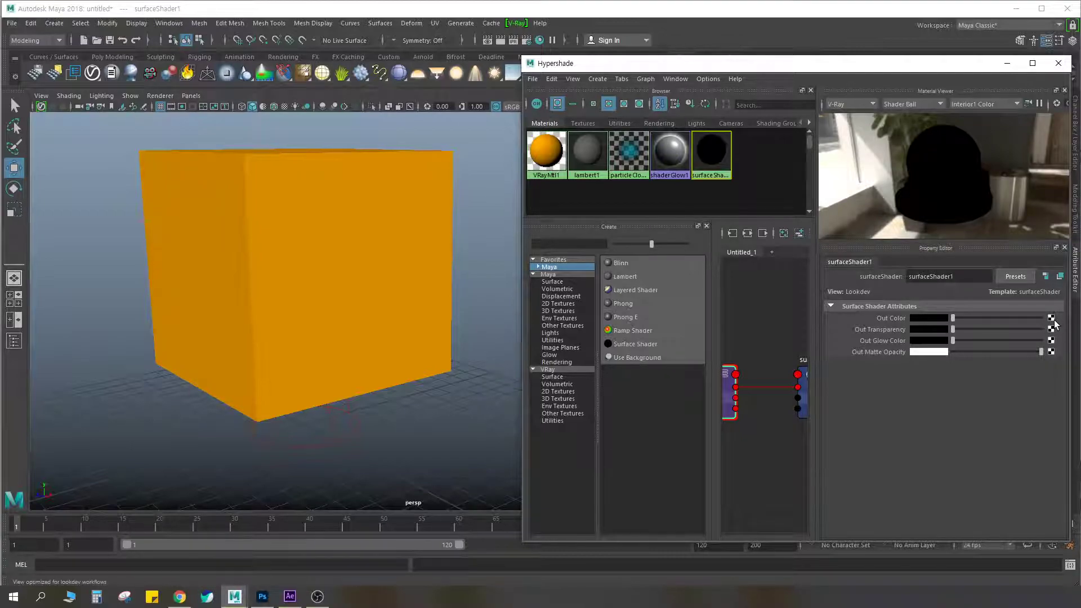
Map a VRay Edges texture to the surface shader's Out Color, marking it in red in the node list and clearing the mark first
{"action": "left_click", "coordinate": [1050, 319]}
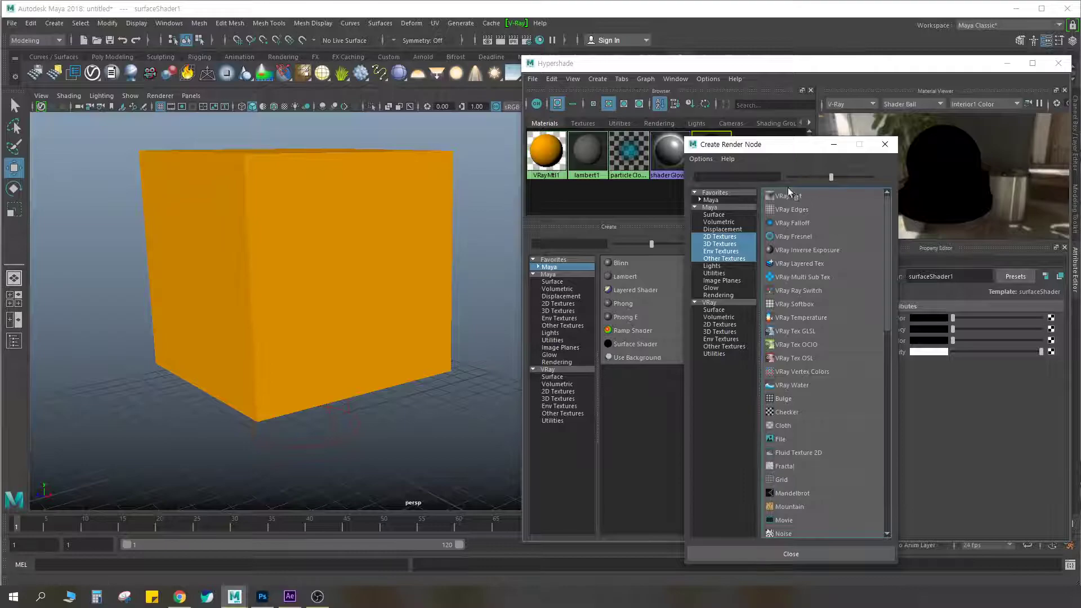
{"action": "left_click_drag", "start_coordinate": [793, 148], "coordinate": [538, 114]}
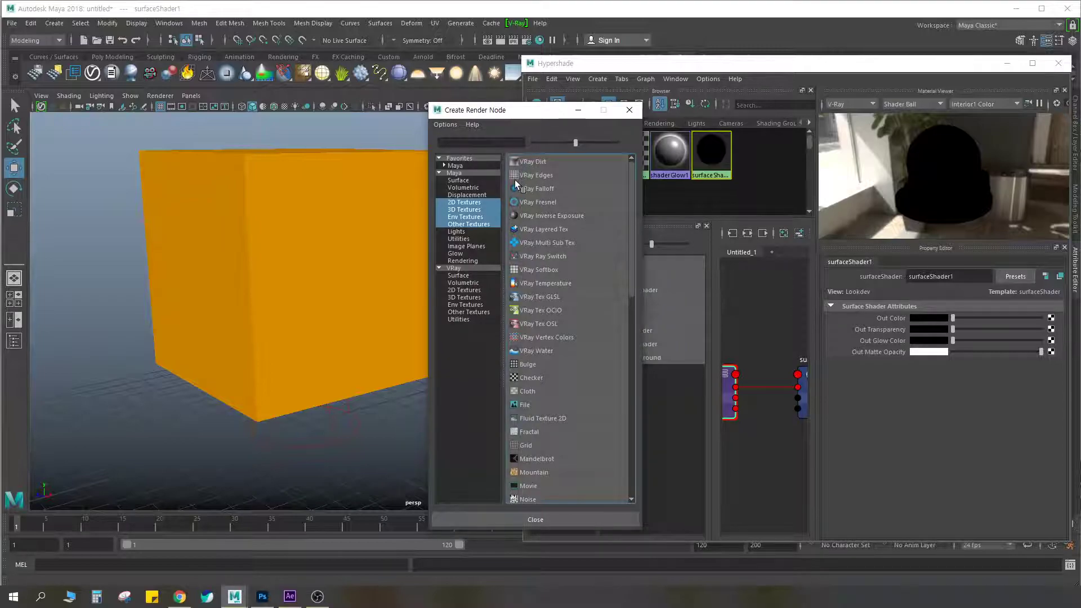
{"action": "key", "text": "ctrl+F2"}
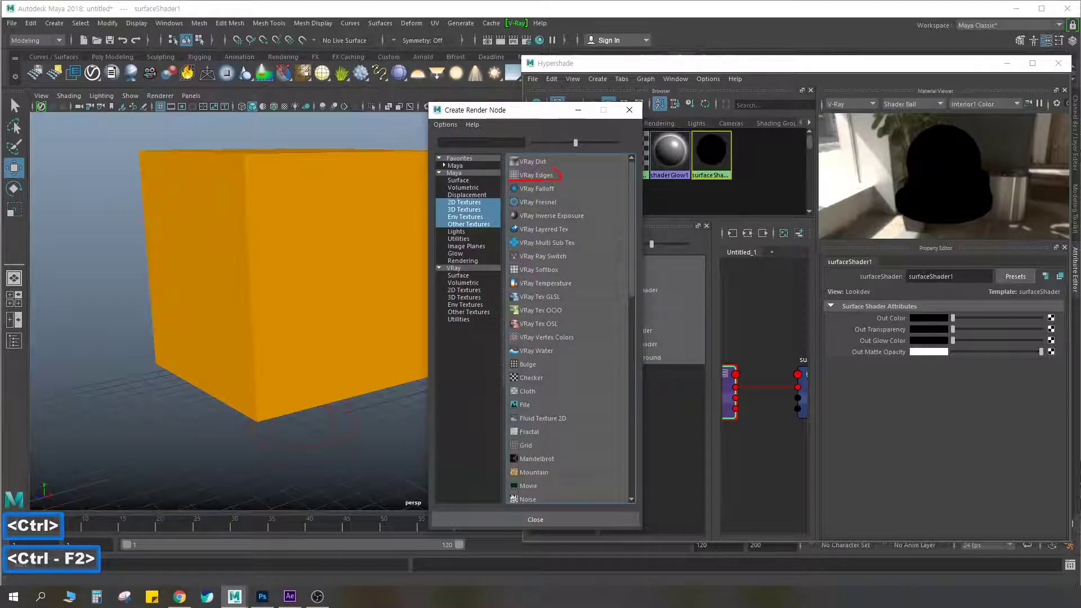
{"action": "key", "text": "Escape"}
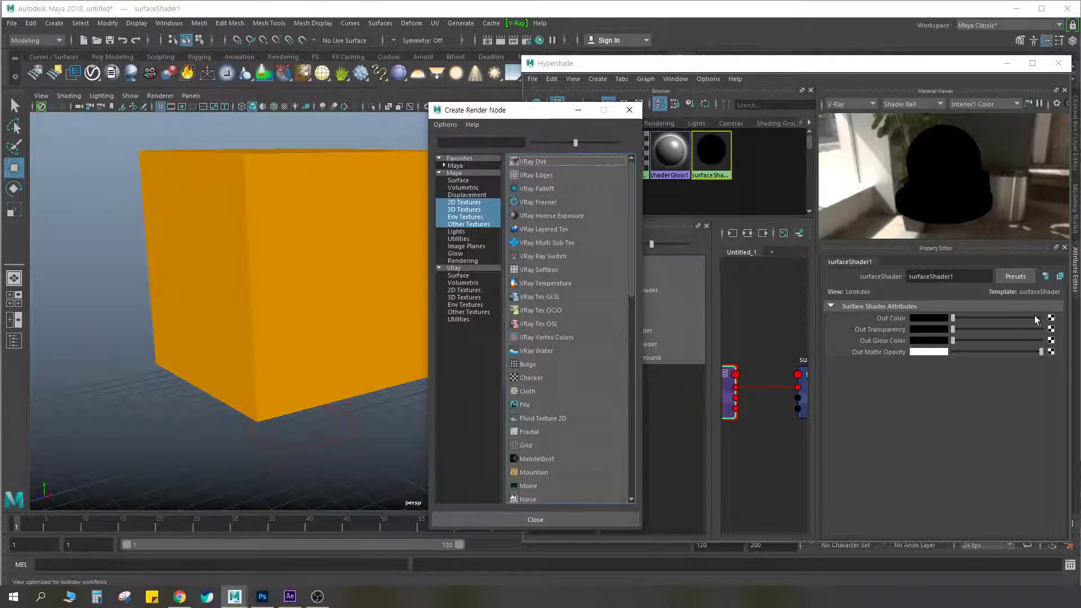
{"action": "left_click", "coordinate": [533, 175]}
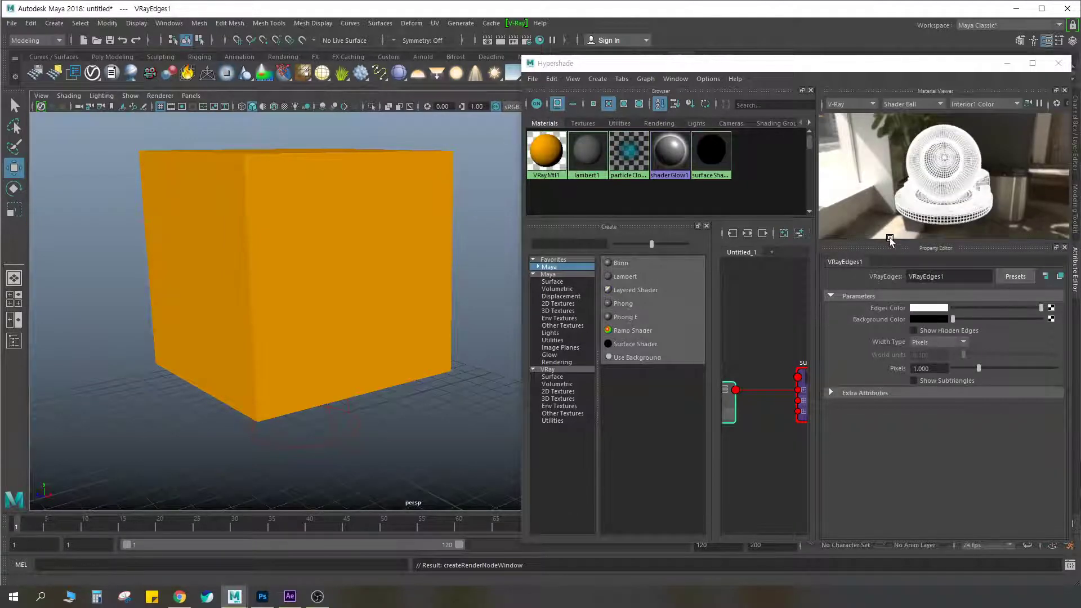
Enlarge the material viewer and widen the Hypershade window to give the shader ball preview more room
{"action": "left_click_drag", "start_coordinate": [892, 237], "coordinate": [895, 322]}
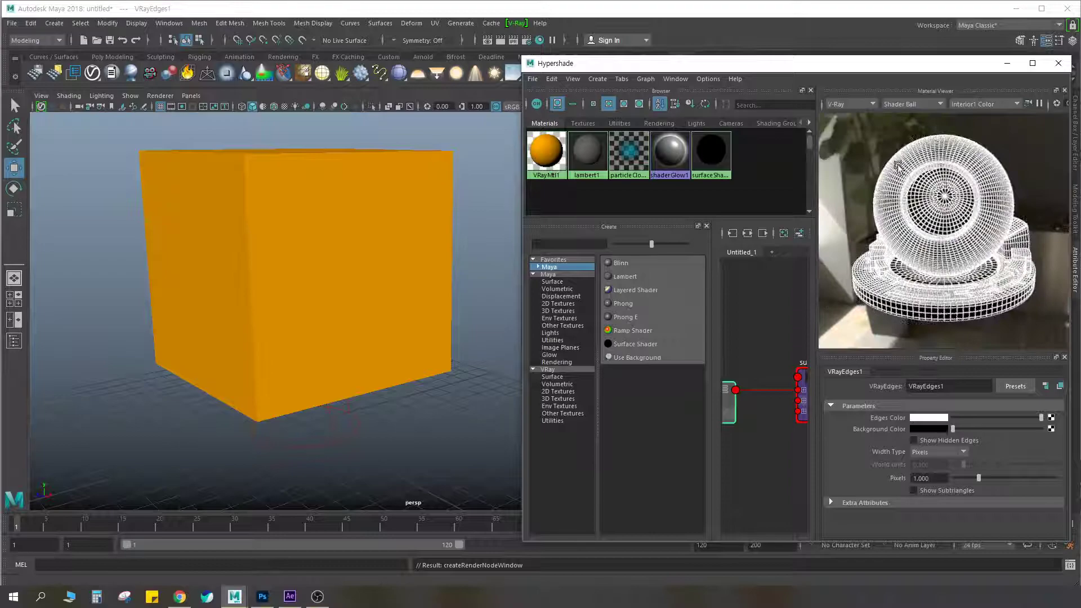
{"action": "left_click_drag", "start_coordinate": [816, 220], "coordinate": [762, 220]}
{"action": "left_click_drag", "start_coordinate": [520, 199], "coordinate": [393, 199]}
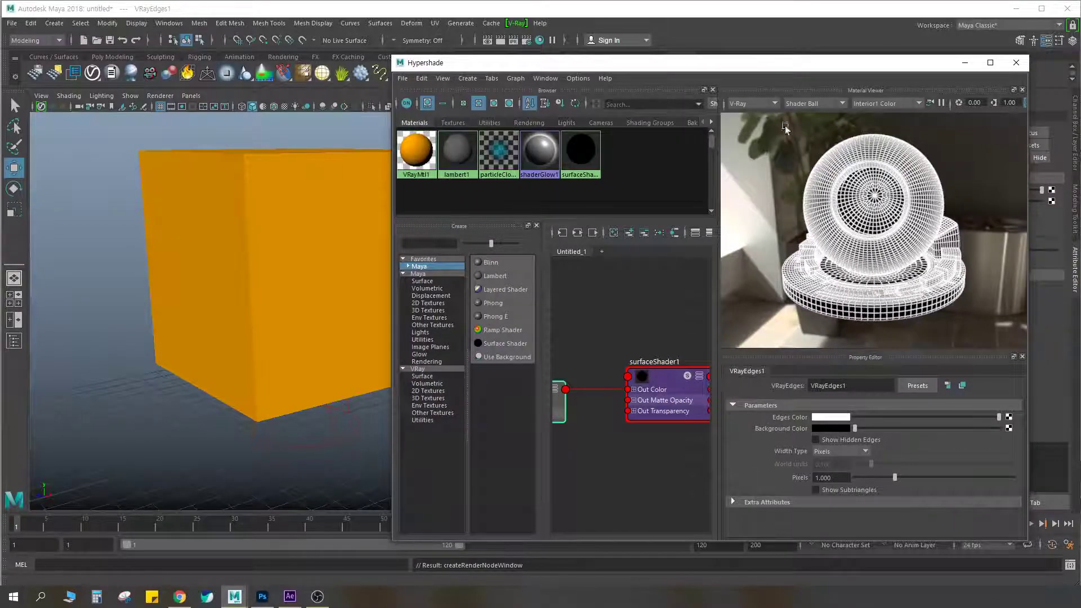
Switch the material viewer's renderer to Hardware, underline the setting in red, clear the mark, and return the renderer to V-Ray
{"action": "left_click", "coordinate": [769, 103]}
{"action": "left_click", "coordinate": [744, 114]}
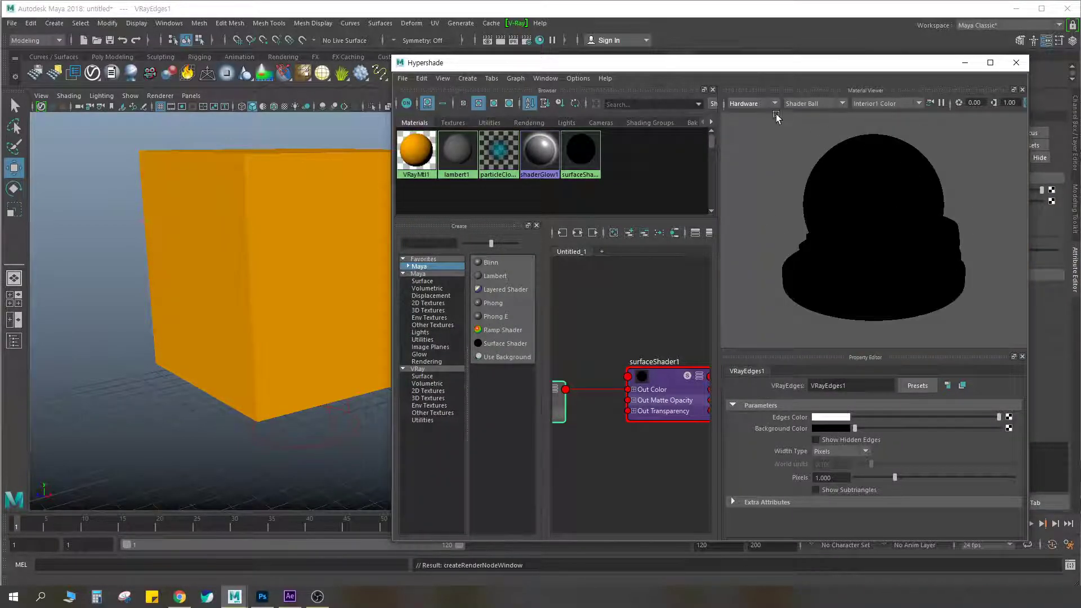
{"action": "key", "text": "ctrl+F2"}
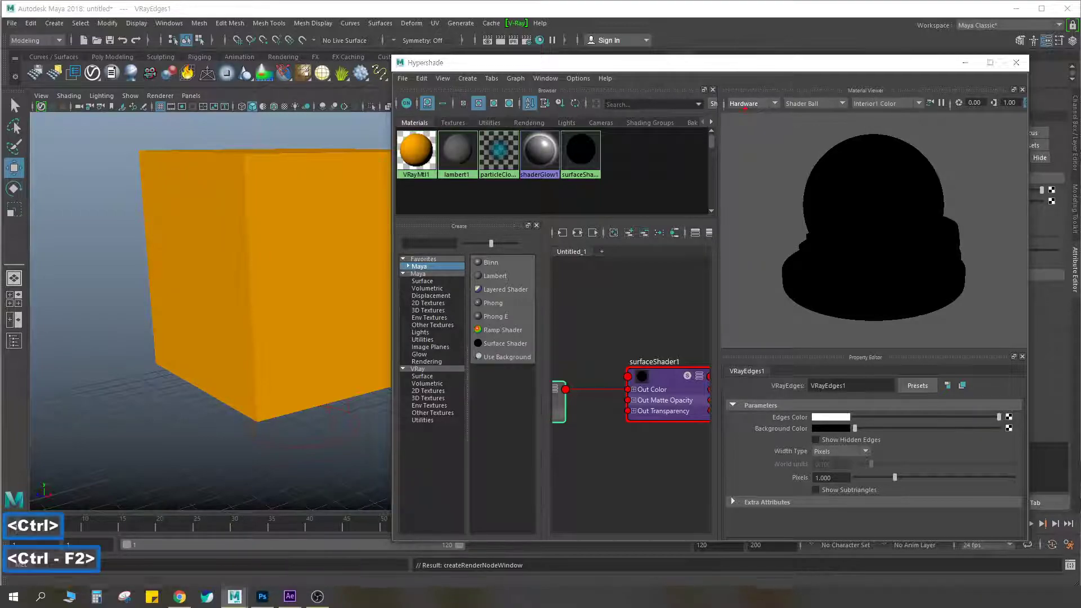
{"action": "key", "text": "Escape"}
{"action": "left_click", "coordinate": [756, 105]}
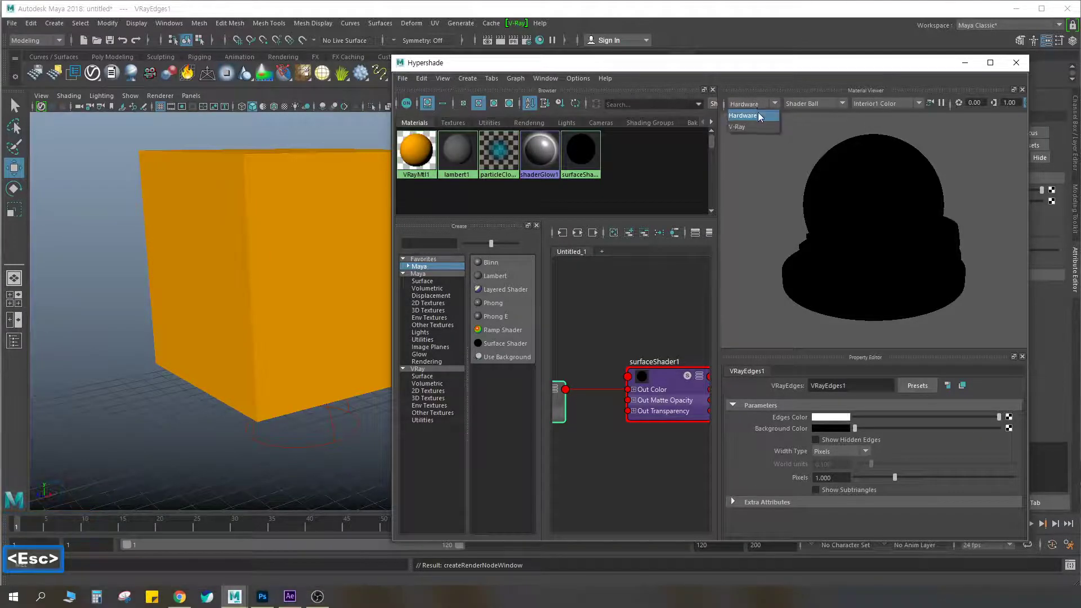
{"action": "left_click", "coordinate": [736, 128]}
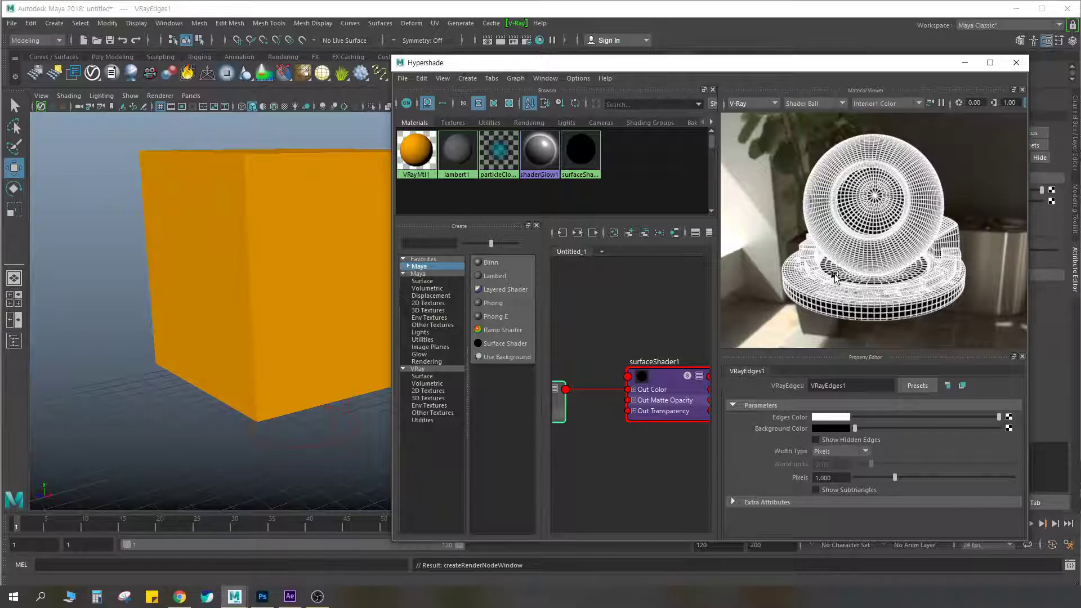
Inspect the shader ball's wireframe up close and reduce the height of the material viewer
{"action": "scroll", "coordinate": [848, 262], "scroll_direction": "up", "scroll_amount": 3}
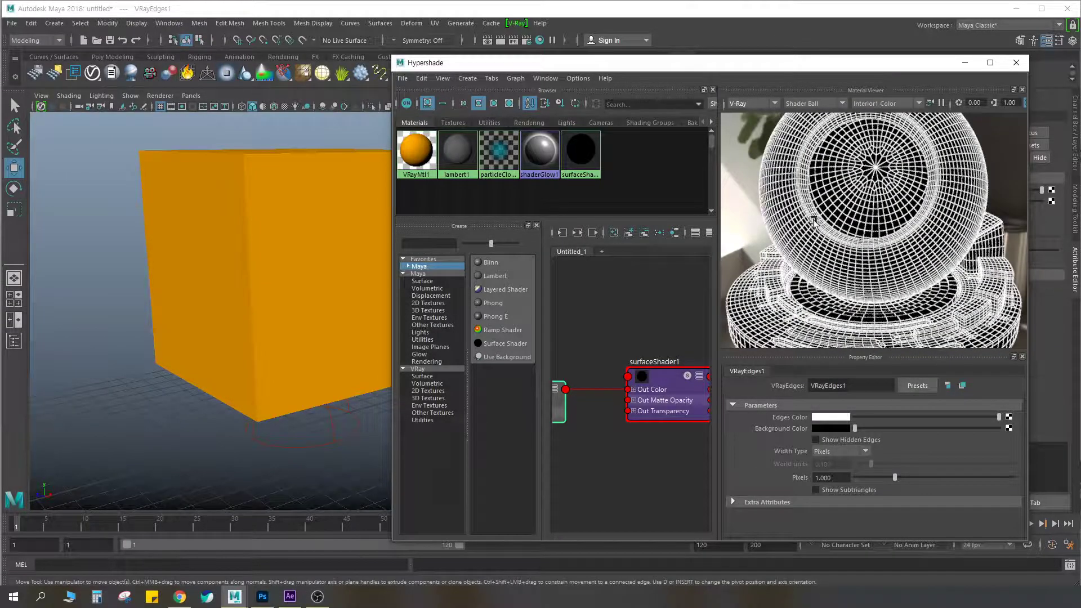
{"action": "scroll", "coordinate": [828, 195], "scroll_direction": "up", "scroll_amount": 3}
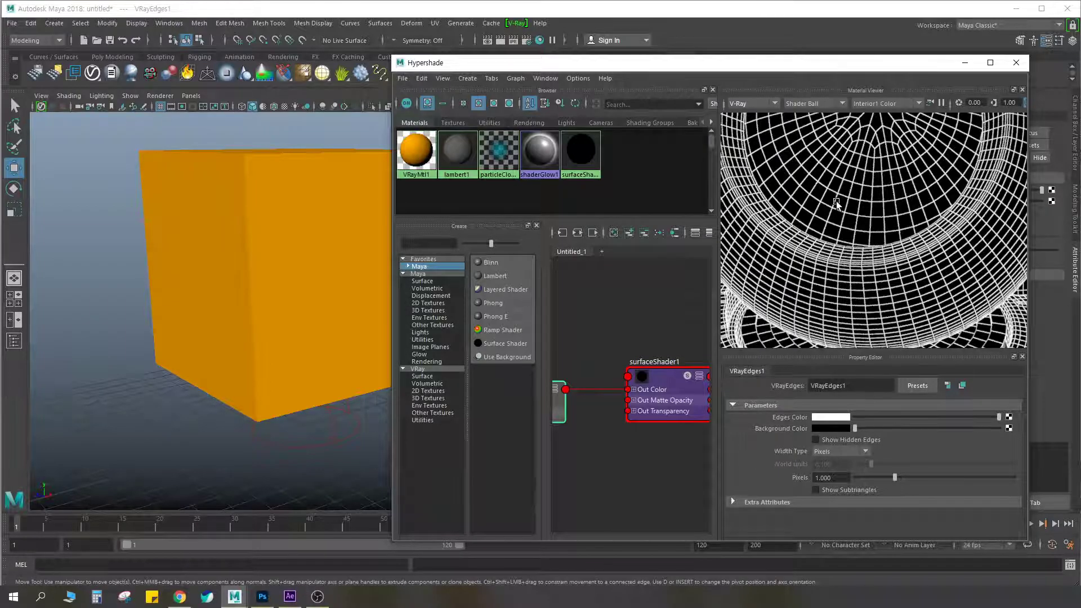
{"action": "scroll", "coordinate": [836, 201], "scroll_direction": "down", "scroll_amount": 5}
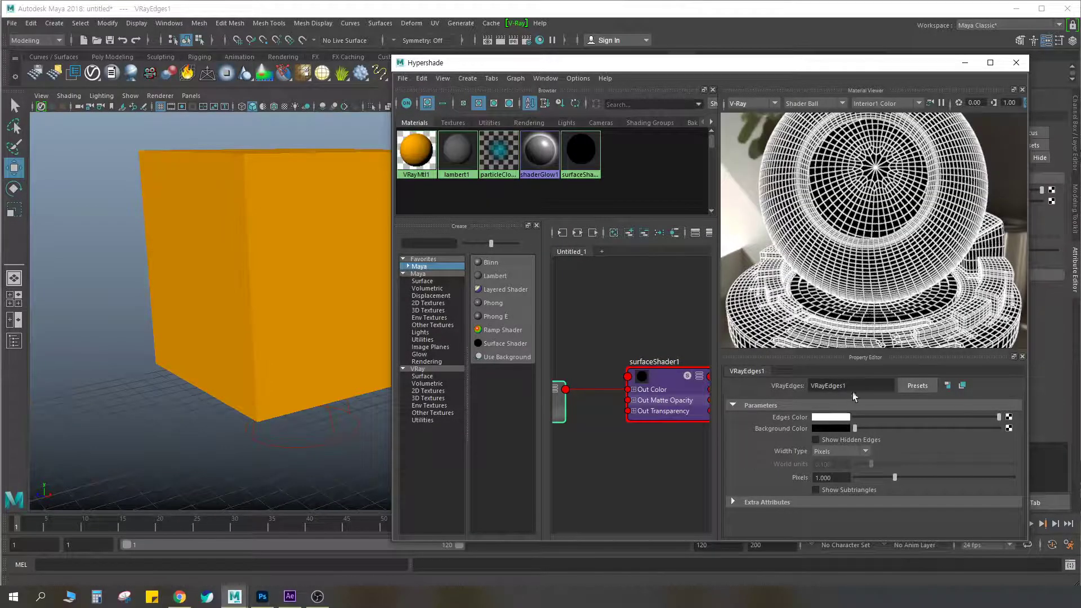
{"action": "key", "text": "ctrl"}
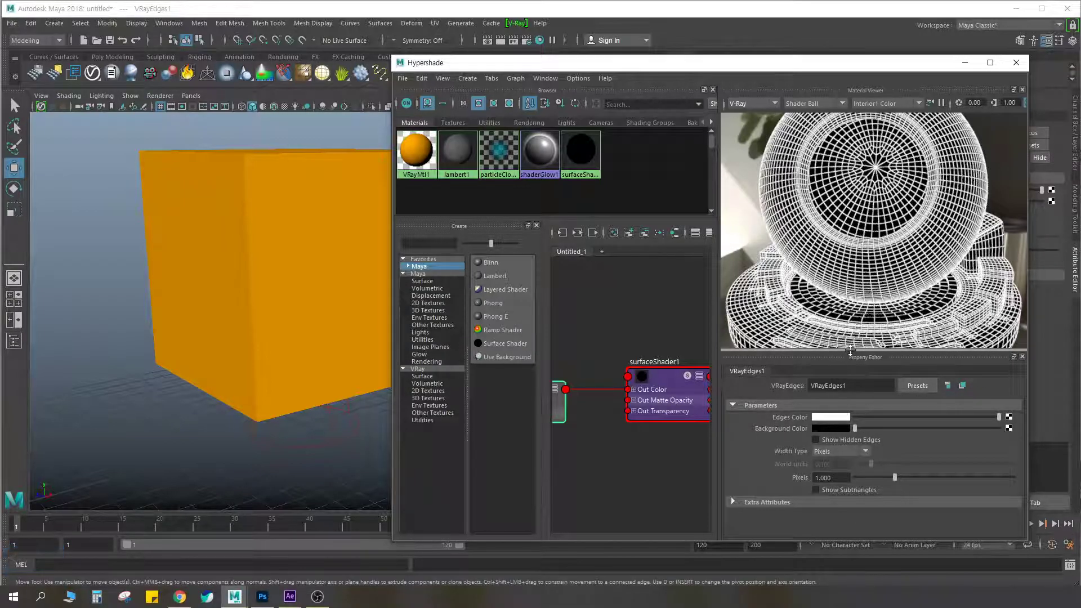
{"action": "left_click_drag", "start_coordinate": [851, 359], "coordinate": [851, 320]}
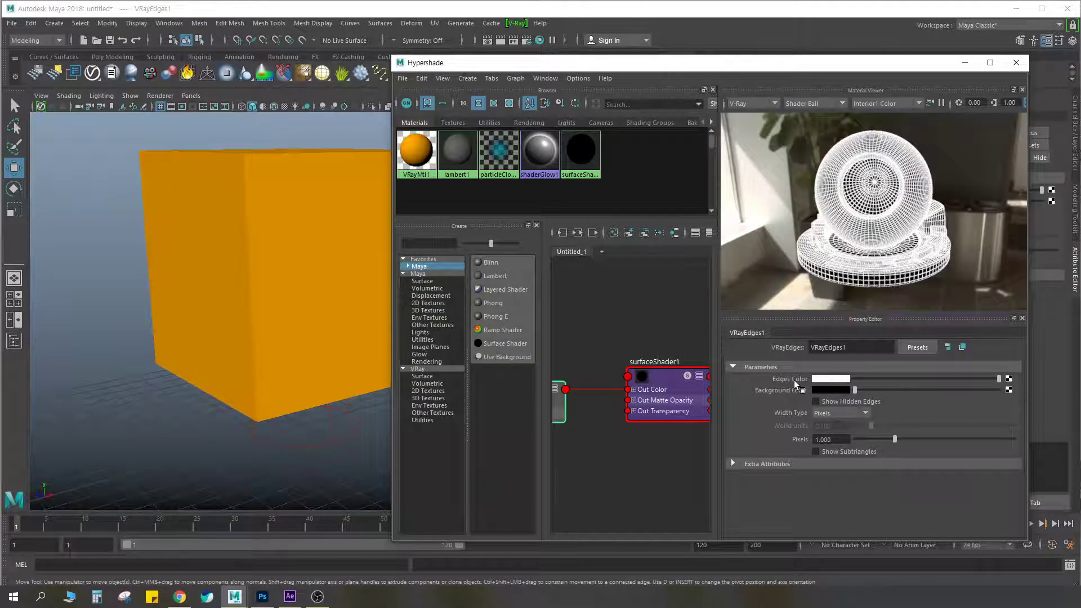
Mark the VRay Edges color parameters in red, circling the Edges Color swatch, and clear the markings
{"action": "key", "text": "ctrl+F2"}
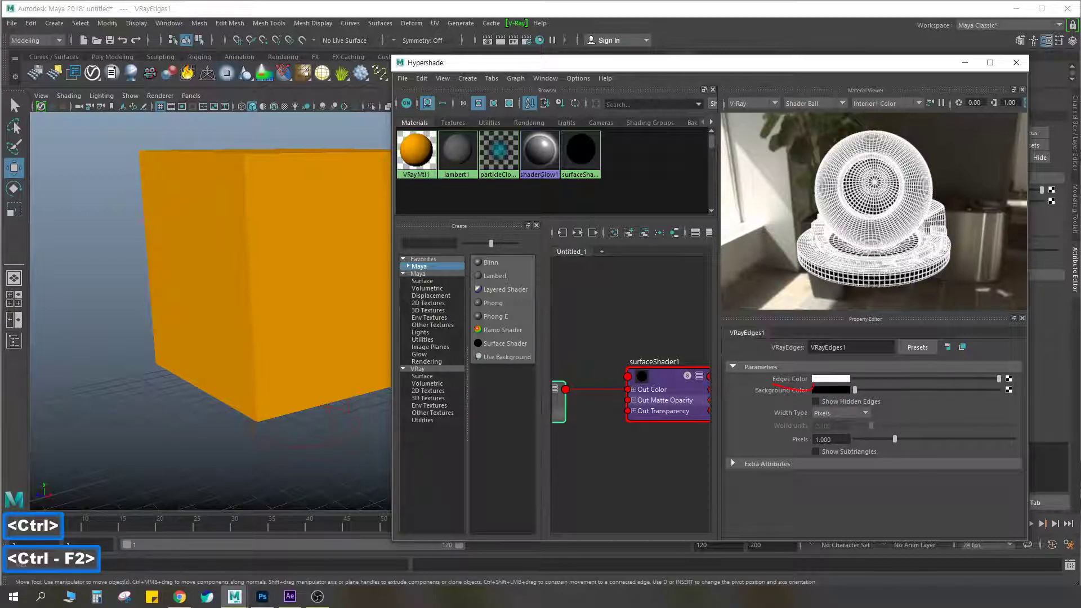
{"action": "left_click_drag", "start_coordinate": [847, 383], "coordinate": [815, 381]}
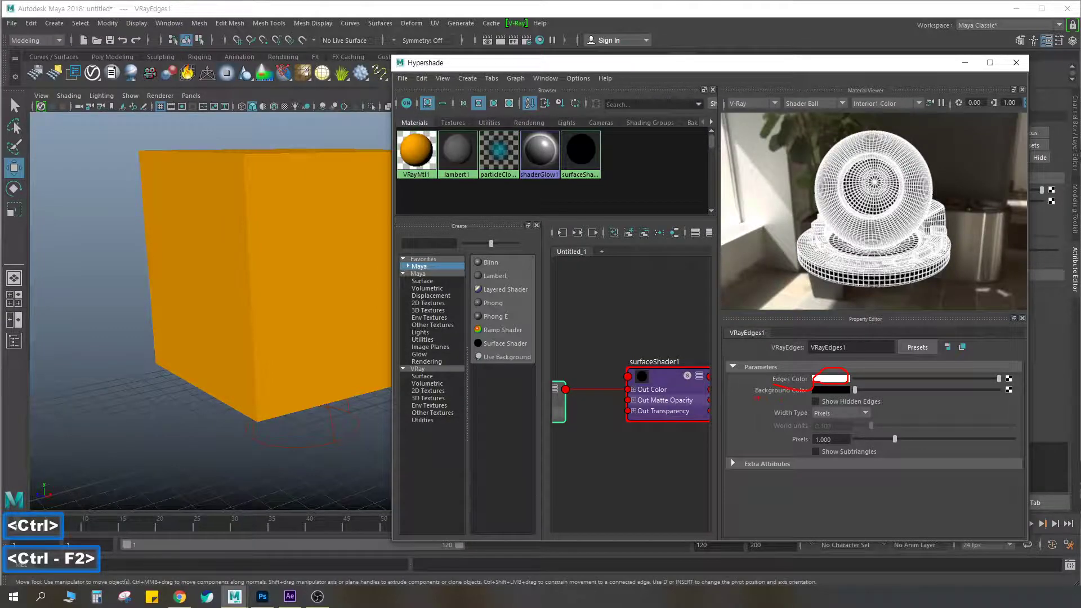
{"action": "key", "text": "Escape"}
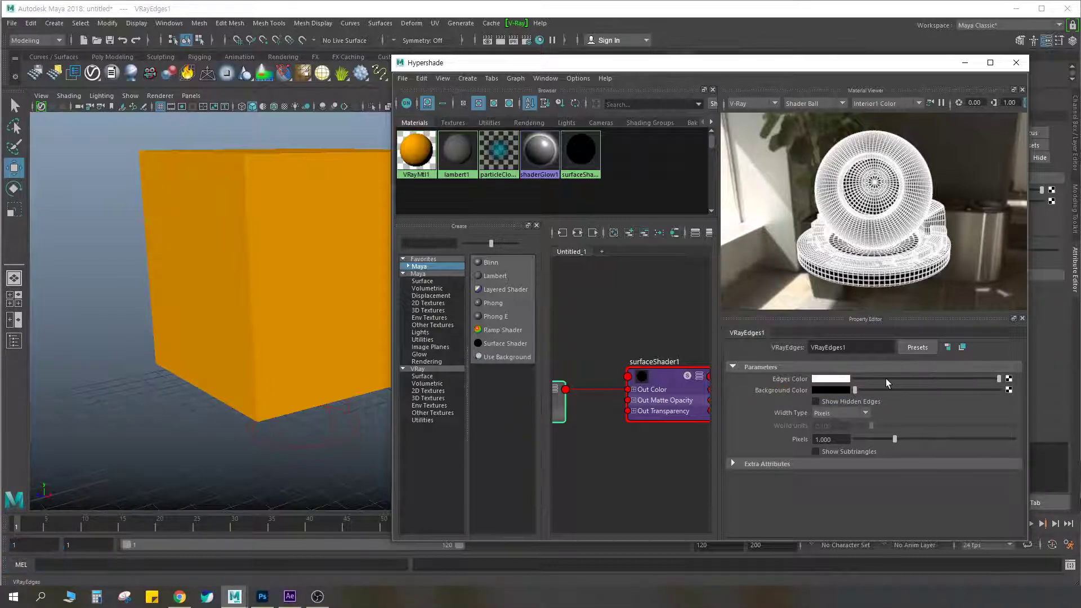
Set the VRay Edges texture's Edges Color to black and Background Color to white, and check the shader ball up close
{"action": "left_click_drag", "start_coordinate": [999, 383], "coordinate": [845, 383]}
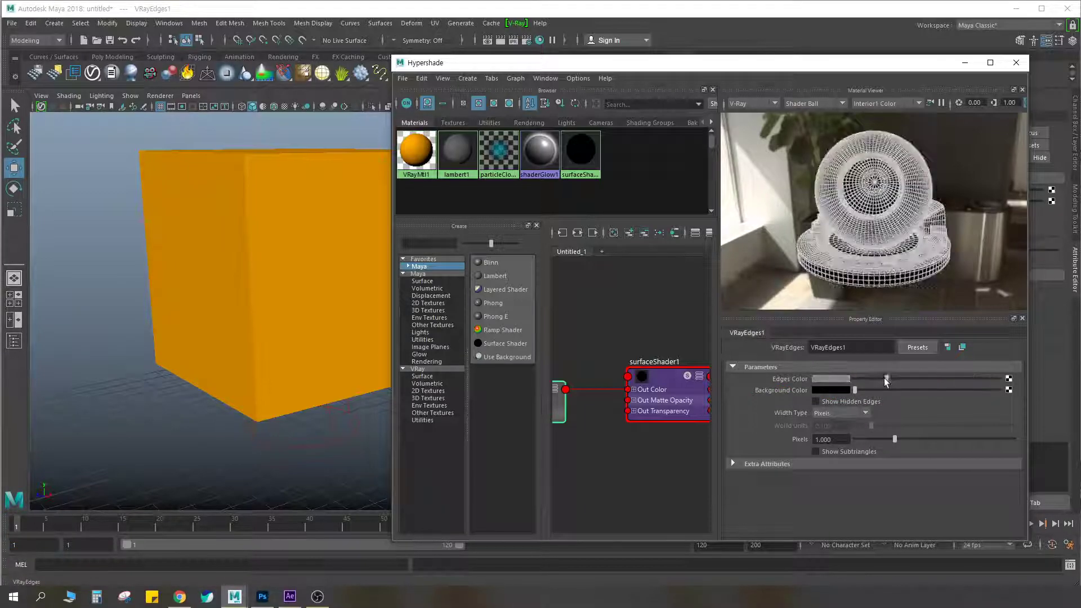
{"action": "left_click_drag", "start_coordinate": [856, 389], "coordinate": [1000, 390]}
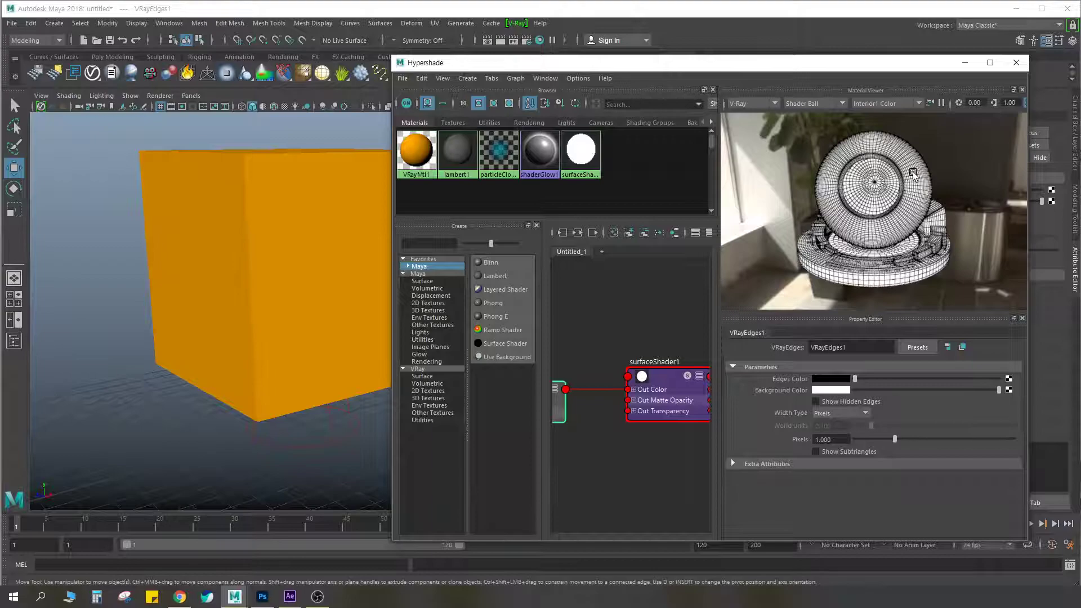
{"action": "scroll", "coordinate": [912, 166], "scroll_direction": "up", "scroll_amount": 3}
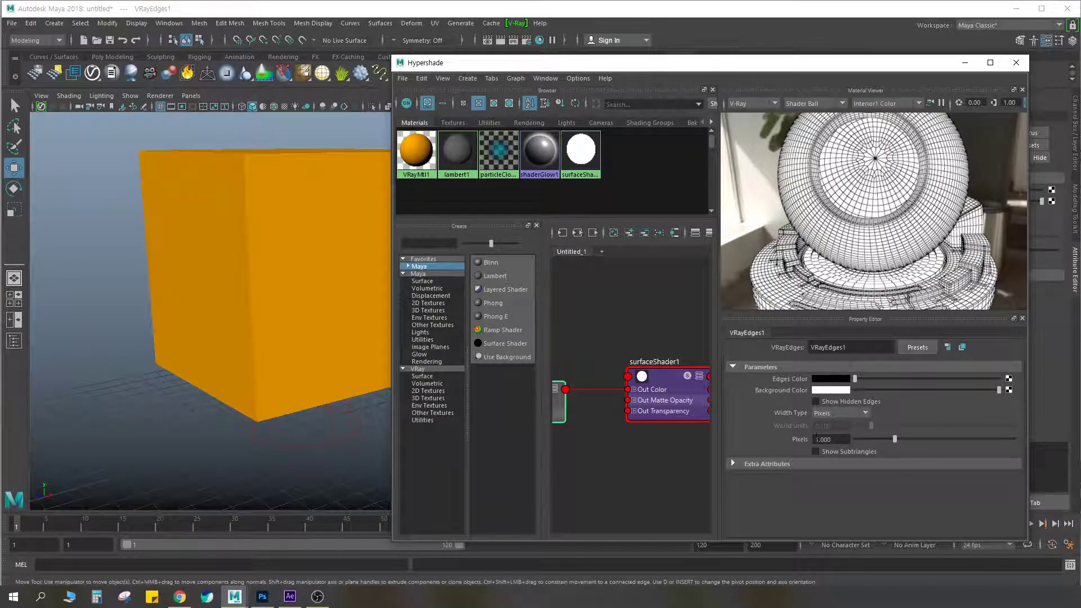
Try VRay Edges widths of 0.7, 0.5, 0.1, 0.5 and 3 pixels on the shader ball
{"action": "left_click_drag", "start_coordinate": [836, 439], "coordinate": [816, 440]}
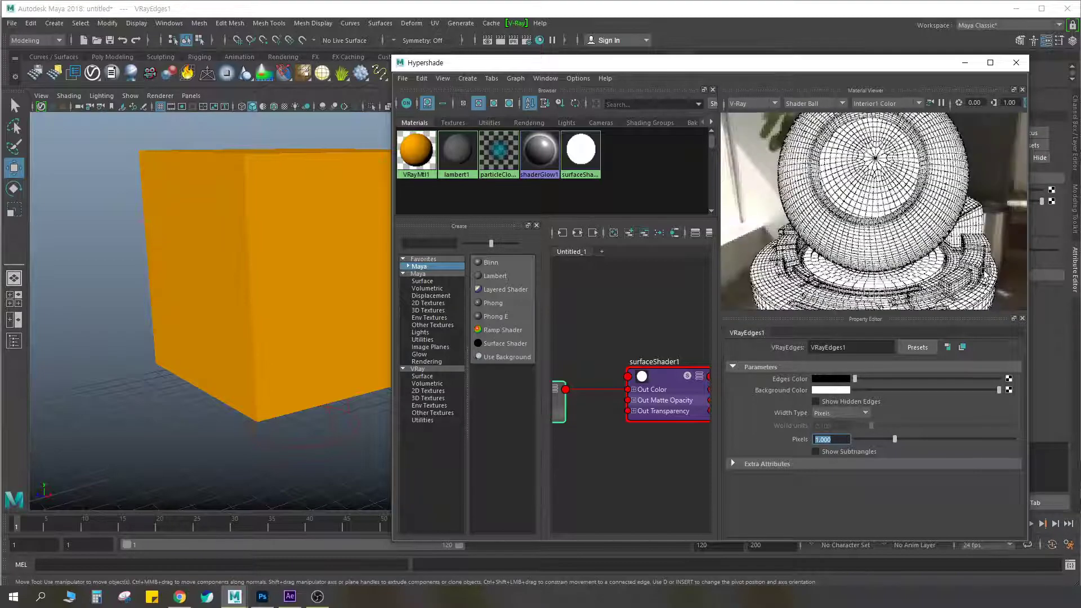
{"action": "key", "text": "BackSpace"}
{"action": "type", "text": ".7"}
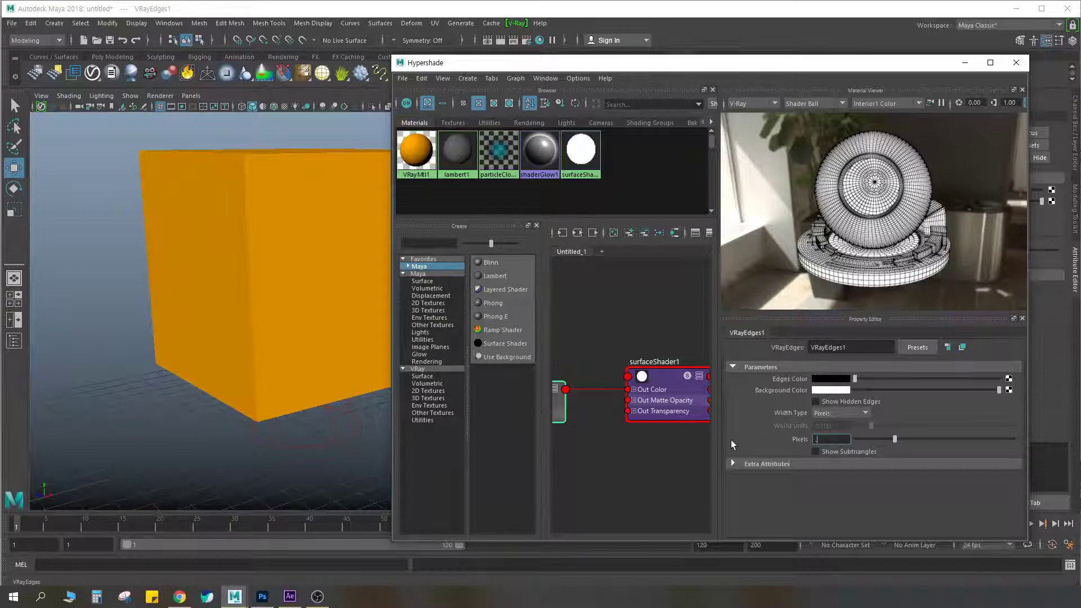
{"action": "key", "text": "Return"}
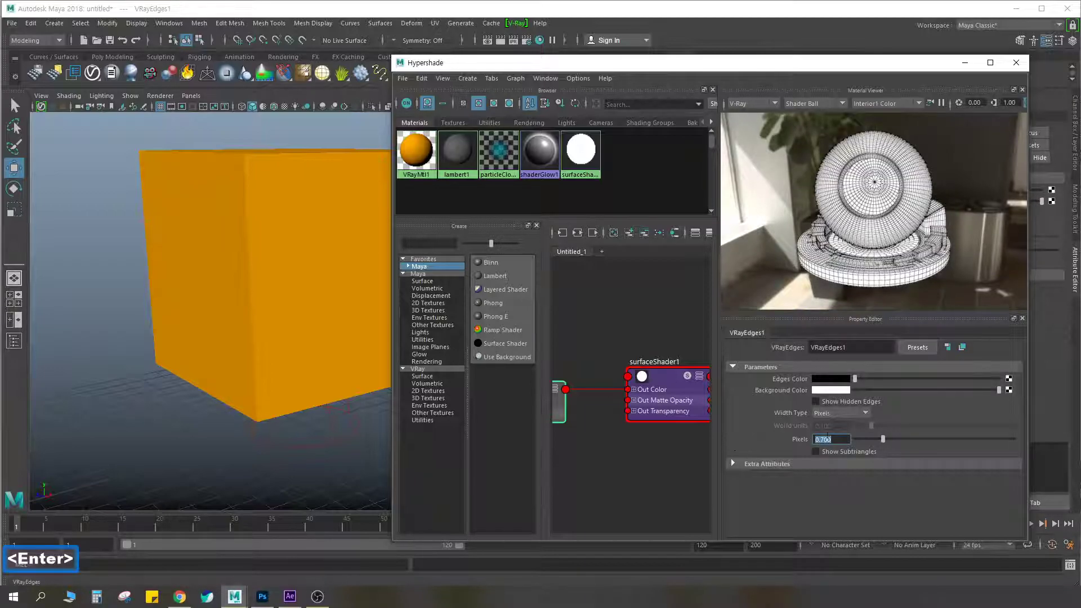
{"action": "type", "text": ".5"}
{"action": "key", "text": "Return"}
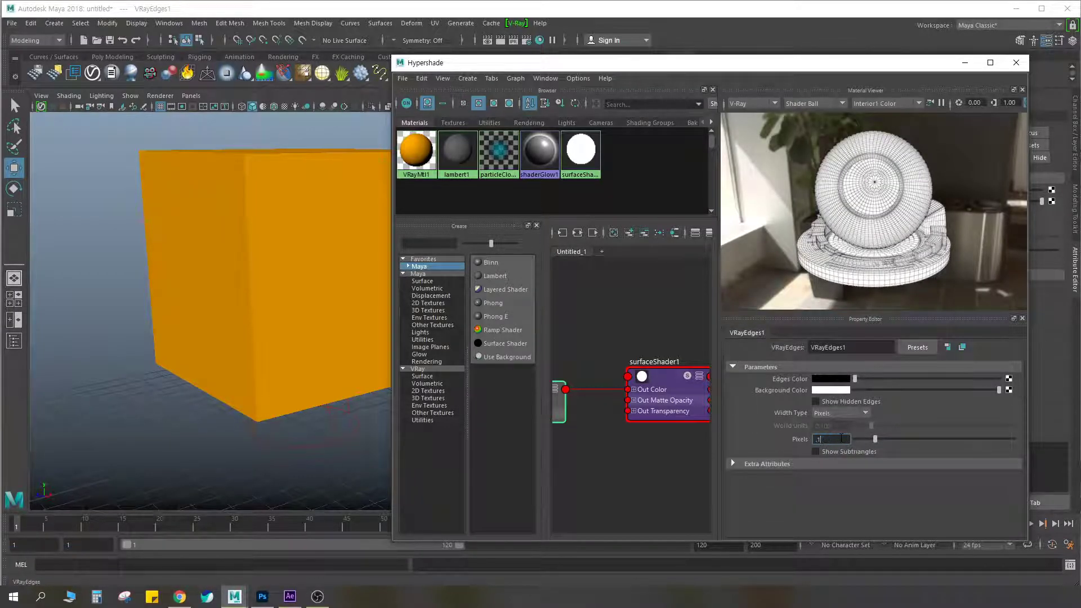
{"action": "key", "text": "Return"}
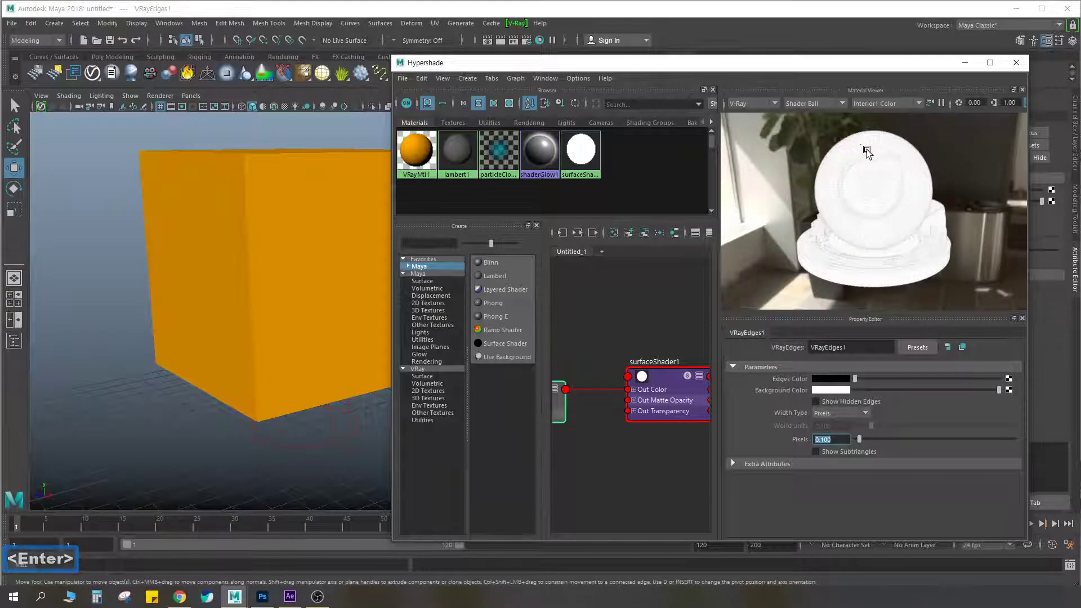
{"action": "type", "text": ".5"}
{"action": "key", "text": "Return"}
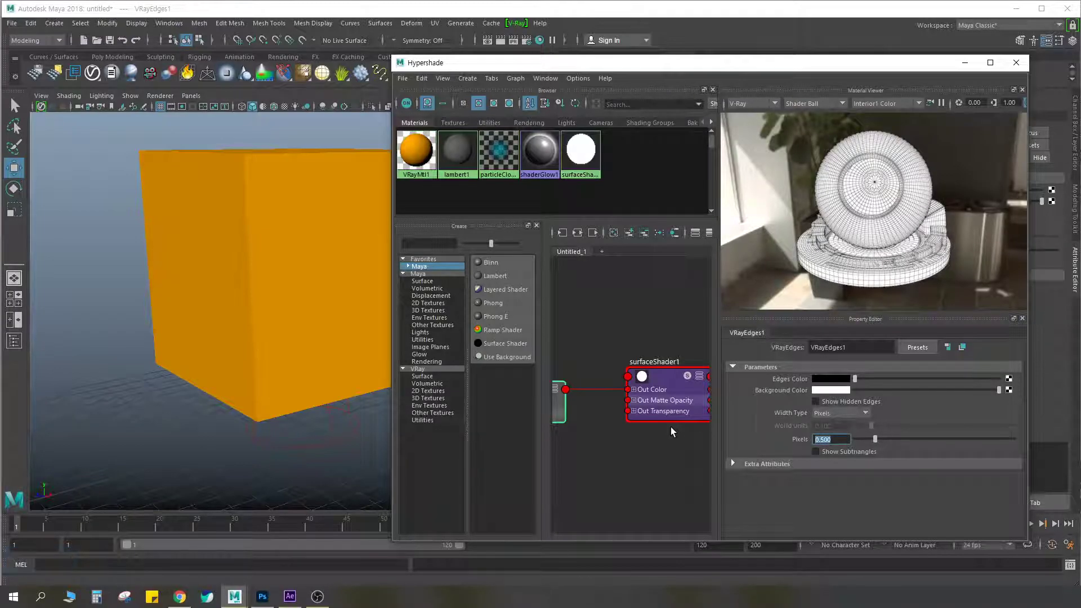
{"action": "type", "text": "3"}
{"action": "key", "text": "Return"}
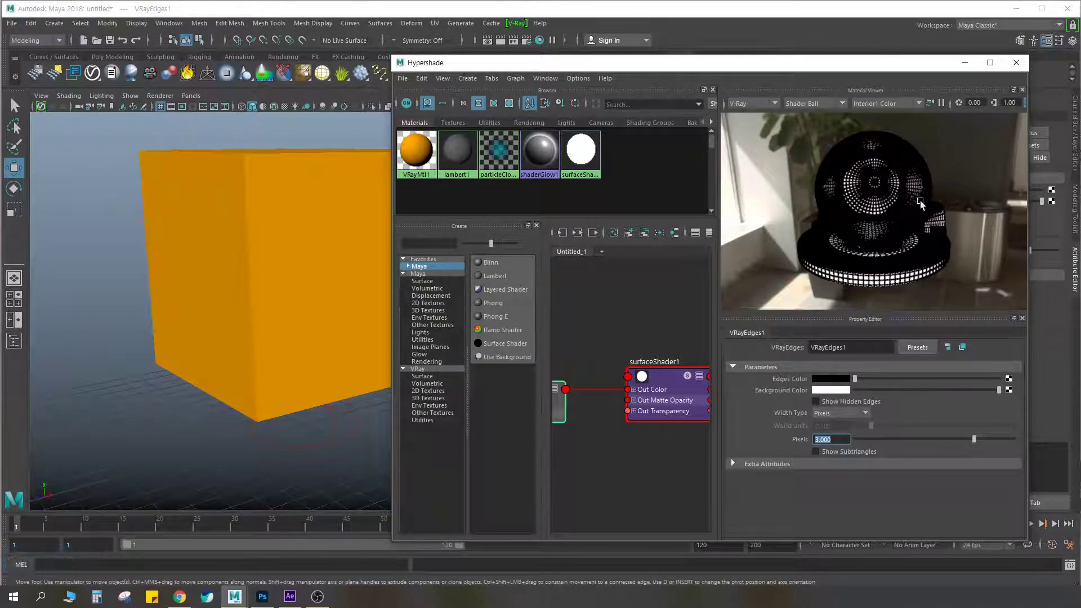
Set the VRay Edges width to 0.5 pixels and move the Hypershade window aside to uncover the whole cube
{"action": "type", "text": "0.5"}
{"action": "key", "text": "Return"}
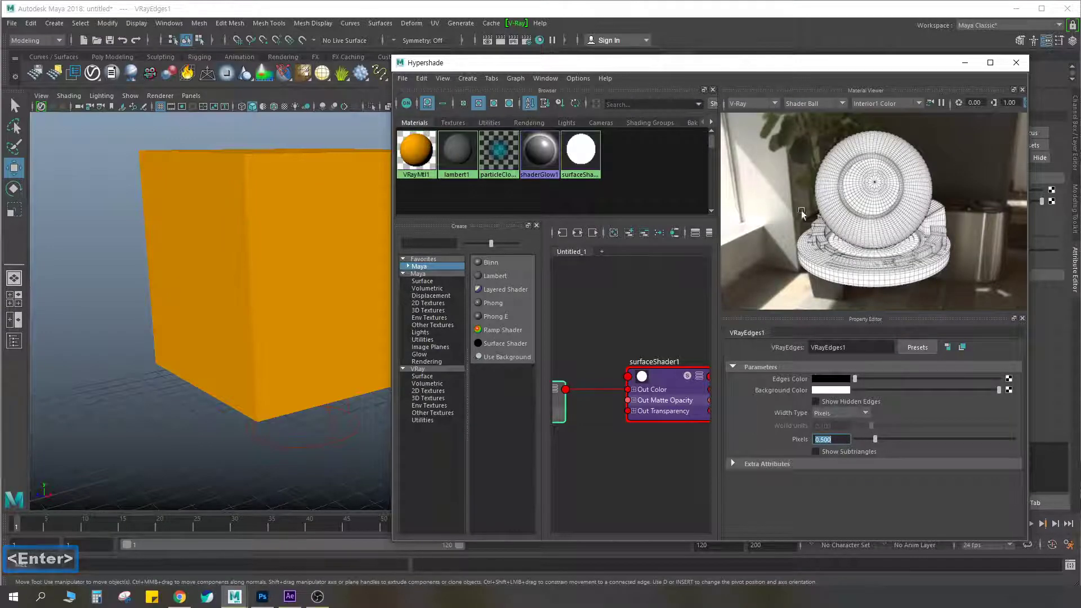
{"action": "left_click_drag", "start_coordinate": [506, 63], "coordinate": [697, 56]}
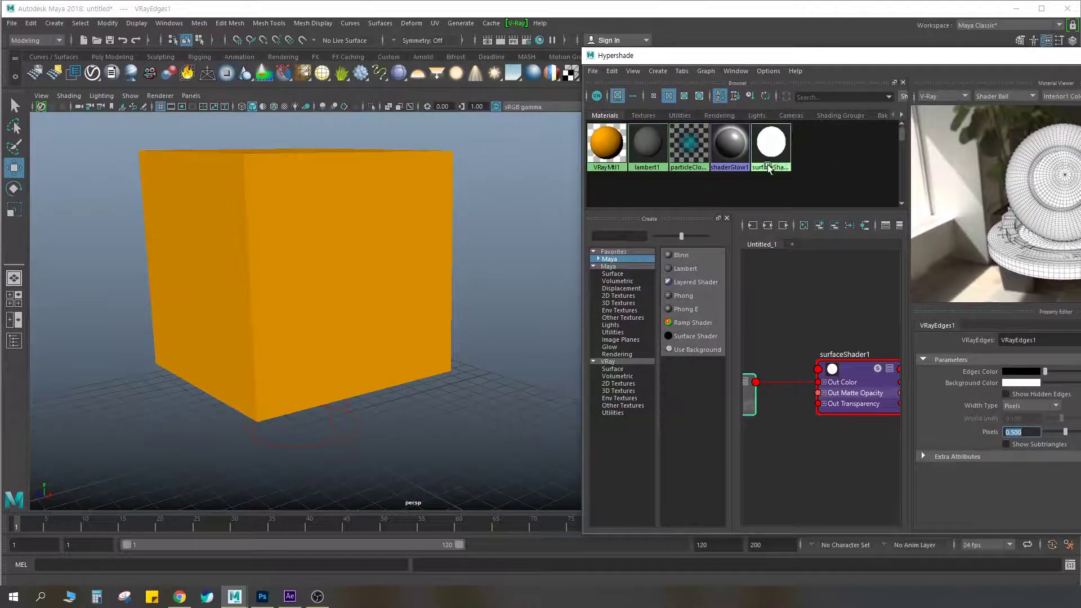
Assign the Surface Shader wireframe material to the cube and leave the cube selected
{"action": "left_click", "coordinate": [354, 228]}
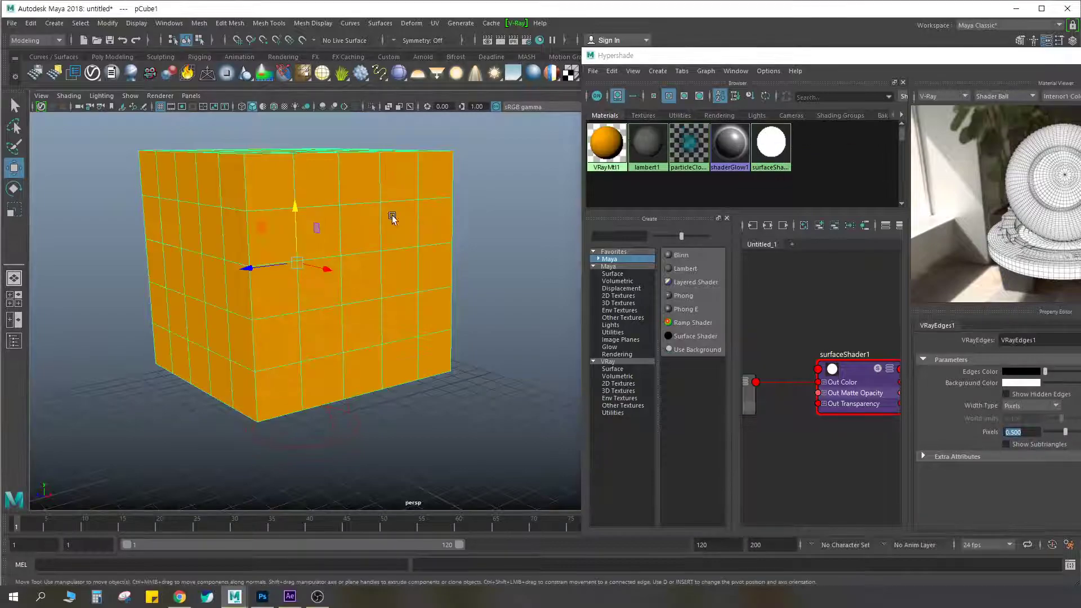
{"action": "right_click", "coordinate": [770, 141]}
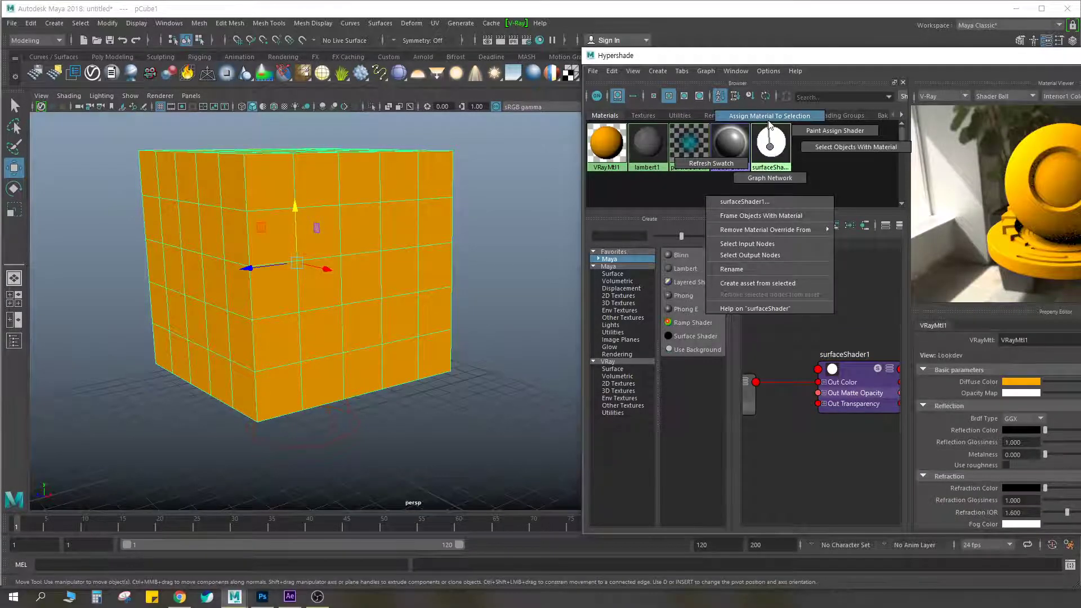
{"action": "left_click", "coordinate": [769, 118]}
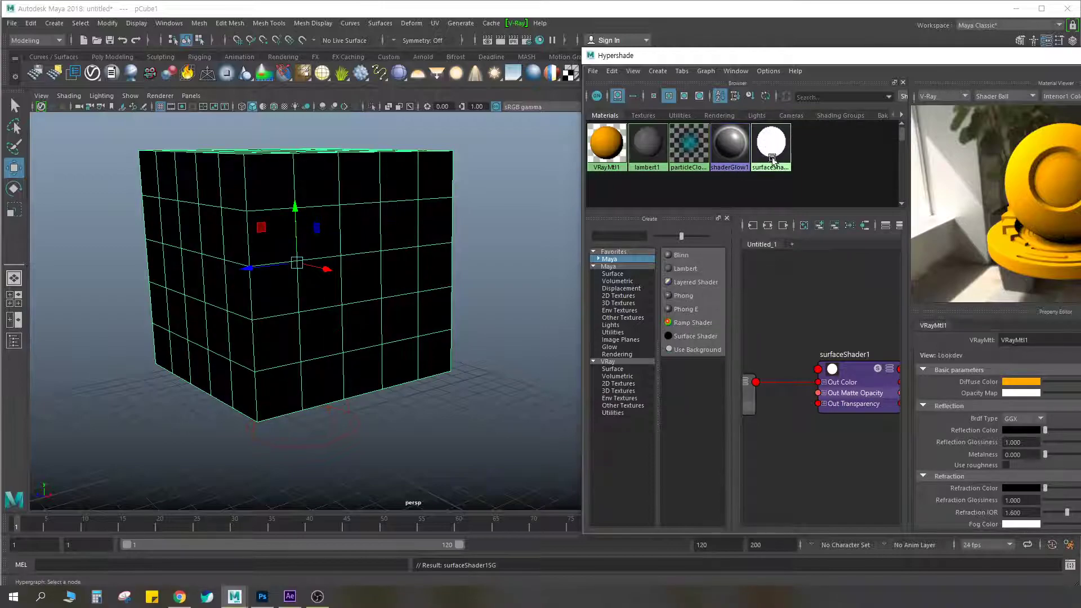
{"action": "right_click", "coordinate": [773, 159]}
{"action": "left_click", "coordinate": [773, 129]}
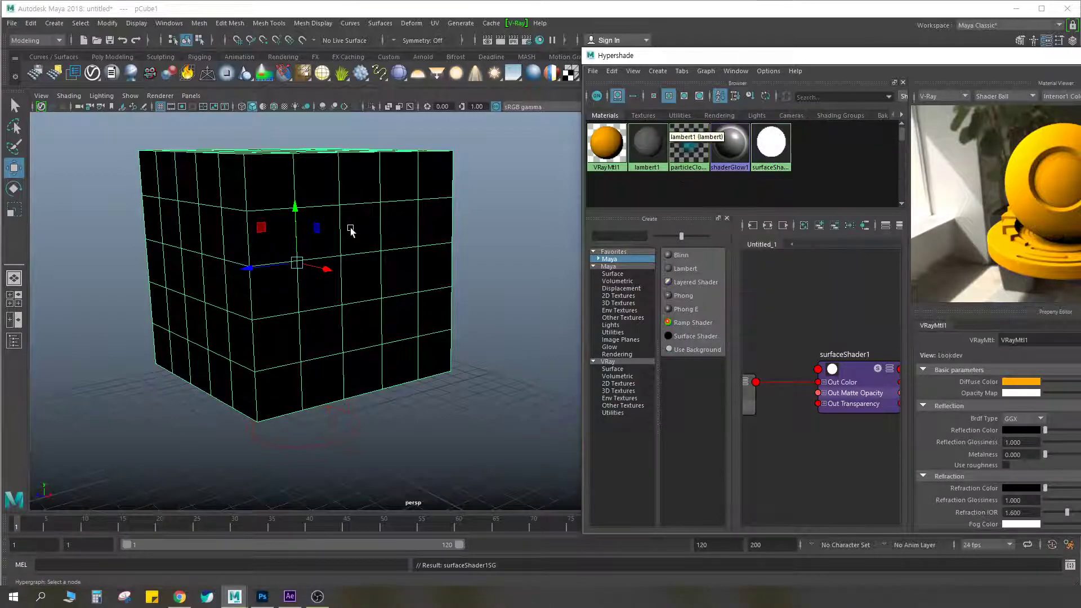
{"action": "left_click", "coordinate": [517, 203]}
{"action": "left_click", "coordinate": [321, 236]}
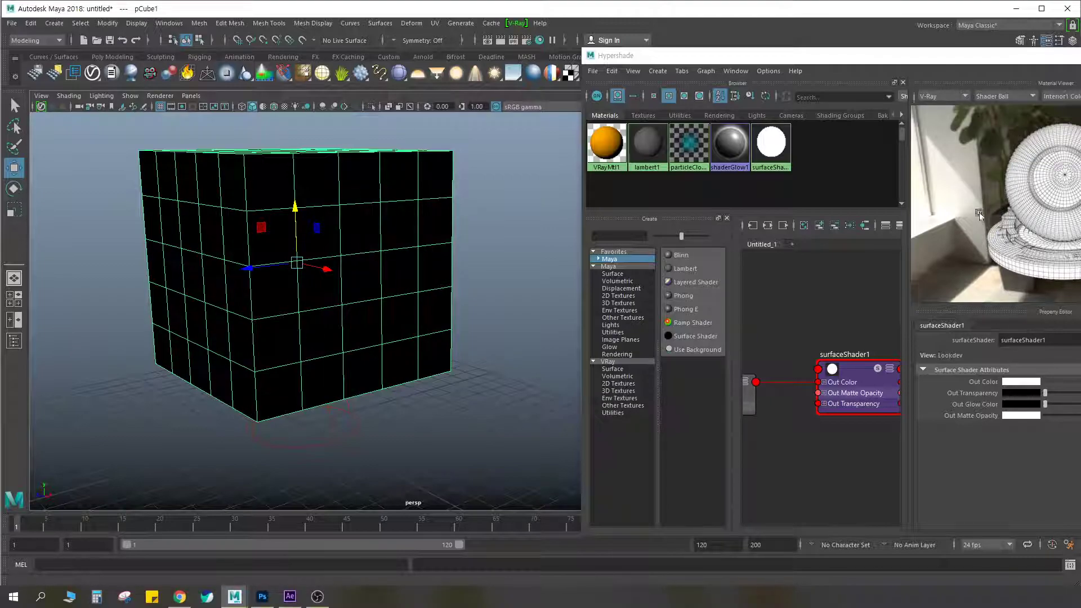
Mark the Surface Shader swatch in red, draw an arrow from it to the cube, and clear the markings
{"action": "key", "text": "ctrl+F2"}
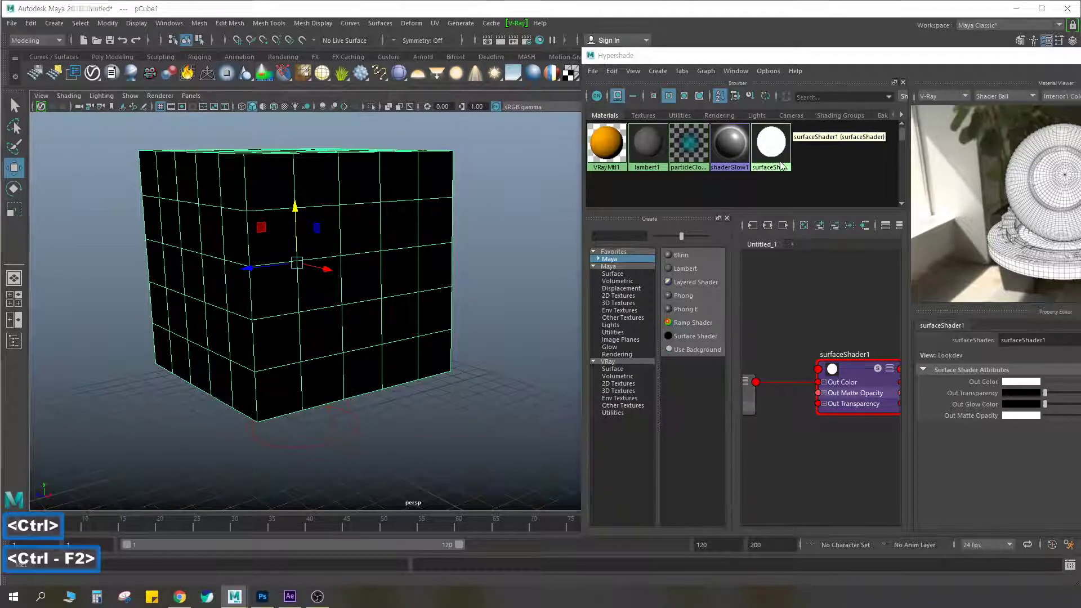
{"action": "left_click", "coordinate": [776, 155], "text": "ctrl"}
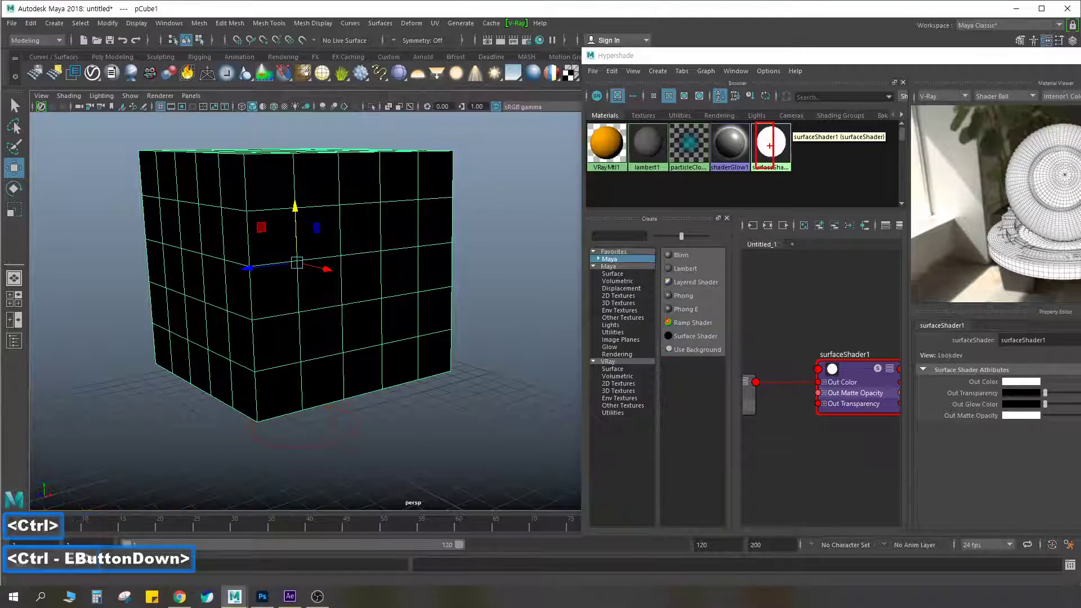
{"action": "left_click_drag", "start_coordinate": [773, 146], "coordinate": [433, 230]}
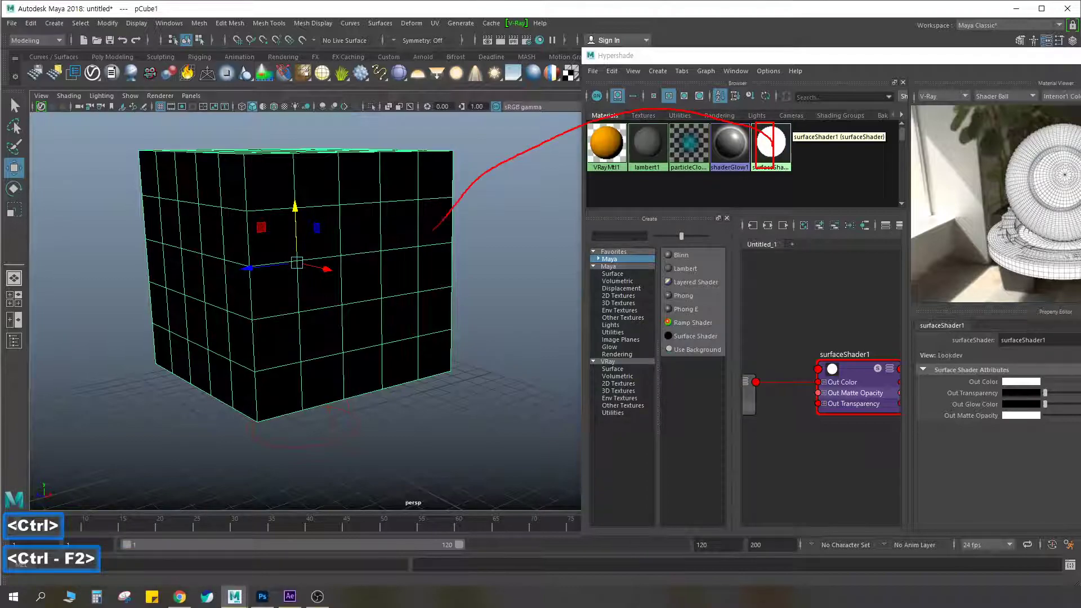
{"action": "key", "text": "Escape"}
Assign the Surface Shader material to the selected cube again, deselect it, and cycle the viewport through wireframe, shaded and textured display
{"action": "right_click", "coordinate": [771, 145]}
{"action": "right_click_drag", "start_coordinate": [771, 145], "coordinate": [776, 116]}
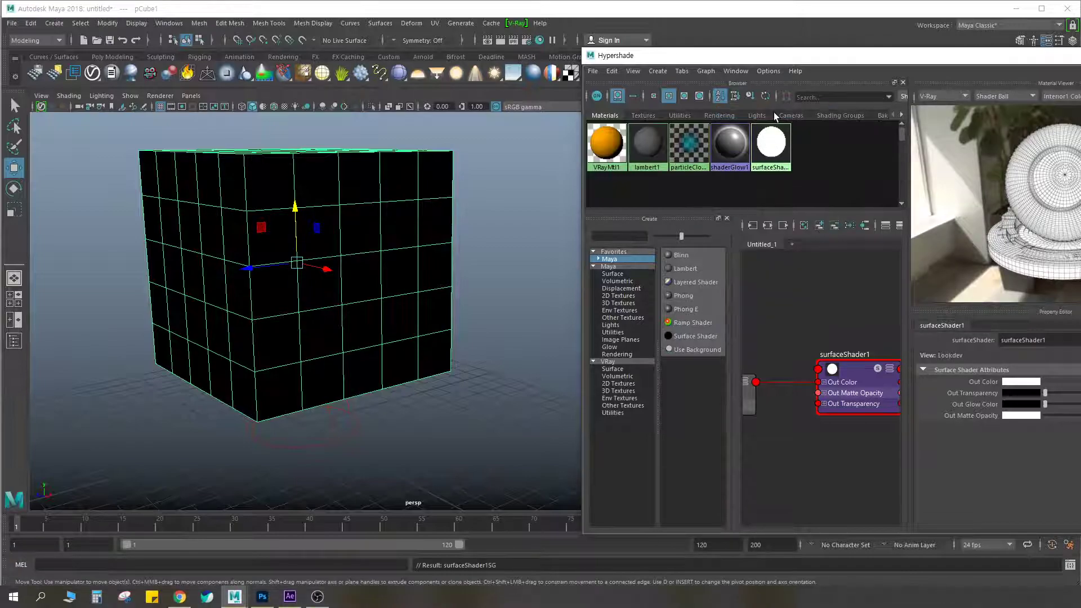
{"action": "left_click", "coordinate": [550, 212]}
{"action": "key", "text": "4"}
{"action": "key", "text": "5"}
{"action": "key", "text": "6"}
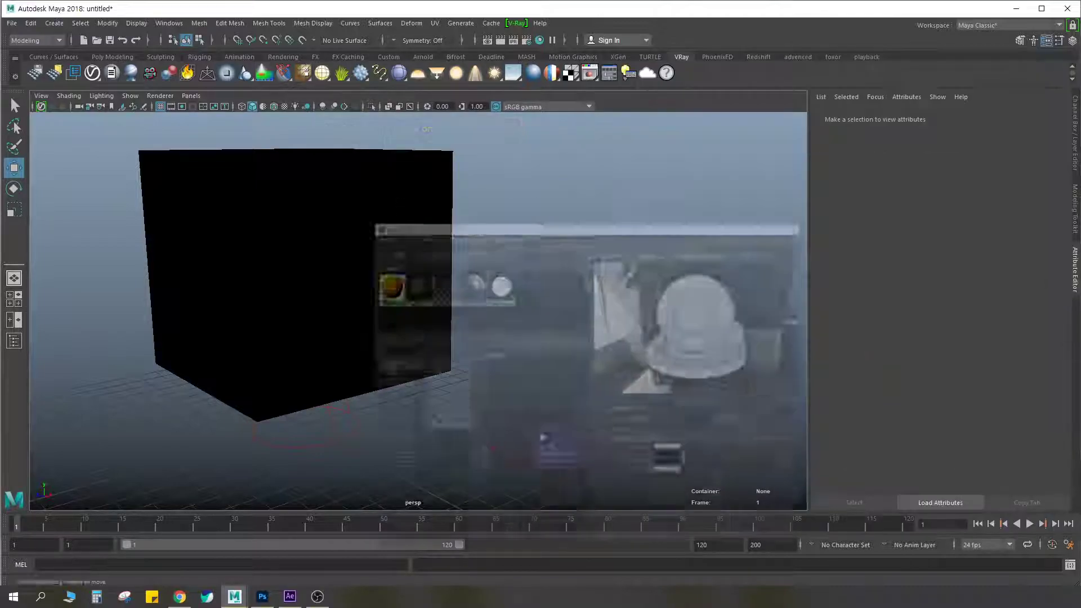
Clear the Hypershade window out of the way and render the whole cube in the V-Ray frame buffer
{"action": "scroll", "coordinate": [499, 253], "scroll_direction": "down", "scroll_amount": 4}
{"action": "middle_click_drag", "start_coordinate": [407, 239], "coordinate": [471, 255], "text": "alt"}
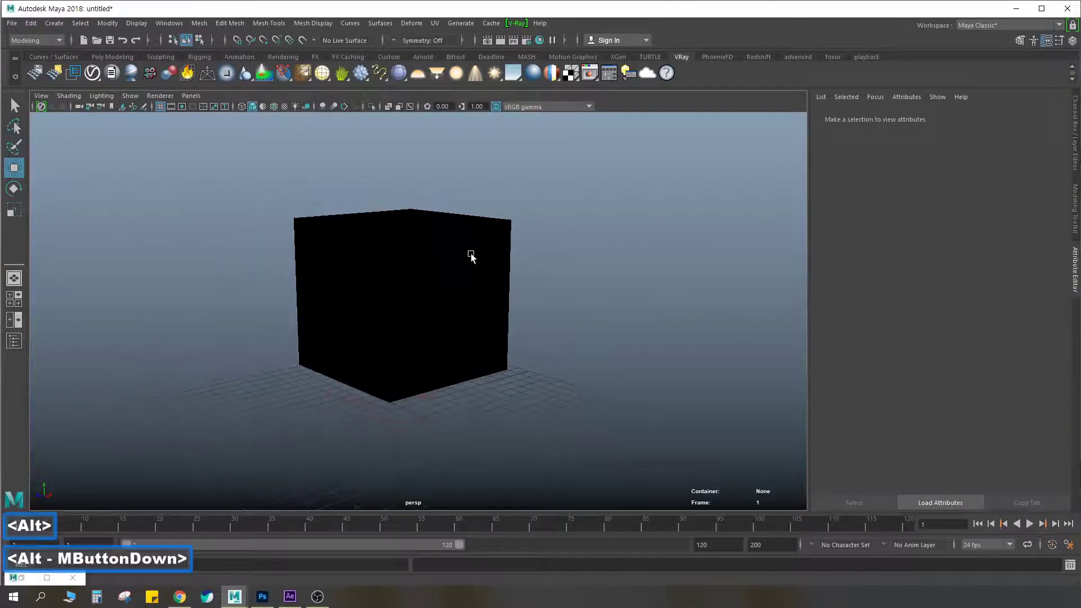
{"action": "scroll", "coordinate": [509, 199], "scroll_direction": "up", "scroll_amount": 2}
{"action": "scroll", "coordinate": [509, 198], "scroll_direction": "up", "scroll_amount": 1}
{"action": "left_click", "coordinate": [500, 39]}
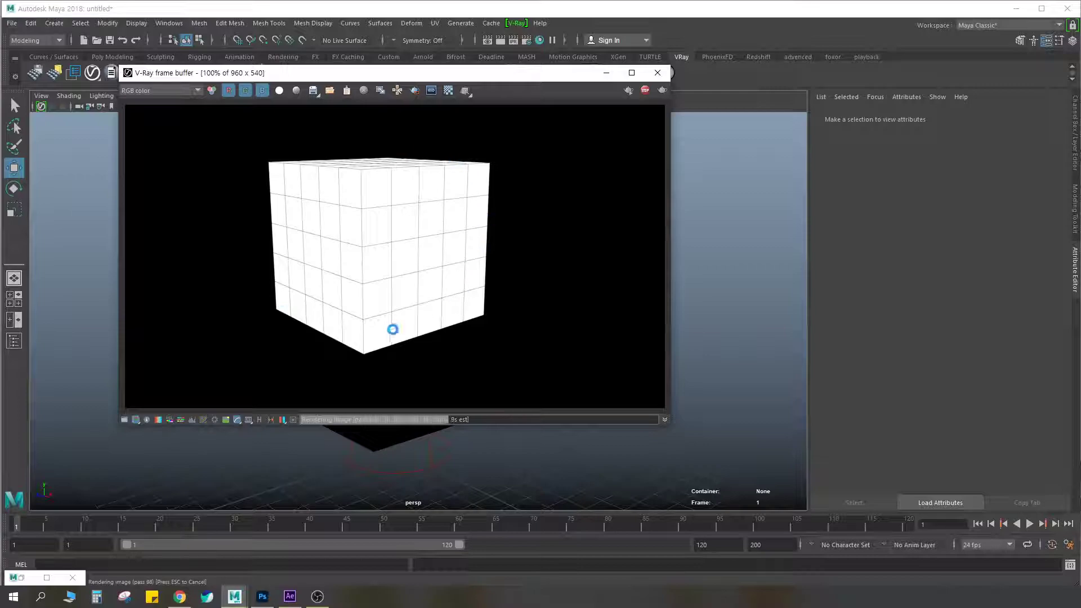
Circle the RGB color channel and the rendered wireframe cube in red, and clear the markings
{"action": "key", "text": "ctrl+F2"}
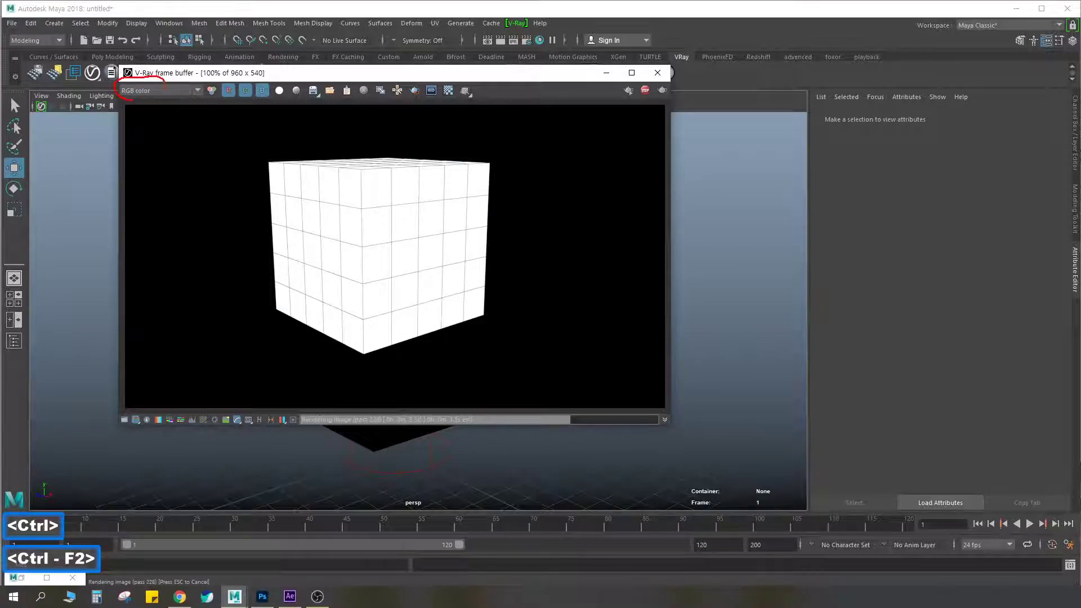
{"action": "mouse_move", "coordinate": [429, 349]}
{"action": "left_mouse_down"}
{"action": "mouse_move", "coordinate": [248, 205]}
{"action": "mouse_move", "coordinate": [500, 180]}
{"action": "mouse_move", "coordinate": [420, 345]}
{"action": "left_mouse_up"}
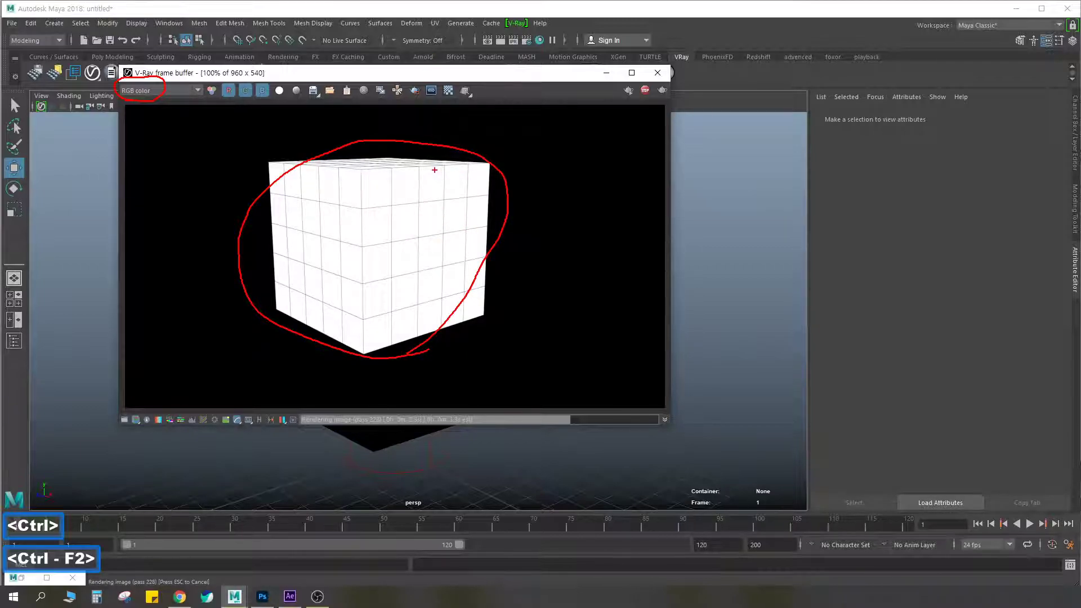
{"action": "mouse_move", "coordinate": [445, 339]}
{"action": "left_mouse_down"}
{"action": "mouse_move", "coordinate": [272, 169]}
{"action": "mouse_move", "coordinate": [416, 372]}
{"action": "mouse_move", "coordinate": [534, 231]}
{"action": "mouse_move", "coordinate": [435, 343]}
{"action": "left_mouse_up"}
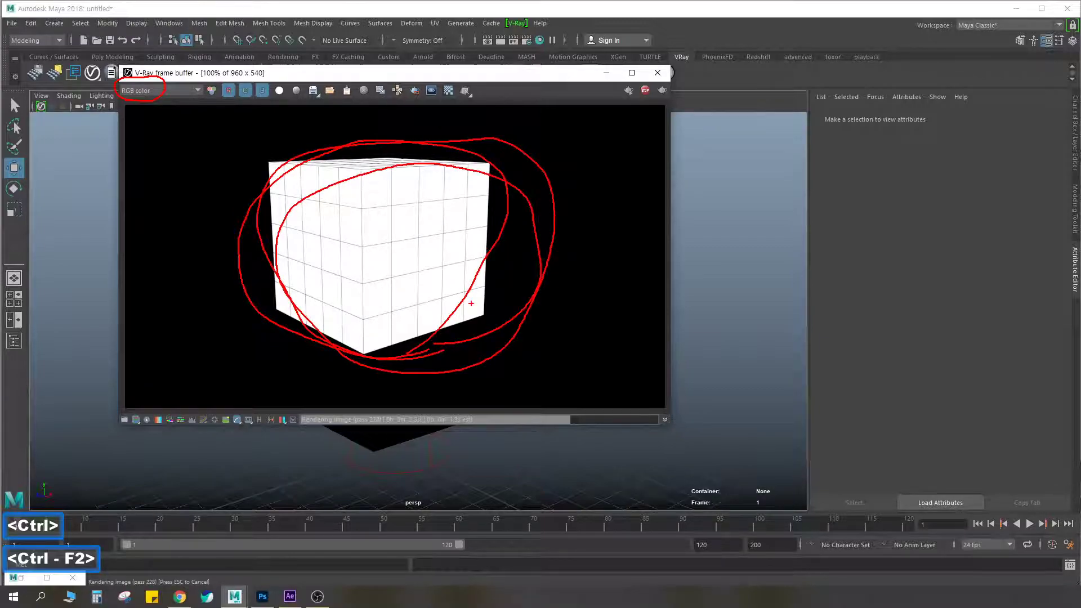
{"action": "key", "text": "Escape"}
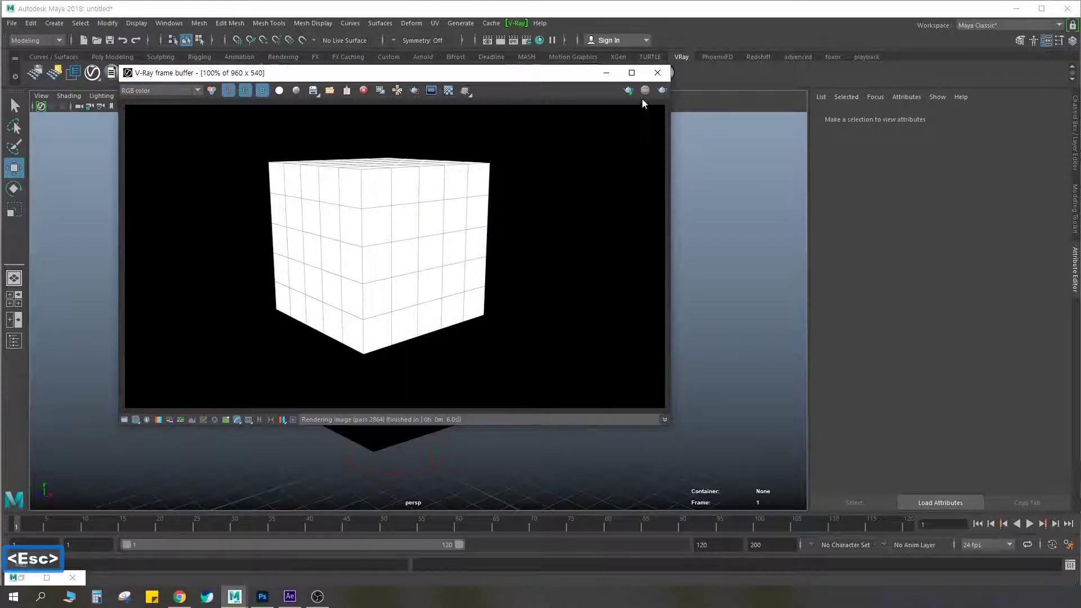
Check the render channels available in the V-Ray frame buffer, keep RGB color, and close the frame buffer
{"action": "left_click", "coordinate": [156, 91]}
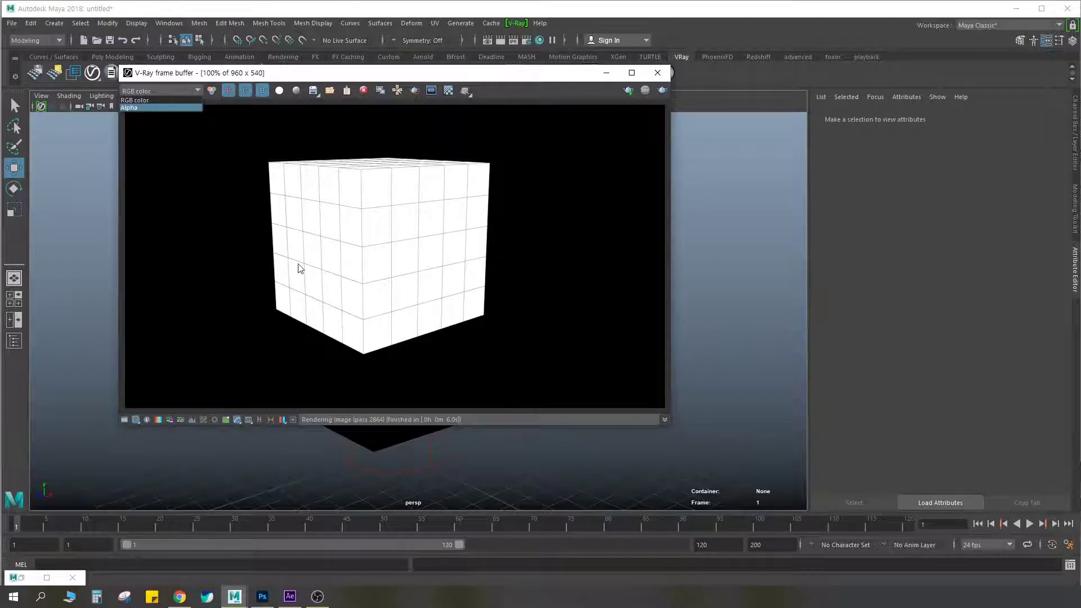
{"action": "left_click", "coordinate": [130, 102]}
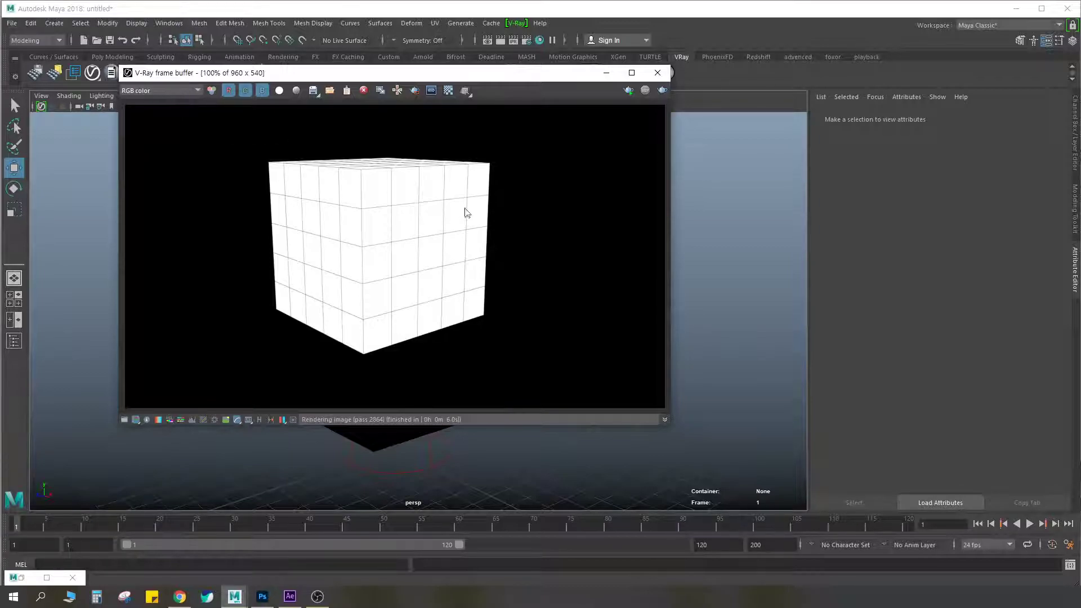
{"action": "left_click", "coordinate": [657, 72]}
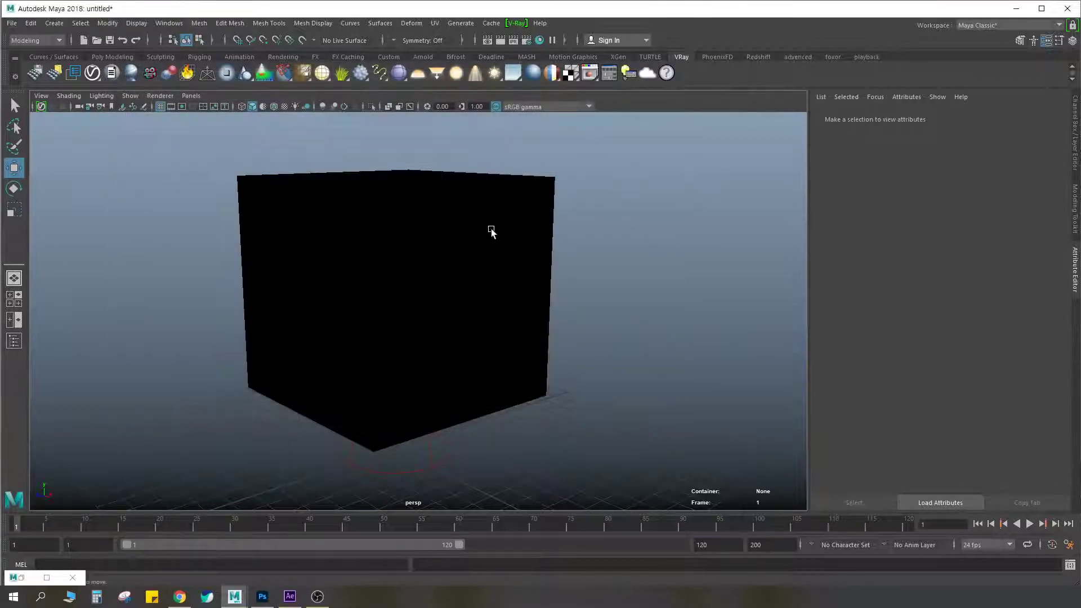
Bring back the Hypershade, assign the orange VRayMtl1 material to the cube, and deselect it
{"action": "left_click", "coordinate": [506, 228]}
{"action": "left_click", "coordinate": [540, 40]}
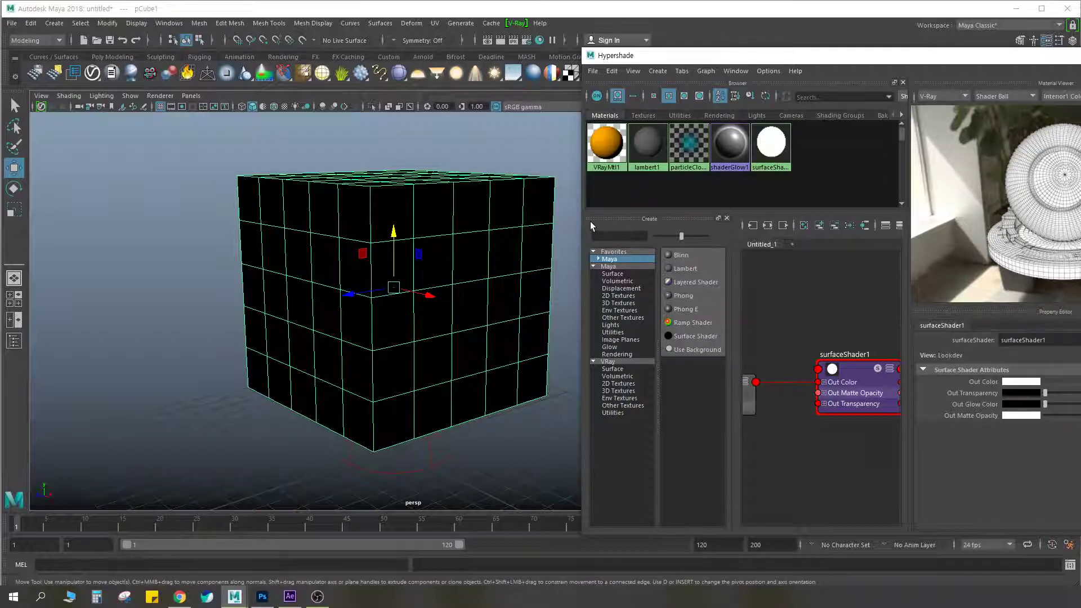
{"action": "left_click", "coordinate": [613, 144]}
{"action": "right_click_drag", "start_coordinate": [604, 144], "coordinate": [601, 113]}
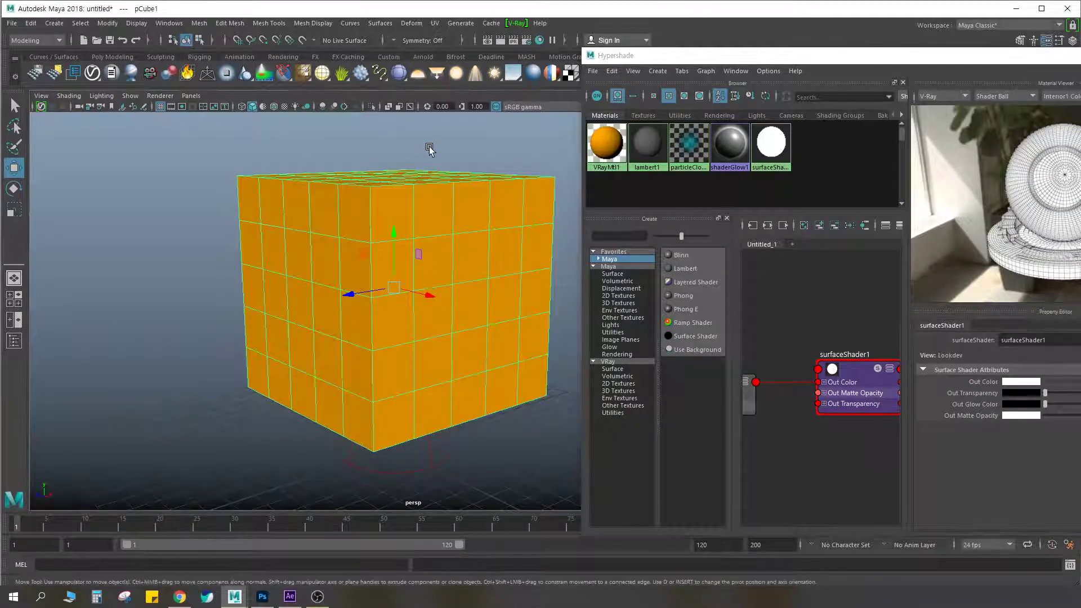
{"action": "left_click", "coordinate": [429, 150]}
Switch the cube's material back to the Surface Shader and select that material in the Hypershade
{"action": "left_click", "coordinate": [774, 149]}
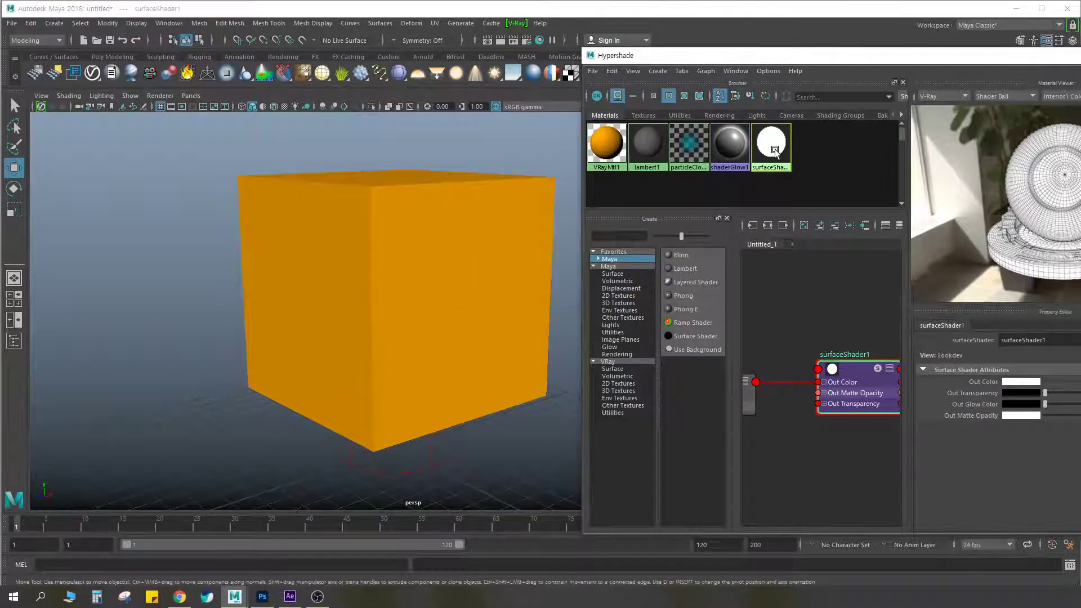
{"action": "left_click", "coordinate": [439, 231]}
{"action": "right_click_drag", "start_coordinate": [775, 144], "coordinate": [782, 116]}
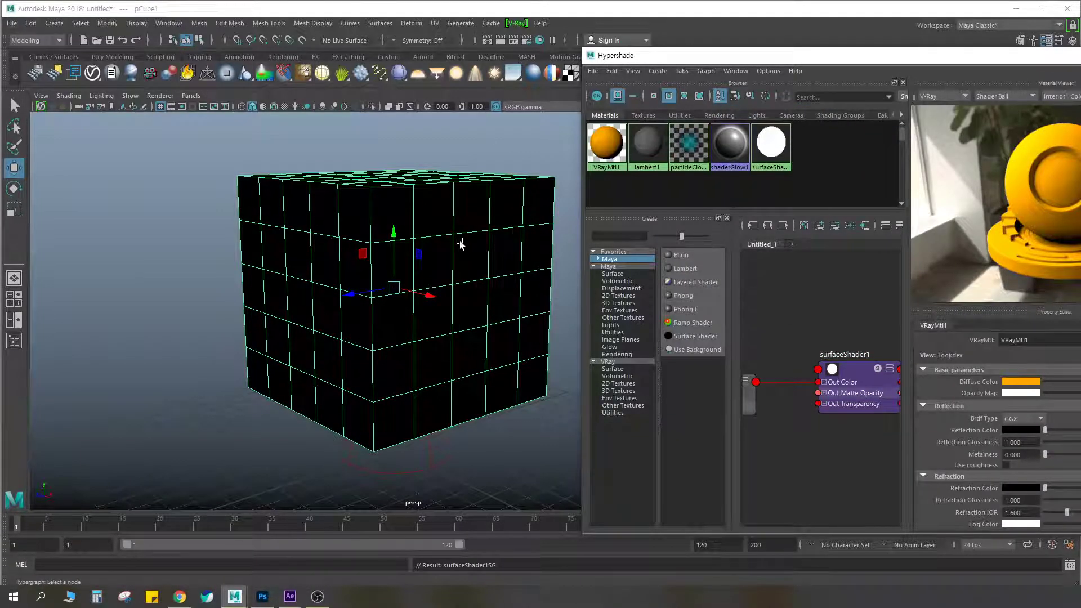
{"action": "left_click", "coordinate": [776, 163]}
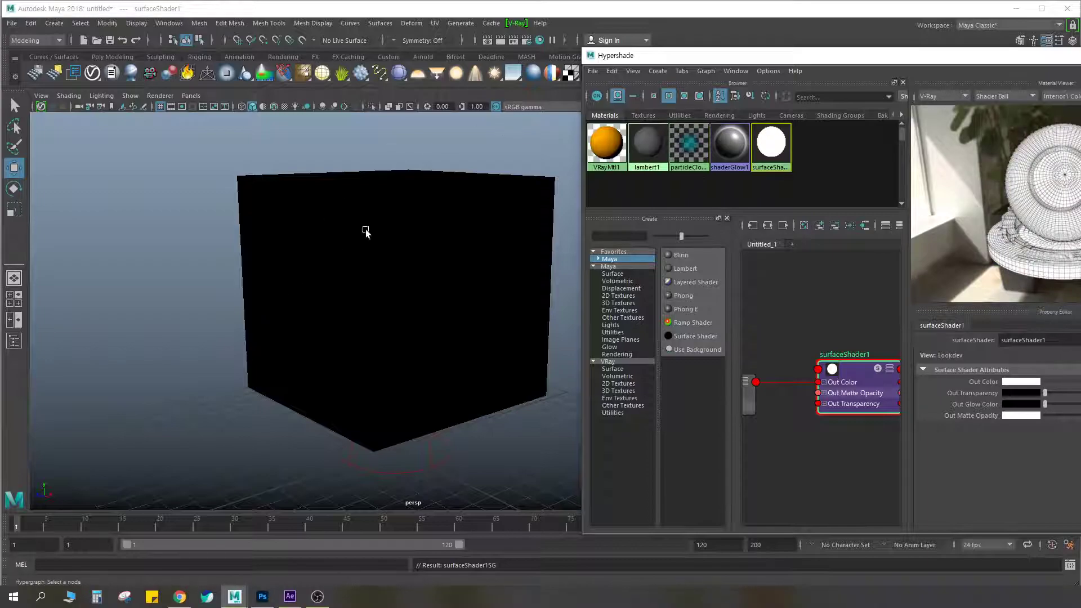
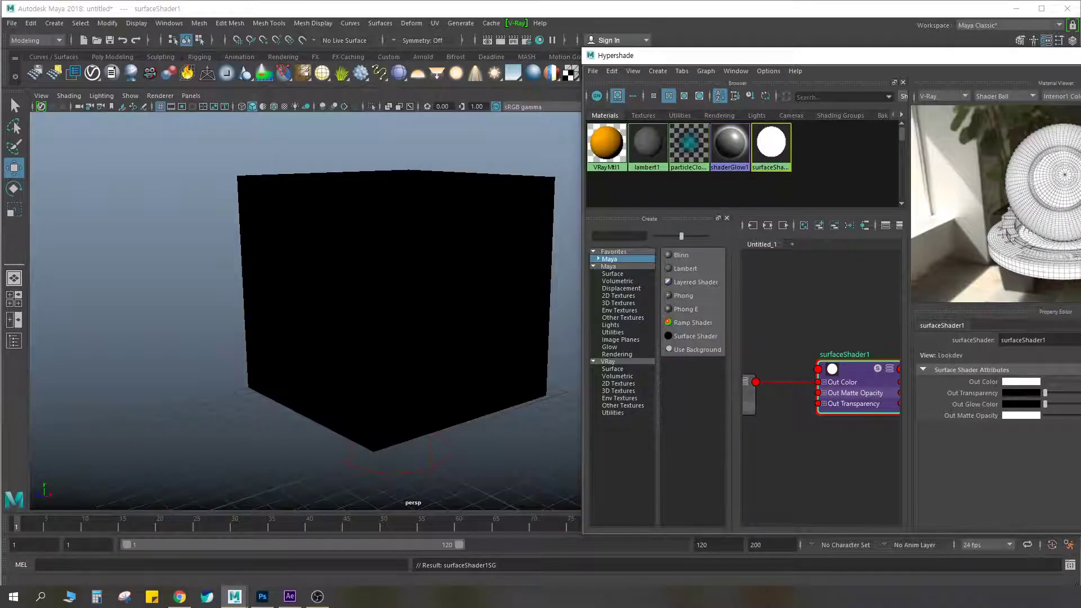
Close the Render Settings and delete the Surface Shader material from the Hypershade
{"action": "left_click", "coordinate": [526, 40]}
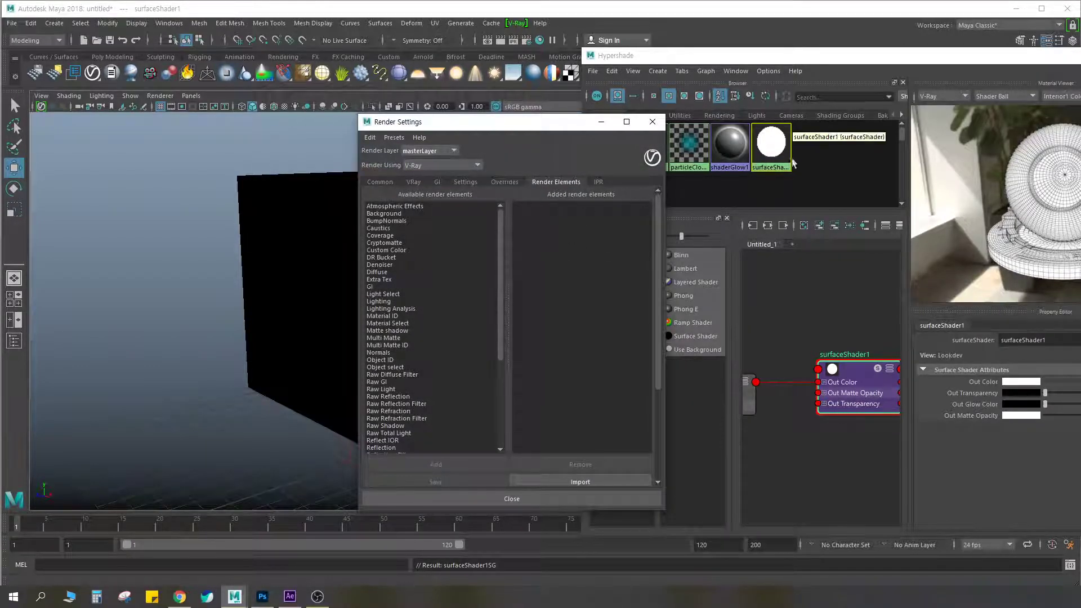
{"action": "left_click", "coordinate": [653, 121]}
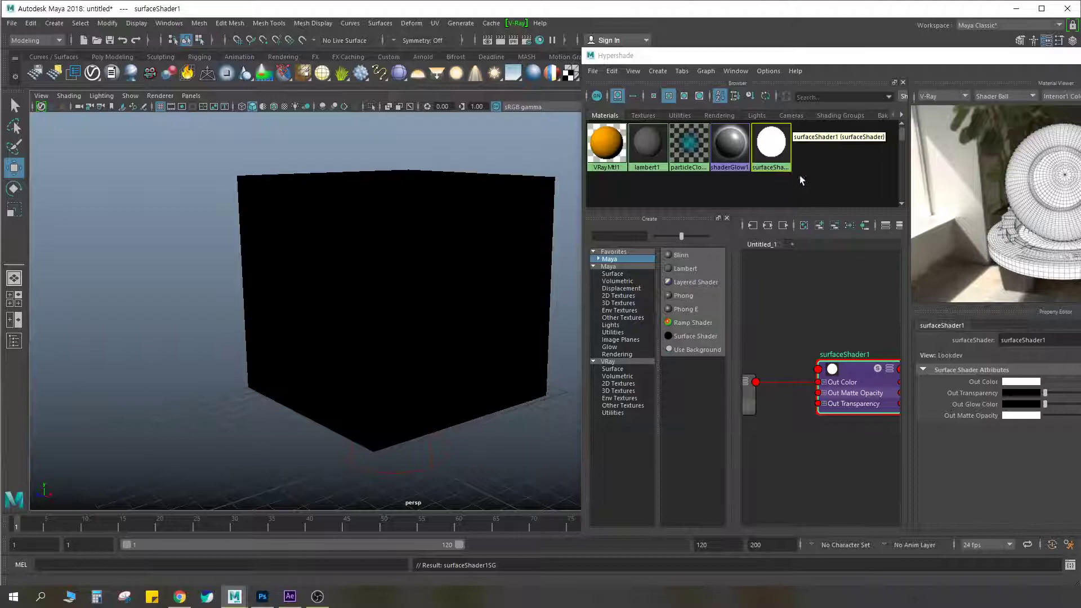
{"action": "key", "text": "Delete"}
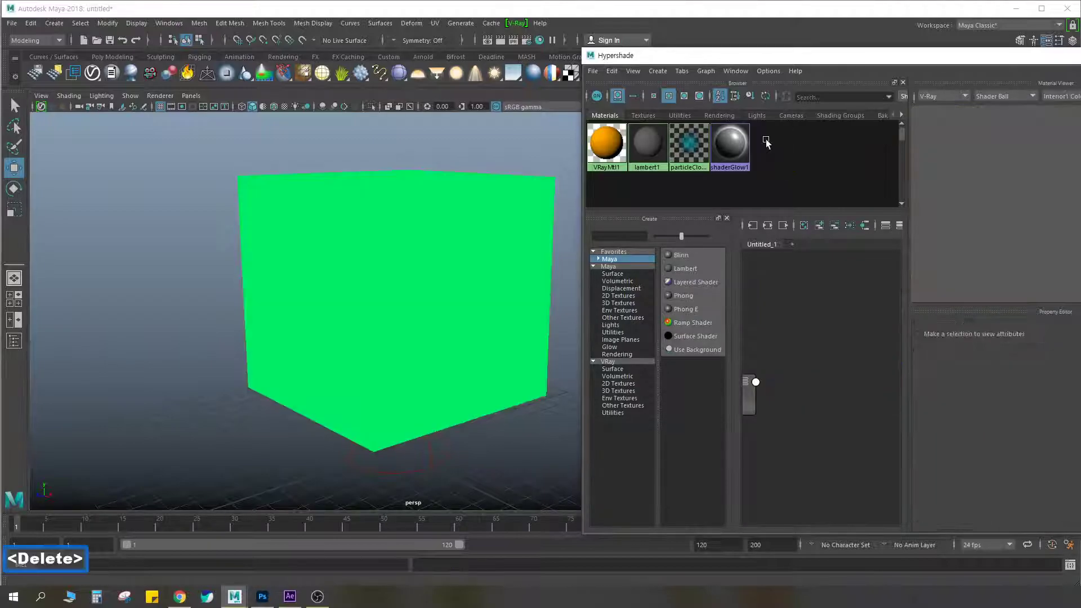
Assign the orange VRayMtl1 material back to the cube, put the Hypershade away, and deselect the cube
{"action": "left_click", "coordinate": [432, 224]}
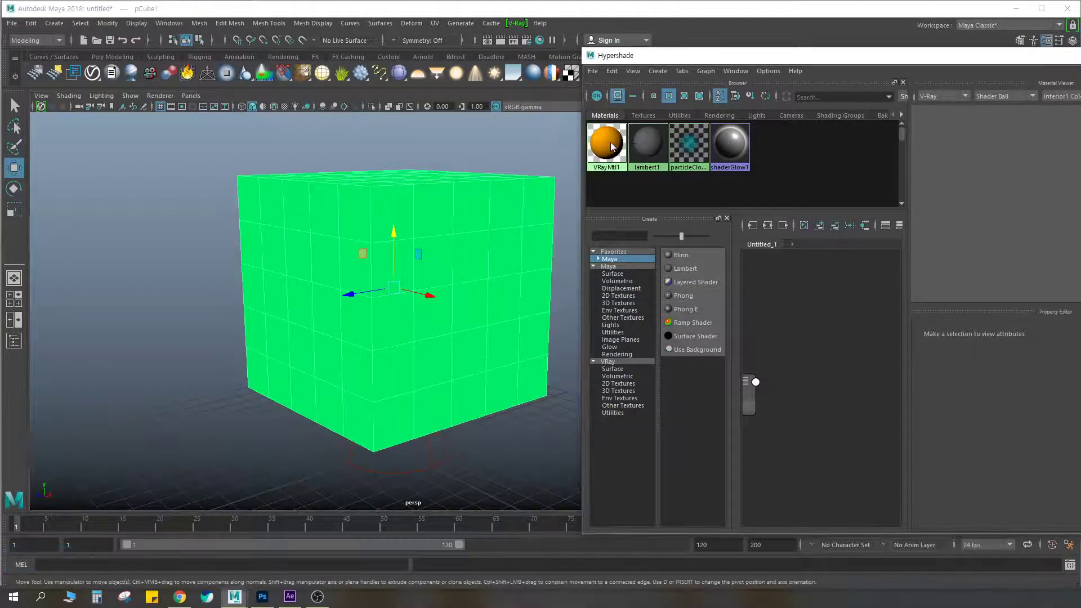
{"action": "right_click_drag", "start_coordinate": [606, 144], "coordinate": [605, 113]}
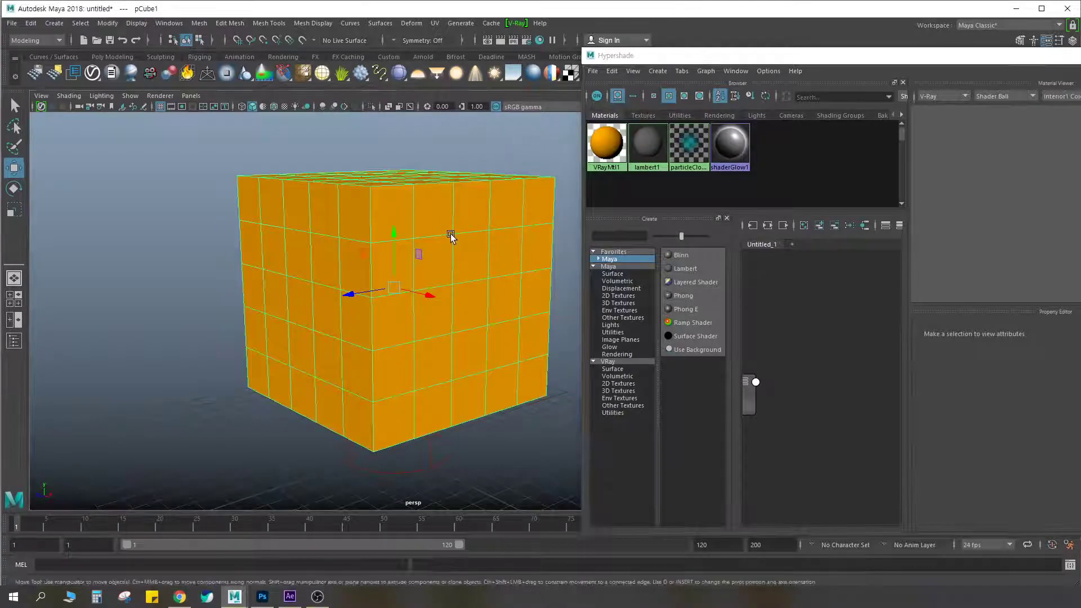
{"action": "left_click", "coordinate": [605, 138]}
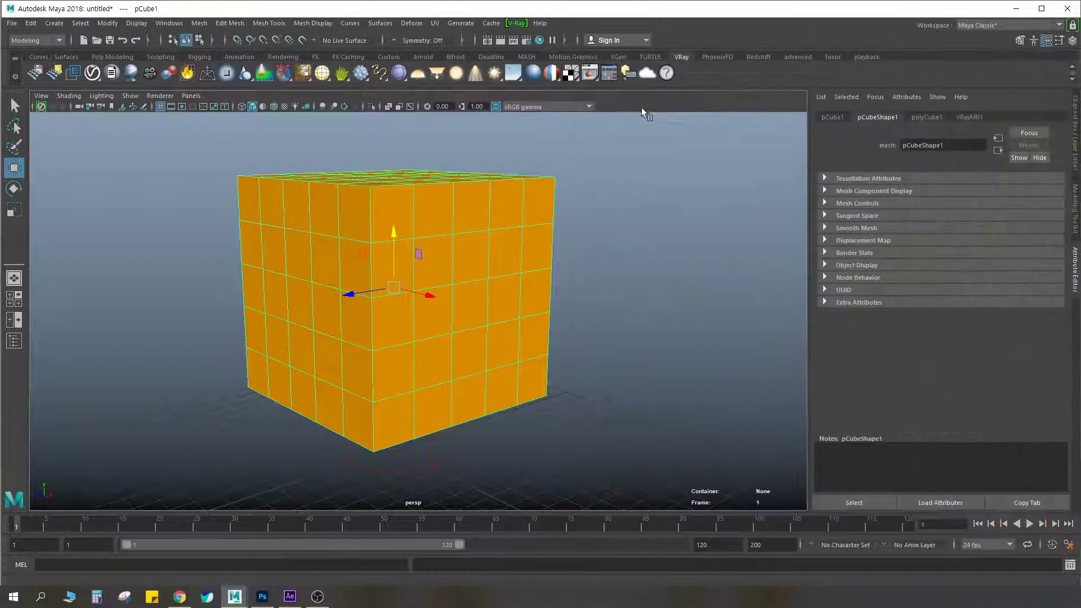
{"action": "left_click", "coordinate": [636, 134]}
Render the cube, compare its Alpha and RGB color channels in the V-Ray frame buffer, and close the buffer
{"action": "left_click", "coordinate": [500, 41]}
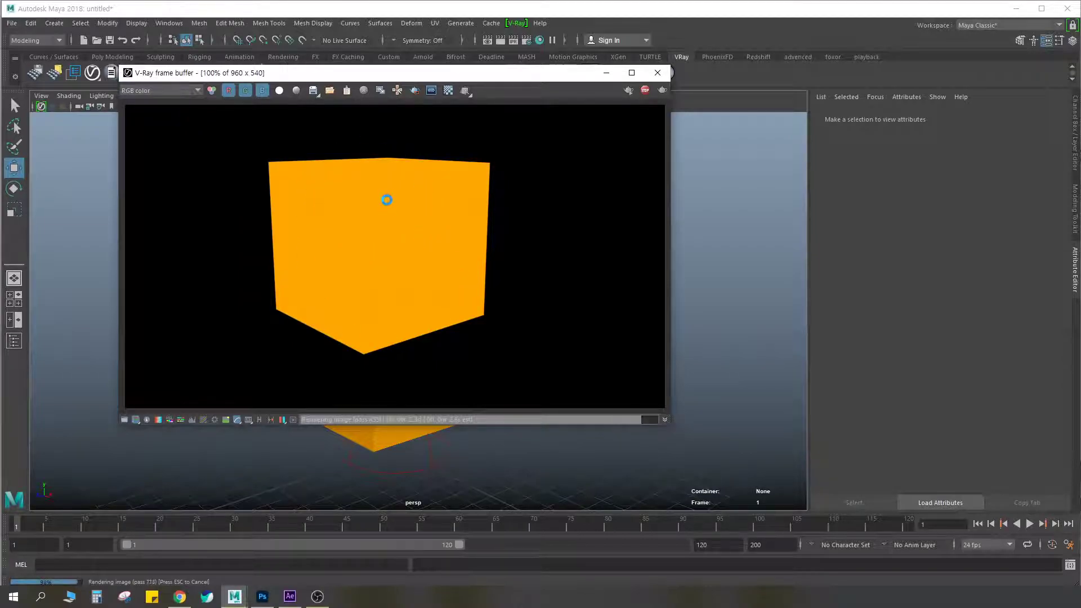
{"action": "left_click", "coordinate": [185, 90]}
{"action": "left_click", "coordinate": [178, 107]}
{"action": "left_click", "coordinate": [163, 92]}
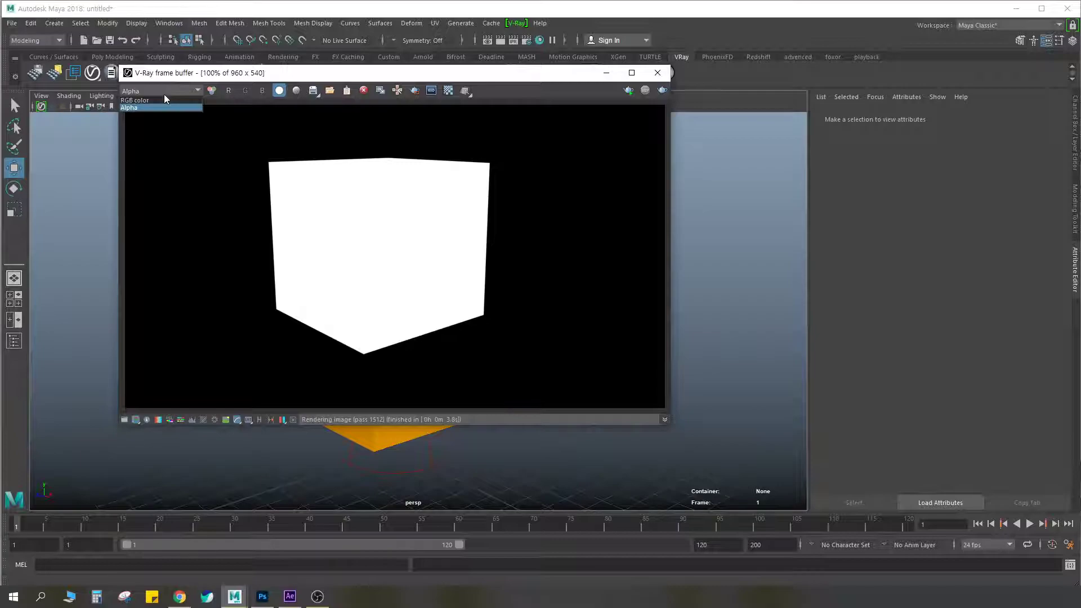
{"action": "left_click", "coordinate": [158, 100]}
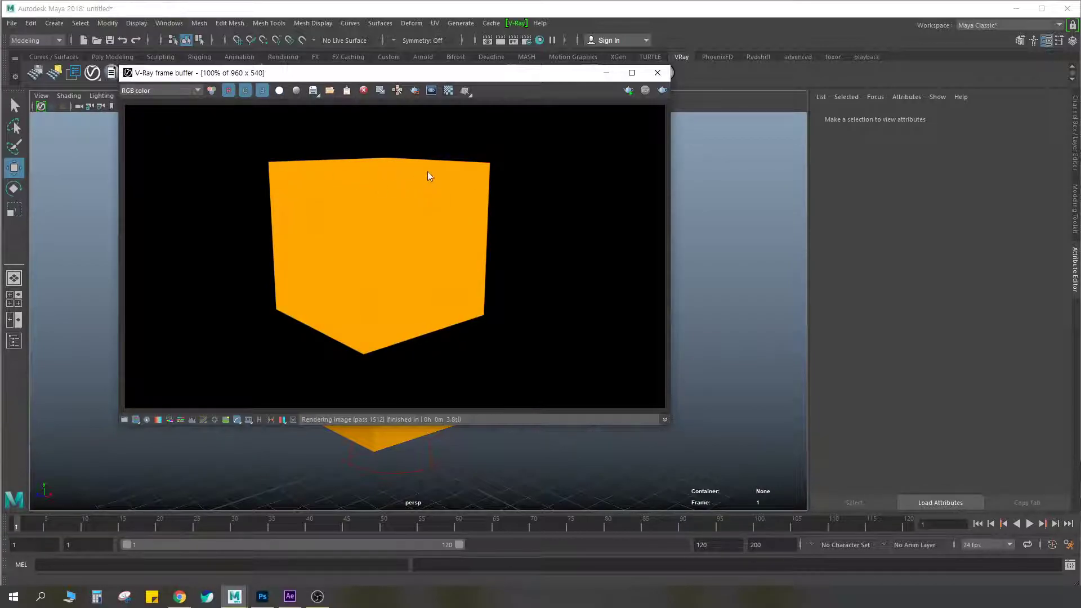
{"action": "key", "text": "Escape"}
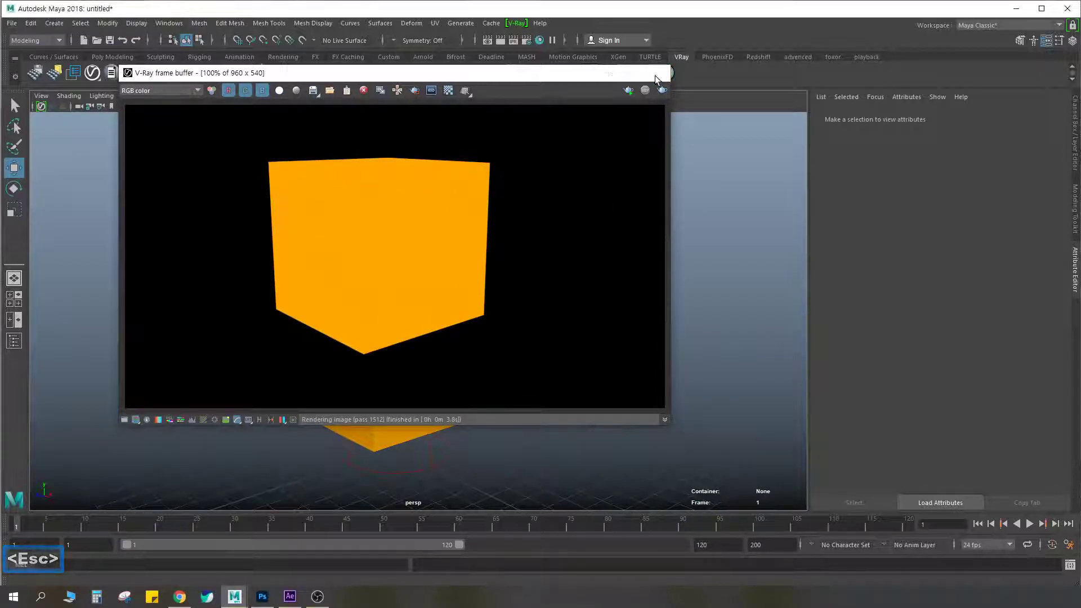
{"action": "left_click", "coordinate": [658, 72]}
{"action": "left_click", "coordinate": [439, 456]}
{"action": "scroll", "coordinate": [606, 302], "scroll_direction": "down", "scroll_amount": 5}
{"action": "scroll", "coordinate": [576, 302], "scroll_direction": "up", "scroll_amount": 5}
{"action": "left_click", "coordinate": [585, 265]}
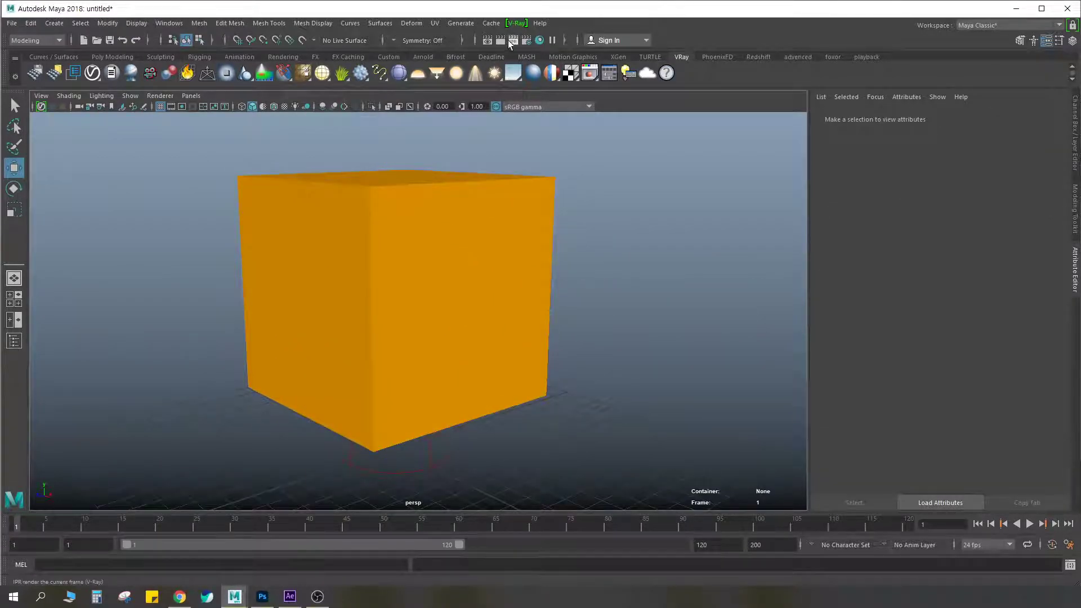
Open the Render Settings at Render Elements and look through the whole list of available V-Ray render elements
{"action": "left_click", "coordinate": [528, 41]}
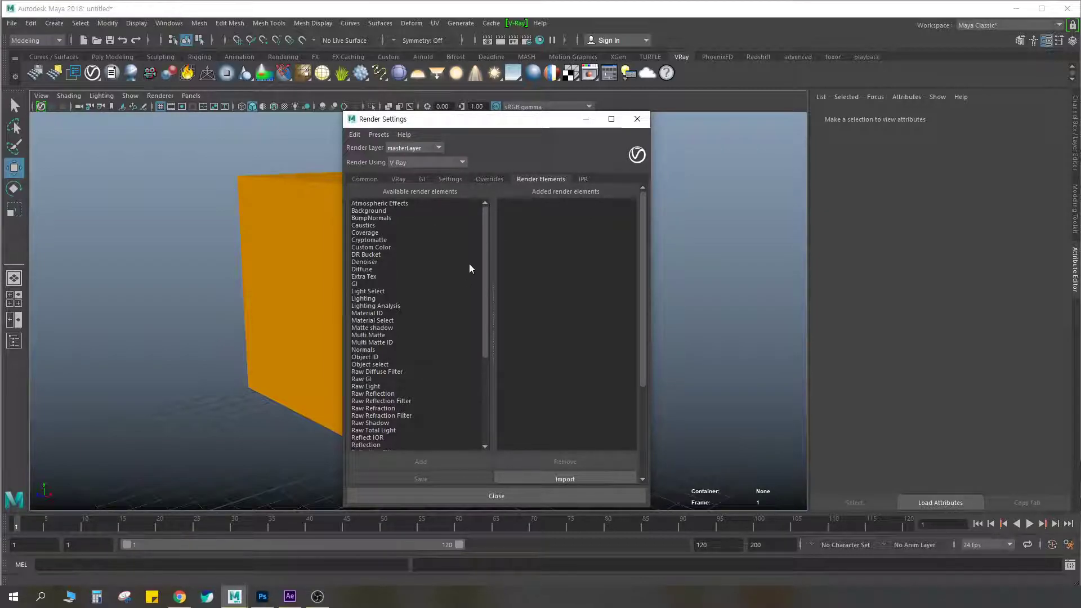
{"action": "left_click_drag", "start_coordinate": [485, 259], "coordinate": [494, 228]}
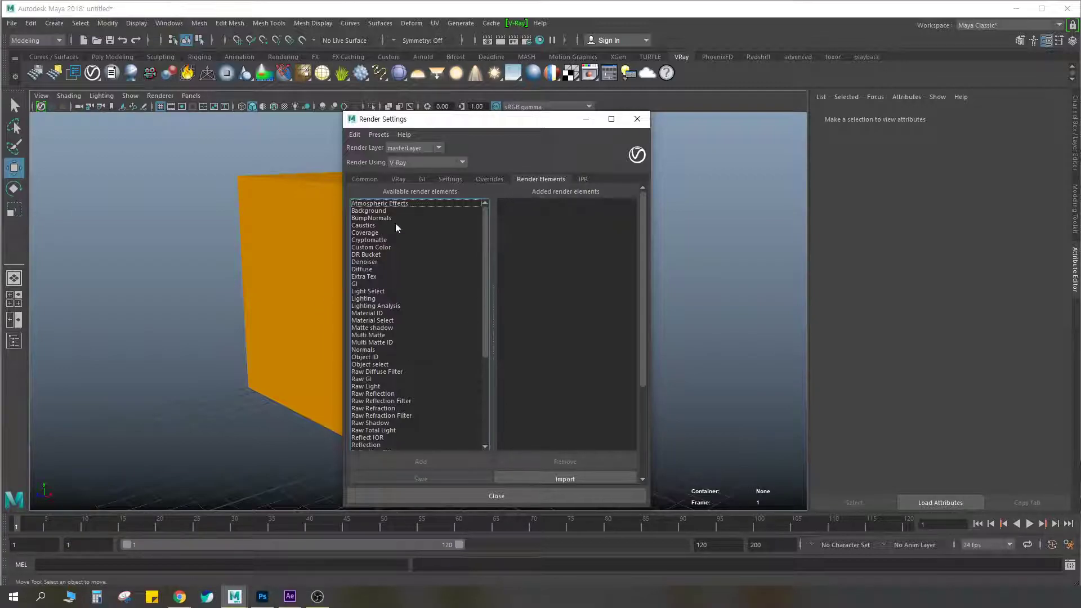
{"action": "left_click_drag", "start_coordinate": [485, 222], "coordinate": [486, 307]}
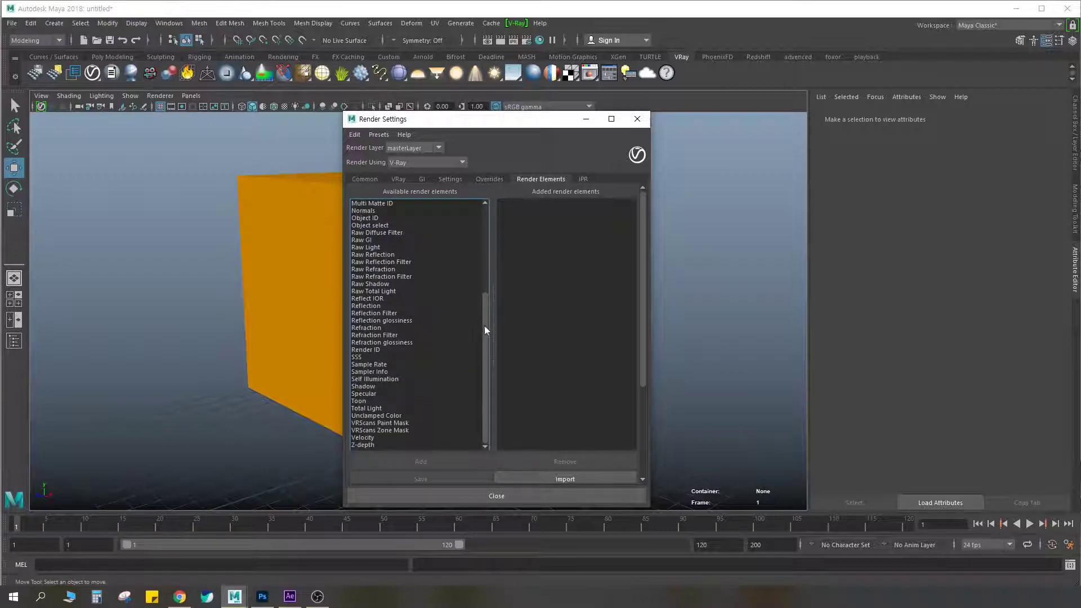
{"action": "left_click_drag", "start_coordinate": [486, 327], "coordinate": [492, 221]}
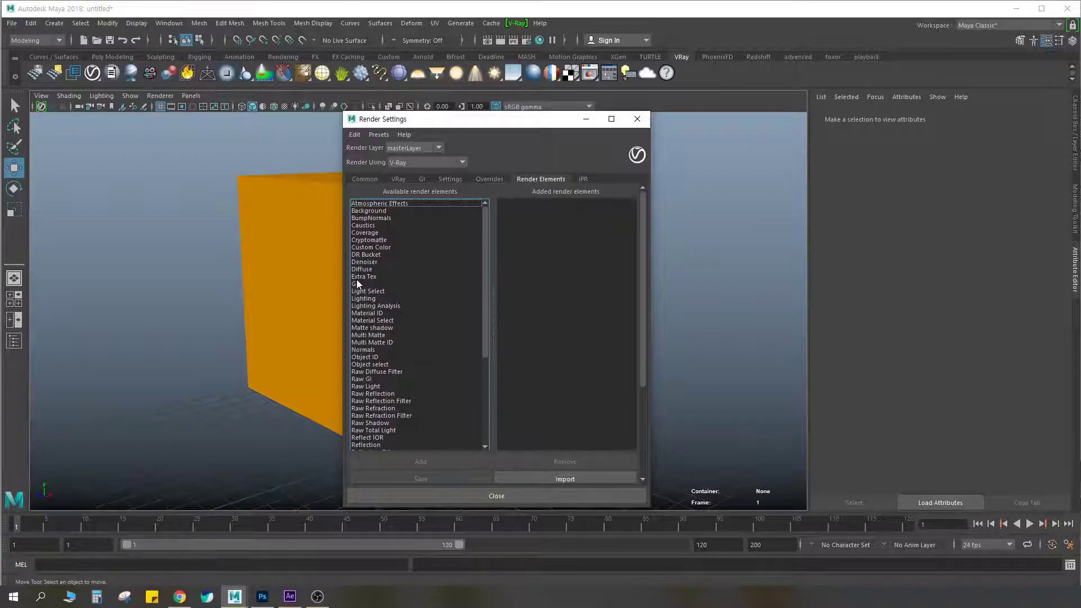
Circle the Extra Tex entry among the available render elements in red, and clear the marking
{"action": "key", "text": "ctrl+F2"}
{"action": "left_click_drag", "start_coordinate": [386, 281], "coordinate": [369, 272]}
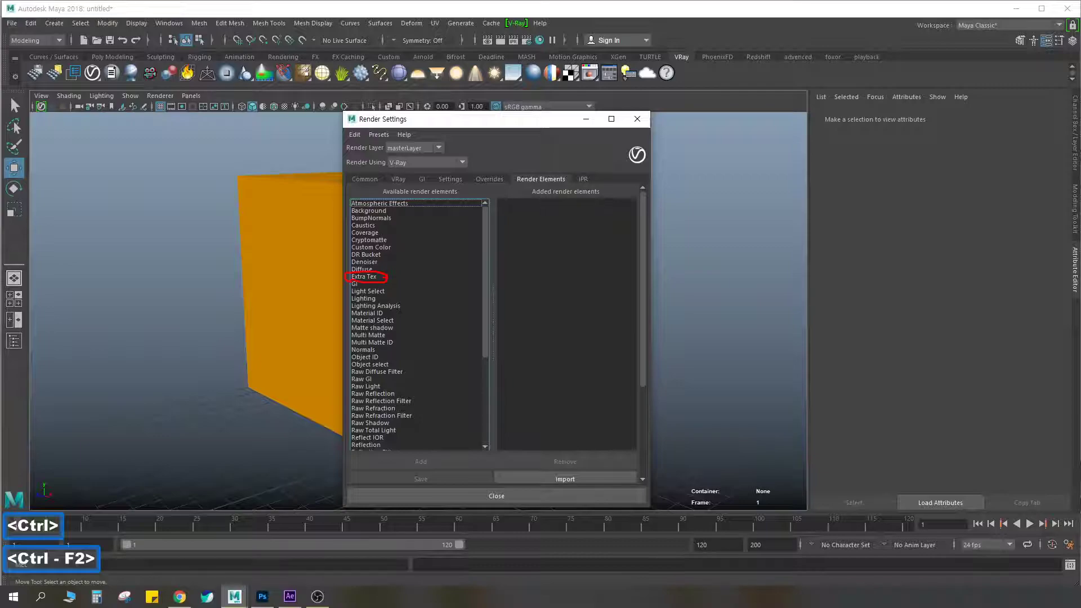
{"action": "key", "text": "Escape"}
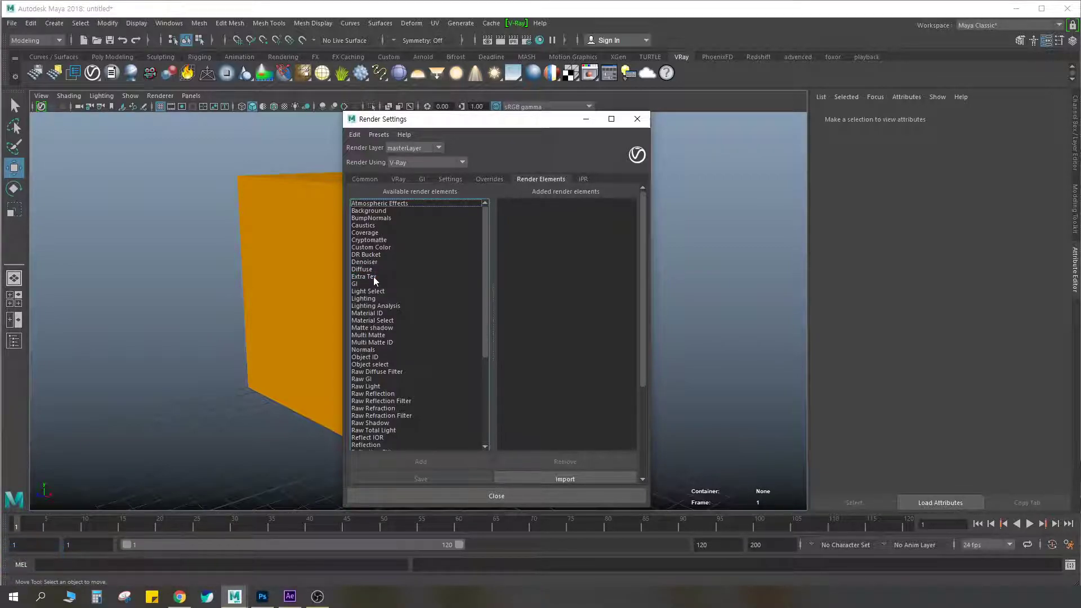
{"action": "double_click", "coordinate": [373, 276]}
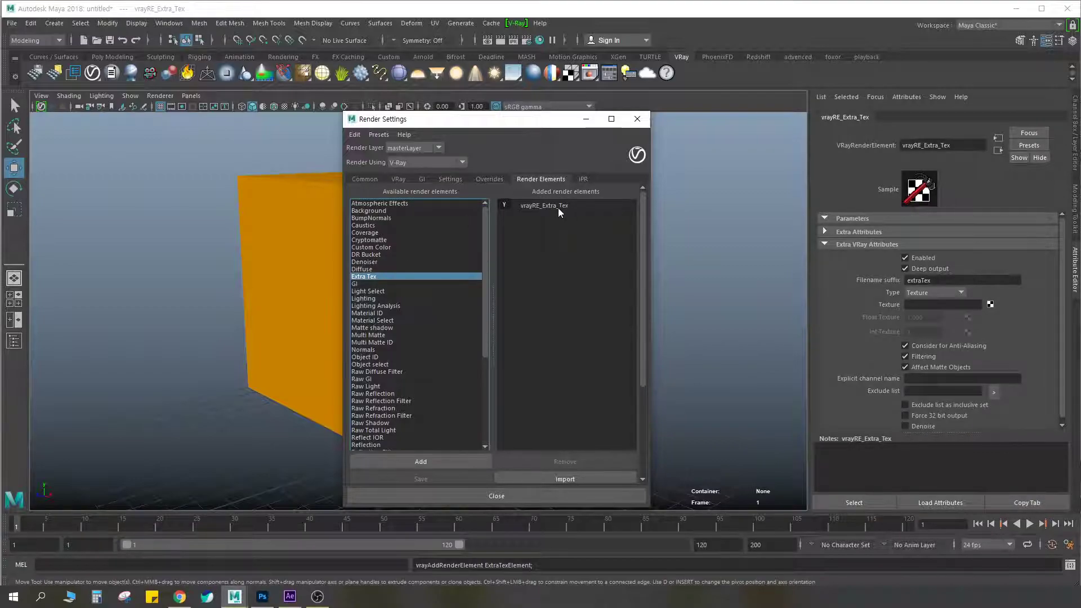
{"action": "key", "text": "ctrl+z"}
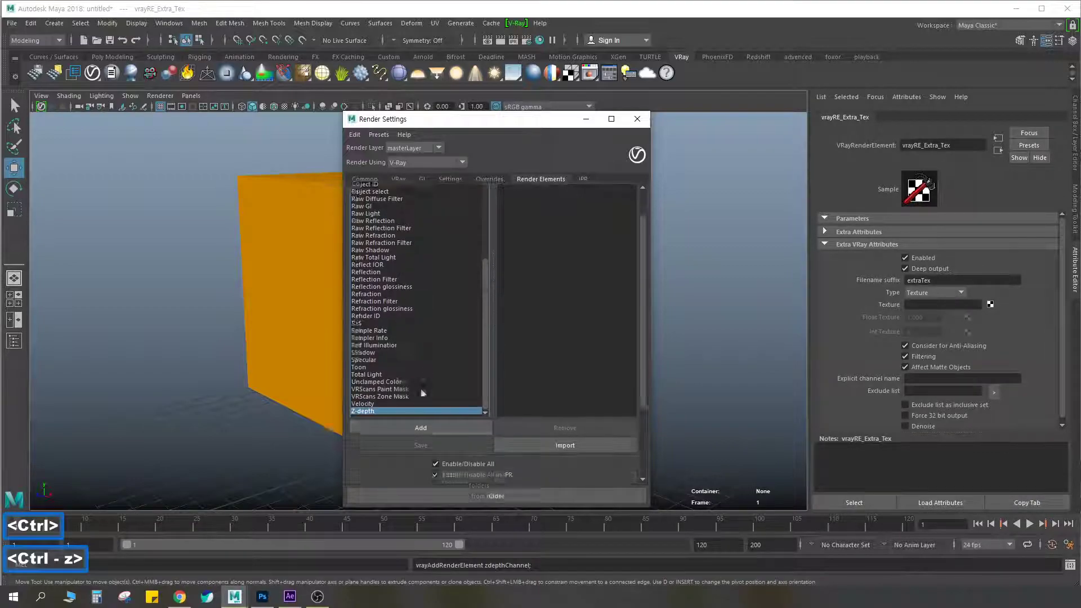
{"action": "left_click", "coordinate": [558, 205]}
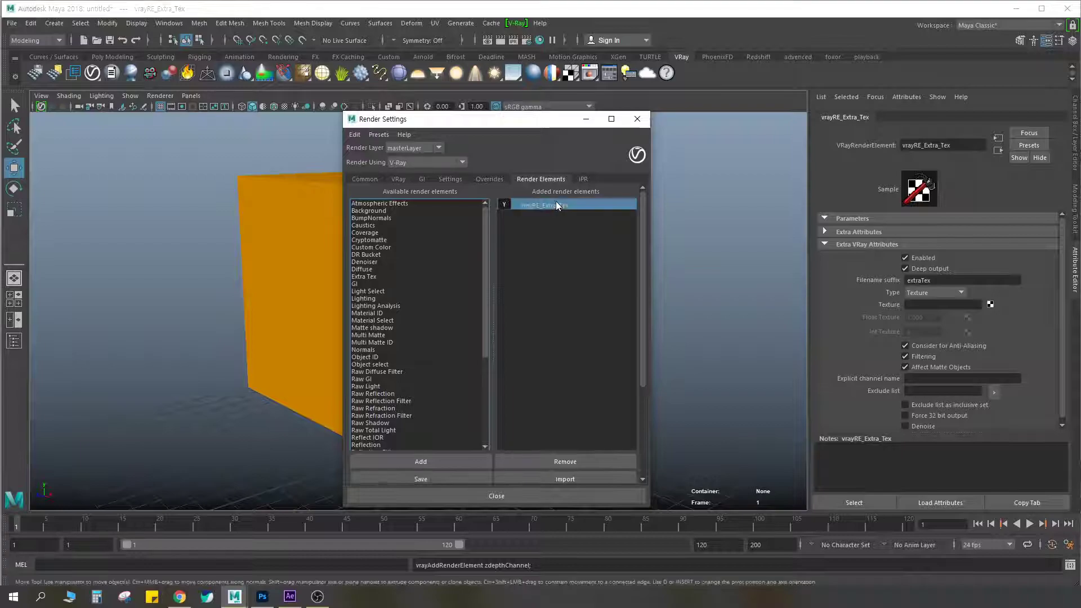
{"action": "left_click", "coordinate": [550, 465]}
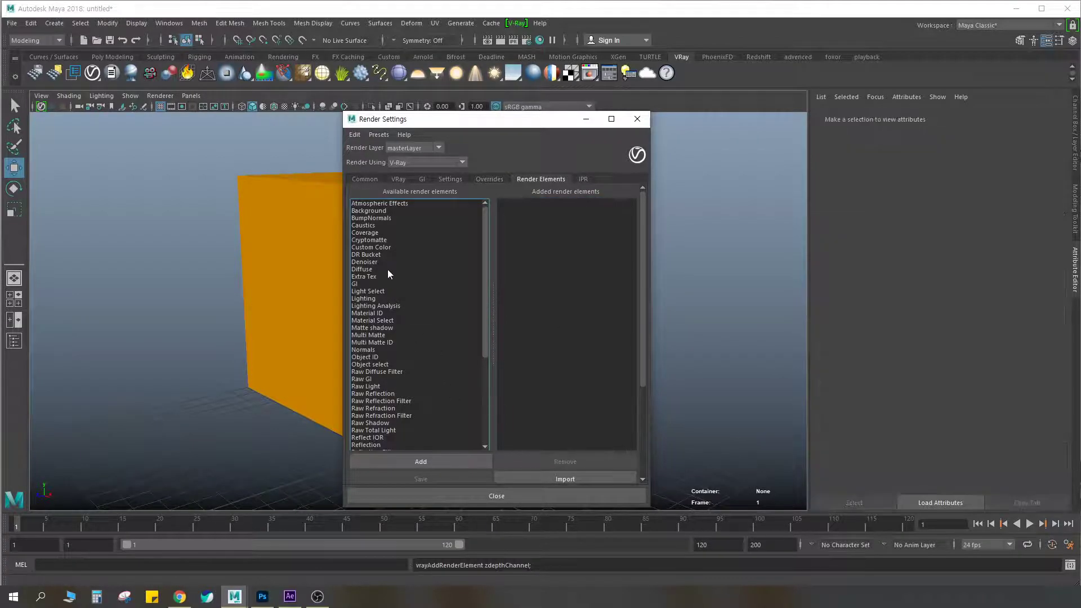
Add the Extra Tex render element, circle its name among the added elements in red, and clear the marking
{"action": "left_click", "coordinate": [364, 277]}
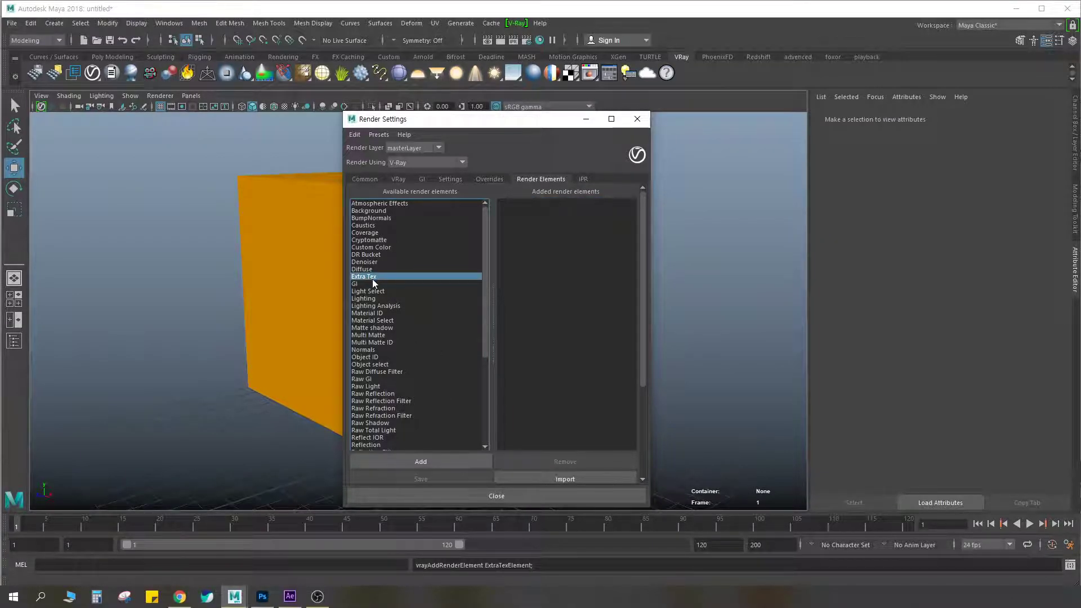
{"action": "left_click", "coordinate": [417, 457]}
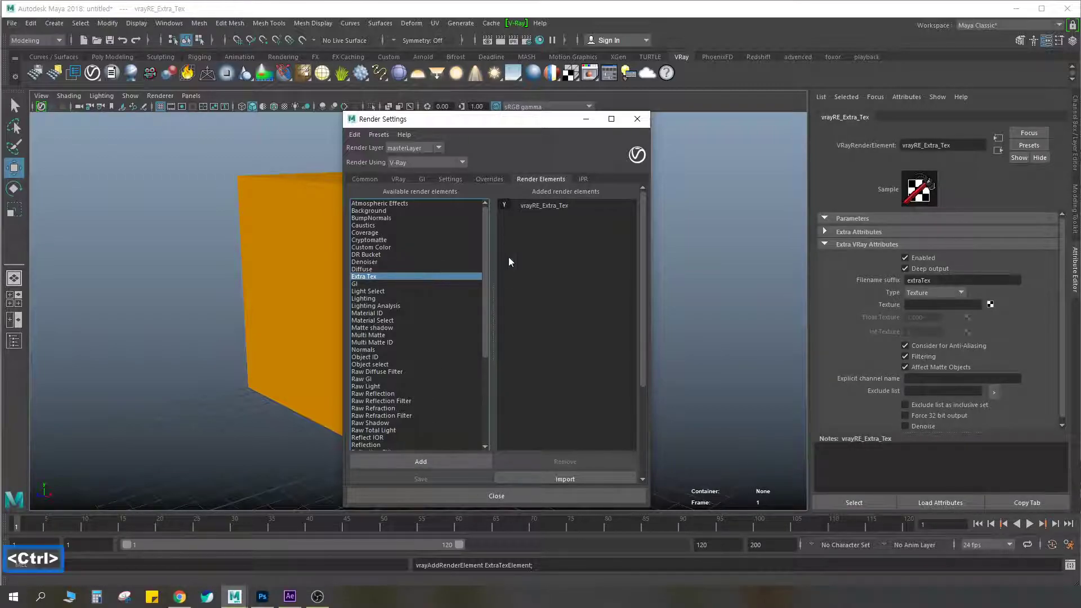
{"action": "key", "text": "ctrl+F2"}
{"action": "mouse_move", "coordinate": [564, 212]}
{"action": "left_mouse_down"}
{"action": "mouse_move", "coordinate": [514, 204]}
{"action": "mouse_move", "coordinate": [574, 203]}
{"action": "mouse_move", "coordinate": [572, 213]}
{"action": "left_mouse_up"}
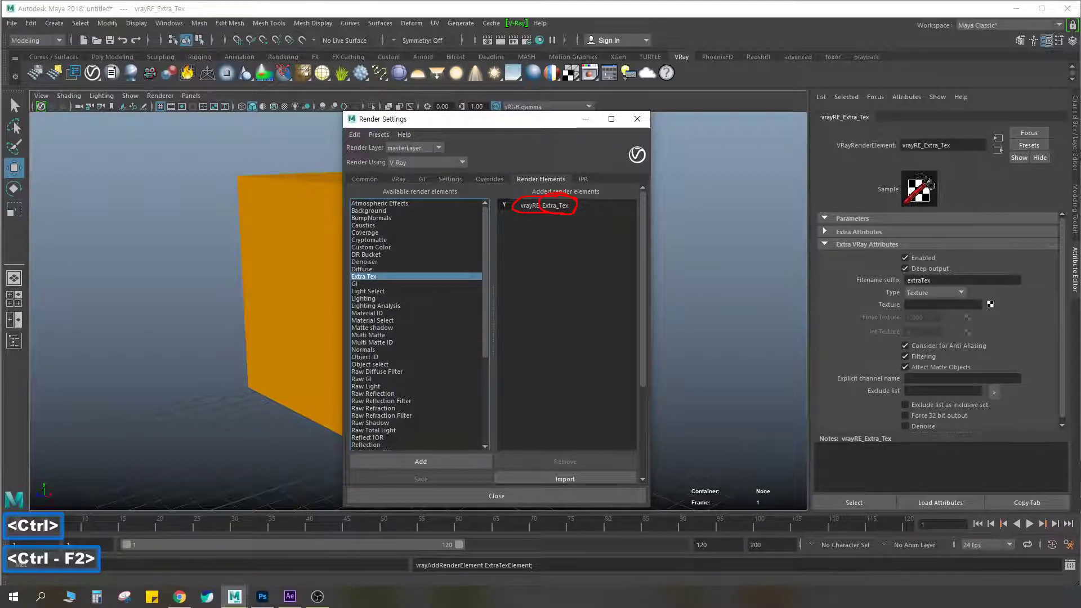
{"action": "key", "text": "Escape"}
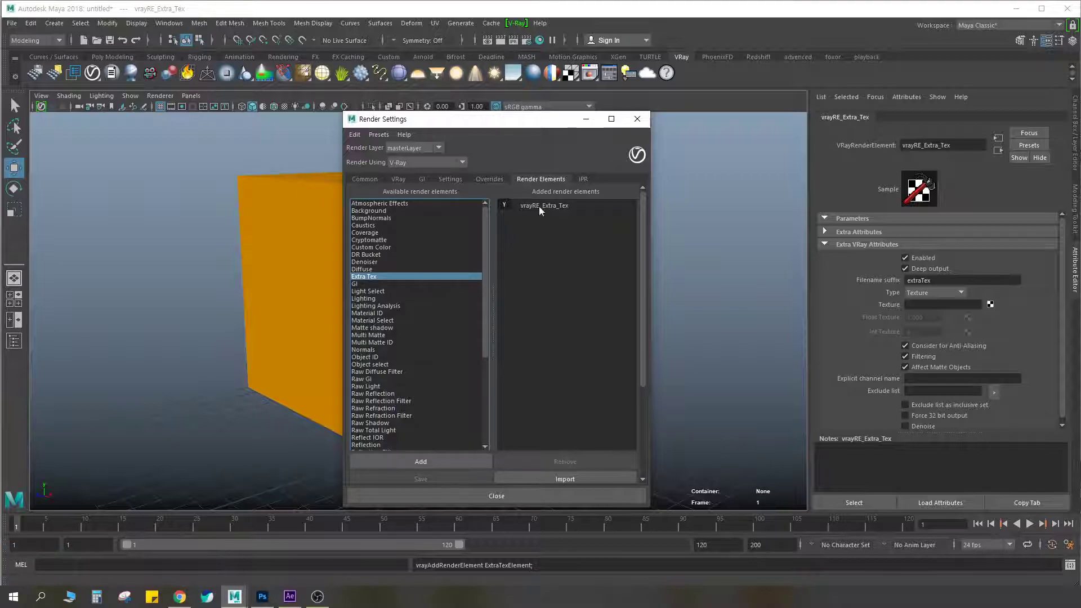
Render the scene and inspect the extraTex channel in the V-Ray frame buffer, toggling the alpha view on and off
{"action": "left_click", "coordinate": [499, 40]}
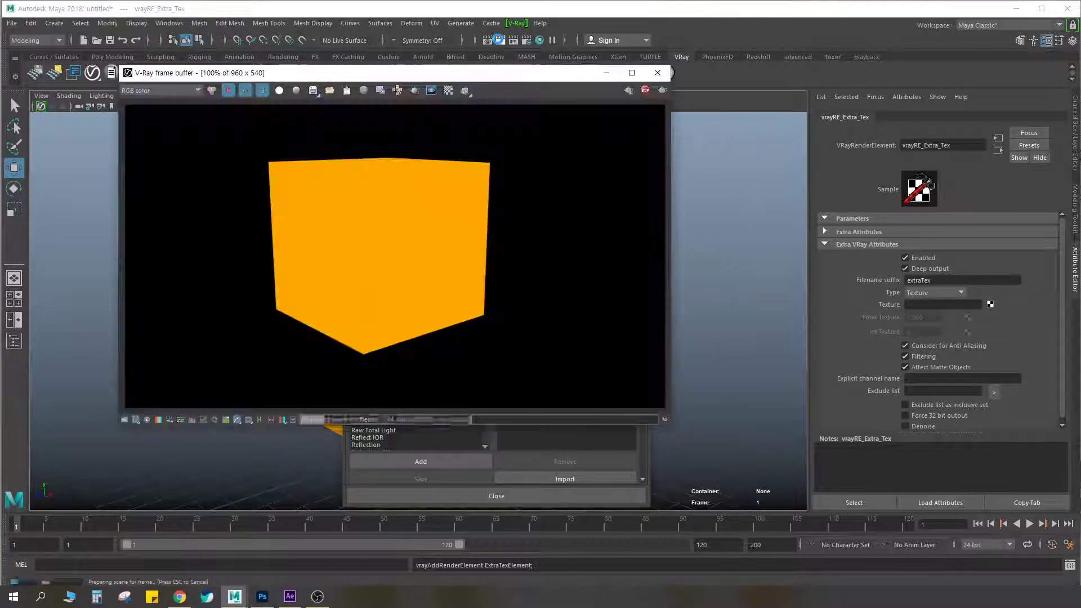
{"action": "left_click", "coordinate": [163, 90]}
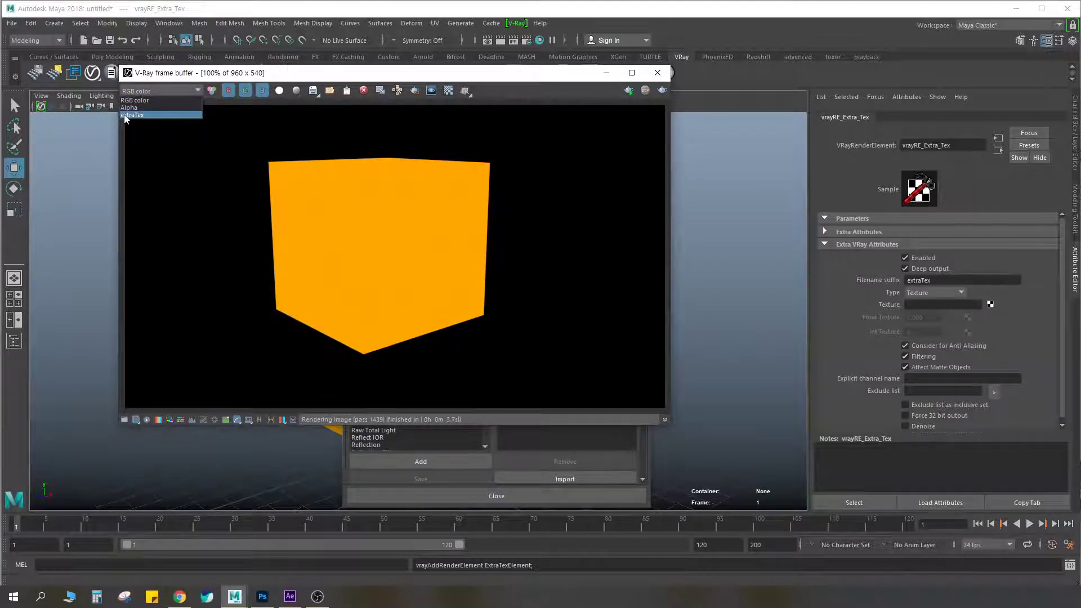
{"action": "left_click", "coordinate": [140, 115]}
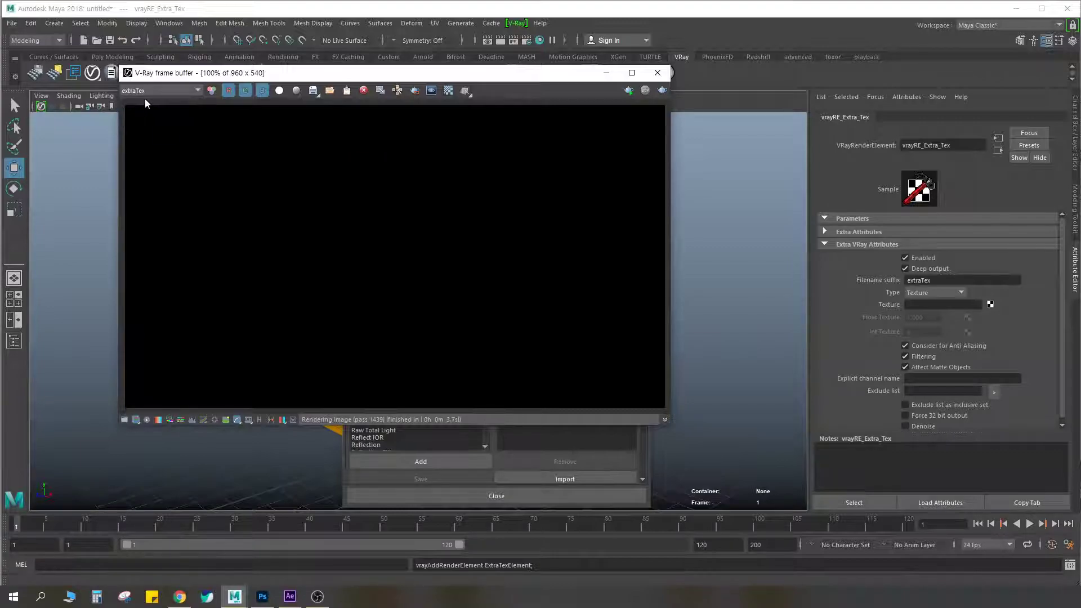
{"action": "left_click", "coordinate": [280, 90]}
{"action": "left_click", "coordinate": [278, 91]}
Compare the Alpha, RGB color and extraTex channels of the render, and close the V-Ray frame buffer
{"action": "left_click", "coordinate": [146, 91]}
{"action": "left_click", "coordinate": [137, 108]}
{"action": "left_click", "coordinate": [141, 92]}
{"action": "left_click", "coordinate": [133, 102]}
{"action": "left_click", "coordinate": [136, 91]}
{"action": "left_click", "coordinate": [145, 122]}
{"action": "left_click", "coordinate": [144, 91]}
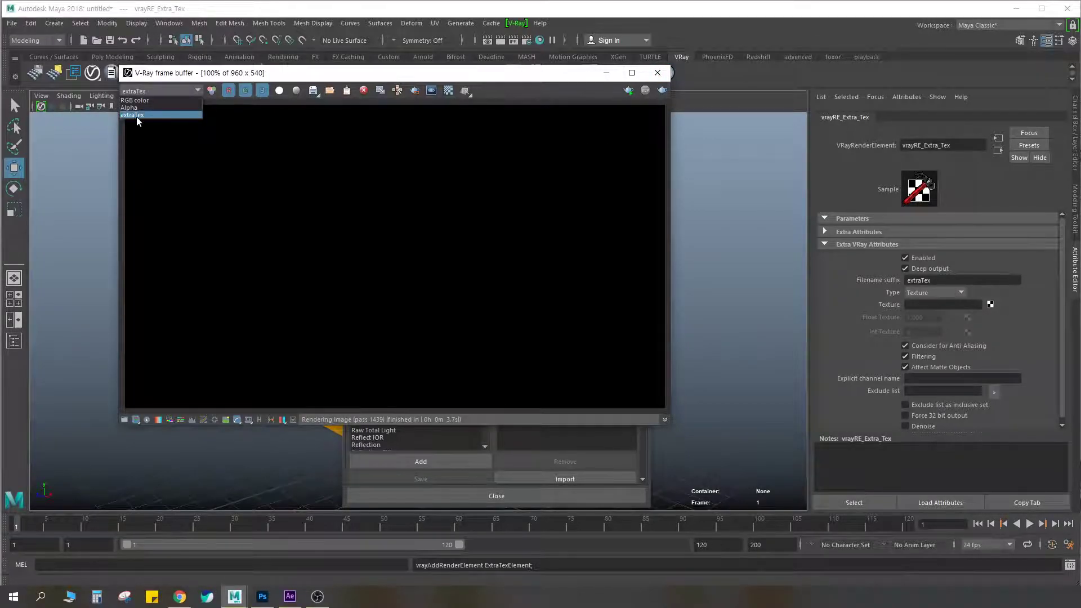
{"action": "left_click", "coordinate": [656, 72]}
{"action": "left_click", "coordinate": [656, 72]}
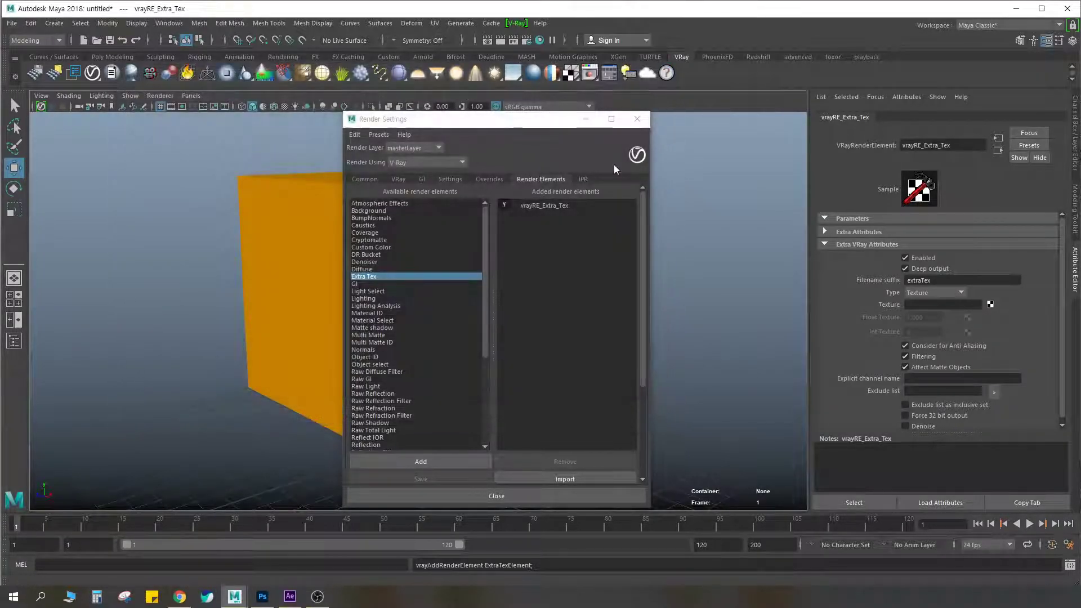
Select the vrayRE_Extra_Tex render element in the Render Settings to show its attributes in the Attribute Editor
{"action": "left_click", "coordinate": [550, 208]}
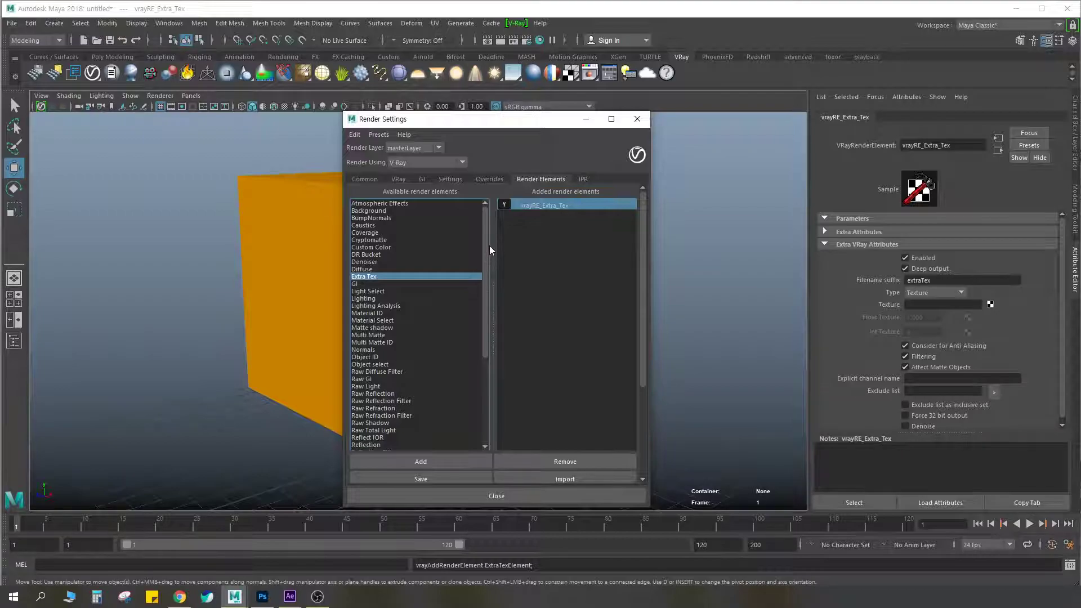
{"action": "left_click_drag", "start_coordinate": [485, 246], "coordinate": [487, 347]}
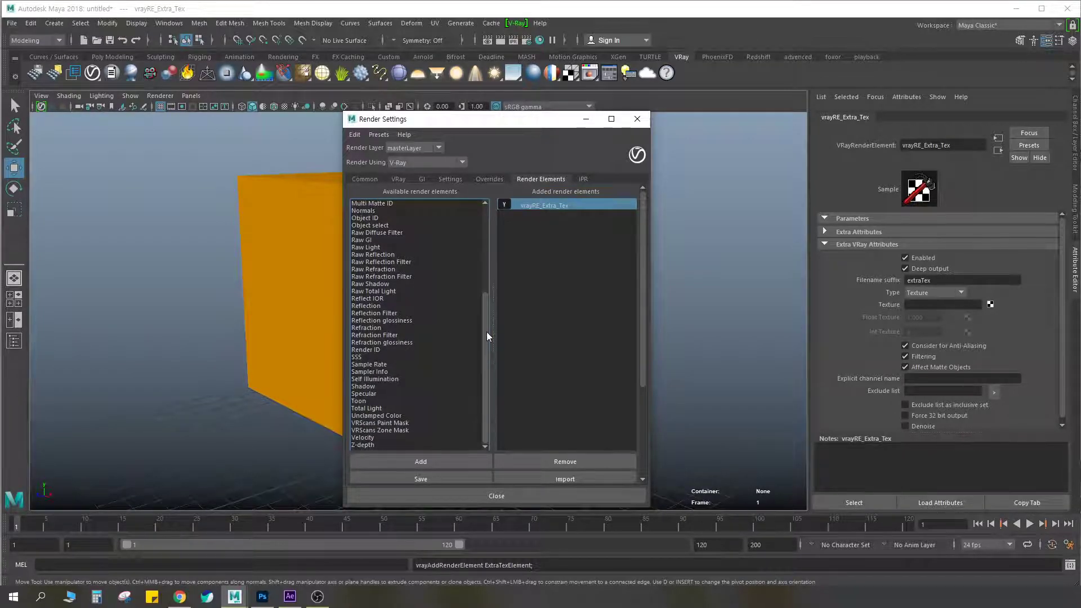
{"action": "left_click_drag", "start_coordinate": [486, 339], "coordinate": [488, 249]}
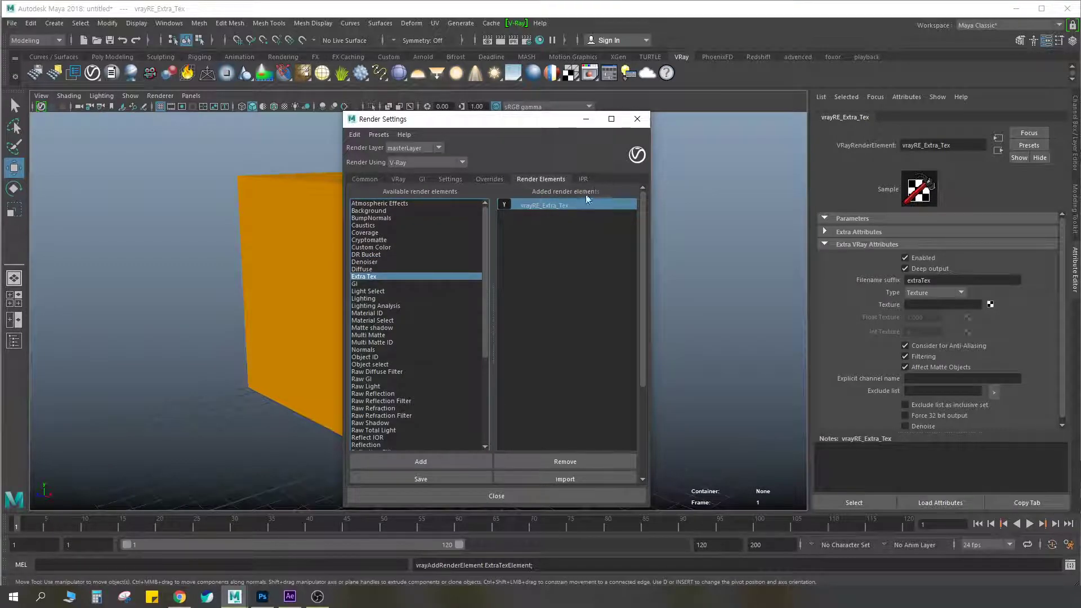
{"action": "left_click", "coordinate": [518, 232]}
{"action": "left_click", "coordinate": [546, 204]}
{"action": "left_click", "coordinate": [751, 231]}
{"action": "left_click", "coordinate": [547, 204]}
{"action": "left_click", "coordinate": [705, 214]}
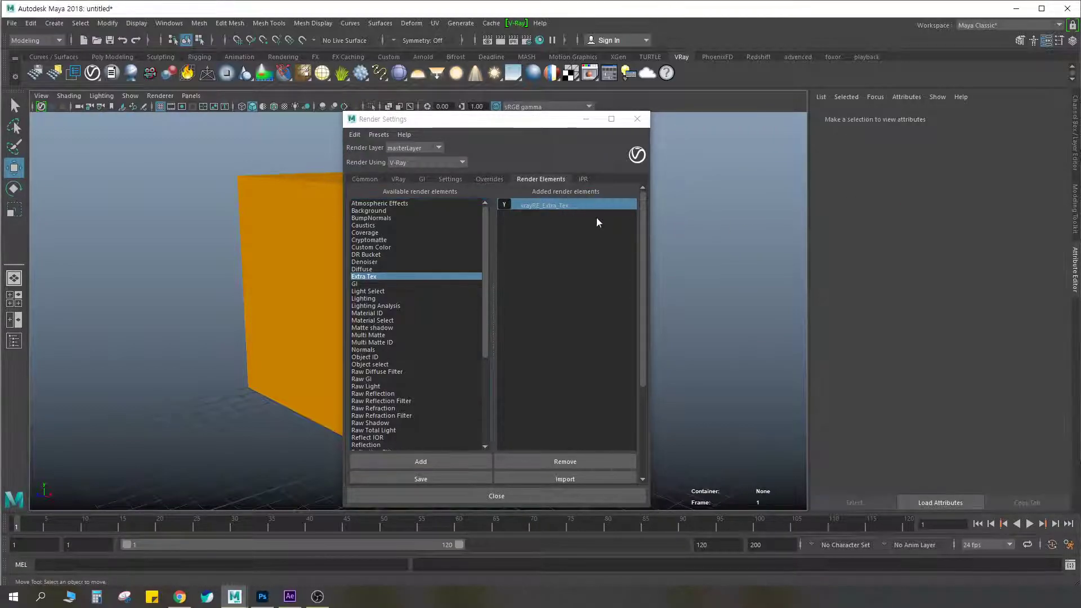
{"action": "left_click", "coordinate": [541, 203]}
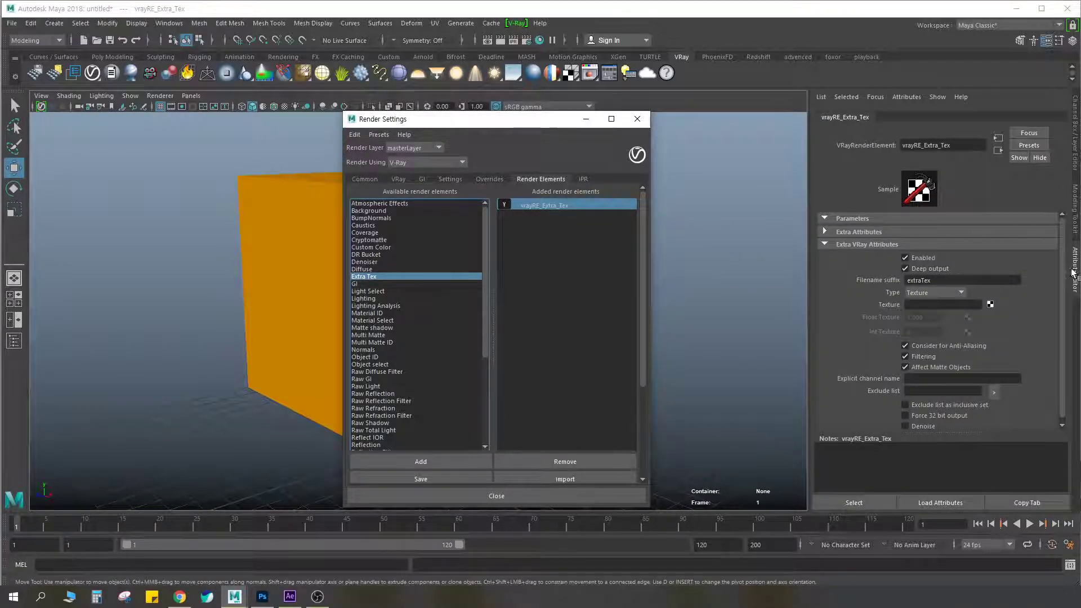
Circle the Texture attribute and its map slot of the vrayRE_Extra_Tex element in red, and clear the marking
{"action": "left_click", "coordinate": [729, 203]}
{"action": "left_click", "coordinate": [551, 206]}
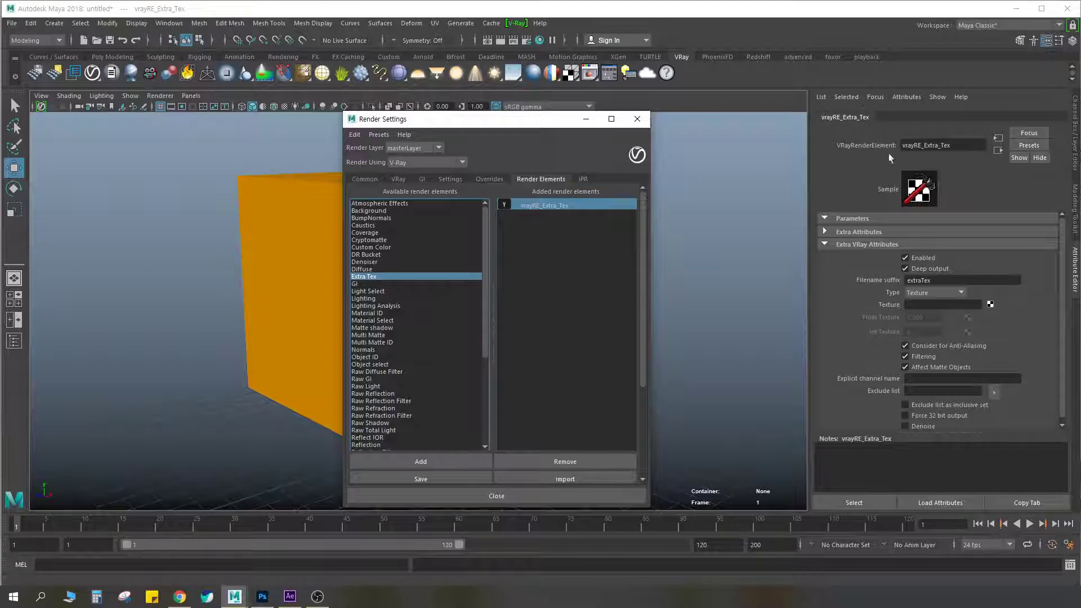
{"action": "key", "text": "ctrl+F2"}
{"action": "key", "text": "ctrl"}
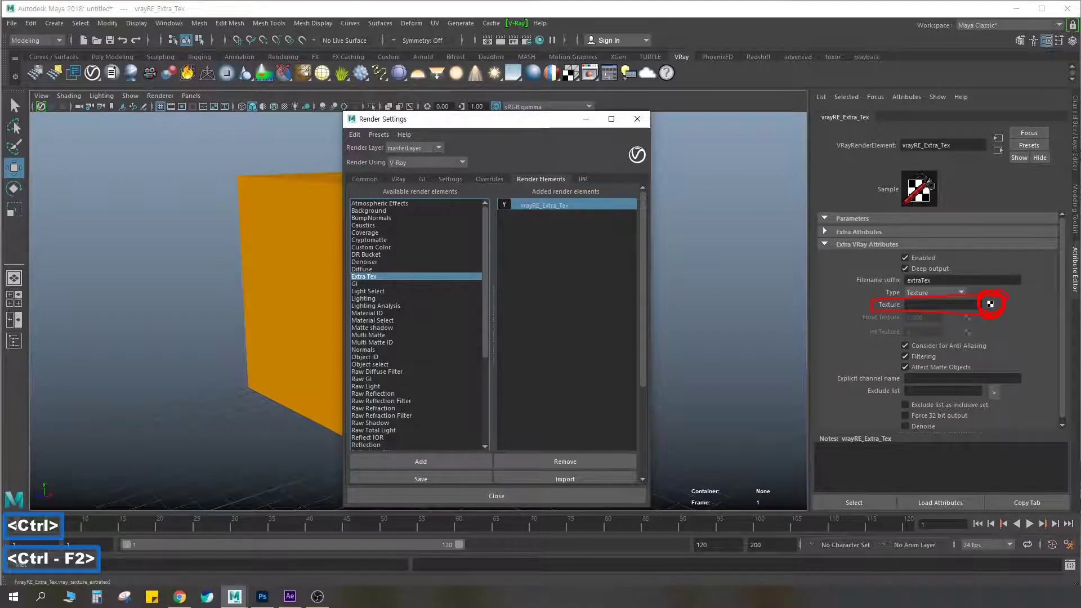
{"action": "key", "text": "Escape"}
Assign a VRay Edges texture to the Texture attribute of the Extra Tex render element
{"action": "left_click", "coordinate": [990, 304]}
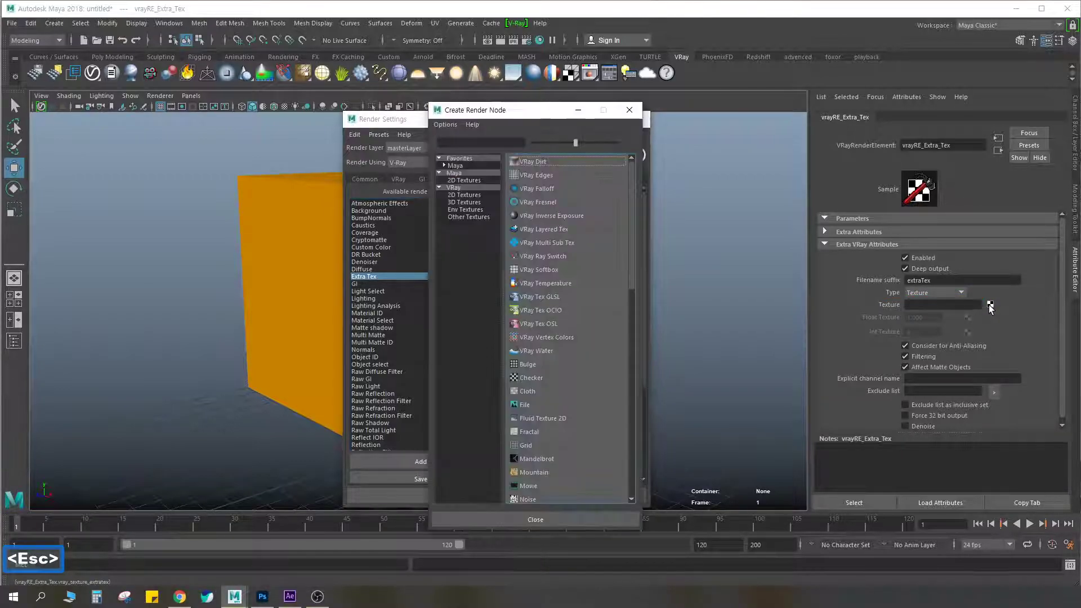
{"action": "left_click_drag", "start_coordinate": [549, 114], "coordinate": [724, 115]}
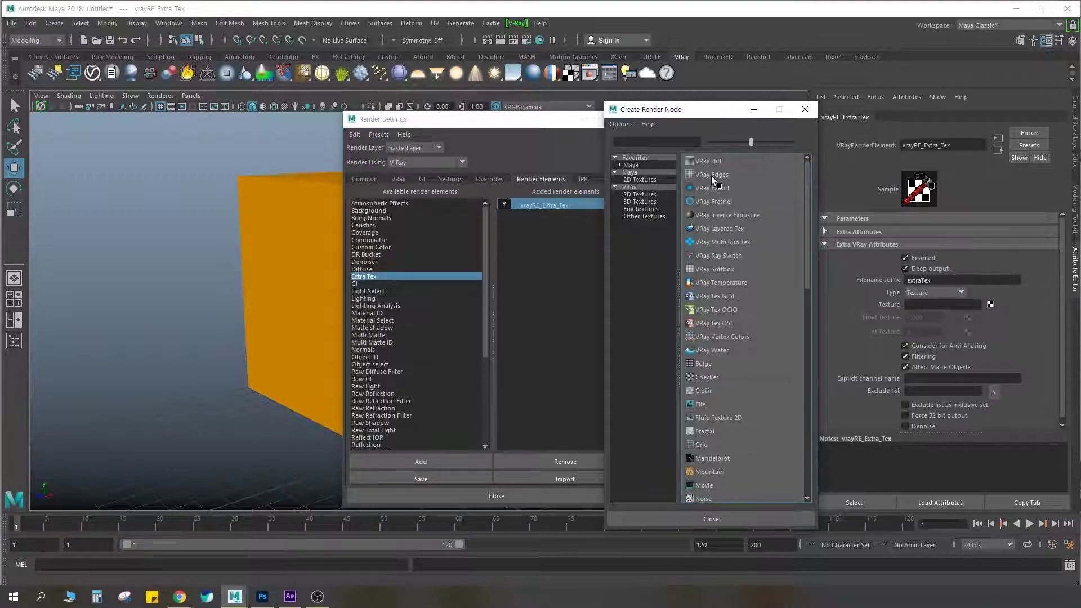
{"action": "middle_click_drag", "start_coordinate": [711, 177], "coordinate": [709, 178]}
{"action": "left_click", "coordinate": [705, 174]}
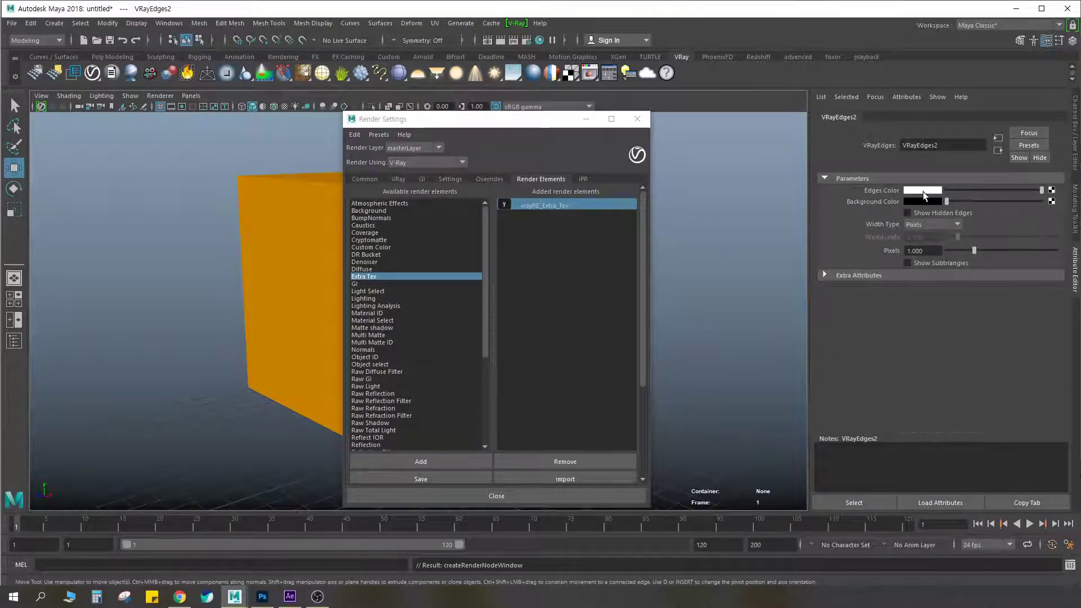
Set the VRay Edges texture to black edges on a white background with a width of 0.5 pixels
{"action": "mouse_move", "coordinate": [1041, 190]}
{"action": "left_mouse_down"}
{"action": "mouse_move", "coordinate": [921, 190]}
{"action": "mouse_move", "coordinate": [1051, 201]}
{"action": "left_mouse_up"}
{"action": "left_click", "coordinate": [923, 251]}
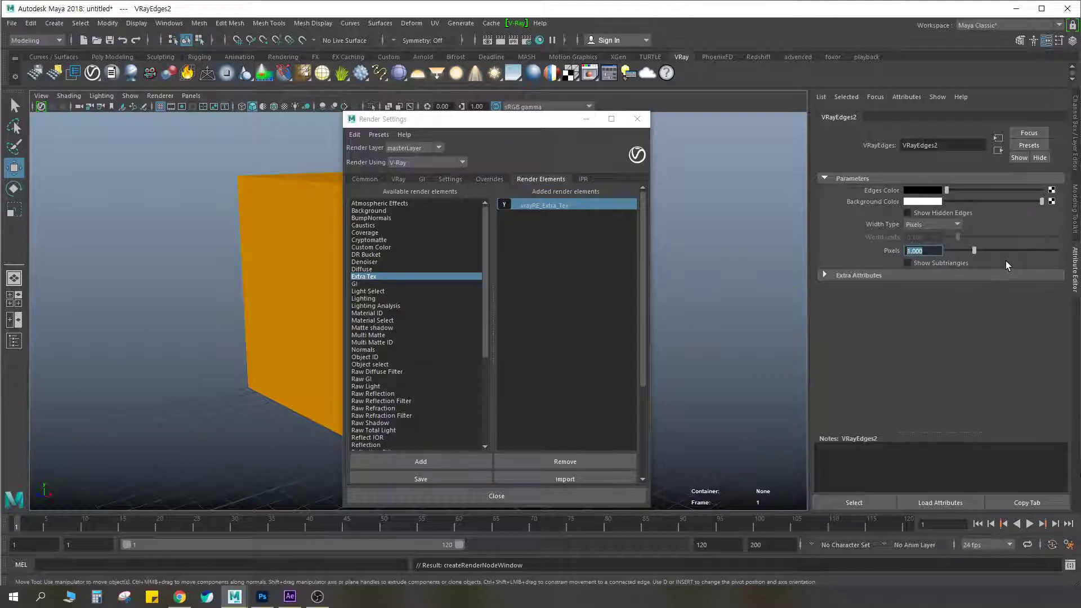
{"action": "type", "text": "0.5"}
{"action": "key", "text": "Return"}
Rename the vrayRE_Extra_Tex render element to edge
{"action": "left_click", "coordinate": [545, 206]}
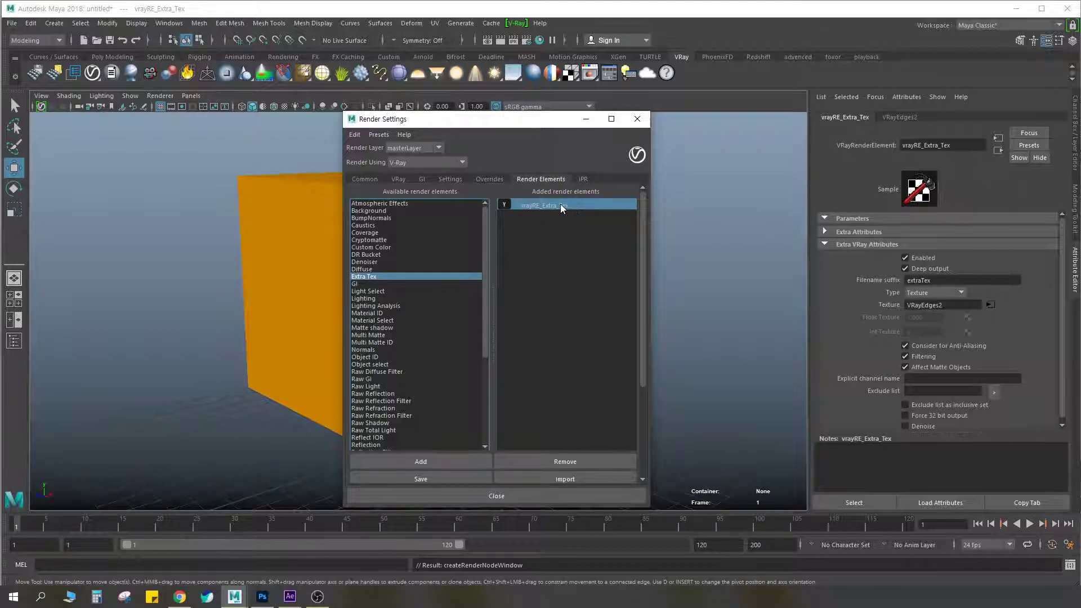
{"action": "double_click", "coordinate": [541, 205]}
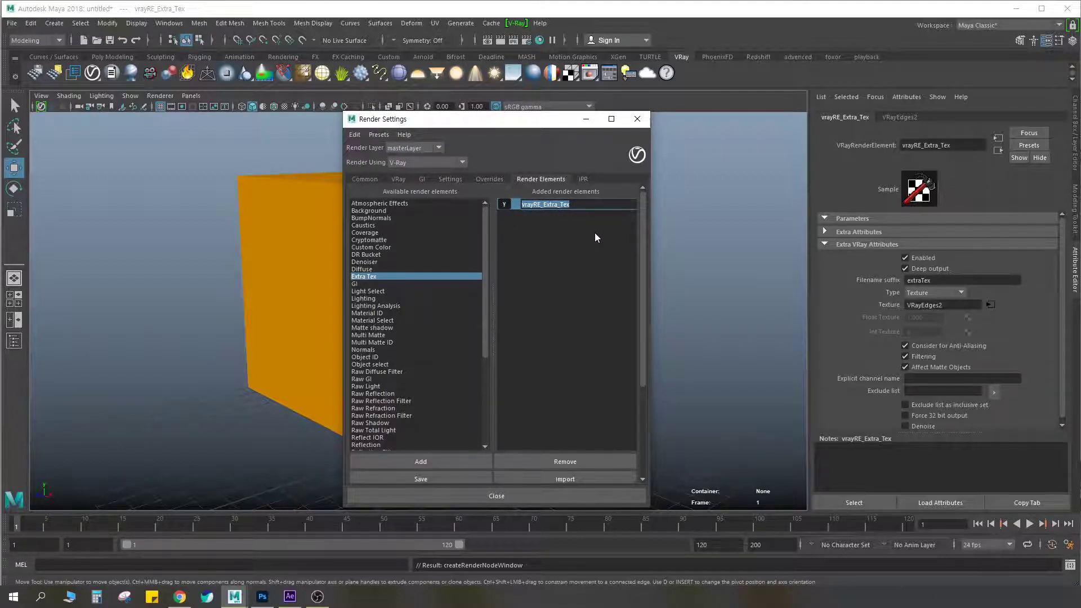
{"action": "type", "text": "edge"}
{"action": "key", "text": "Return"}
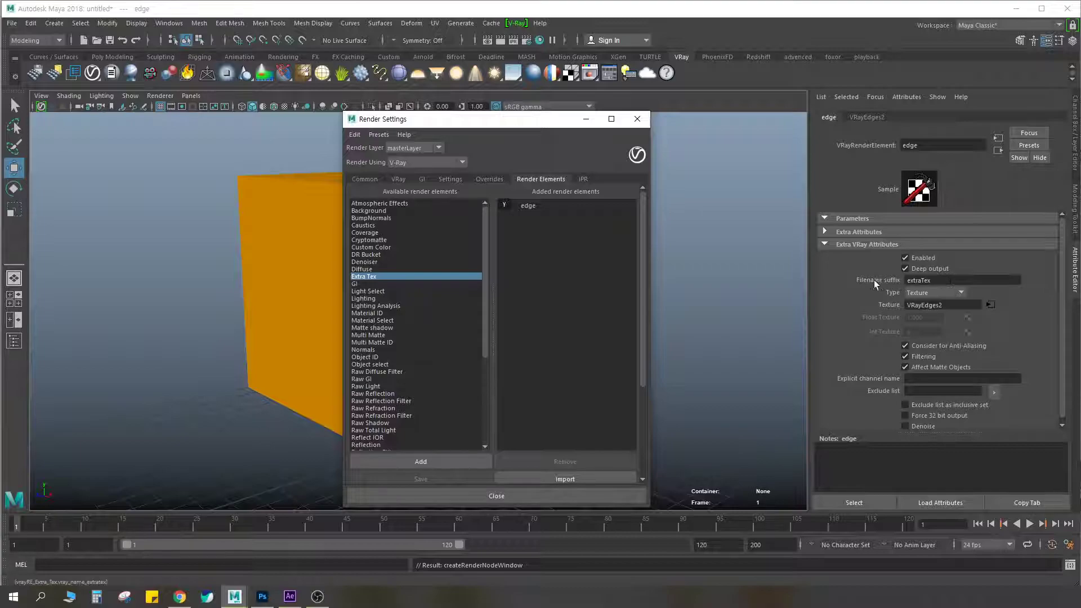
Underline the edge element's filename suffix in red, clear the marking, and set the suffix to edge
{"action": "key", "text": "ctrl+F2"}
{"action": "left_click_drag", "start_coordinate": [856, 282], "coordinate": [891, 283]}
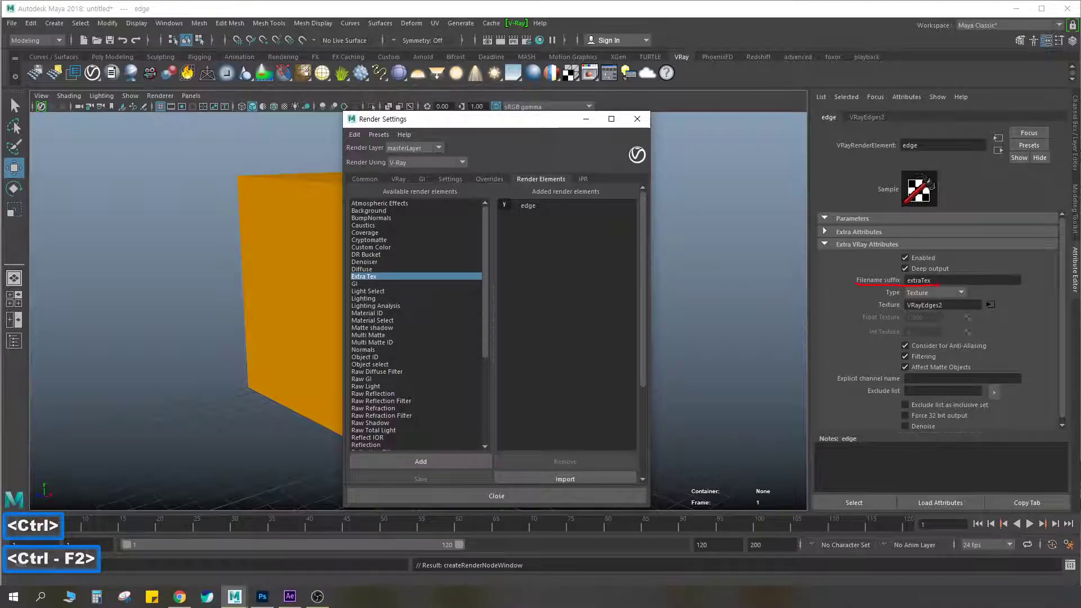
{"action": "key", "text": "Escape"}
{"action": "double_click", "coordinate": [937, 281]}
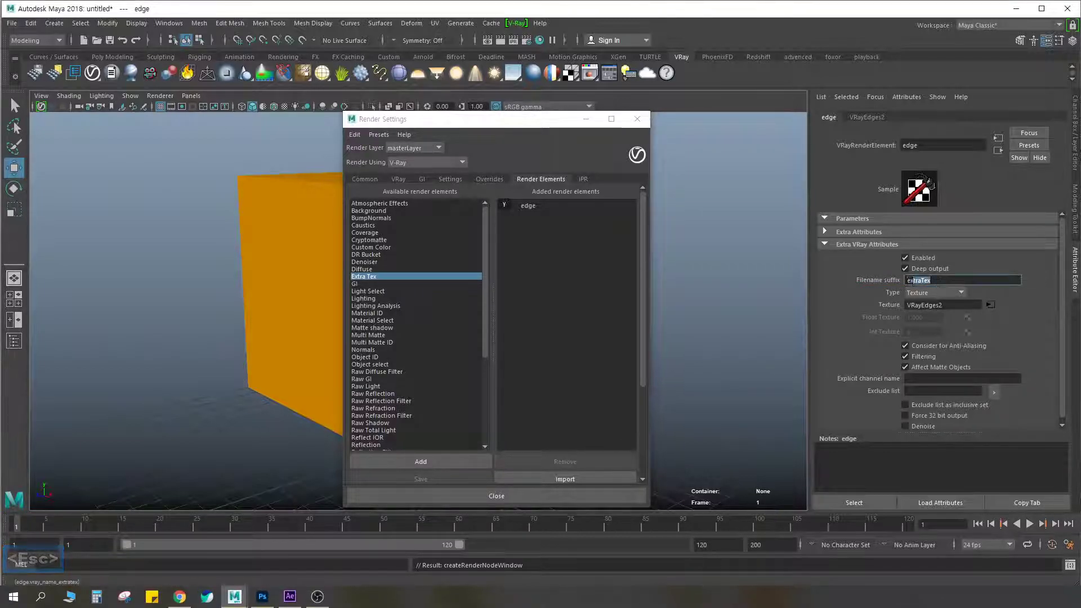
{"action": "type", "text": "e"}
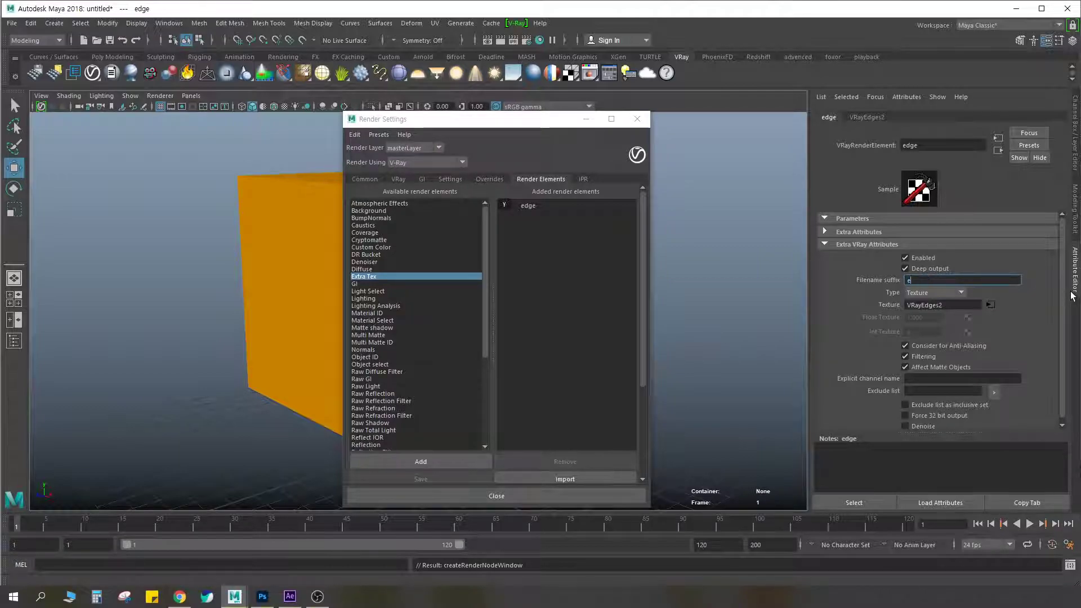
{"action": "type", "text": "dge"}
{"action": "key", "text": "Return"}
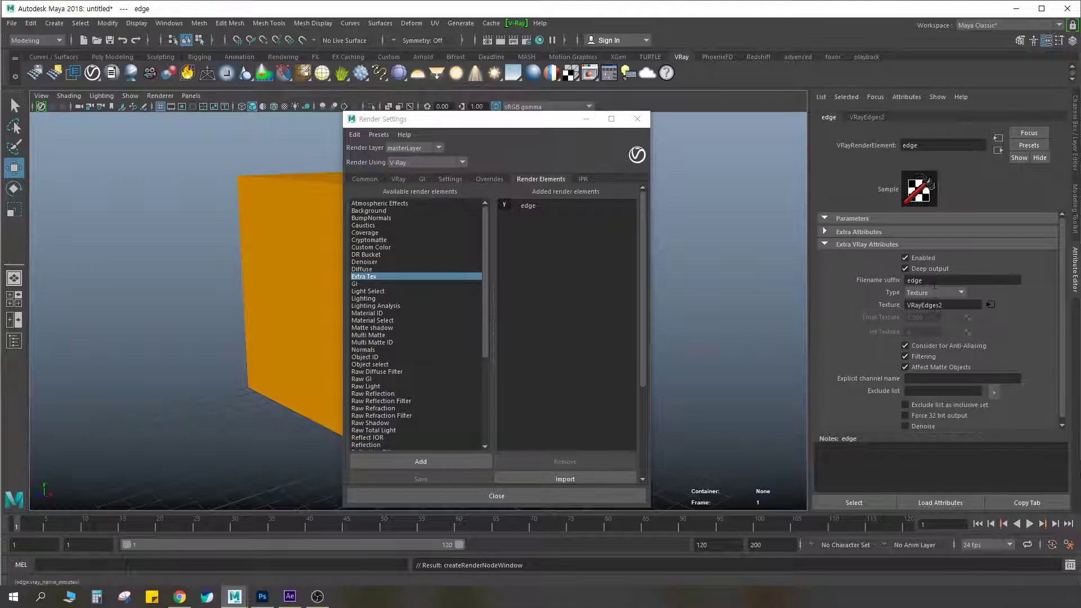
Render the scene and compare its RGB color, Alpha and edge_VRayEdges2 channels in the V-Ray frame buffer
{"action": "left_click", "coordinate": [501, 40]}
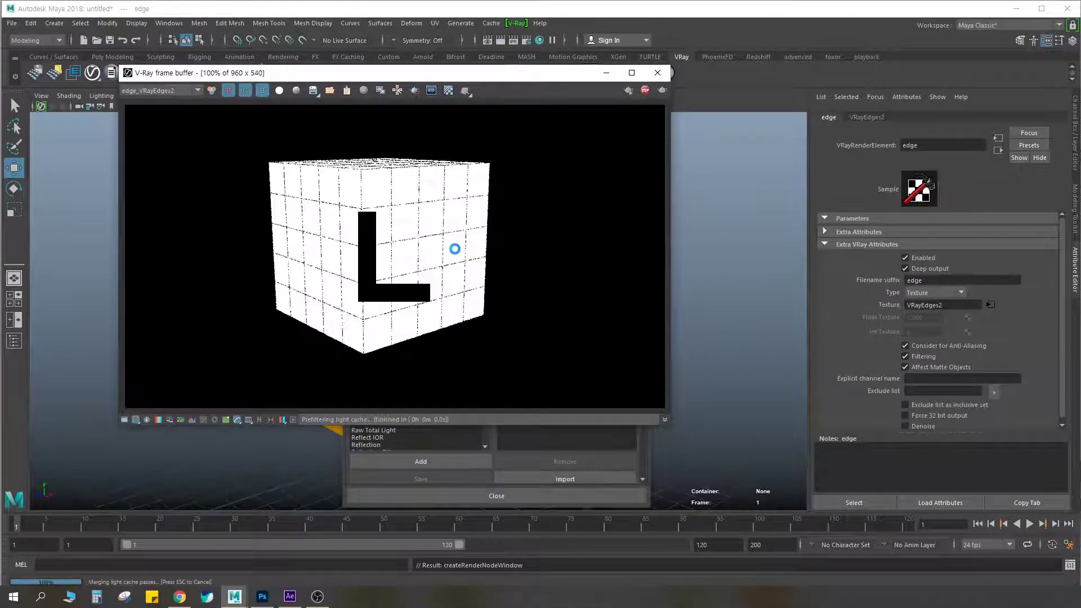
{"action": "left_click", "coordinate": [149, 91]}
{"action": "left_click", "coordinate": [149, 100]}
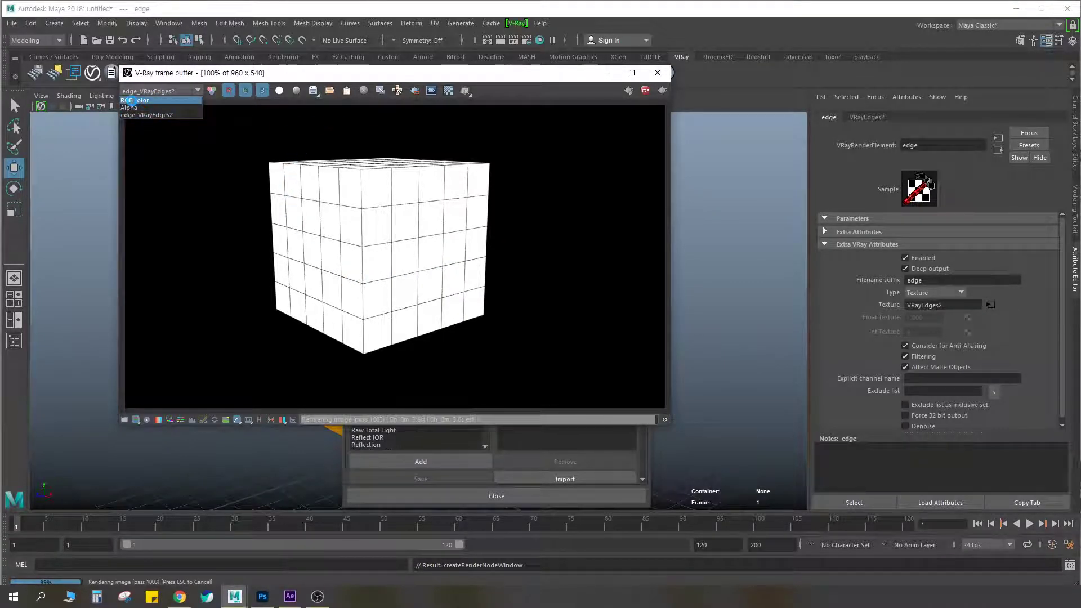
{"action": "left_click", "coordinate": [147, 93]}
{"action": "left_click", "coordinate": [134, 107]}
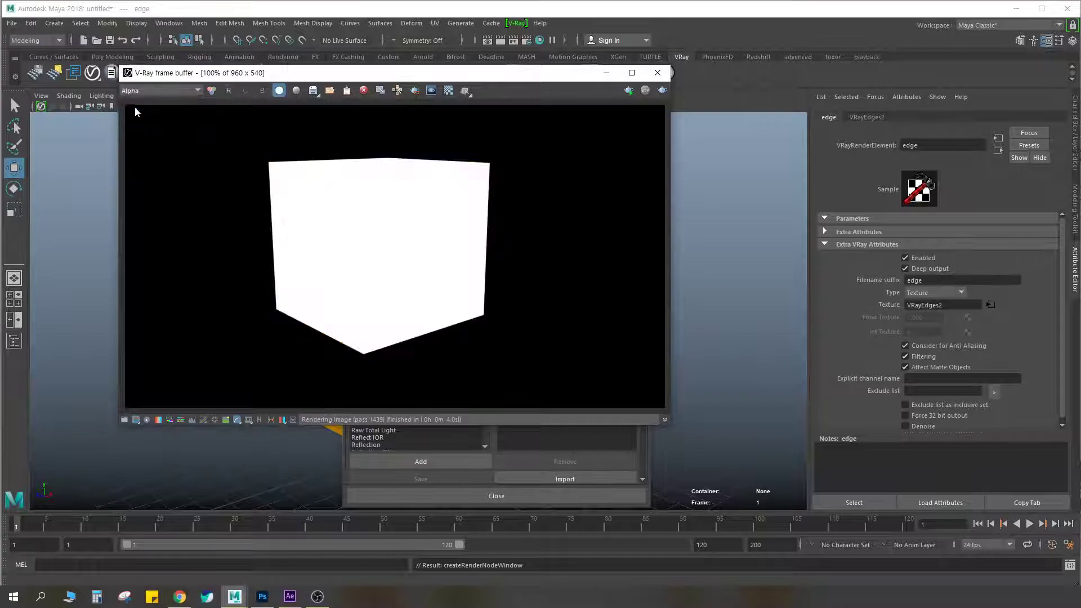
{"action": "left_click", "coordinate": [170, 93]}
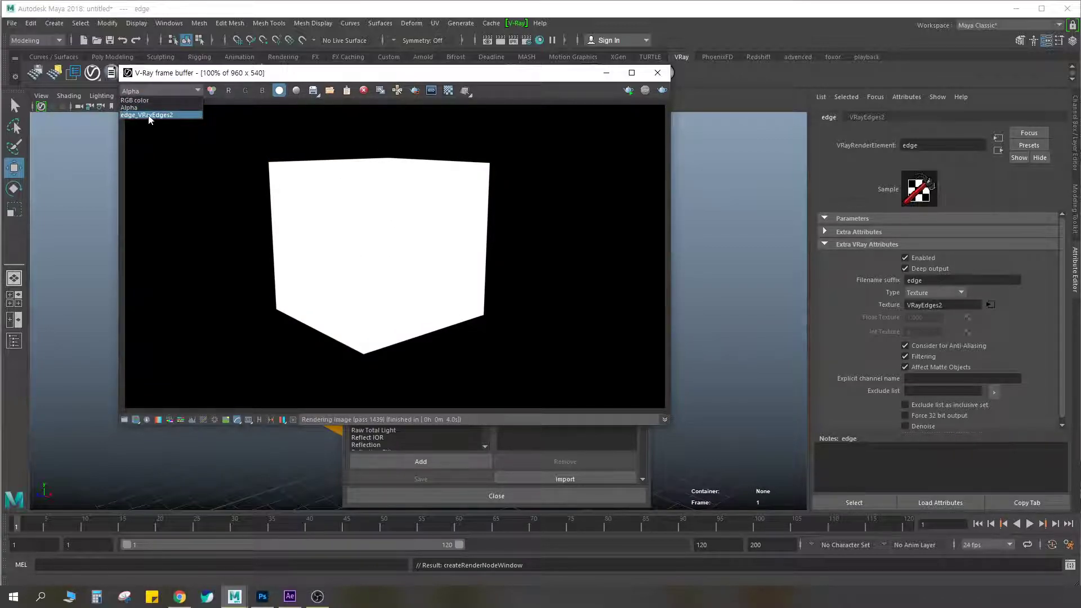
{"action": "left_click", "coordinate": [130, 115]}
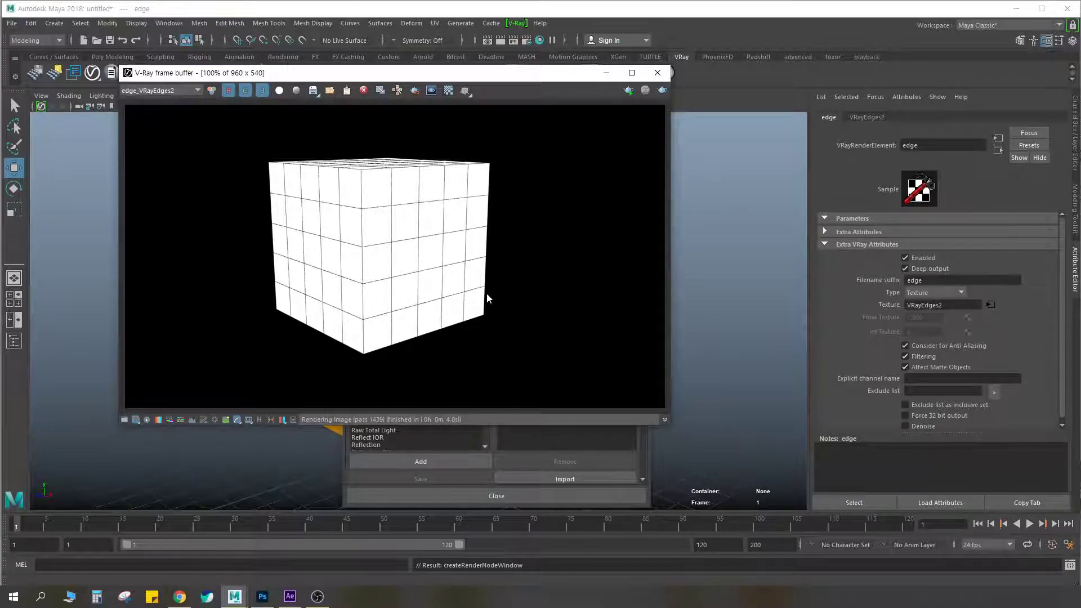
Reposition the V-Ray frame buffer, open the save dialog for the current channel, and dismiss it without saving
{"action": "left_click_drag", "start_coordinate": [423, 76], "coordinate": [634, 120]}
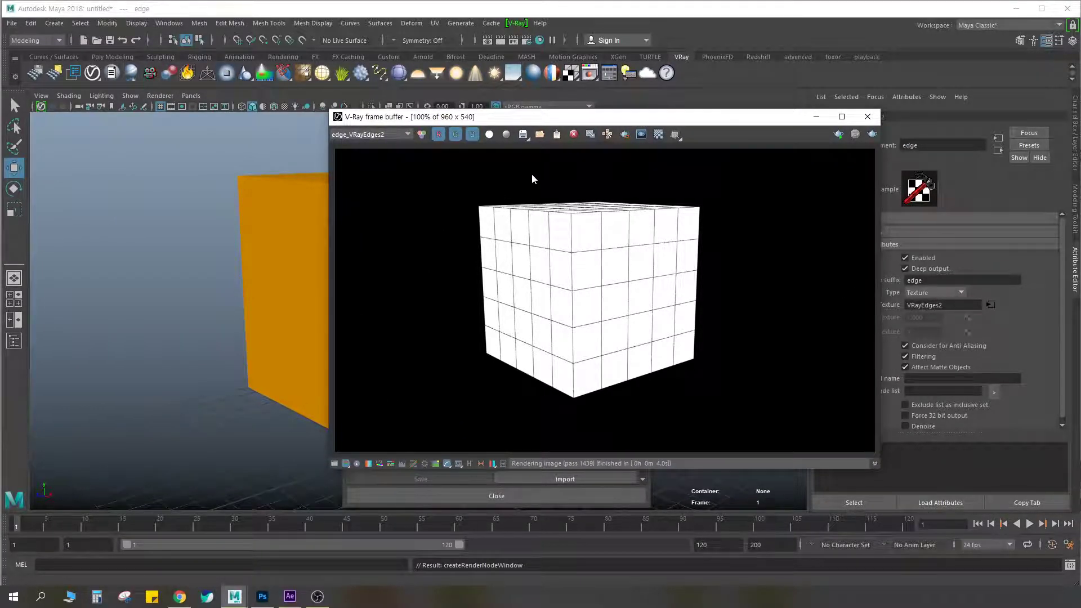
{"action": "left_click_drag", "start_coordinate": [492, 119], "coordinate": [415, 132]}
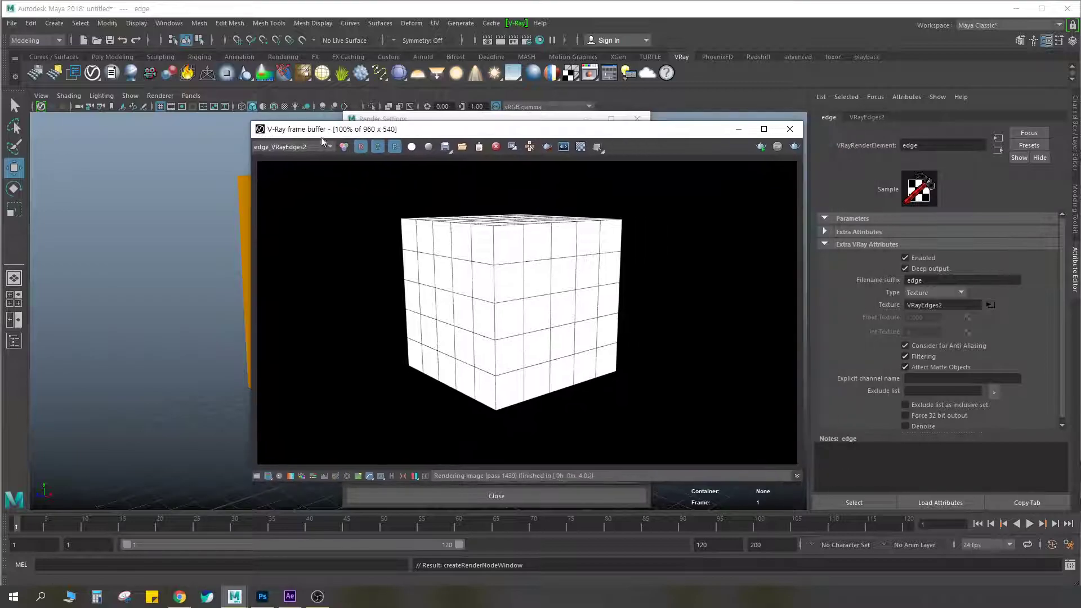
{"action": "left_click", "coordinate": [445, 147]}
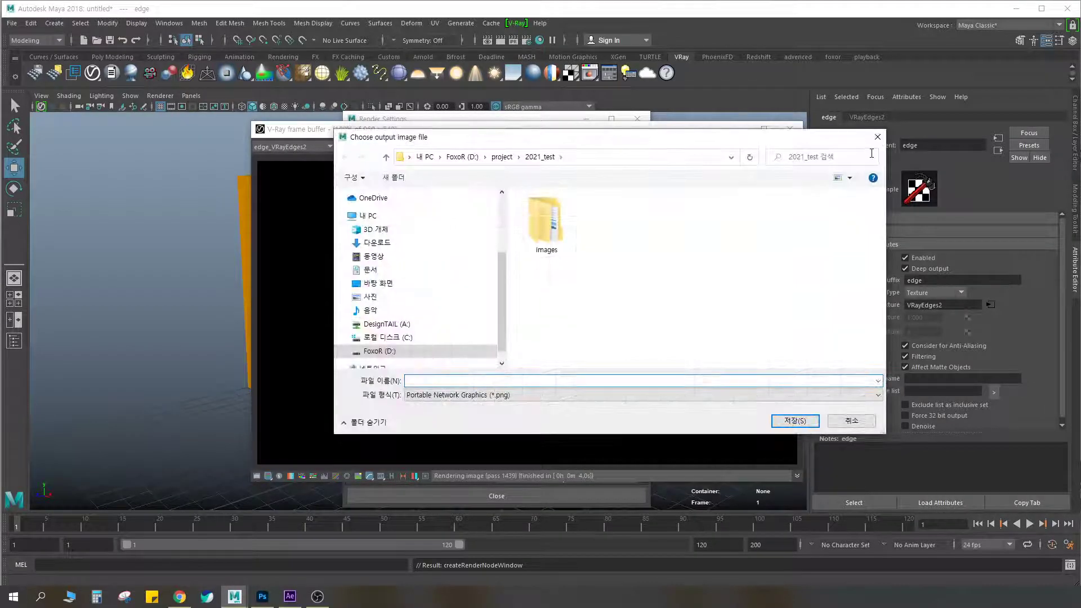
{"action": "left_click", "coordinate": [878, 133]}
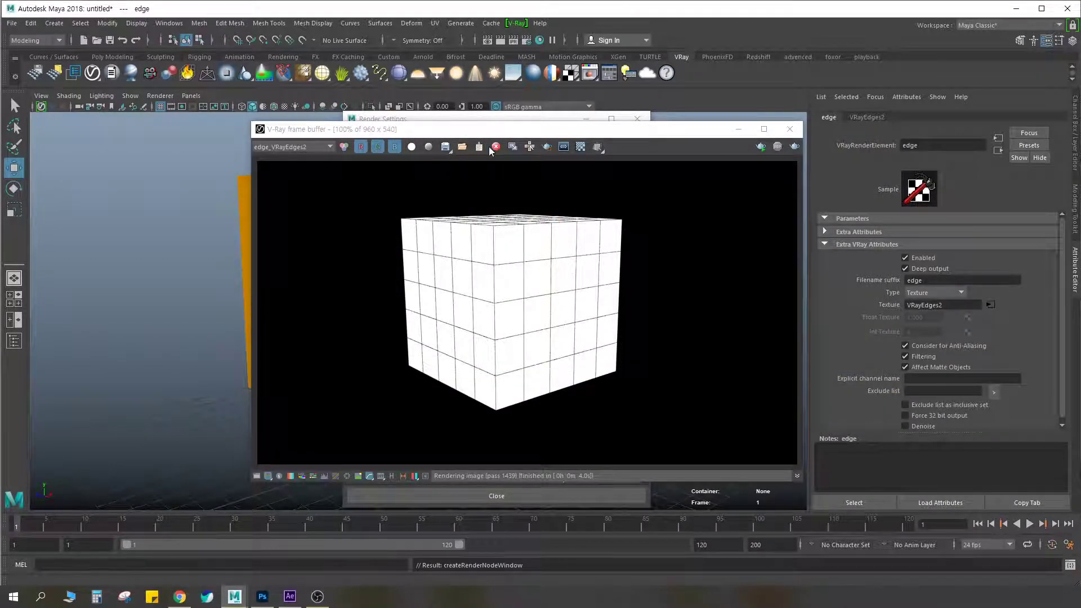
Switch to the Rendering menu set and locate the Batch Render command without running it
{"action": "left_click", "coordinate": [47, 40]}
{"action": "left_click", "coordinate": [41, 97]}
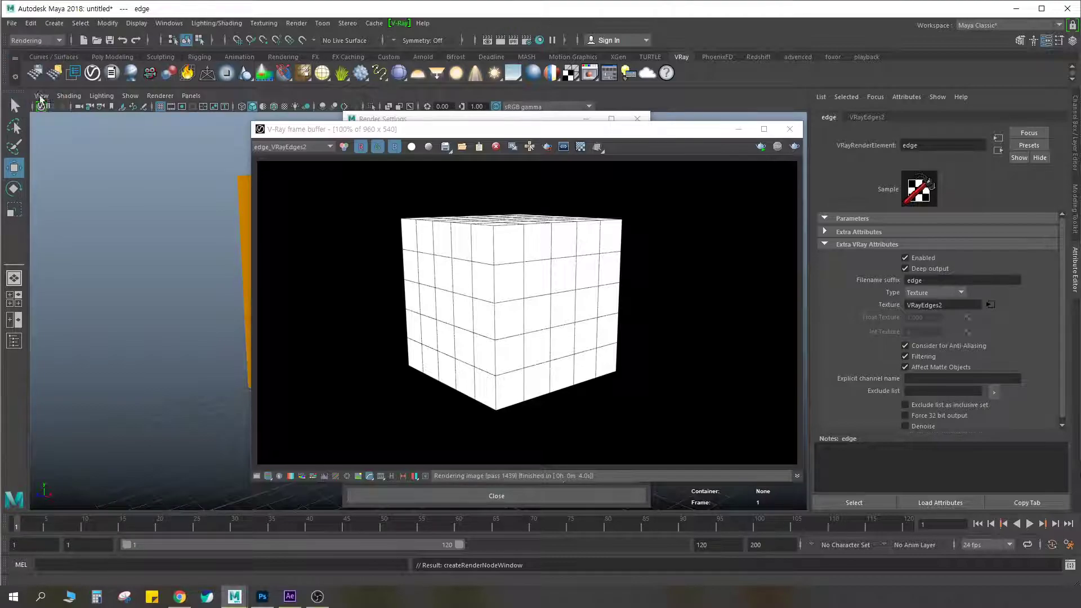
{"action": "left_click", "coordinate": [295, 23]}
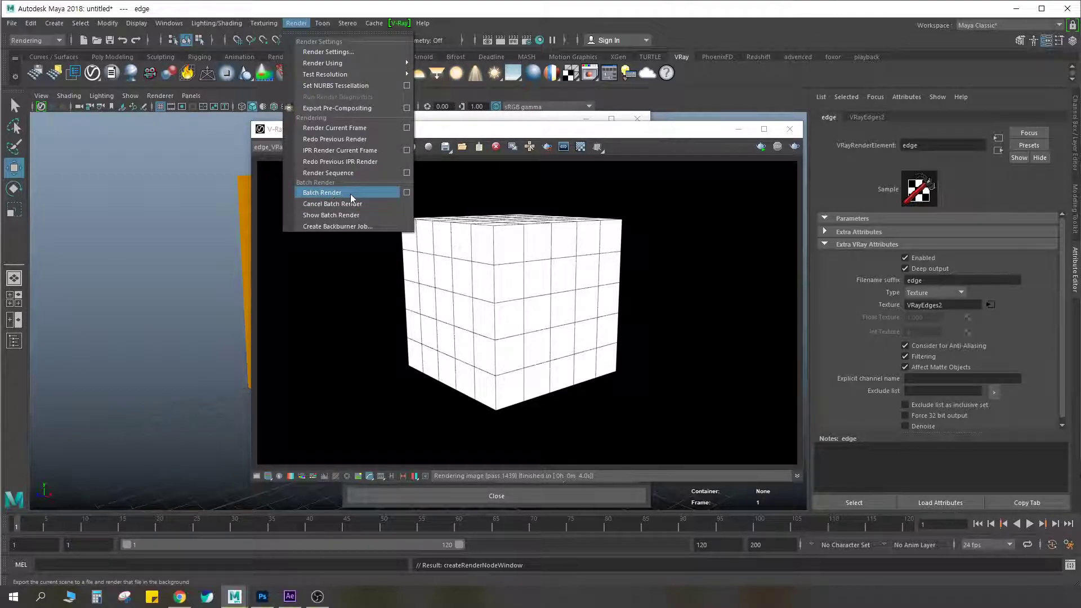
{"action": "left_click", "coordinate": [513, 222]}
Review the render channels listed in the V-Ray frame buffer, and close the frame buffer
{"action": "left_click", "coordinate": [299, 150]}
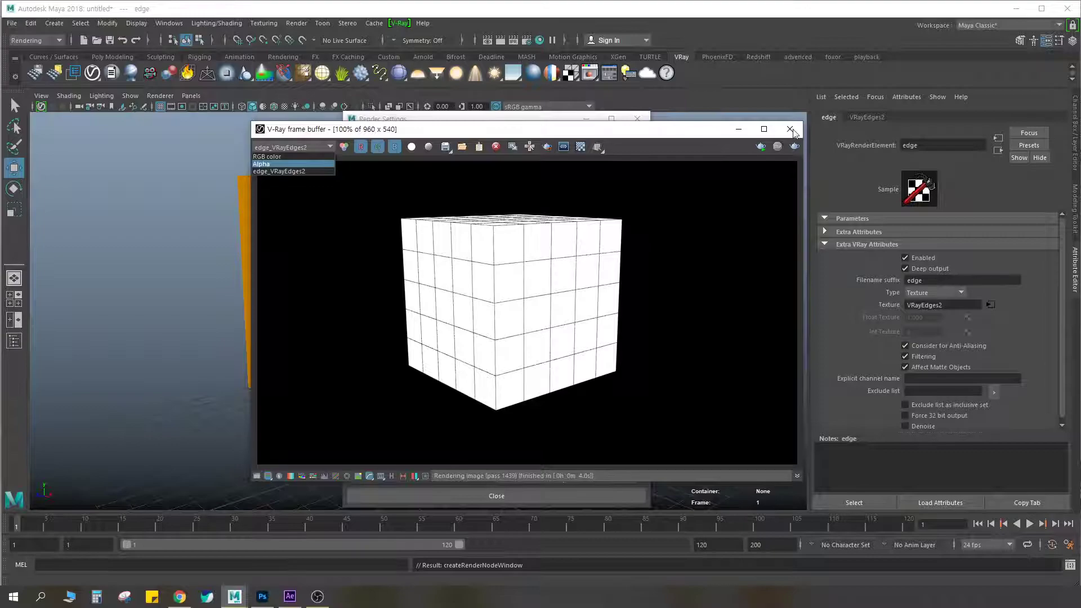
{"action": "left_click", "coordinate": [703, 129]}
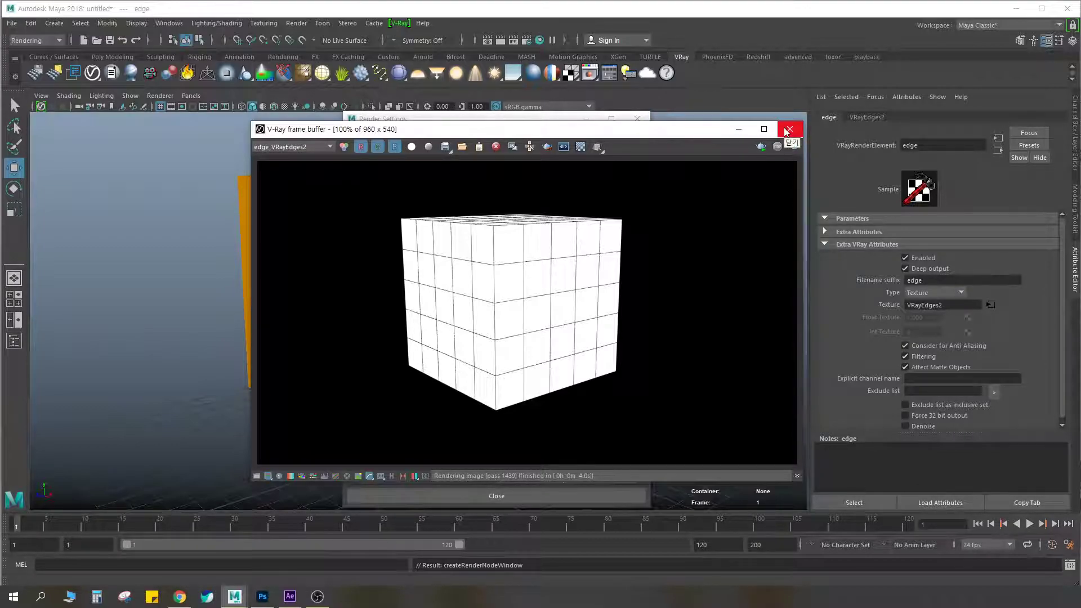
{"action": "left_click", "coordinate": [264, 149]}
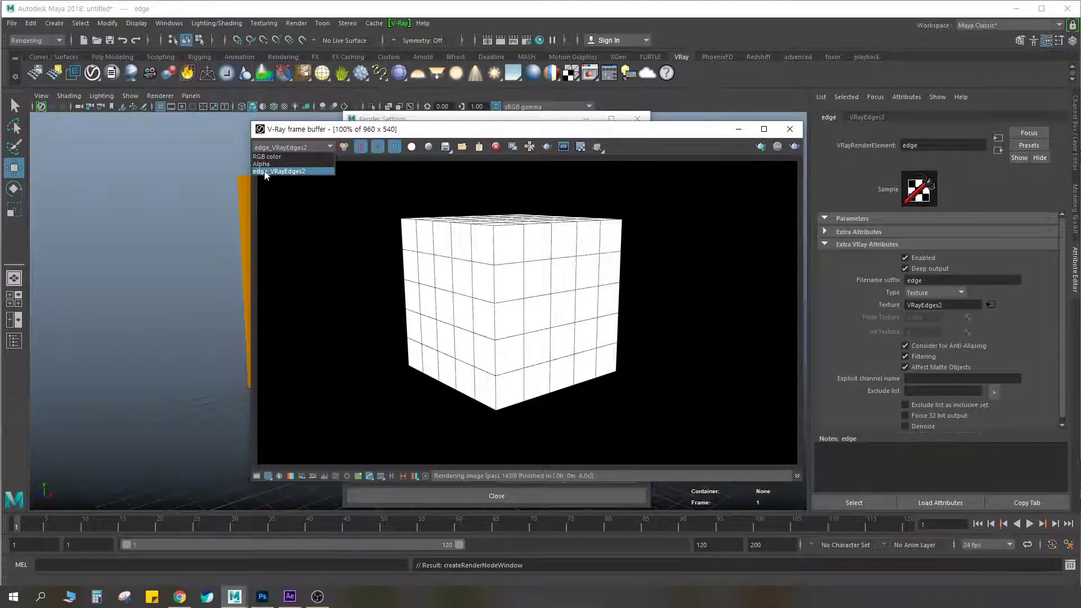
{"action": "left_click", "coordinate": [790, 129]}
{"action": "left_click", "coordinate": [790, 129]}
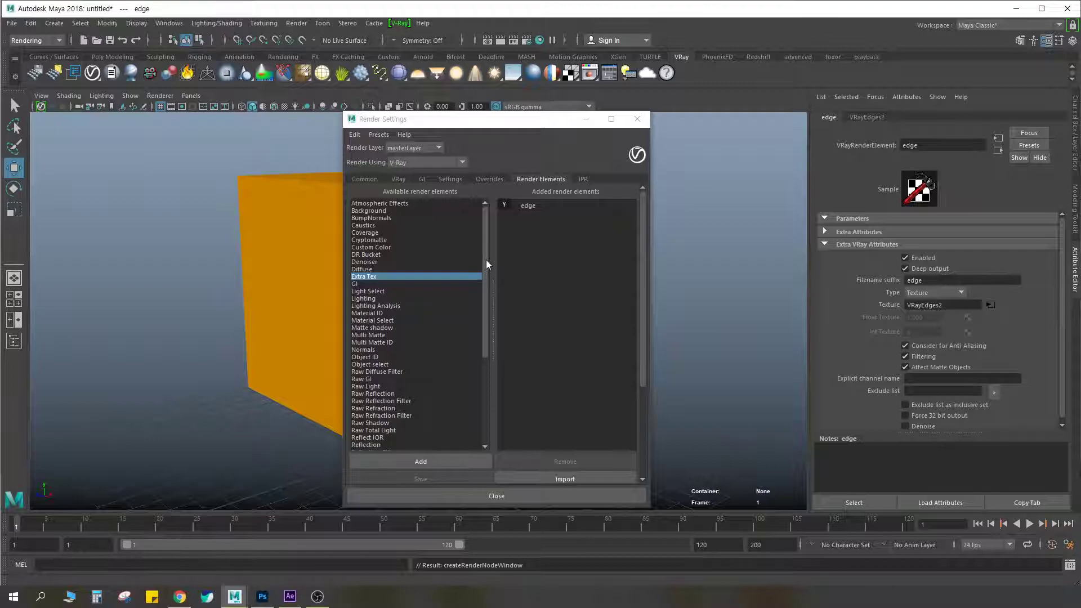
Add the Z-depth render element and rename it Z_depth
{"action": "left_click_drag", "start_coordinate": [485, 258], "coordinate": [482, 377]}
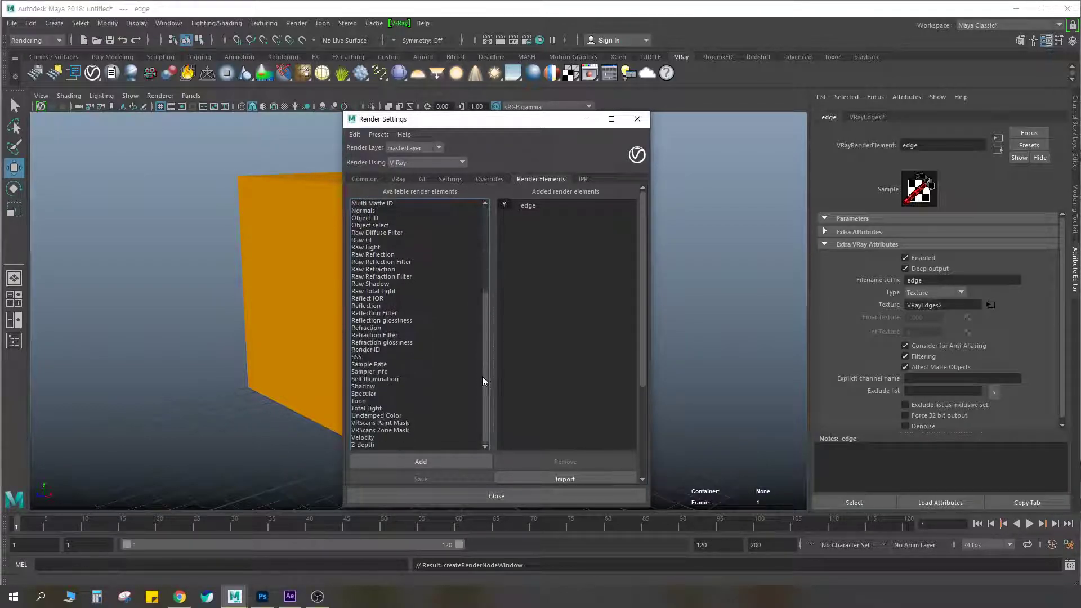
{"action": "double_click", "coordinate": [367, 443]}
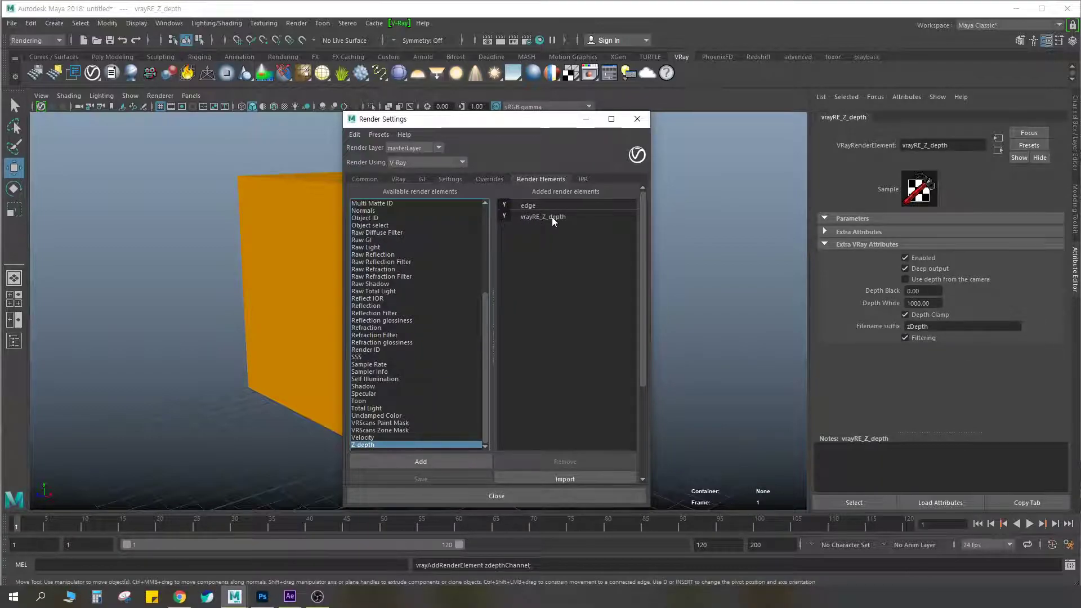
{"action": "left_click", "coordinate": [552, 217]}
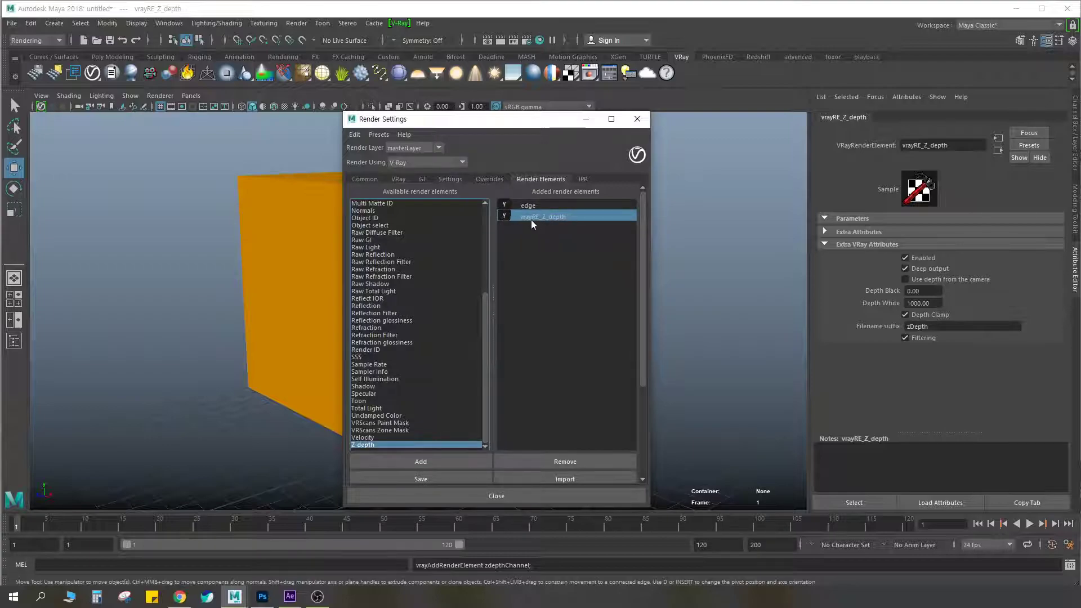
{"action": "double_click", "coordinate": [540, 216]}
{"action": "key", "text": "Delete"}
{"action": "key", "text": "Delete"}
{"action": "key", "text": "Delete"}
{"action": "key", "text": "Delete"}
{"action": "key", "text": "Delete"}
{"action": "key", "text": "Delete"}
{"action": "key", "text": "Delete"}
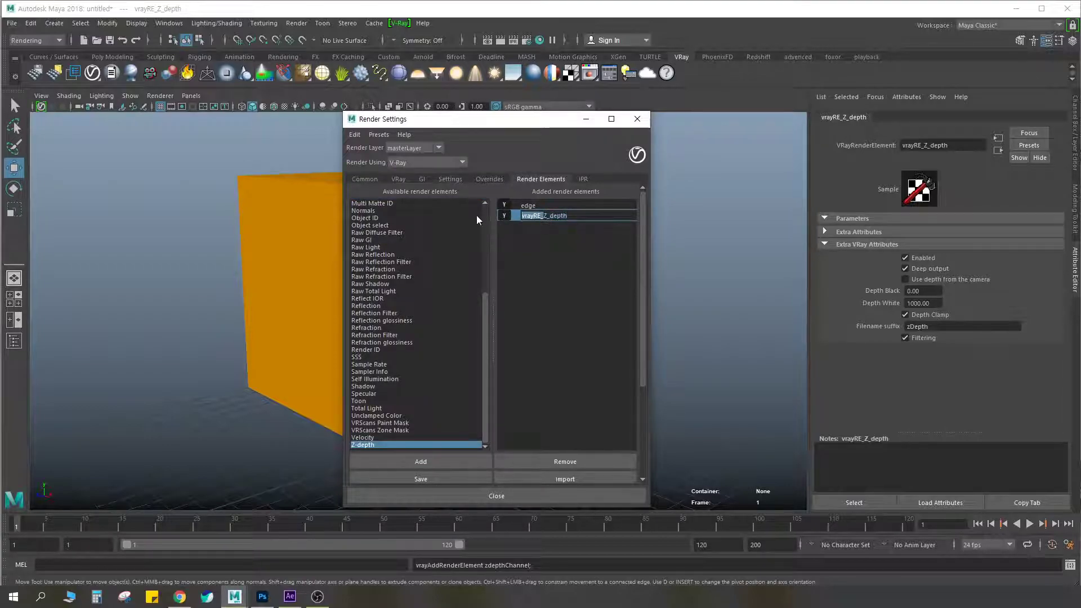
{"action": "key", "text": "Return"}
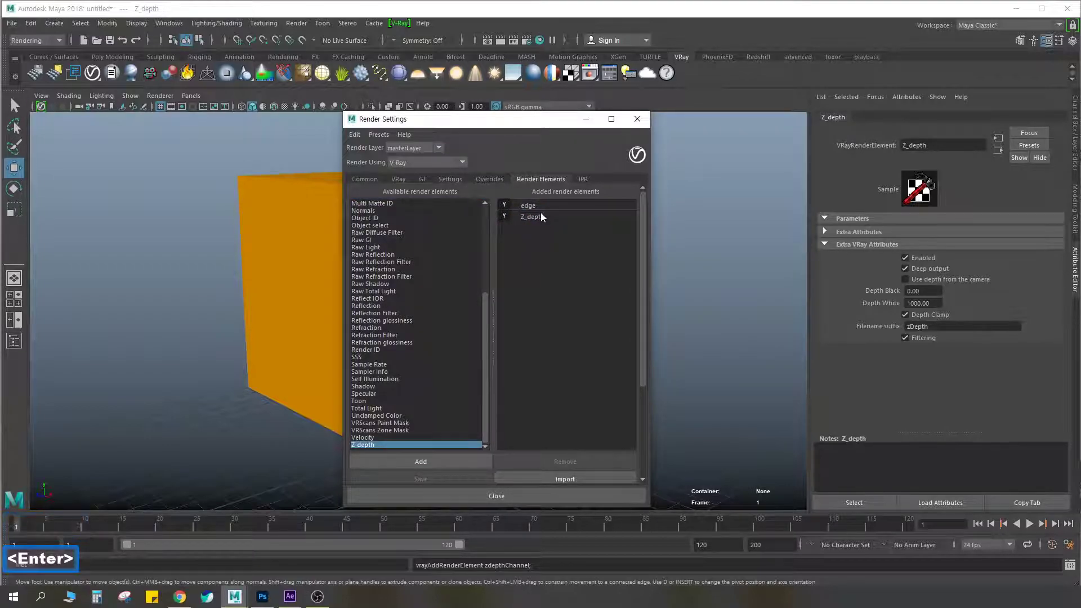
Select the Z_depth element, render the scene, and display the zDepth channel in the V-Ray frame buffer
{"action": "left_click", "coordinate": [539, 216]}
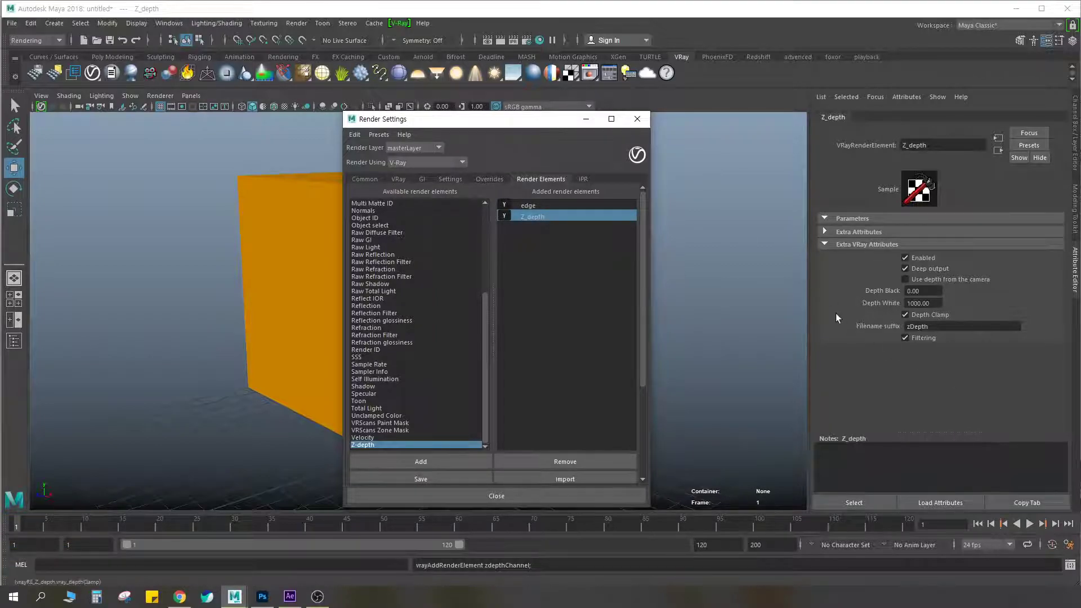
{"action": "left_click", "coordinate": [500, 39]}
{"action": "left_click", "coordinate": [295, 148]}
{"action": "left_click", "coordinate": [272, 179]}
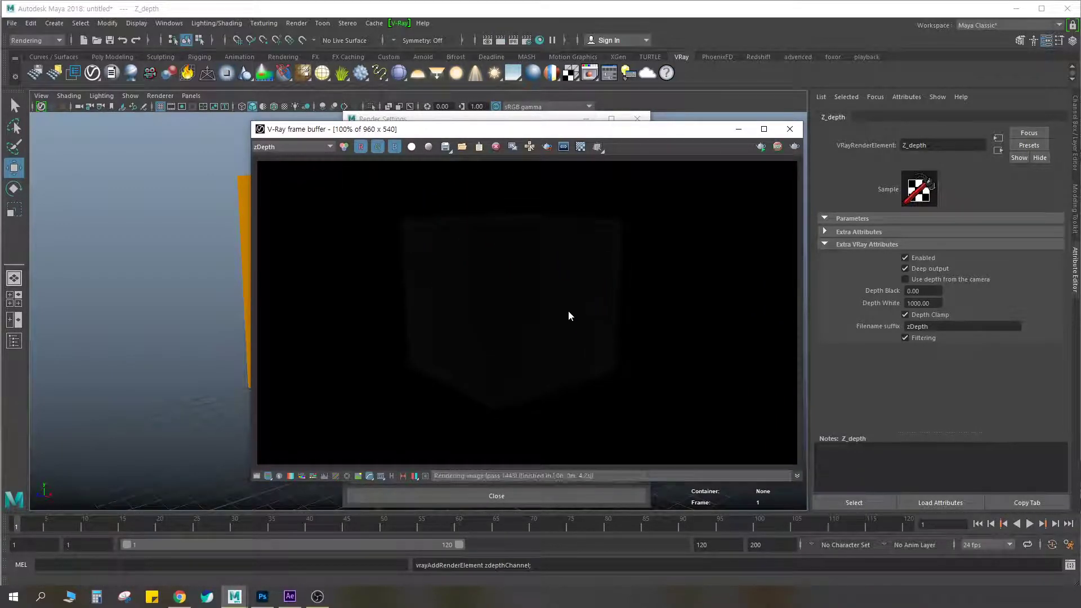
{"action": "key", "text": "ctrl+F2"}
{"action": "mouse_move", "coordinate": [522, 211]}
{"action": "left_mouse_down"}
{"action": "mouse_move", "coordinate": [418, 219]}
{"action": "mouse_move", "coordinate": [407, 366]}
{"action": "mouse_move", "coordinate": [527, 417]}
{"action": "mouse_move", "coordinate": [630, 238]}
{"action": "left_mouse_up"}
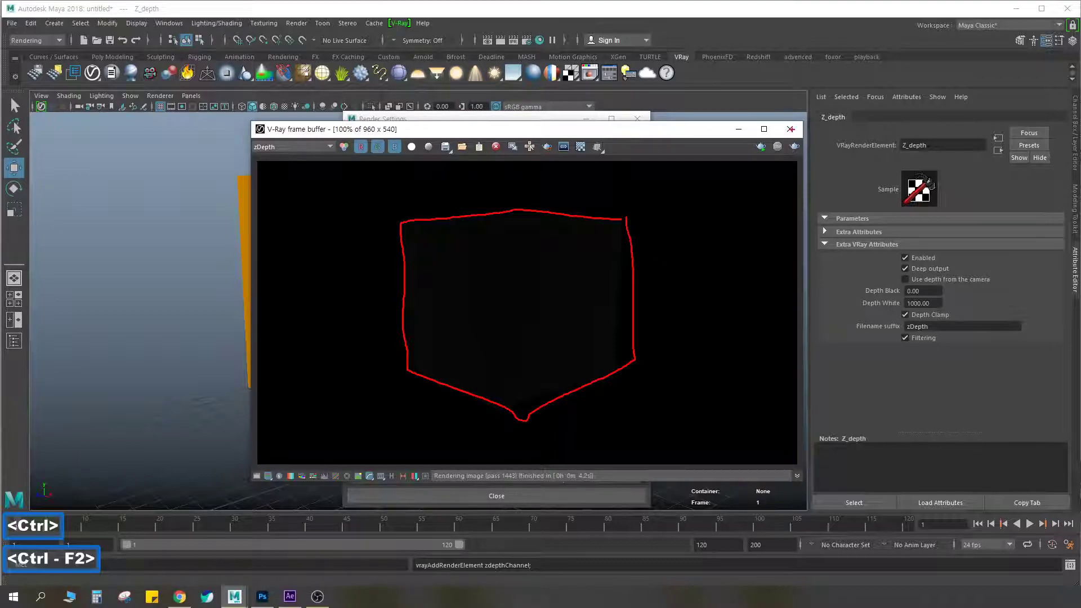
{"action": "mouse_move", "coordinate": [518, 347]}
{"action": "left_mouse_down"}
{"action": "mouse_move", "coordinate": [454, 258]}
{"action": "mouse_move", "coordinate": [585, 286]}
{"action": "mouse_move", "coordinate": [500, 333]}
{"action": "mouse_move", "coordinate": [472, 240]}
{"action": "mouse_move", "coordinate": [588, 272]}
{"action": "mouse_move", "coordinate": [495, 350]}
{"action": "mouse_move", "coordinate": [476, 236]}
{"action": "mouse_move", "coordinate": [576, 256]}
{"action": "left_mouse_up"}
{"action": "key", "text": "Escape"}
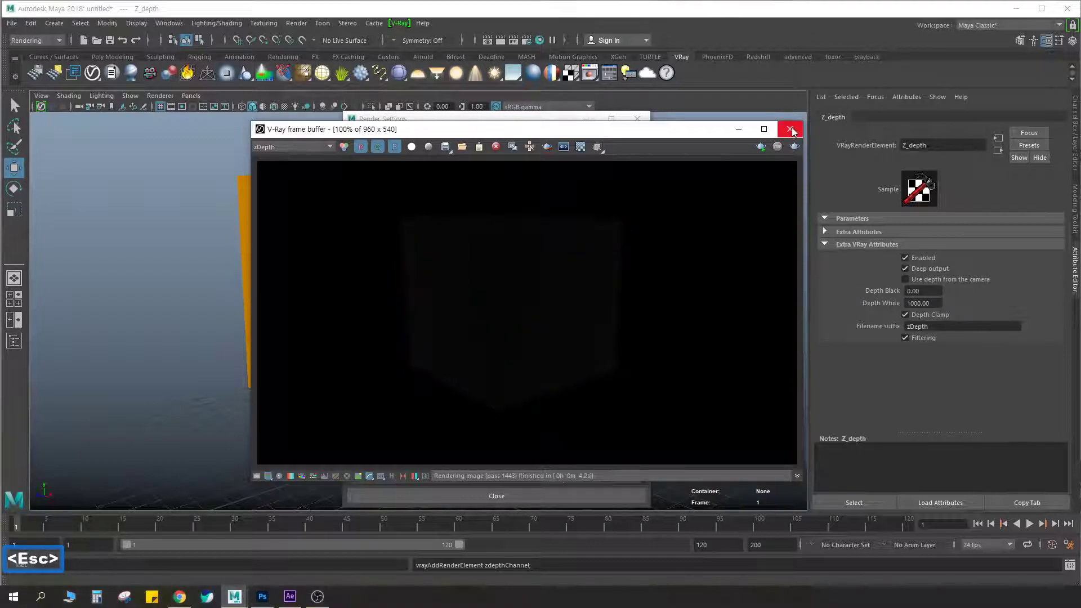
Close the V-Ray frame buffer and the Render Settings window
{"action": "left_click", "coordinate": [563, 122]}
{"action": "left_click_drag", "start_coordinate": [565, 123], "coordinate": [676, 122]}
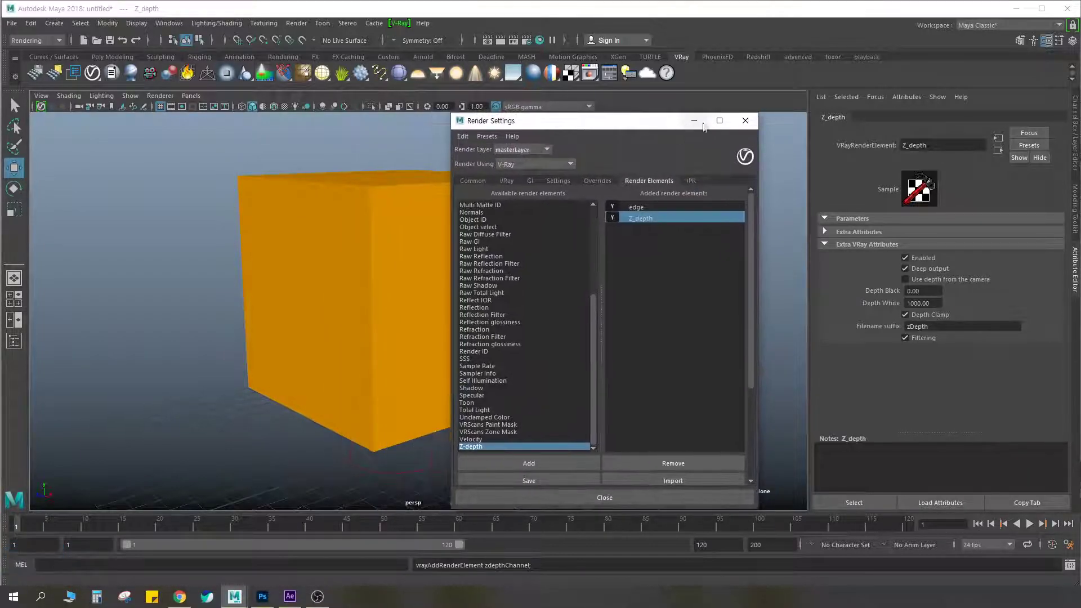
{"action": "left_click", "coordinate": [749, 121]}
Duplicate the orange cube repeatedly at an equal offset to form a straight row of six cubes
{"action": "left_click", "coordinate": [398, 294]}
{"action": "scroll", "coordinate": [398, 294], "scroll_direction": "down", "scroll_amount": 4}
{"action": "left_click_drag", "start_coordinate": [400, 295], "coordinate": [710, 276], "text": "alt"}
{"action": "scroll", "coordinate": [475, 292], "scroll_direction": "down", "scroll_amount": 3}
{"action": "key", "text": "ctrl+d"}
Select the row of cubes, duplicate it, and move the copies to the far end to make a row of twelve
{"action": "key", "text": "ctrl+d"}
{"action": "key", "text": "ctrl+d"}
{"action": "key", "text": "ctrl+d"}
{"action": "key", "text": "ctrl+d"}
{"action": "scroll", "coordinate": [710, 277], "scroll_direction": "down", "scroll_amount": 3}
{"action": "left_click_drag", "start_coordinate": [622, 288], "coordinate": [682, 283]}
{"action": "left_click", "coordinate": [674, 305], "text": "shift"}
{"action": "left_click", "coordinate": [616, 302], "text": "shift"}
{"action": "left_click", "coordinate": [532, 304], "text": "shift"}
{"action": "left_click", "coordinate": [481, 314], "text": "shift"}
{"action": "left_click", "coordinate": [430, 319], "text": "shift"}
{"action": "key", "text": "ctrl+d"}
{"action": "left_click_drag", "start_coordinate": [357, 308], "coordinate": [741, 248]}
Deselect everything and render the full row of cubes from an angled perspective receding into the distance
{"action": "middle_click_drag", "start_coordinate": [670, 219], "coordinate": [495, 229], "text": "alt"}
{"action": "left_click_drag", "start_coordinate": [496, 230], "coordinate": [570, 231], "text": "alt"}
{"action": "scroll", "coordinate": [536, 241], "scroll_direction": "up", "scroll_amount": 3}
{"action": "middle_click_drag", "start_coordinate": [535, 241], "coordinate": [293, 375], "text": "alt"}
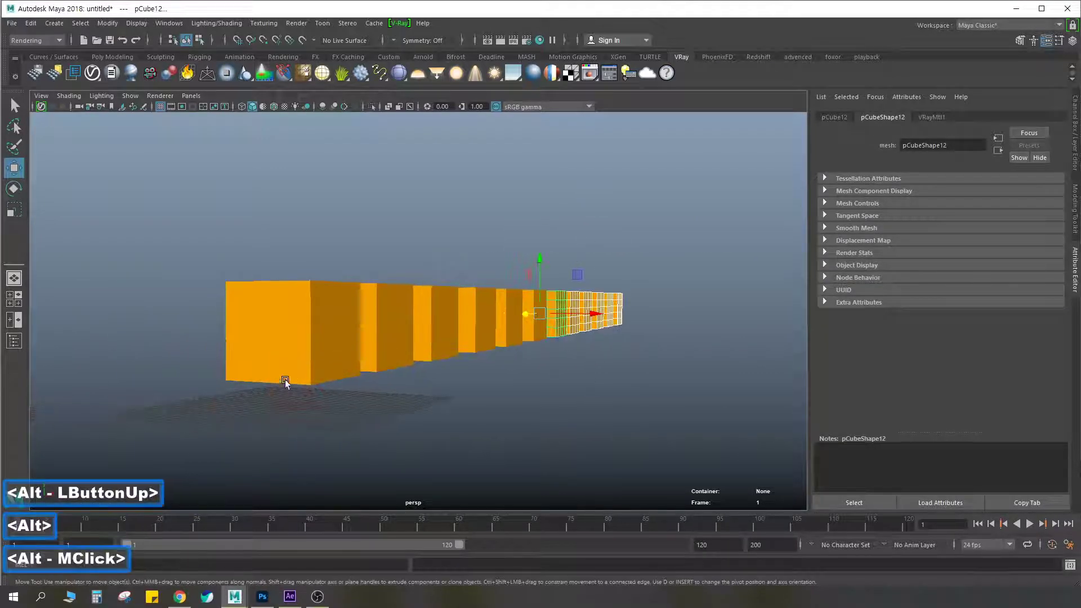
{"action": "left_click_drag", "start_coordinate": [293, 374], "coordinate": [300, 374], "text": "alt"}
{"action": "middle_click_drag", "start_coordinate": [592, 270], "coordinate": [586, 272], "text": "alt"}
{"action": "left_click_drag", "start_coordinate": [585, 272], "coordinate": [643, 253], "text": "alt"}
{"action": "right_click_drag", "start_coordinate": [643, 253], "coordinate": [616, 251], "text": "alt"}
{"action": "middle_click_drag", "start_coordinate": [616, 251], "coordinate": [620, 252], "text": "alt"}
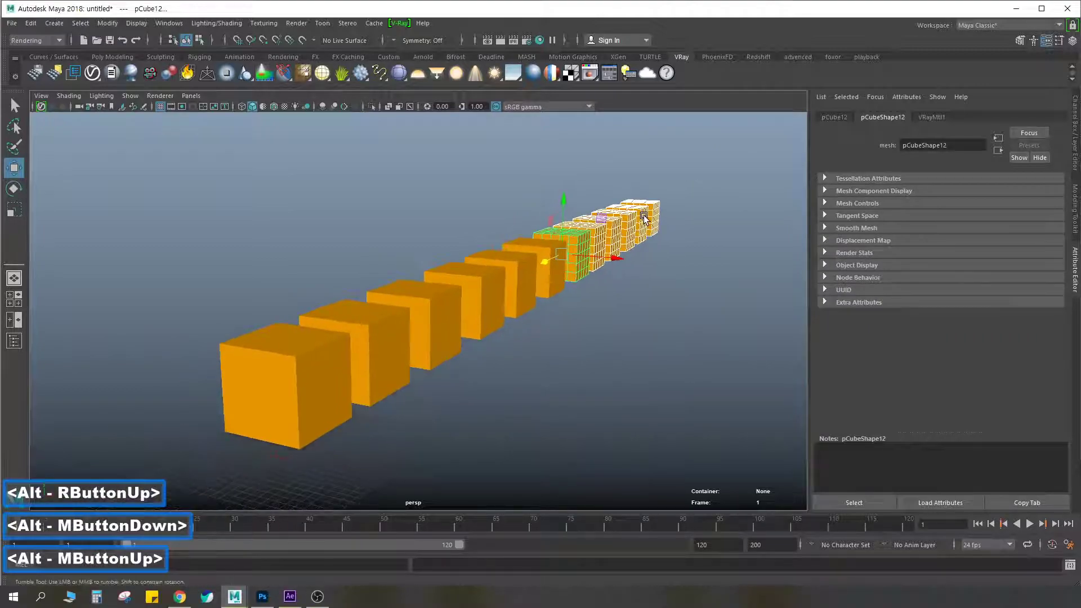
{"action": "left_click_drag", "start_coordinate": [620, 251], "coordinate": [664, 253], "text": "alt"}
{"action": "left_click", "coordinate": [438, 202]}
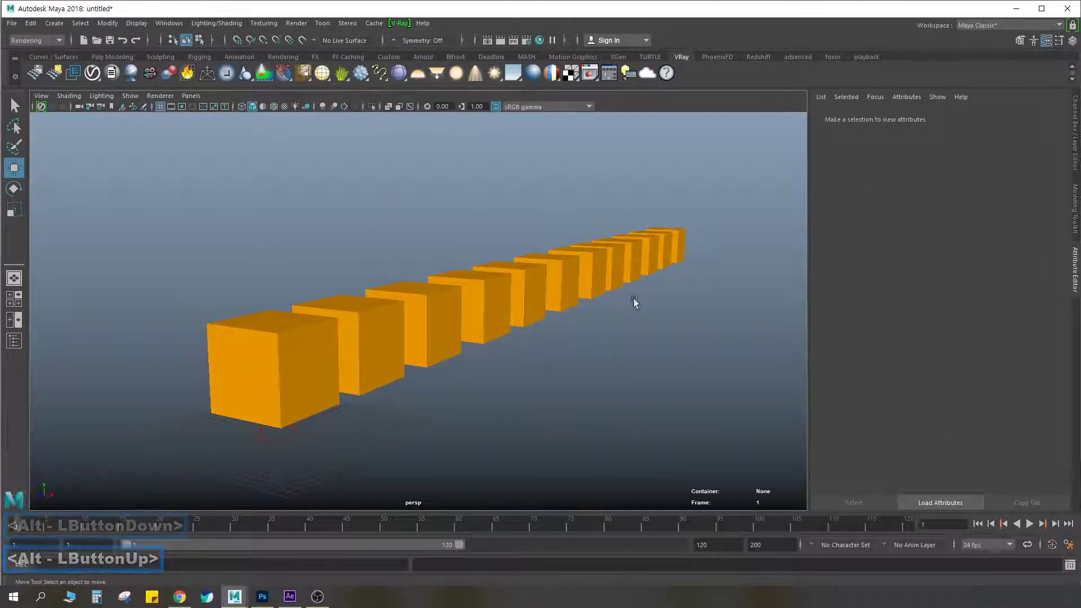
{"action": "middle_click_drag", "start_coordinate": [625, 254], "coordinate": [615, 241], "text": "alt"}
{"action": "middle_click", "coordinate": [616, 241], "text": "alt"}
{"action": "right_click_drag", "start_coordinate": [617, 241], "coordinate": [743, 218], "text": "alt"}
{"action": "middle_click_drag", "start_coordinate": [652, 219], "coordinate": [684, 195], "text": "alt"}
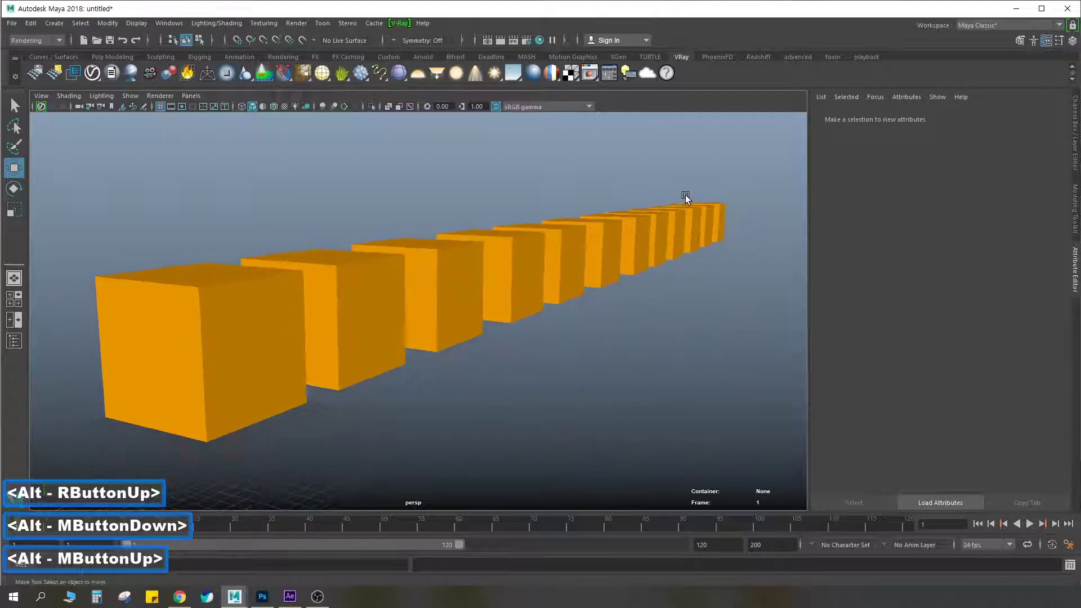
{"action": "left_click", "coordinate": [501, 41]}
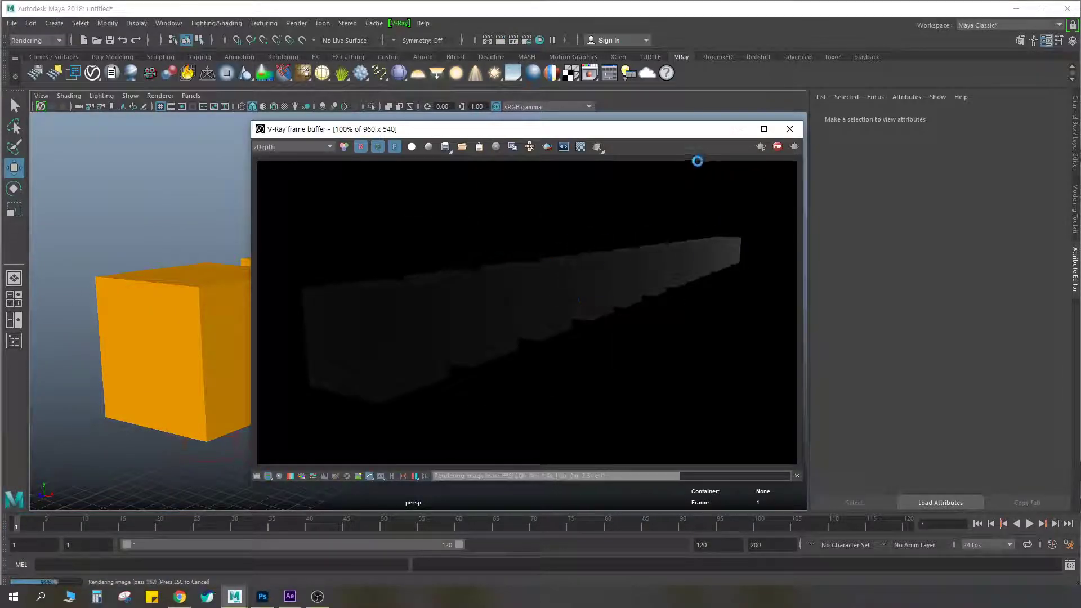
{"action": "left_click_drag", "start_coordinate": [654, 132], "coordinate": [564, 135]}
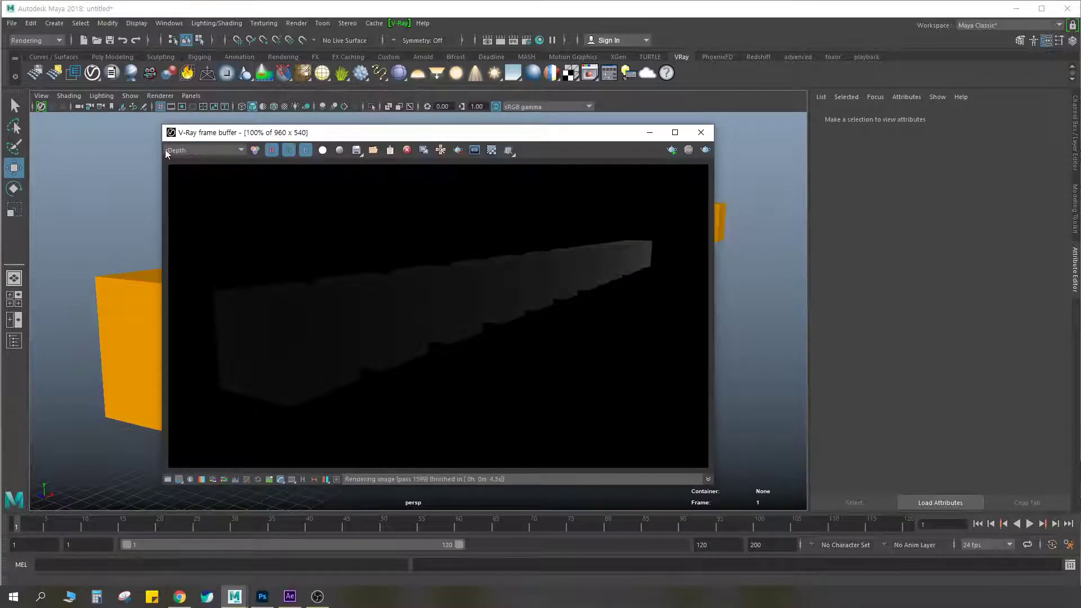
Display the RGB color, edge_VRayEdges2 and zDepth channels in turn in the V-Ray frame buffer
{"action": "left_click", "coordinate": [218, 150]}
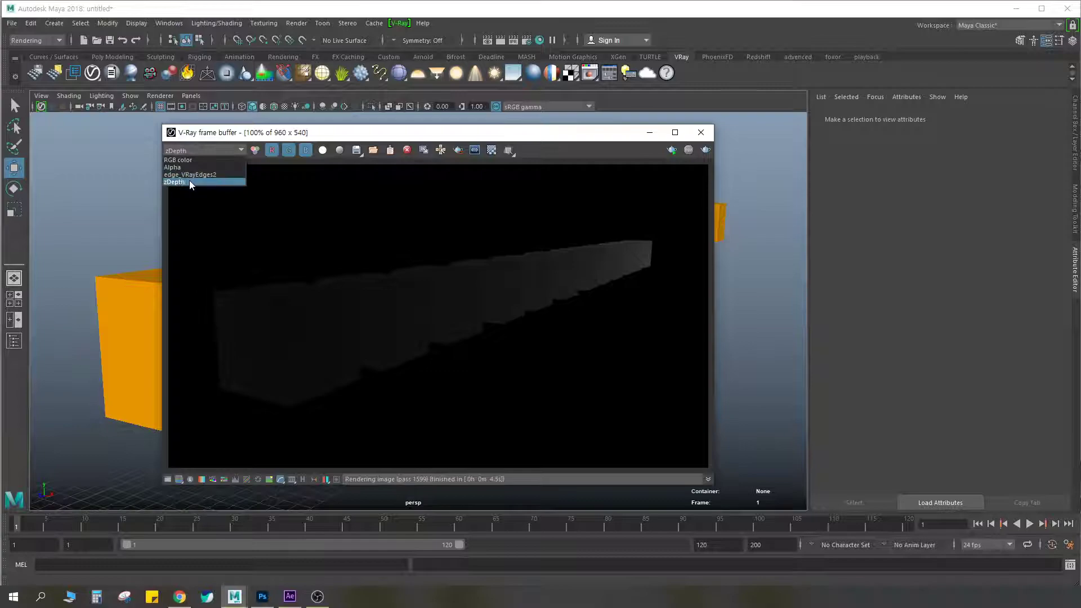
{"action": "left_click", "coordinate": [182, 160]}
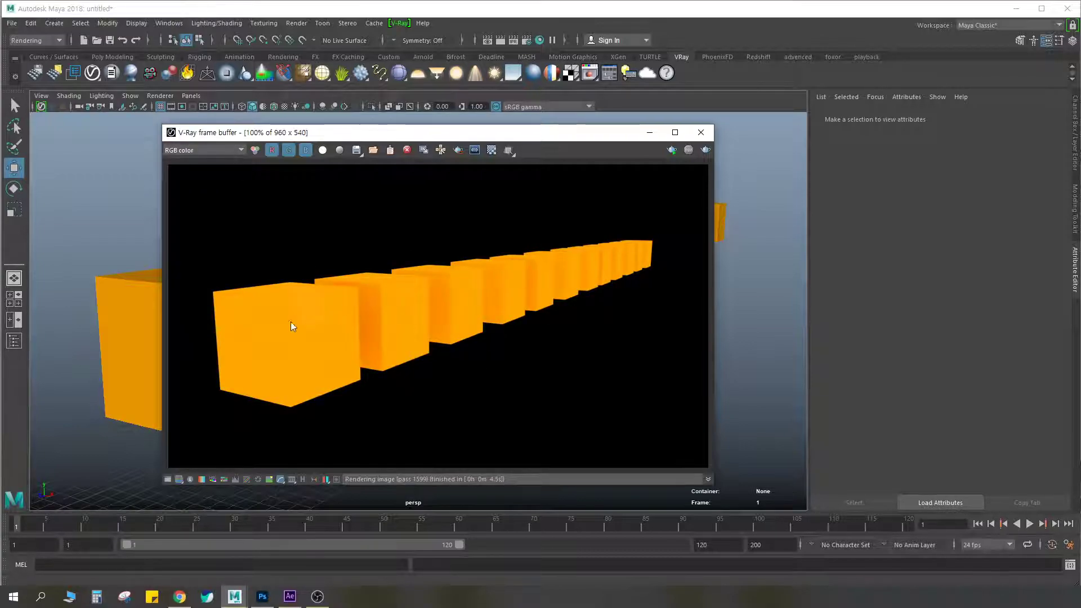
{"action": "left_click", "coordinate": [210, 151]}
{"action": "left_click", "coordinate": [191, 175]}
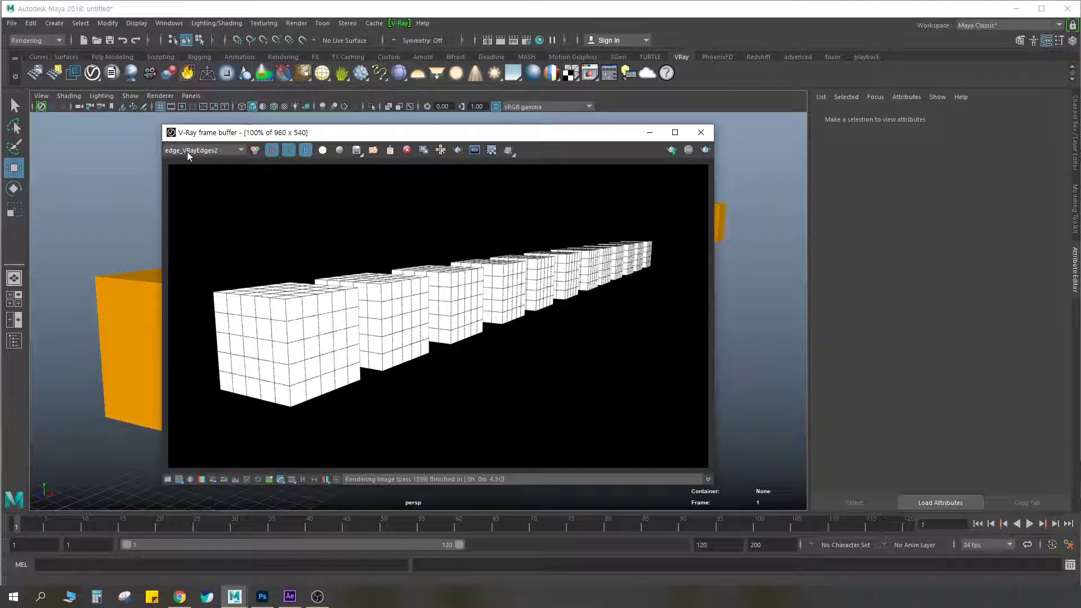
{"action": "left_click", "coordinate": [190, 150]}
{"action": "left_click", "coordinate": [191, 183]}
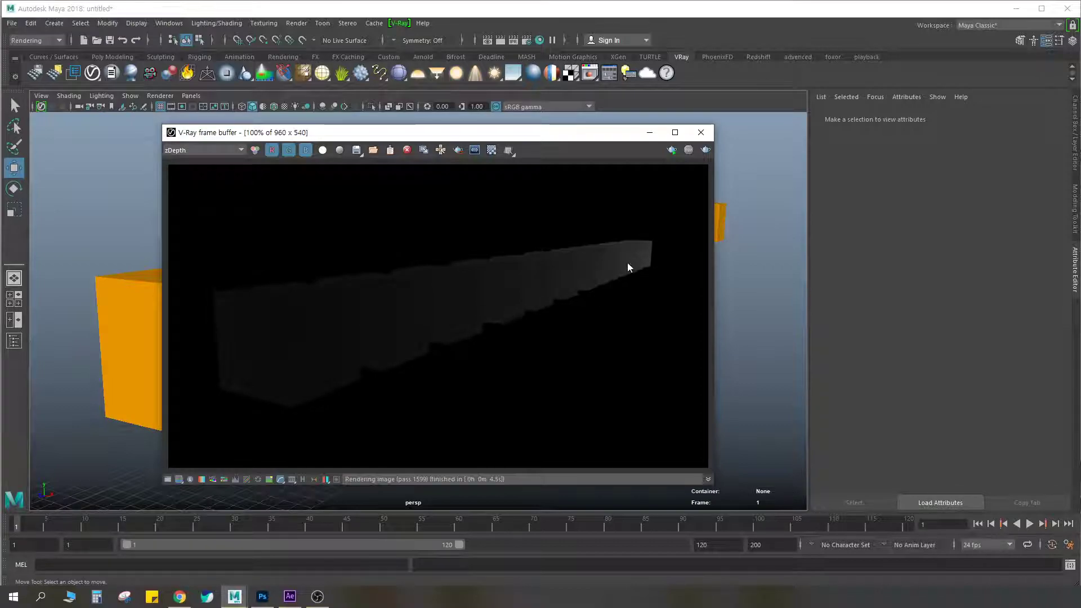
{"action": "key", "text": "ctrl+F2"}
{"action": "mouse_move", "coordinate": [619, 234]}
{"action": "left_mouse_down"}
{"action": "mouse_move", "coordinate": [647, 217]}
{"action": "mouse_move", "coordinate": [680, 259]}
{"action": "mouse_move", "coordinate": [656, 270]}
{"action": "mouse_move", "coordinate": [667, 243]}
{"action": "left_mouse_up"}
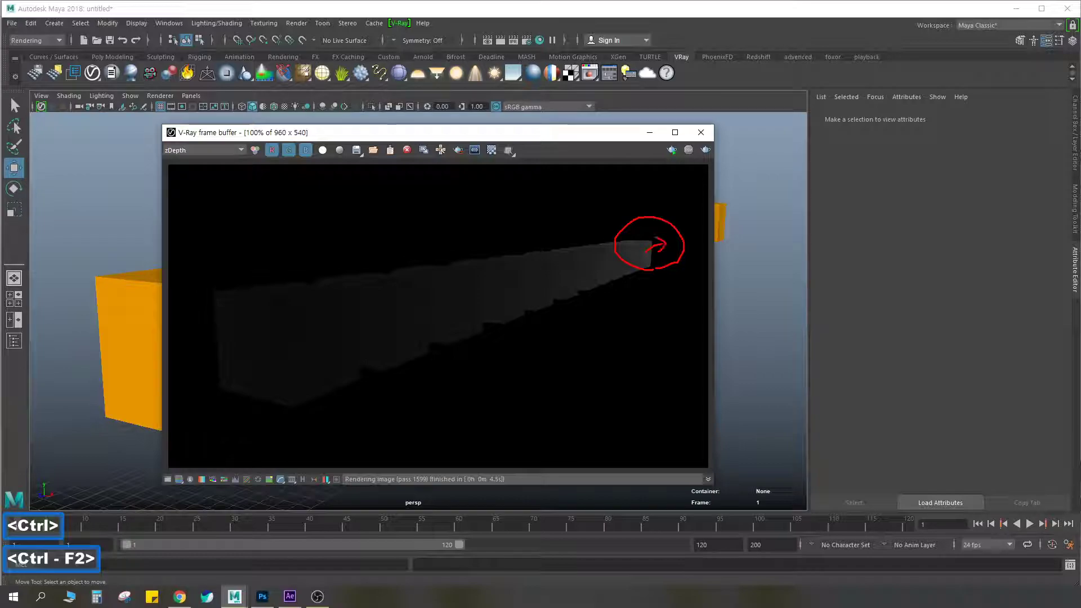
{"action": "left_click_drag", "start_coordinate": [558, 269], "coordinate": [242, 331]}
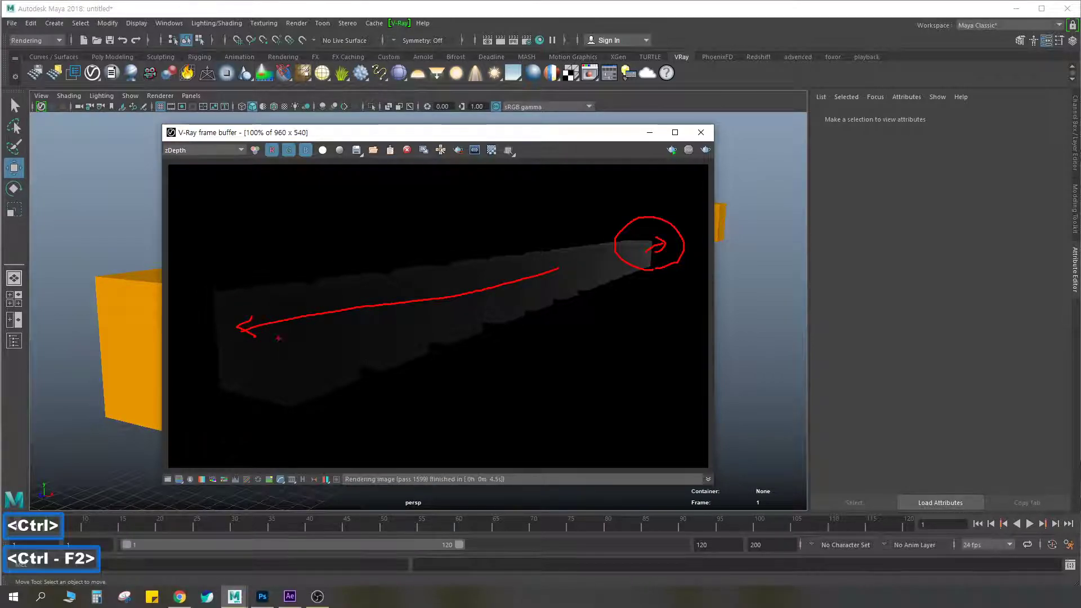
{"action": "mouse_move", "coordinate": [271, 396]}
{"action": "left_mouse_down"}
{"action": "mouse_move", "coordinate": [191, 333]}
{"action": "mouse_move", "coordinate": [350, 317]}
{"action": "mouse_move", "coordinate": [294, 392]}
{"action": "left_mouse_up"}
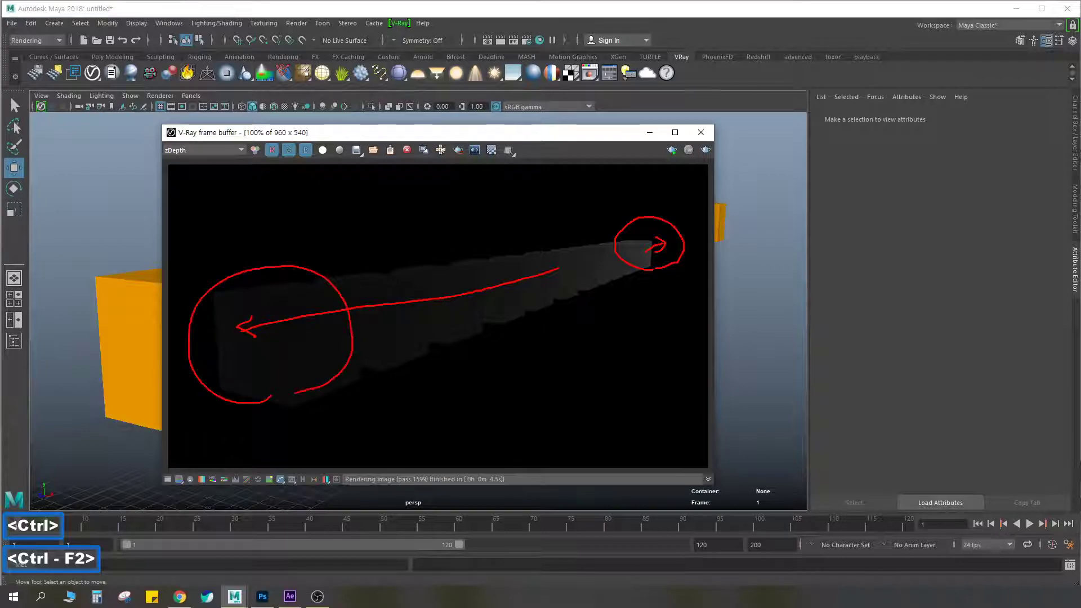
{"action": "mouse_move", "coordinate": [592, 293]}
{"action": "left_mouse_down"}
{"action": "mouse_move", "coordinate": [666, 273]}
{"action": "mouse_move", "coordinate": [668, 286]}
{"action": "mouse_move", "coordinate": [607, 231]}
{"action": "mouse_move", "coordinate": [694, 265]}
{"action": "mouse_move", "coordinate": [682, 286]}
{"action": "left_mouse_up"}
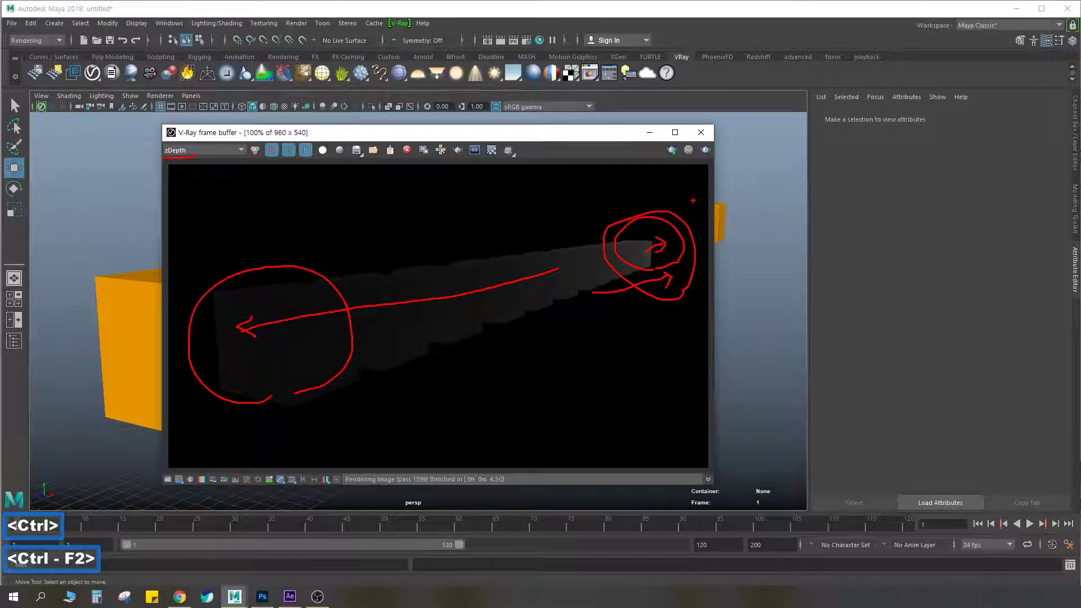
{"action": "key", "text": "Escape"}
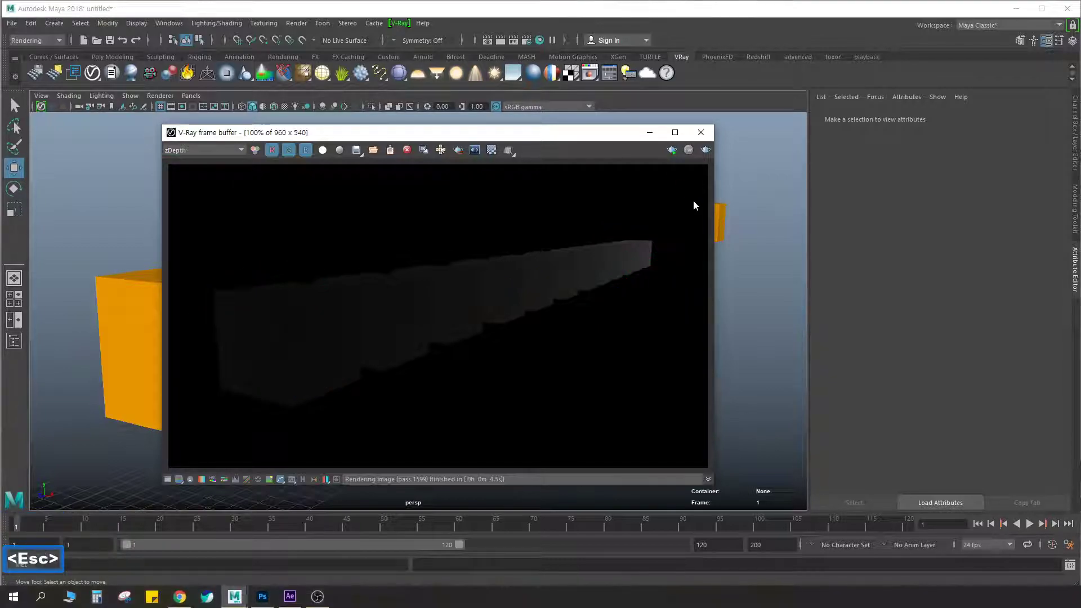
Close the frame buffer and delete all the duplicated cubes, keeping only the original cube
{"action": "left_click", "coordinate": [702, 135]}
{"action": "left_click_drag", "start_coordinate": [756, 167], "coordinate": [418, 317]}
{"action": "key", "text": "Delete"}
{"action": "middle_click_drag", "start_coordinate": [393, 313], "coordinate": [502, 272], "text": "alt"}
{"action": "left_click_drag", "start_coordinate": [501, 271], "coordinate": [478, 271], "text": "alt"}
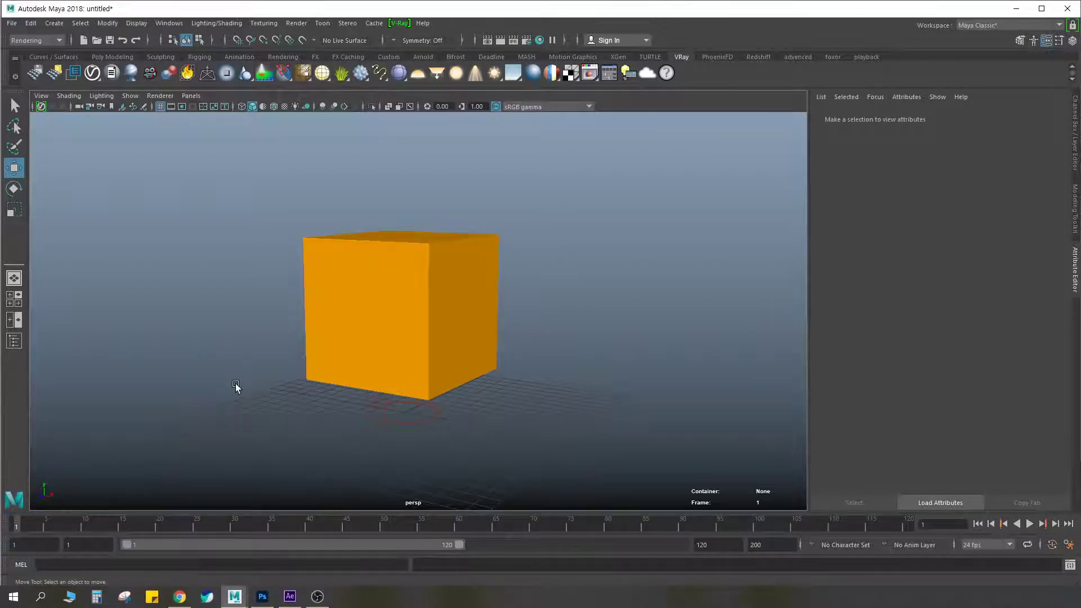
Switch to Chrome and examine the render-element strips, from Normals and Z-Depth to Specular, in the Ready To Step Out artwork on ArtStation
{"action": "left_click", "coordinate": [179, 597]}
{"action": "scroll", "coordinate": [543, 367], "scroll_direction": "down", "scroll_amount": 6}
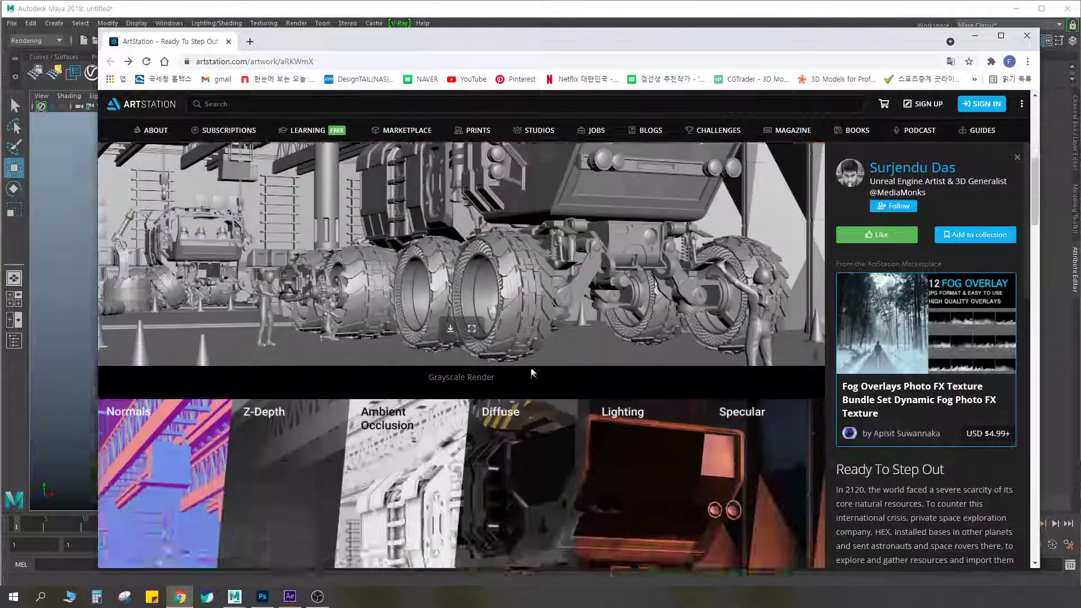
{"action": "scroll", "coordinate": [429, 284], "scroll_direction": "up", "scroll_amount": 2}
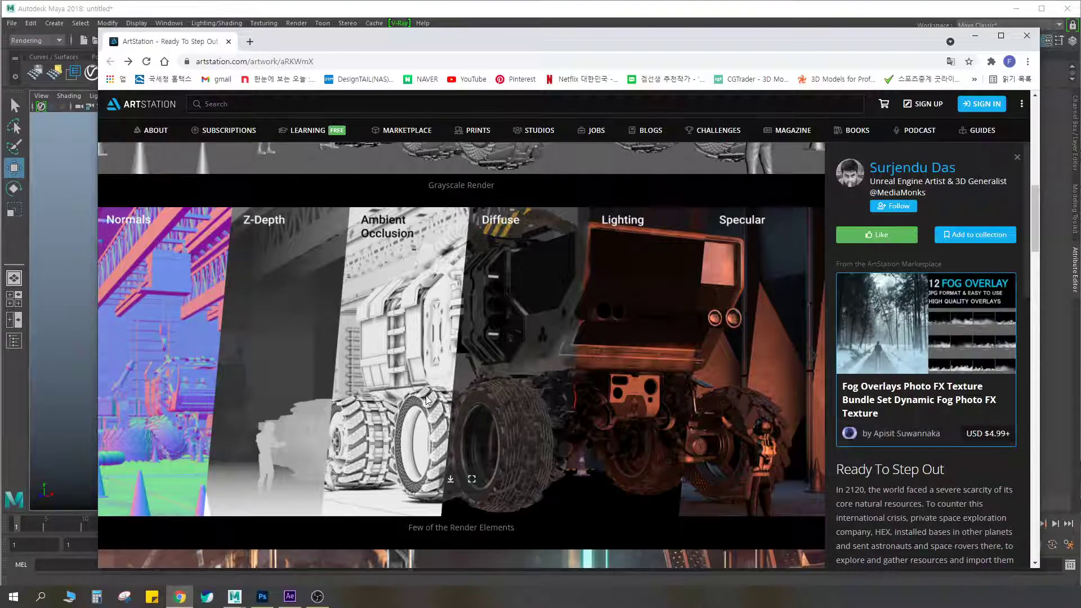
{"action": "scroll", "coordinate": [431, 408], "scroll_direction": "up", "scroll_amount": 1}
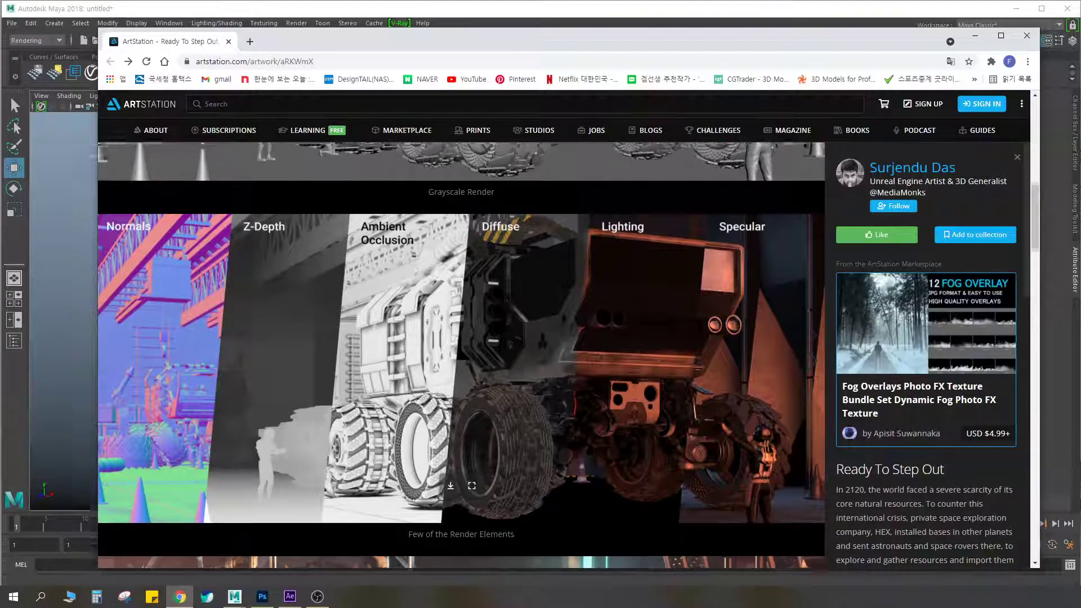
{"action": "scroll", "coordinate": [434, 404], "scroll_direction": "up", "scroll_amount": 2, "text": "ctrl"}
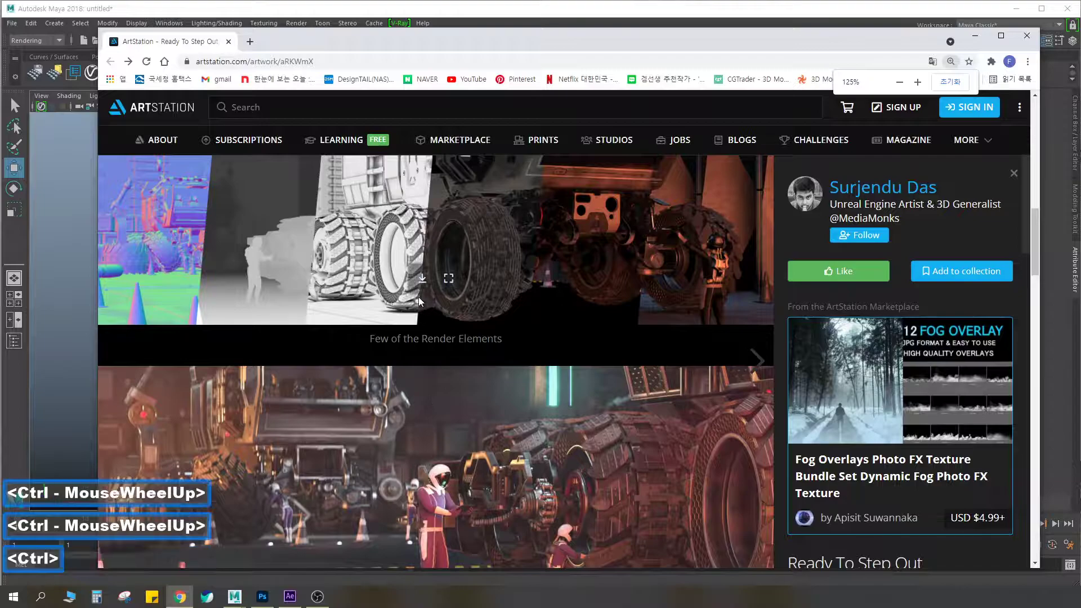
{"action": "scroll", "coordinate": [419, 302], "scroll_direction": "down", "scroll_amount": 3, "text": "ctrl"}
{"action": "scroll", "coordinate": [420, 300], "scroll_direction": "down", "scroll_amount": 5, "text": "ctrl"}
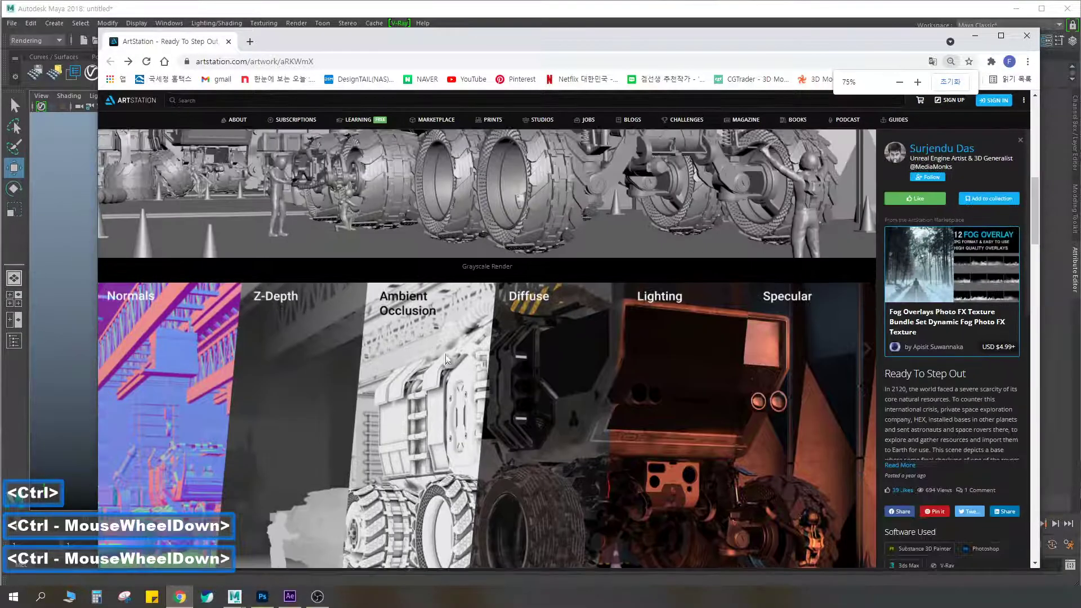
{"action": "scroll", "coordinate": [451, 363], "scroll_direction": "up", "scroll_amount": 10, "text": "ctrl"}
{"action": "scroll", "coordinate": [451, 360], "scroll_direction": "down", "scroll_amount": 5, "text": "ctrl"}
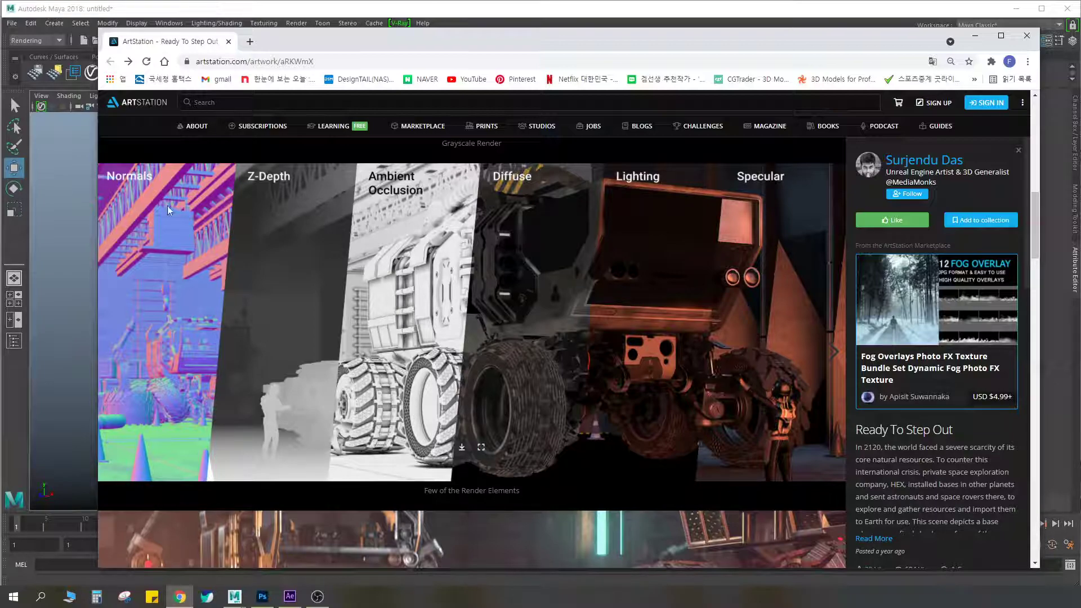
Return to Maya, select the orange cube, and switch it to face selection mode
{"action": "left_click", "coordinate": [81, 214]}
{"action": "left_click", "coordinate": [394, 332]}
{"action": "mouse_move", "coordinate": [462, 266]}
{"action": "left_mouse_down", "text": "alt"}
{"action": "mouse_move", "coordinate": [420, 265]}
{"action": "mouse_move", "coordinate": [451, 268]}
{"action": "mouse_move", "coordinate": [445, 257]}
{"action": "left_mouse_up", "text": "alt"}
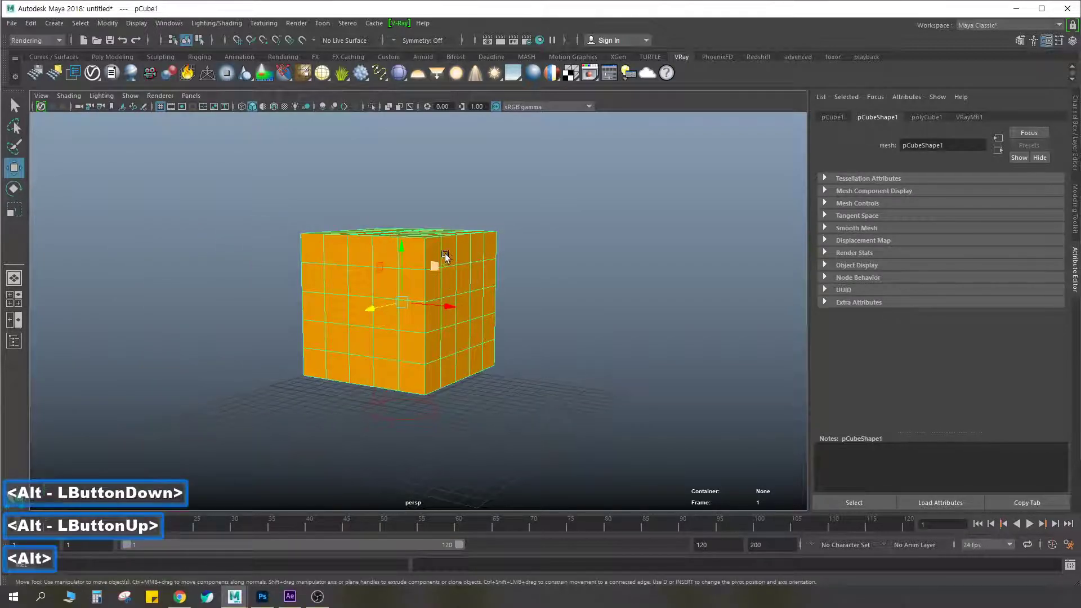
{"action": "middle_click_drag", "start_coordinate": [444, 254], "coordinate": [488, 231], "text": "alt"}
{"action": "left_click_drag", "start_coordinate": [489, 231], "coordinate": [461, 241], "text": "alt"}
{"action": "scroll", "coordinate": [438, 262], "scroll_direction": "up", "scroll_amount": 5}
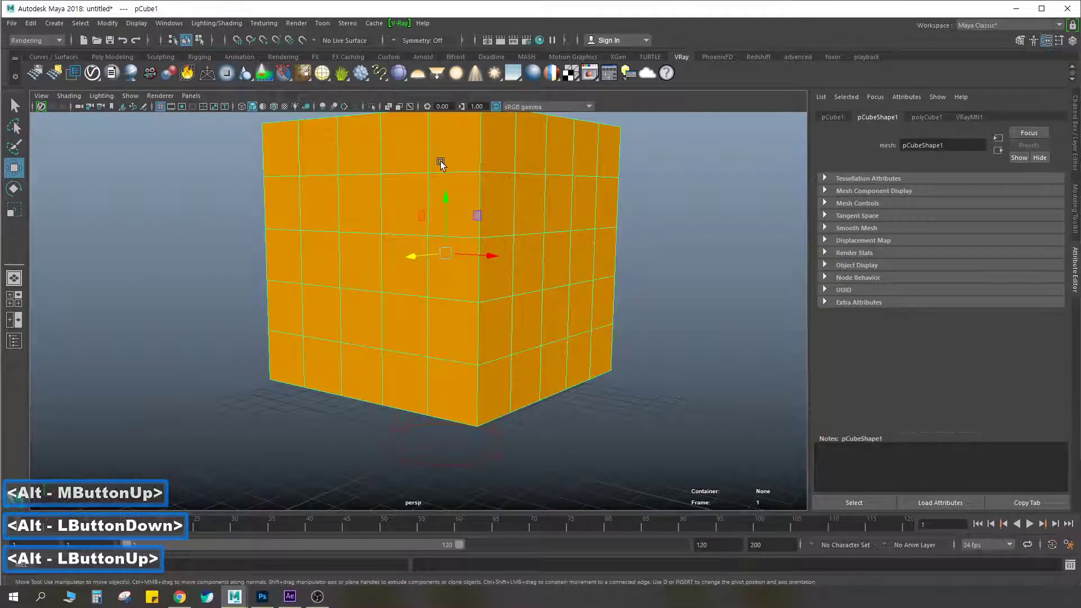
{"action": "right_click_drag", "start_coordinate": [373, 170], "coordinate": [373, 201]}
Select the 3 by 3 block of central faces on the cube's front side and extrude it inward as a square recess
{"action": "left_click", "coordinate": [315, 200]}
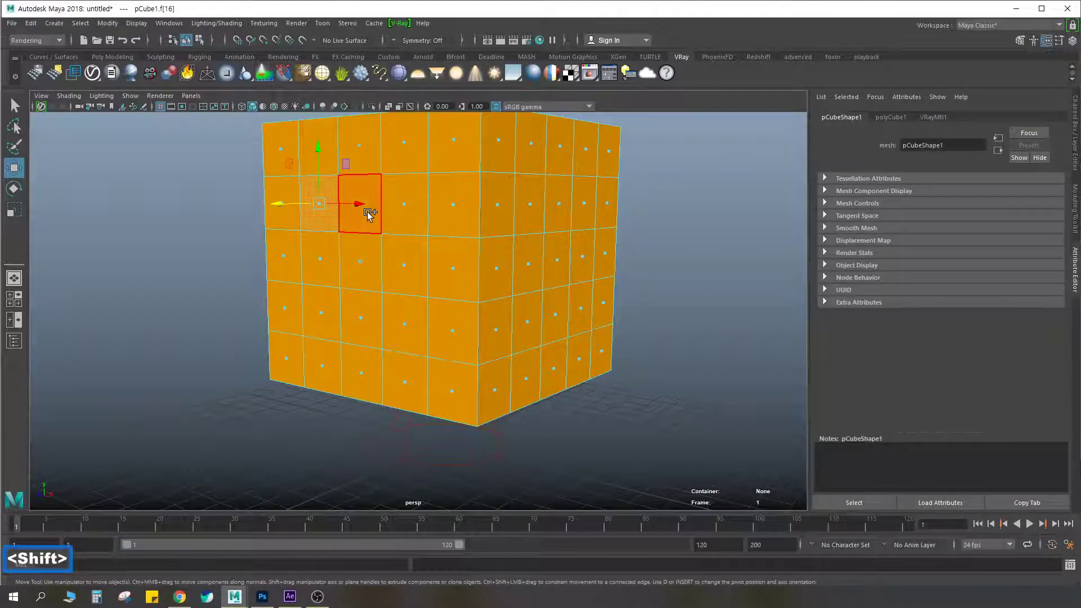
{"action": "left_click", "coordinate": [368, 214], "text": "shift"}
{"action": "left_click", "coordinate": [414, 205], "text": "shift"}
{"action": "left_click", "coordinate": [415, 256], "text": "shift"}
{"action": "left_click", "coordinate": [358, 258], "text": "shift"}
{"action": "left_click", "coordinate": [314, 258], "text": "shift"}
{"action": "key", "text": "ctrl+z"}
{"action": "key", "text": "ctrl+z"}
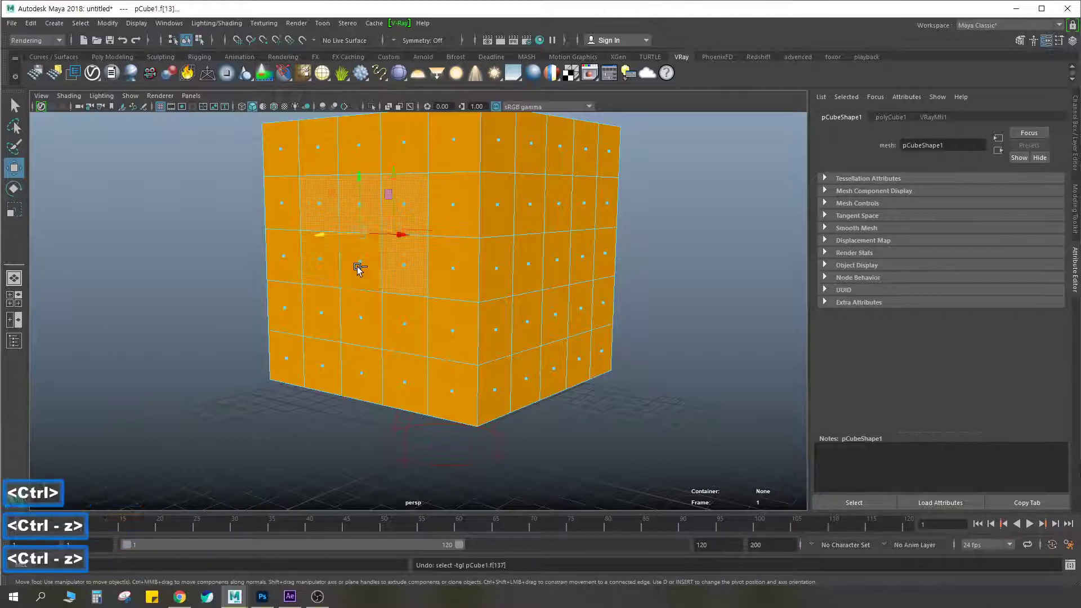
{"action": "double_click", "coordinate": [332, 304], "text": "shift"}
{"action": "left_click", "coordinate": [333, 304], "text": "shift"}
{"action": "left_click", "coordinate": [374, 316], "text": "shift"}
{"action": "left_click", "coordinate": [403, 323], "text": "shift"}
{"action": "key", "text": "ctrl+e"}
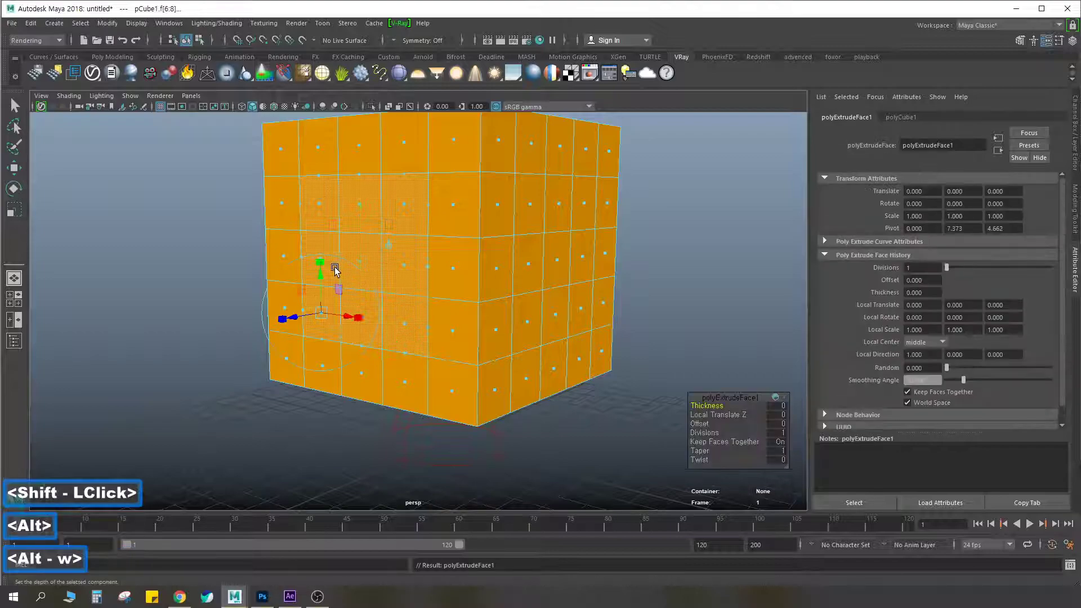
{"action": "left_click_drag", "start_coordinate": [290, 315], "coordinate": [444, 288]}
Extrude the centre face of the recess's back wall outward about 4.29 units and enlarge it to nearly fill the opening
{"action": "left_click", "coordinate": [560, 234]}
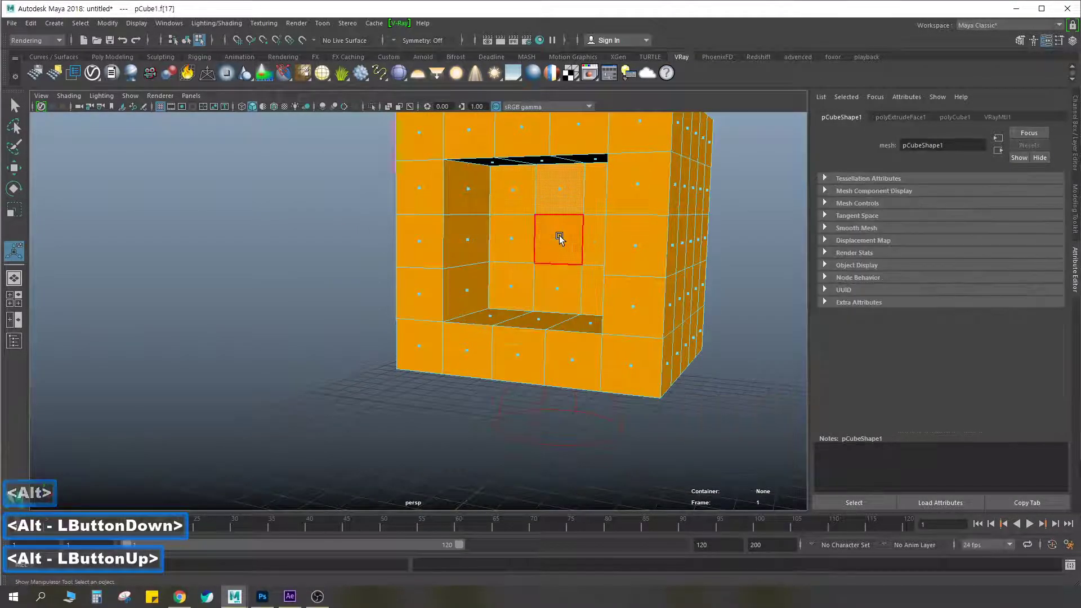
{"action": "key", "text": "alt+w"}
{"action": "left_click_drag", "start_coordinate": [551, 241], "coordinate": [505, 267], "text": "alt"}
{"action": "key", "text": "r"}
{"action": "scroll", "coordinate": [510, 265], "scroll_direction": "down", "scroll_amount": 2, "text": "alt"}
{"action": "key", "text": "w"}
{"action": "right_click_drag", "start_coordinate": [493, 236], "coordinate": [551, 211]}
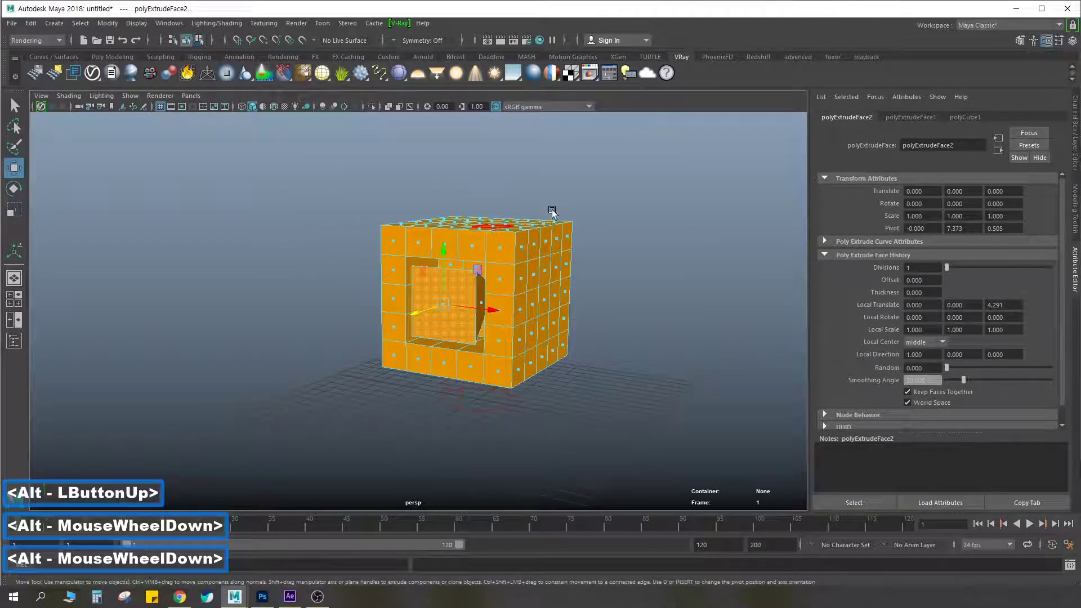
{"action": "left_click", "coordinate": [583, 245]}
Duplicate the recessed cube to both sides to form a row of three, and select all three cubes
{"action": "scroll", "coordinate": [560, 261], "scroll_direction": "up", "scroll_amount": 4}
{"action": "scroll", "coordinate": [560, 261], "scroll_direction": "down", "scroll_amount": 3}
{"action": "left_click", "coordinate": [542, 309]}
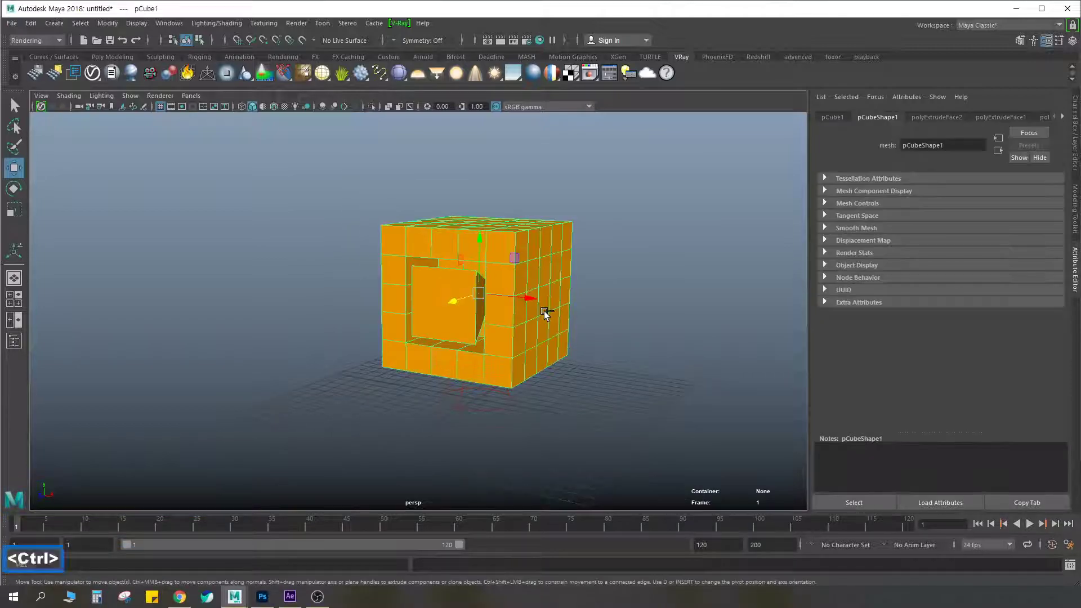
{"action": "key", "text": "ctrl+d"}
{"action": "left_click_drag", "start_coordinate": [514, 301], "coordinate": [380, 288]}
{"action": "key", "text": "ctrl+d"}
{"action": "left_click", "coordinate": [473, 255], "text": "shift"}
{"action": "left_click", "coordinate": [584, 265], "text": "shift"}
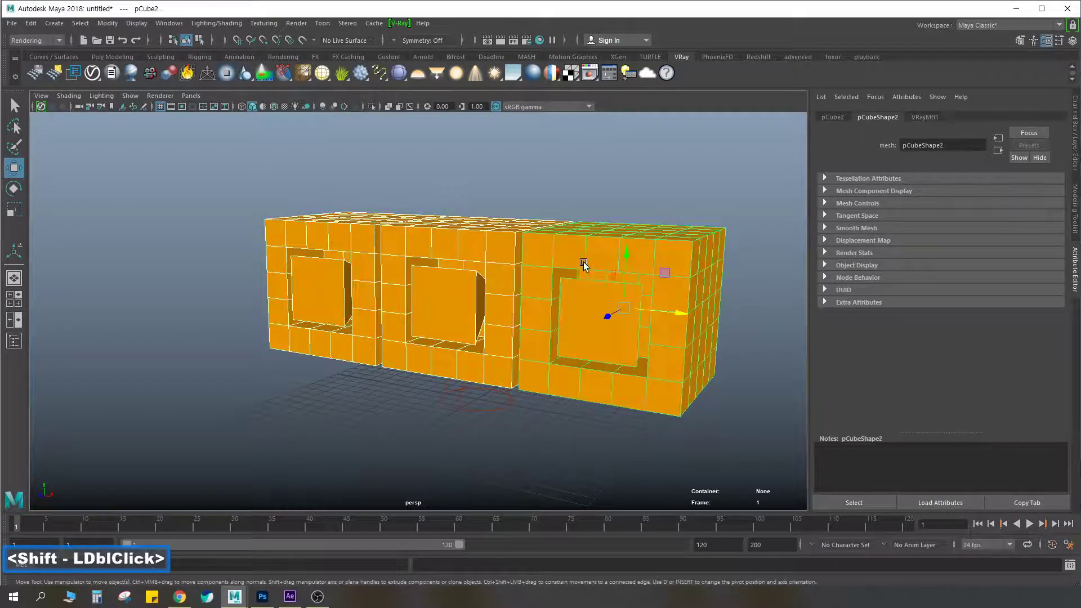
Duplicate the row of three cubes upward twice to stack a 3 by 3 wall of cubes
{"action": "scroll", "coordinate": [563, 263], "scroll_direction": "down", "scroll_amount": 3}
{"action": "middle_click_drag", "start_coordinate": [539, 254], "coordinate": [537, 285], "text": "alt"}
{"action": "key", "text": "ctrl+d"}
{"action": "left_click_drag", "start_coordinate": [536, 285], "coordinate": [547, 86]}
{"action": "key", "text": "ctrl+d"}
{"action": "middle_click_drag", "start_coordinate": [558, 170], "coordinate": [546, 210], "text": "alt"}
{"action": "middle_click_drag", "start_coordinate": [546, 210], "coordinate": [504, 217], "text": "alt"}
{"action": "middle_click_drag", "start_coordinate": [504, 217], "coordinate": [554, 217], "text": "alt"}
{"action": "right_click_drag", "start_coordinate": [597, 226], "coordinate": [616, 188], "text": "alt"}
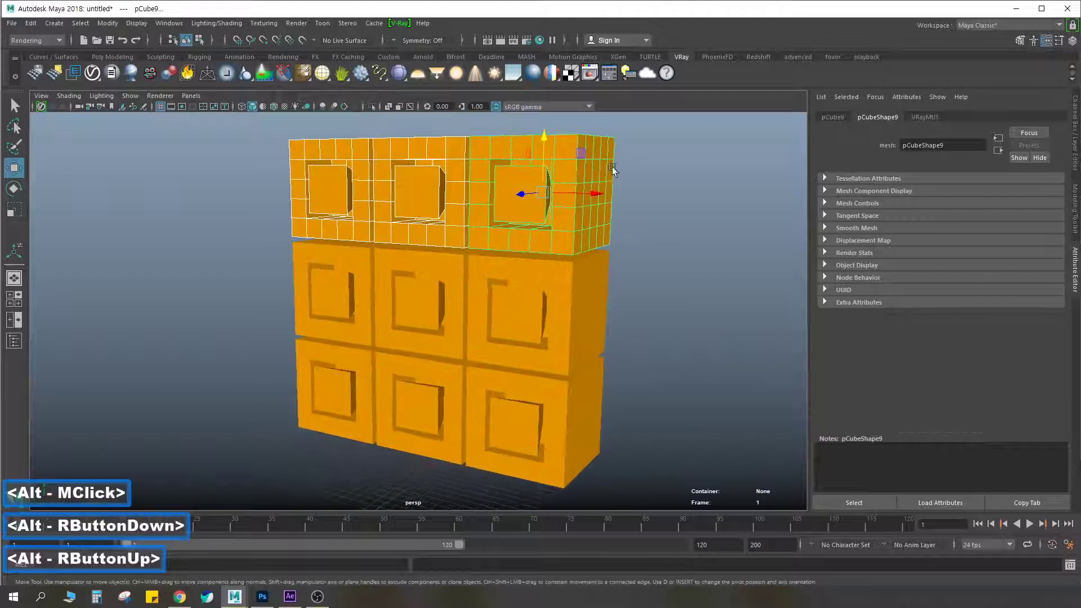
Deselect the cubes and add an Extra Tex render element in the V-Ray render settings
{"action": "left_click", "coordinate": [669, 207]}
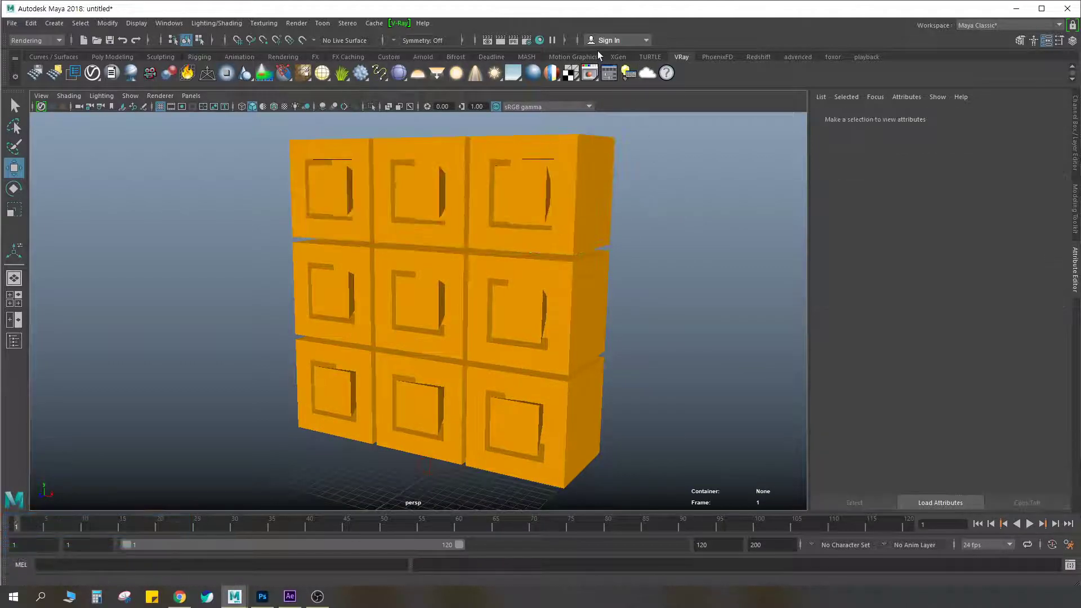
{"action": "left_click", "coordinate": [526, 42]}
{"action": "left_click_drag", "start_coordinate": [611, 116], "coordinate": [603, 106]}
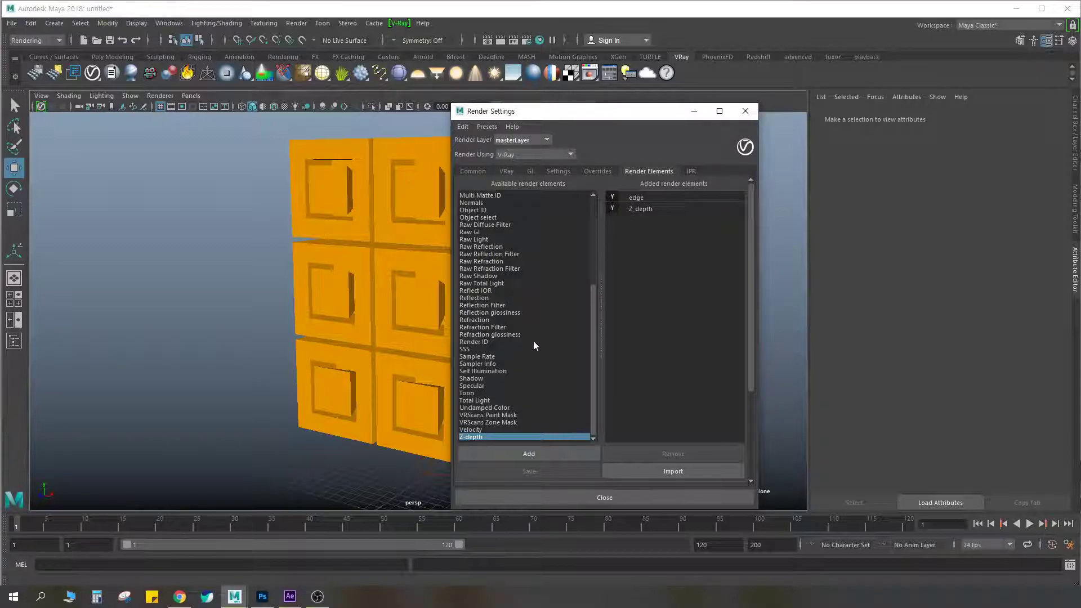
{"action": "left_click_drag", "start_coordinate": [595, 297], "coordinate": [585, 333]}
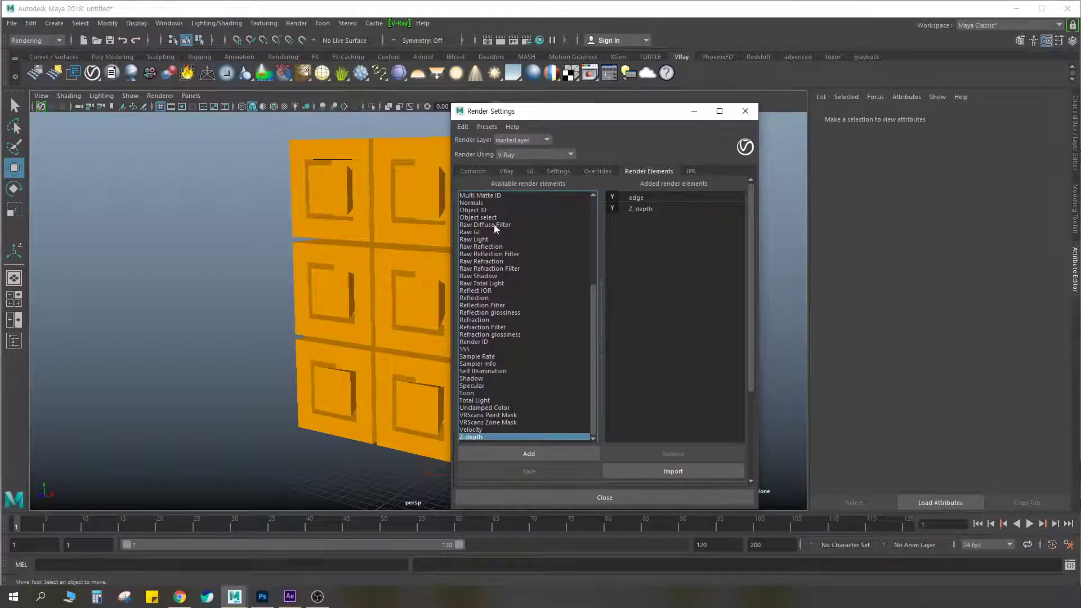
{"action": "left_click_drag", "start_coordinate": [593, 316], "coordinate": [600, 236]}
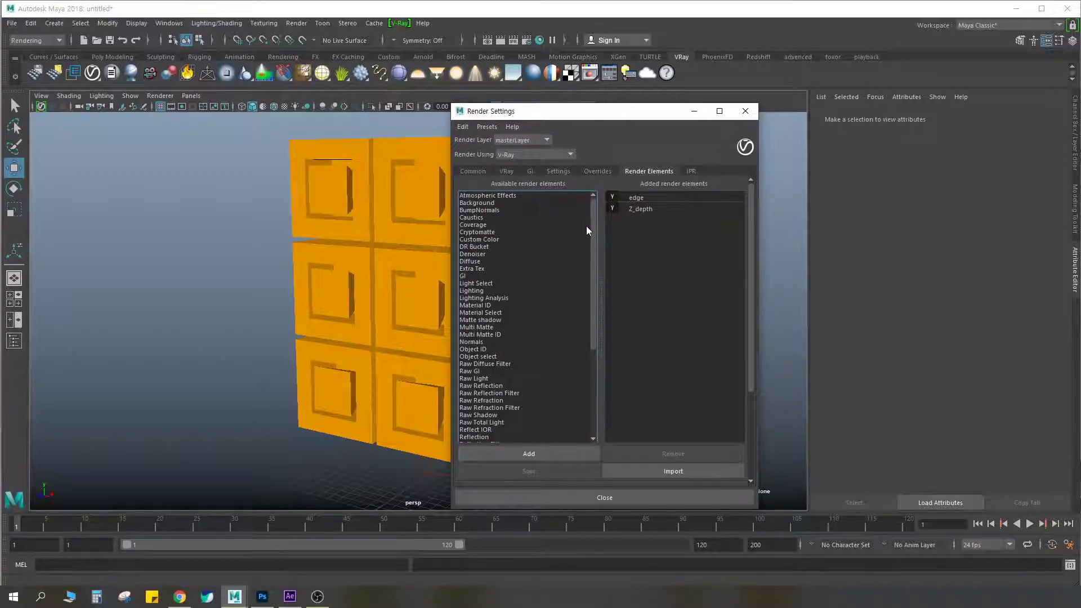
{"action": "double_click", "coordinate": [481, 269]}
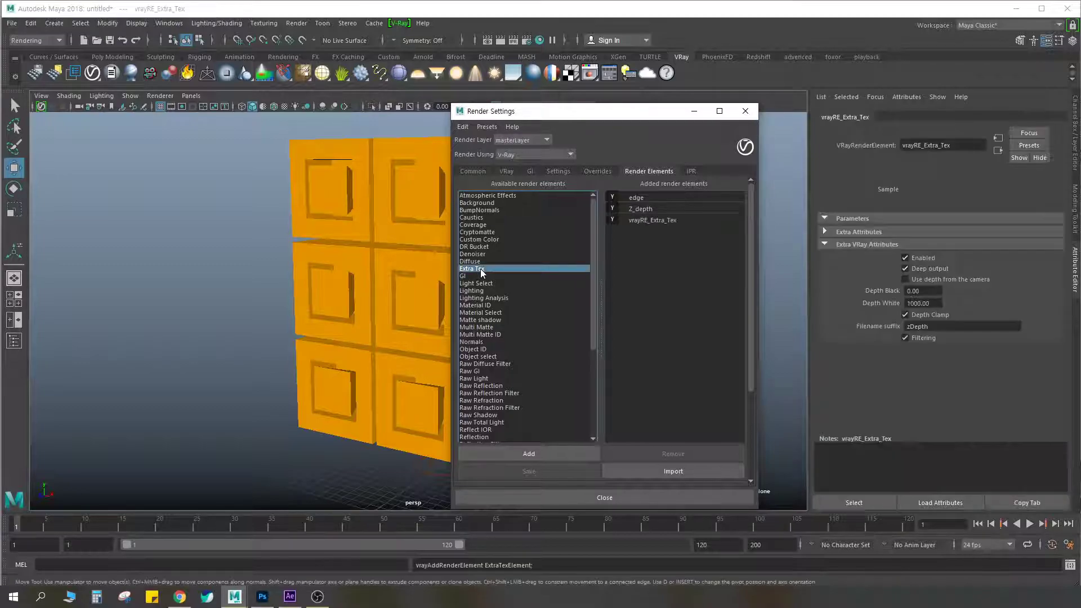
Rename the new Extra Tex render element as occ and set its filename suffix to occ
{"action": "left_click", "coordinate": [654, 222]}
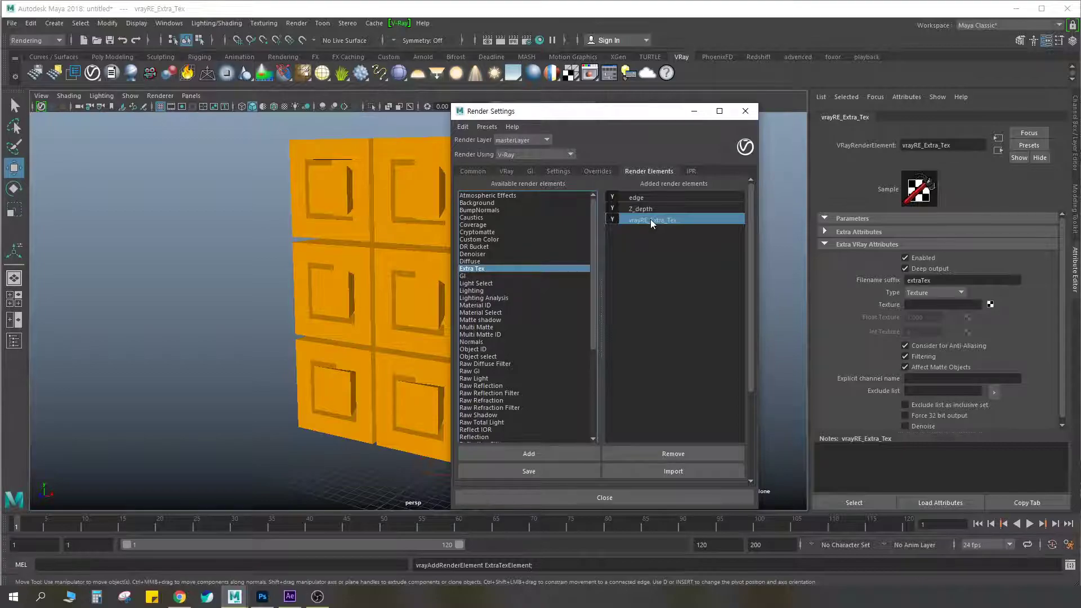
{"action": "double_click", "coordinate": [650, 218]}
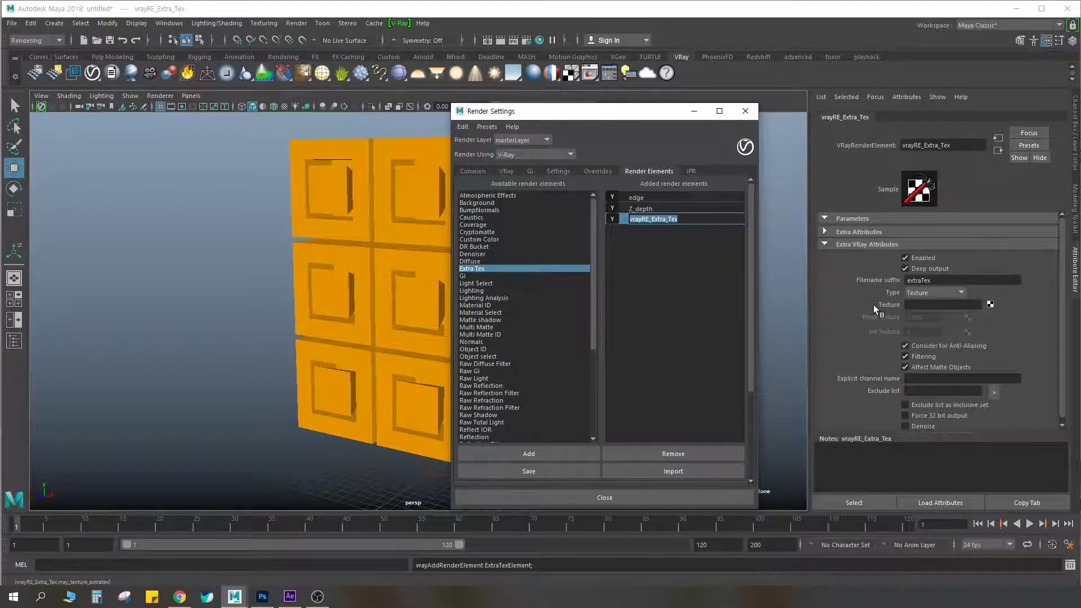
{"action": "type", "text": "occ"}
{"action": "key", "text": "Return"}
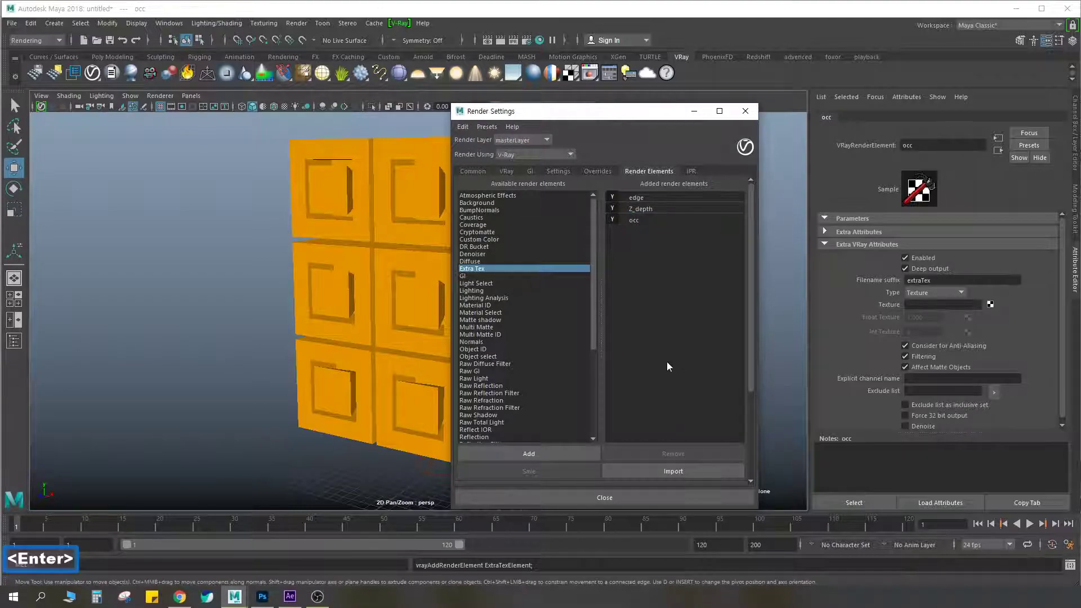
{"action": "left_click", "coordinate": [637, 224]}
{"action": "left_click_drag", "start_coordinate": [939, 277], "coordinate": [890, 279]}
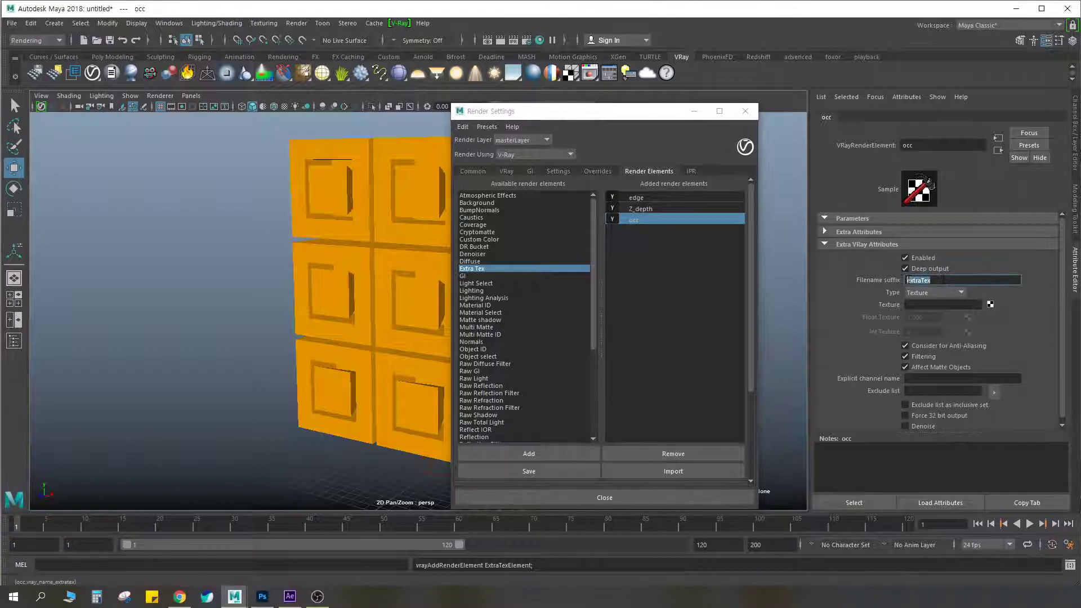
{"action": "type", "text": "occ"}
{"action": "key", "text": "Return"}
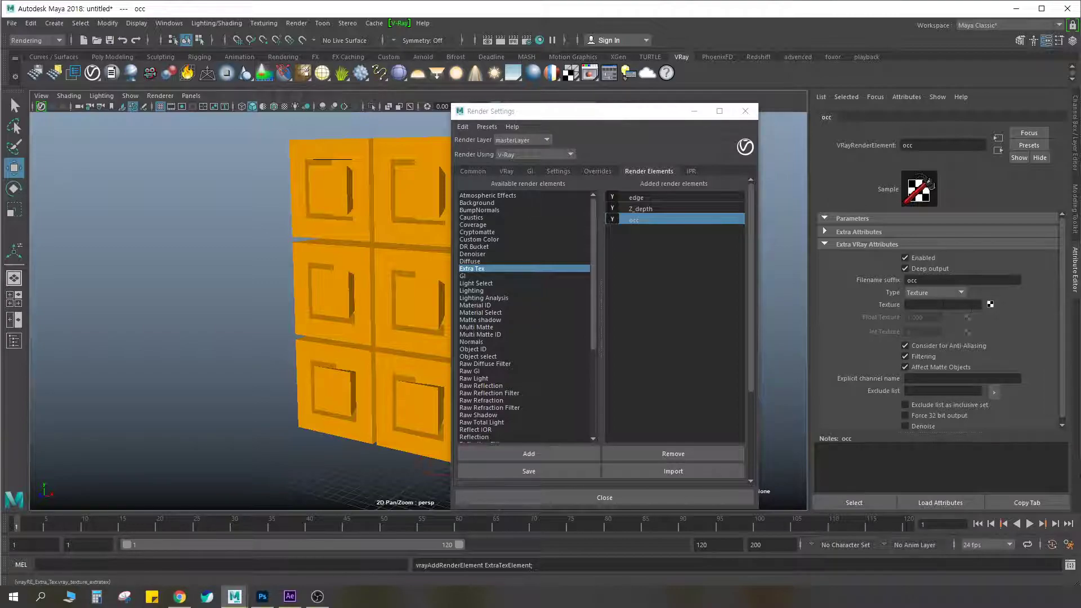
Assign a VRay Dirt texture to the occ element and choose Ambient occlusion as its occlusion mode
{"action": "left_click", "coordinate": [990, 305]}
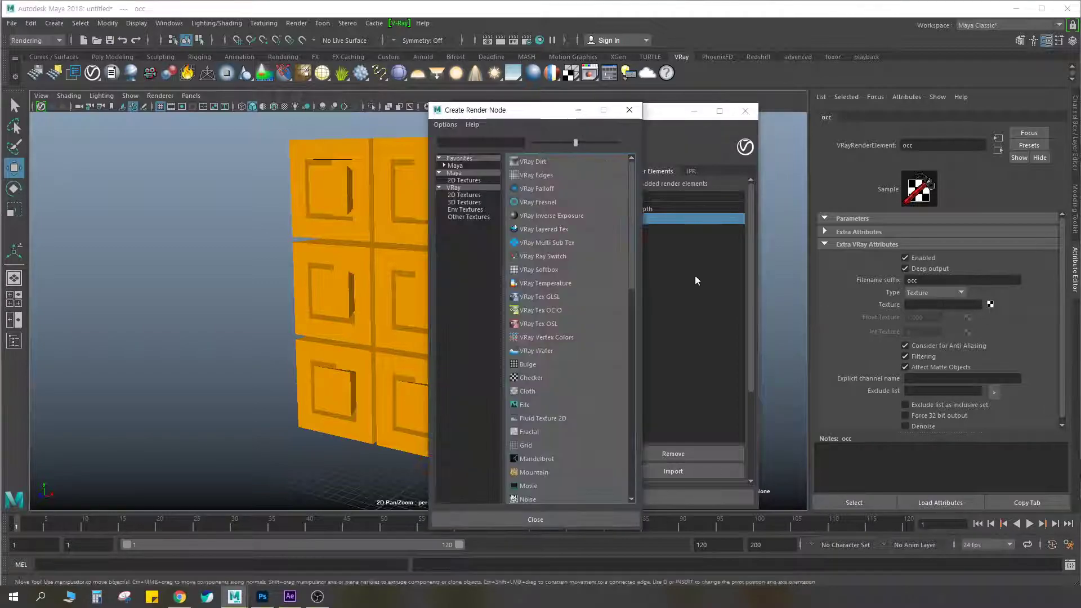
{"action": "left_click_drag", "start_coordinate": [537, 115], "coordinate": [546, 116]}
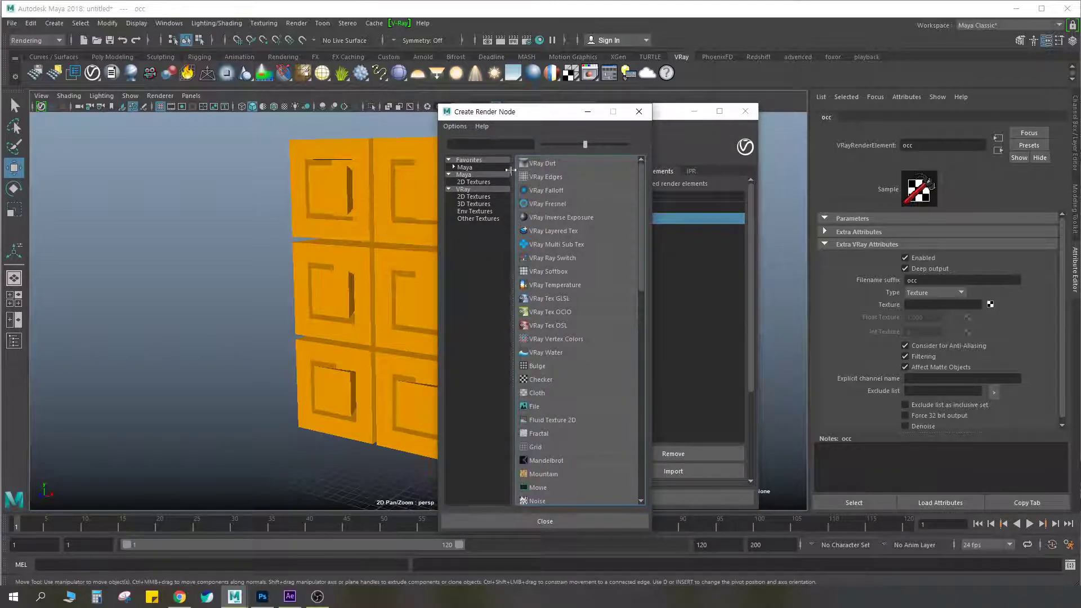
{"action": "left_click", "coordinate": [550, 163]}
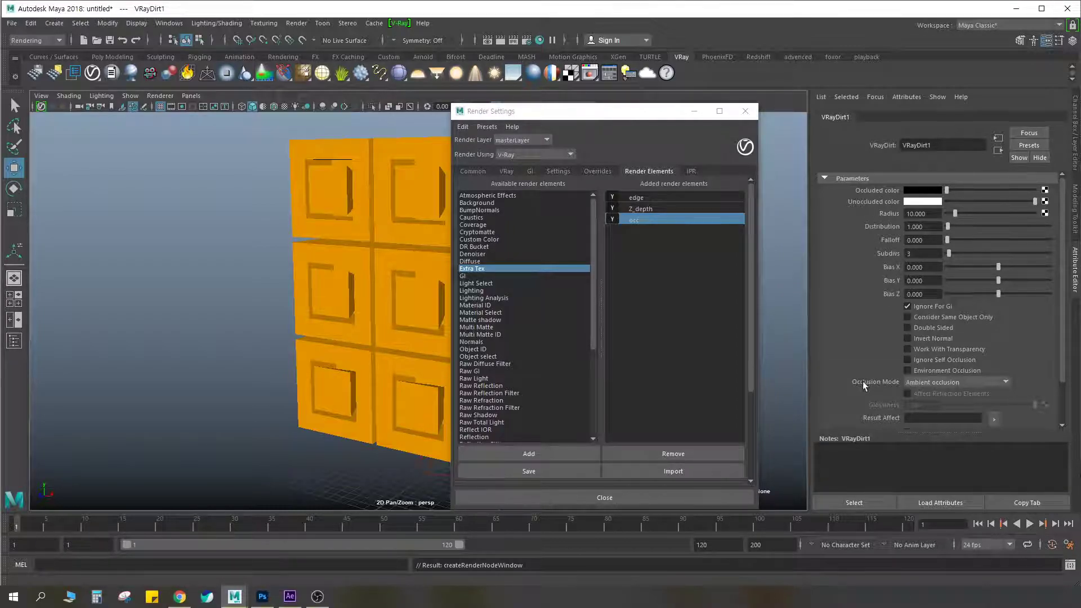
{"action": "left_click", "coordinate": [935, 385]}
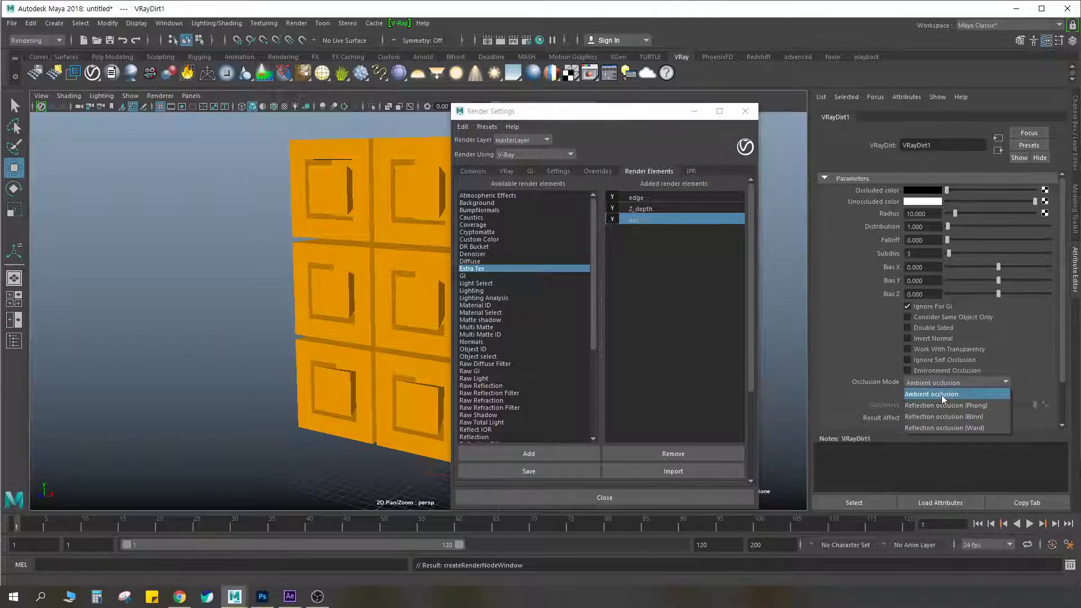
{"action": "left_click", "coordinate": [941, 394]}
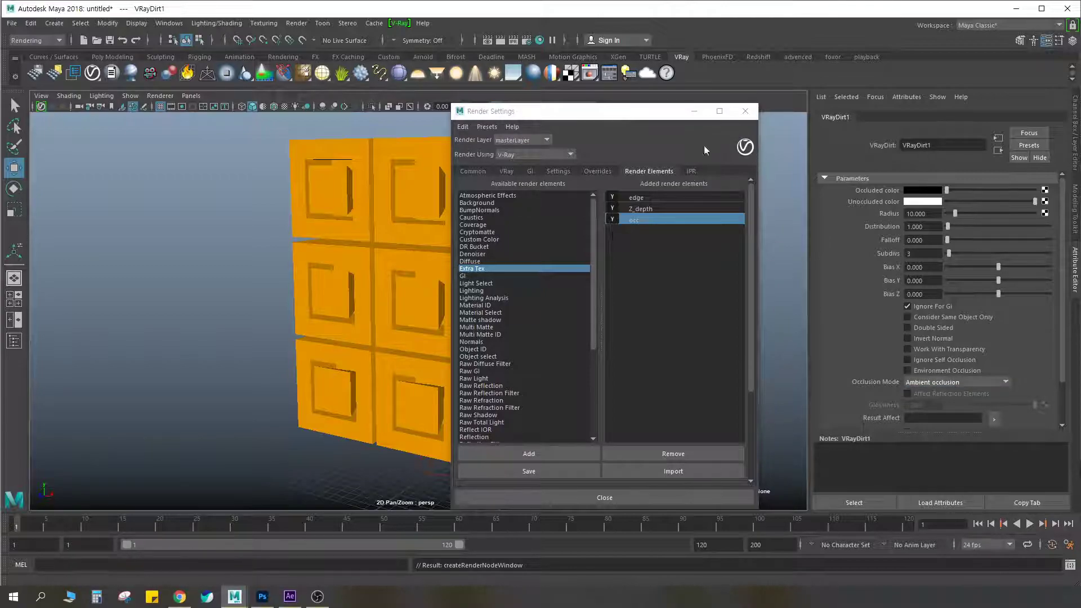
Render the cube wall, inspect the occ_VRayDirt1 channel closely, and close the frame buffer and render settings
{"action": "left_click", "coordinate": [499, 43]}
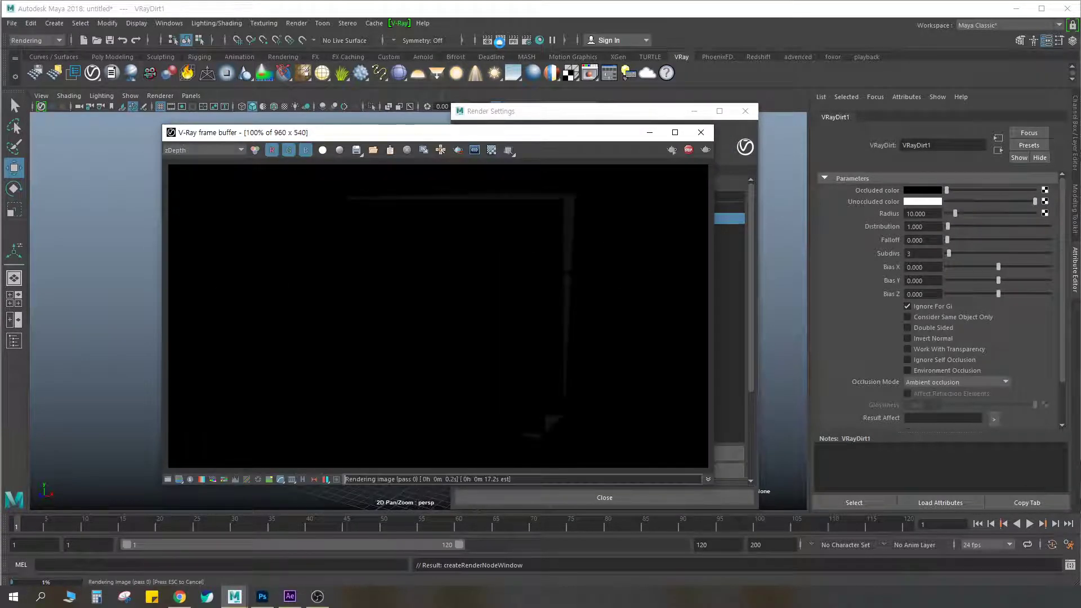
{"action": "left_click", "coordinate": [197, 151]}
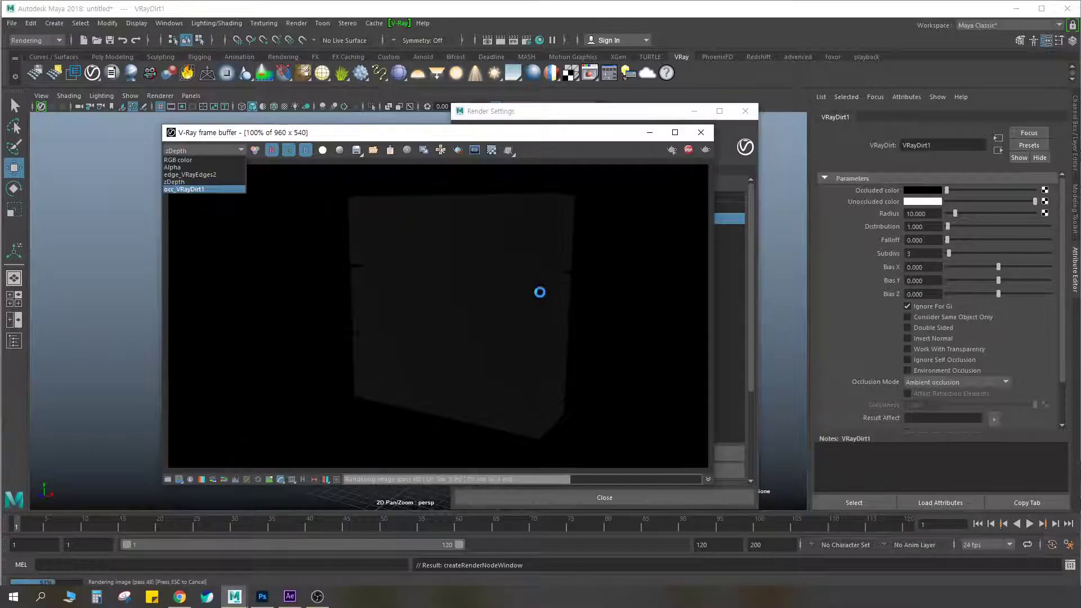
{"action": "left_click", "coordinate": [192, 190]}
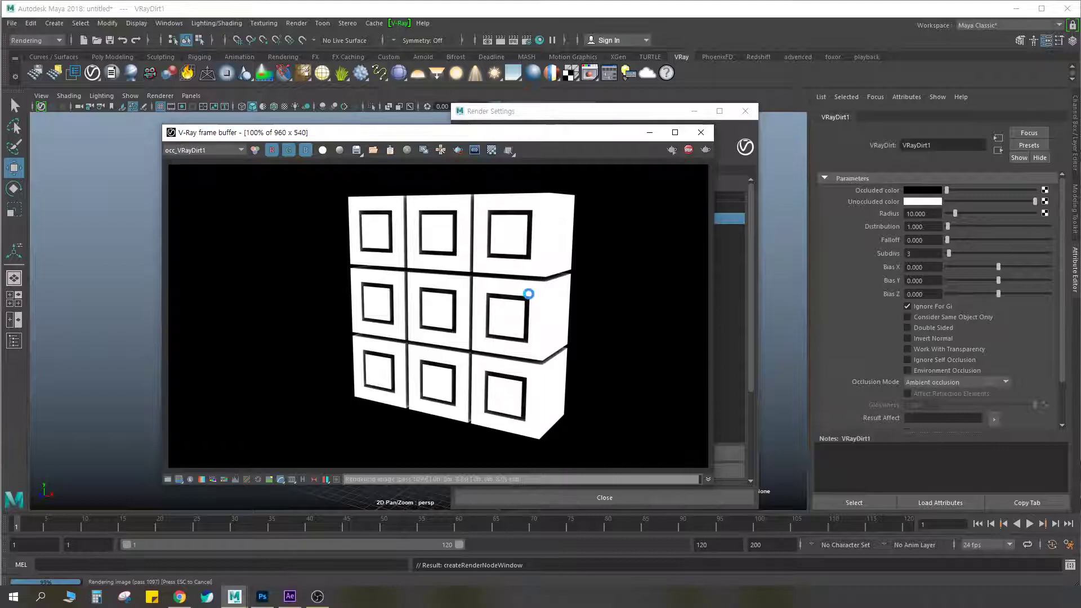
{"action": "scroll", "coordinate": [520, 287], "scroll_direction": "up", "scroll_amount": 1}
{"action": "scroll", "coordinate": [566, 284], "scroll_direction": "up", "scroll_amount": 1}
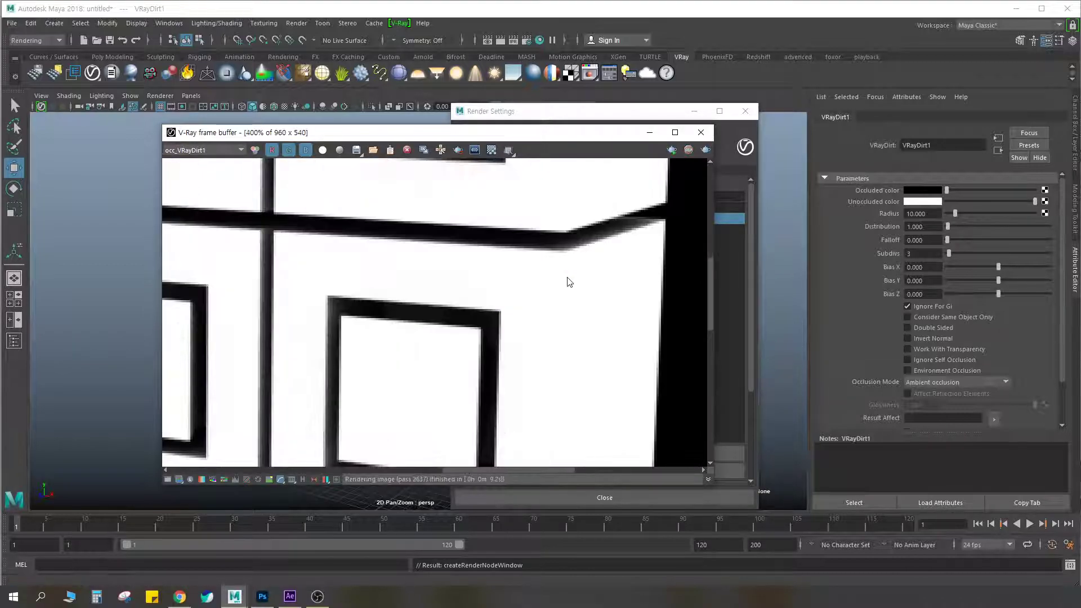
{"action": "scroll", "coordinate": [569, 282], "scroll_direction": "down", "scroll_amount": 2}
{"action": "scroll", "coordinate": [472, 297], "scroll_direction": "up", "scroll_amount": 1}
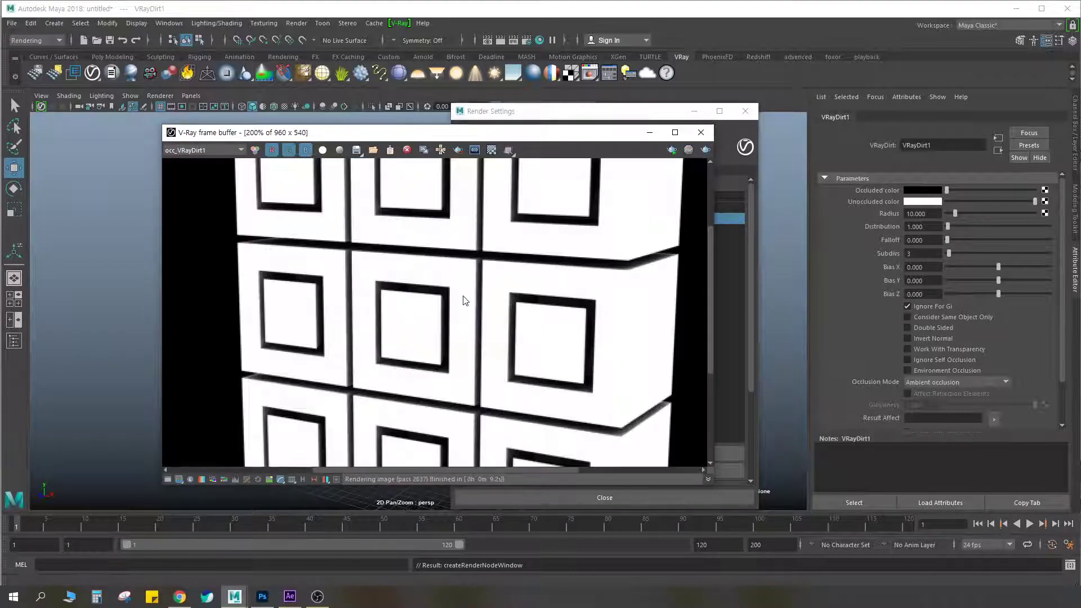
{"action": "left_click", "coordinate": [701, 132]}
{"action": "left_click", "coordinate": [750, 115]}
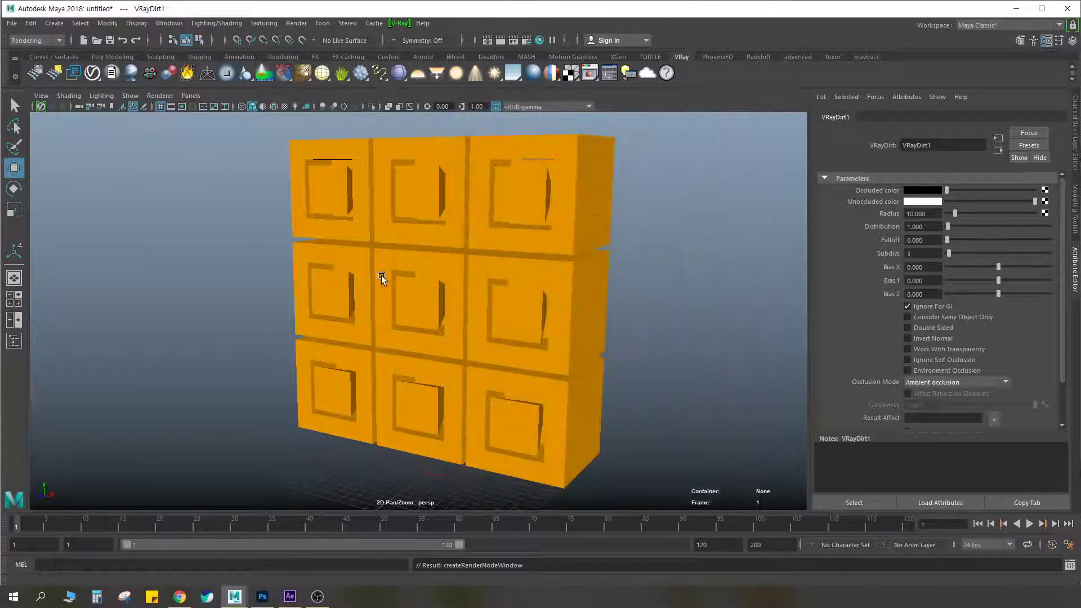
Raise the middle and upper rows of cubes to open vertical gaps, placing the upper row at Y about 29.46
{"action": "left_click", "coordinate": [345, 288]}
{"action": "left_click", "coordinate": [422, 304], "text": "shift"}
{"action": "left_click", "coordinate": [541, 300], "text": "shift"}
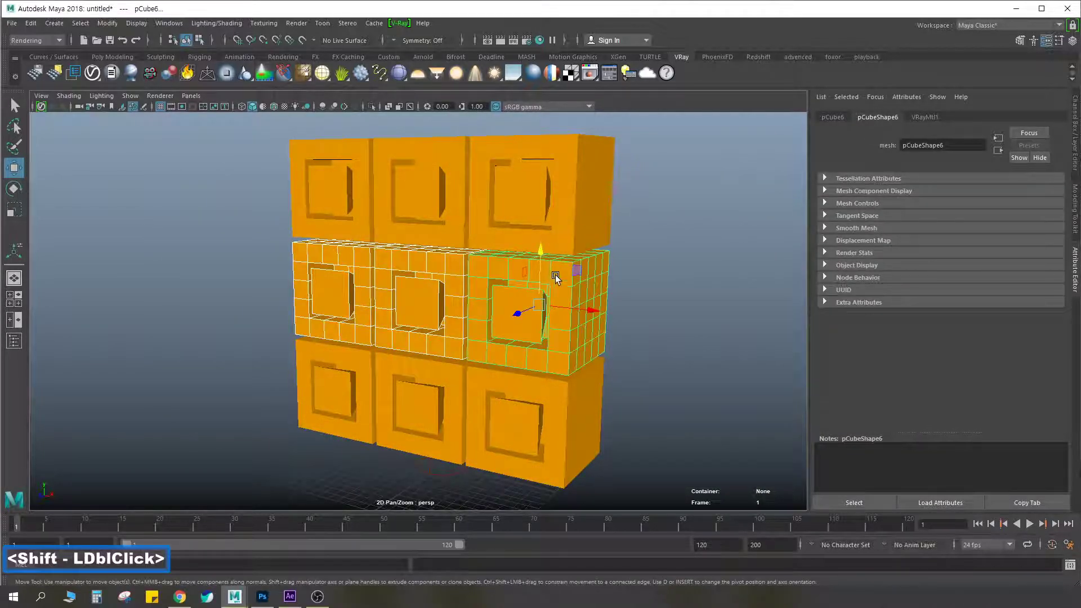
{"action": "left_click", "coordinate": [518, 202], "text": "shift"}
{"action": "double_click", "coordinate": [394, 194], "text": "shift"}
{"action": "left_click", "coordinate": [354, 194], "text": "shift"}
{"action": "left_click_drag", "start_coordinate": [356, 133], "coordinate": [357, 109]}
{"action": "left_click", "coordinate": [534, 154]}
{"action": "left_click", "coordinate": [421, 162], "text": "shift"}
{"action": "left_click", "coordinate": [335, 160], "text": "shift"}
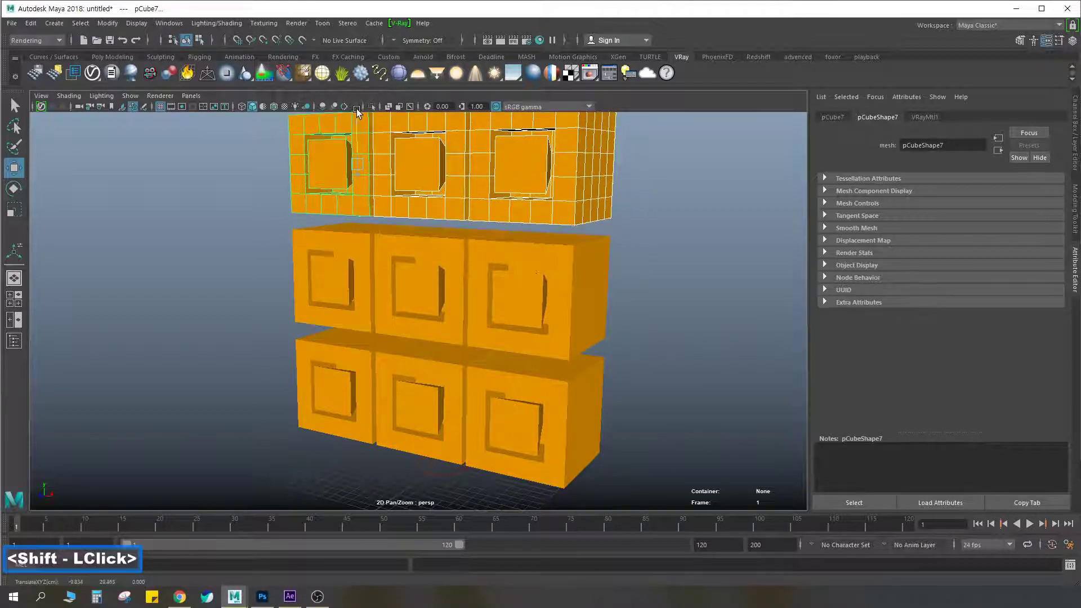
Spread the cube columns apart sideways, moving the right-hand column to X about 12.55
{"action": "left_click", "coordinate": [535, 214]}
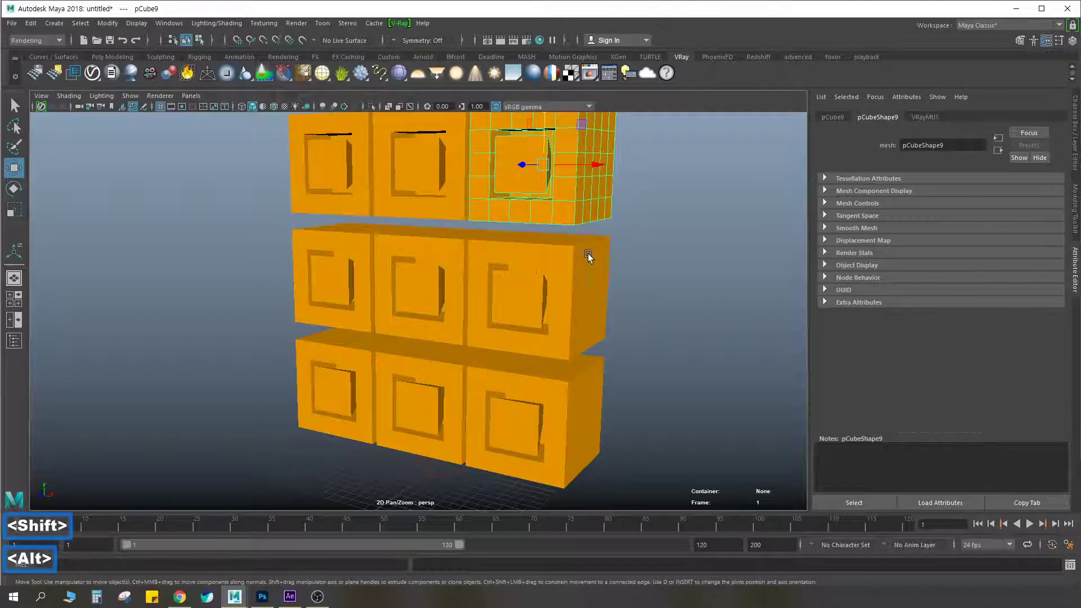
{"action": "left_click_drag", "start_coordinate": [586, 255], "coordinate": [613, 241], "text": "alt"}
{"action": "scroll", "coordinate": [590, 234], "scroll_direction": "down", "scroll_amount": 2, "text": "alt"}
{"action": "left_click_drag", "start_coordinate": [563, 149], "coordinate": [472, 319]}
{"action": "left_click_drag", "start_coordinate": [573, 342], "coordinate": [588, 339]}
{"action": "left_click_drag", "start_coordinate": [618, 184], "coordinate": [592, 342]}
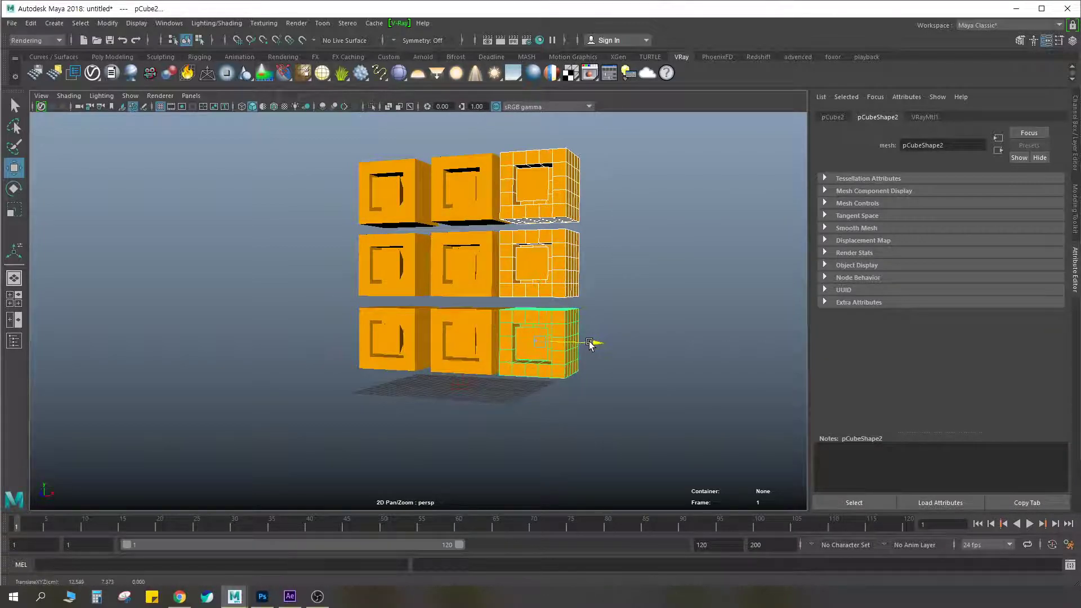
Render the spaced-out cubes to check the occlusion channel, stop the render and close the frame buffer
{"action": "scroll", "coordinate": [585, 332], "scroll_direction": "up", "scroll_amount": 3}
{"action": "middle_click_drag", "start_coordinate": [604, 267], "coordinate": [552, 334], "text": "alt"}
{"action": "right_click_drag", "start_coordinate": [564, 324], "coordinate": [560, 314], "text": "alt"}
{"action": "left_click", "coordinate": [501, 40]}
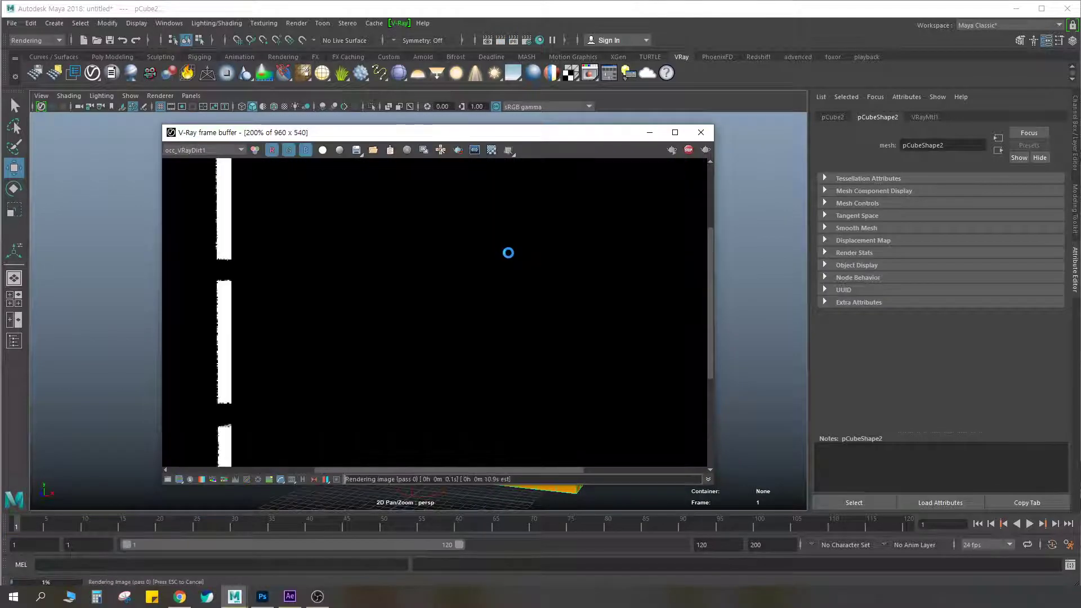
{"action": "scroll", "coordinate": [470, 319], "scroll_direction": "down", "scroll_amount": 2}
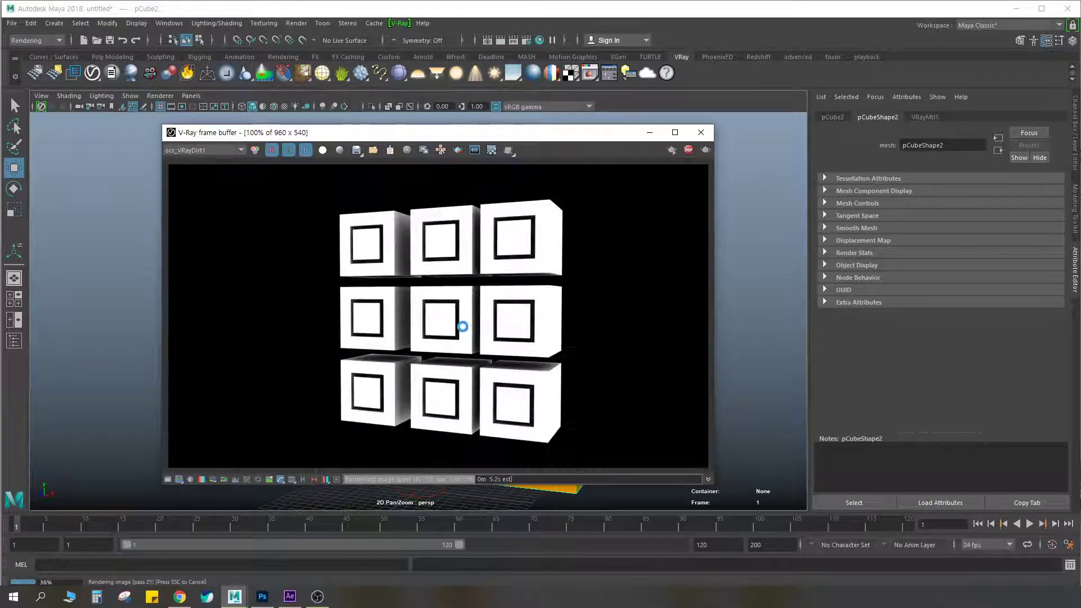
{"action": "key", "text": "Escape"}
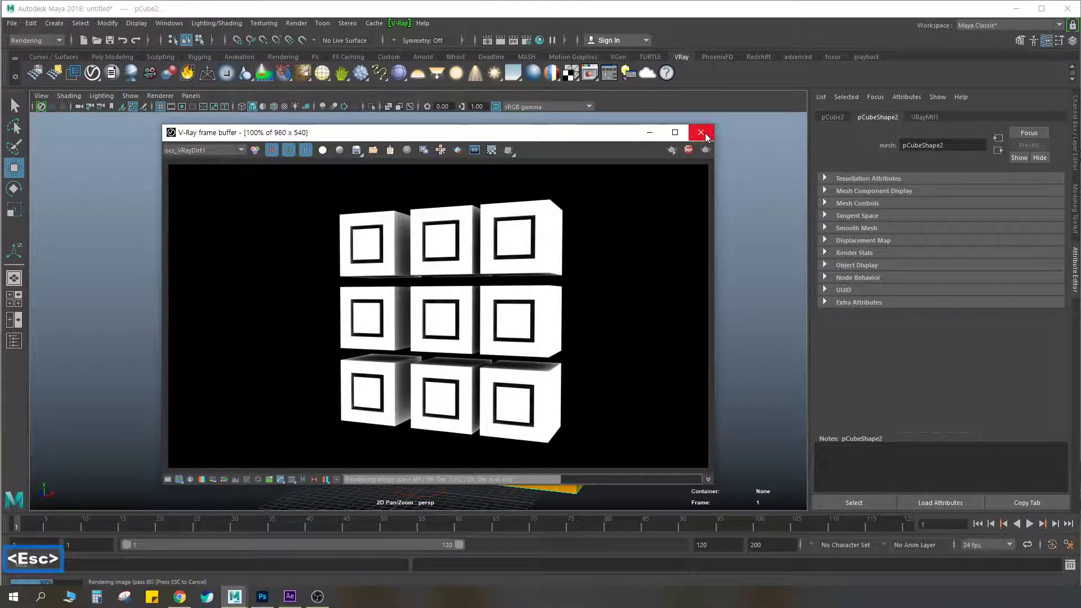
{"action": "left_click", "coordinate": [701, 133]}
Create a polygon plane beneath the cubes and scale it uniformly to about 115 as a floor
{"action": "left_click", "coordinate": [112, 57]}
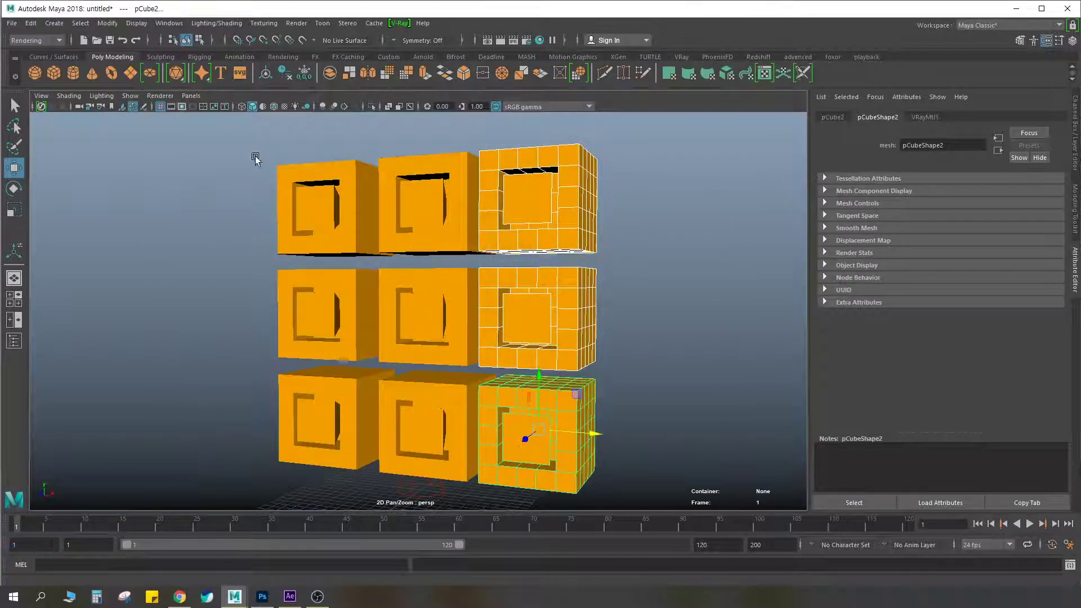
{"action": "left_click", "coordinate": [130, 72]}
{"action": "scroll", "coordinate": [550, 362], "scroll_direction": "down", "scroll_amount": 5}
{"action": "left_click_drag", "start_coordinate": [550, 363], "coordinate": [507, 388], "text": "alt"}
{"action": "key", "text": "r"}
{"action": "left_click_drag", "start_coordinate": [415, 403], "coordinate": [741, 373]}
{"action": "scroll", "coordinate": [491, 379], "scroll_direction": "down", "scroll_amount": 2}
Duplicate the floor plane and set the copy's Rotate X to 90 to stand it upright
{"action": "left_click_drag", "start_coordinate": [490, 379], "coordinate": [333, 331], "text": "alt"}
{"action": "key", "text": "ctrl+d"}
{"action": "key", "text": "e"}
{"action": "key", "text": "w"}
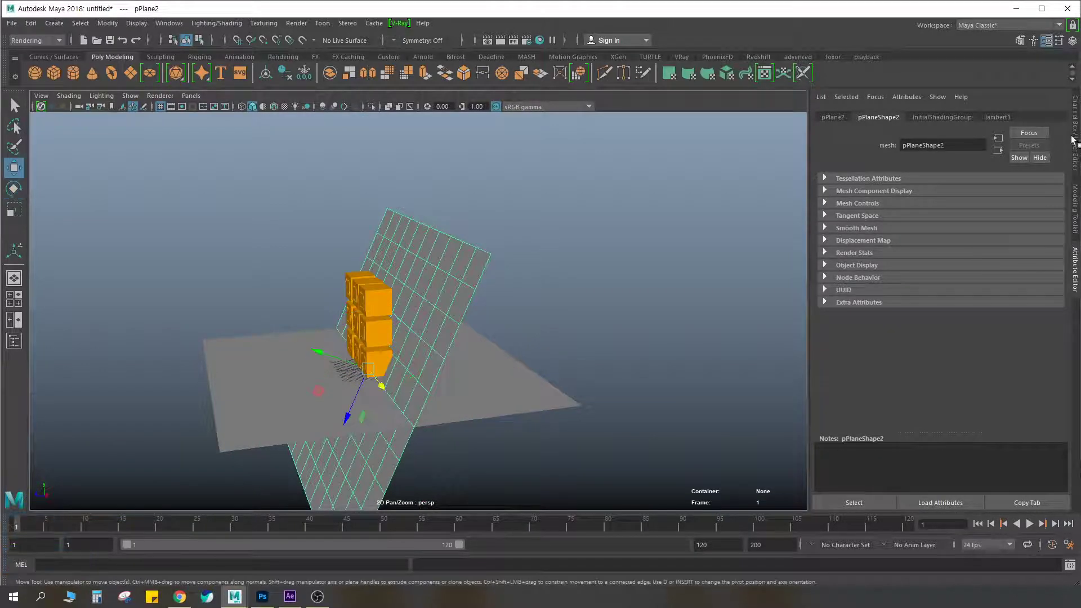
{"action": "left_click", "coordinate": [1075, 140]}
{"action": "double_click", "coordinate": [1049, 154]}
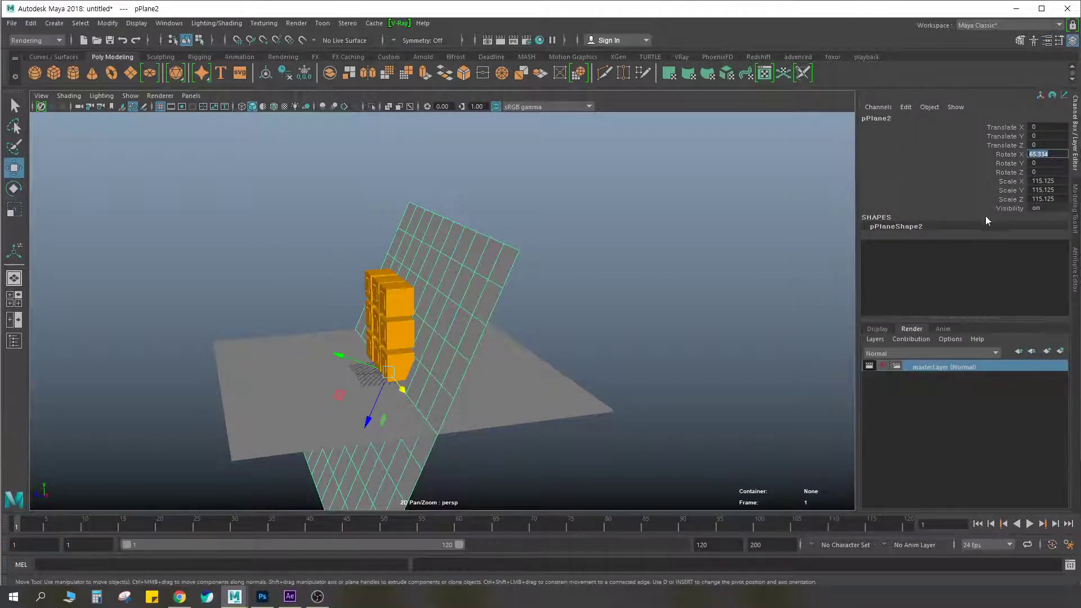
{"action": "type", "text": "90"}
{"action": "key", "text": "Return"}
Move the upright plane behind the cubes to Z about -20.03 and raise it to Y about 52.89 as a back wall
{"action": "left_click_drag", "start_coordinate": [337, 377], "coordinate": [390, 369]}
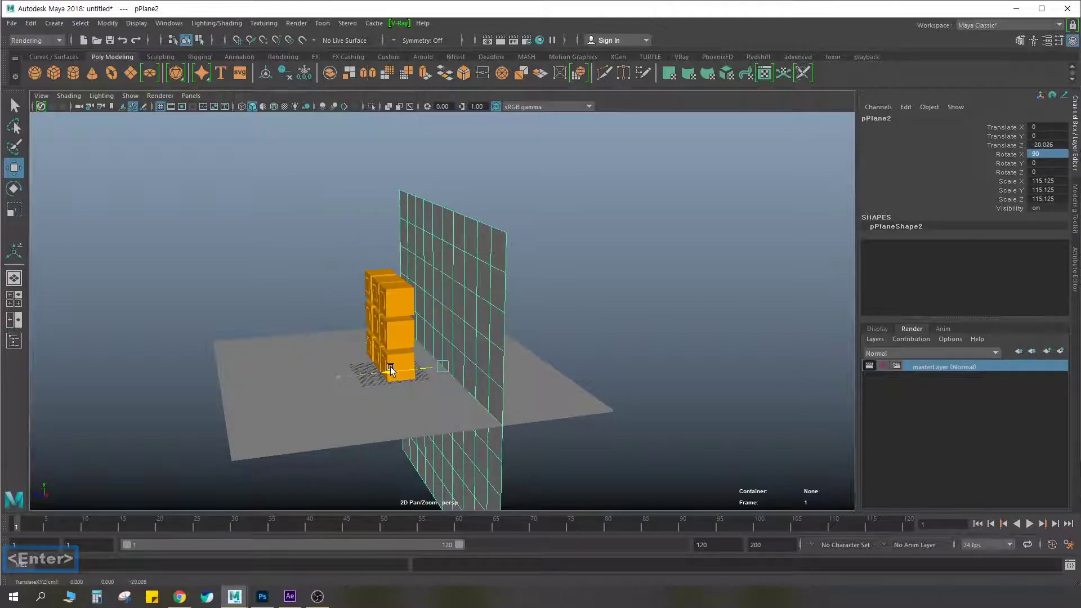
{"action": "left_click_drag", "start_coordinate": [444, 399], "coordinate": [547, 314]}
{"action": "right_click_drag", "start_coordinate": [548, 314], "coordinate": [982, 309], "text": "alt"}
{"action": "middle_click_drag", "start_coordinate": [687, 270], "coordinate": [629, 269], "text": "alt"}
{"action": "right_click_drag", "start_coordinate": [628, 269], "coordinate": [577, 264], "text": "alt"}
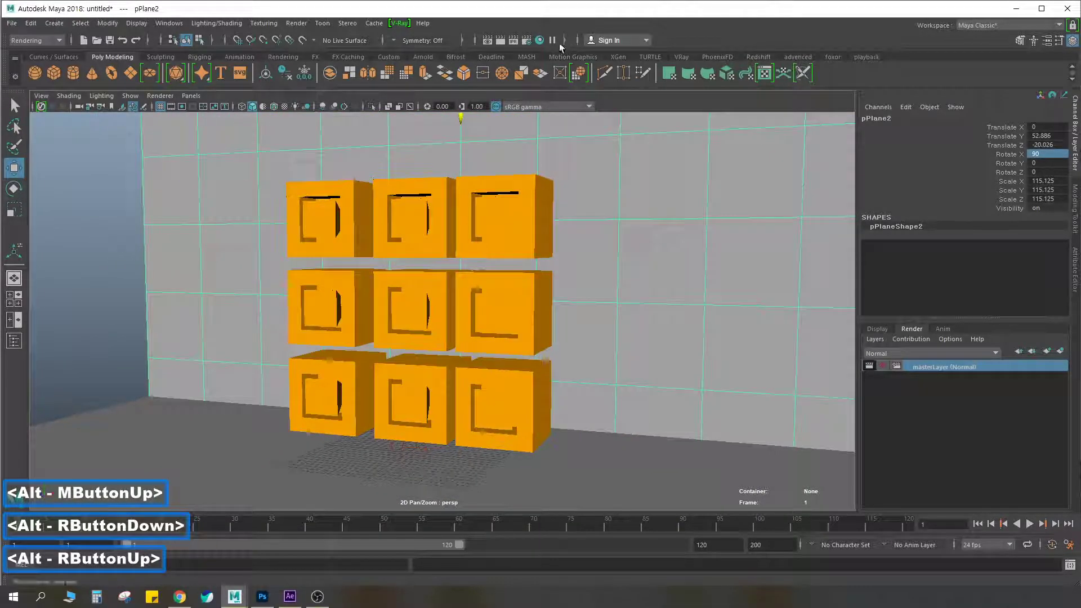
Render the cubes with floor and wall to check the occlusion pass, close the frame buffer and select the upper right cube
{"action": "left_click", "coordinate": [507, 43]}
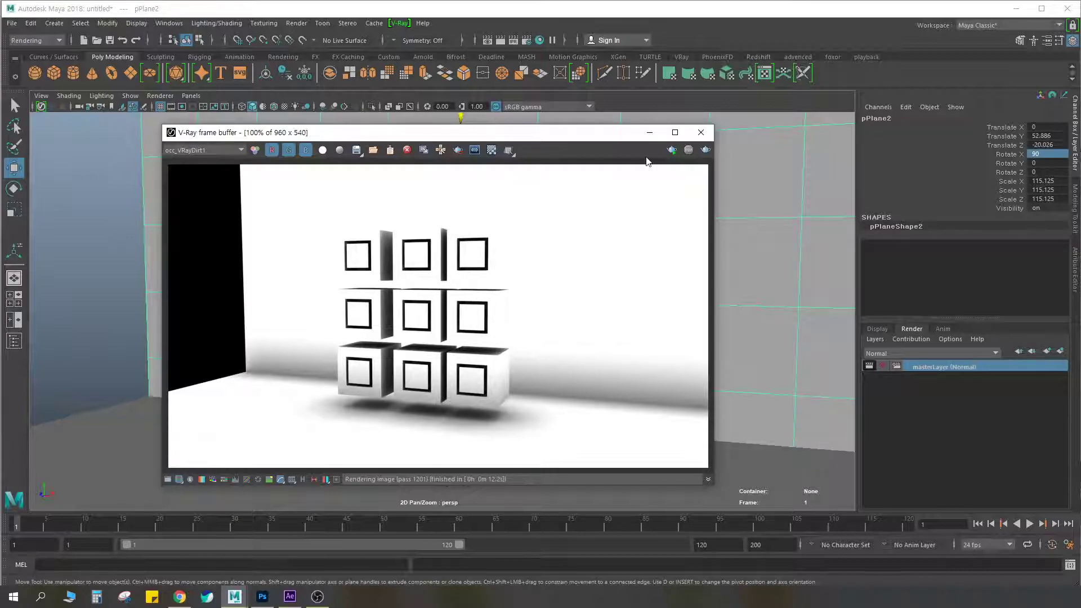
{"action": "left_click", "coordinate": [701, 133]}
{"action": "left_click", "coordinate": [546, 239]}
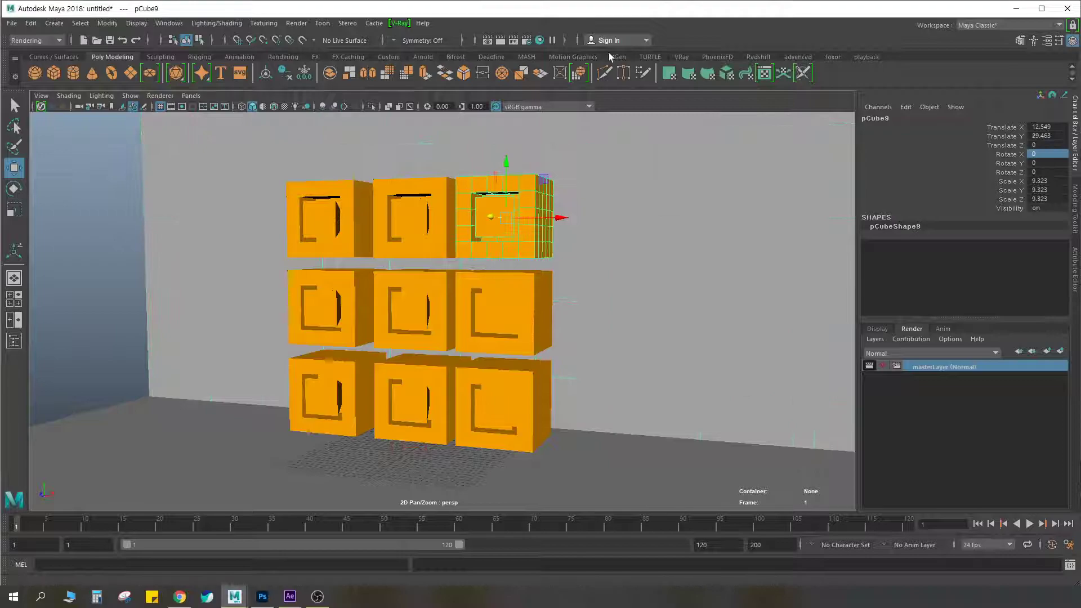
Open the VRayDirt1 texture of the occ render element and examine its occlusion radius setting
{"action": "left_click", "coordinate": [526, 40]}
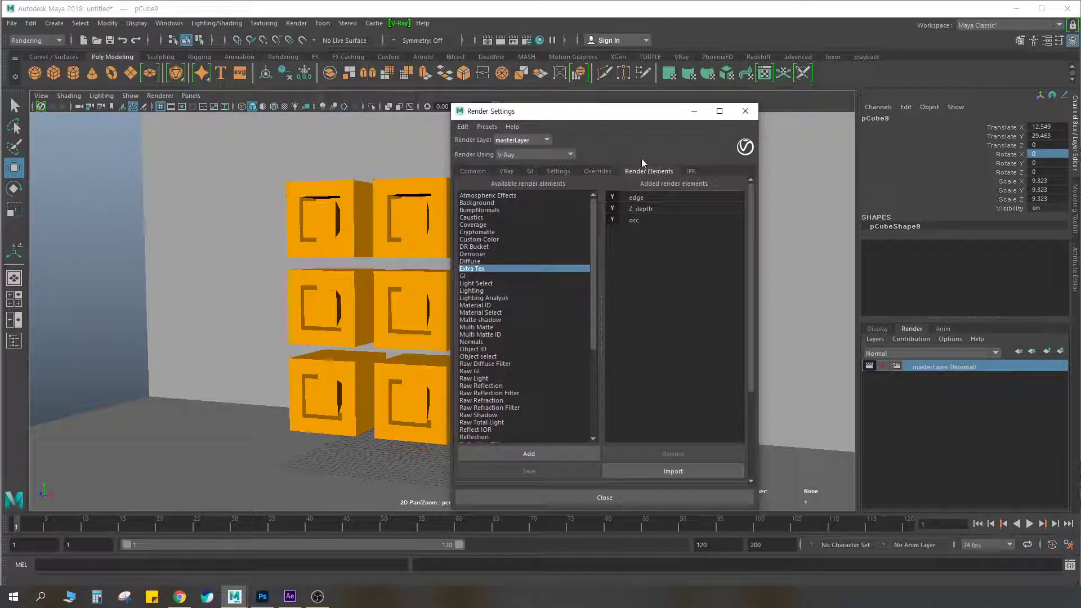
{"action": "left_click", "coordinate": [641, 220]}
{"action": "left_click_drag", "start_coordinate": [653, 111], "coordinate": [534, 102]}
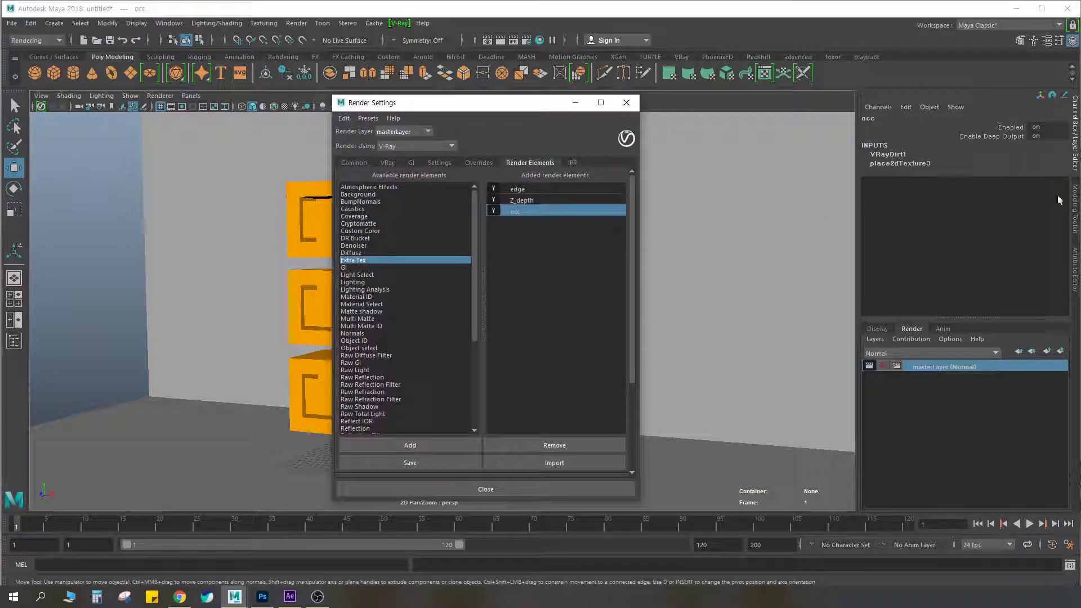
{"action": "left_click", "coordinate": [1076, 258]}
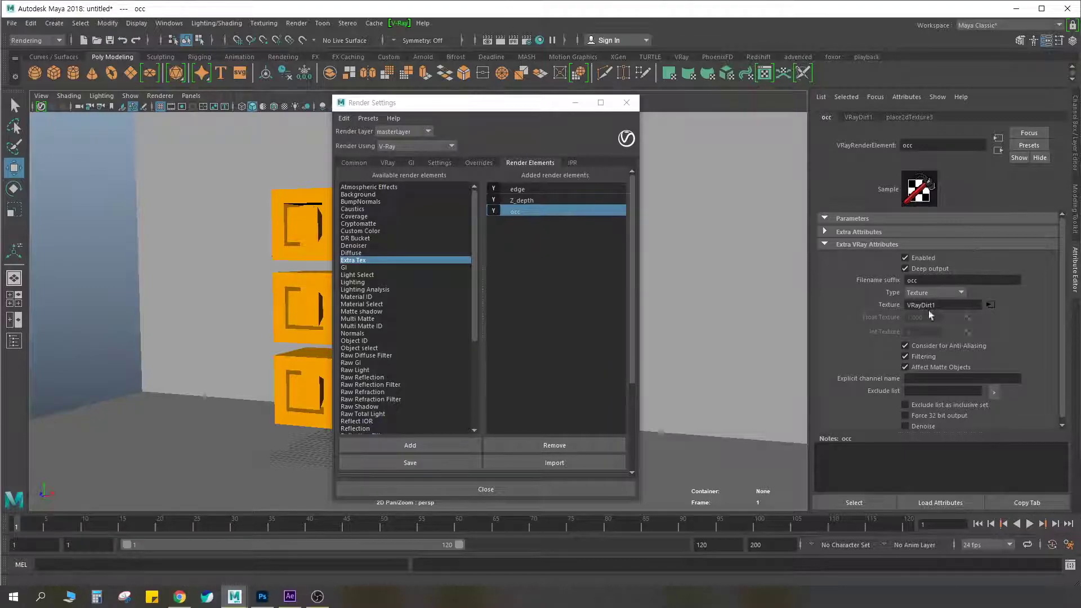
{"action": "left_click", "coordinate": [991, 305]}
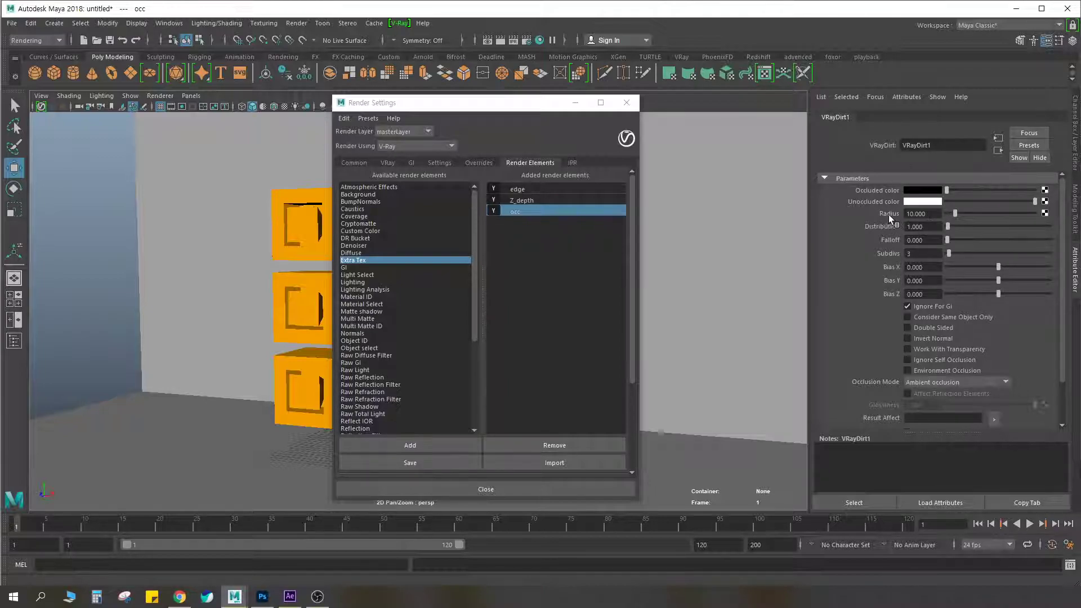
{"action": "key", "text": "ctrl+F2"}
{"action": "left_click_drag", "start_coordinate": [893, 218], "coordinate": [927, 219]}
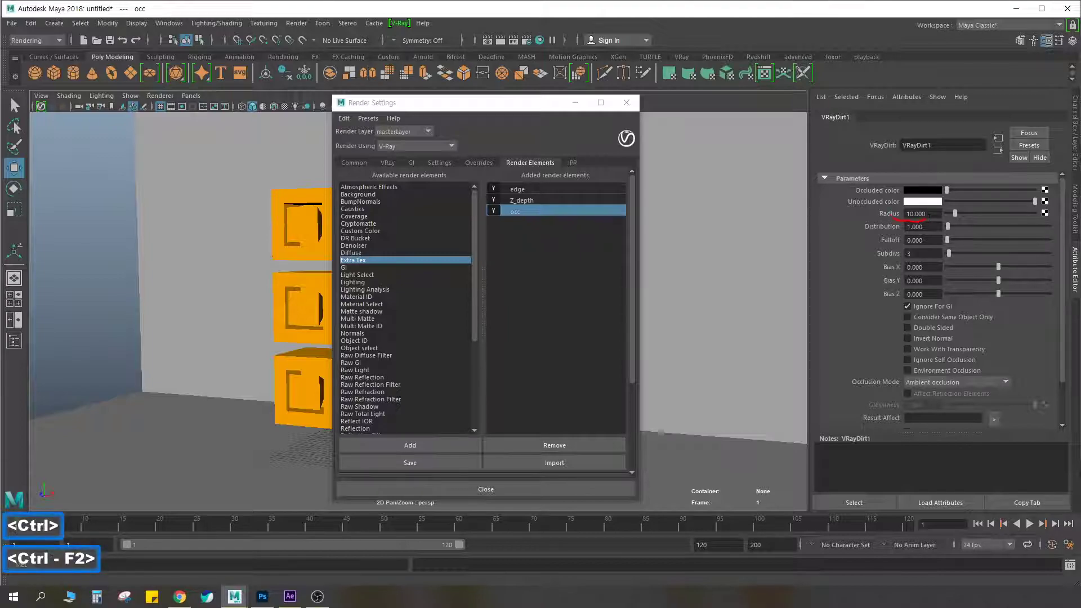
{"action": "key", "text": "Escape"}
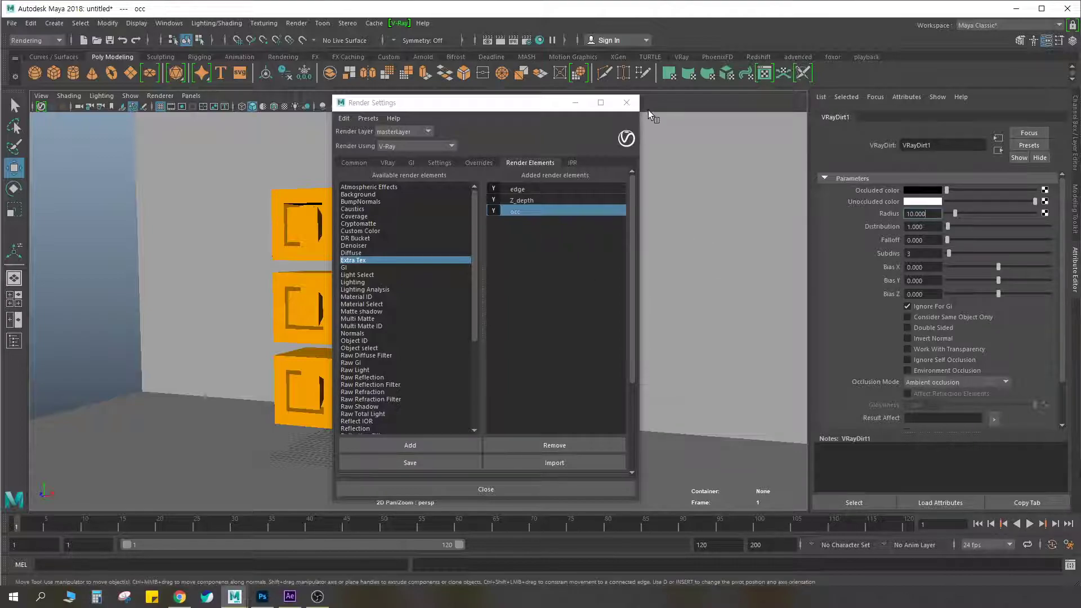
Look through the available render elements for Material ID, Multi Matte ID and Object ID, and close the render settings
{"action": "left_click", "coordinate": [527, 259]}
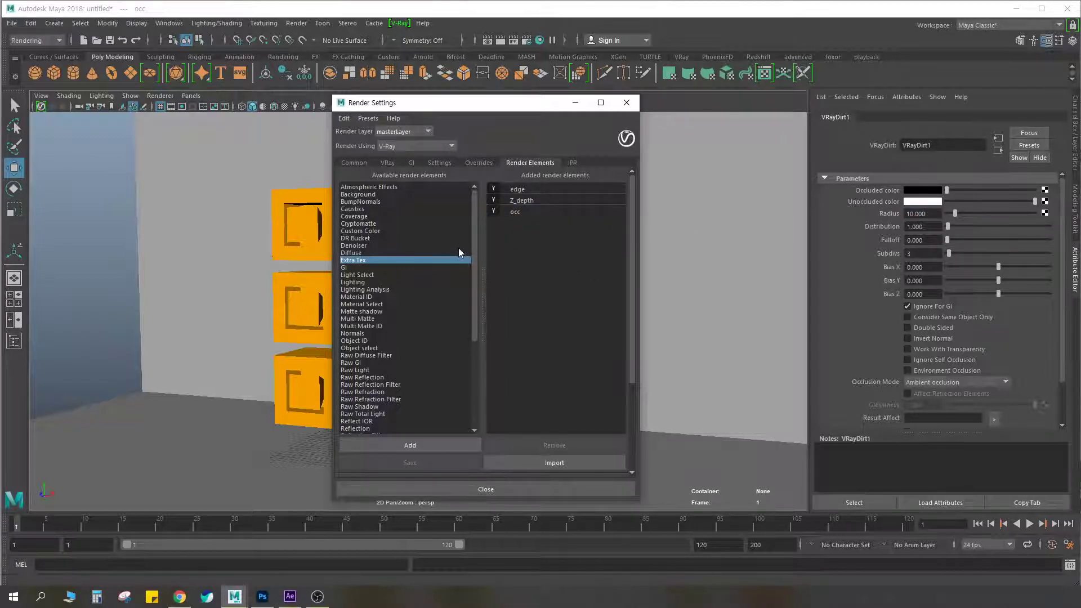
{"action": "left_click_drag", "start_coordinate": [473, 231], "coordinate": [482, 271]}
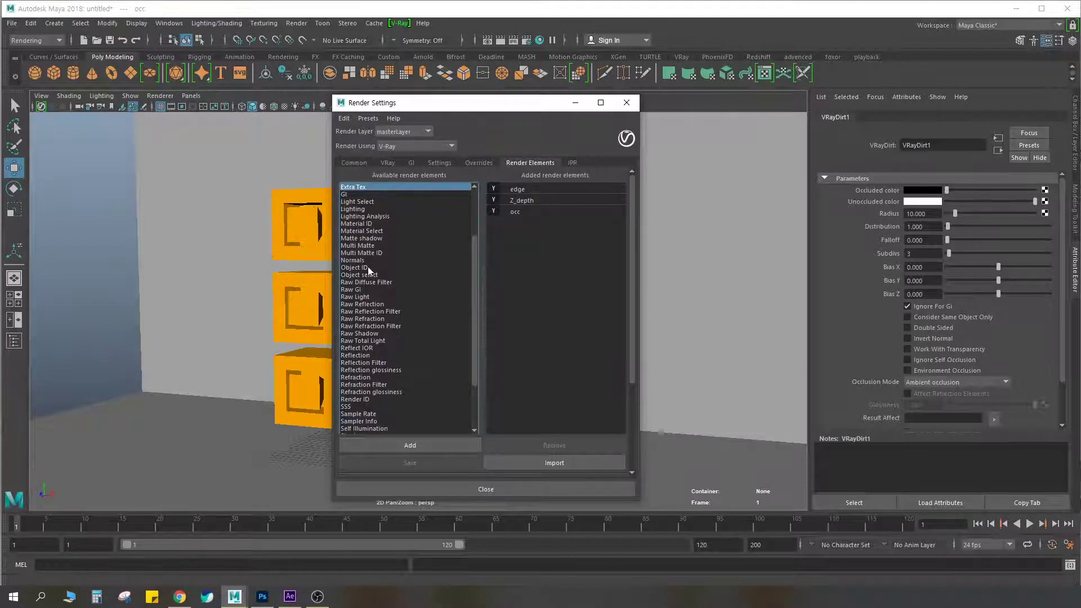
{"action": "key", "text": "ctrl+F2"}
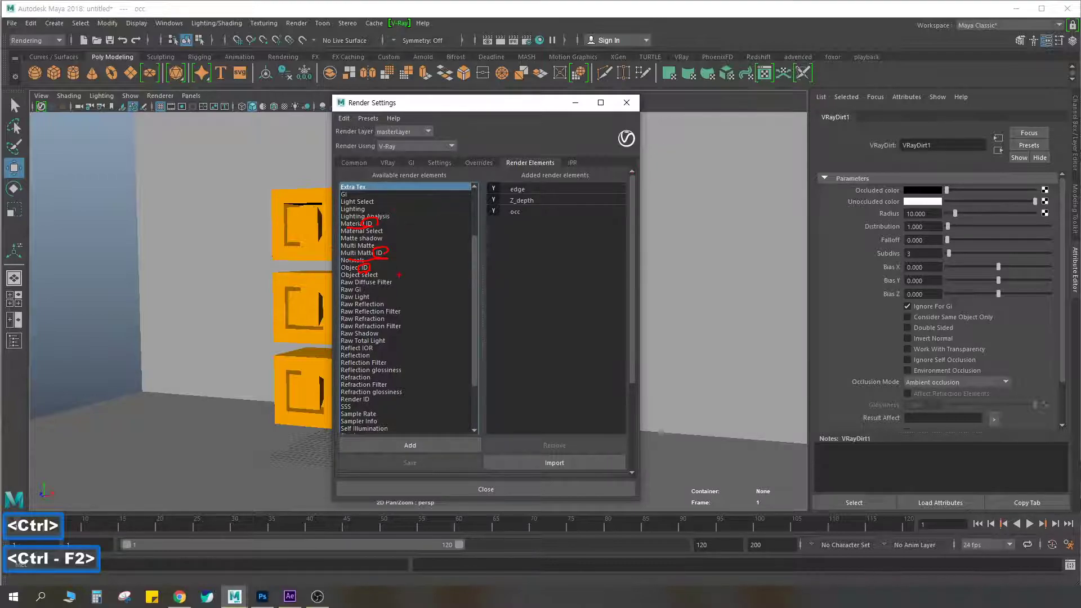
{"action": "key", "text": "Escape"}
{"action": "left_click", "coordinate": [630, 106]}
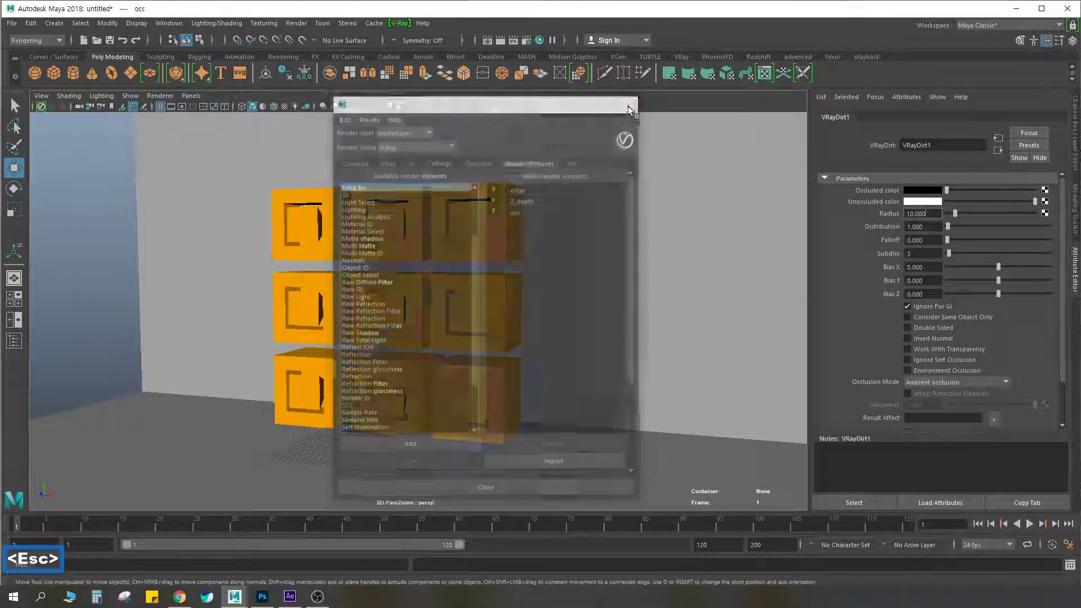
{"action": "scroll", "coordinate": [472, 268], "scroll_direction": "up", "scroll_amount": 3}
{"action": "scroll", "coordinate": [453, 273], "scroll_direction": "down", "scroll_amount": 2}
{"action": "mouse_move", "coordinate": [414, 275]}
{"action": "left_mouse_down", "text": "alt"}
{"action": "mouse_move", "coordinate": [380, 280]}
{"action": "mouse_move", "coordinate": [410, 293]}
{"action": "mouse_move", "coordinate": [418, 275]}
{"action": "left_mouse_up", "text": "alt"}
{"action": "right_click_drag", "start_coordinate": [418, 275], "coordinate": [444, 261], "text": "alt"}
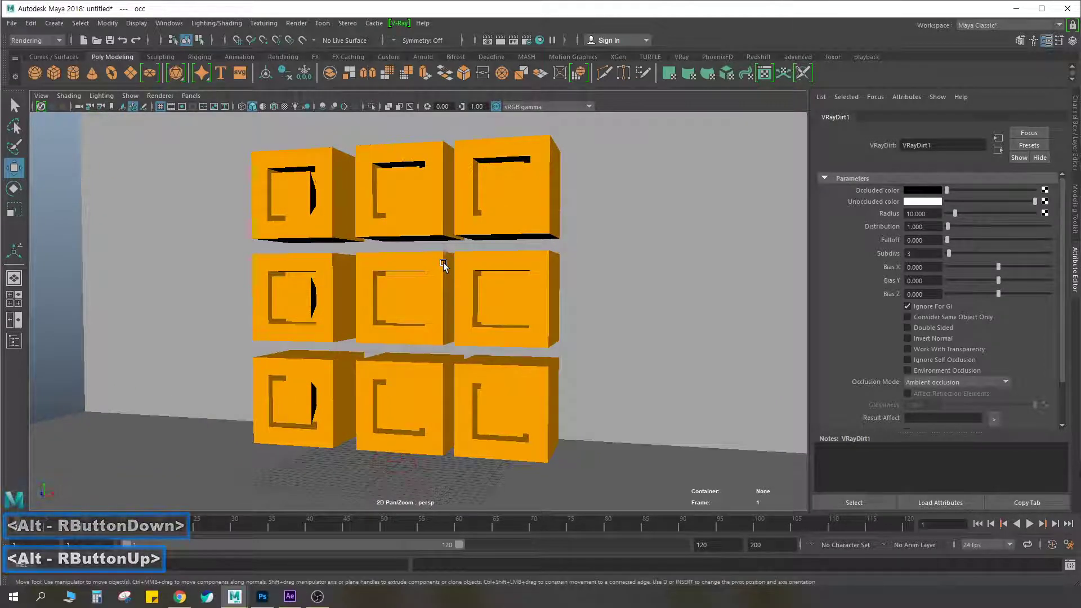
{"action": "left_click", "coordinate": [388, 286]}
{"action": "scroll", "coordinate": [420, 306], "scroll_direction": "up", "scroll_amount": 3}
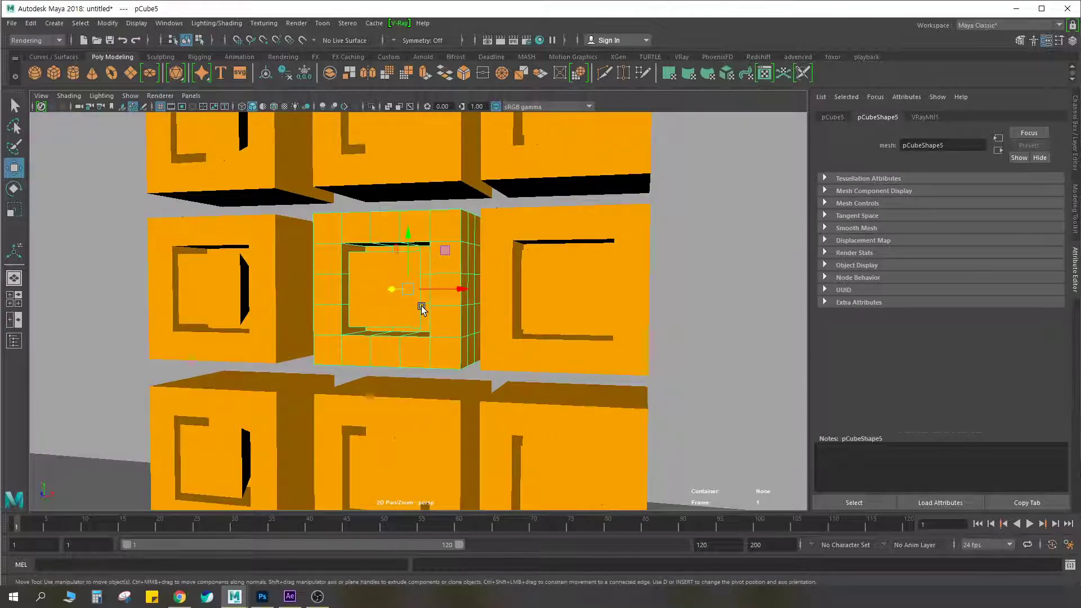
{"action": "scroll", "coordinate": [421, 309], "scroll_direction": "down", "scroll_amount": 2}
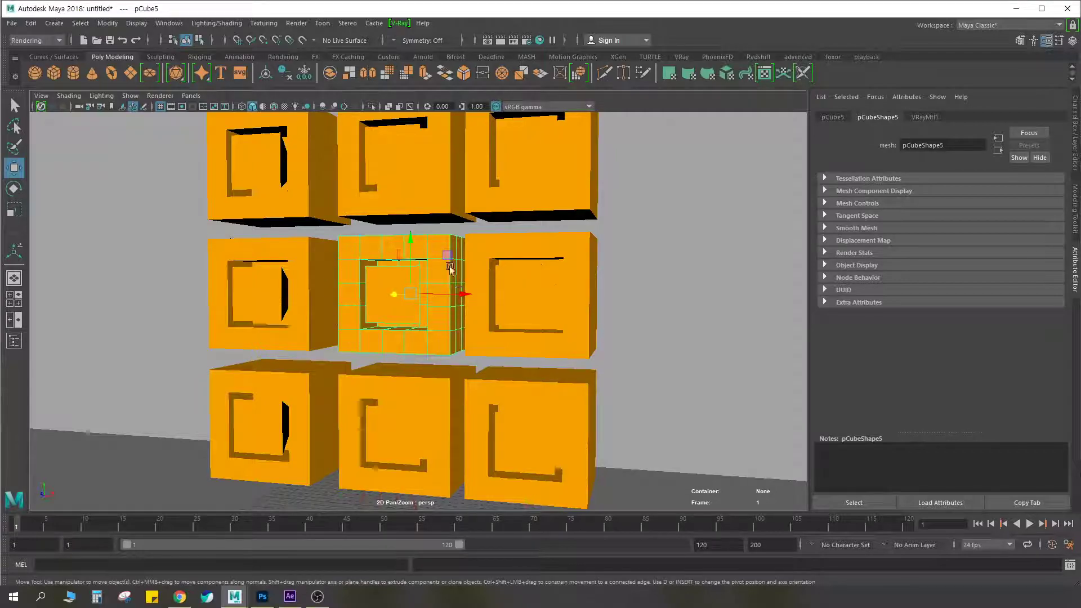
{"action": "left_click_drag", "start_coordinate": [407, 262], "coordinate": [350, 259], "text": "alt"}
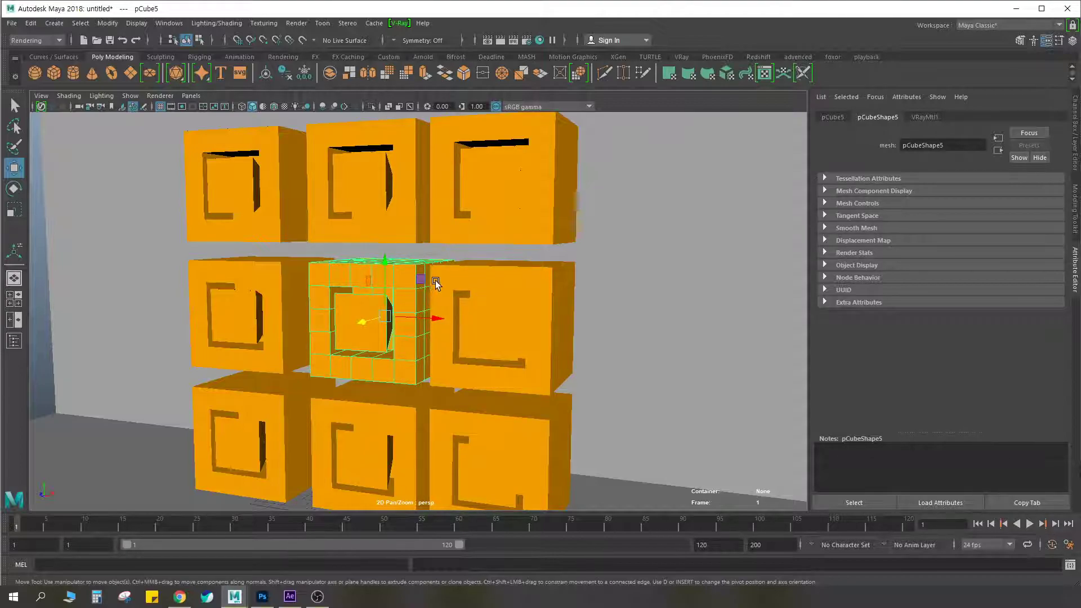
{"action": "left_click", "coordinate": [260, 307]}
{"action": "left_click", "coordinate": [255, 182]}
{"action": "left_click", "coordinate": [383, 181]}
{"action": "left_click", "coordinate": [385, 313]}
{"action": "left_click", "coordinate": [500, 324]}
{"action": "left_click", "coordinate": [509, 187]}
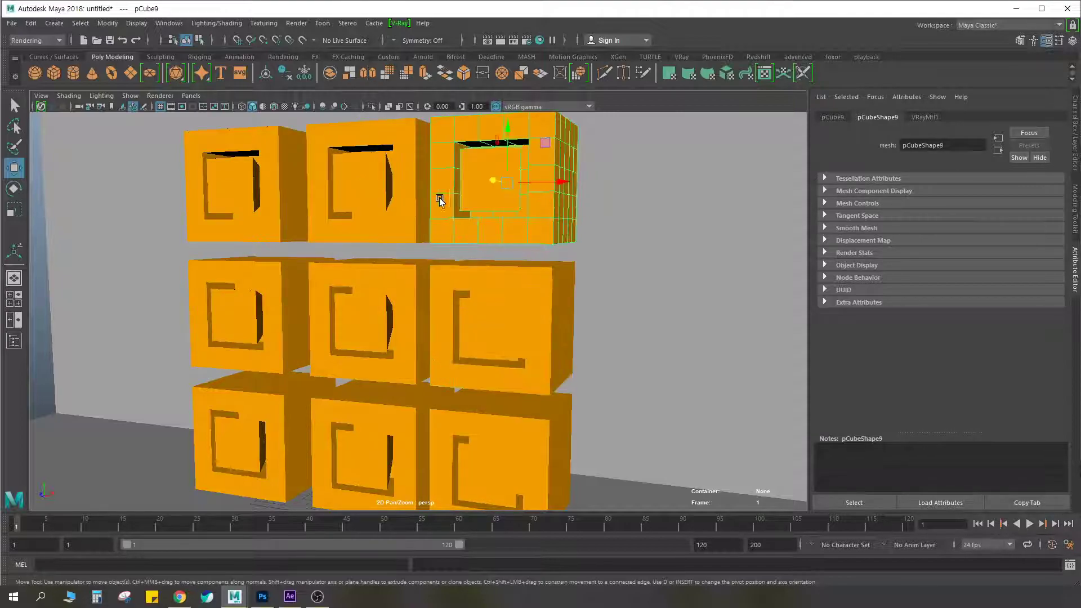
{"action": "left_click", "coordinate": [521, 376]}
Select the centre cube together with the middle-row cube to its right as an example ID group
{"action": "left_click", "coordinate": [363, 327]}
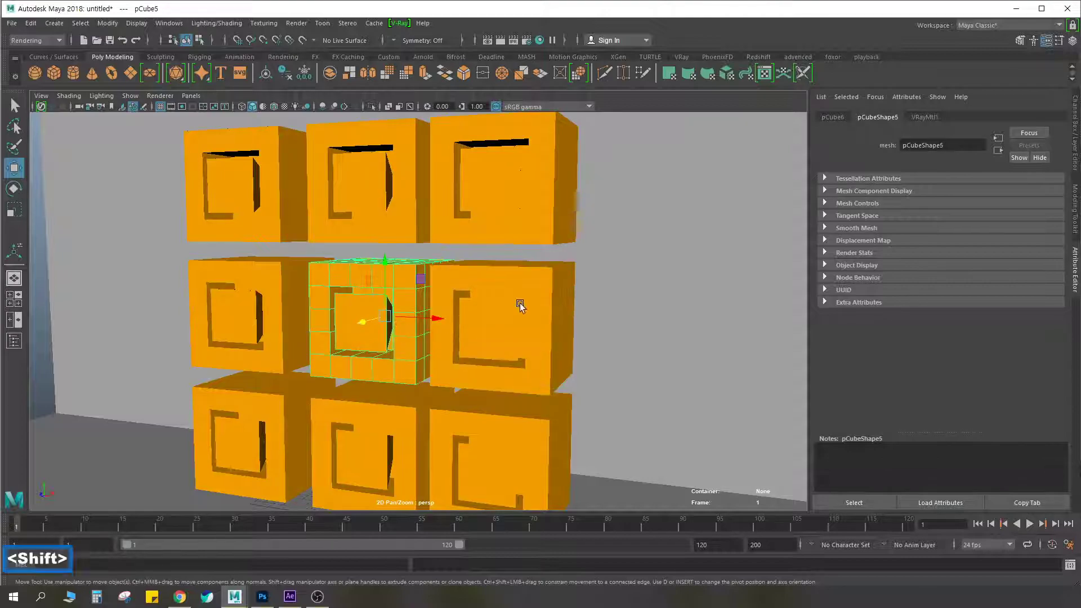
{"action": "left_click", "coordinate": [519, 306], "text": "shift"}
{"action": "key", "text": "ctrl+F2"}
{"action": "mouse_move", "coordinate": [585, 375]}
{"action": "left_mouse_down"}
{"action": "mouse_move", "coordinate": [538, 397]}
{"action": "mouse_move", "coordinate": [296, 385]}
{"action": "mouse_move", "coordinate": [313, 246]}
{"action": "mouse_move", "coordinate": [522, 248]}
{"action": "mouse_move", "coordinate": [590, 328]}
{"action": "mouse_move", "coordinate": [586, 374]}
{"action": "left_mouse_up"}
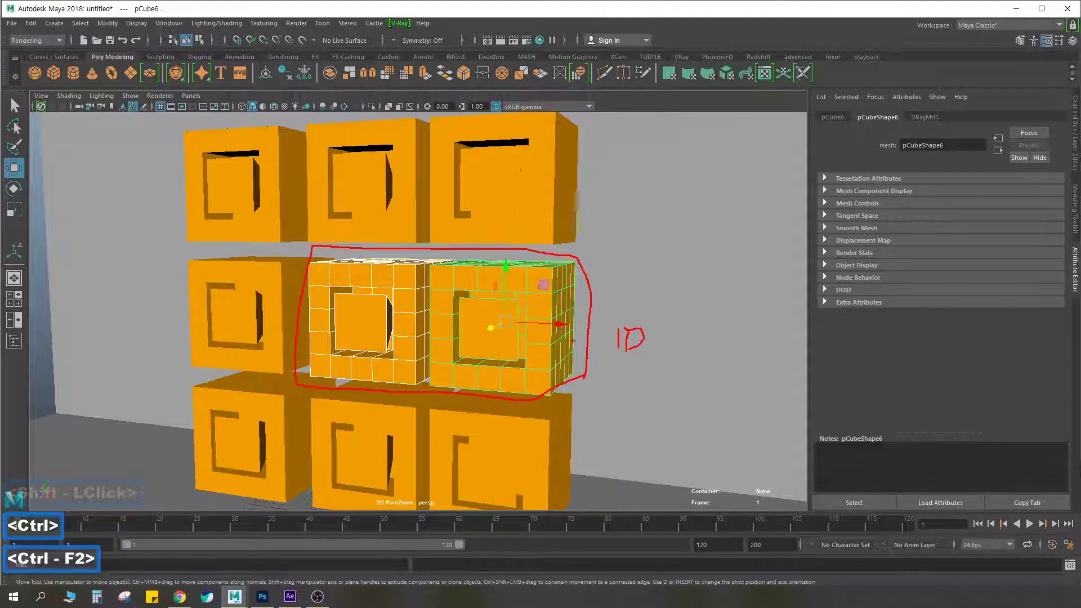
{"action": "mouse_move", "coordinate": [580, 260]}
{"action": "left_mouse_down"}
{"action": "mouse_move", "coordinate": [334, 259]}
{"action": "mouse_move", "coordinate": [304, 383]}
{"action": "mouse_move", "coordinate": [541, 397]}
{"action": "mouse_move", "coordinate": [580, 264]}
{"action": "left_mouse_up"}
{"action": "key", "text": "Escape"}
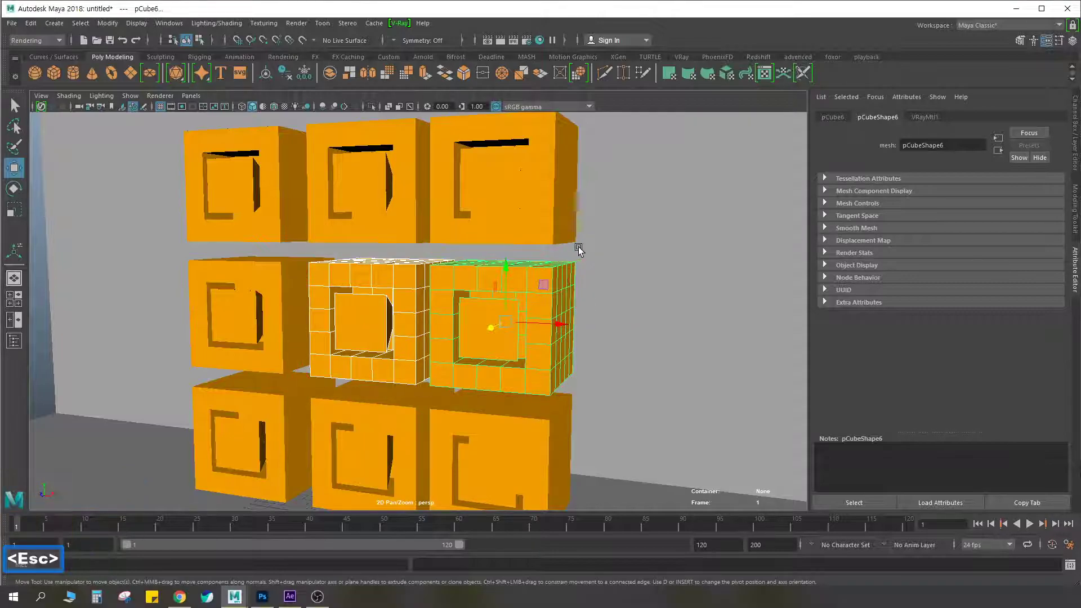
Duplicate the orange material VRayMtl1 in Hypershade and set the copy's diffuse color to cyan
{"action": "left_click", "coordinate": [400, 295]}
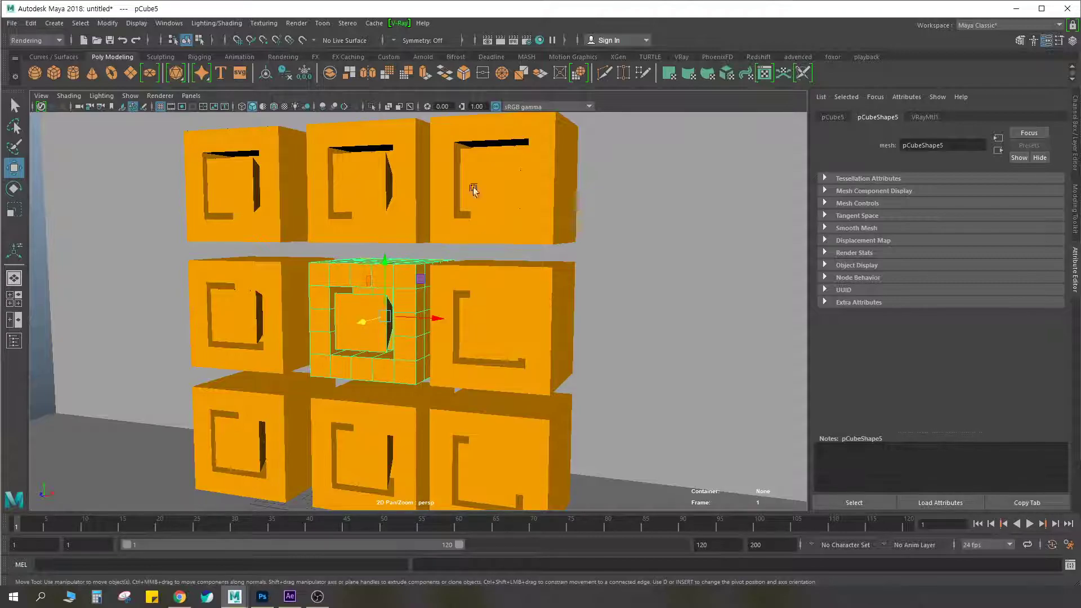
{"action": "left_click", "coordinate": [540, 40]}
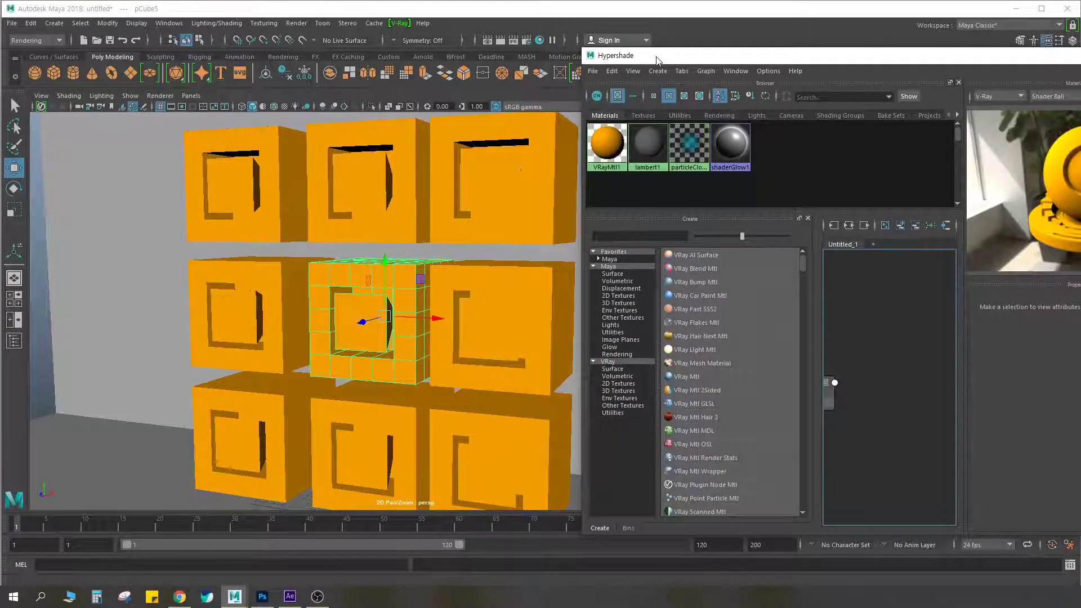
{"action": "left_click_drag", "start_coordinate": [657, 58], "coordinate": [566, 59]}
{"action": "left_click", "coordinate": [518, 147]}
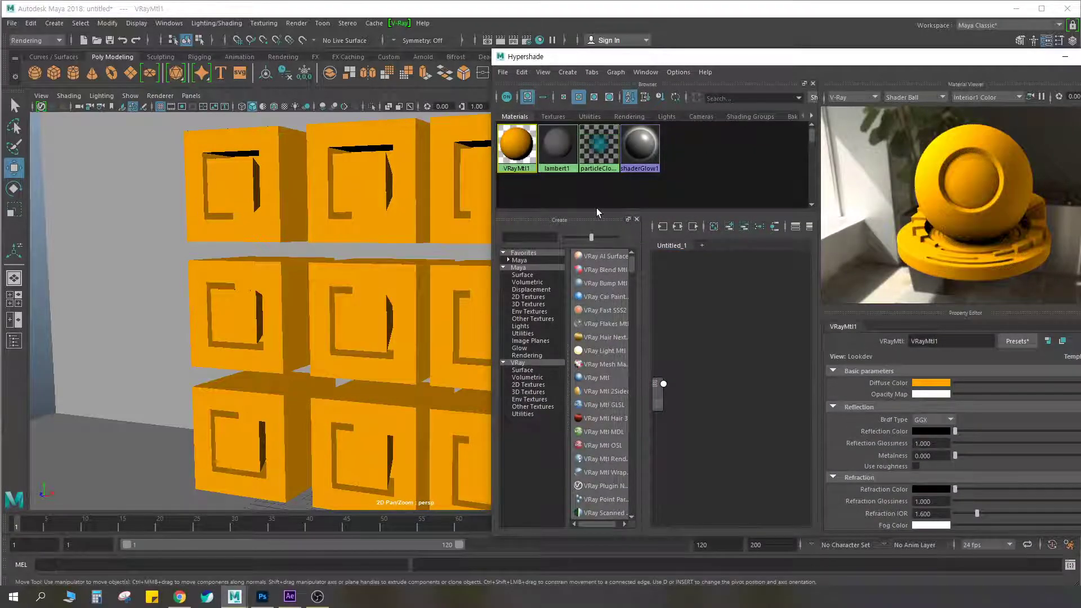
{"action": "key", "text": "ctrl+d"}
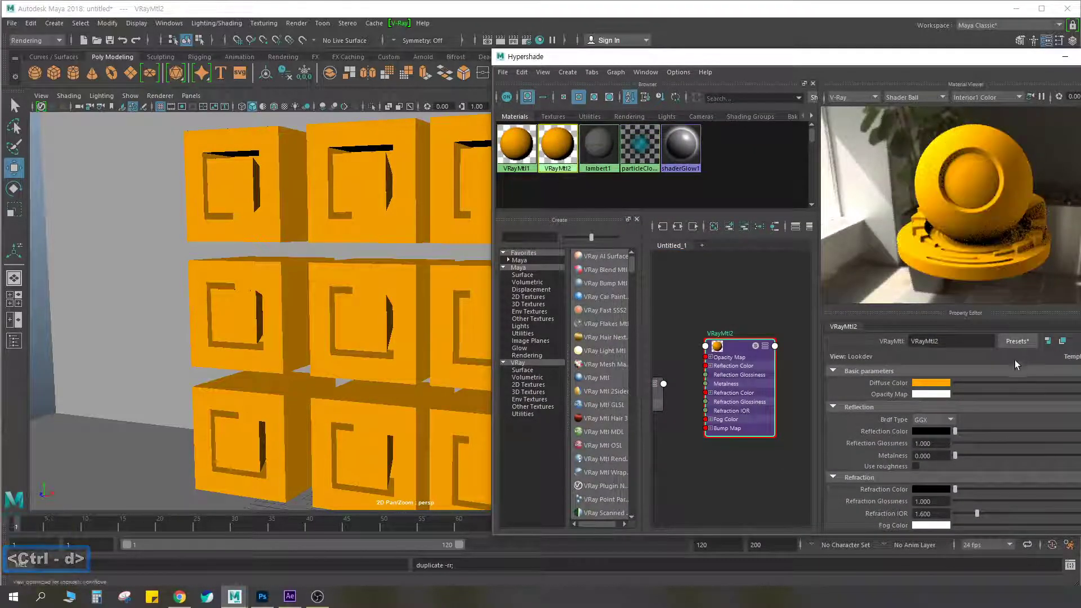
{"action": "left_click", "coordinate": [942, 384]}
{"action": "left_click", "coordinate": [877, 370]}
{"action": "left_click_drag", "start_coordinate": [933, 59], "coordinate": [953, 60]}
Assign the cyan material to the middle-left, top-centre, middle-right and bottom-centre cubes
{"action": "left_click", "coordinate": [250, 296]}
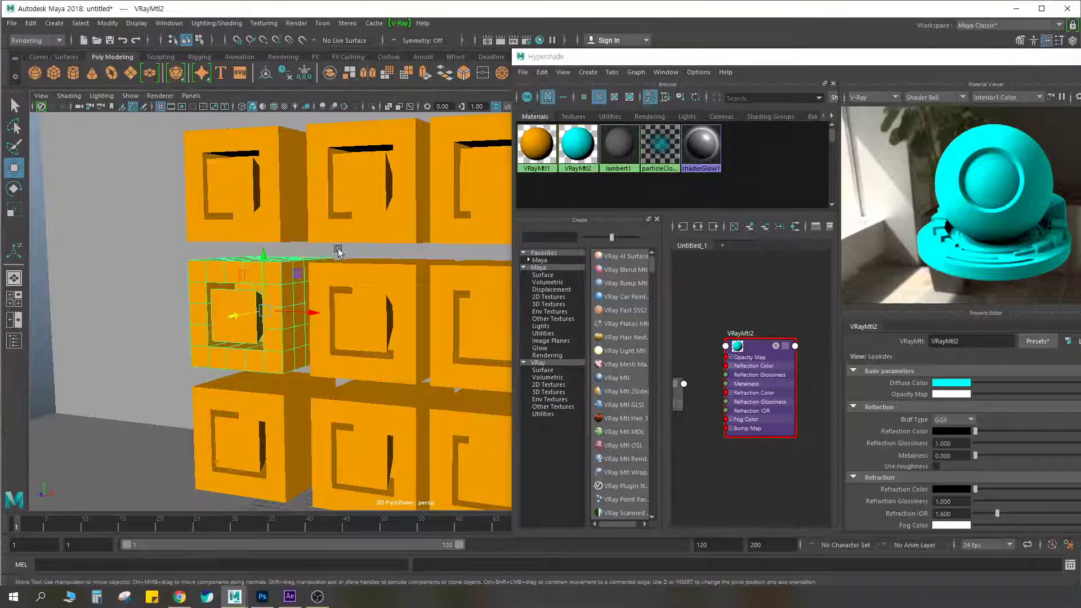
{"action": "double_click", "coordinate": [362, 176], "text": "shift"}
{"action": "left_click", "coordinate": [477, 313], "text": "shift"}
{"action": "double_click", "coordinate": [362, 422], "text": "shift"}
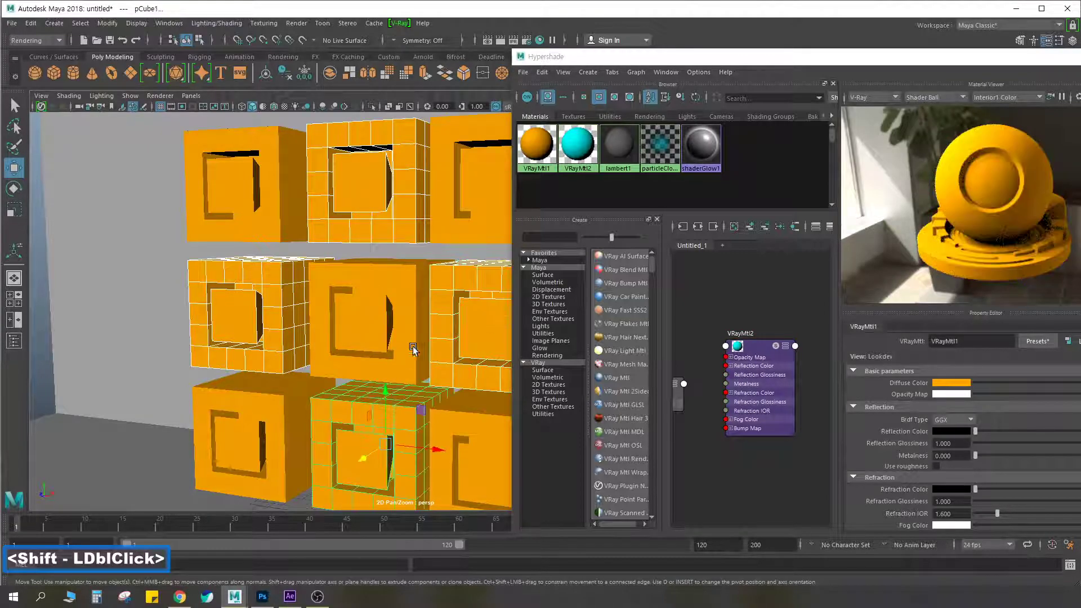
{"action": "right_click", "coordinate": [579, 144]}
{"action": "right_click_drag", "start_coordinate": [579, 144], "coordinate": [581, 114]}
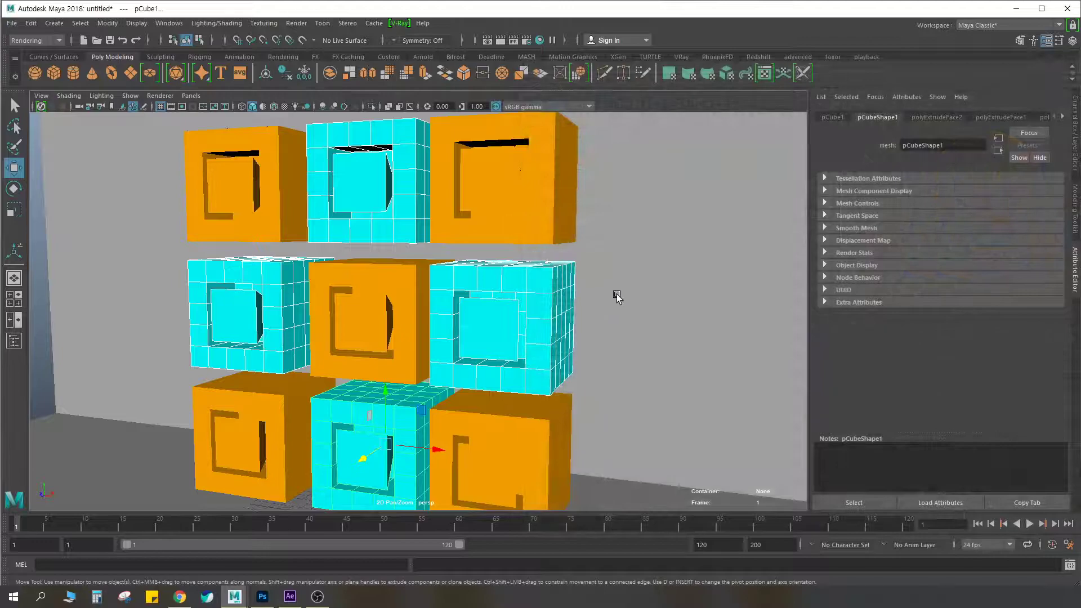
Examine which cubes share the cyan material and mark those four on the wall
{"action": "left_click", "coordinate": [610, 297]}
{"action": "key", "text": "ctrl+F2"}
{"action": "mouse_move", "coordinate": [510, 350]}
{"action": "left_mouse_down"}
{"action": "mouse_move", "coordinate": [522, 266]}
{"action": "mouse_move", "coordinate": [502, 343]}
{"action": "left_mouse_up"}
{"action": "mouse_move", "coordinate": [377, 194]}
{"action": "left_mouse_down"}
{"action": "mouse_move", "coordinate": [405, 158]}
{"action": "mouse_move", "coordinate": [390, 199]}
{"action": "left_mouse_up"}
{"action": "mouse_move", "coordinate": [266, 342]}
{"action": "left_mouse_down"}
{"action": "mouse_move", "coordinate": [274, 276]}
{"action": "mouse_move", "coordinate": [272, 322]}
{"action": "left_mouse_up"}
{"action": "mouse_move", "coordinate": [385, 468]}
{"action": "left_mouse_down"}
{"action": "mouse_move", "coordinate": [360, 398]}
{"action": "mouse_move", "coordinate": [406, 453]}
{"action": "left_mouse_up"}
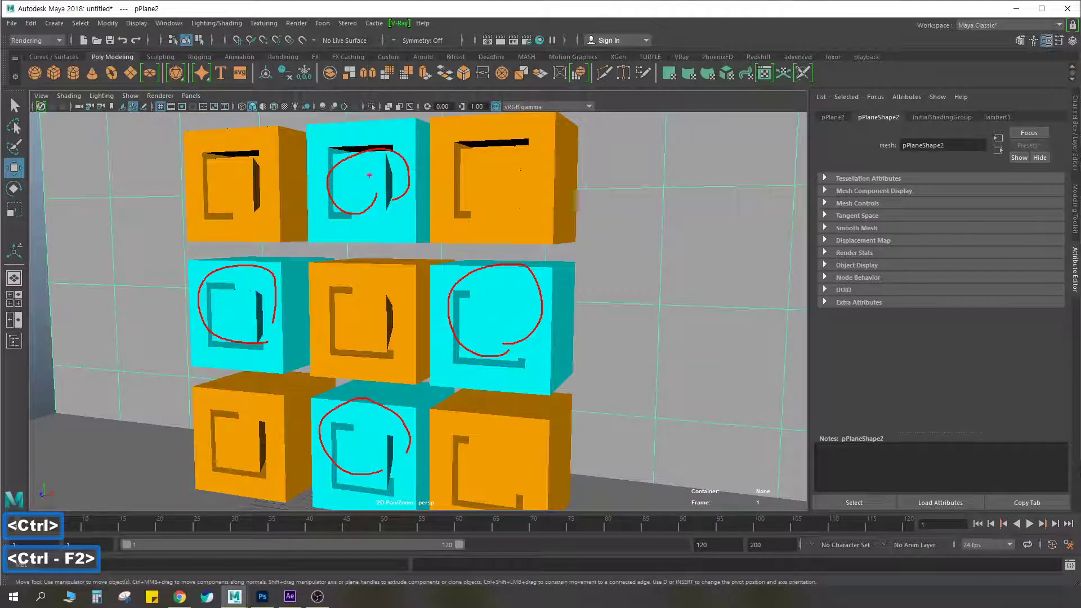
{"action": "mouse_move", "coordinate": [518, 314]}
{"action": "left_mouse_down"}
{"action": "mouse_move", "coordinate": [619, 307]}
{"action": "mouse_move", "coordinate": [658, 336]}
{"action": "left_mouse_up"}
{"action": "key", "text": "Escape"}
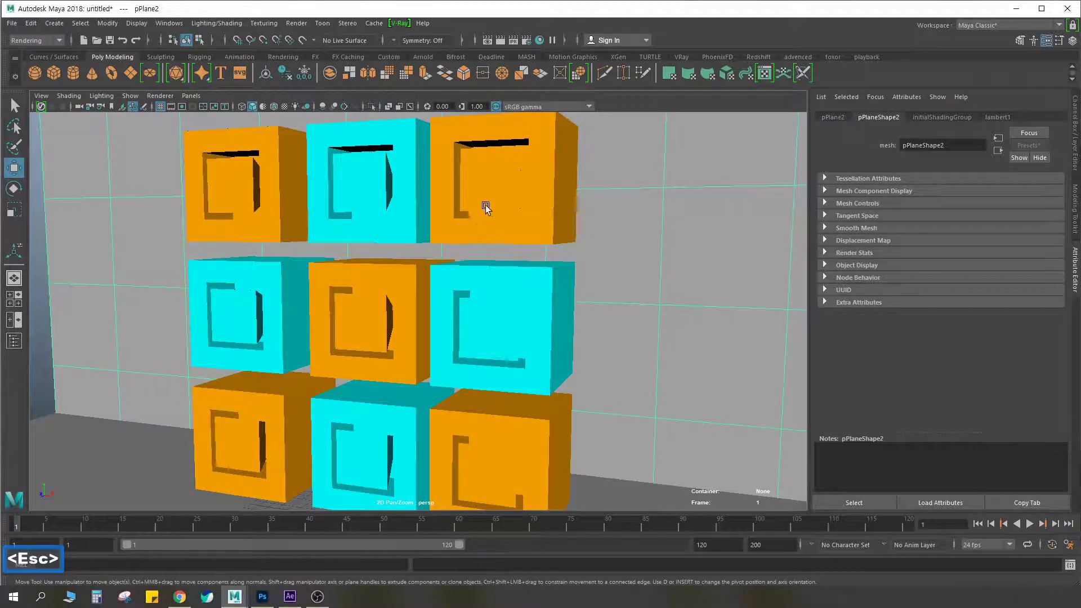
Select the upper right, centre and middle-right cubes as an example ID group that mixes both materials
{"action": "left_click", "coordinate": [458, 222]}
{"action": "left_click", "coordinate": [384, 314], "text": "shift"}
{"action": "left_click", "coordinate": [492, 321], "text": "shift"}
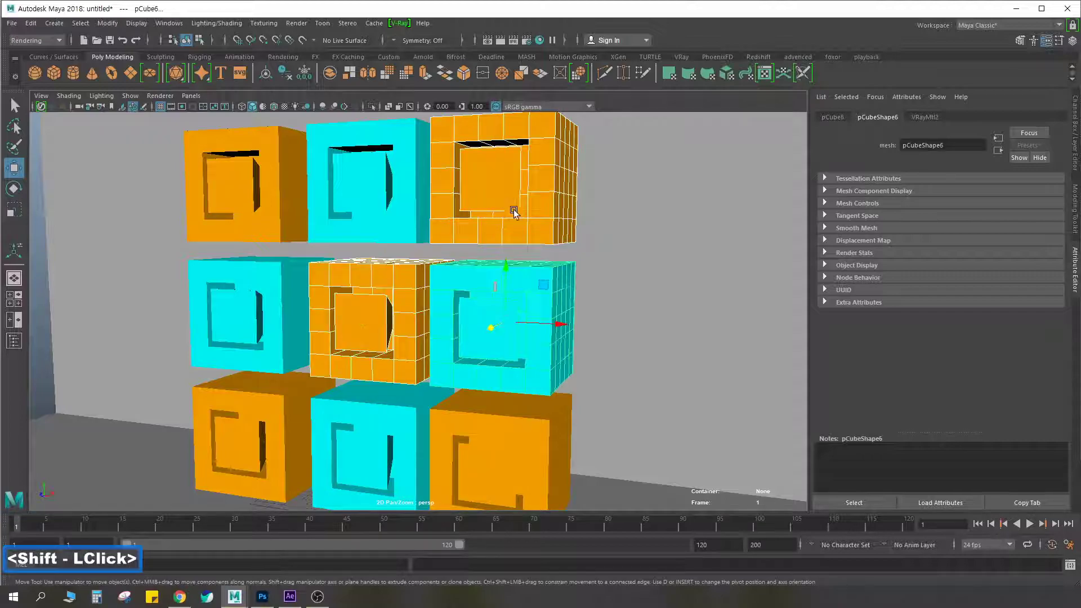
{"action": "key", "text": "ctrl+F2"}
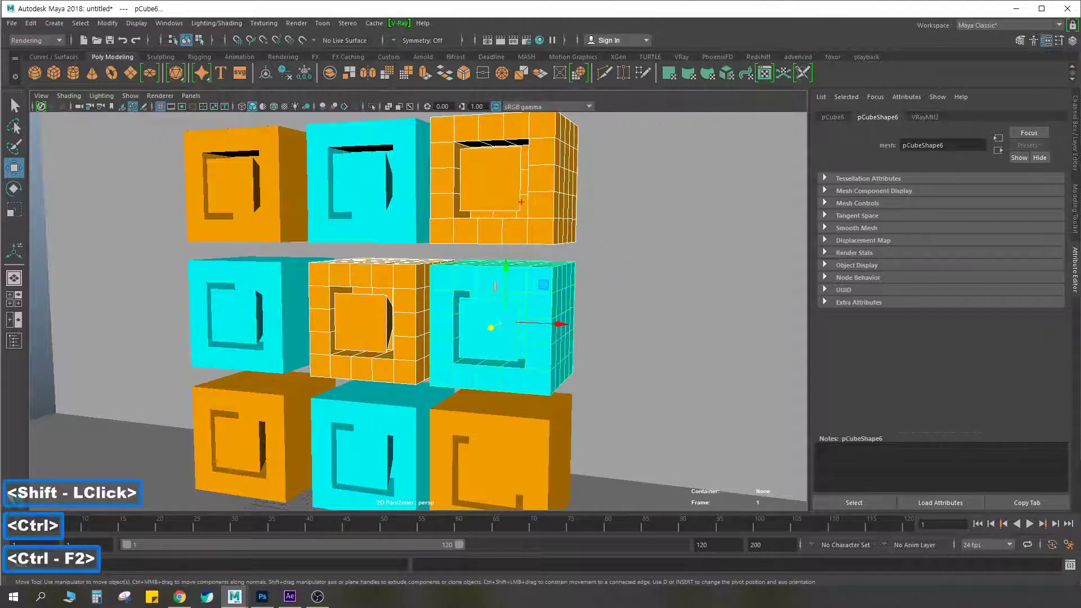
{"action": "mouse_move", "coordinate": [550, 132]}
{"action": "left_mouse_down"}
{"action": "mouse_move", "coordinate": [317, 365]}
{"action": "mouse_move", "coordinate": [585, 197]}
{"action": "mouse_move", "coordinate": [537, 130]}
{"action": "left_mouse_up"}
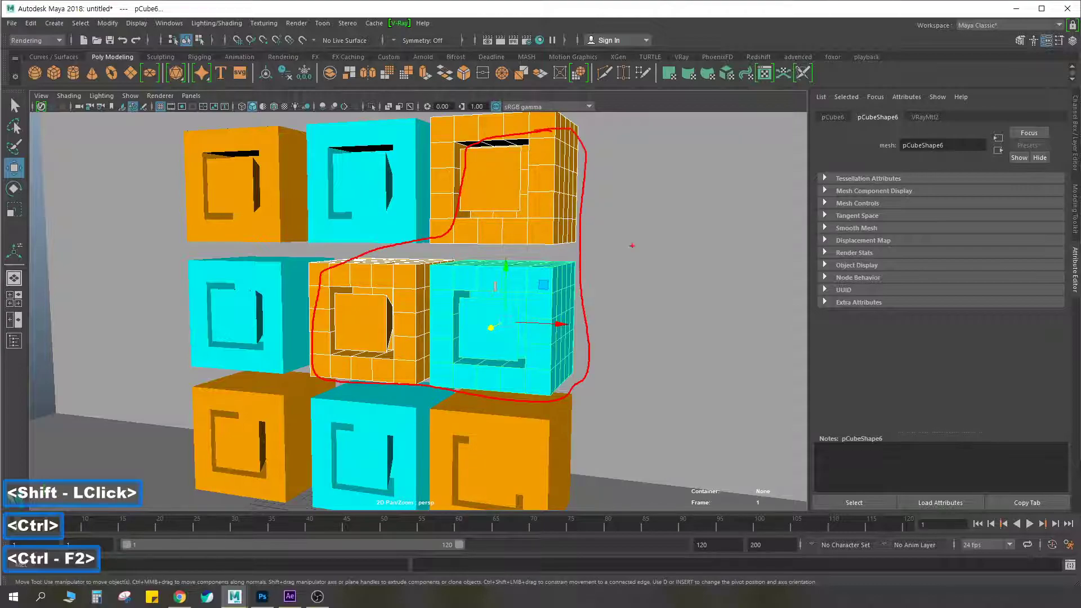
{"action": "left_click_drag", "start_coordinate": [636, 260], "coordinate": [635, 291]}
{"action": "left_click_drag", "start_coordinate": [625, 292], "coordinate": [650, 290]}
{"action": "left_click_drag", "start_coordinate": [663, 256], "coordinate": [653, 290]}
{"action": "key", "text": "Escape"}
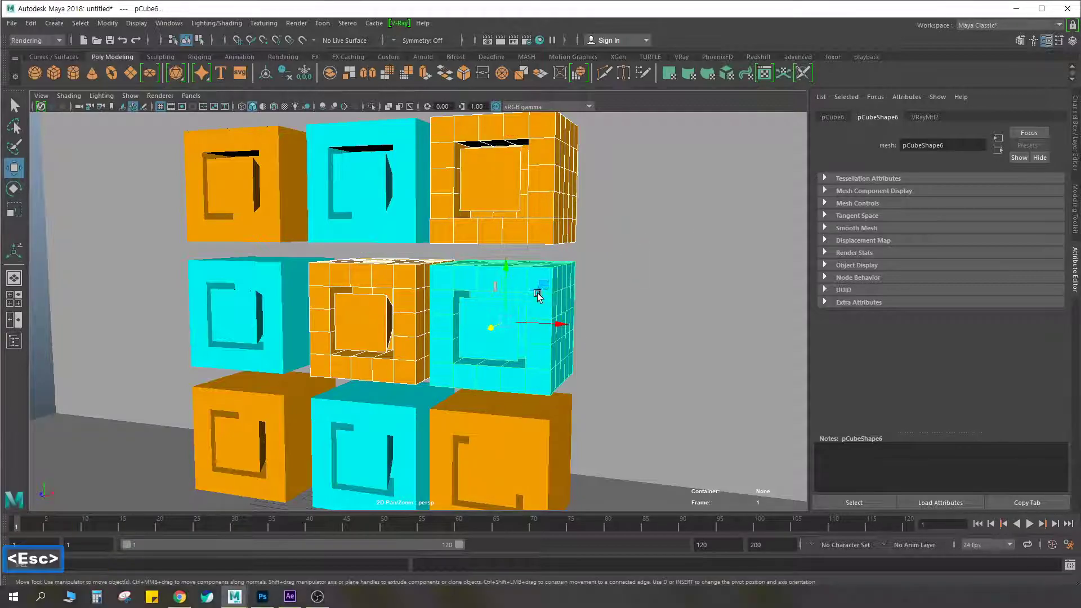
{"action": "left_click", "coordinate": [411, 210]}
{"action": "left_click", "coordinate": [483, 315]}
{"action": "left_click", "coordinate": [376, 418]}
{"action": "left_click", "coordinate": [272, 315]}
{"action": "left_click", "coordinate": [267, 206]}
{"action": "left_click", "coordinate": [366, 204]}
{"action": "left_click", "coordinate": [496, 186]}
{"action": "left_click", "coordinate": [367, 214]}
Point out the two V-Ray materials in Hypershade and display the attributes of the cyan material VRayMtl2
{"action": "left_click", "coordinate": [539, 40]}
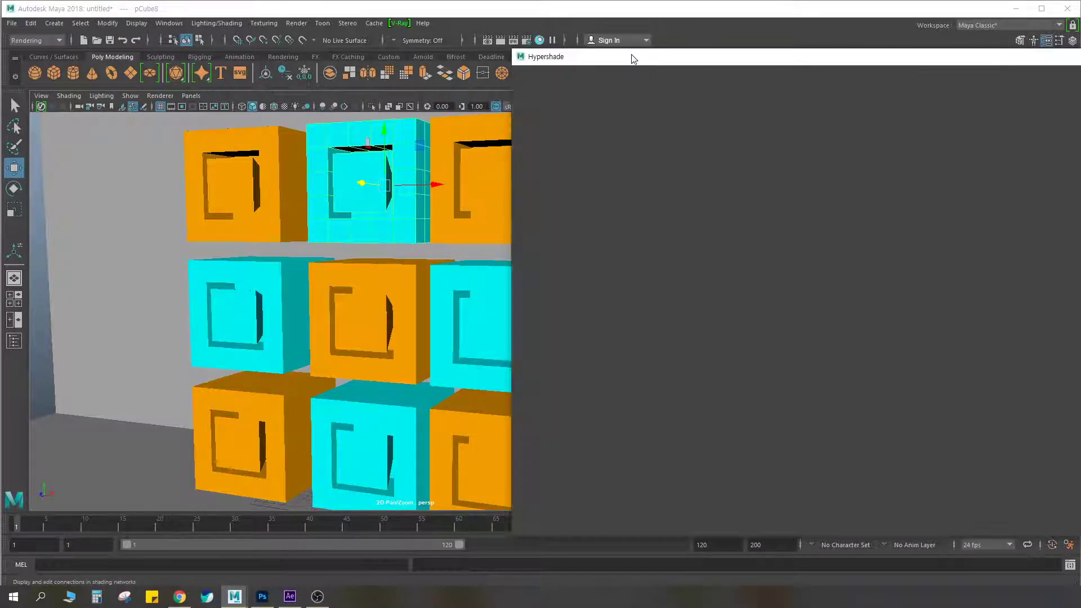
{"action": "left_click_drag", "start_coordinate": [636, 60], "coordinate": [613, 67]}
{"action": "key", "text": "ctrl+F2"}
{"action": "mouse_move", "coordinate": [521, 181]}
{"action": "left_mouse_down"}
{"action": "mouse_move", "coordinate": [505, 136]}
{"action": "mouse_move", "coordinate": [523, 178]}
{"action": "mouse_move", "coordinate": [569, 169]}
{"action": "left_mouse_up"}
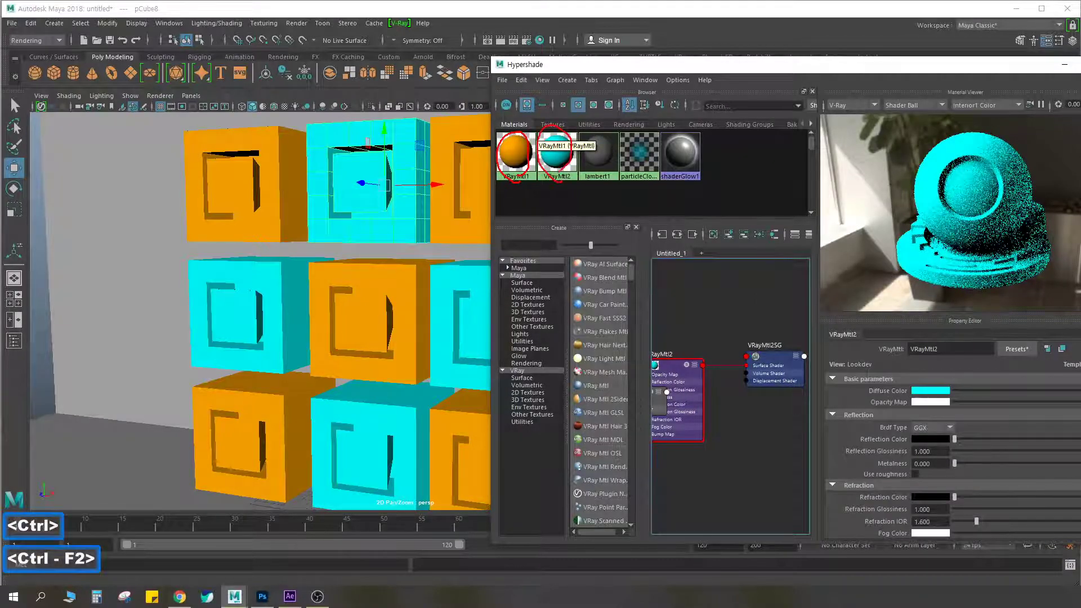
{"action": "mouse_move", "coordinate": [510, 135]}
{"action": "left_mouse_down"}
{"action": "mouse_move", "coordinate": [554, 178]}
{"action": "mouse_move", "coordinate": [531, 144]}
{"action": "mouse_move", "coordinate": [589, 151]}
{"action": "left_mouse_up"}
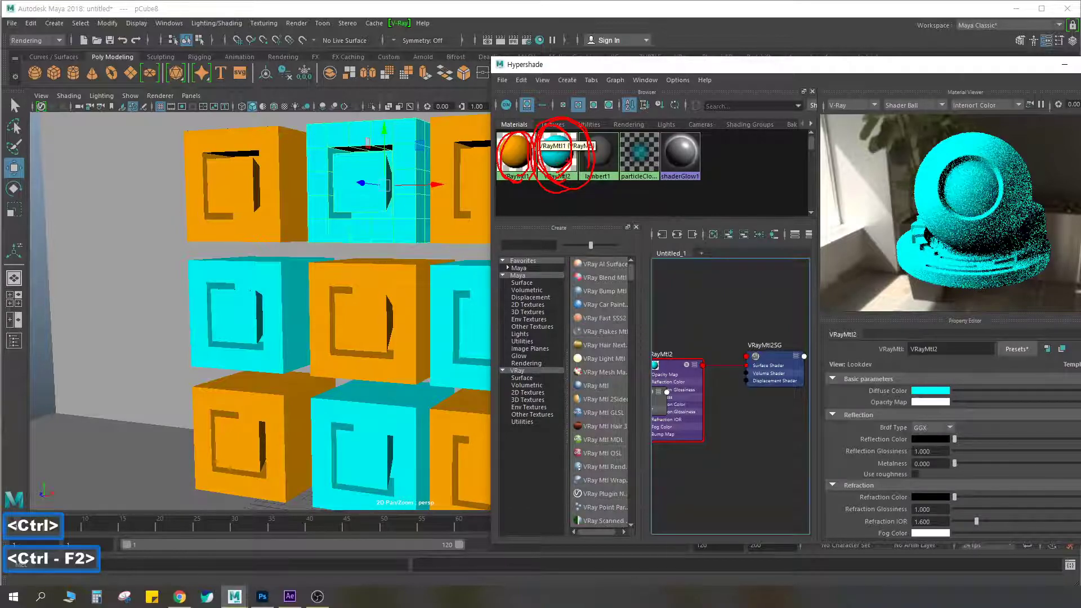
{"action": "key", "text": "Escape"}
{"action": "left_click", "coordinate": [555, 164]}
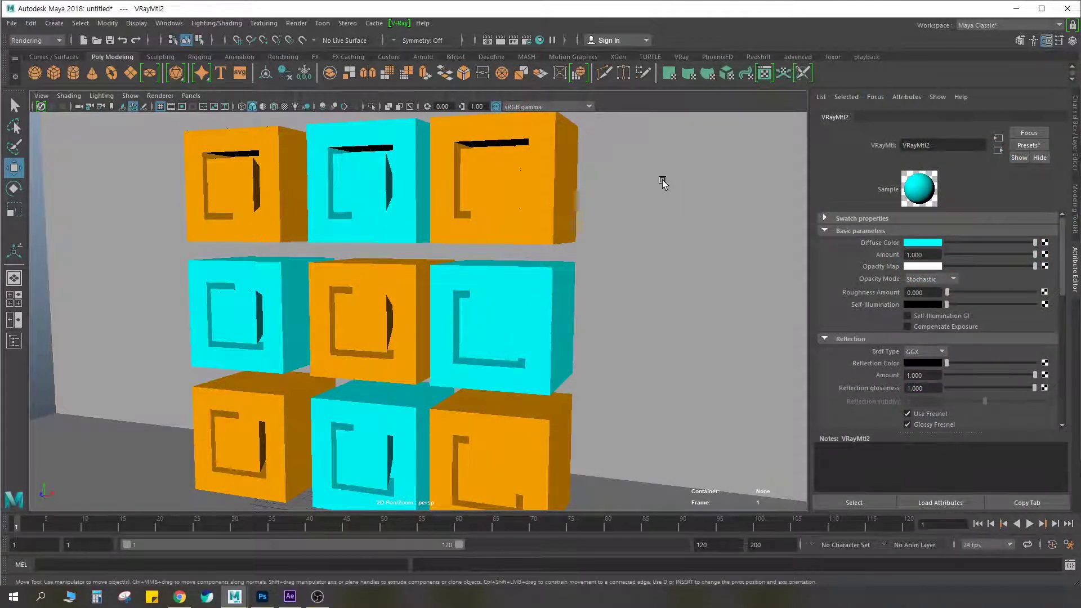
Select the top-centre cyan cube, display its material VRayMtl2, and collapse the material's expanded parameter sections
{"action": "left_click", "coordinate": [359, 169]}
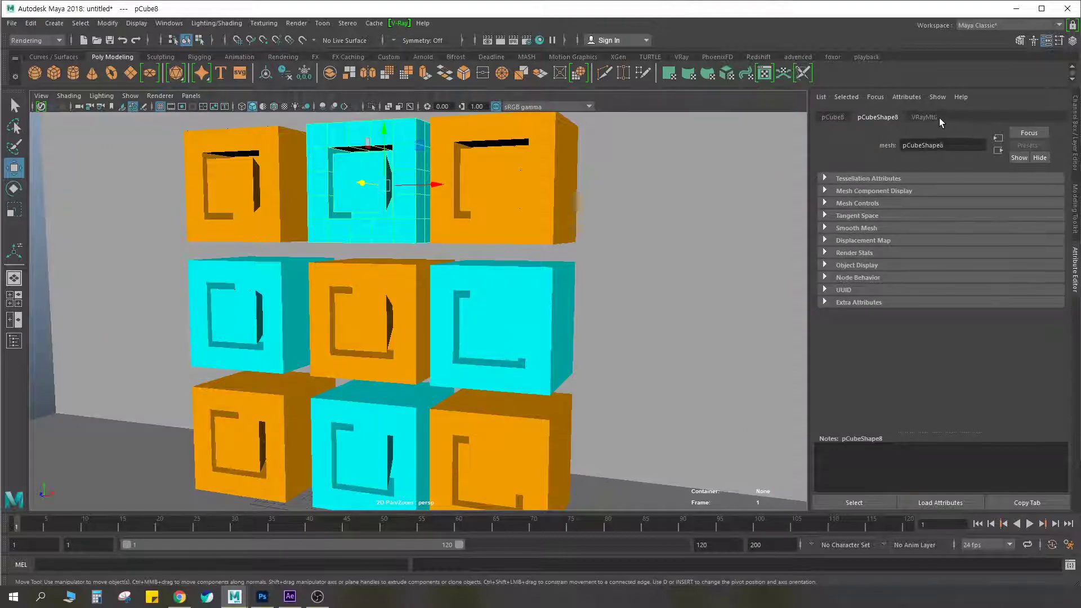
{"action": "left_click", "coordinate": [921, 117]}
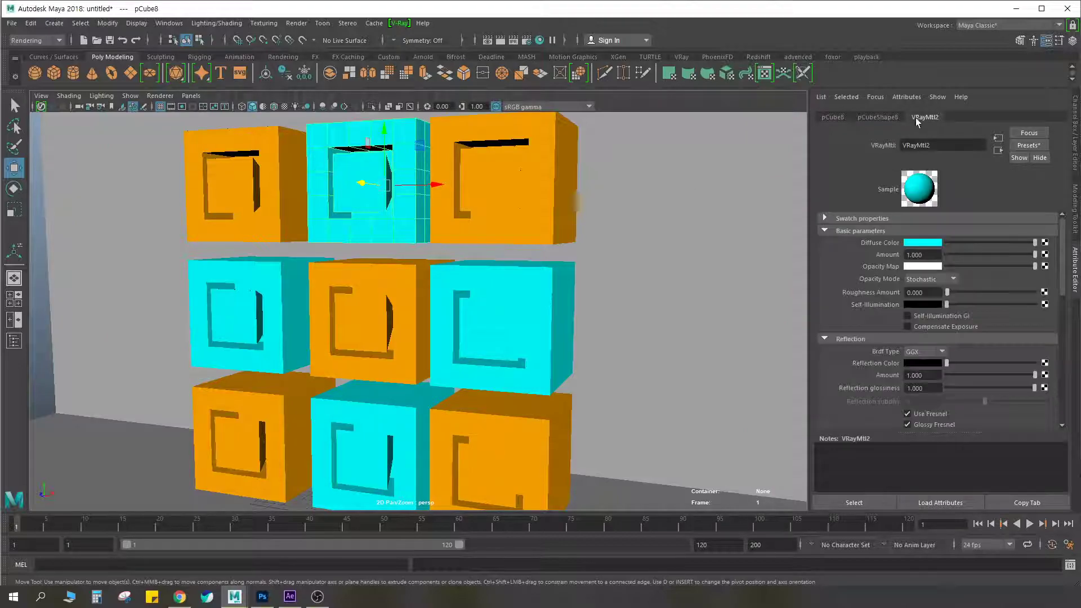
{"action": "double_click", "coordinate": [930, 146]}
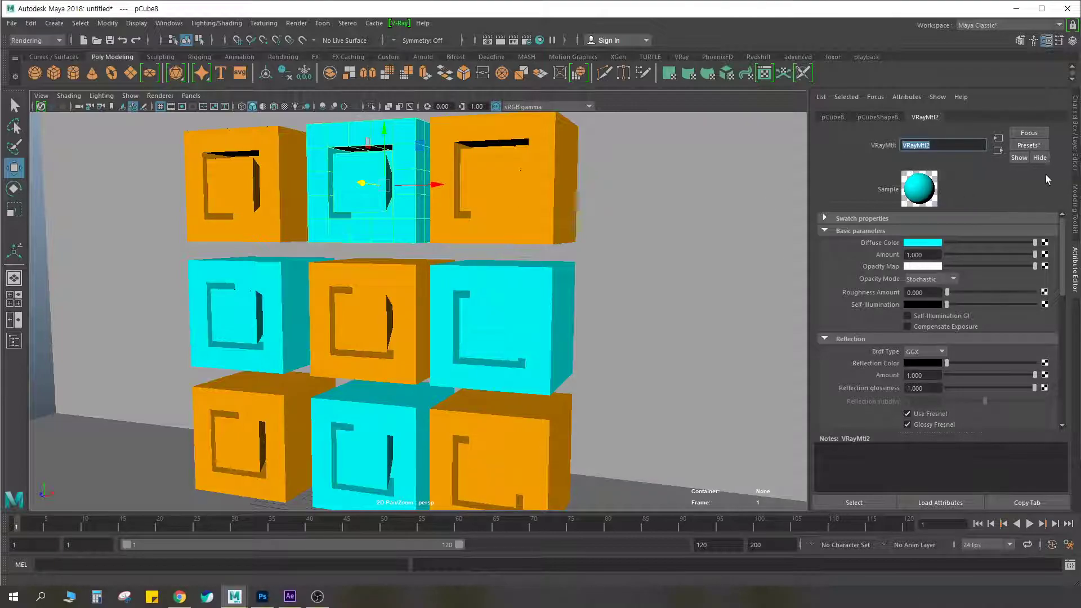
{"action": "left_click", "coordinate": [825, 230]}
{"action": "left_click", "coordinate": [825, 243]}
{"action": "left_click", "coordinate": [824, 255]}
{"action": "left_click", "coordinate": [824, 268]}
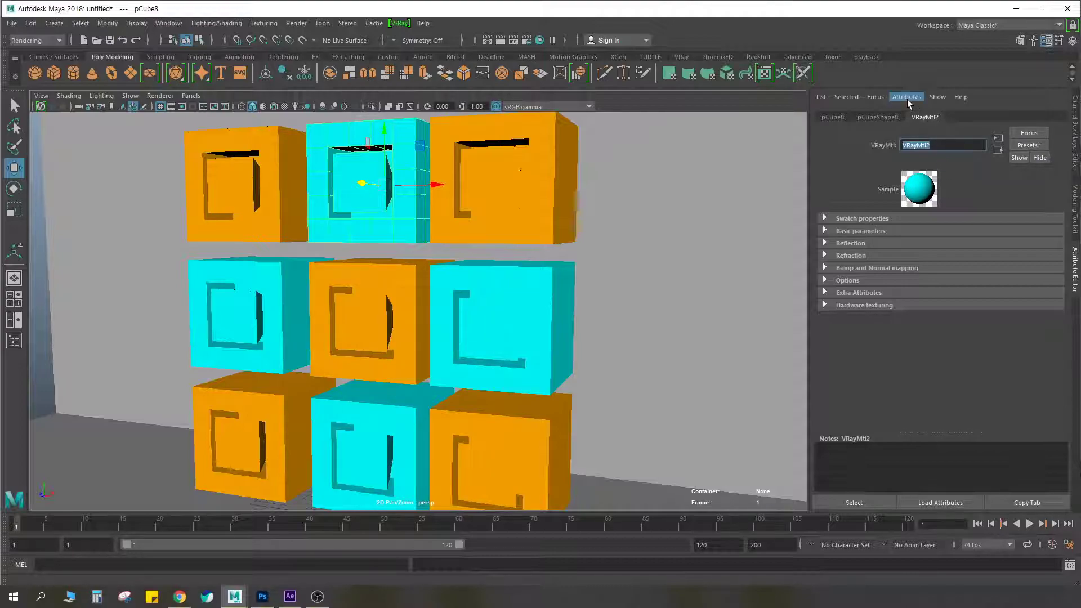
Add the V-Ray Material ID attribute to VRayMtl2 and point out the Extra VRay Attributes section
{"action": "key", "text": "ctrl+F2"}
{"action": "left_click_drag", "start_coordinate": [914, 104], "coordinate": [926, 90]}
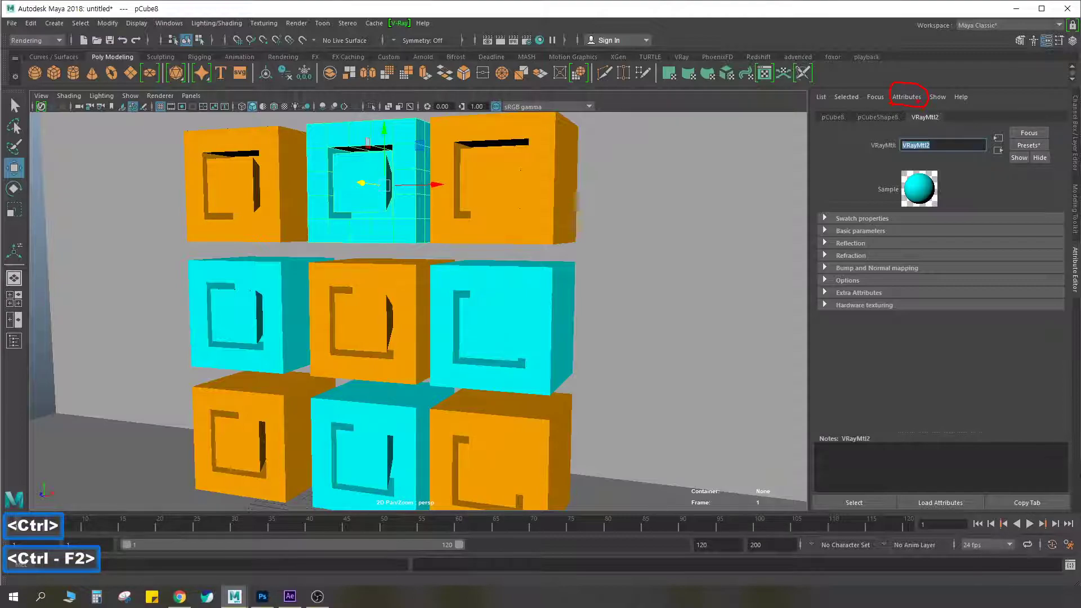
{"action": "key", "text": "Escape"}
{"action": "left_click", "coordinate": [905, 96]}
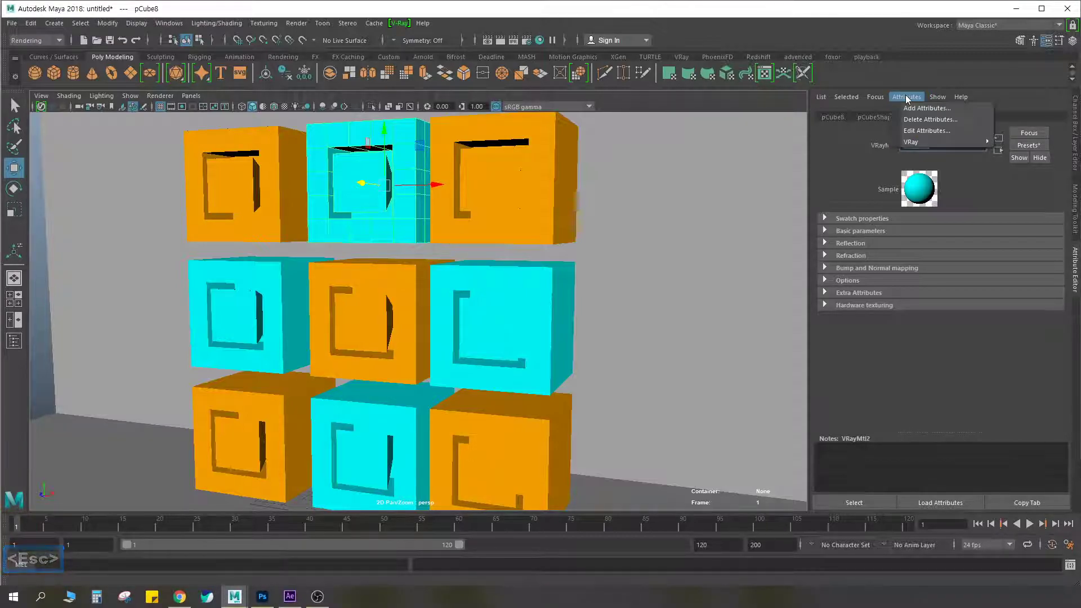
{"action": "mouse_move", "coordinate": [917, 143]}
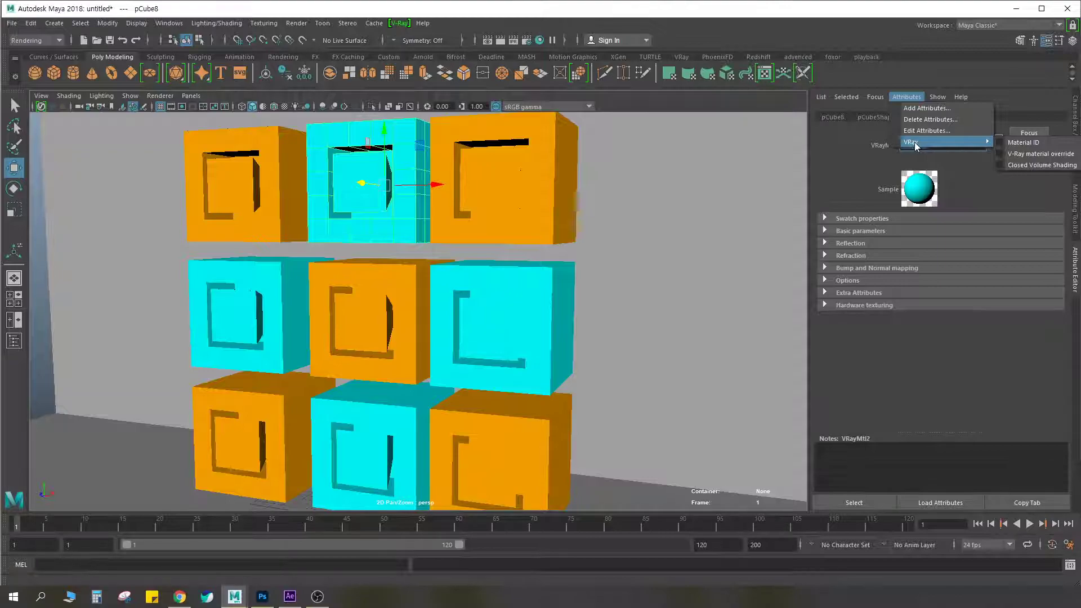
{"action": "left_click", "coordinate": [1002, 143]}
{"action": "key", "text": "ctrl+F2"}
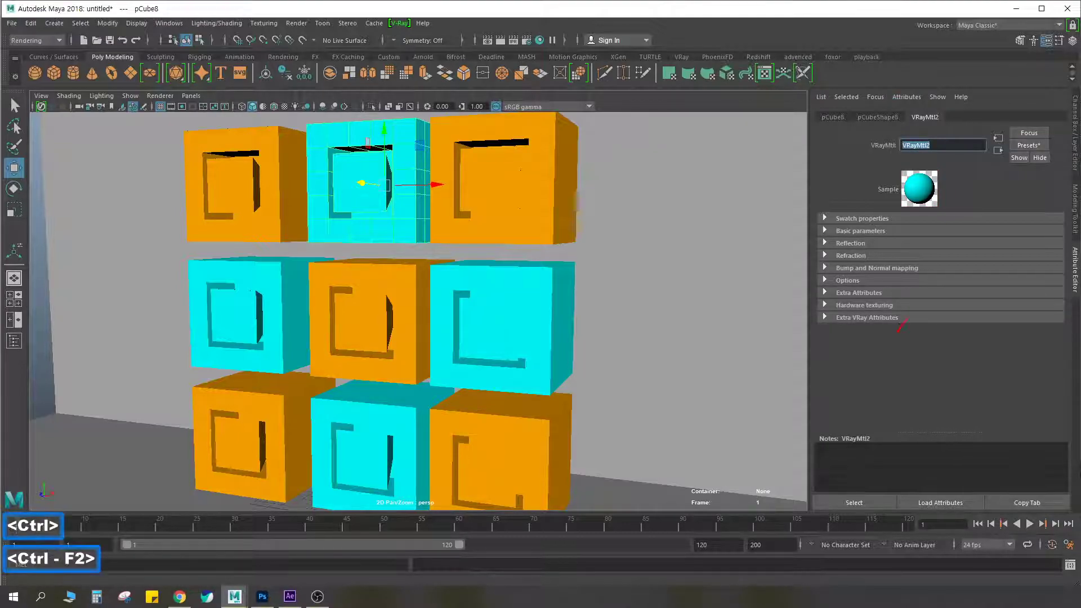
{"action": "left_click_drag", "start_coordinate": [839, 313], "coordinate": [820, 322]}
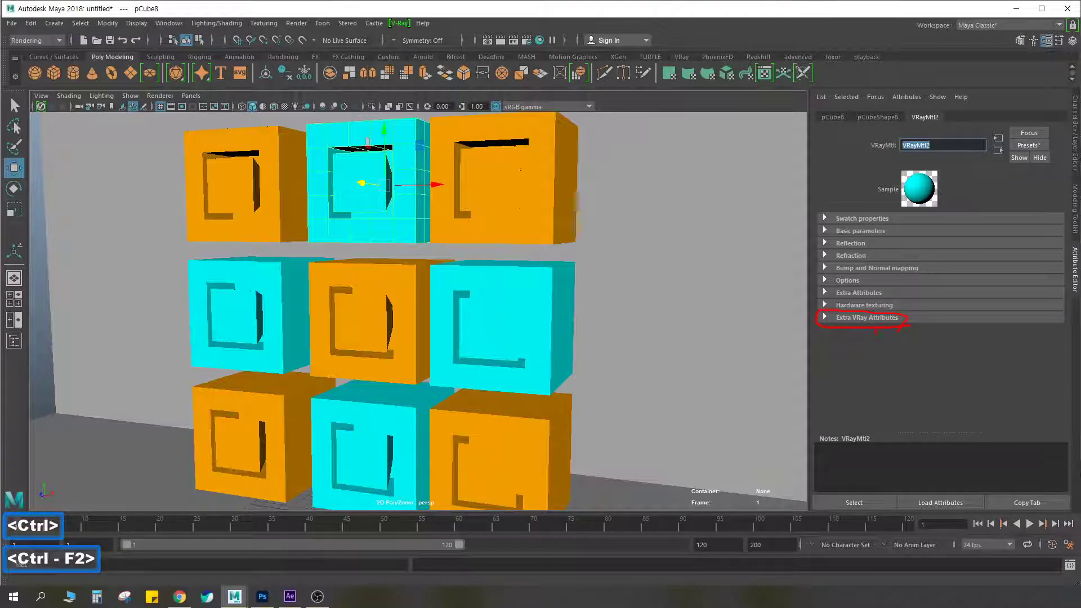
{"action": "key", "text": "Escape"}
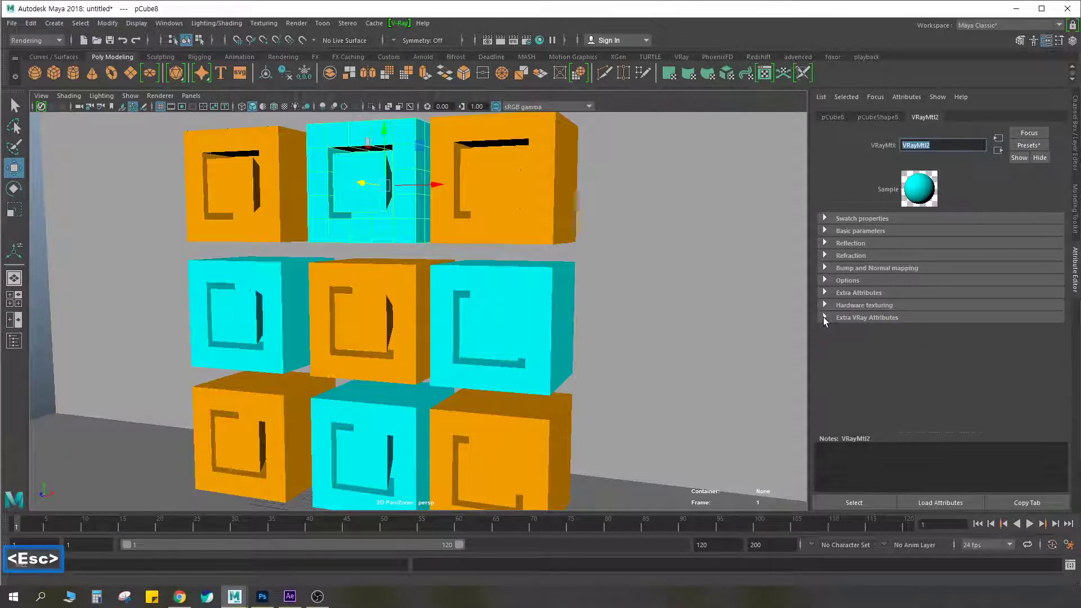
Remove the Material ID attribute from VRayMtl2 and add it back
{"action": "left_click", "coordinate": [907, 97]}
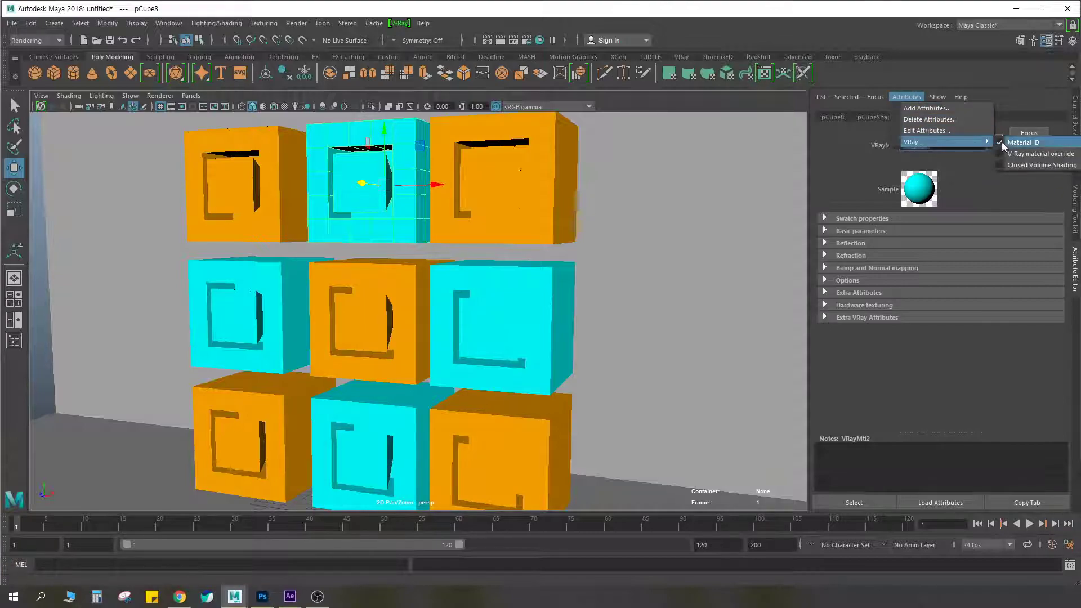
{"action": "left_click", "coordinate": [1002, 142]}
{"action": "left_click", "coordinate": [907, 97]}
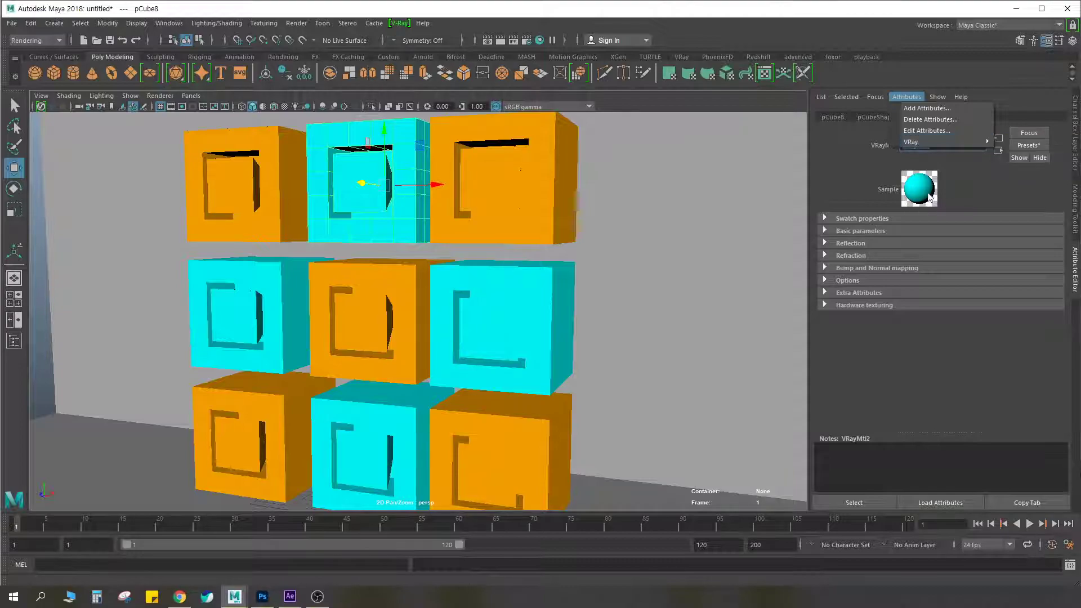
{"action": "mouse_move", "coordinate": [948, 142]}
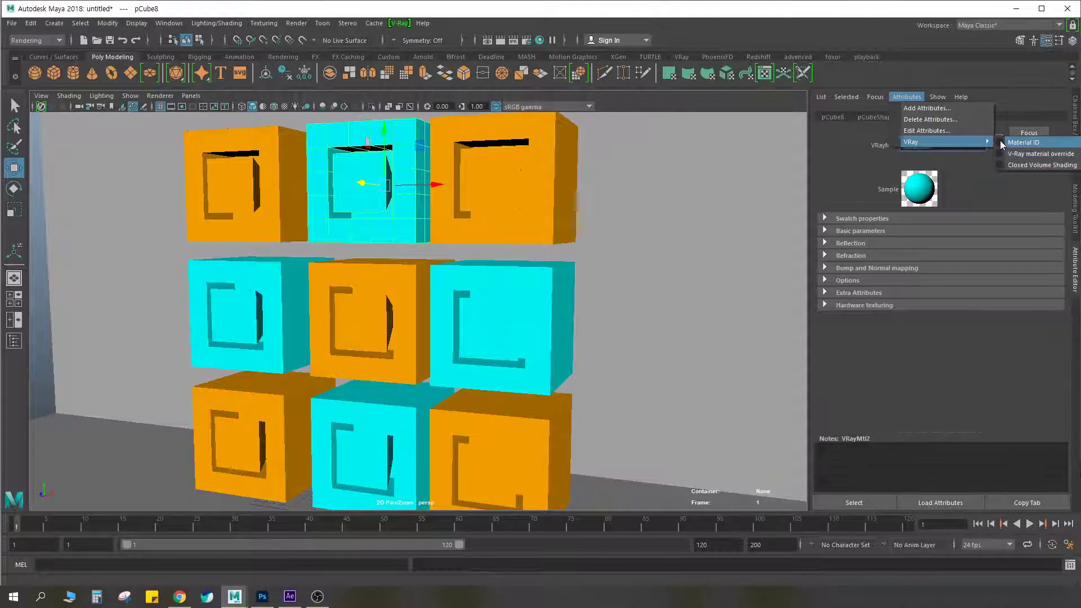
{"action": "left_click", "coordinate": [1000, 141]}
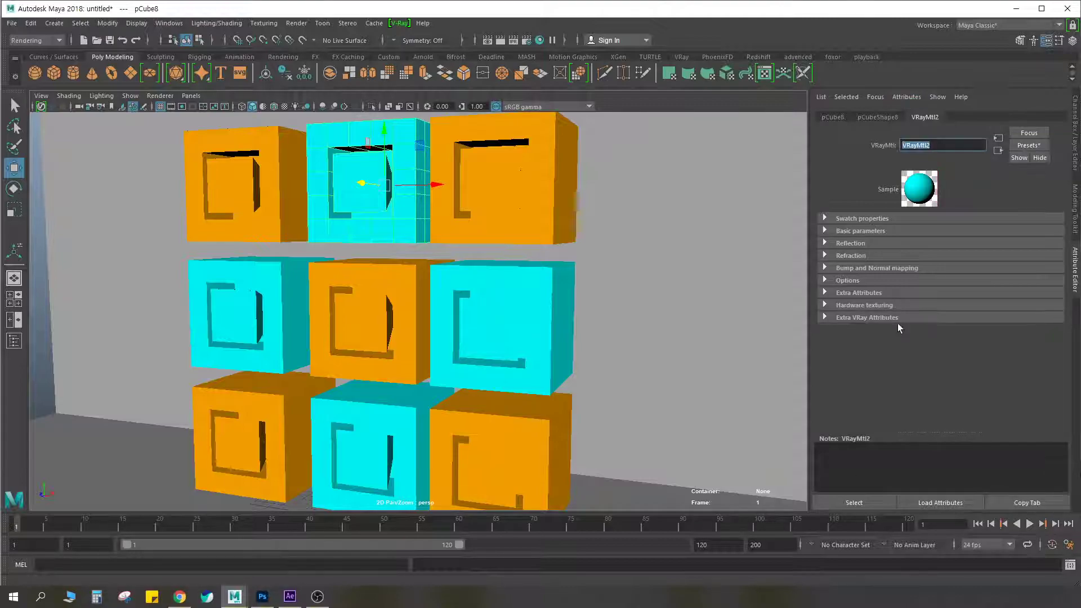
Expand the Extra VRay Attributes of VRayMtl2 and mark the Material ID and Multimatte ID settings
{"action": "left_click", "coordinate": [825, 317]}
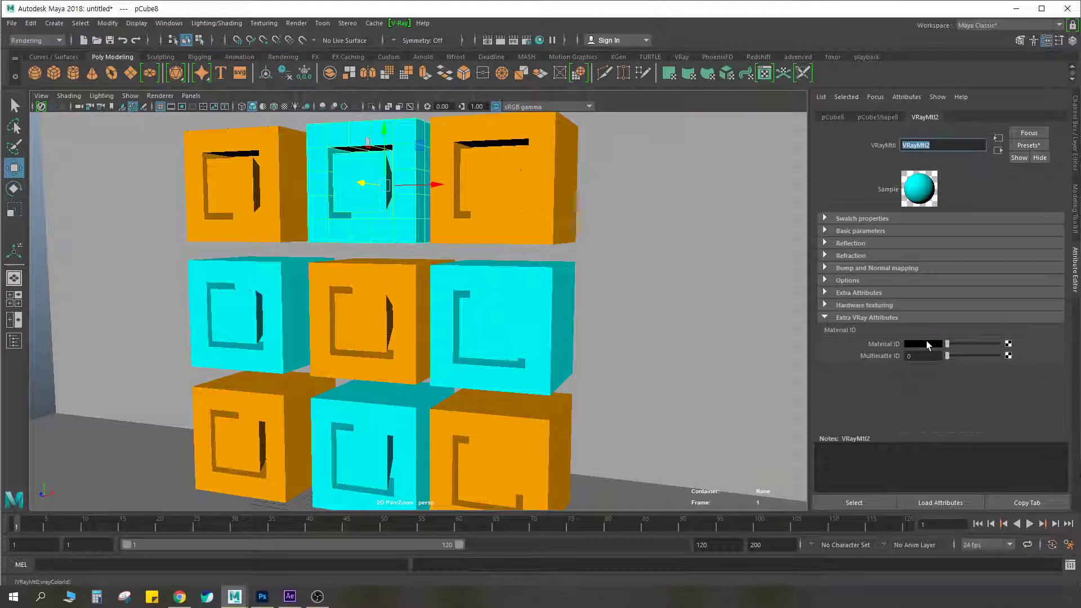
{"action": "key", "text": "ctrl+F2"}
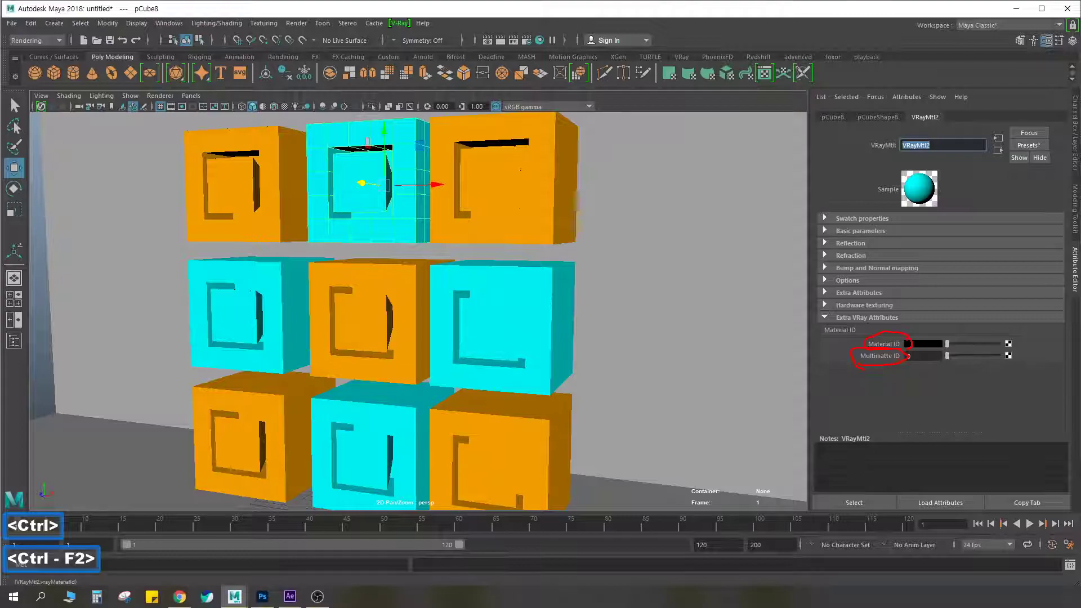
{"action": "key", "text": "Escape"}
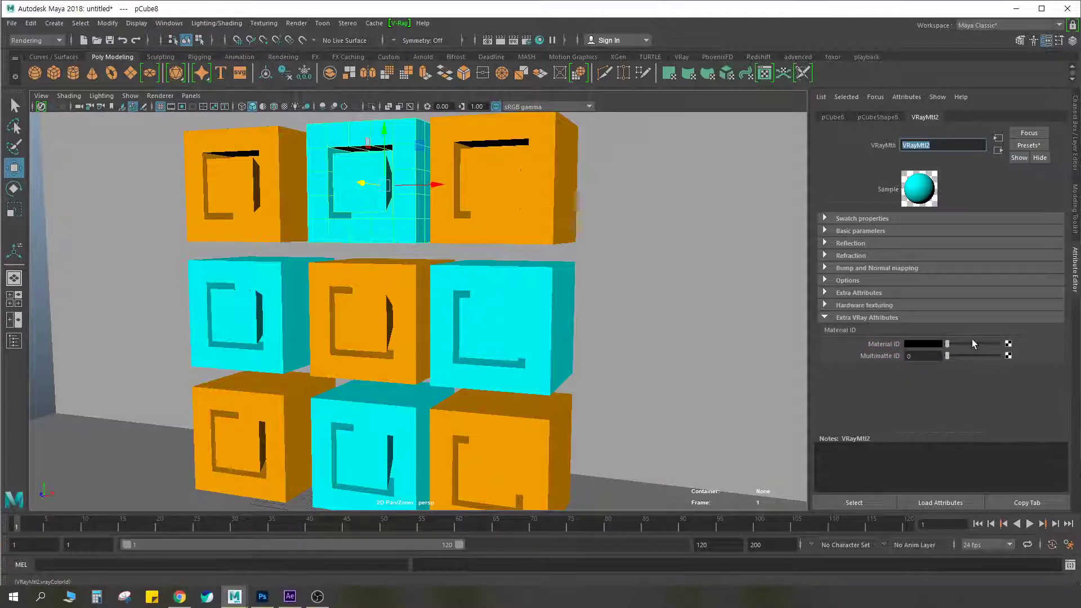
Try a light grey Material ID colour on VRayMtl2, reset it to black, and try a Multimatte ID of 20
{"action": "left_click_drag", "start_coordinate": [949, 347], "coordinate": [975, 345]}
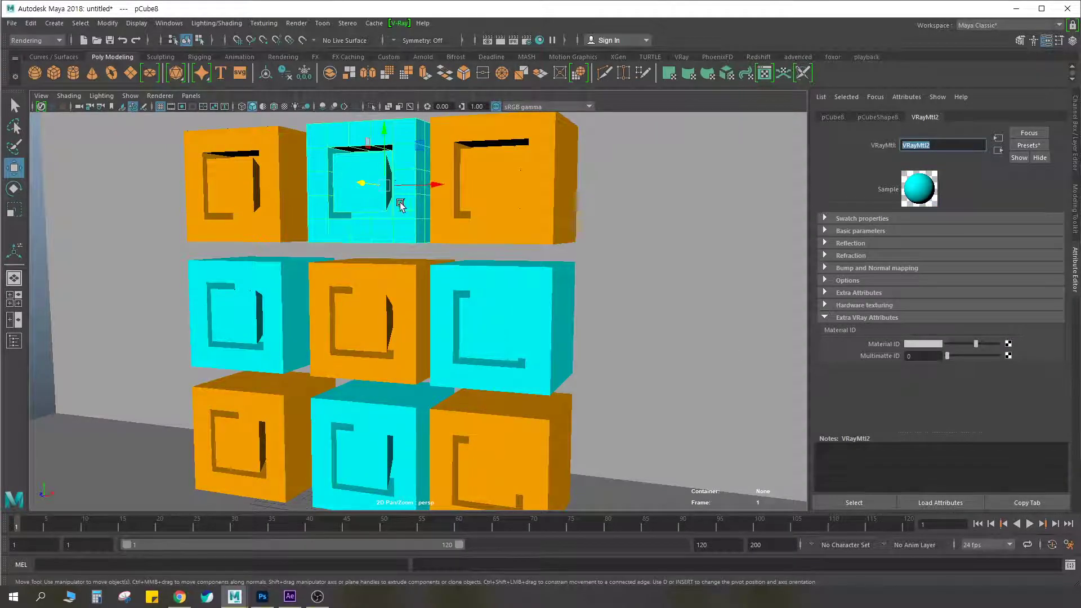
{"action": "left_click_drag", "start_coordinate": [974, 344], "coordinate": [944, 345]}
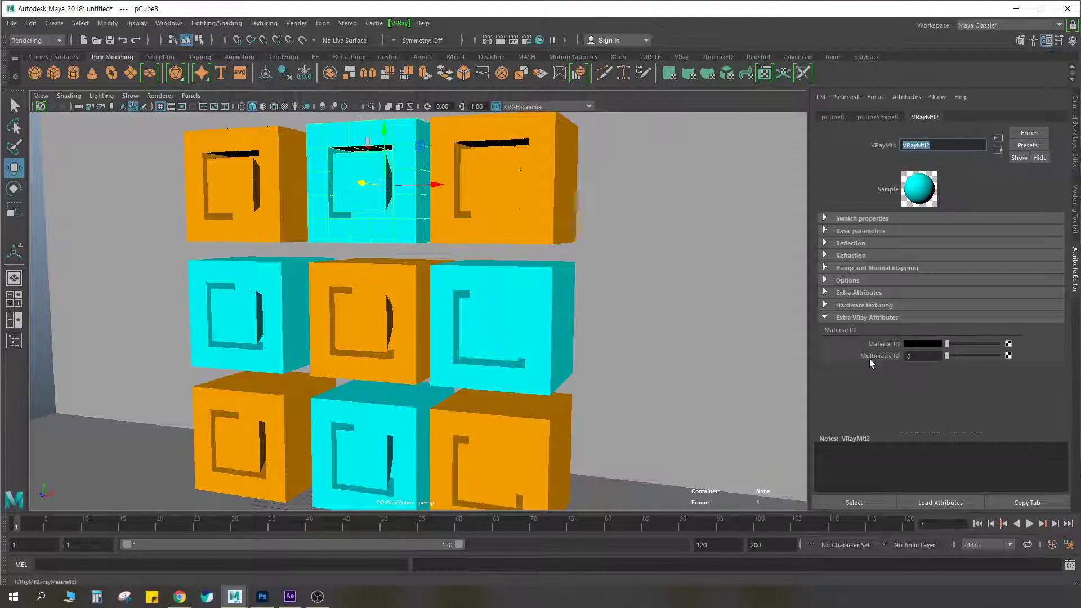
{"action": "left_click_drag", "start_coordinate": [951, 356], "coordinate": [1009, 360]}
{"action": "left_click_drag", "start_coordinate": [939, 354], "coordinate": [759, 376]}
{"action": "type", "text": "20"}
{"action": "key", "text": "Return"}
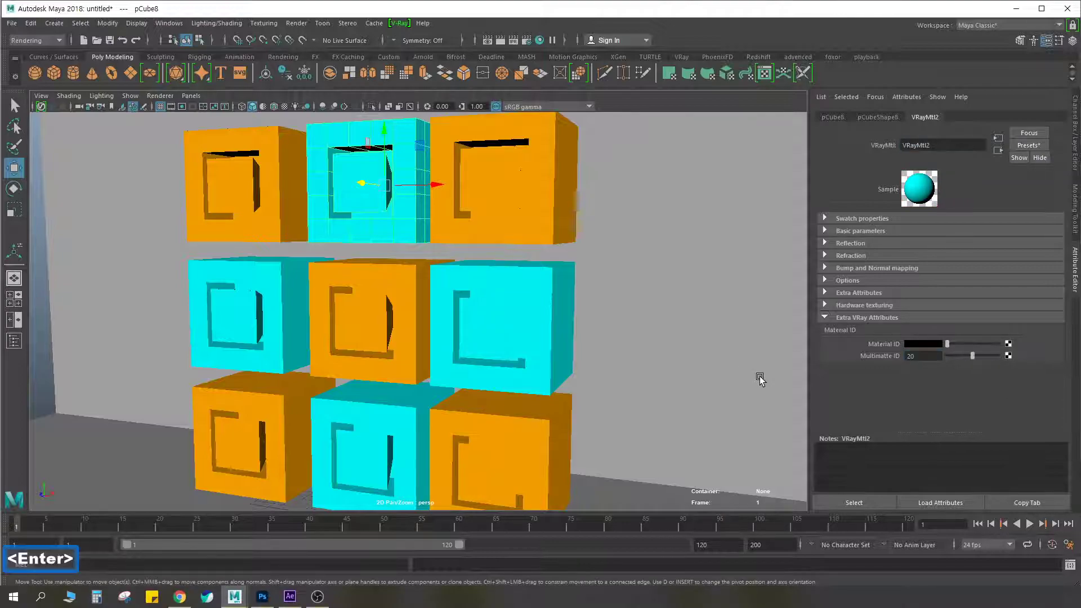
Try other Multimatte ID values on VRayMtl2, such as 28 and 15, and return the ID to 0
{"action": "left_click_drag", "start_coordinate": [973, 356], "coordinate": [901, 358]}
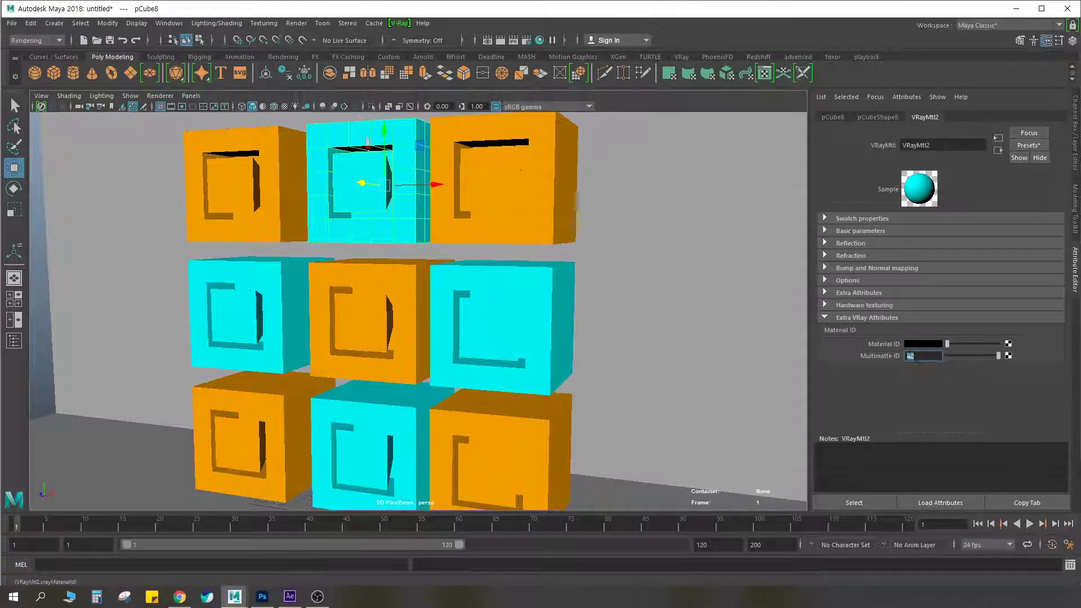
{"action": "type", "text": "28"}
{"action": "key", "text": "Return"}
{"action": "type", "text": "0"}
{"action": "key", "text": "Return"}
{"action": "type", "text": "15"}
{"action": "key", "text": "Return"}
{"action": "left_click_drag", "start_coordinate": [967, 353], "coordinate": [947, 356]}
{"action": "key", "text": "ctrl+F2"}
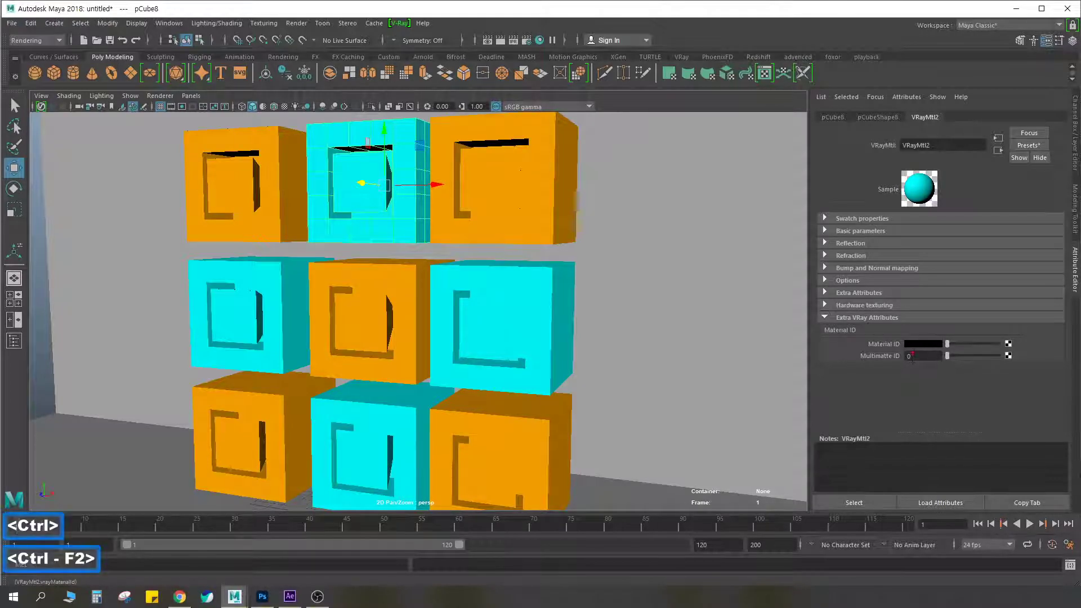
{"action": "key", "text": "Escape"}
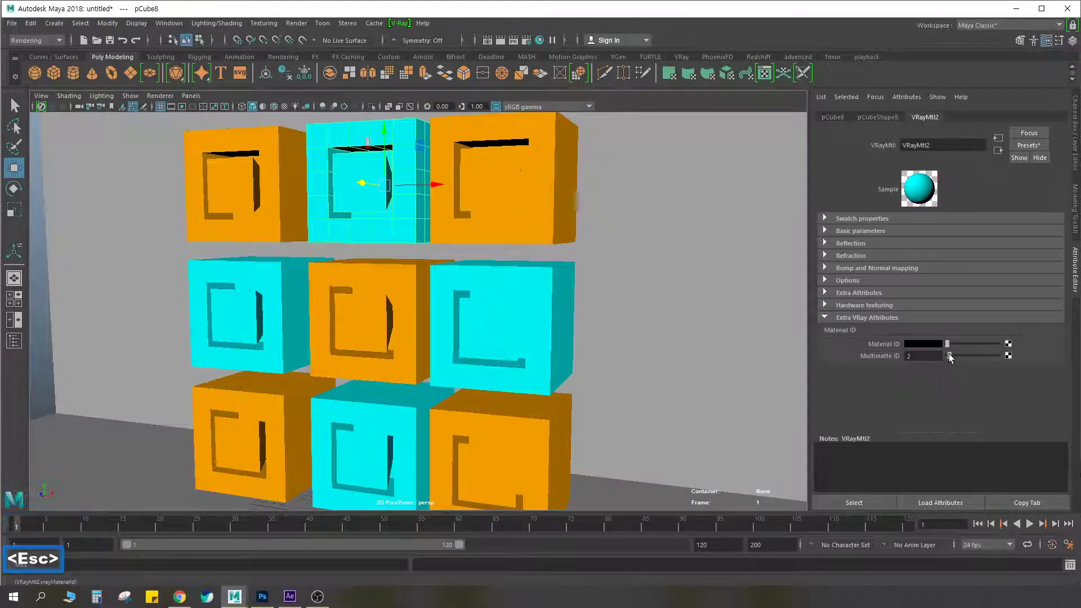
Set VRayMtl2's Multimatte ID to 1 and its Material ID colour to grey, then underline both settings
{"action": "mouse_move", "coordinate": [948, 353]}
{"action": "left_mouse_down"}
{"action": "mouse_move", "coordinate": [968, 354]}
{"action": "mouse_move", "coordinate": [948, 356]}
{"action": "left_mouse_up"}
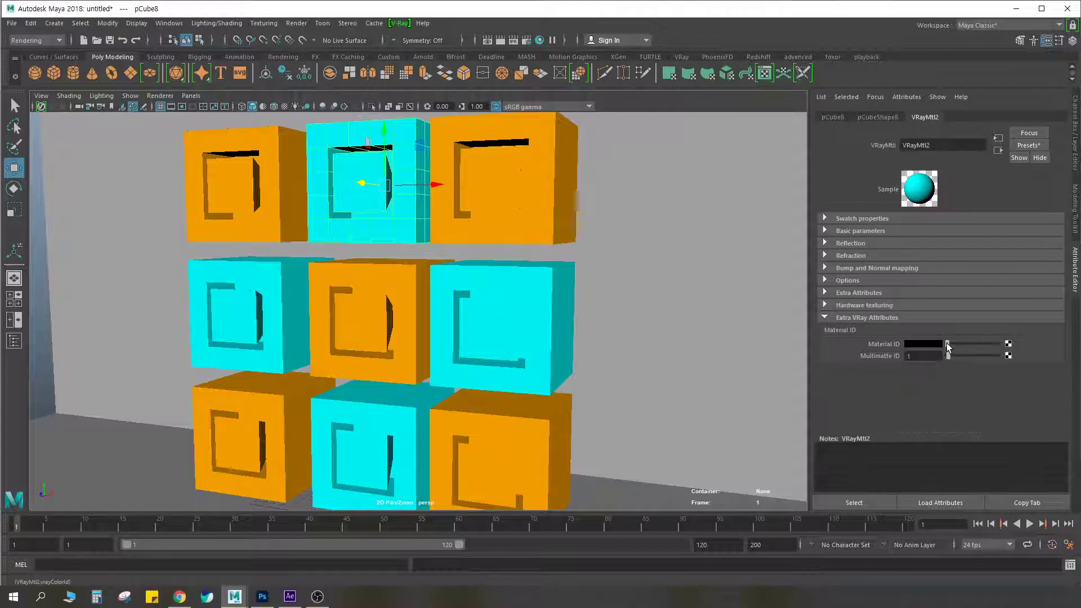
{"action": "mouse_move", "coordinate": [947, 346]}
{"action": "left_mouse_down"}
{"action": "mouse_move", "coordinate": [981, 348]}
{"action": "mouse_move", "coordinate": [969, 348]}
{"action": "left_mouse_up"}
{"action": "key", "text": "ctrl+F2"}
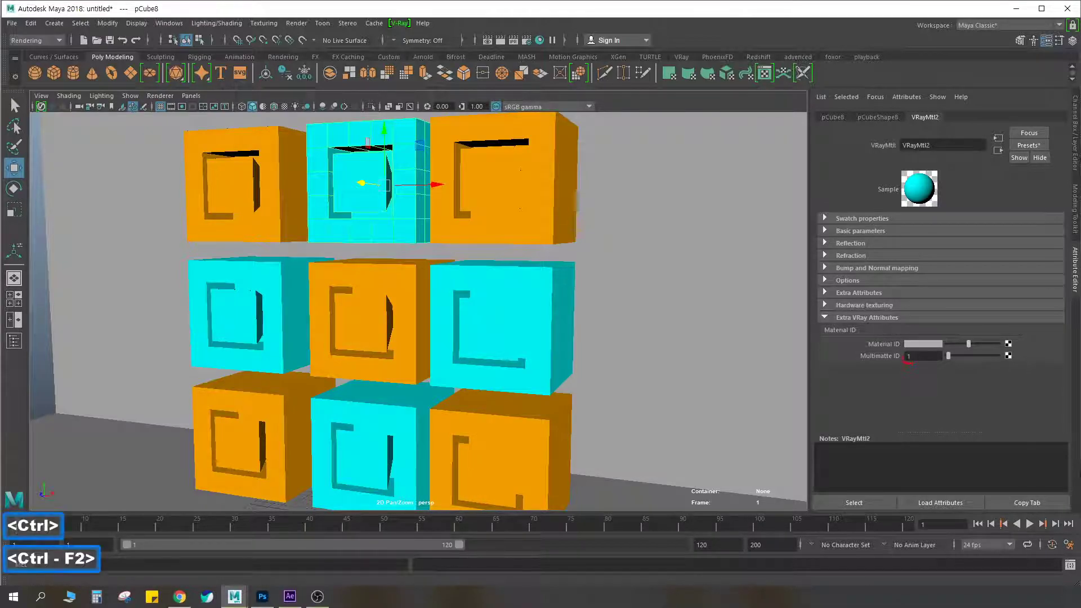
{"action": "key", "text": "Escape"}
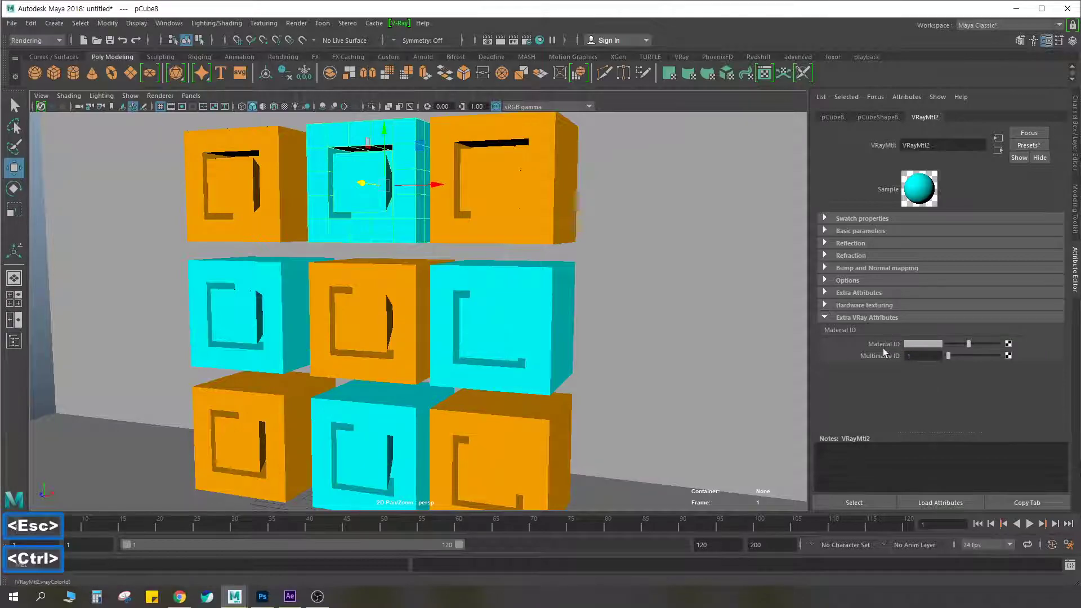
{"action": "key", "text": "ctrl+F2"}
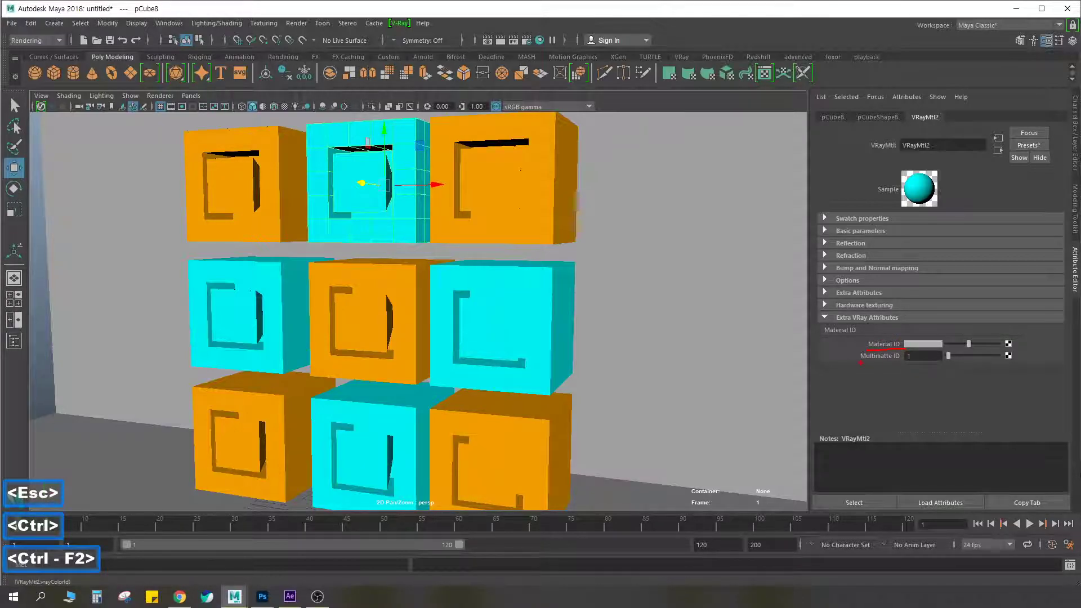
{"action": "key", "text": "Escape"}
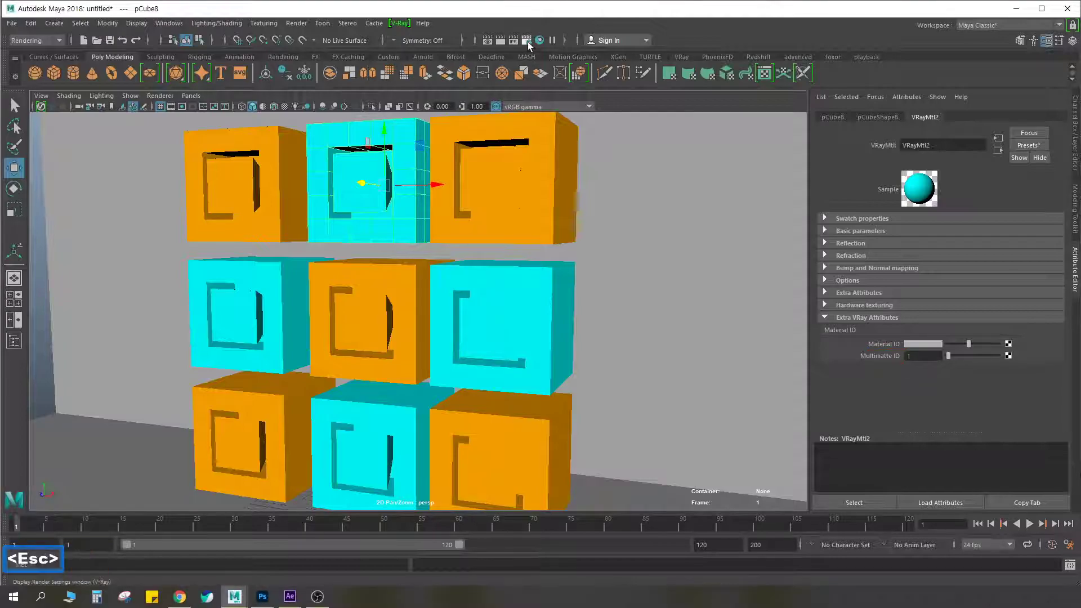
Add the Material ID and Multi Matte ID render elements in the V-Ray render settings
{"action": "left_click", "coordinate": [528, 42]}
{"action": "left_click_drag", "start_coordinate": [511, 103], "coordinate": [558, 107]}
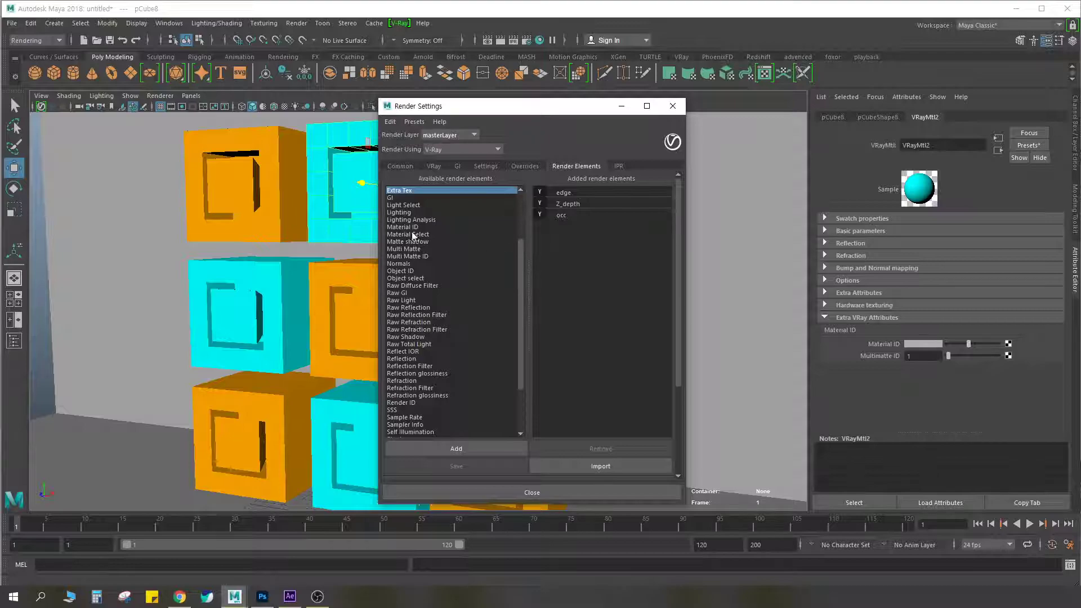
{"action": "scroll", "coordinate": [519, 244], "scroll_direction": "up", "scroll_amount": 3}
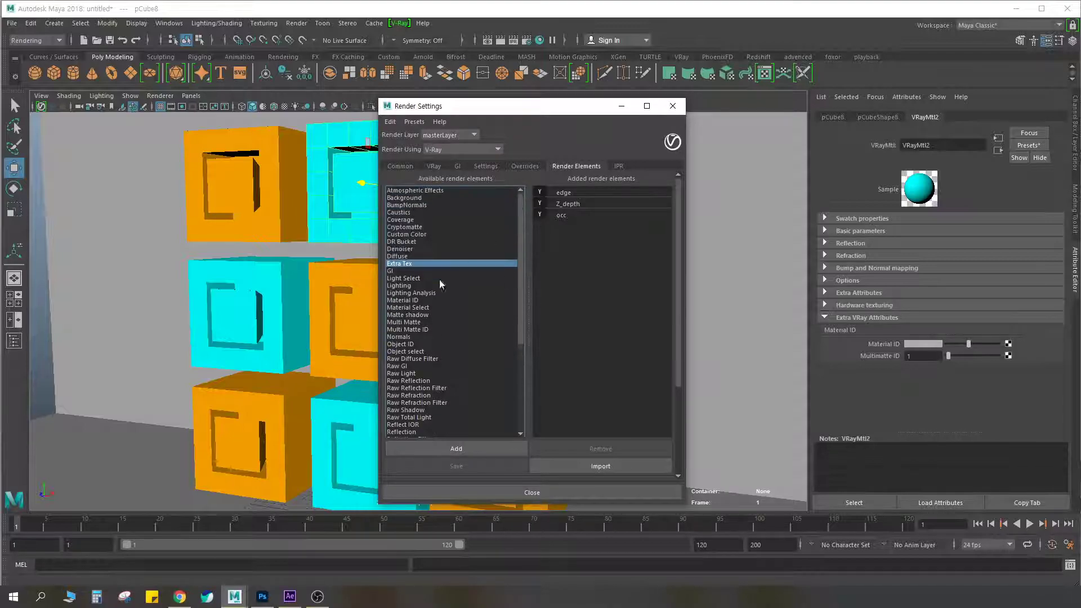
{"action": "double_click", "coordinate": [406, 301]}
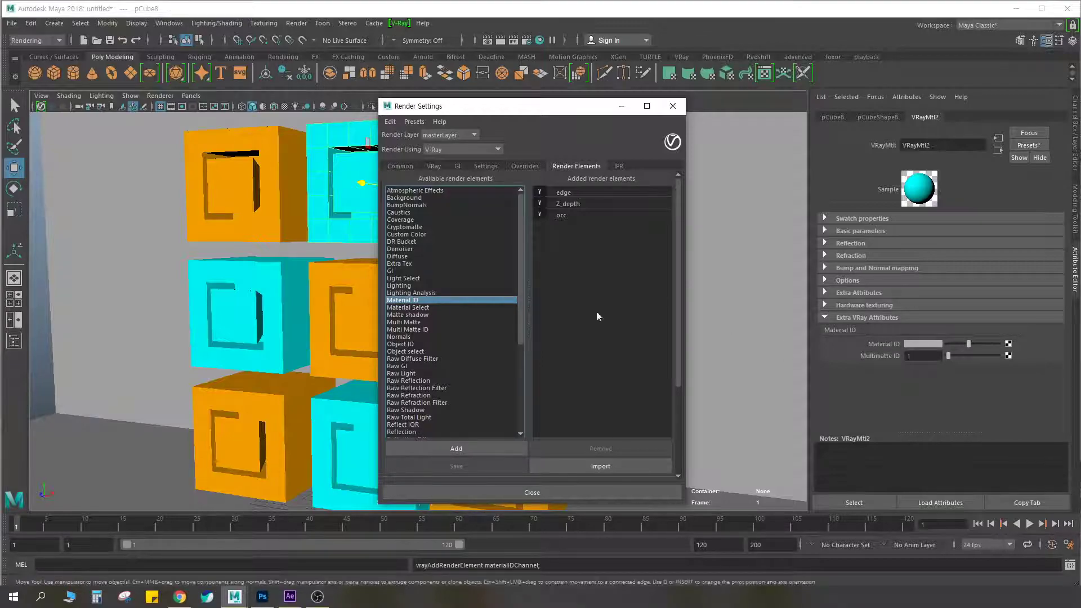
{"action": "left_click", "coordinate": [407, 329]}
{"action": "left_click", "coordinate": [412, 322]}
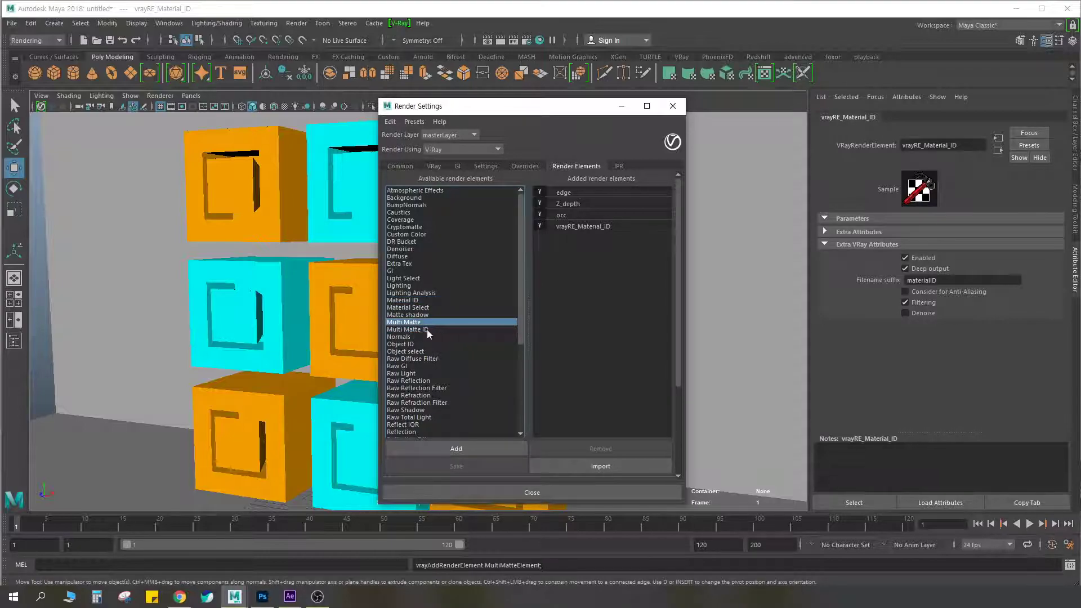
{"action": "left_click", "coordinate": [426, 329]}
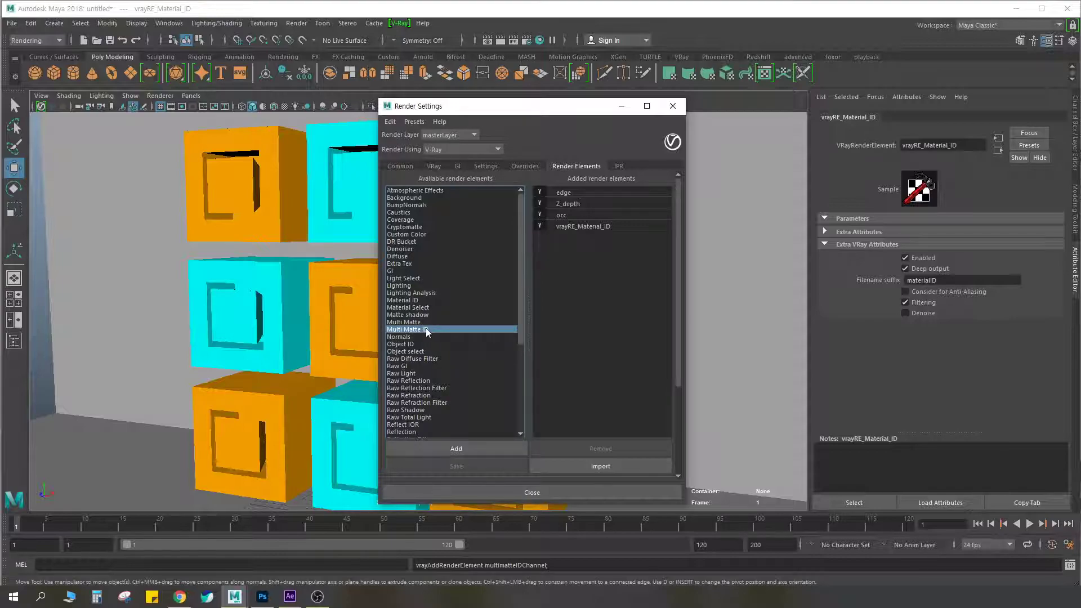
{"action": "double_click", "coordinate": [426, 330]}
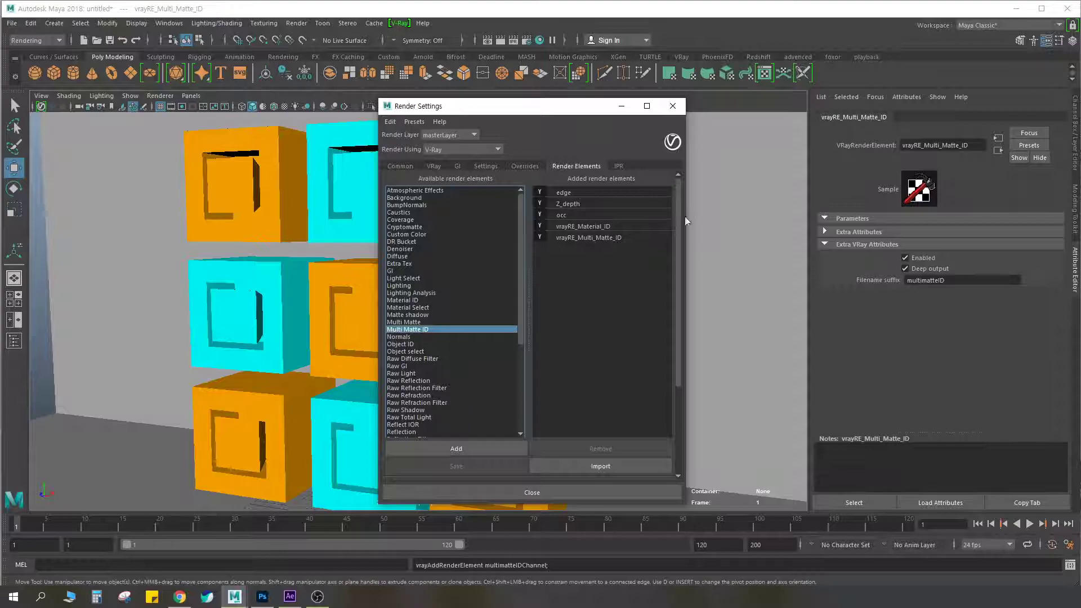
Select the cyan cube in the upper row and mark VRayMtl2's Material ID and Multimatte ID settings, closing the render settings
{"action": "left_click", "coordinate": [367, 205]}
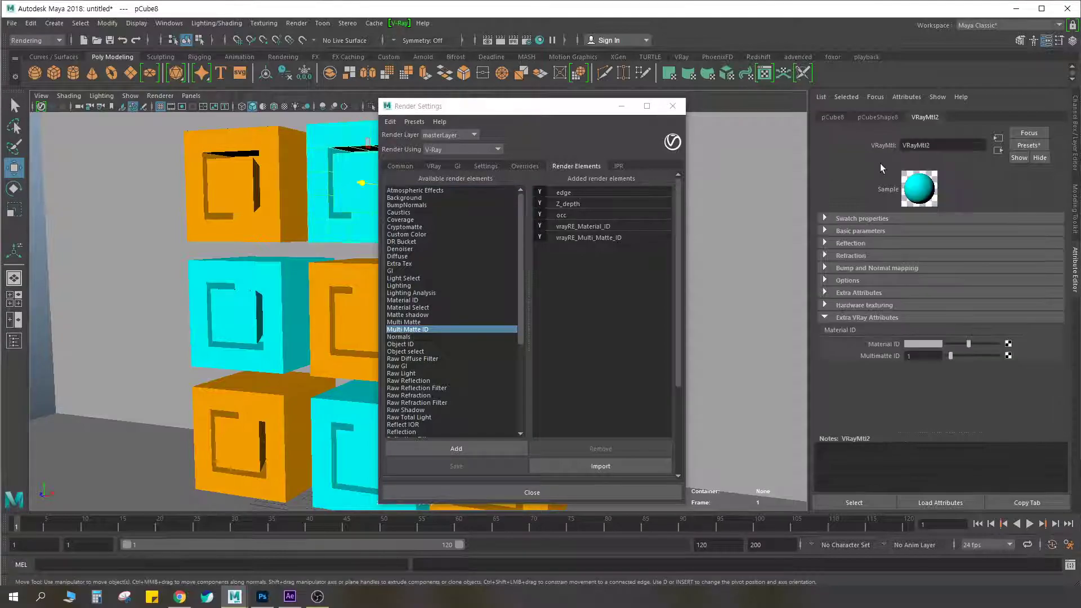
{"action": "key", "text": "ctrl+F2"}
{"action": "left_click", "coordinate": [918, 343]}
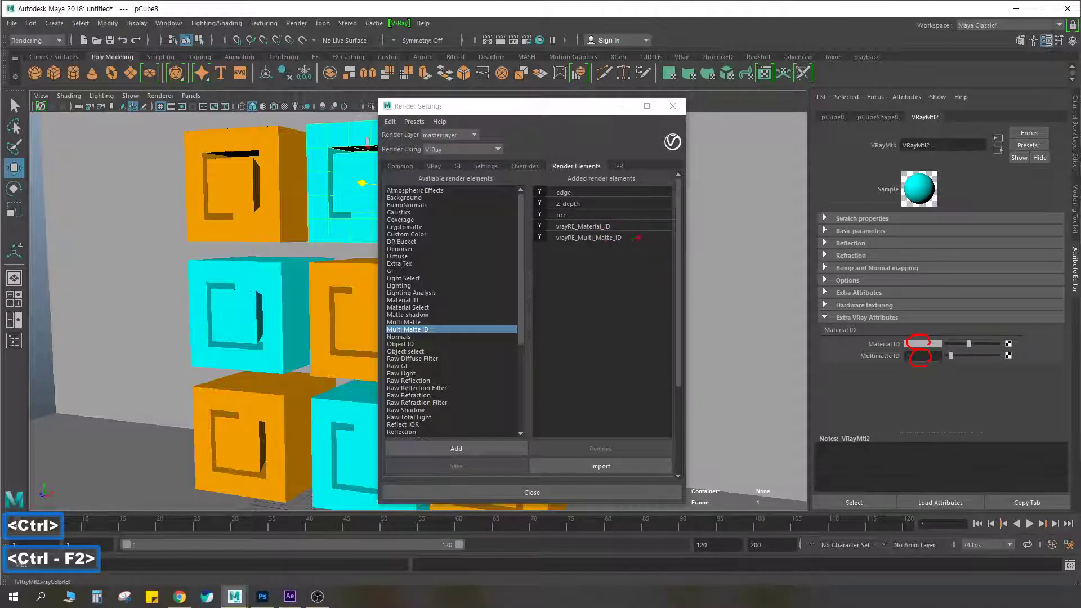
{"action": "key", "text": "Escape"}
{"action": "left_click", "coordinate": [673, 106]}
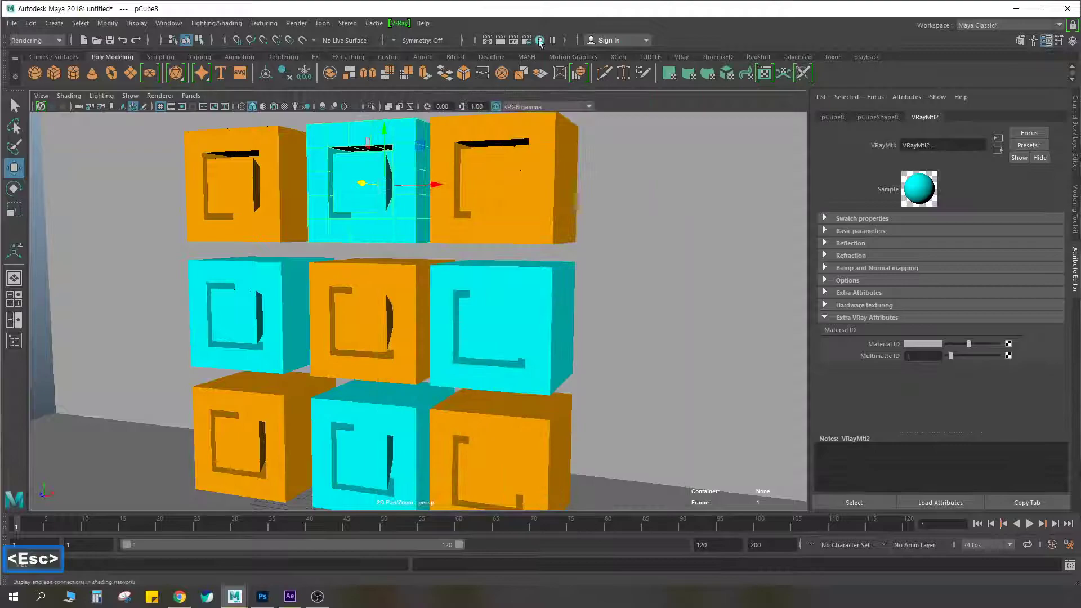
Render the scene and display the materialID channel, placing the frame buffer beside the cubes in the viewport
{"action": "left_click", "coordinate": [503, 41]}
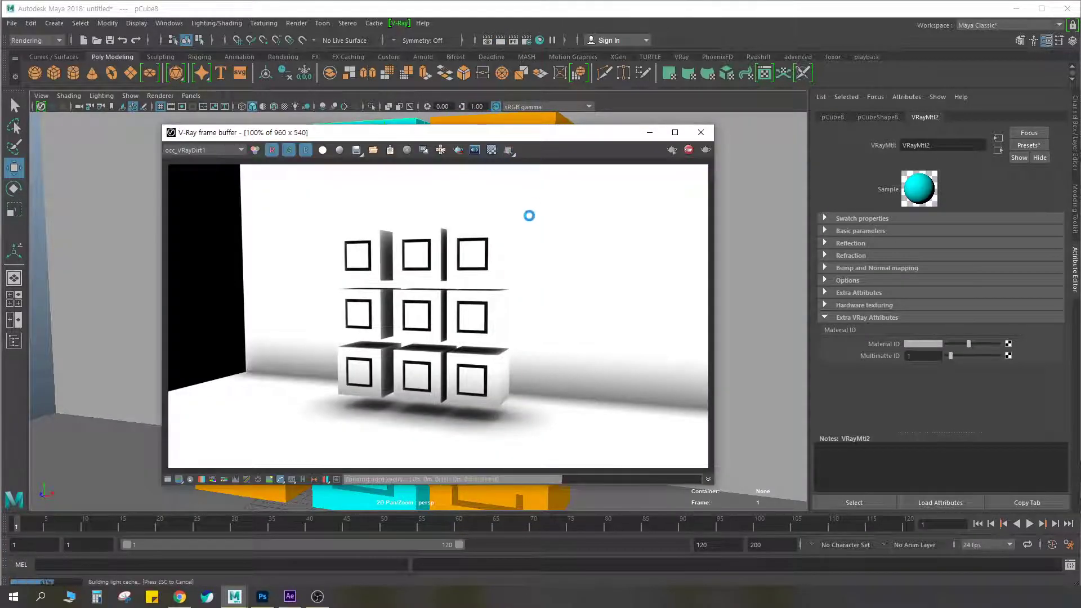
{"action": "left_click", "coordinate": [213, 151]}
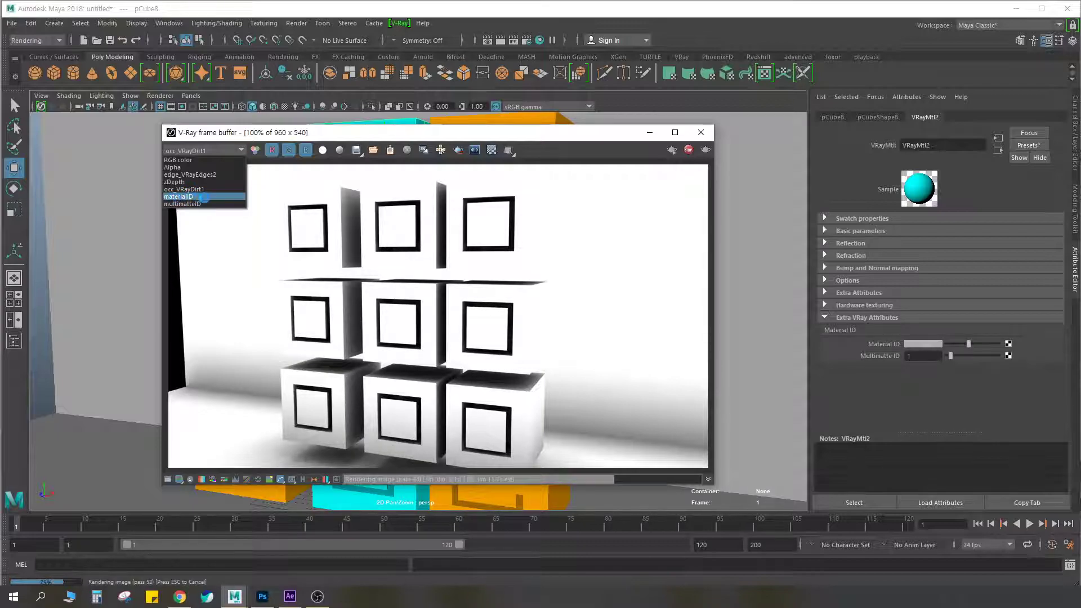
{"action": "left_click", "coordinate": [201, 196]}
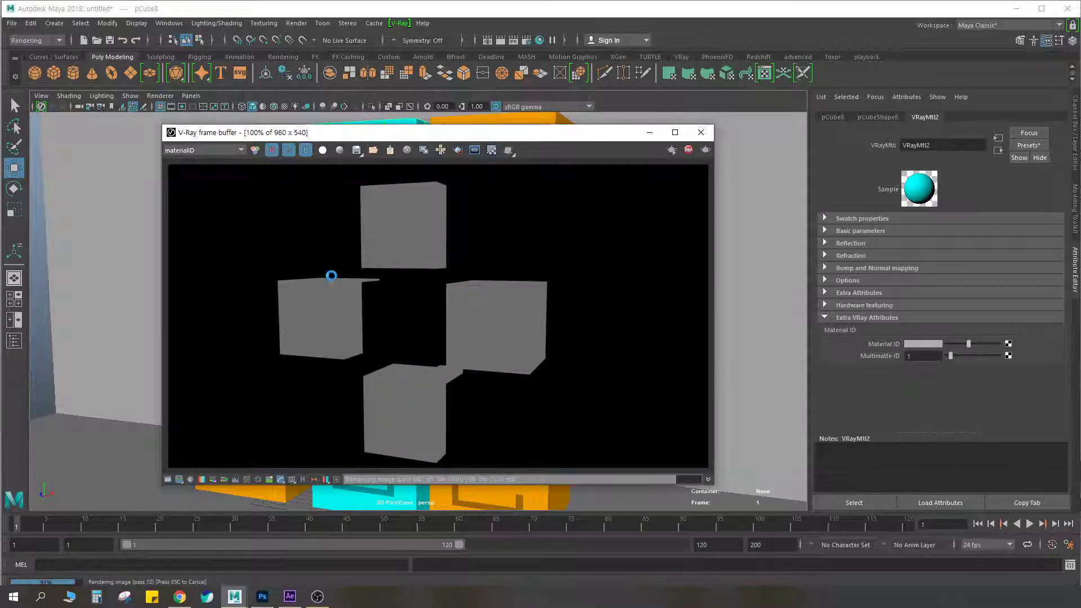
{"action": "mouse_move", "coordinate": [486, 134]}
{"action": "left_mouse_down"}
{"action": "mouse_move", "coordinate": [498, 144]}
{"action": "mouse_move", "coordinate": [739, 103]}
{"action": "mouse_move", "coordinate": [778, 110]}
{"action": "left_mouse_up"}
Circle the cyan cubes in the viewport and the matching grey cubes in the materialID render, and clear the annotations
{"action": "key", "text": "ctrl+F2"}
{"action": "mouse_move", "coordinate": [378, 250]}
{"action": "left_mouse_down"}
{"action": "mouse_move", "coordinate": [417, 115]}
{"action": "mouse_move", "coordinate": [369, 236]}
{"action": "left_mouse_up"}
{"action": "mouse_move", "coordinate": [276, 361]}
{"action": "left_mouse_down"}
{"action": "mouse_move", "coordinate": [191, 332]}
{"action": "mouse_move", "coordinate": [274, 356]}
{"action": "left_mouse_up"}
{"action": "mouse_move", "coordinate": [469, 372]}
{"action": "left_mouse_down"}
{"action": "mouse_move", "coordinate": [462, 252]}
{"action": "mouse_move", "coordinate": [491, 338]}
{"action": "left_mouse_up"}
{"action": "mouse_move", "coordinate": [388, 491]}
{"action": "left_mouse_down"}
{"action": "mouse_move", "coordinate": [338, 401]}
{"action": "mouse_move", "coordinate": [406, 462]}
{"action": "left_mouse_up"}
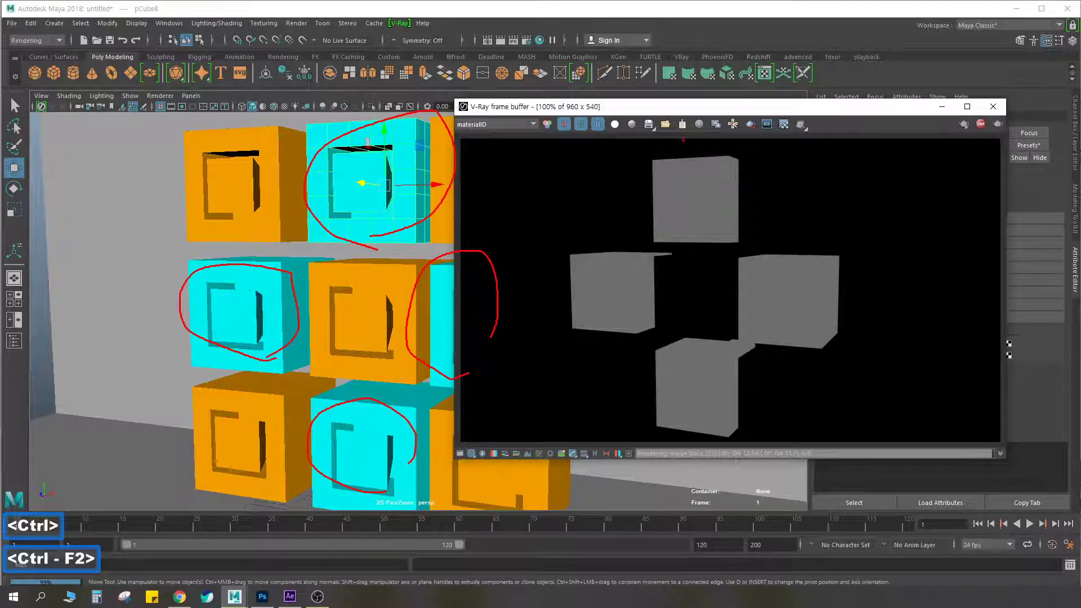
{"action": "mouse_move", "coordinate": [708, 235]}
{"action": "left_mouse_down"}
{"action": "mouse_move", "coordinate": [646, 179]}
{"action": "mouse_move", "coordinate": [741, 204]}
{"action": "left_mouse_up"}
{"action": "mouse_move", "coordinate": [676, 244]}
{"action": "left_mouse_down"}
{"action": "mouse_move", "coordinate": [726, 160]}
{"action": "mouse_move", "coordinate": [743, 217]}
{"action": "left_mouse_up"}
{"action": "mouse_move", "coordinate": [815, 356]}
{"action": "left_mouse_down"}
{"action": "mouse_move", "coordinate": [813, 248]}
{"action": "mouse_move", "coordinate": [813, 341]}
{"action": "left_mouse_up"}
{"action": "left_click_drag", "start_coordinate": [726, 415], "coordinate": [712, 417]}
{"action": "left_click_drag", "start_coordinate": [648, 308], "coordinate": [611, 321]}
{"action": "mouse_move", "coordinate": [411, 248]}
{"action": "left_mouse_down"}
{"action": "mouse_move", "coordinate": [333, 227]}
{"action": "mouse_move", "coordinate": [417, 180]}
{"action": "left_mouse_up"}
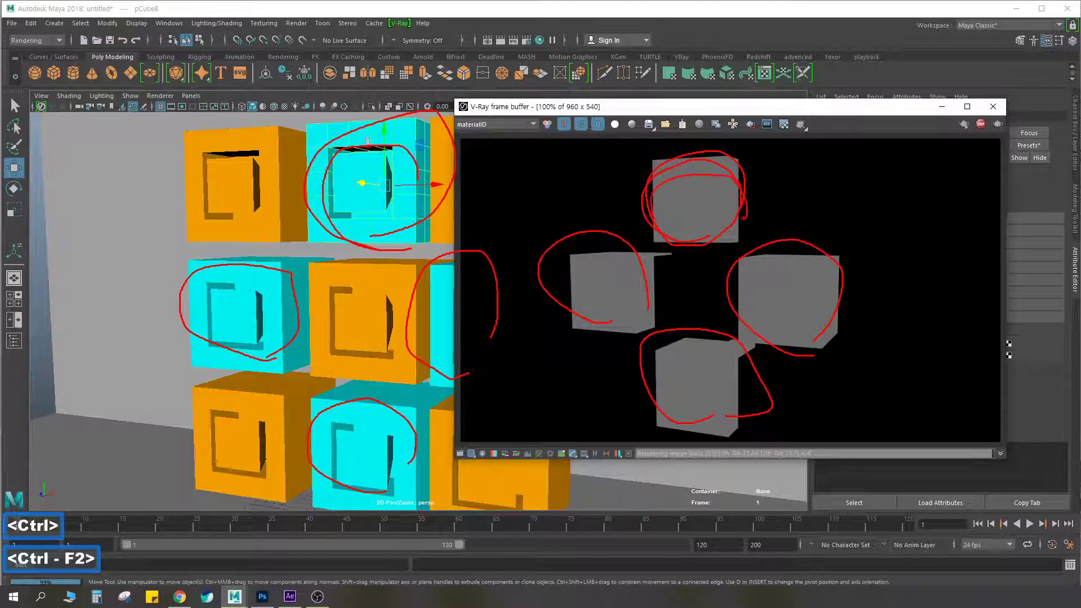
{"action": "key", "text": "Escape"}
Annotate the link between VRayMtl2's Material ID colour and the rendered grey cubes, and cross out the areas where the orange cubes are missing
{"action": "left_click_drag", "start_coordinate": [850, 110], "coordinate": [683, 109]}
{"action": "key", "text": "ctrl+F2"}
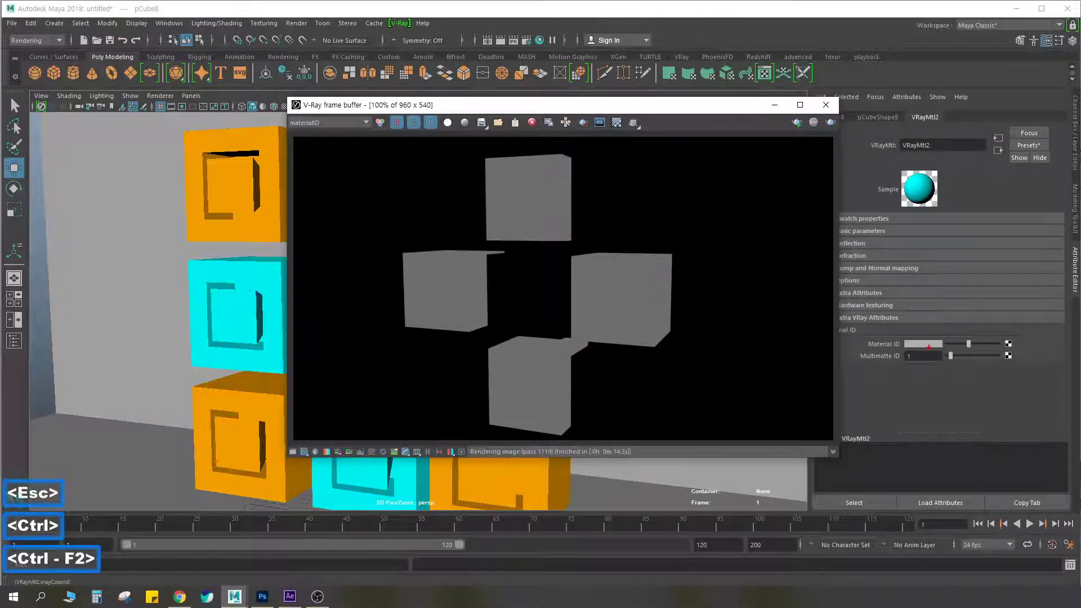
{"action": "mouse_move", "coordinate": [923, 349]}
{"action": "left_mouse_down"}
{"action": "mouse_move", "coordinate": [700, 299]}
{"action": "mouse_move", "coordinate": [628, 306]}
{"action": "left_mouse_up"}
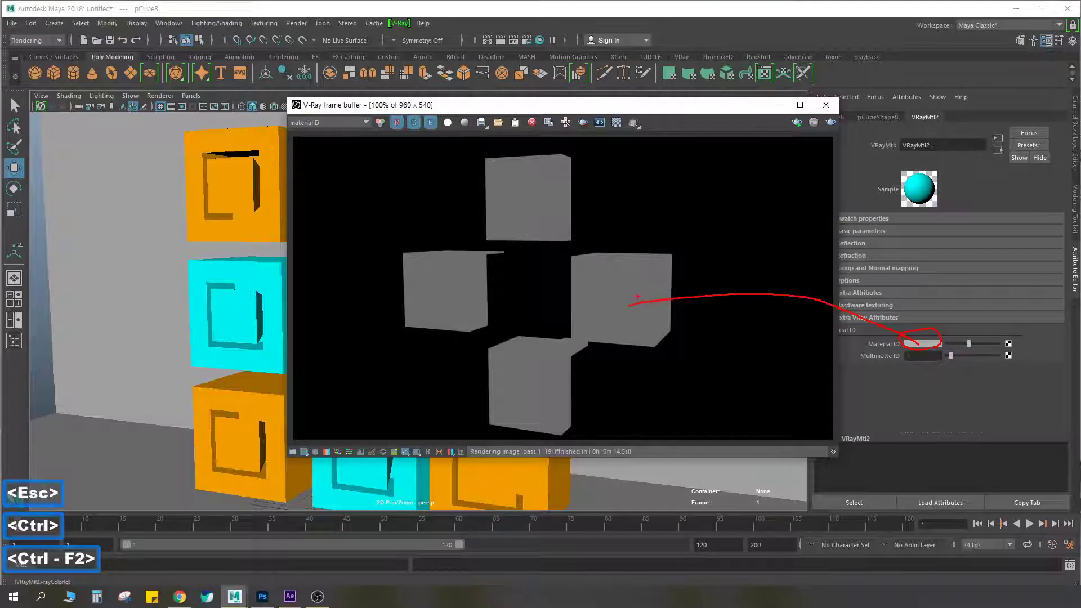
{"action": "left_click_drag", "start_coordinate": [663, 173], "coordinate": [620, 200]}
{"action": "left_click_drag", "start_coordinate": [635, 173], "coordinate": [676, 228]}
{"action": "left_click_drag", "start_coordinate": [418, 179], "coordinate": [372, 207]}
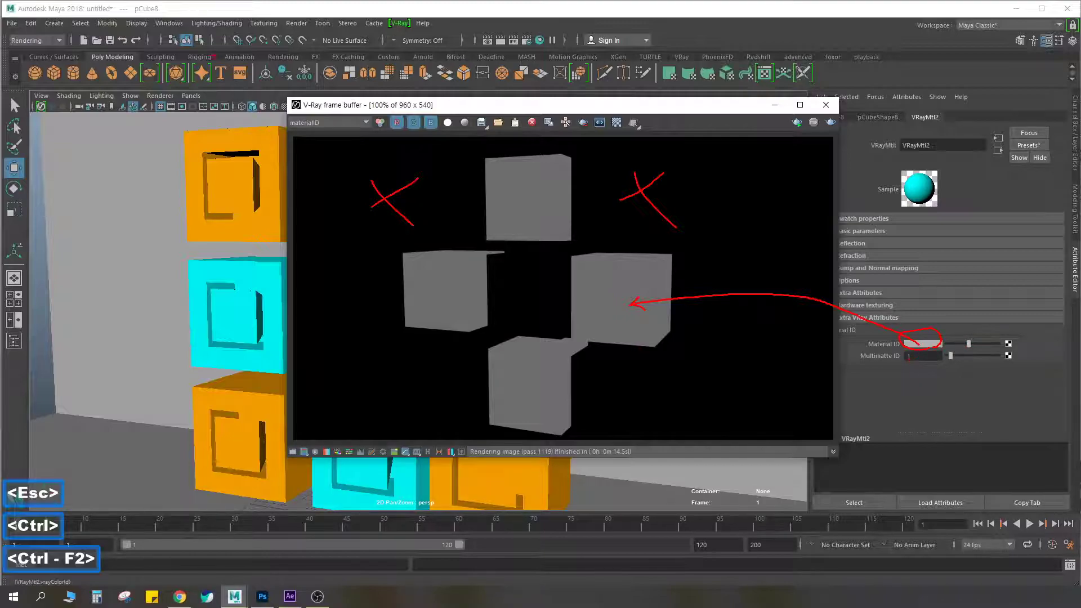
{"action": "key", "text": "Escape"}
{"action": "key", "text": "ctrl+F2"}
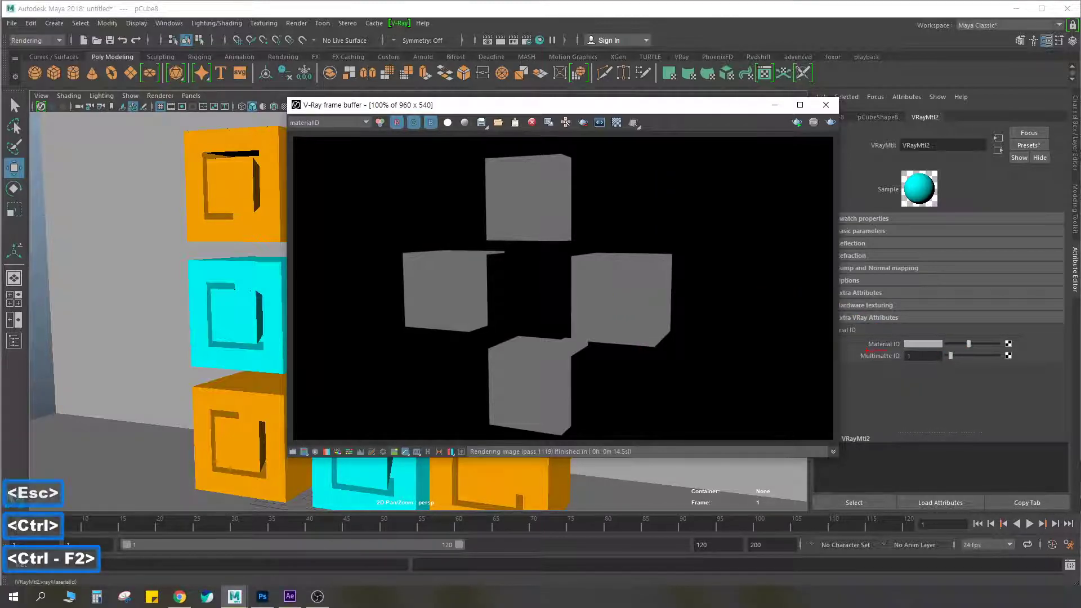
Display the multimatteID channel and circle VRayMtl2's Multimatte ID value, the red rendered cubes and a cyan cube
{"action": "left_click", "coordinate": [312, 122]}
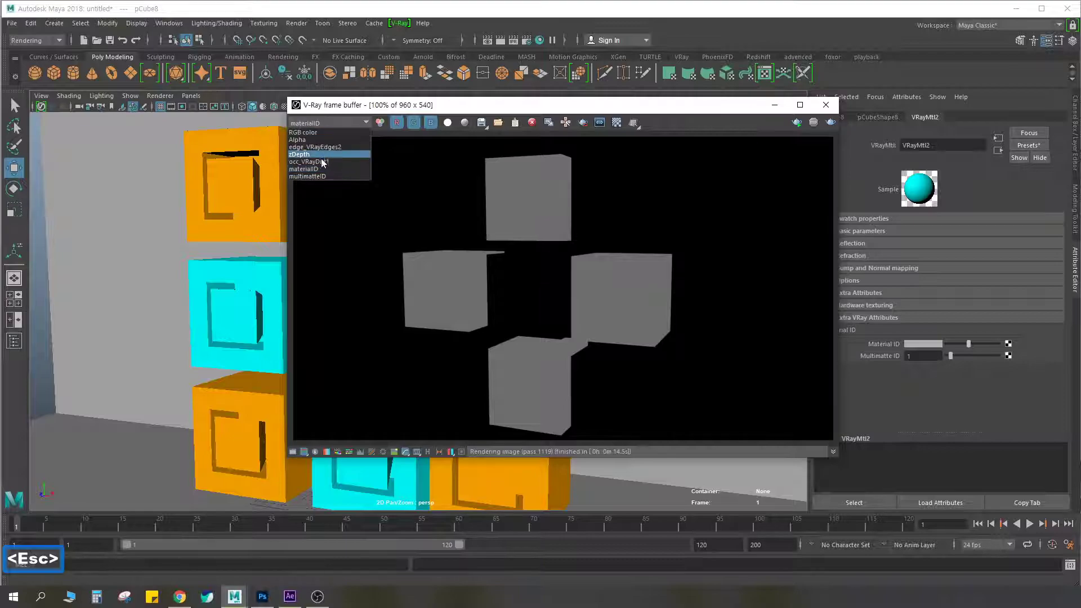
{"action": "left_click", "coordinate": [309, 177]}
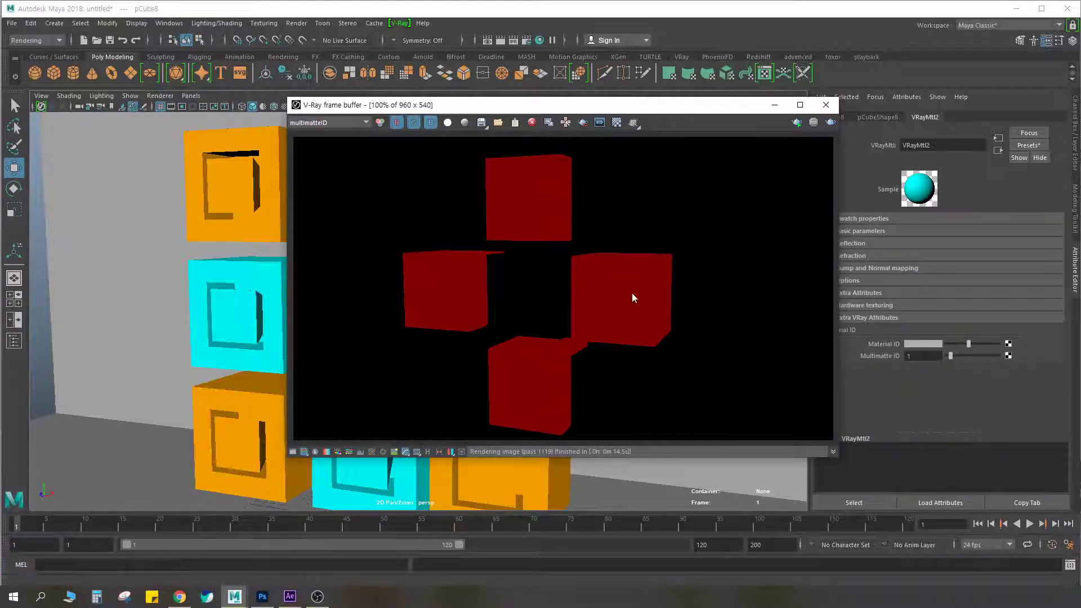
{"action": "key", "text": "ctrl+F2"}
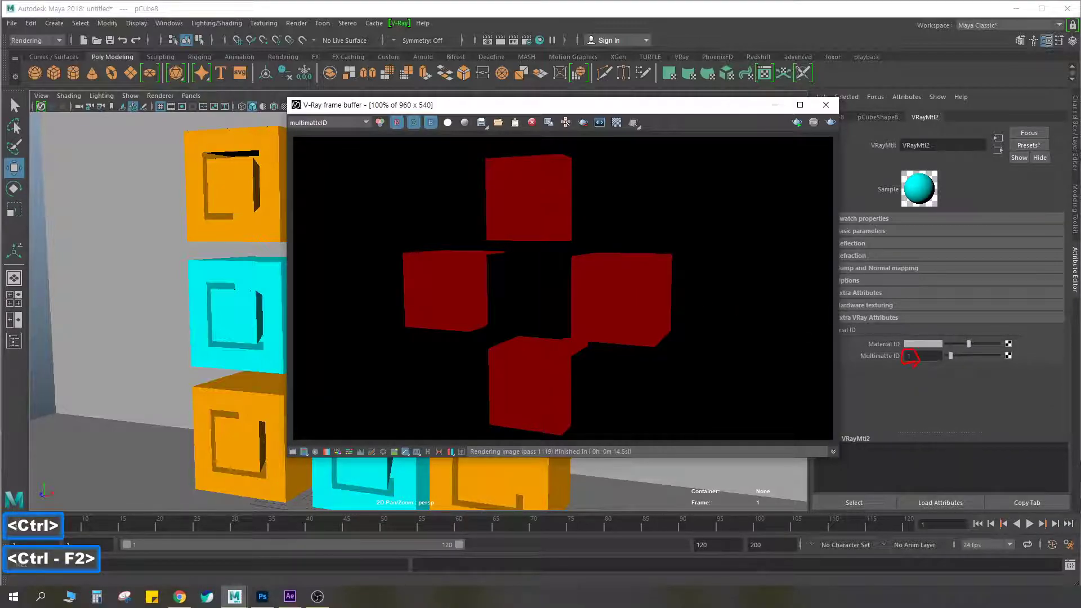
{"action": "mouse_move", "coordinate": [634, 328]}
{"action": "left_mouse_down"}
{"action": "mouse_move", "coordinate": [612, 338]}
{"action": "mouse_move", "coordinate": [662, 257]}
{"action": "mouse_move", "coordinate": [642, 341]}
{"action": "left_mouse_up"}
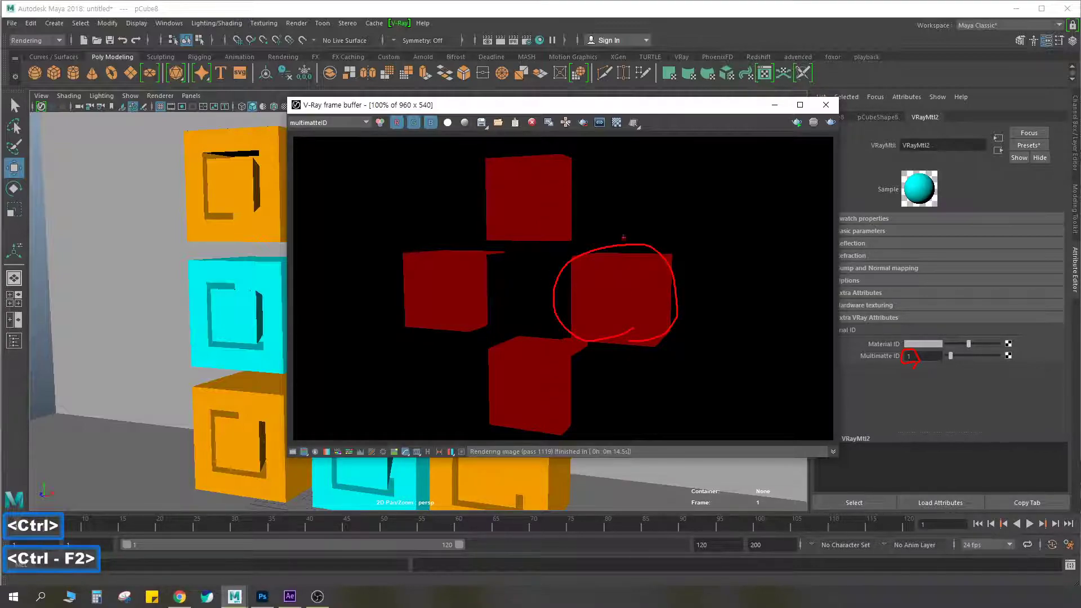
{"action": "mouse_move", "coordinate": [526, 250]}
{"action": "left_mouse_down"}
{"action": "mouse_move", "coordinate": [571, 167]}
{"action": "mouse_move", "coordinate": [539, 241]}
{"action": "left_mouse_up"}
{"action": "mouse_move", "coordinate": [244, 357]}
{"action": "left_mouse_down"}
{"action": "mouse_move", "coordinate": [264, 304]}
{"action": "mouse_move", "coordinate": [276, 326]}
{"action": "mouse_move", "coordinate": [248, 275]}
{"action": "mouse_move", "coordinate": [270, 332]}
{"action": "left_mouse_up"}
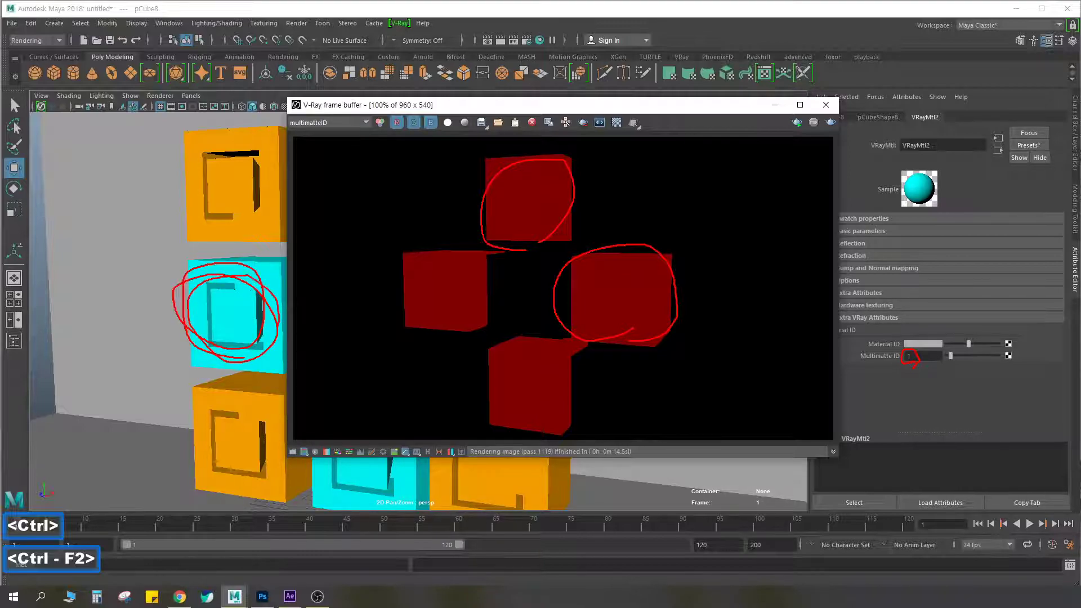
{"action": "left_click_drag", "start_coordinate": [925, 206], "coordinate": [938, 185]}
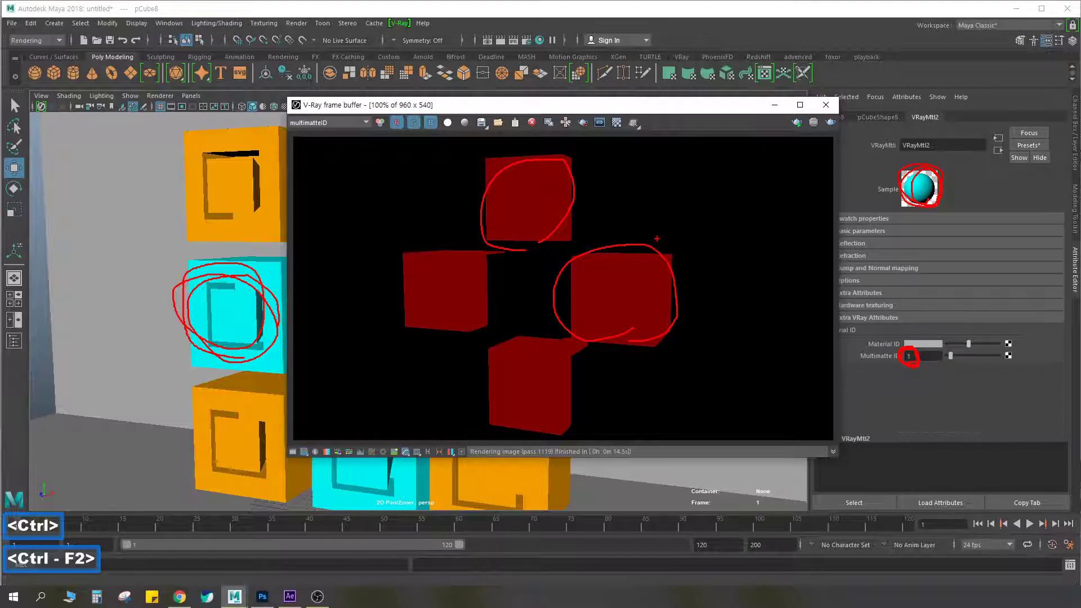
{"action": "key", "text": "Escape"}
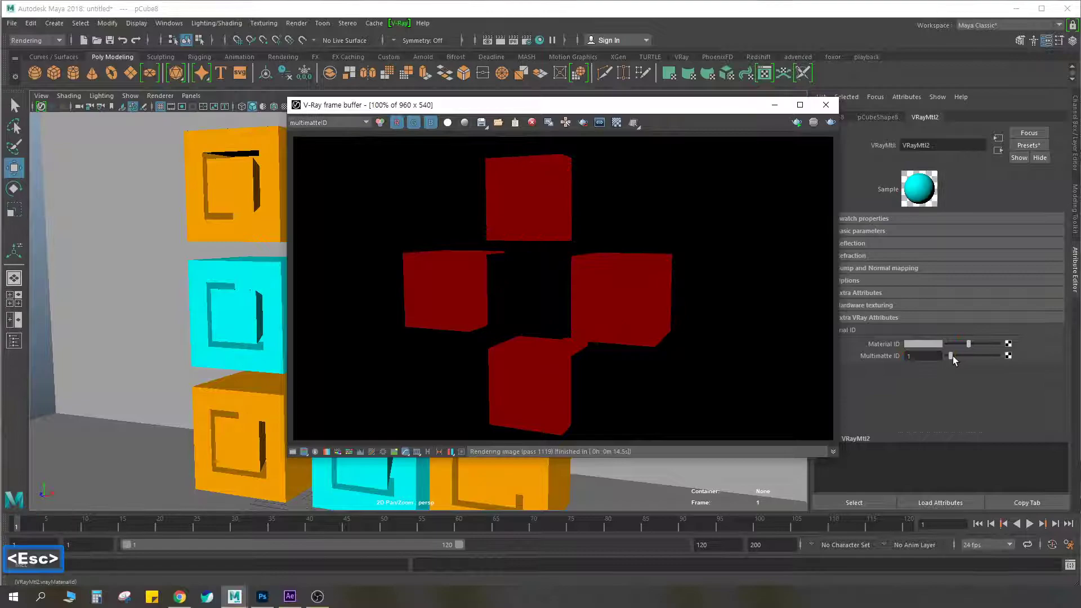
Try Multimatte IDs 2 and 3 on VRayMtl2, rendering the multimatteID channel for each
{"action": "left_click", "coordinate": [831, 123]}
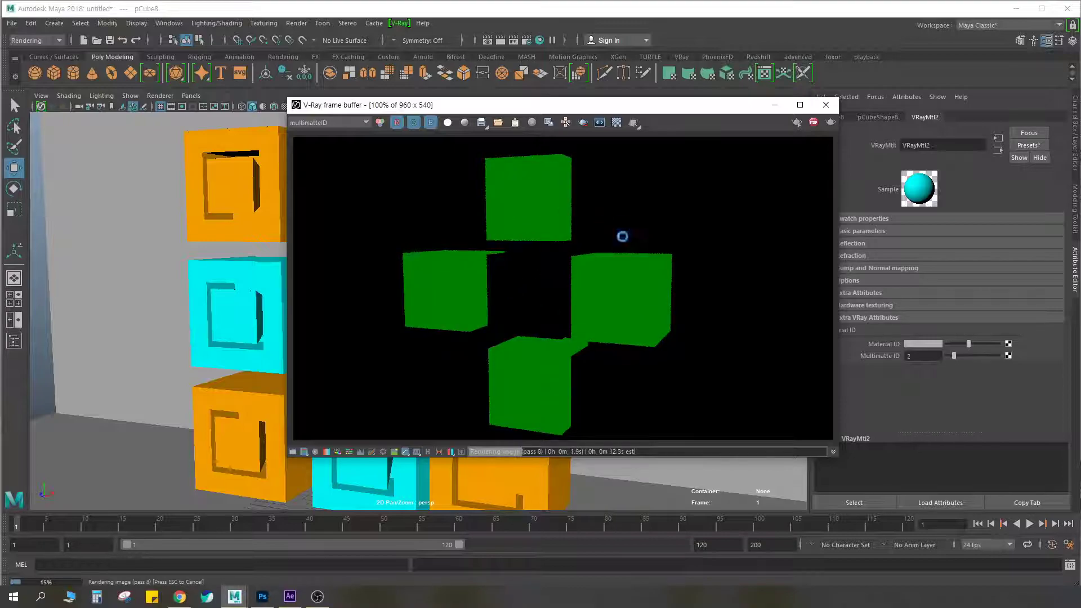
{"action": "left_click_drag", "start_coordinate": [598, 107], "coordinate": [464, 91]}
{"action": "left_click", "coordinate": [934, 357]}
{"action": "type", "text": "3"}
{"action": "key", "text": "Return"}
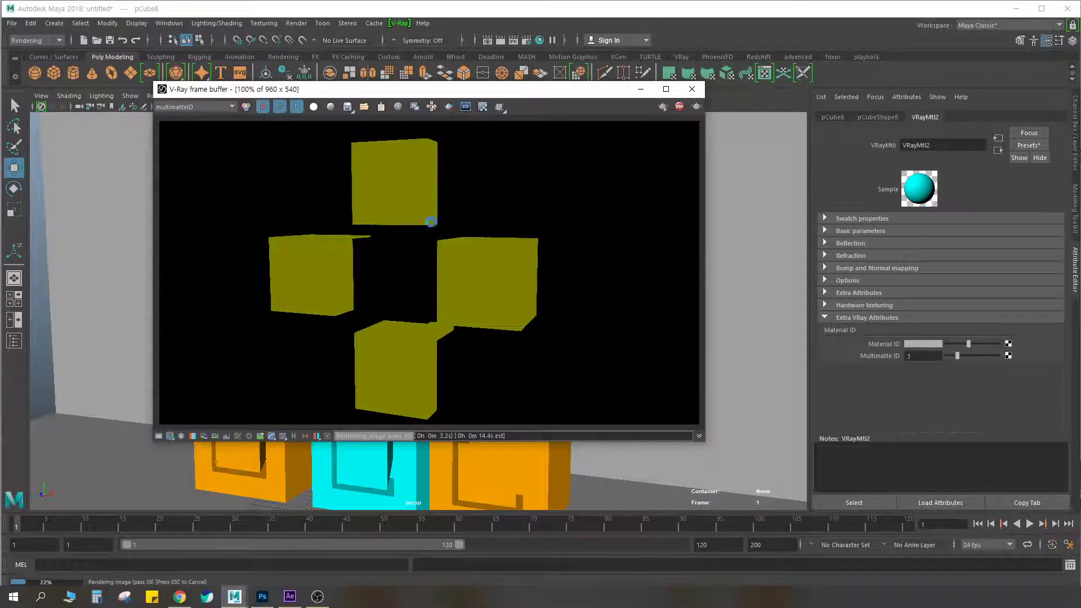
Try Multimatte IDs 4 and 14 on VRayMtl2, rendering the multimatteID channel for each
{"action": "key", "text": "Escape"}
{"action": "left_click_drag", "start_coordinate": [959, 356], "coordinate": [958, 357]}
{"action": "left_click", "coordinate": [697, 106]}
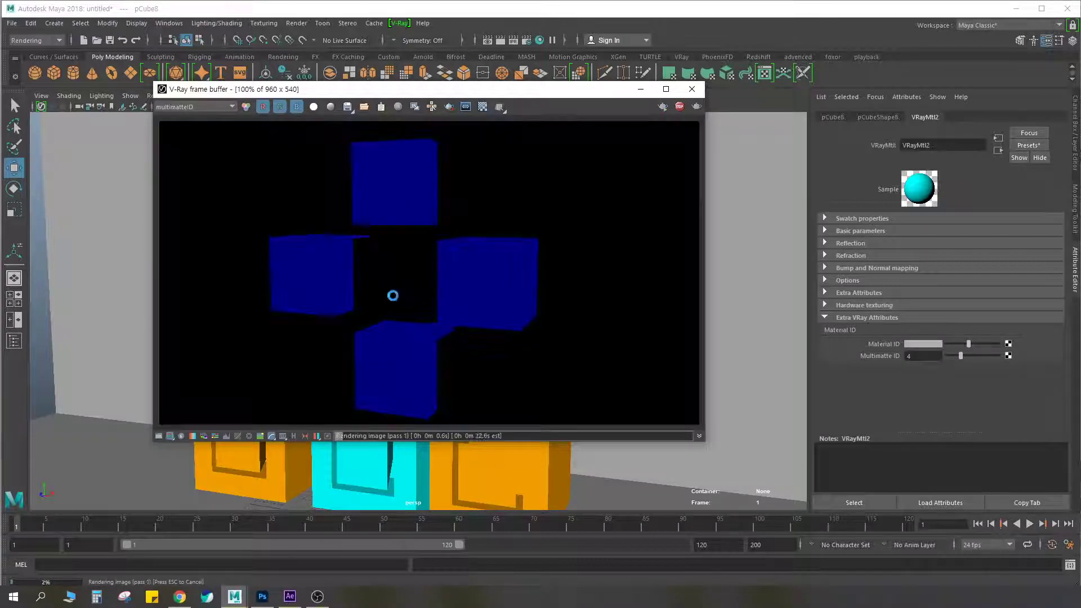
{"action": "key", "text": "Escape"}
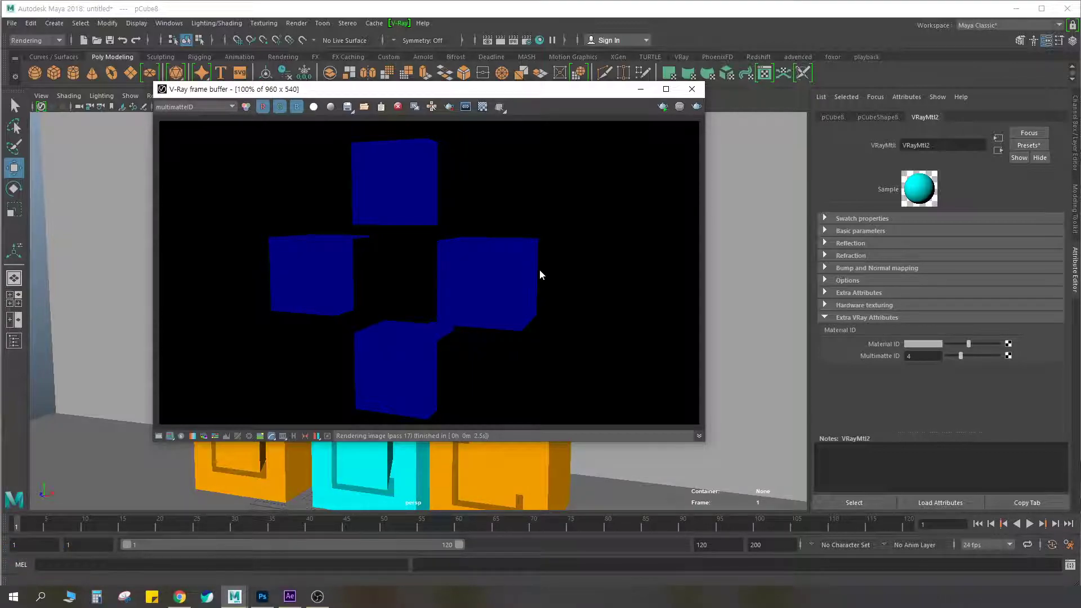
{"action": "left_click_drag", "start_coordinate": [960, 356], "coordinate": [995, 356]}
{"action": "left_click", "coordinate": [696, 107]}
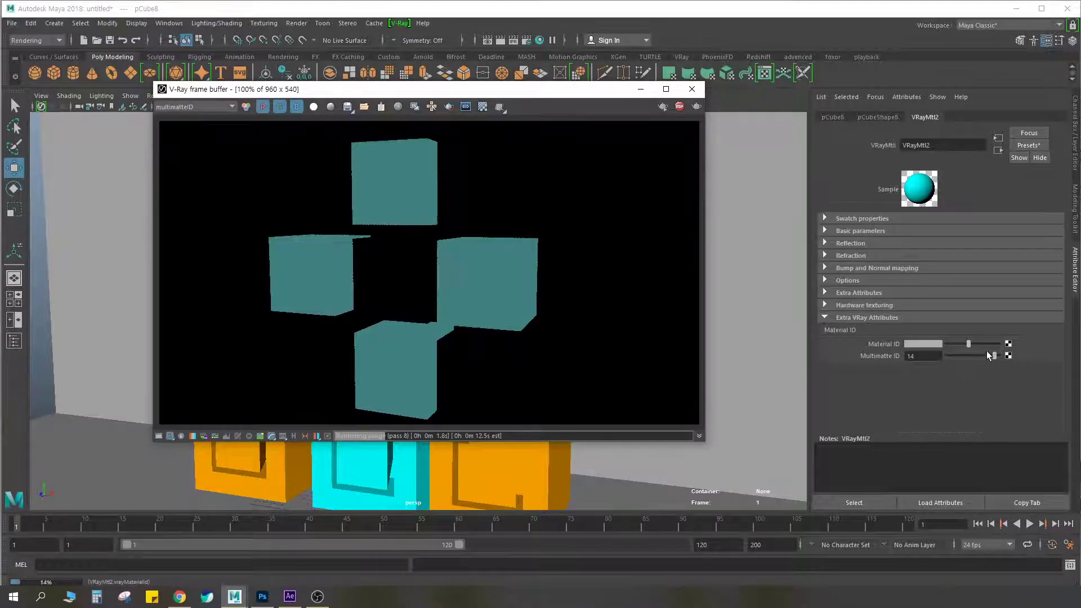
Set VRayMtl2's Multimatte ID to 4 and make its Material ID colour a slightly lighter grey
{"action": "left_click_drag", "start_coordinate": [995, 356], "coordinate": [951, 359]}
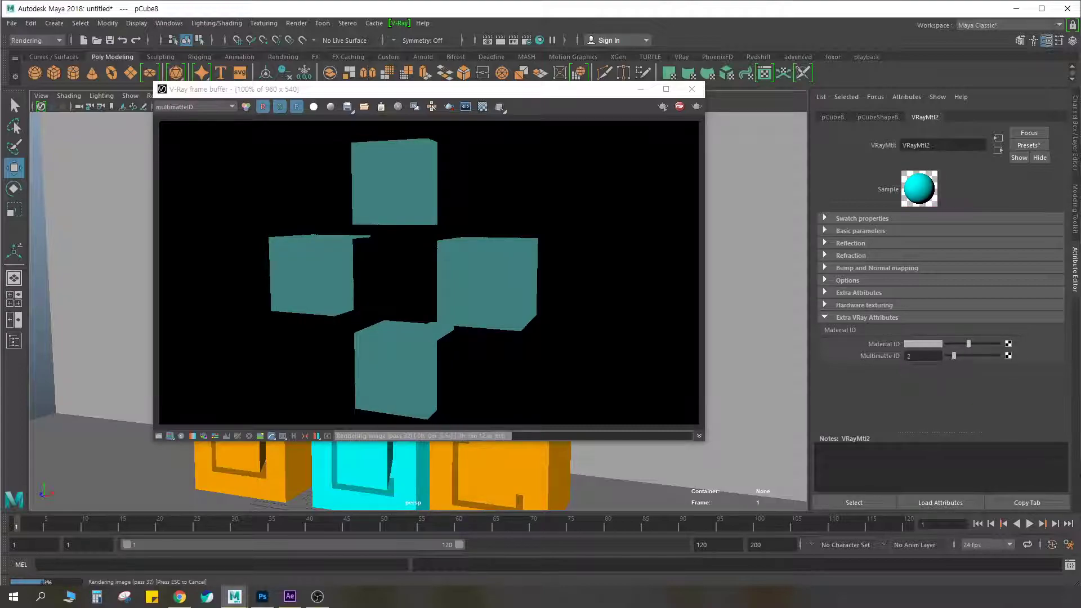
{"action": "left_click_drag", "start_coordinate": [948, 358], "coordinate": [960, 359]}
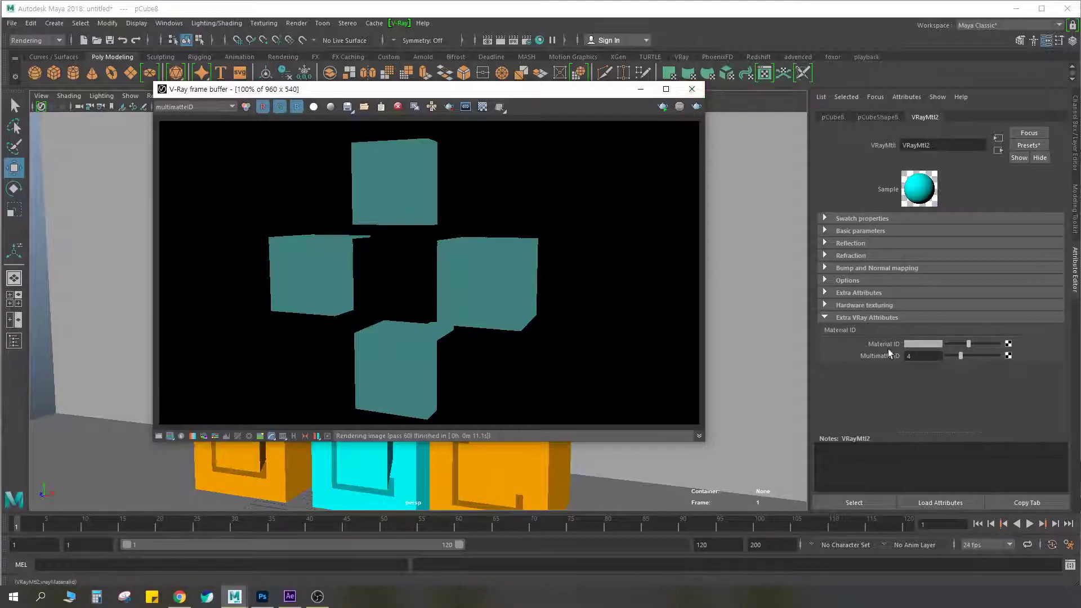
{"action": "mouse_move", "coordinate": [973, 344]}
{"action": "left_mouse_down"}
{"action": "mouse_move", "coordinate": [951, 343]}
{"action": "mouse_move", "coordinate": [981, 341]}
{"action": "mouse_move", "coordinate": [956, 348]}
{"action": "mouse_move", "coordinate": [970, 345]}
{"action": "left_mouse_up"}
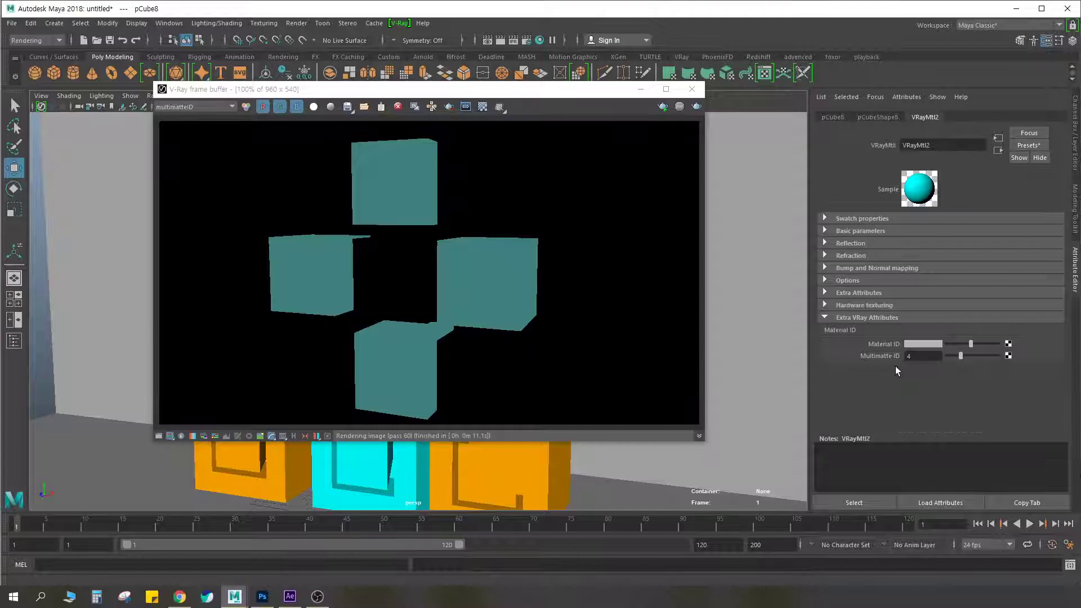
Circle VRayMtl2's Multimatte ID attribute, clear the annotation and close the V-Ray frame buffer
{"action": "key", "text": "ctrl+F2"}
{"action": "left_click_drag", "start_coordinate": [862, 350], "coordinate": [906, 364], "text": "ctrl"}
{"action": "key", "text": "ctrl+F2"}
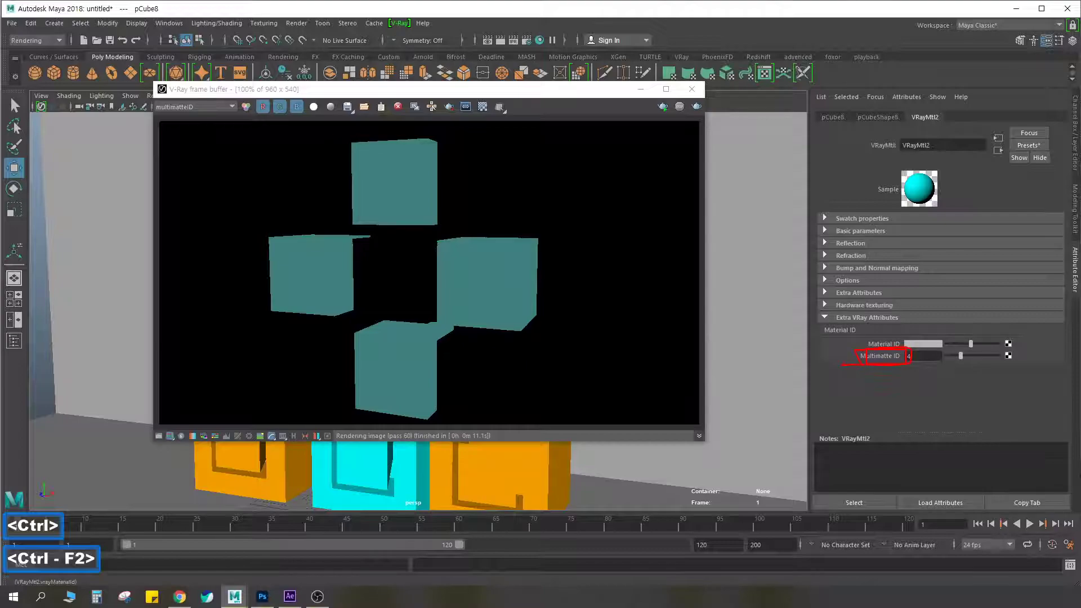
{"action": "key", "text": "Escape"}
{"action": "left_click", "coordinate": [692, 88]}
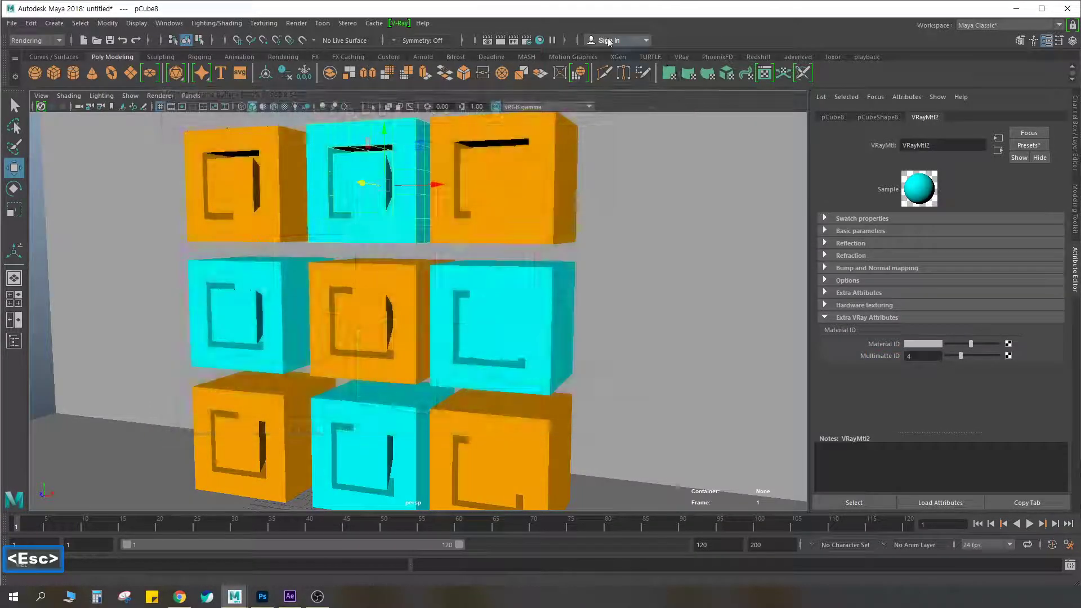
Remove the vrayRE_Material_ID render element in the render settings
{"action": "left_click", "coordinate": [528, 41]}
{"action": "left_click", "coordinate": [585, 226]}
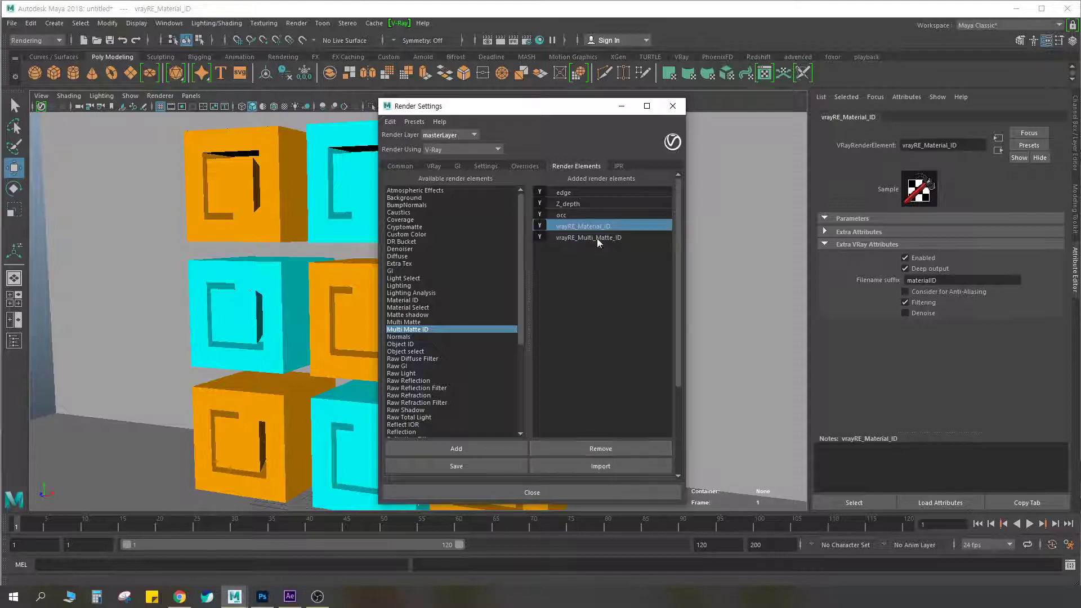
{"action": "left_click", "coordinate": [602, 450]}
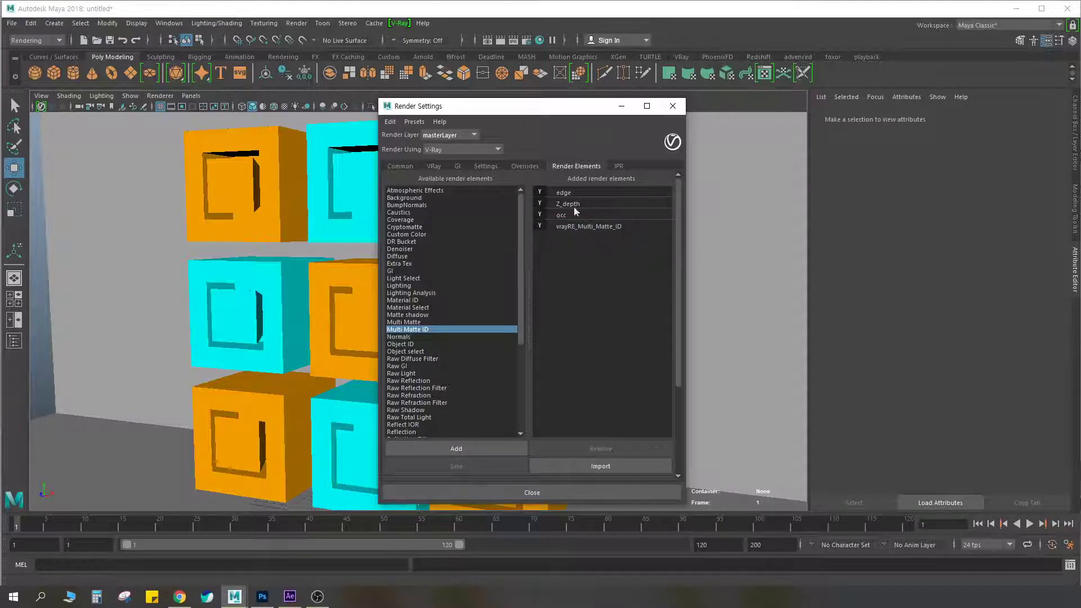
{"action": "left_click", "coordinate": [672, 106]}
Render the scene to check the multimatteID channel, stop the render and close the frame buffer
{"action": "left_click", "coordinate": [500, 40]}
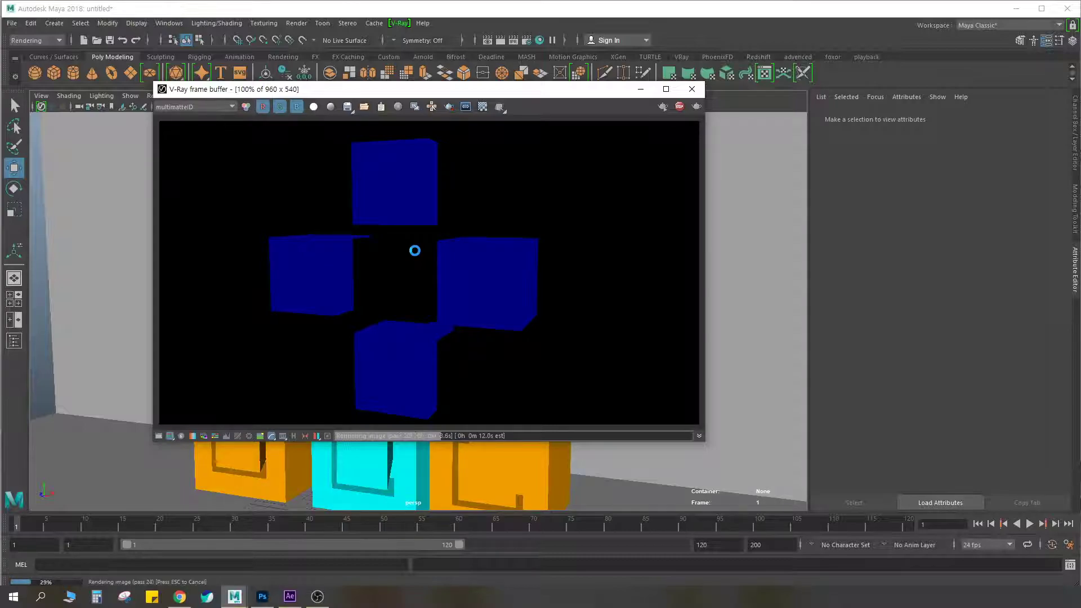
{"action": "key", "text": "Escape"}
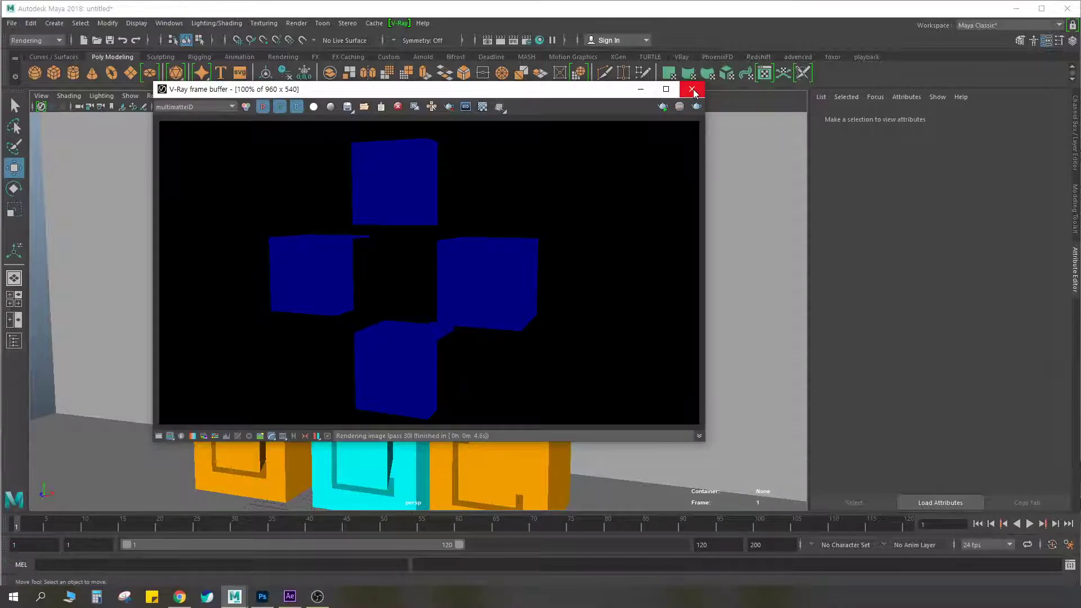
{"action": "key", "text": "Escape"}
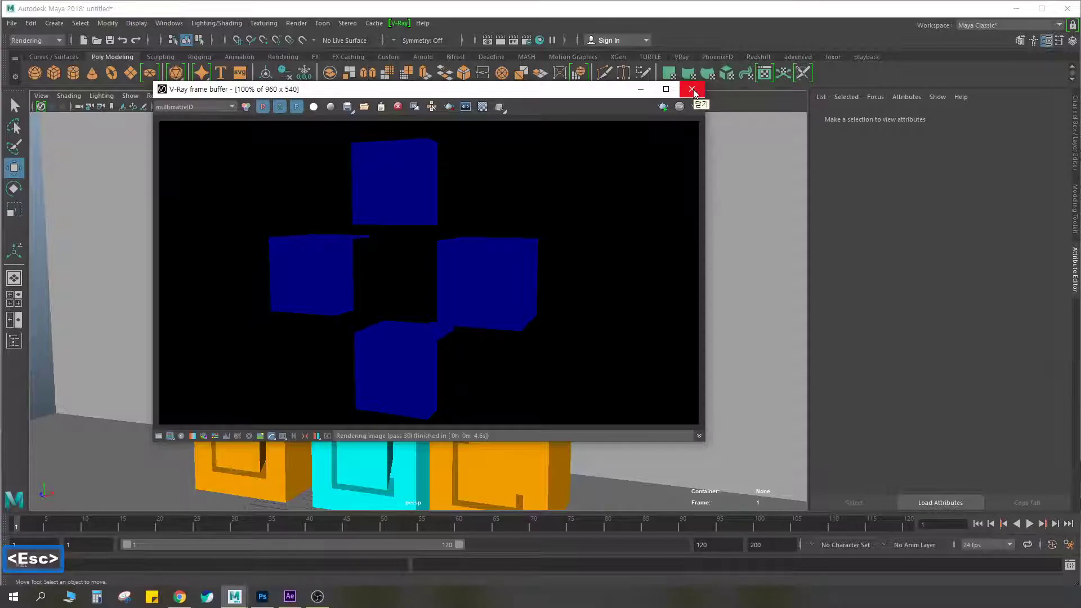
{"action": "left_click", "coordinate": [693, 89]}
Select the top-row cyan cube and expand VRayMtl2's extra V-Ray attributes to check its Material ID and Multimatte ID settings
{"action": "left_click", "coordinate": [478, 211]}
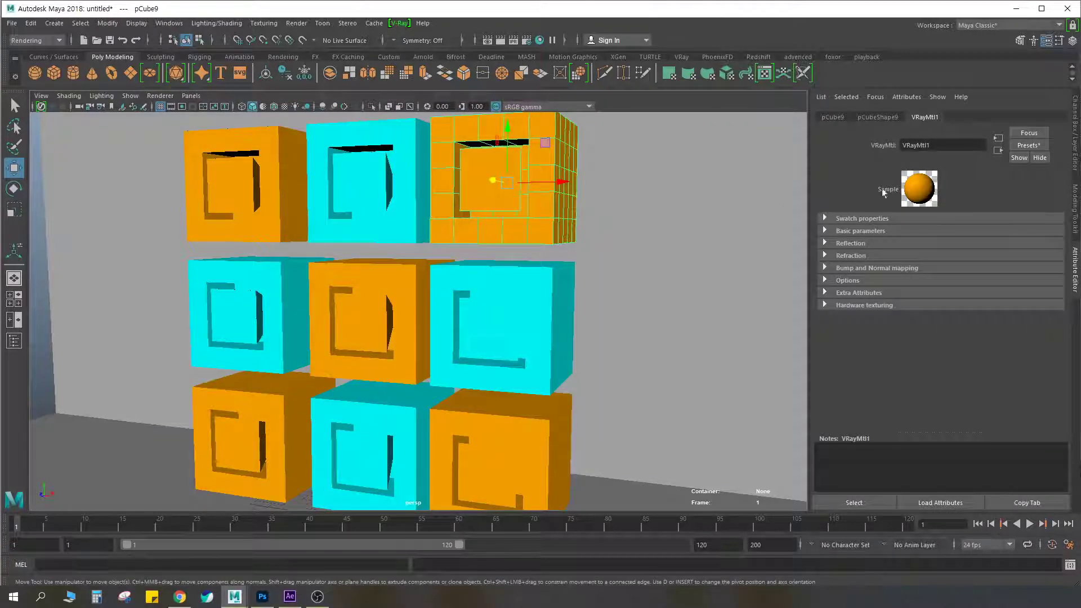
{"action": "left_click", "coordinate": [373, 181]}
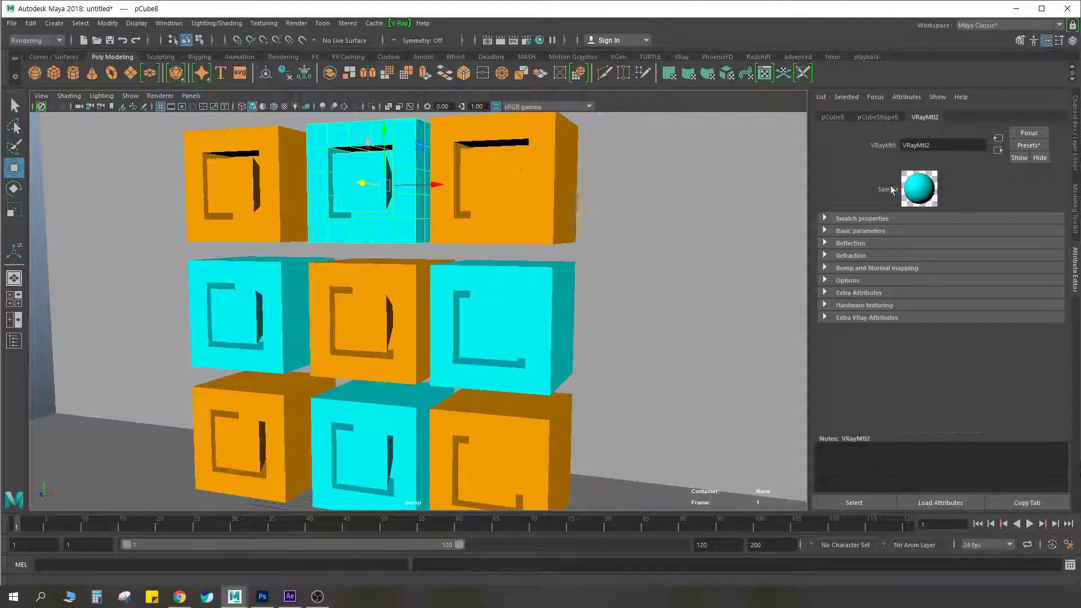
{"action": "left_click", "coordinate": [916, 98]}
{"action": "mouse_move", "coordinate": [927, 142]}
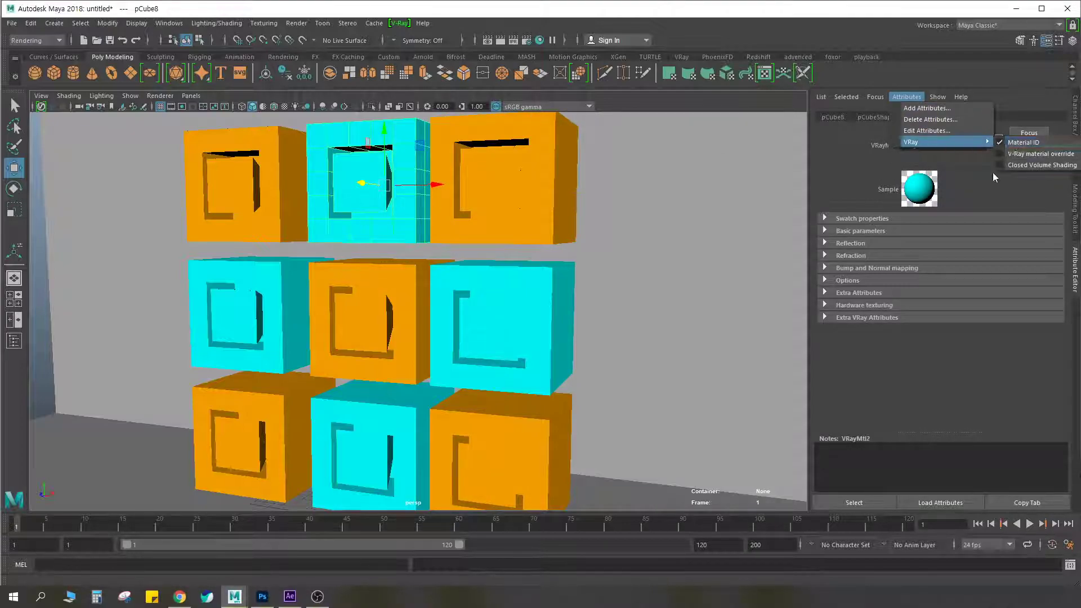
{"action": "left_click", "coordinate": [1026, 143]}
{"action": "left_click", "coordinate": [867, 317]}
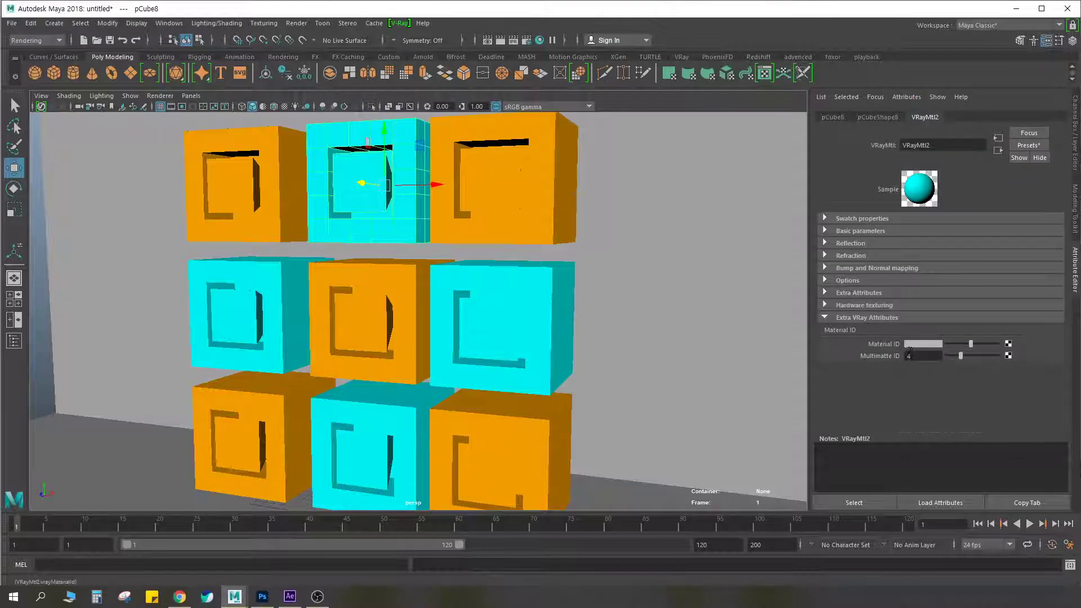
Render the multimatteID channel again with only the cyan material assigned an ID, stopping the render and minimizing the frame buffer
{"action": "left_click", "coordinate": [499, 43]}
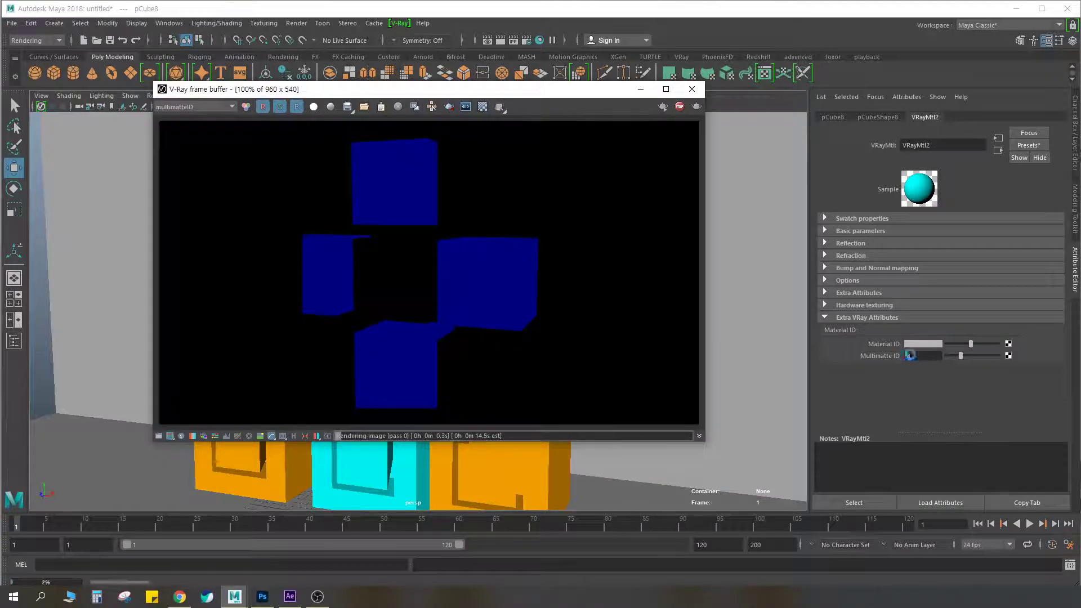
{"action": "left_click", "coordinate": [679, 107]}
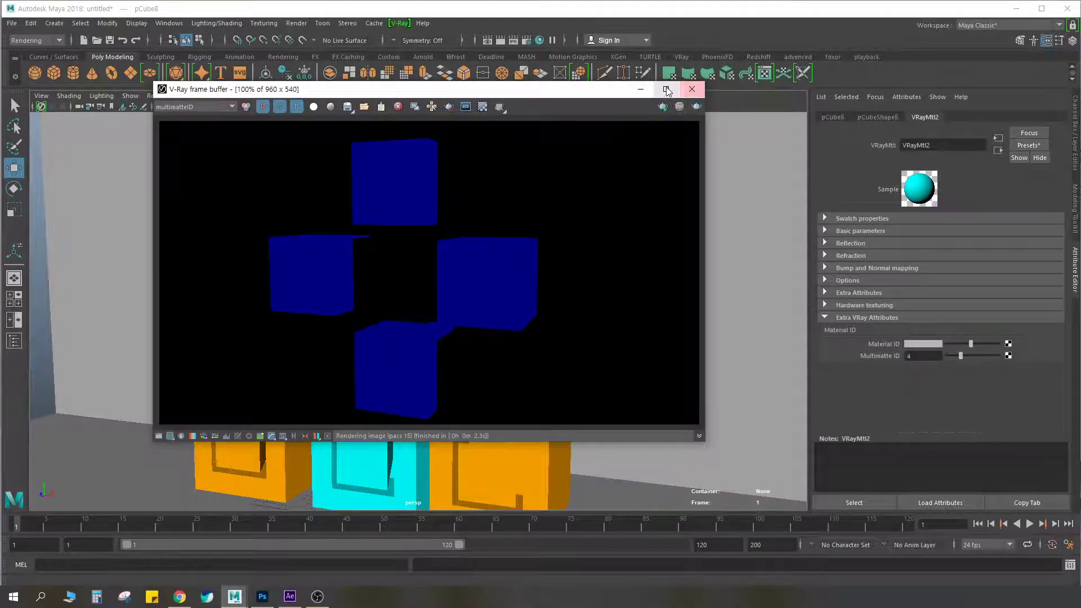
{"action": "left_click", "coordinate": [642, 89]}
Add the V-Ray Material ID attribute to the orange cubes' VRayMtl1 and set its Multimatte ID to 2
{"action": "left_click", "coordinate": [522, 200]}
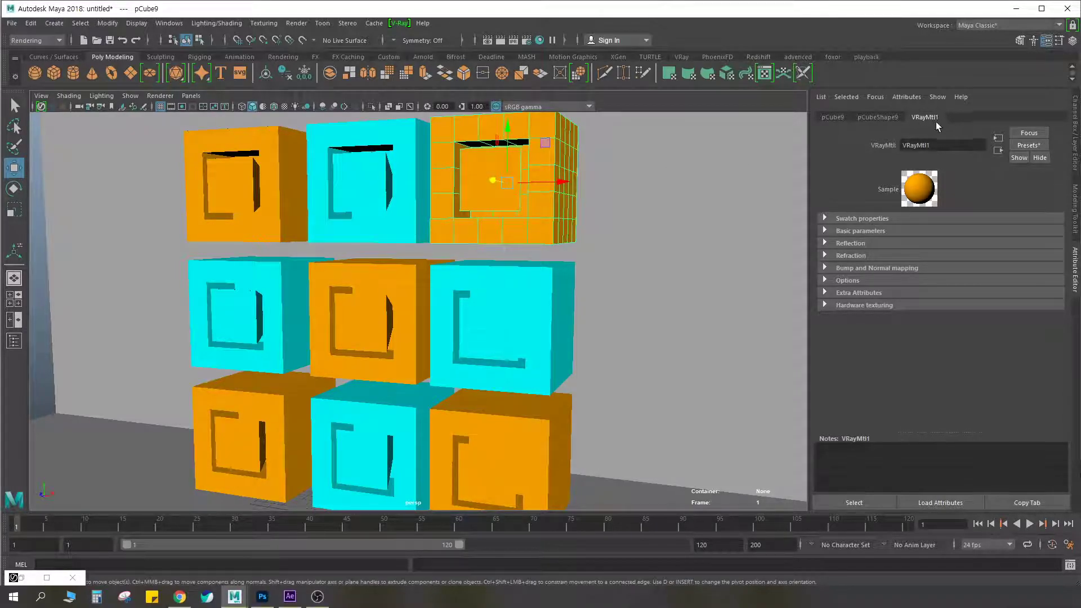
{"action": "left_click", "coordinate": [904, 96]}
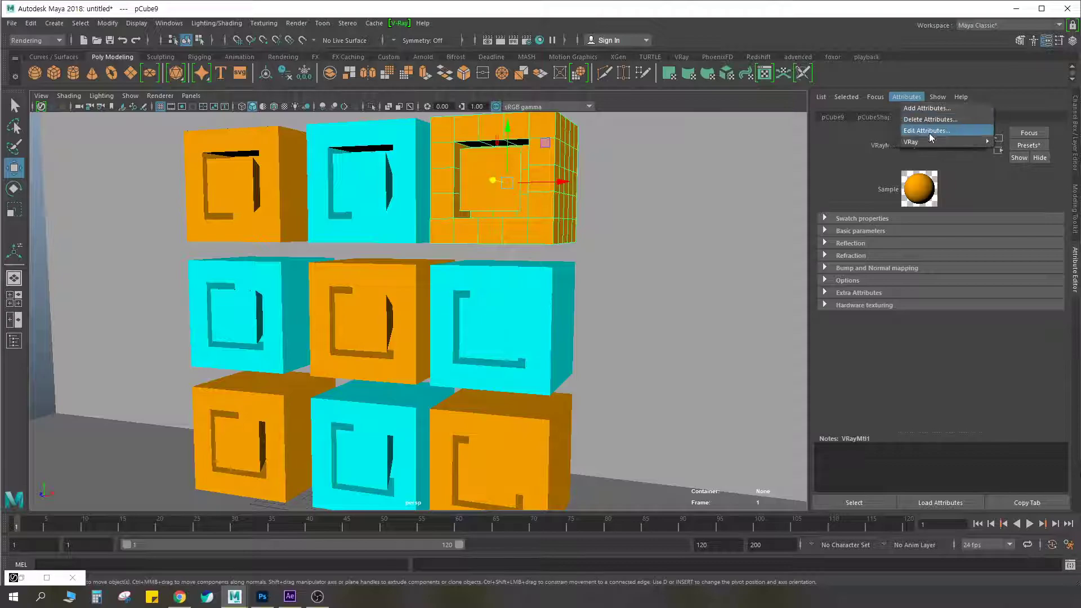
{"action": "mouse_move", "coordinate": [918, 142]}
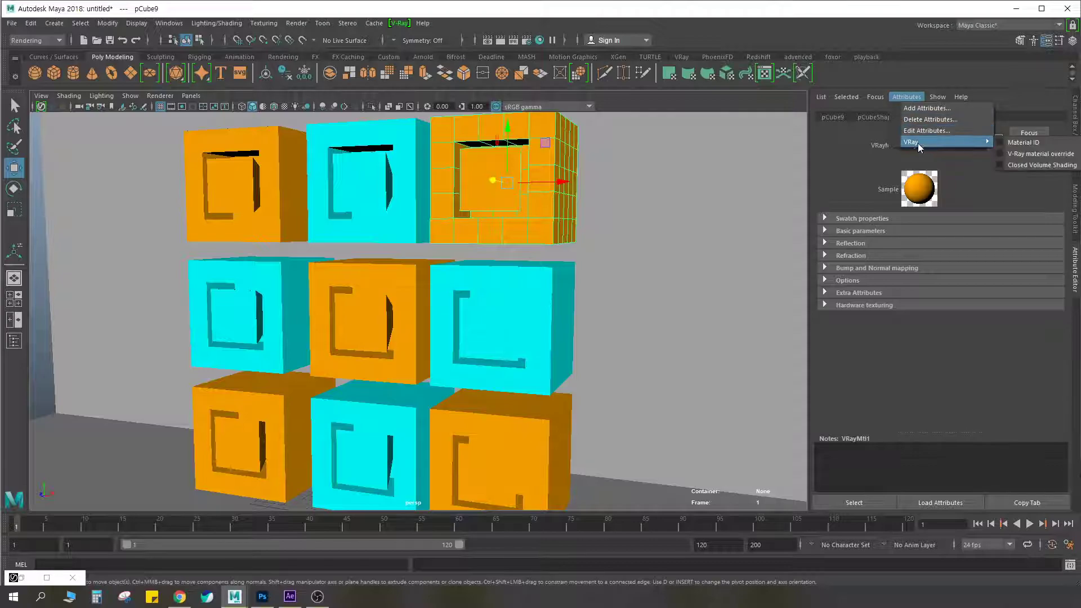
{"action": "left_click", "coordinate": [1001, 144]}
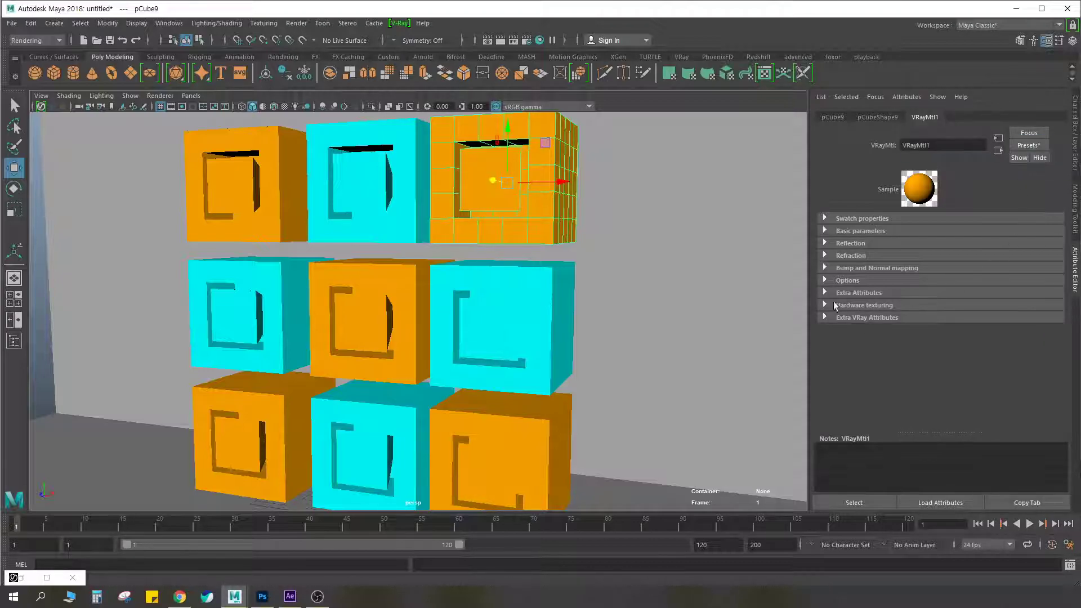
{"action": "left_click", "coordinate": [825, 317]}
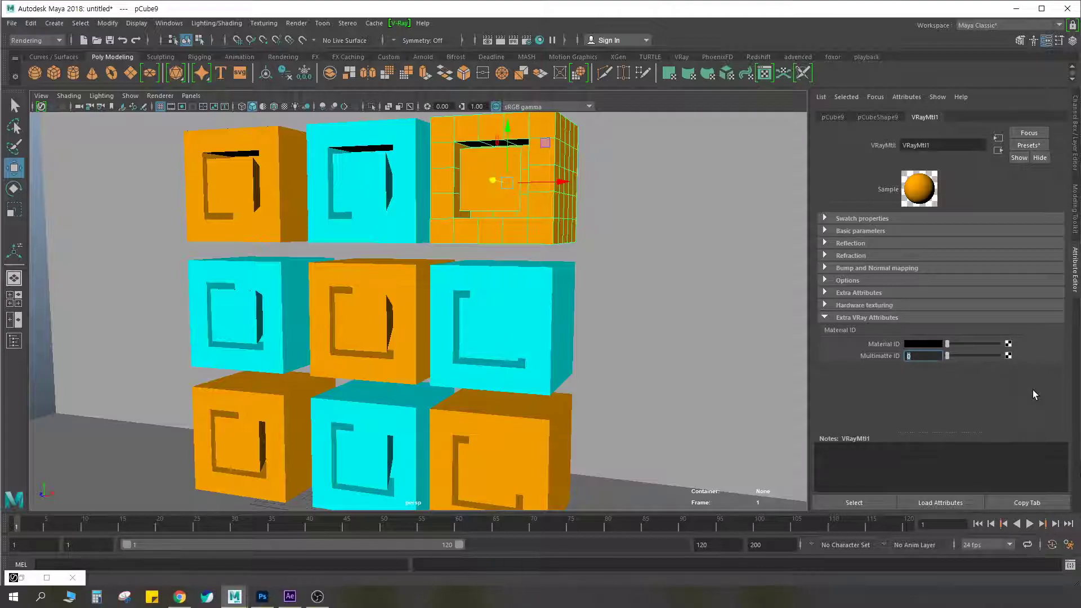
{"action": "type", "text": "2"}
{"action": "key", "text": "Return"}
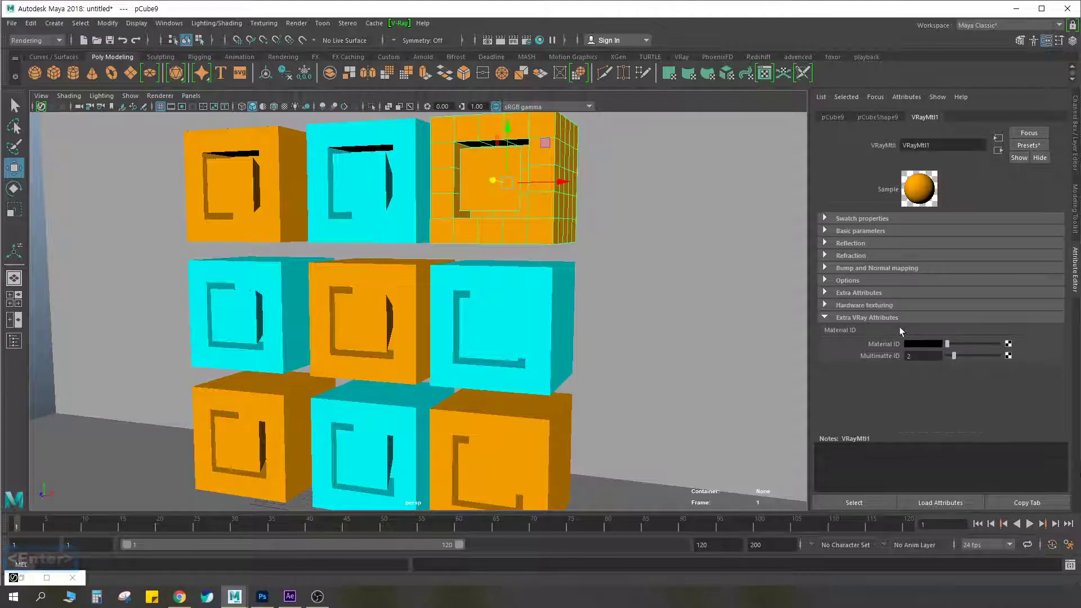
Render the multimatteID channel and move the frame buffer aside to compare it with the cubes in the viewport, stopping the render
{"action": "left_click", "coordinate": [500, 40]}
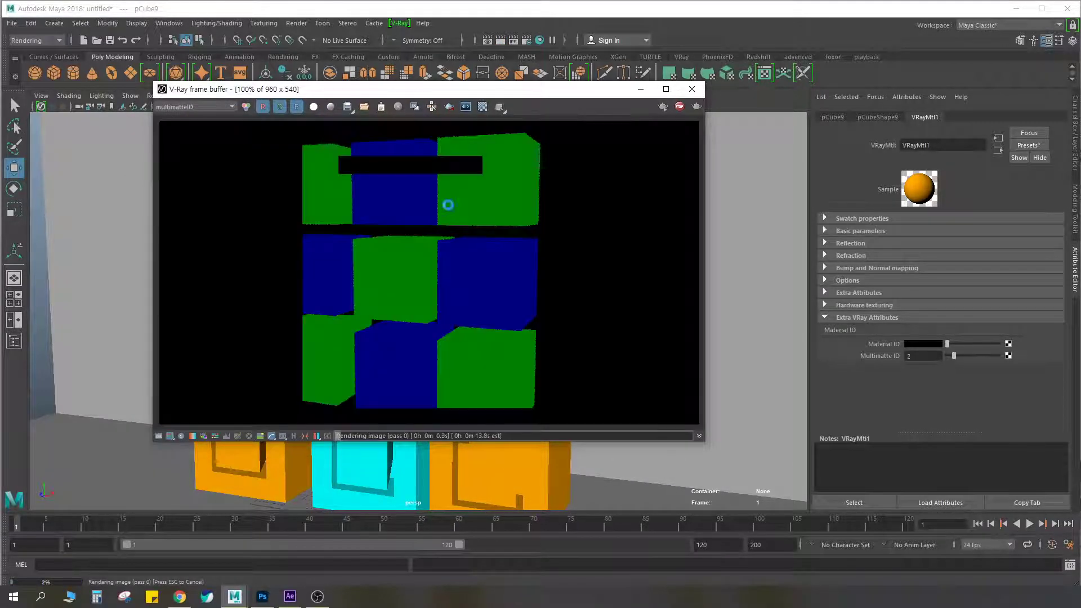
{"action": "left_click_drag", "start_coordinate": [460, 96], "coordinate": [635, 139]}
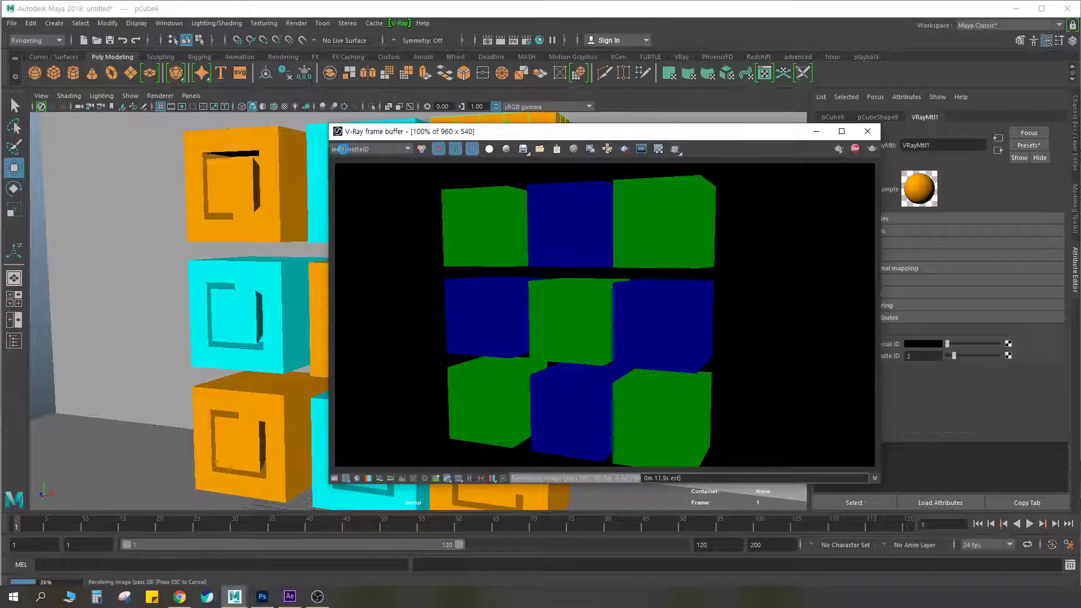
{"action": "left_click_drag", "start_coordinate": [619, 132], "coordinate": [734, 133]}
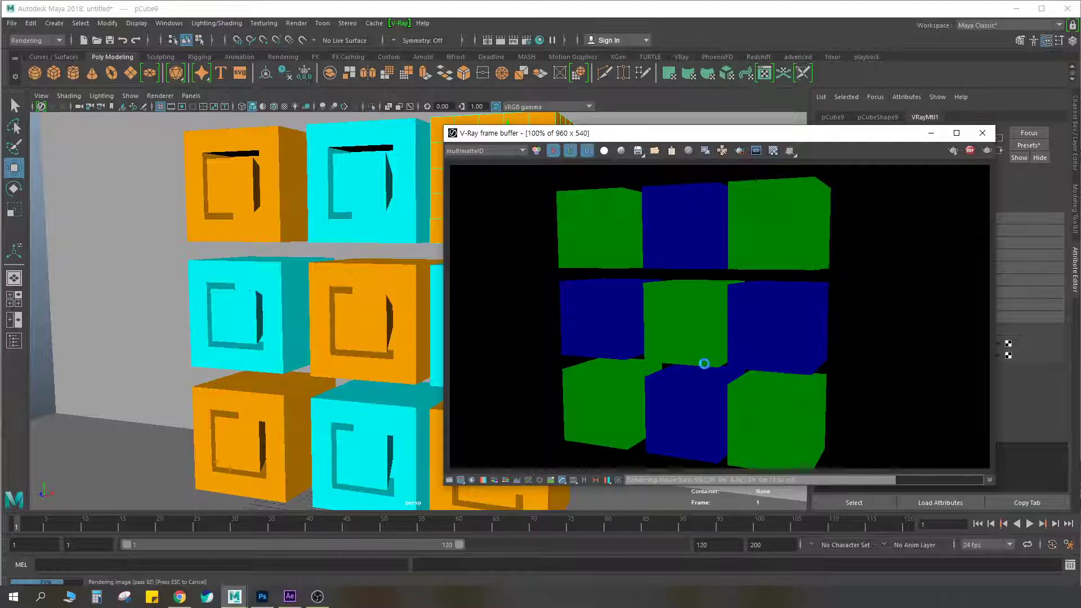
{"action": "key", "text": "Escape"}
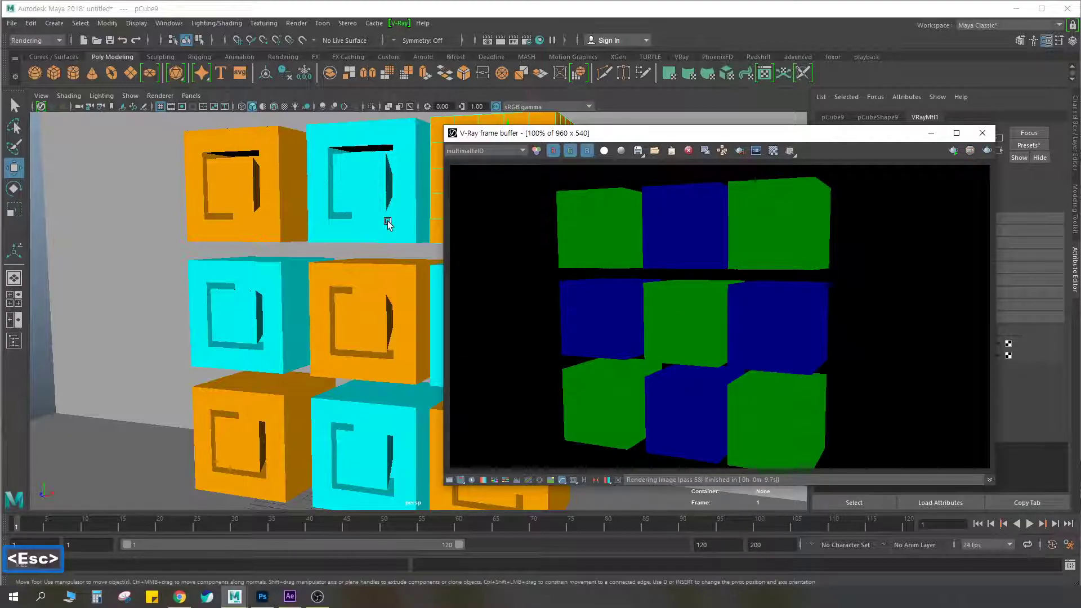
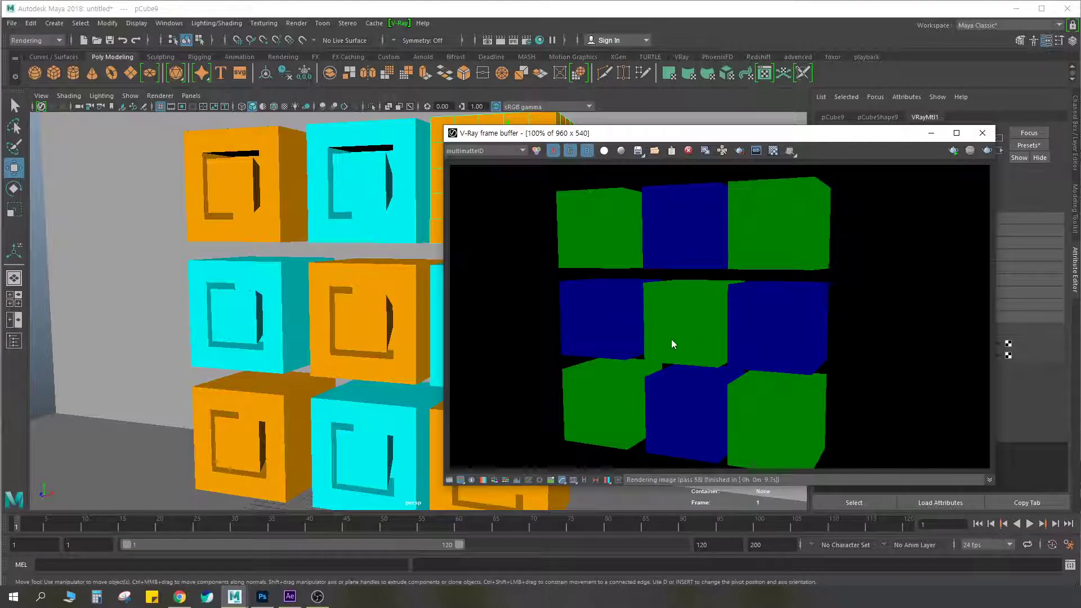
Look through the frame buffer's channel list, keep multimatteID displayed, and close the frame buffer
{"action": "left_click", "coordinate": [497, 151]}
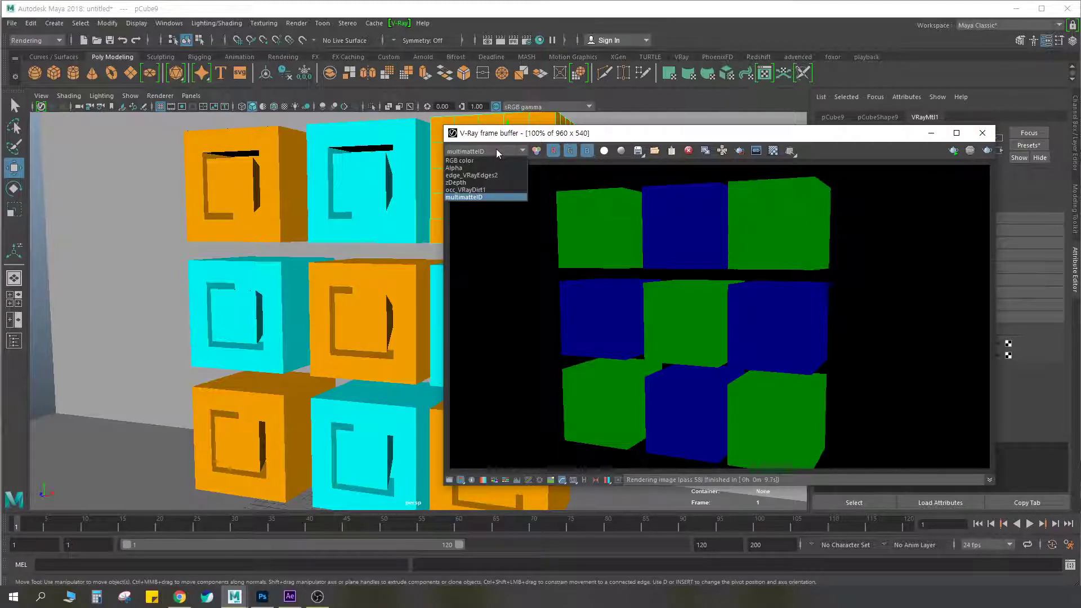
{"action": "left_click", "coordinate": [469, 197]}
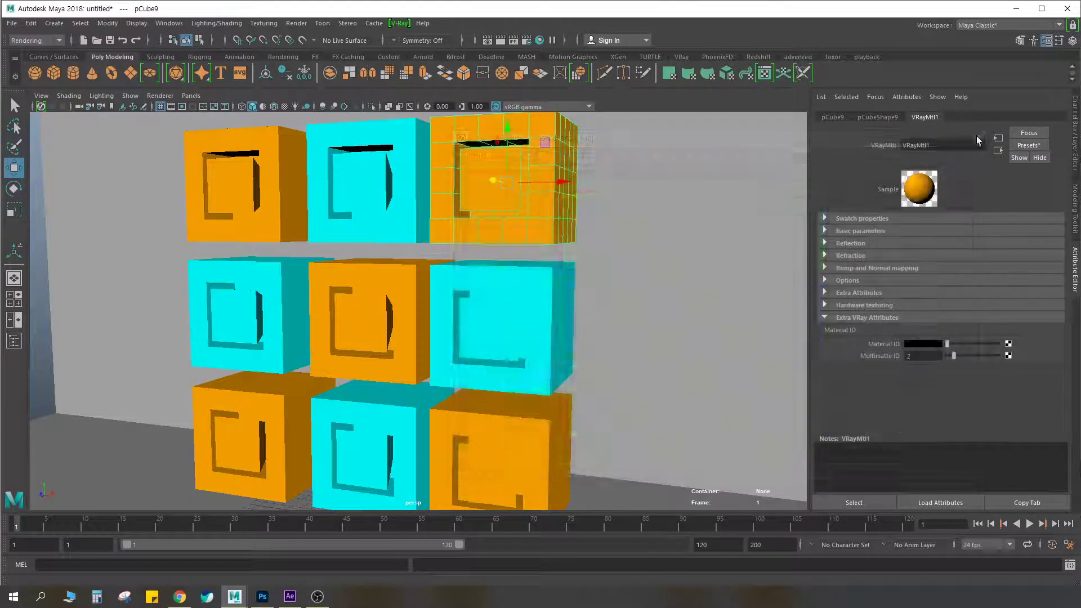
{"action": "left_click", "coordinate": [982, 133]}
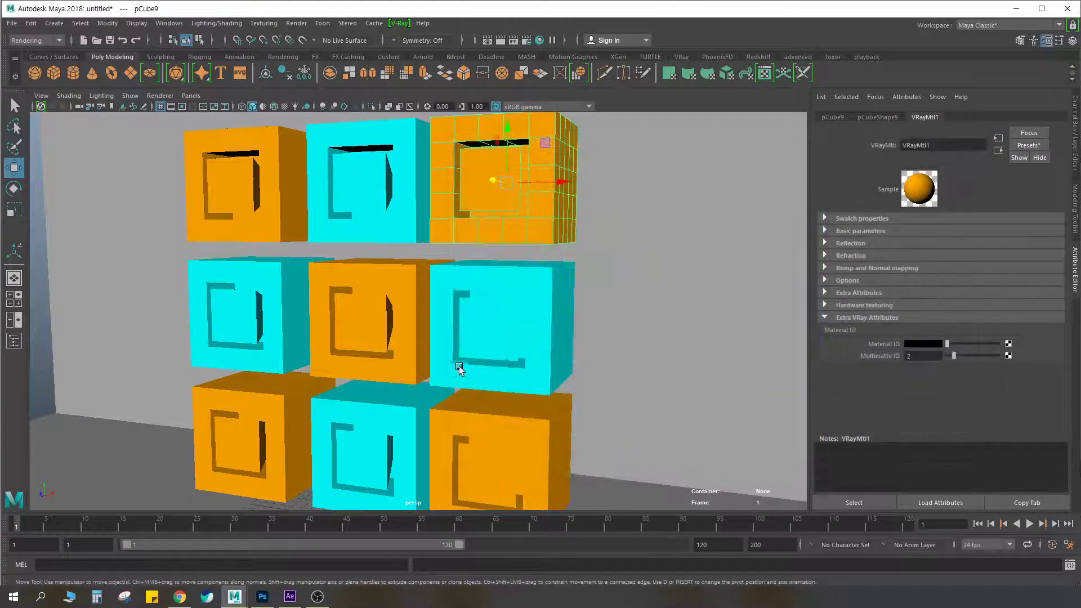
Select cyan and orange cubes in turn to compare the Multimatte IDs of VRayMtl2 and VRayMtl1
{"action": "left_click", "coordinate": [366, 306]}
{"action": "left_click", "coordinate": [353, 201]}
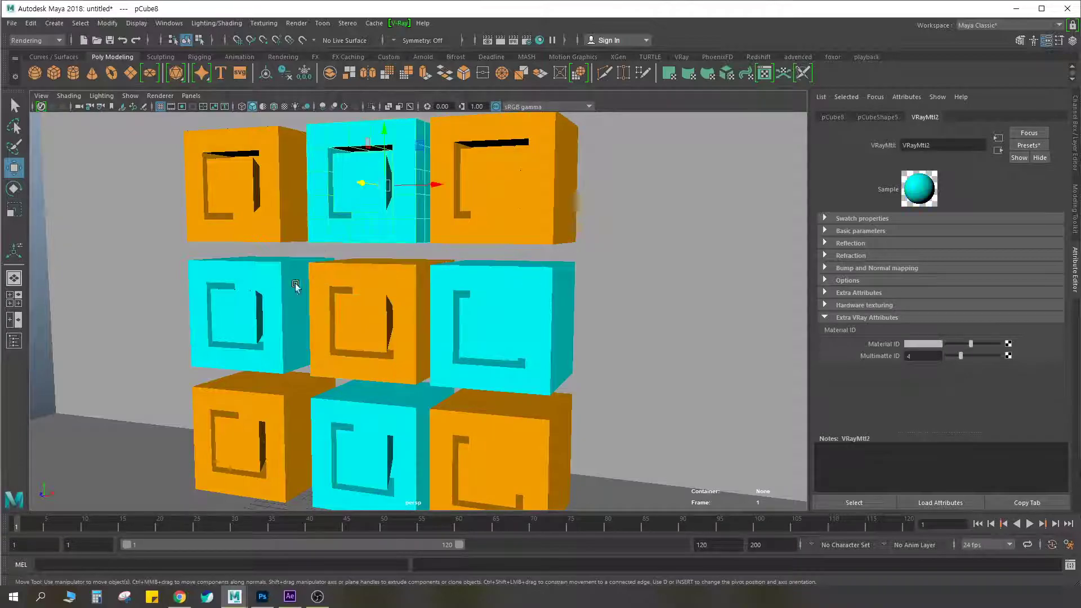
{"action": "left_click", "coordinate": [403, 293]}
{"action": "scroll", "coordinate": [408, 309], "scroll_direction": "up", "scroll_amount": 1}
{"action": "scroll", "coordinate": [405, 308], "scroll_direction": "down", "scroll_amount": 2}
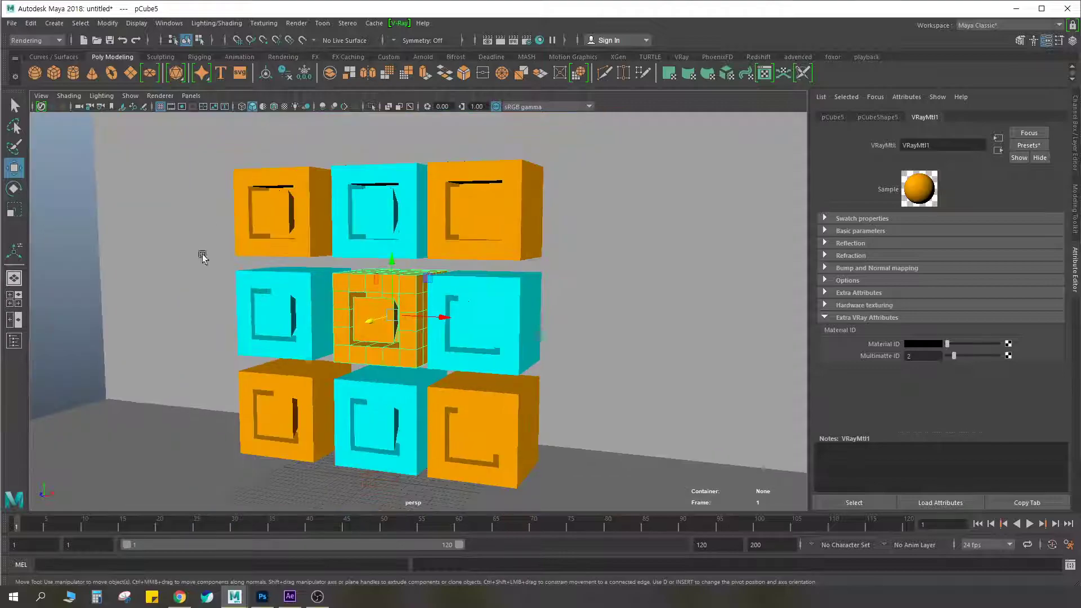
{"action": "scroll", "coordinate": [453, 295], "scroll_direction": "up", "scroll_amount": 1}
{"action": "middle_click_drag", "start_coordinate": [453, 300], "coordinate": [438, 274], "text": "alt"}
{"action": "left_click_drag", "start_coordinate": [438, 273], "coordinate": [431, 273], "text": "alt"}
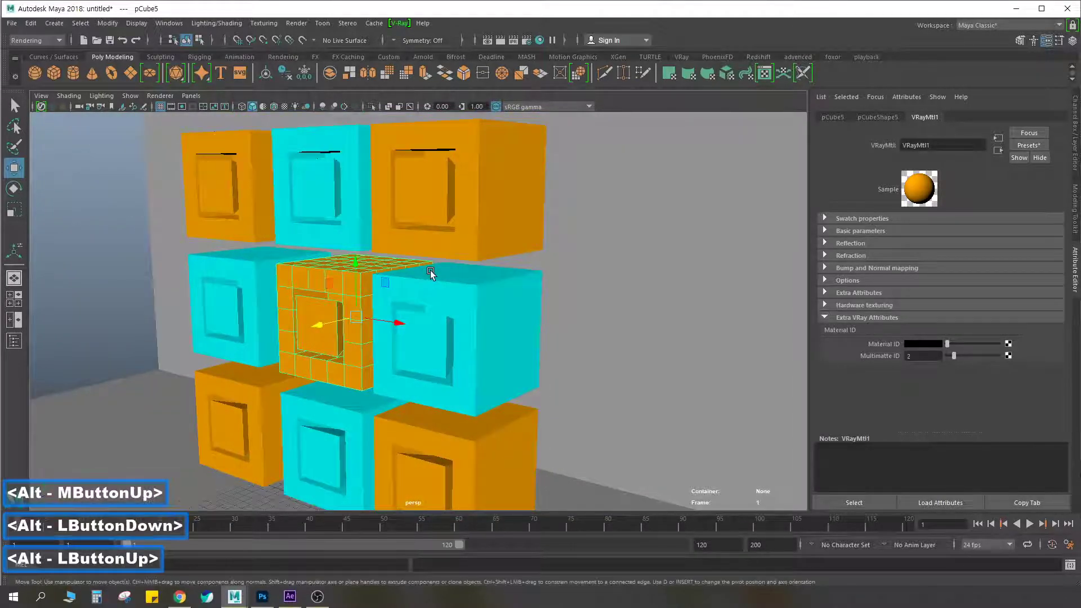
{"action": "left_click", "coordinate": [249, 307]}
{"action": "left_click", "coordinate": [339, 275]}
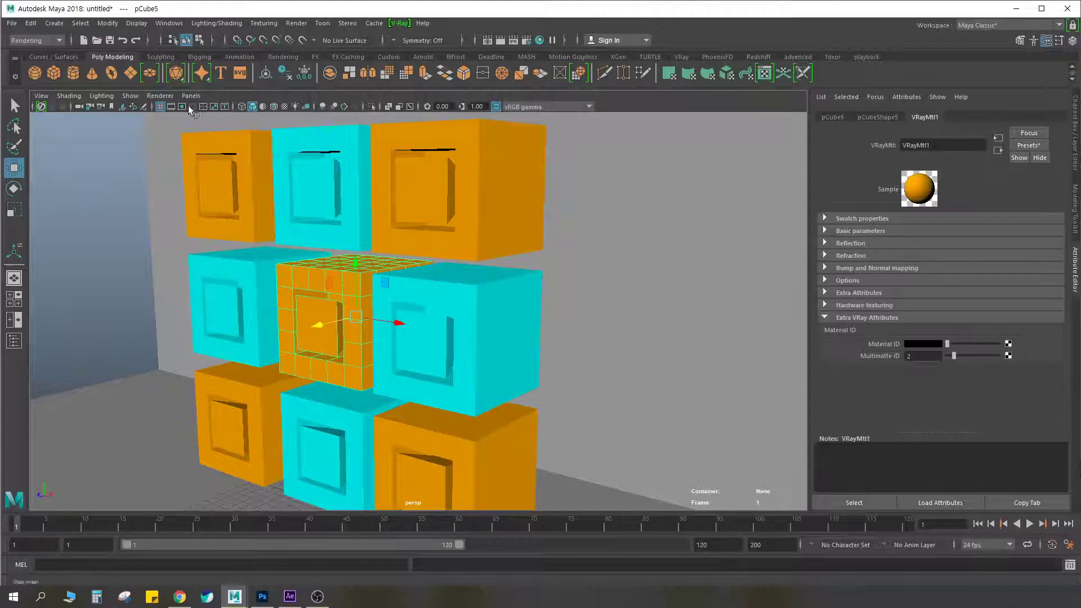
Create a polygon cylinder and set its Rotate X to 90
{"action": "left_click", "coordinate": [73, 73]}
{"action": "scroll", "coordinate": [392, 329], "scroll_direction": "down", "scroll_amount": 6}
{"action": "left_click_drag", "start_coordinate": [377, 370], "coordinate": [330, 350]}
{"action": "key", "text": "e"}
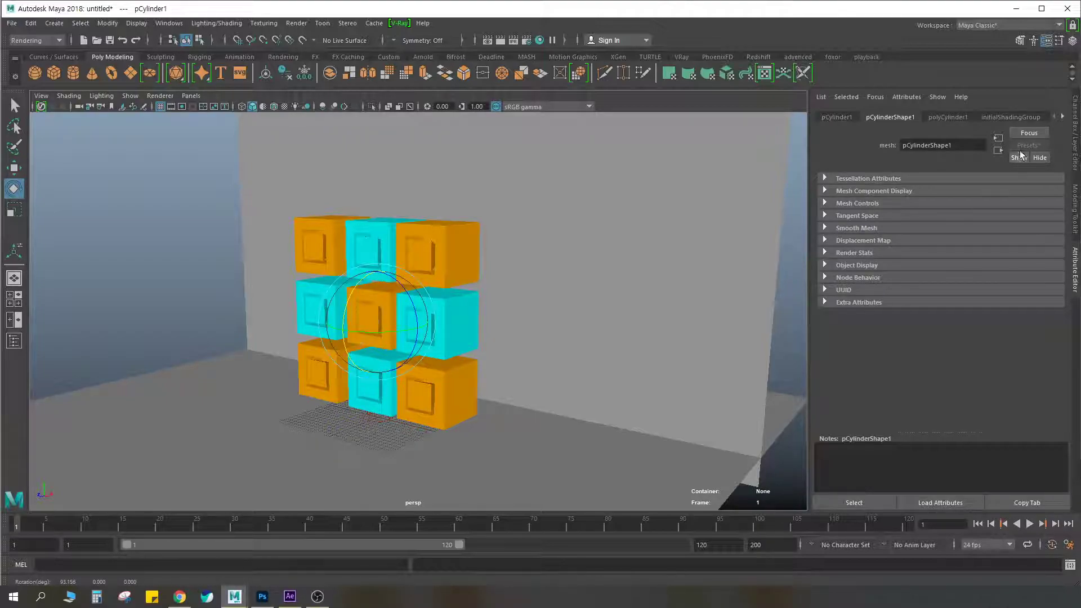
{"action": "key", "text": "ctrl+a"}
{"action": "double_click", "coordinate": [1050, 154]}
{"action": "type", "text": "90"}
{"action": "key", "text": "Return"}
Scale the cylinder to about 2.6 in X and Z and 10.3 in Y, and move it in front of the grid's centre cube
{"action": "key", "text": "r"}
{"action": "left_click_drag", "start_coordinate": [365, 330], "coordinate": [193, 375]}
{"action": "mouse_move", "coordinate": [420, 324]}
{"action": "left_mouse_down"}
{"action": "mouse_move", "coordinate": [454, 305]}
{"action": "mouse_move", "coordinate": [542, 302]}
{"action": "mouse_move", "coordinate": [483, 339]}
{"action": "mouse_move", "coordinate": [408, 341]}
{"action": "left_mouse_up"}
{"action": "key", "text": "w"}
{"action": "left_click_drag", "start_coordinate": [289, 327], "coordinate": [437, 321]}
{"action": "key", "text": "r"}
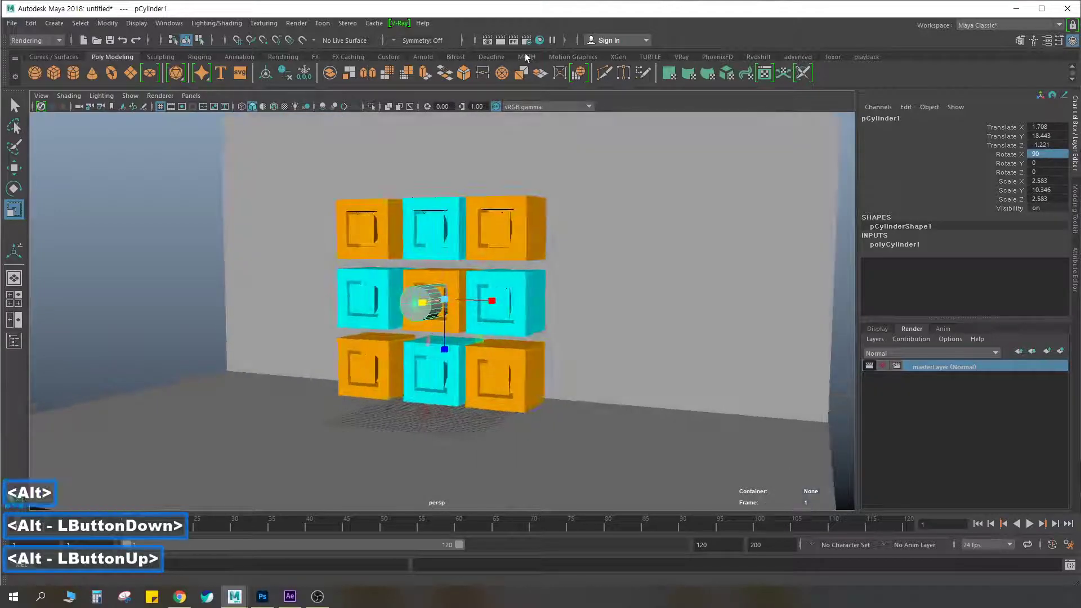
Assign the cyan VRayMtl2 material to the cylinder from the Hypershade
{"action": "left_click", "coordinate": [539, 40]}
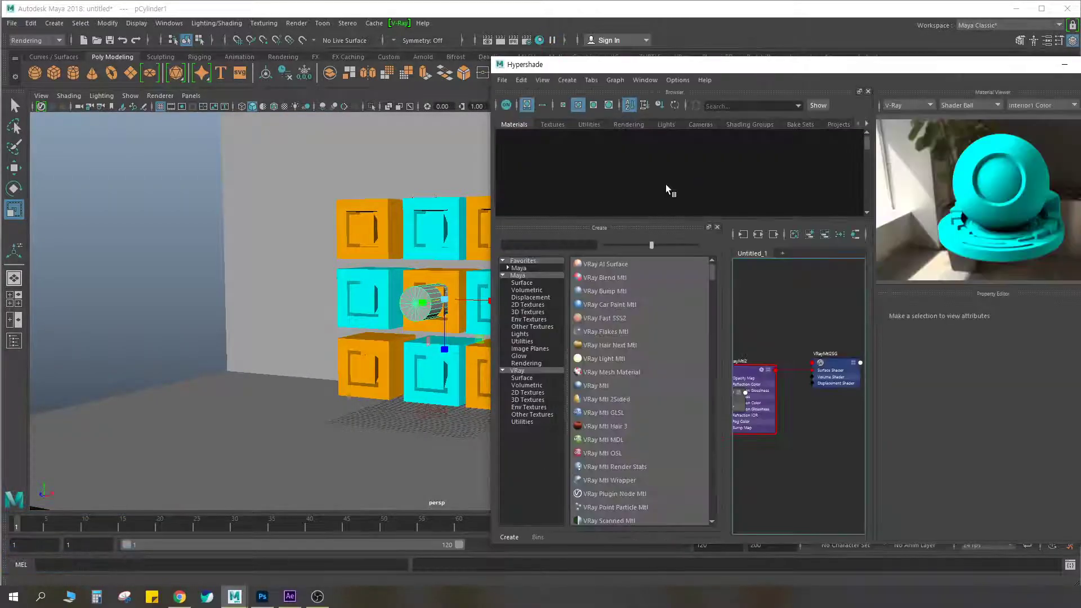
{"action": "right_click_drag", "start_coordinate": [556, 153], "coordinate": [552, 127]}
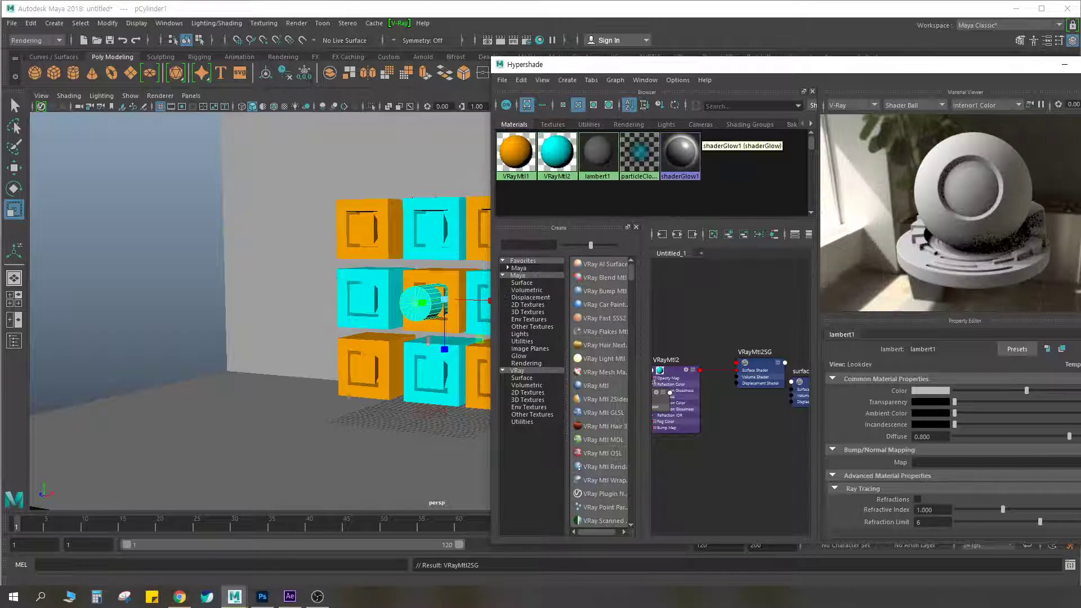
{"action": "left_click", "coordinate": [1064, 64]}
{"action": "scroll", "coordinate": [523, 335], "scroll_direction": "up", "scroll_amount": 5}
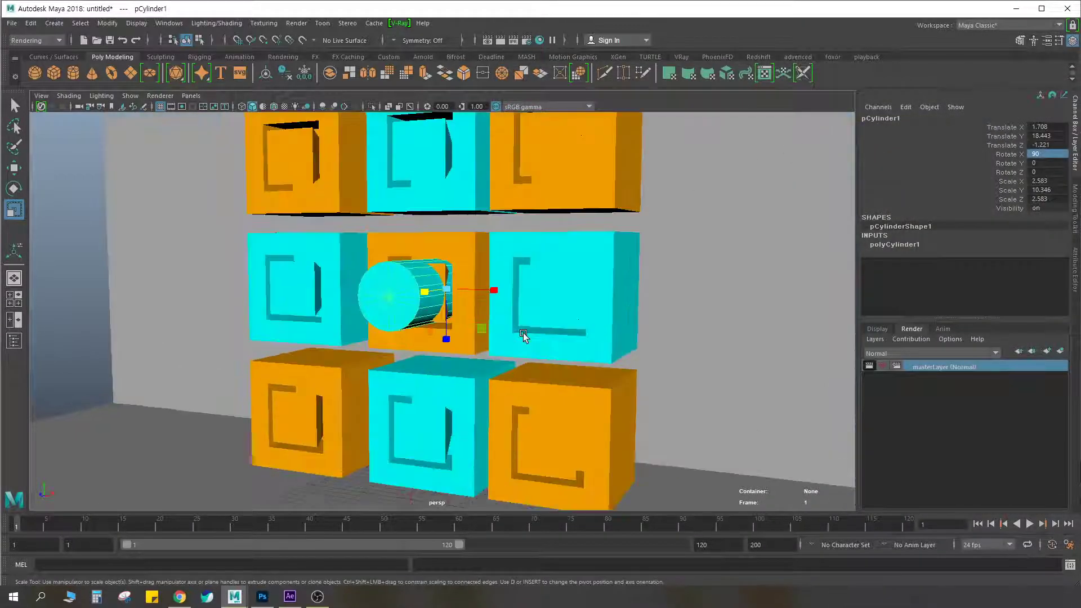
Rescale the cylinder to about 4.1 in X and Z and 8.05 in Y, positioning it over the centre cube at Translate X about 2.45
{"action": "key", "text": "w"}
{"action": "key", "text": "r"}
{"action": "left_click_drag", "start_coordinate": [446, 289], "coordinate": [387, 292]}
{"action": "key", "text": "w"}
{"action": "key", "text": "r"}
{"action": "key", "text": "w"}
{"action": "scroll", "coordinate": [598, 355], "scroll_direction": "down", "scroll_amount": 4}
{"action": "left_click_drag", "start_coordinate": [598, 355], "coordinate": [550, 338], "text": "alt"}
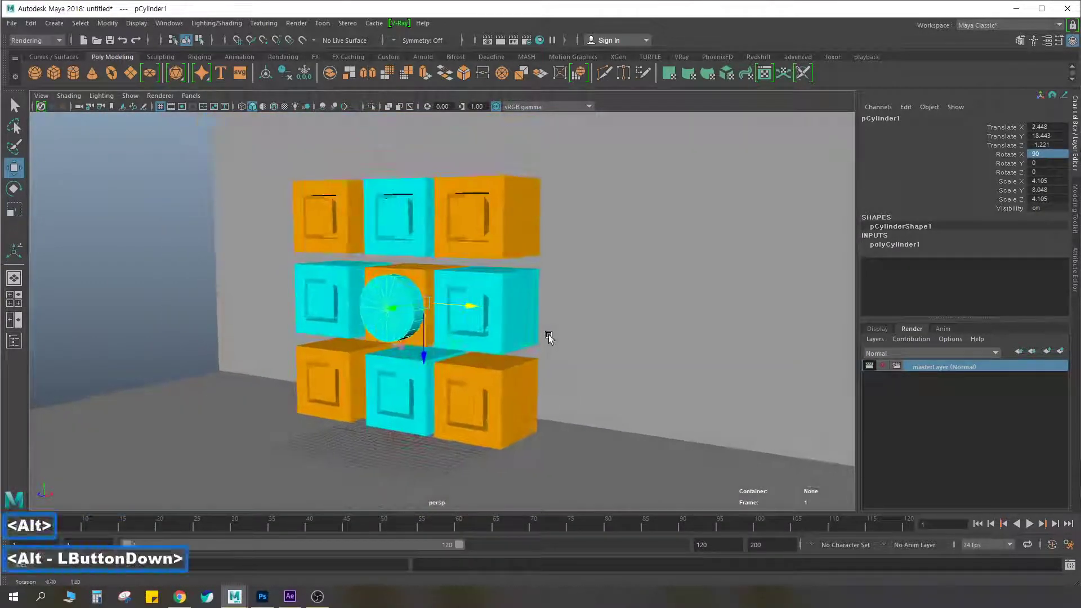
Render the multimatteID channel with the cylinder in front of the cubes, and stop the render
{"action": "left_click", "coordinate": [550, 338]}
{"action": "left_click", "coordinate": [468, 292]}
{"action": "scroll", "coordinate": [439, 296], "scroll_direction": "up", "scroll_amount": 2}
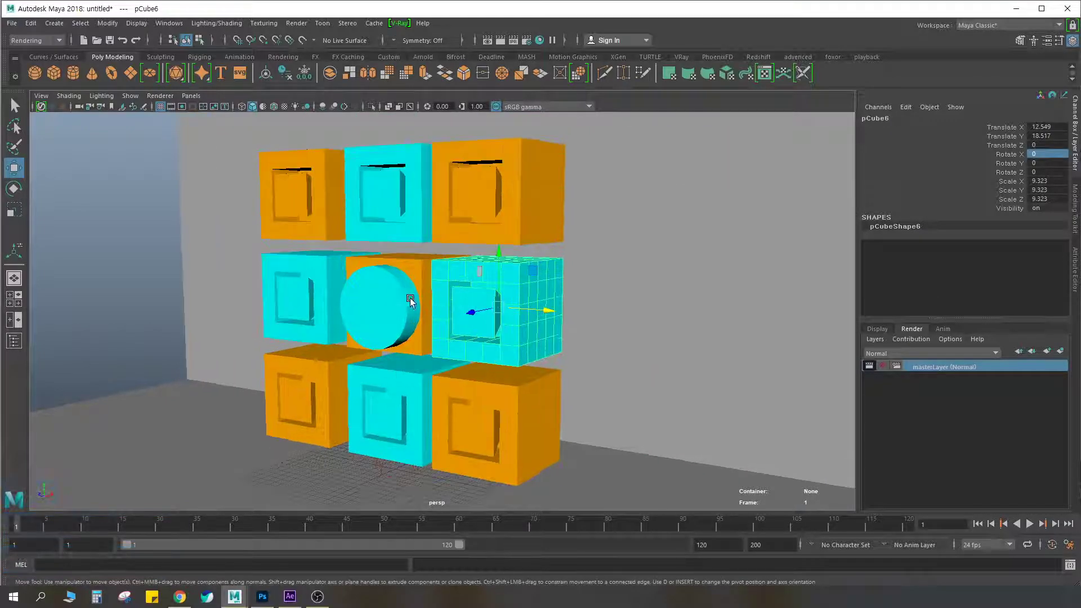
{"action": "left_click", "coordinate": [501, 40]}
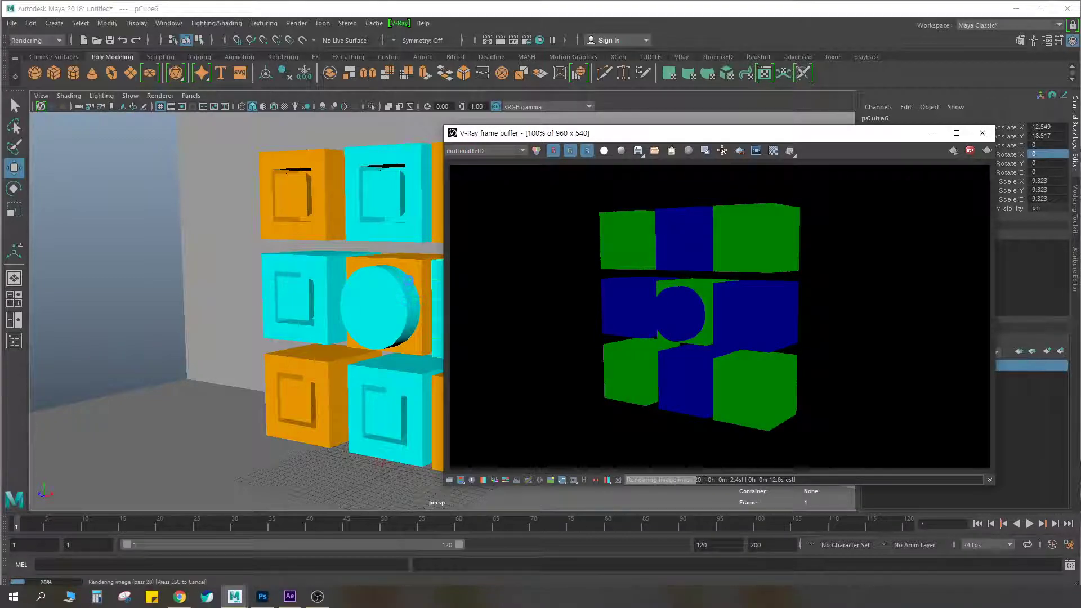
{"action": "key", "text": "Escape"}
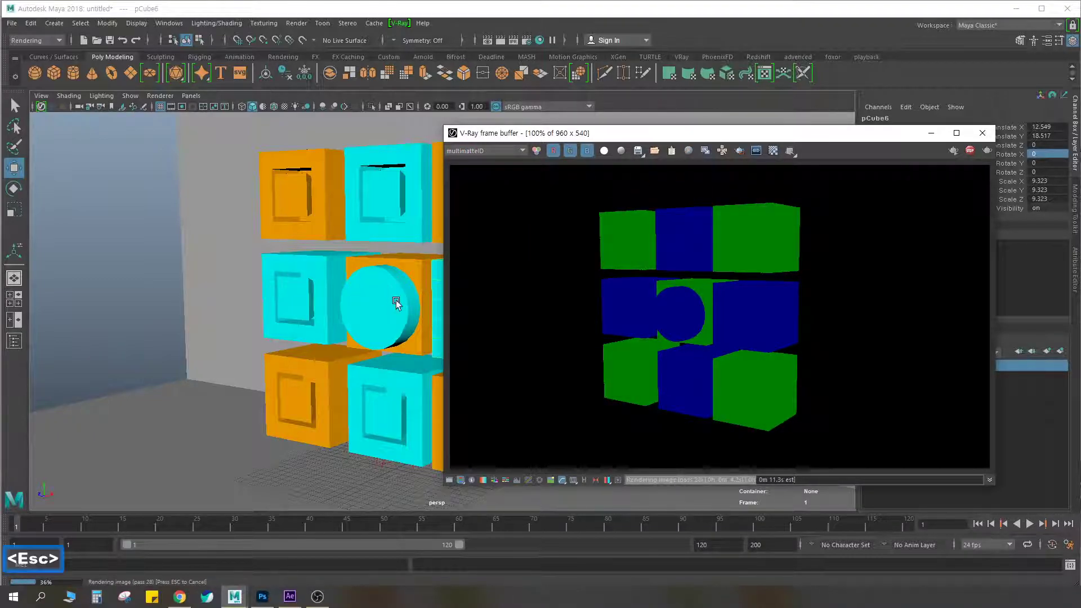
Compare the cylinder with the neighbouring cyan cube in the viewport and the matte render, and close the frame buffer
{"action": "left_click", "coordinate": [376, 302]}
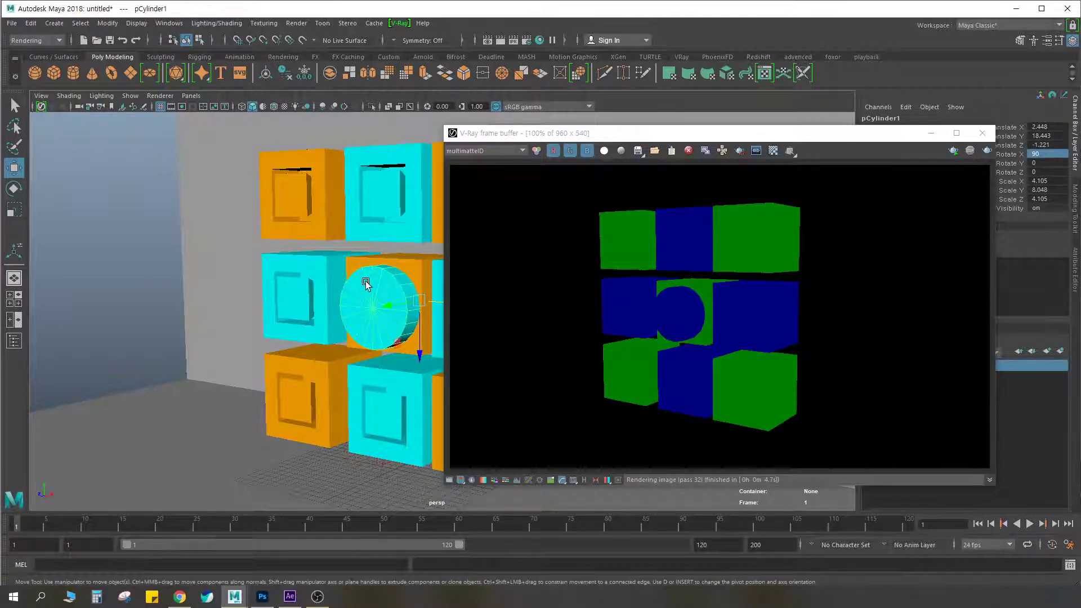
{"action": "left_click", "coordinate": [295, 286]}
{"action": "left_click", "coordinate": [400, 294]}
{"action": "left_click", "coordinate": [317, 292]}
{"action": "left_click", "coordinate": [400, 296]}
{"action": "left_click", "coordinate": [306, 291]}
{"action": "left_click", "coordinate": [366, 305]}
{"action": "left_click", "coordinate": [331, 299]}
{"action": "left_click", "coordinate": [372, 306]}
{"action": "left_click", "coordinate": [330, 309]}
{"action": "left_click", "coordinate": [389, 296]}
{"action": "left_click", "coordinate": [304, 292]}
{"action": "left_click", "coordinate": [379, 292]}
{"action": "left_click", "coordinate": [315, 289]}
{"action": "left_click", "coordinate": [386, 296]}
{"action": "left_click", "coordinate": [310, 294]}
{"action": "left_click", "coordinate": [365, 298]}
{"action": "left_click", "coordinate": [982, 133]}
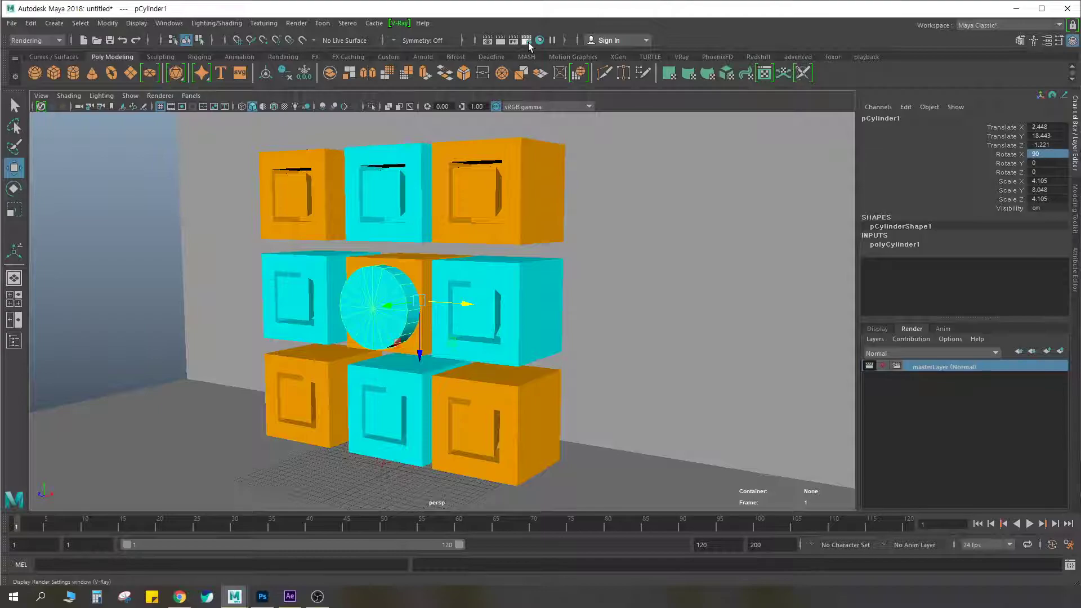
Select the cylinder and check the Material ID and Multimatte ID settings of its VRayMtl2 material
{"action": "left_click", "coordinate": [617, 276]}
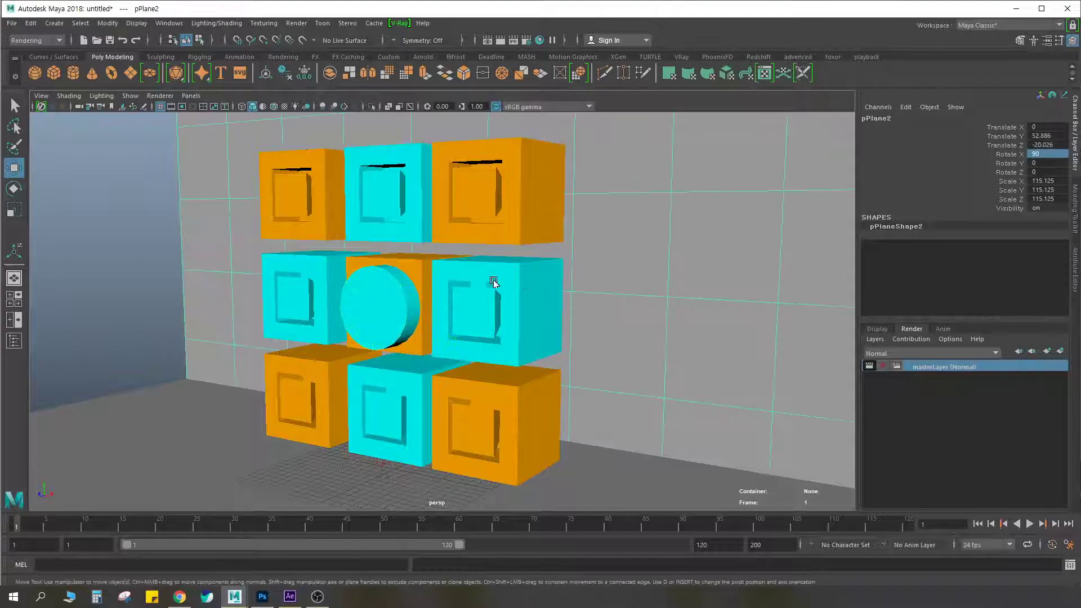
{"action": "left_click", "coordinate": [387, 294]}
{"action": "key", "text": "ctrl+a"}
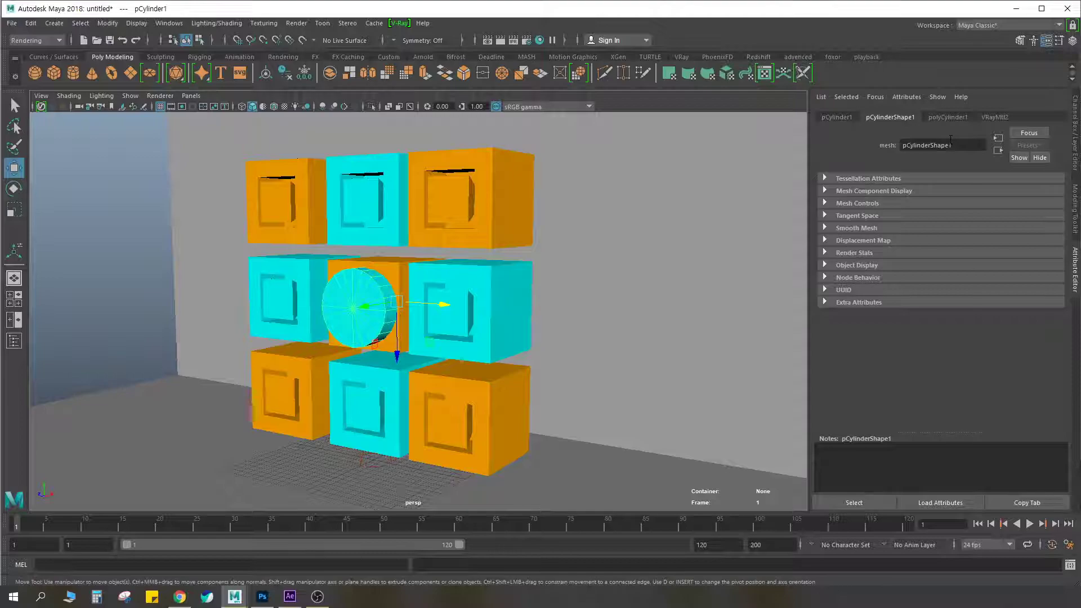
{"action": "left_click", "coordinate": [992, 119]}
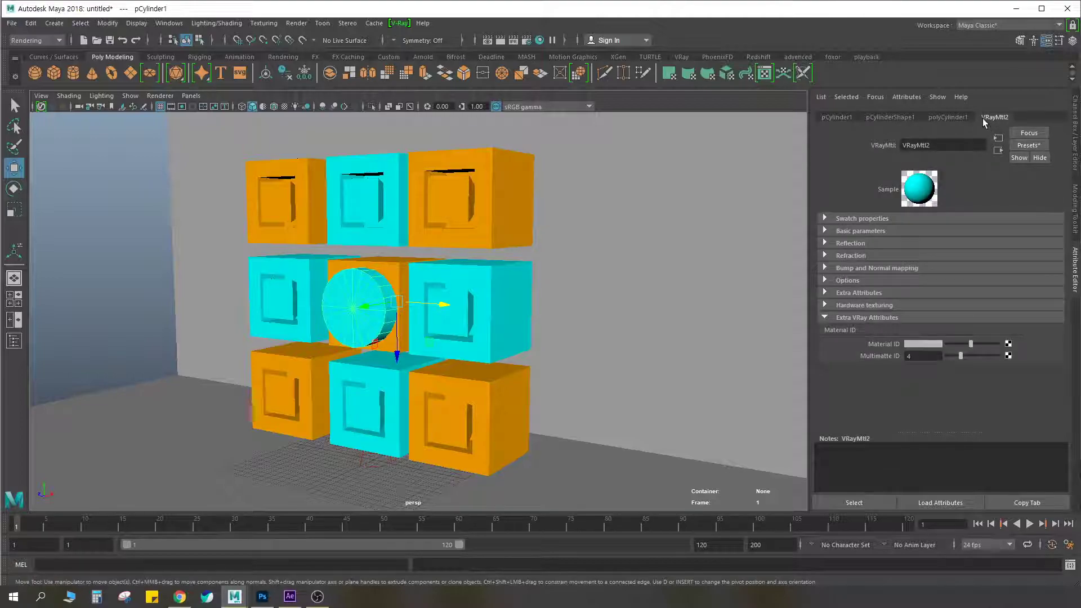
{"action": "key", "text": "ctrl+F2"}
{"action": "left_click_drag", "start_coordinate": [1008, 105], "coordinate": [1012, 110]}
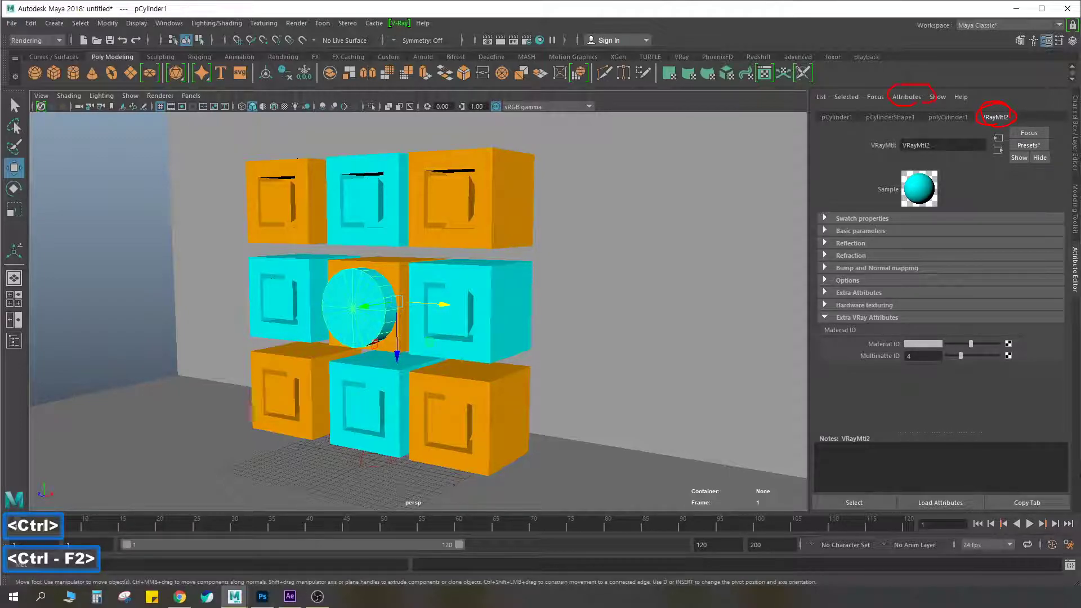
{"action": "key", "text": "Escape"}
Compare the V-Ray attributes available on the cylinder's shape node with those available on VRayMtl2
{"action": "left_click", "coordinate": [890, 116]}
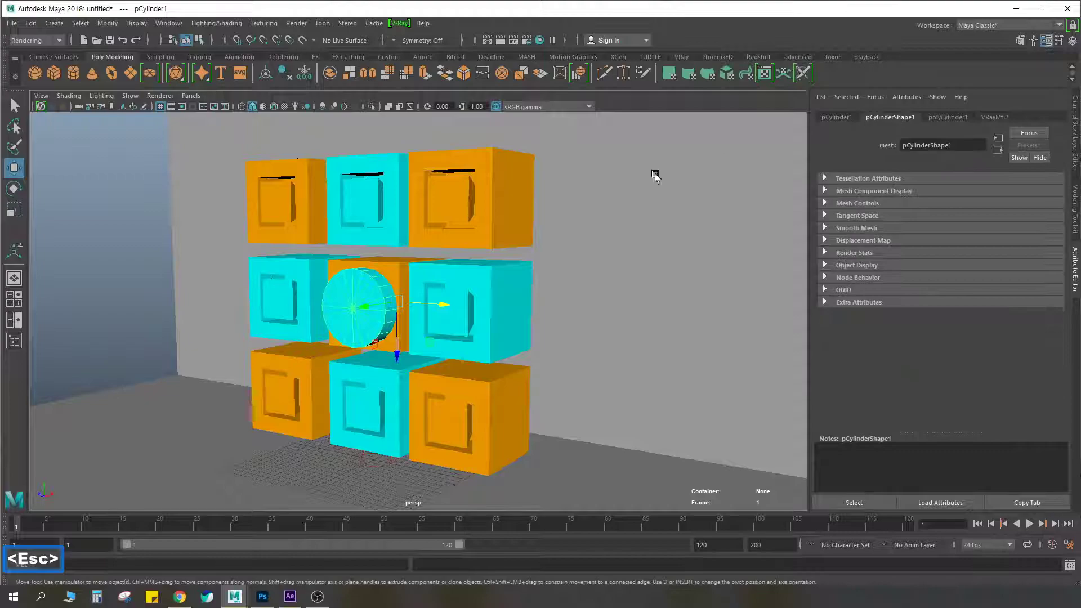
{"action": "left_click", "coordinate": [358, 310]}
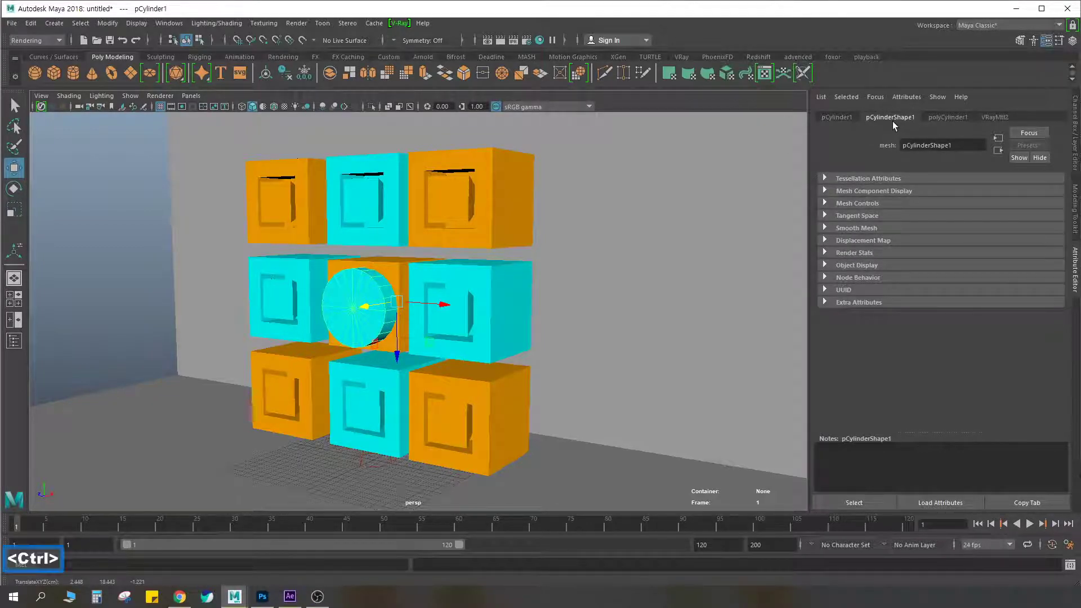
{"action": "key", "text": "ctrl+F2"}
{"action": "left_click", "coordinate": [907, 96]}
{"action": "mouse_move", "coordinate": [934, 144]}
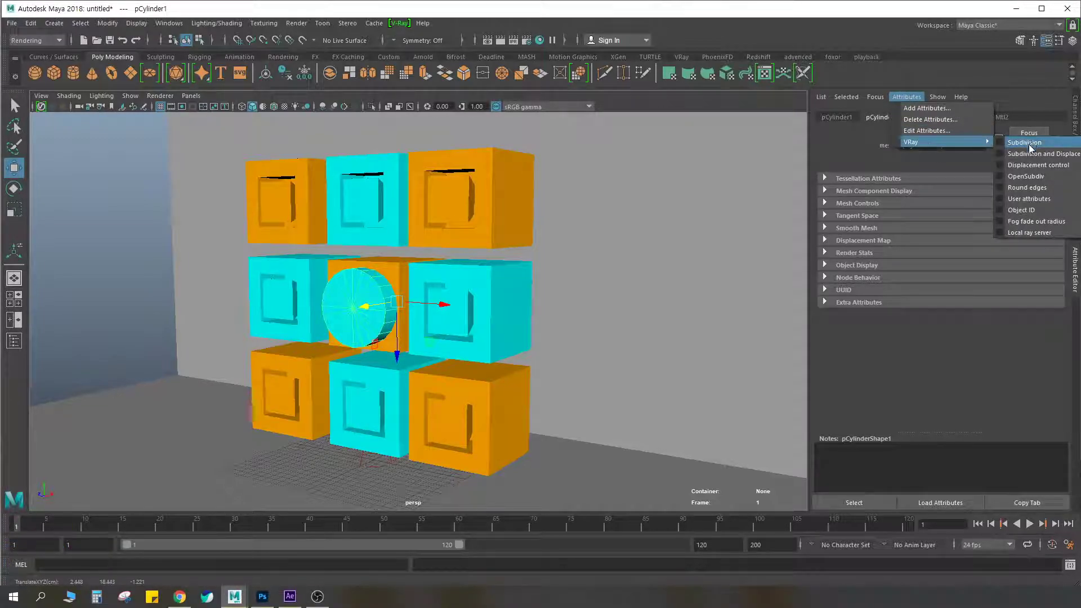
{"action": "left_click", "coordinate": [1001, 209]}
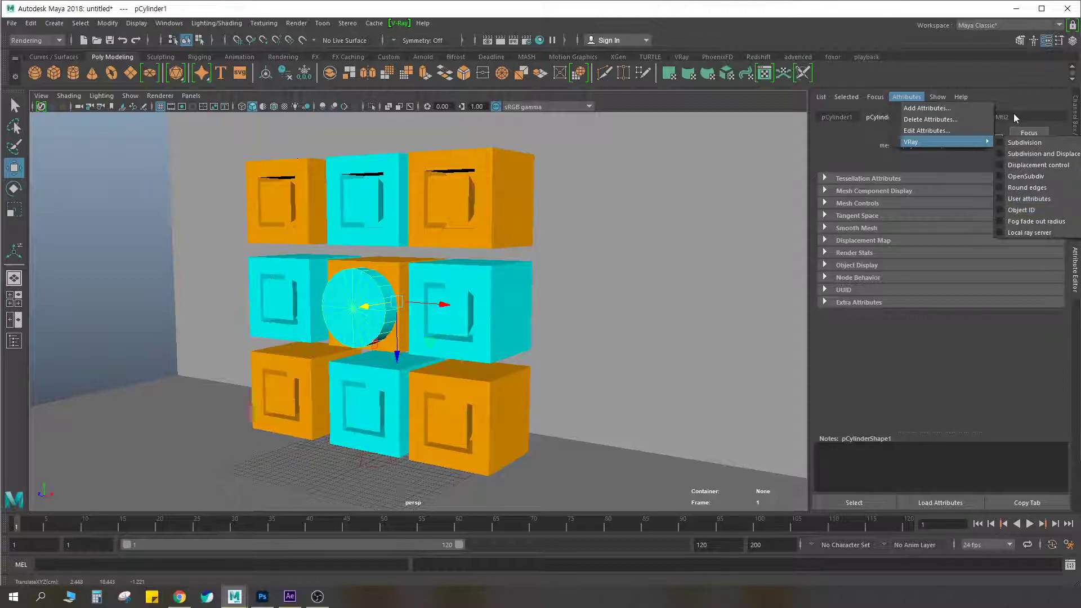
{"action": "left_click", "coordinate": [1000, 117]}
{"action": "left_click", "coordinate": [907, 97]}
{"action": "mouse_move", "coordinate": [944, 141]}
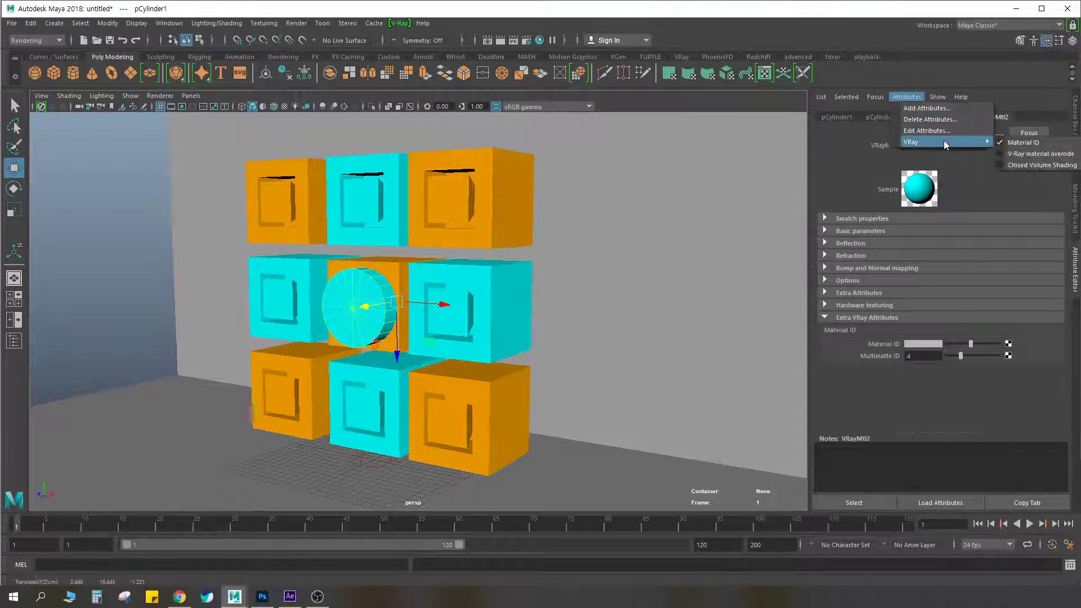
{"action": "left_click", "coordinate": [842, 131]}
Add the V-Ray Object ID attribute to pCylinderShape1 and set its Object ID to 1
{"action": "left_click", "coordinate": [883, 117]}
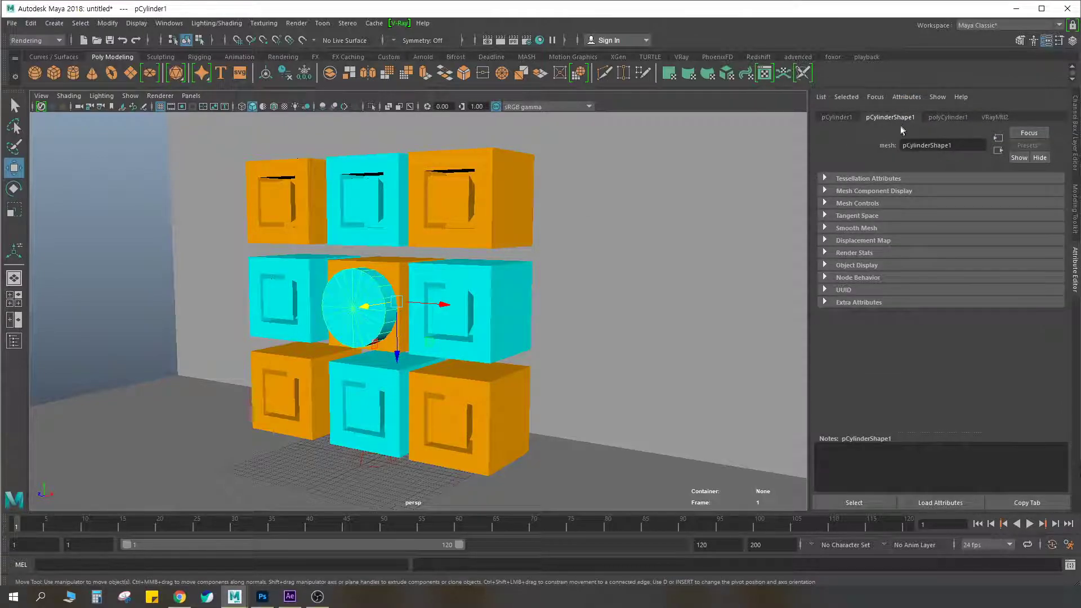
{"action": "left_click", "coordinate": [907, 97]}
{"action": "mouse_move", "coordinate": [934, 141]}
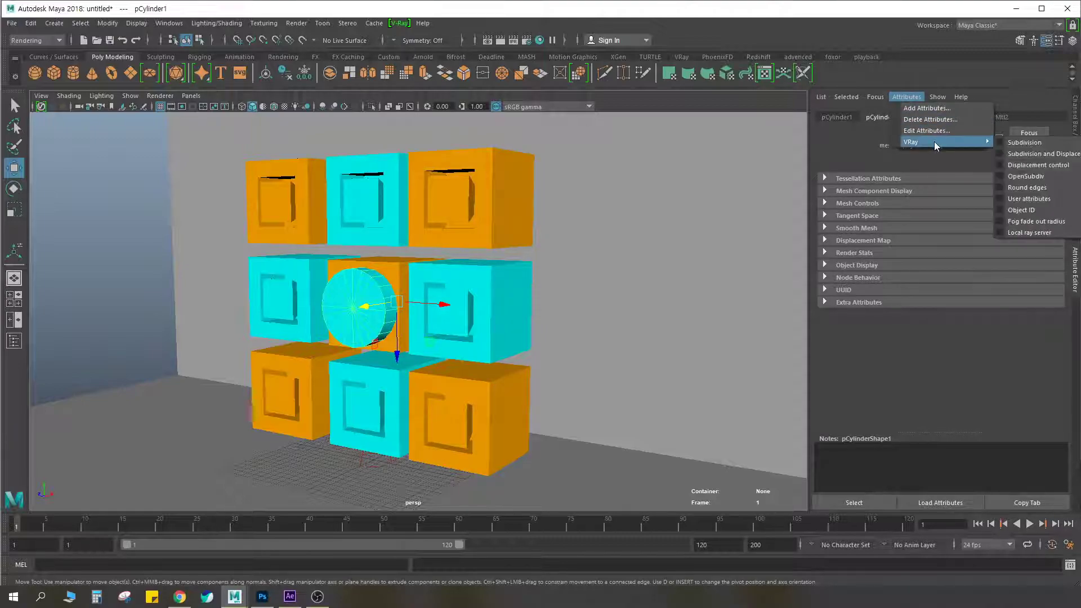
{"action": "left_click", "coordinate": [1001, 212]}
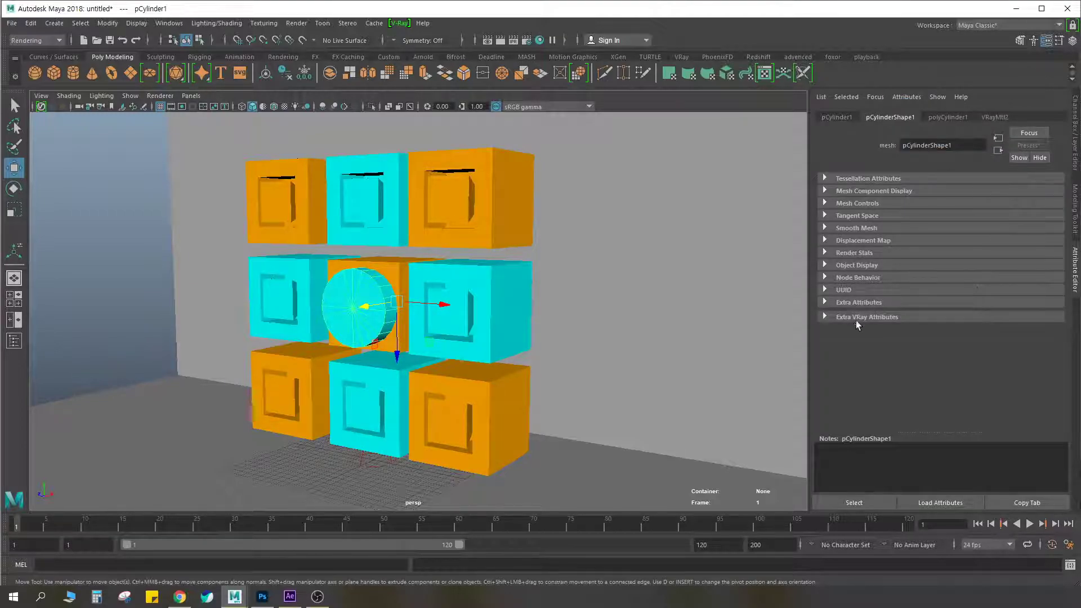
{"action": "left_click", "coordinate": [826, 317]}
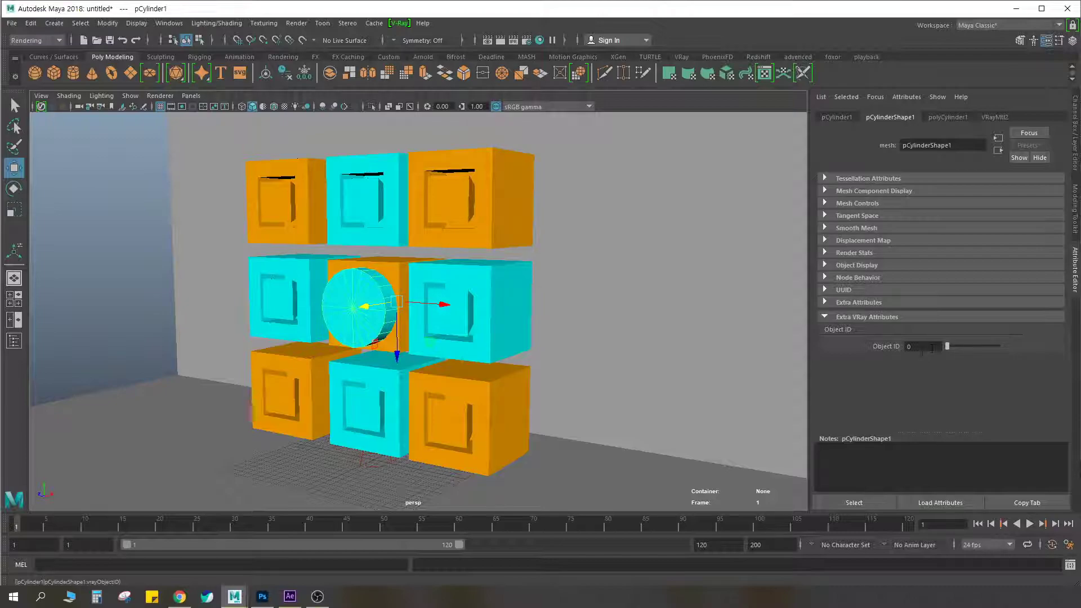
{"action": "left_click_drag", "start_coordinate": [946, 348], "coordinate": [952, 349]}
{"action": "left_click_drag", "start_coordinate": [955, 344], "coordinate": [950, 346]}
Add the Object ID render element in the render settings and select it among the added elements
{"action": "left_click", "coordinate": [527, 40]}
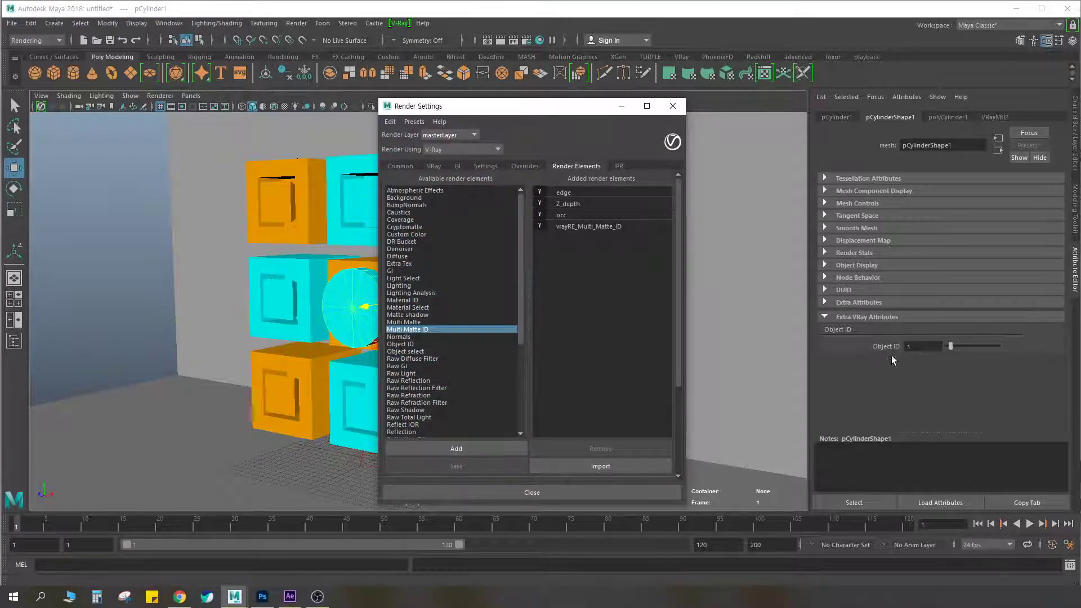
{"action": "key", "text": "ctrl+F2"}
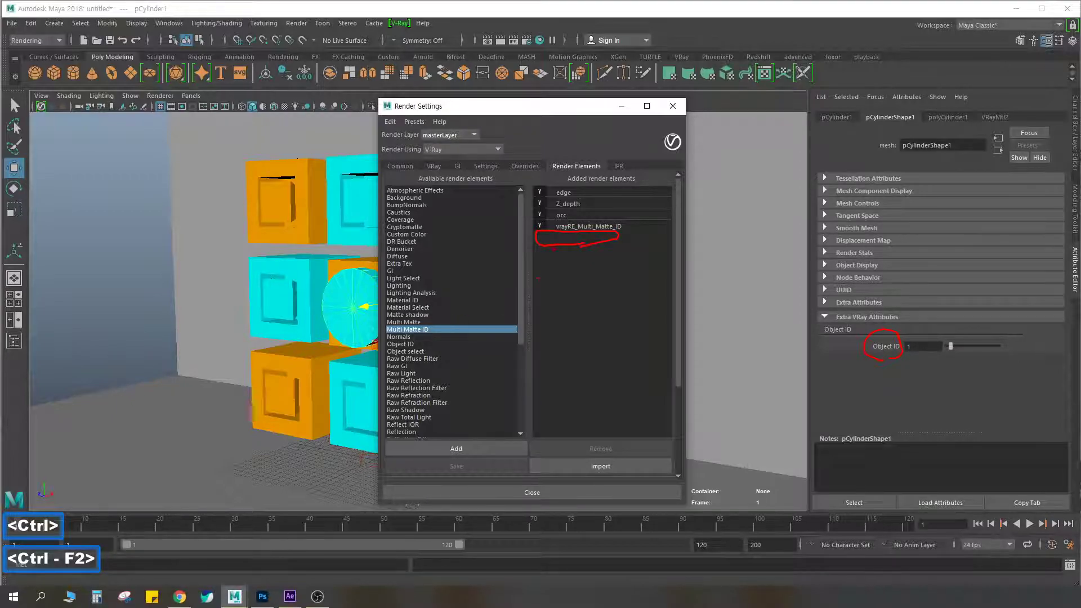
{"action": "key", "text": "Escape"}
{"action": "left_click", "coordinate": [403, 344]}
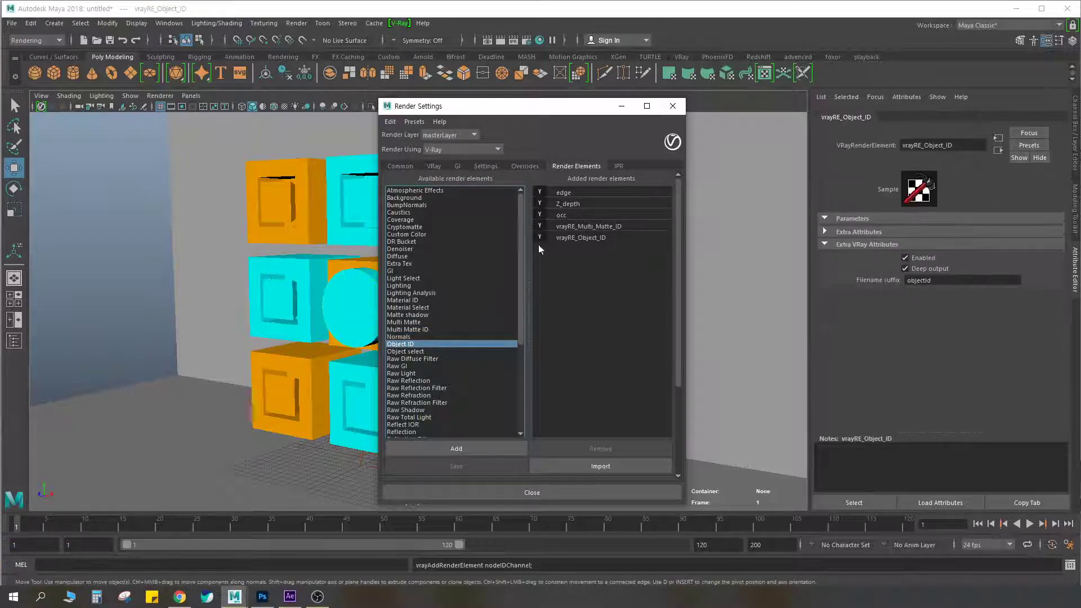
{"action": "left_click", "coordinate": [583, 239]}
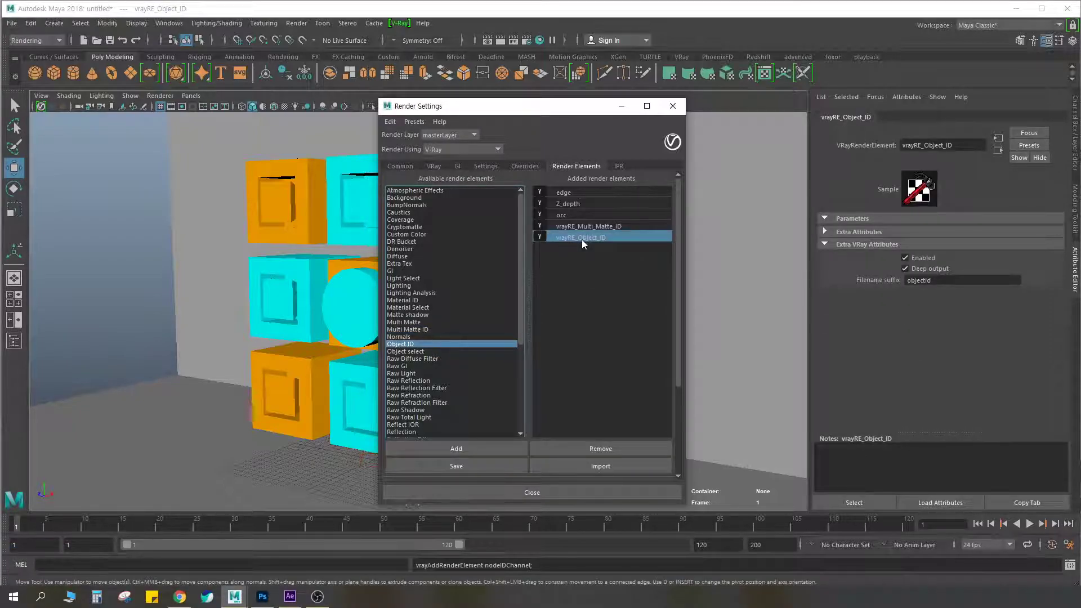
Rename the added Object ID render element to Object_ID and close the render settings
{"action": "double_click", "coordinate": [583, 239]}
{"action": "left_click_drag", "start_coordinate": [580, 238], "coordinate": [557, 238]}
{"action": "key", "text": "Delete"}
{"action": "key", "text": "Return"}
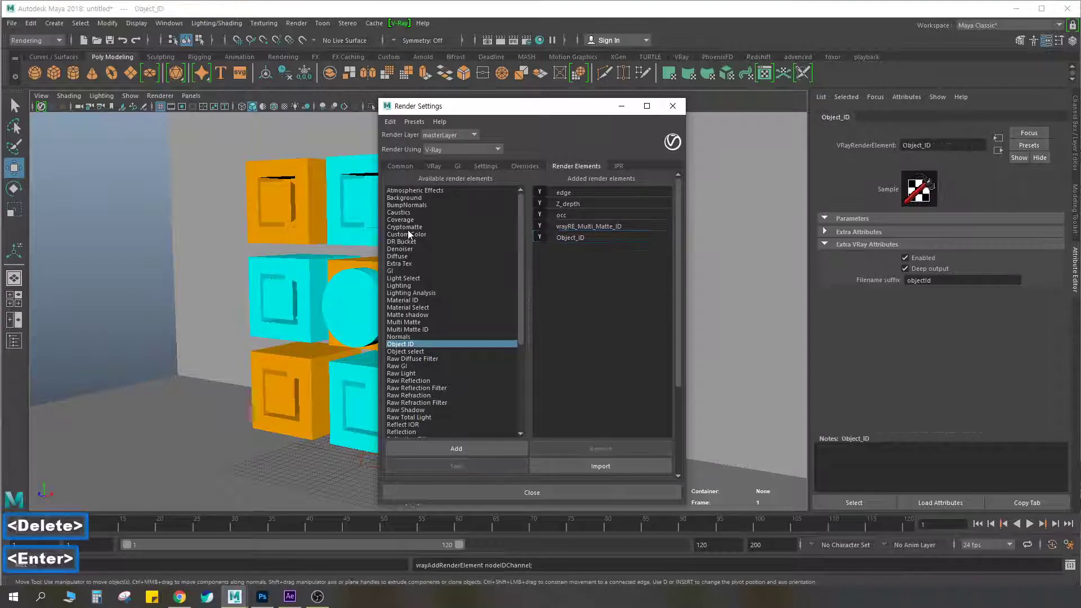
{"action": "left_click", "coordinate": [672, 104]}
Render the current frame, stop it early, and display the objectId channel in the frame buffer
{"action": "left_click", "coordinate": [501, 41]}
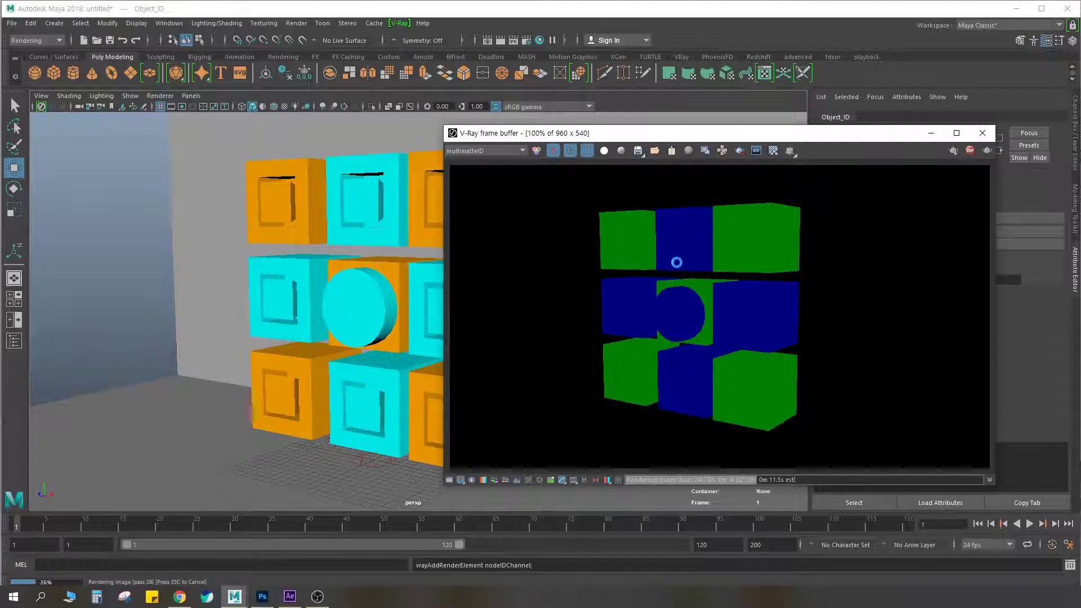
{"action": "key", "text": "Escape"}
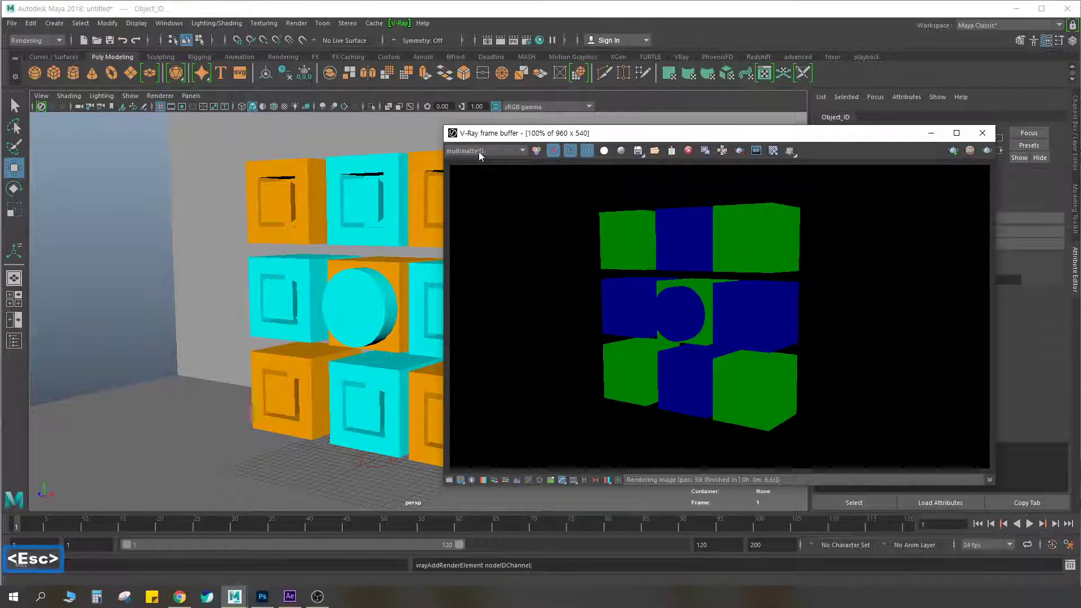
{"action": "left_click", "coordinate": [488, 151]}
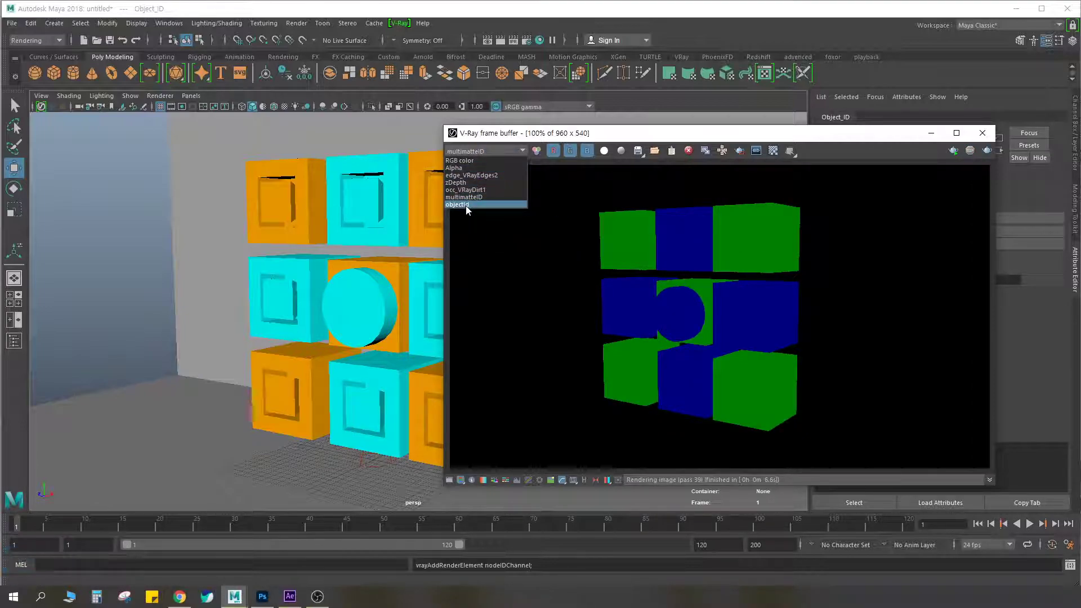
{"action": "left_click", "coordinate": [457, 205]}
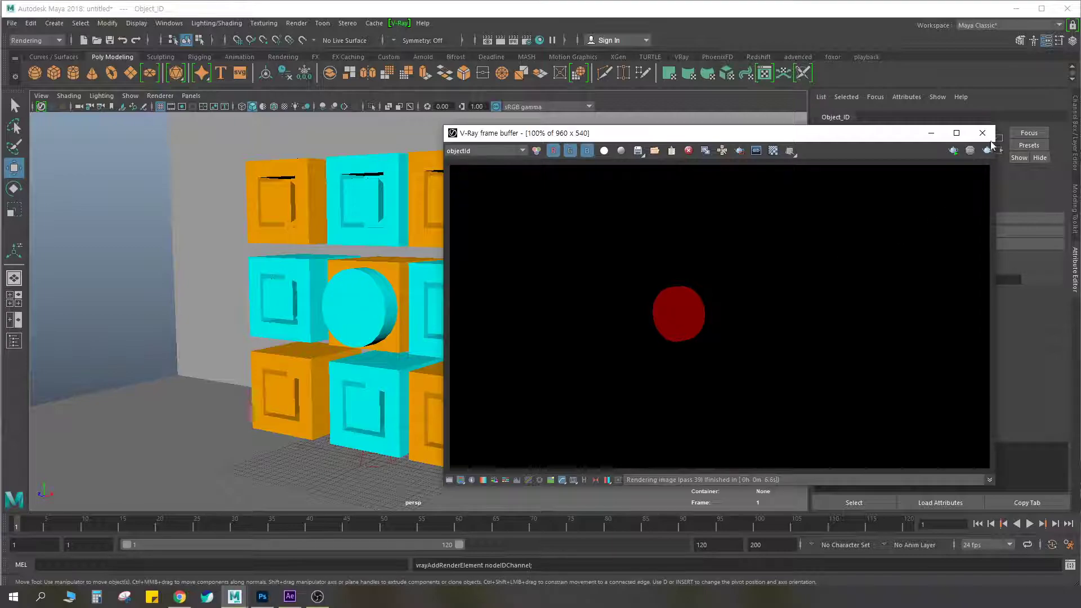
Compare the ambient occlusion, edge, alpha and RGB color channels of the render in the frame buffer
{"action": "left_click", "coordinate": [511, 151]}
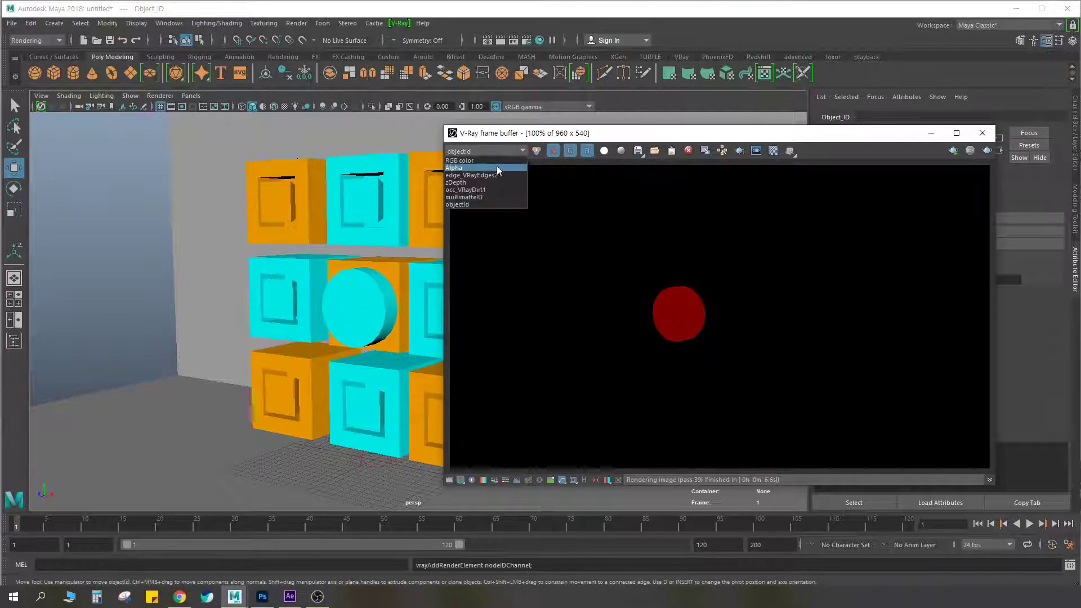
{"action": "left_click", "coordinate": [467, 190]}
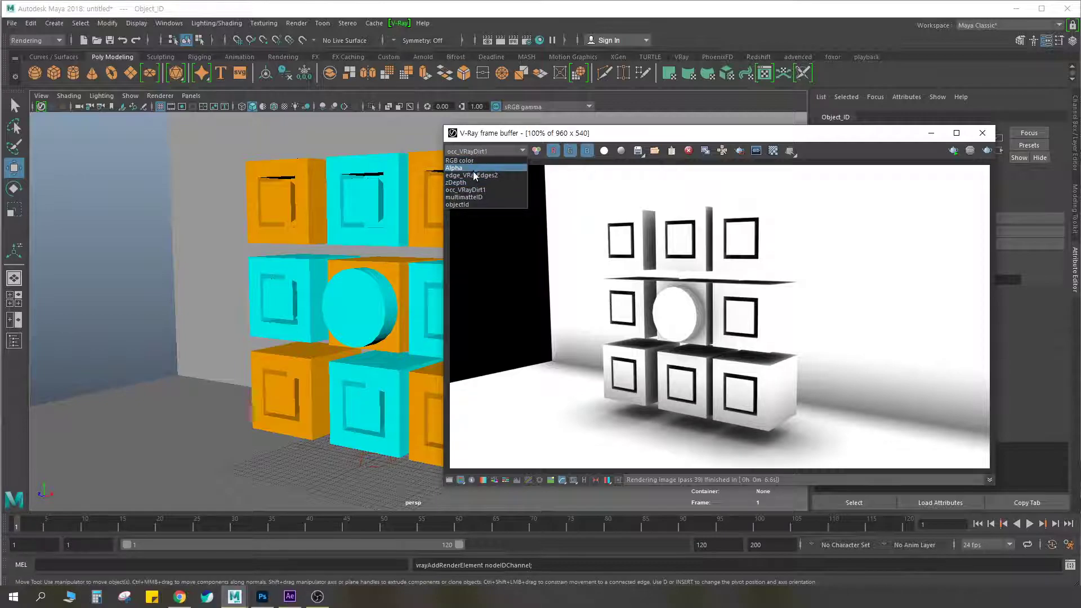
{"action": "left_click", "coordinate": [472, 175]}
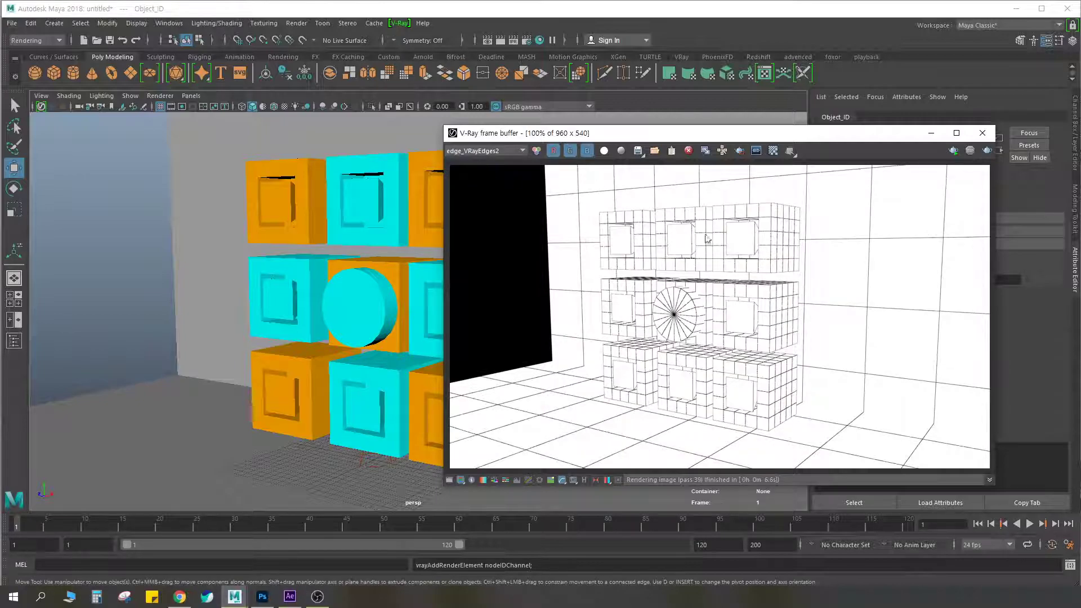
{"action": "left_click", "coordinate": [484, 151]}
{"action": "left_click", "coordinate": [466, 190]}
{"action": "left_click", "coordinate": [478, 151]}
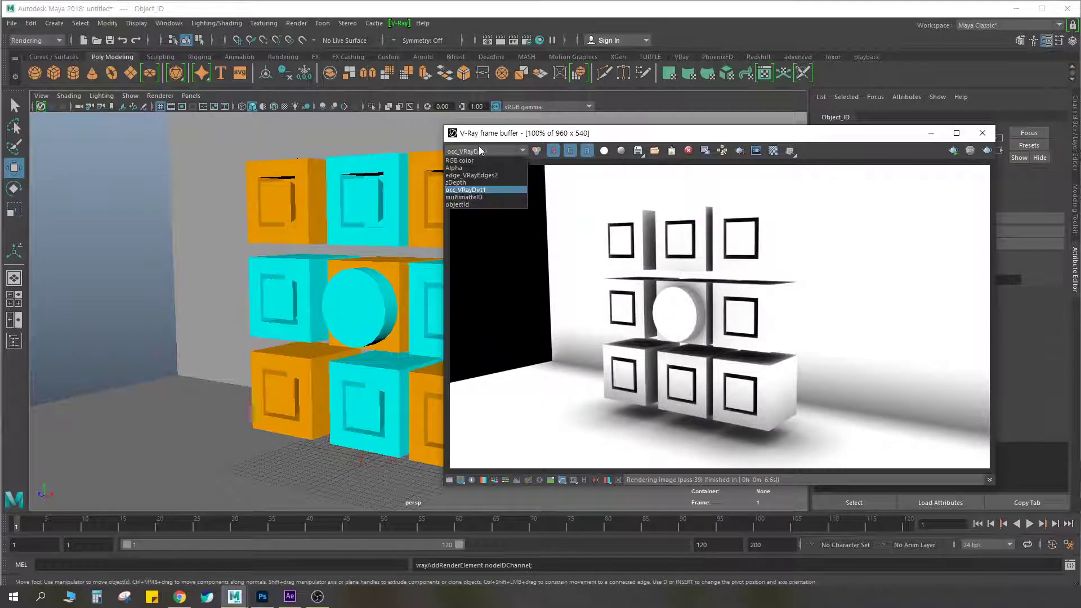
{"action": "left_click", "coordinate": [473, 168]}
{"action": "left_click", "coordinate": [474, 151]}
{"action": "left_click", "coordinate": [467, 161]}
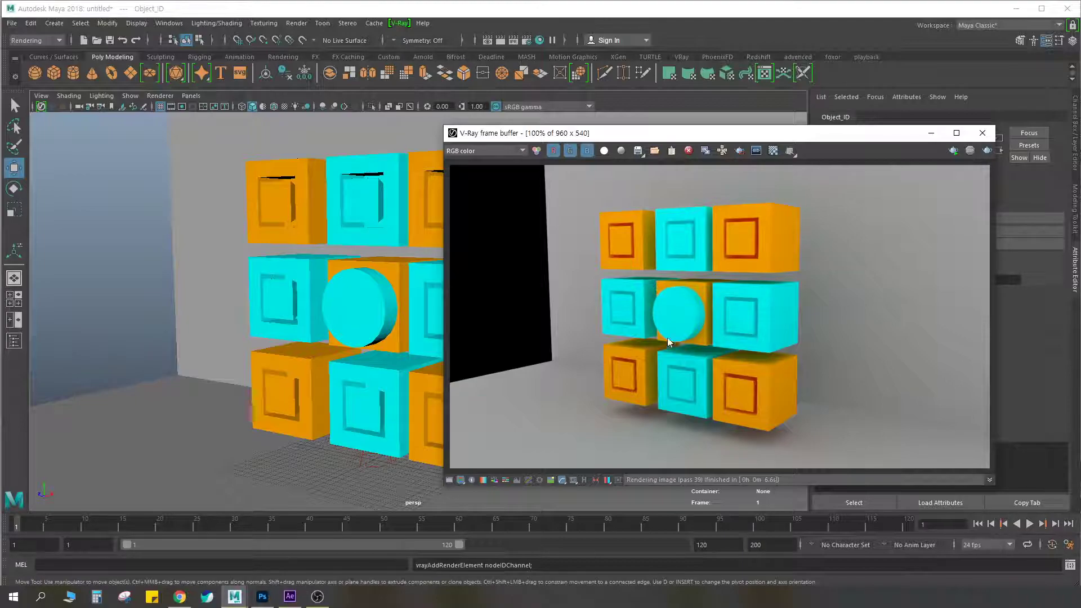
Examine the zDepth channel of the render and close the frame buffer
{"action": "left_click", "coordinate": [490, 154]}
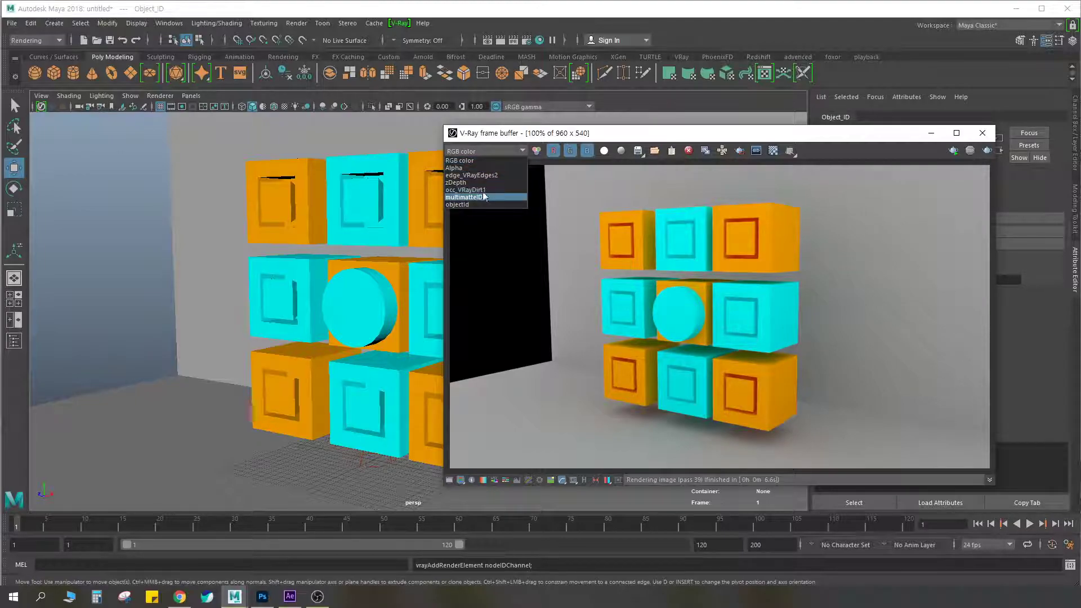
{"action": "left_click", "coordinate": [475, 181]}
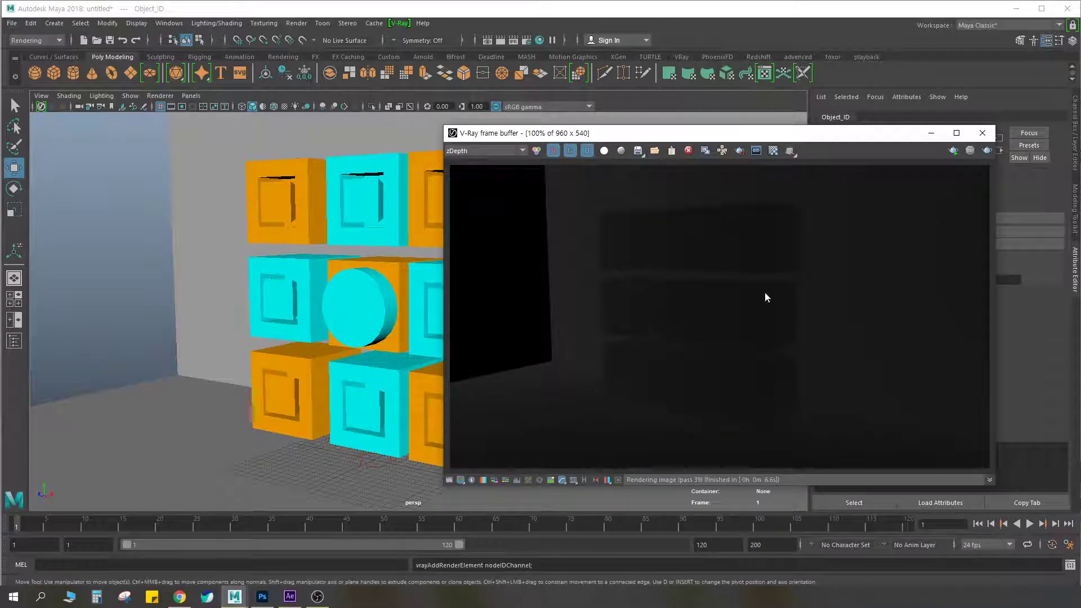
{"action": "left_click", "coordinate": [484, 151]}
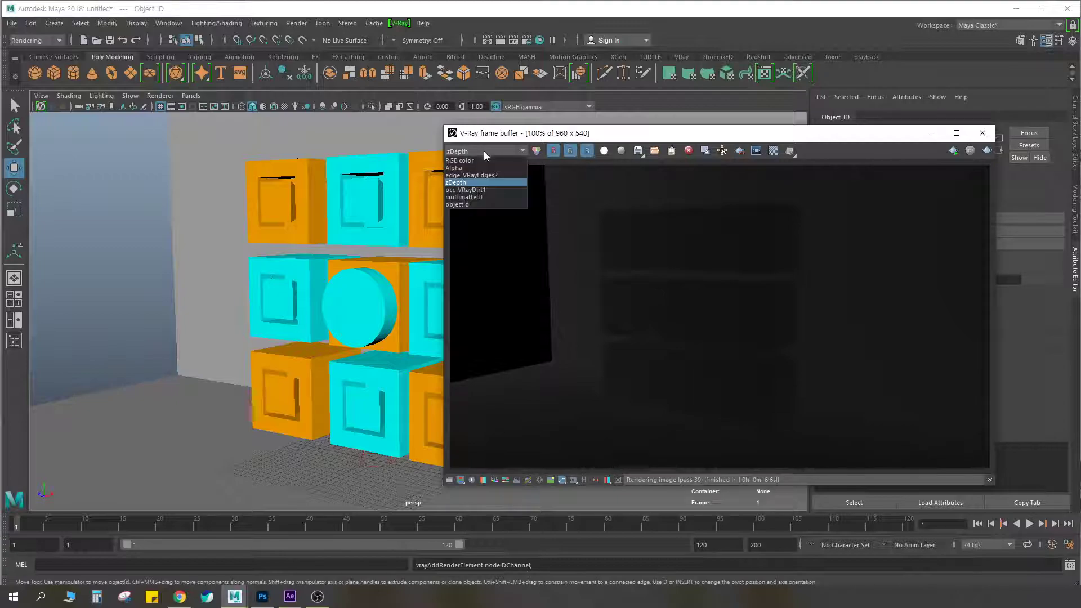
{"action": "left_click", "coordinate": [526, 152]}
{"action": "left_click_drag", "start_coordinate": [563, 133], "coordinate": [506, 127]}
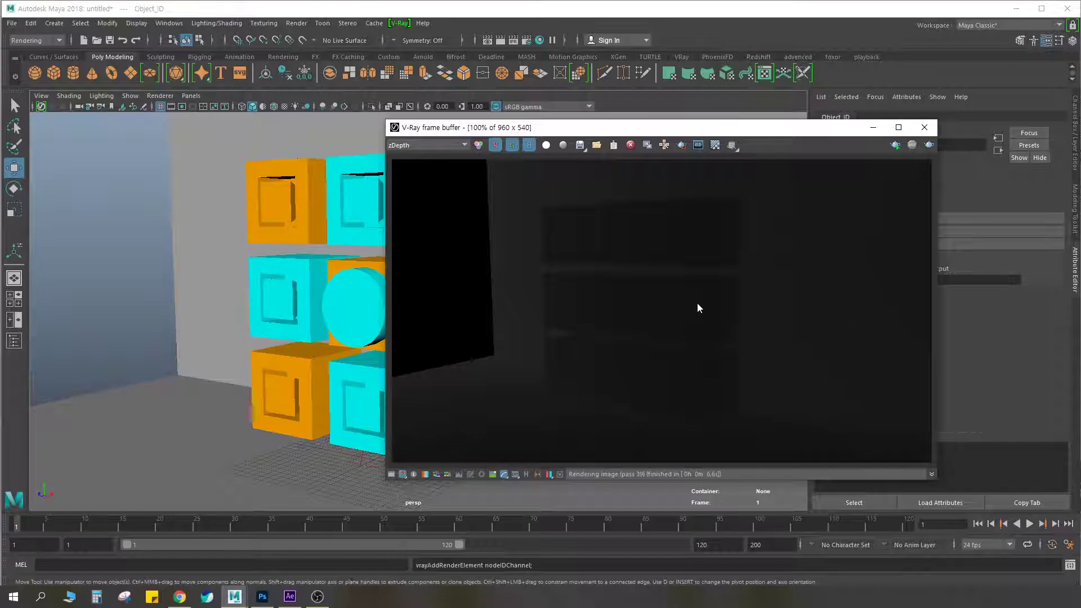
{"action": "key", "text": "Escape"}
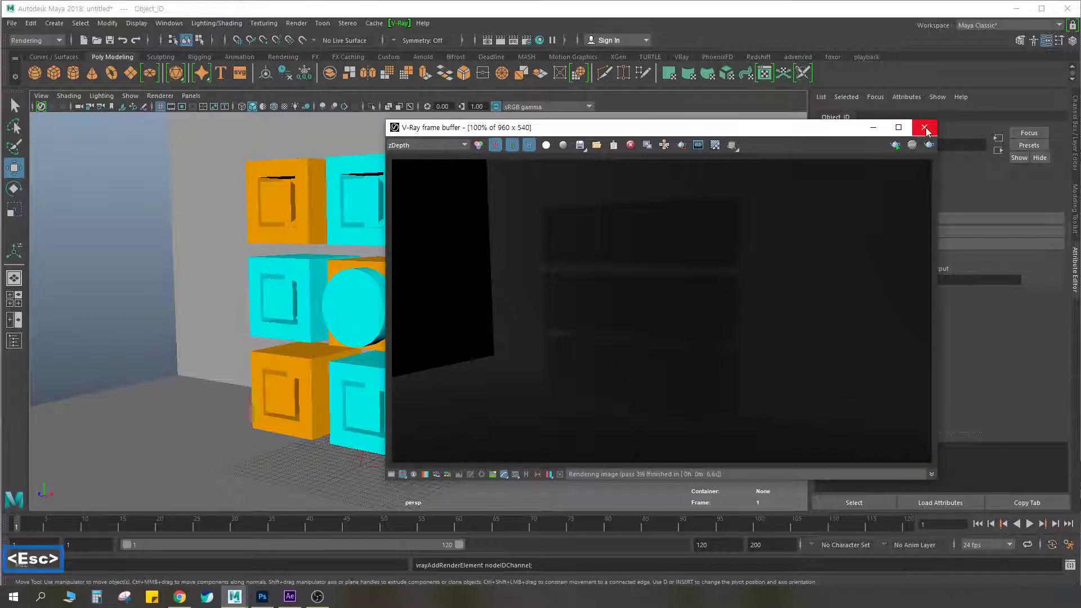
{"action": "left_click", "coordinate": [926, 129]}
Try to move the floor and back wall planes together with both selected
{"action": "scroll", "coordinate": [485, 285], "scroll_direction": "down", "scroll_amount": 5}
{"action": "left_click", "coordinate": [485, 285]}
{"action": "left_click", "coordinate": [495, 386], "text": "shift"}
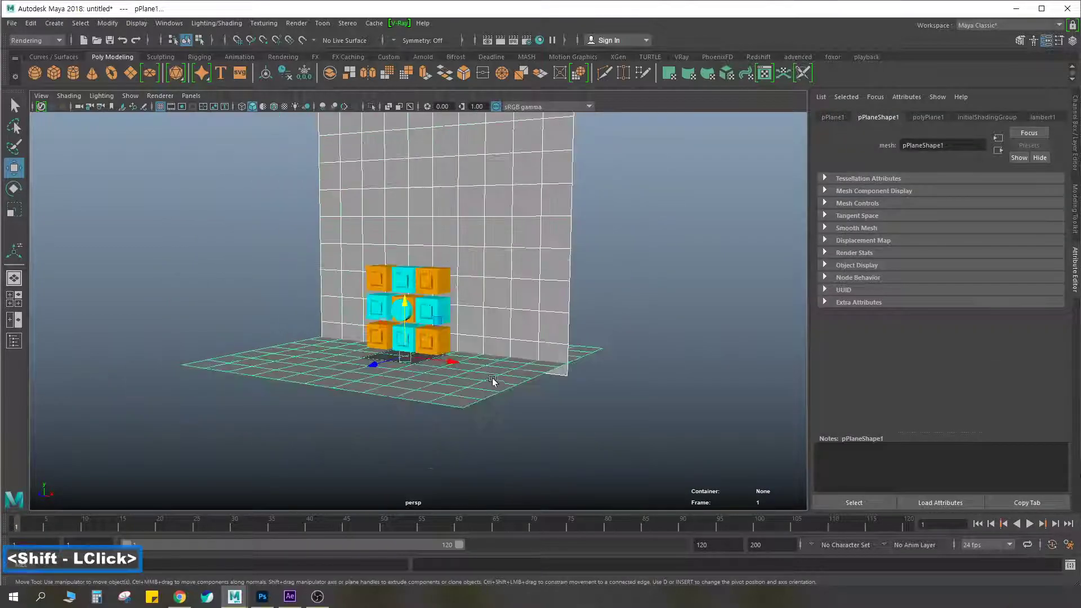
{"action": "left_click_drag", "start_coordinate": [495, 386], "coordinate": [414, 374], "text": "alt"}
{"action": "left_click_drag", "start_coordinate": [348, 381], "coordinate": [519, 337]}
{"action": "key", "text": "ctrl+z"}
{"action": "key", "text": "ctrl+z"}
{"action": "key", "text": "ctrl+z"}
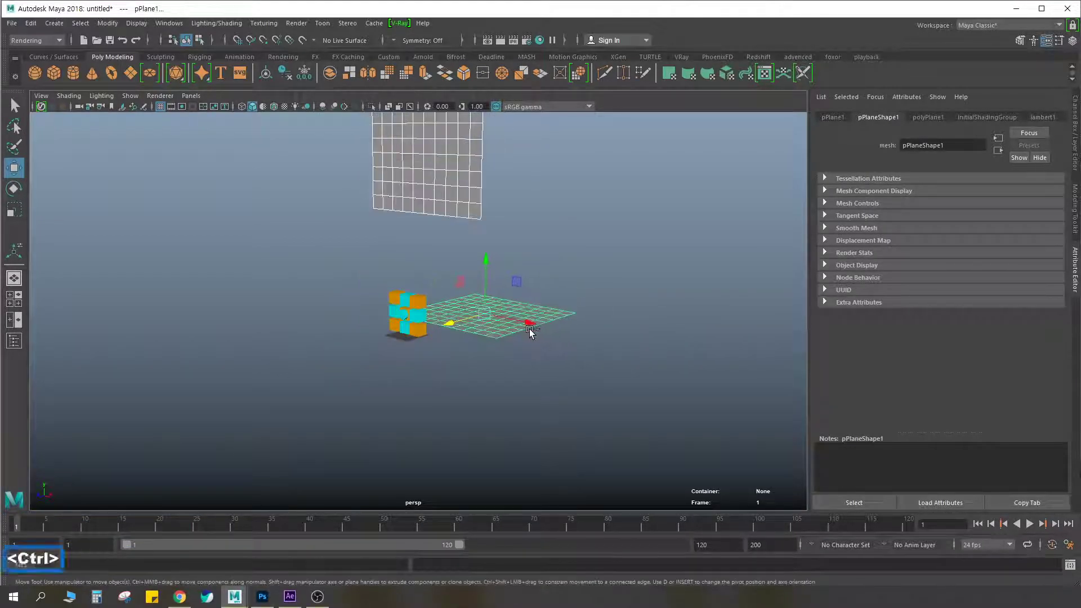
Scale up the floor plane so it extends well beyond the cubes
{"action": "left_click", "coordinate": [413, 356]}
{"action": "key", "text": "r"}
{"action": "left_click_drag", "start_coordinate": [407, 336], "coordinate": [580, 300]}
Move the back wall plane to about Y 148.3, Z -102 and scale it up to about 305.8
{"action": "left_click", "coordinate": [461, 284]}
{"action": "key", "text": "w"}
{"action": "left_click_drag", "start_coordinate": [423, 273], "coordinate": [641, 260]}
{"action": "key", "text": "r"}
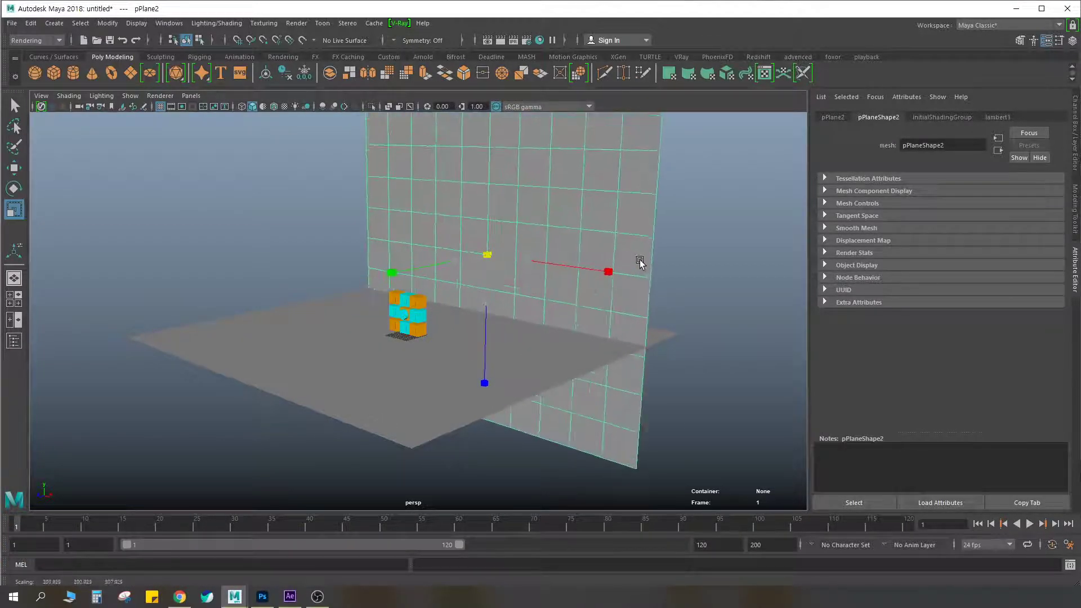
{"action": "left_click_drag", "start_coordinate": [550, 302], "coordinate": [595, 303], "text": "alt"}
{"action": "key", "text": "w"}
{"action": "left_click_drag", "start_coordinate": [438, 279], "coordinate": [449, 333]}
{"action": "scroll", "coordinate": [449, 332], "scroll_direction": "up", "scroll_amount": 3, "text": "alt"}
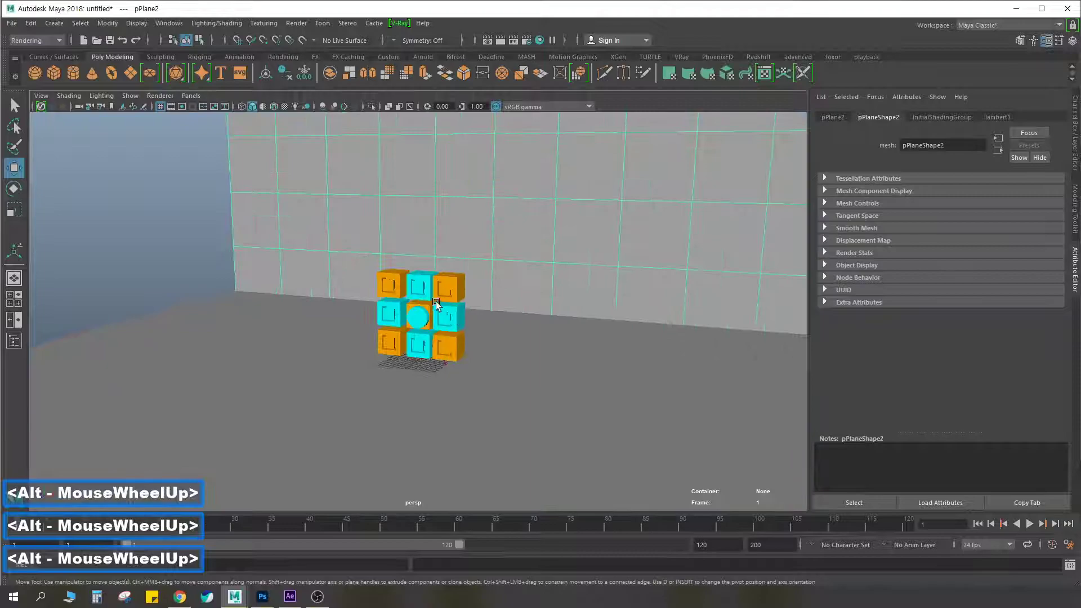
Select the four orange corner cubes and move them back to about Z -17.9
{"action": "scroll", "coordinate": [401, 294], "scroll_direction": "up", "scroll_amount": 3, "text": "alt"}
{"action": "left_click", "coordinate": [386, 276]}
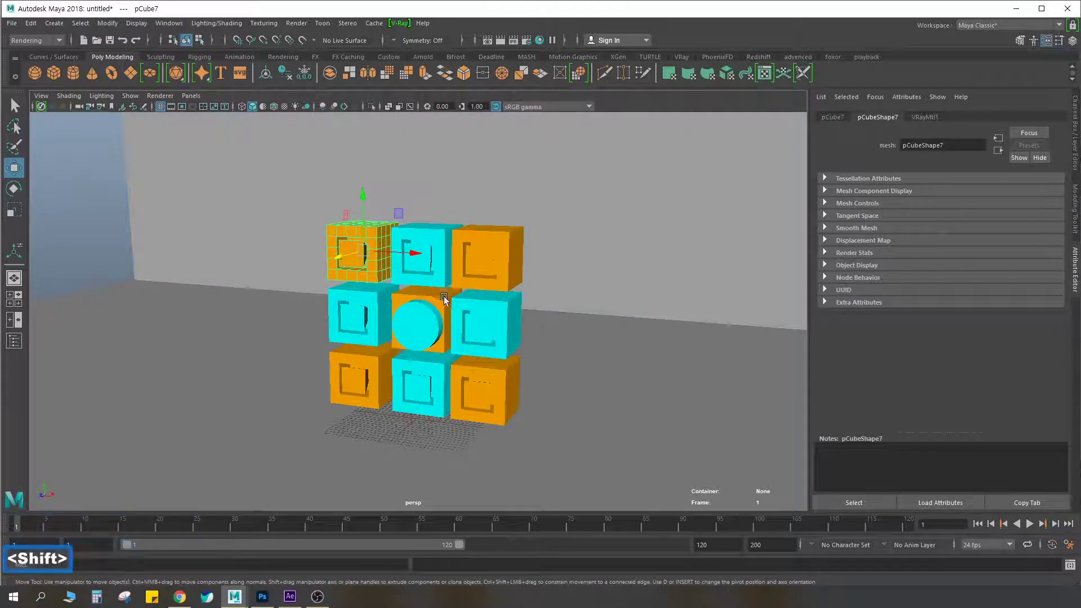
{"action": "left_click", "coordinate": [374, 375], "text": "shift"}
{"action": "left_click", "coordinate": [490, 375], "text": "shift"}
{"action": "left_click", "coordinate": [493, 251], "text": "shift"}
{"action": "left_click_drag", "start_coordinate": [492, 251], "coordinate": [445, 290], "text": "alt"}
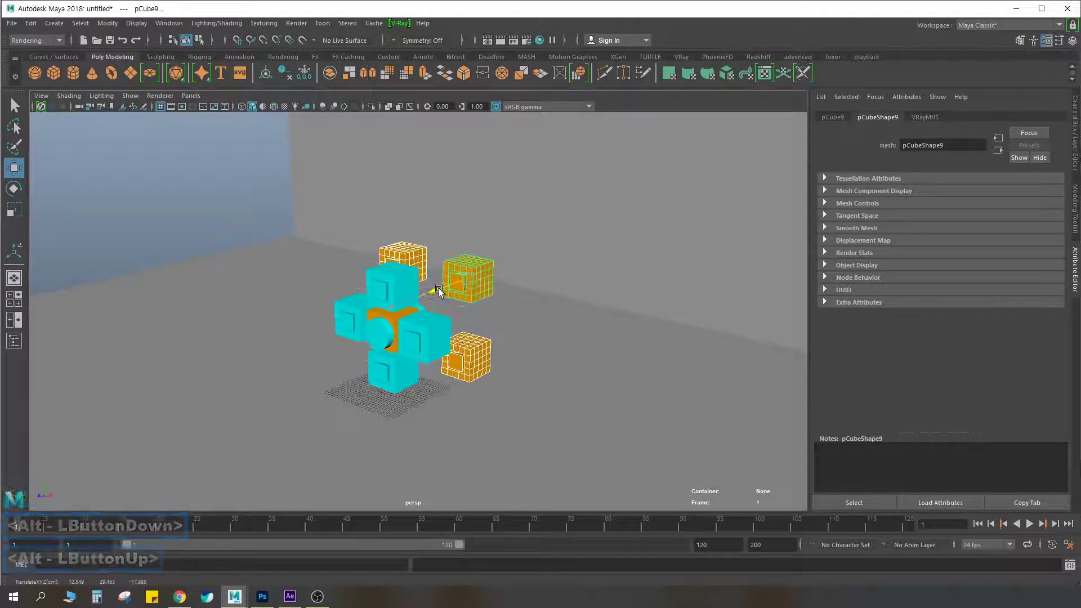
Group the central orange cube with the cylinder and move the group forward to about Z 15.08
{"action": "scroll", "coordinate": [445, 290], "scroll_direction": "up", "scroll_amount": 4}
{"action": "left_click", "coordinate": [356, 331]}
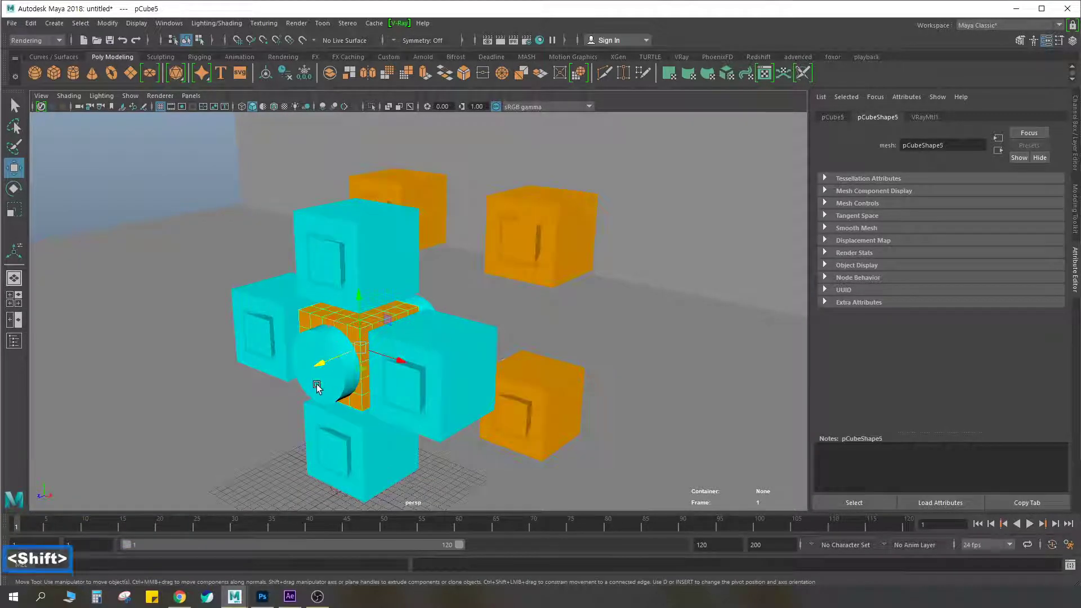
{"action": "left_click", "coordinate": [319, 374], "text": "shift"}
{"action": "left_click_drag", "start_coordinate": [332, 362], "coordinate": [220, 395]}
{"action": "key", "text": "ctrl+z"}
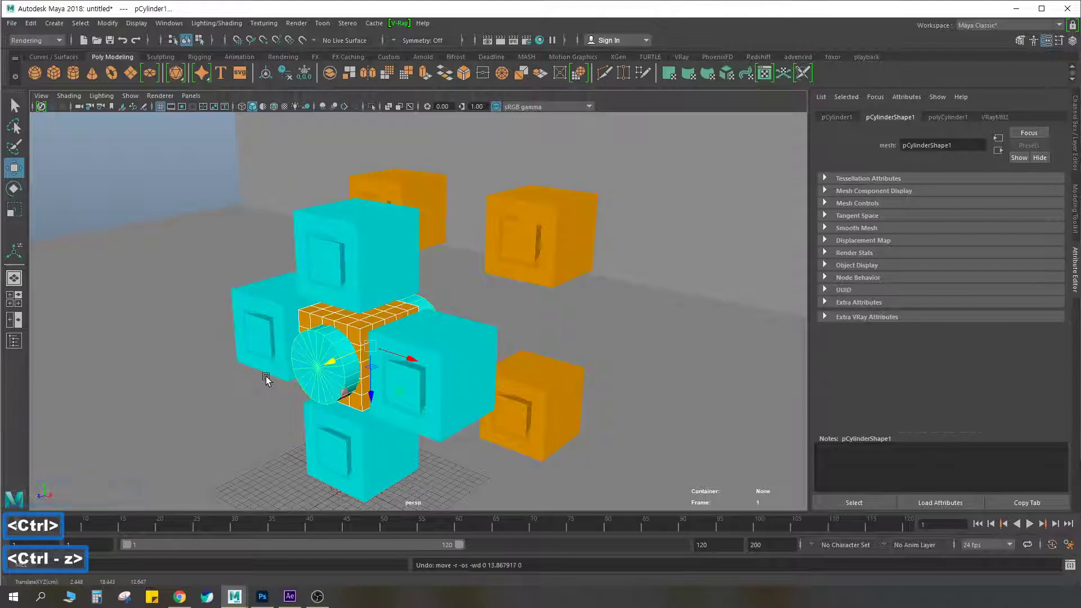
{"action": "key", "text": "ctrl+g"}
{"action": "left_click_drag", "start_coordinate": [331, 361], "coordinate": [229, 397], "text": "shift"}
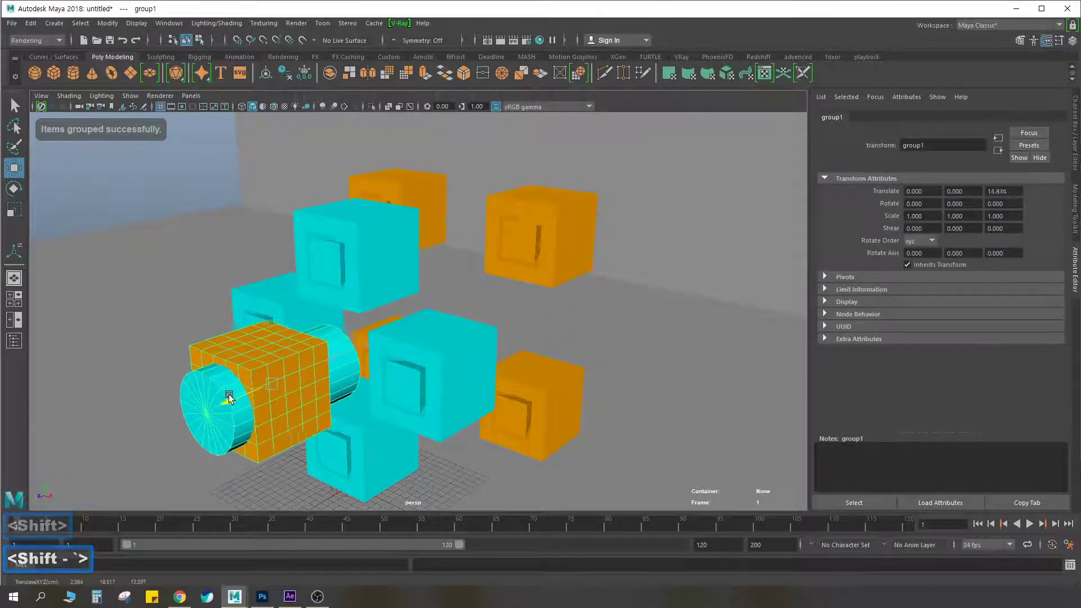
Select the four cyan cubes and move them forward to about Z 6.4
{"action": "left_click", "coordinate": [326, 279]}
{"action": "scroll", "coordinate": [316, 306], "scroll_direction": "down", "scroll_amount": 3}
{"action": "mouse_move", "coordinate": [316, 307]}
{"action": "left_mouse_down", "text": "alt"}
{"action": "mouse_move", "coordinate": [454, 292]}
{"action": "mouse_move", "coordinate": [316, 316]}
{"action": "left_mouse_up", "text": "alt"}
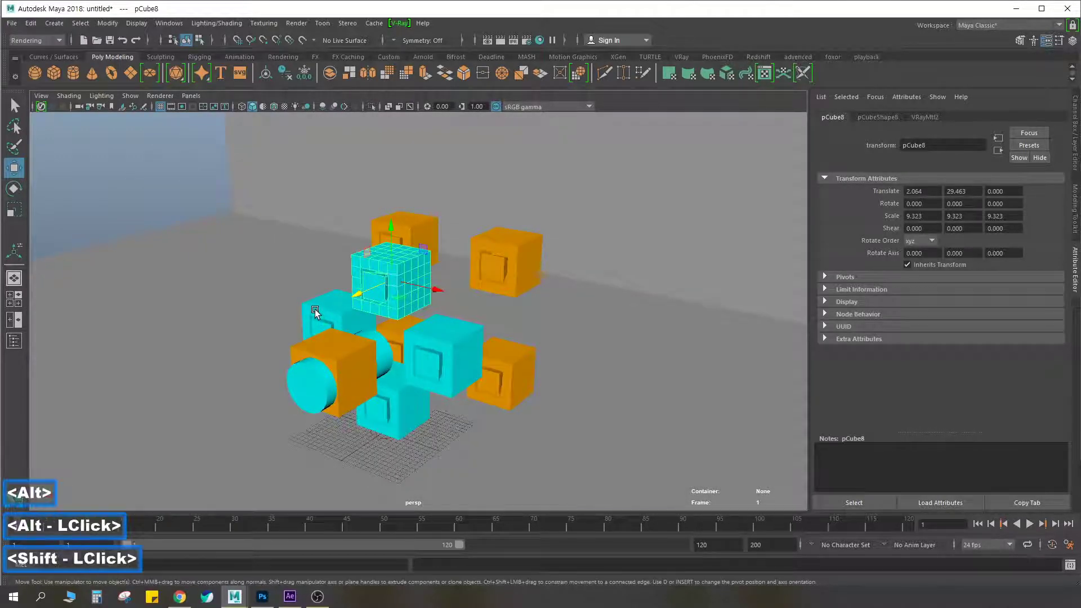
{"action": "left_click", "coordinate": [316, 309], "text": "shift"}
{"action": "left_click", "coordinate": [426, 357], "text": "shift"}
{"action": "left_click", "coordinate": [383, 410], "text": "shift"}
{"action": "left_click_drag", "start_coordinate": [366, 417], "coordinate": [333, 429]}
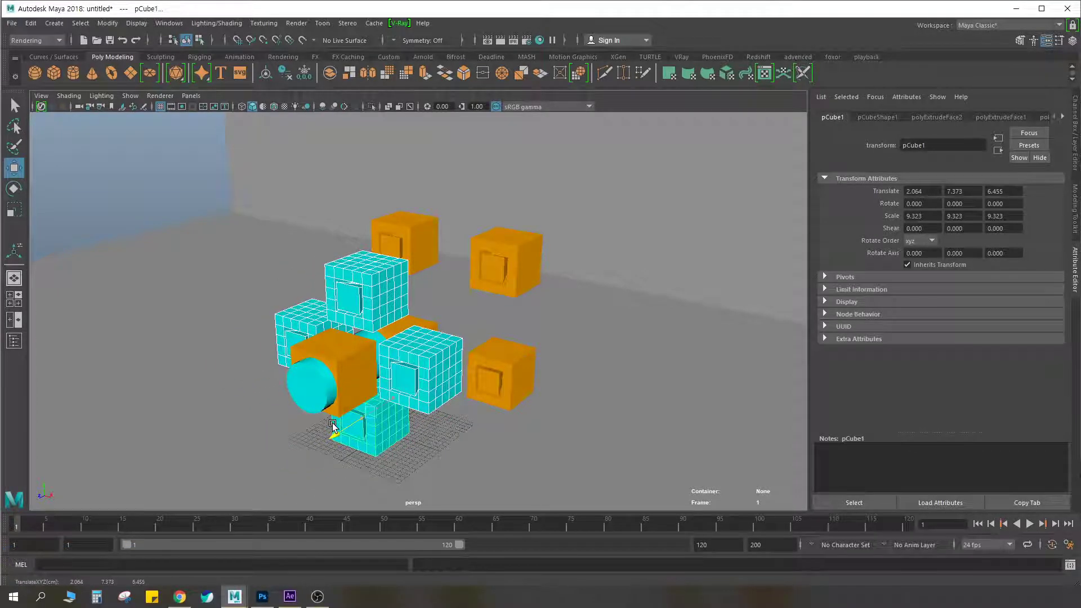
Move the two cyan cubes at either side of the middle row back to about Z -17.7
{"action": "left_click", "coordinate": [288, 352]}
{"action": "left_click", "coordinate": [413, 360], "text": "shift"}
{"action": "left_click_drag", "start_coordinate": [386, 386], "coordinate": [463, 247]}
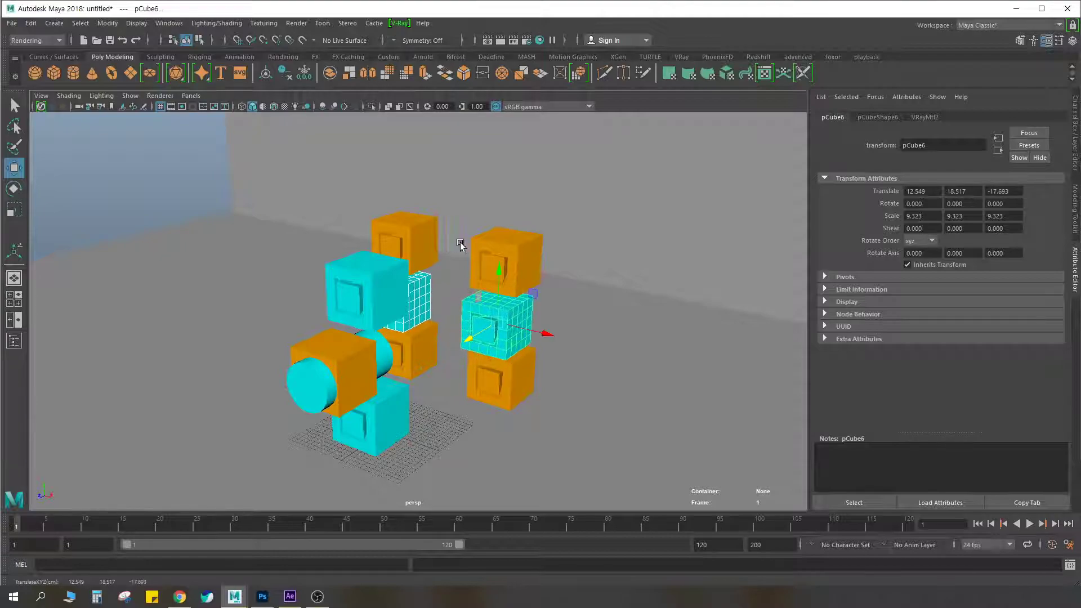
Select the four orange corner cubes again and move them farther back toward the wall
{"action": "left_click", "coordinate": [405, 242]}
{"action": "left_click", "coordinate": [414, 352], "text": "shift"}
{"action": "left_click", "coordinate": [508, 372], "text": "shift"}
{"action": "left_click", "coordinate": [508, 249], "text": "shift"}
{"action": "left_click_drag", "start_coordinate": [471, 286], "coordinate": [529, 237]}
{"action": "left_click_drag", "start_coordinate": [510, 276], "coordinate": [494, 290], "text": "alt"}
Scale the cylinder to about 3.75 × 7.94 × 3.75 and move it forward to about Z 2.6
{"action": "left_click", "coordinate": [358, 290]}
{"action": "key", "text": "r"}
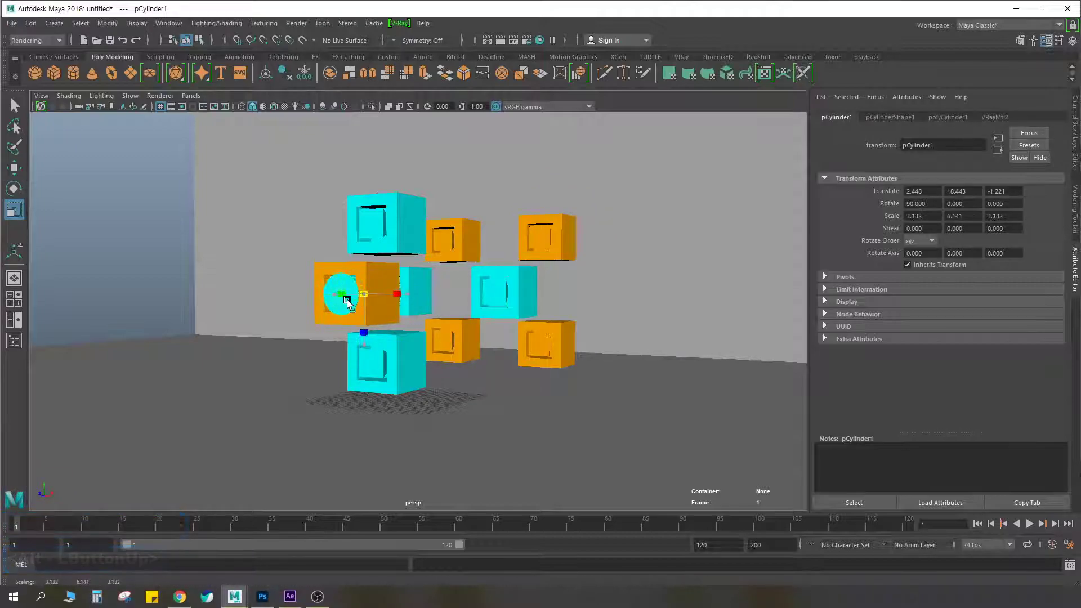
{"action": "left_click_drag", "start_coordinate": [342, 298], "coordinate": [316, 294]}
{"action": "key", "text": "w"}
{"action": "mouse_move", "coordinate": [397, 307]}
{"action": "left_mouse_down", "text": "alt"}
{"action": "mouse_move", "coordinate": [444, 305]}
{"action": "mouse_move", "coordinate": [401, 305]}
{"action": "mouse_move", "coordinate": [412, 308]}
{"action": "left_mouse_up", "text": "alt"}
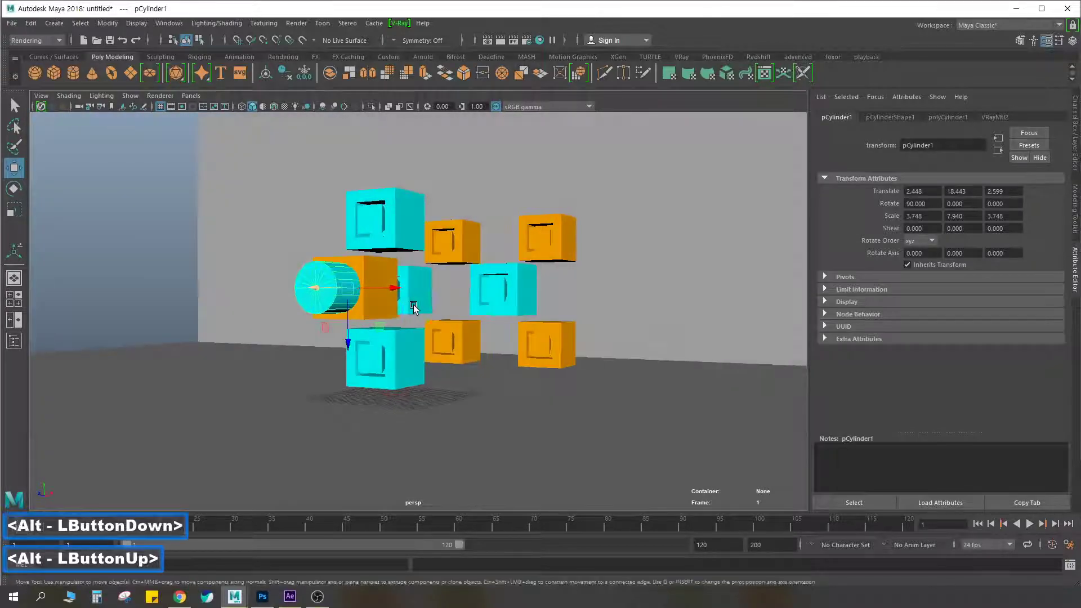
Frame the staggered cubes and the cylinder against the back wall in the perspective view
{"action": "scroll", "coordinate": [412, 308], "scroll_direction": "down", "scroll_amount": 5}
{"action": "mouse_move", "coordinate": [489, 323]}
{"action": "left_mouse_down", "text": "alt"}
{"action": "mouse_move", "coordinate": [494, 346]}
{"action": "mouse_move", "coordinate": [504, 313]}
{"action": "mouse_move", "coordinate": [501, 331]}
{"action": "left_mouse_up", "text": "alt"}
{"action": "right_click", "coordinate": [503, 313], "text": "alt"}
{"action": "right_click_drag", "start_coordinate": [501, 331], "coordinate": [701, 309], "text": "alt"}
{"action": "middle_click_drag", "start_coordinate": [633, 290], "coordinate": [634, 296], "text": "alt"}
{"action": "left_click_drag", "start_coordinate": [633, 296], "coordinate": [609, 298], "text": "alt"}
{"action": "middle_click_drag", "start_coordinate": [609, 298], "coordinate": [590, 319], "text": "alt"}
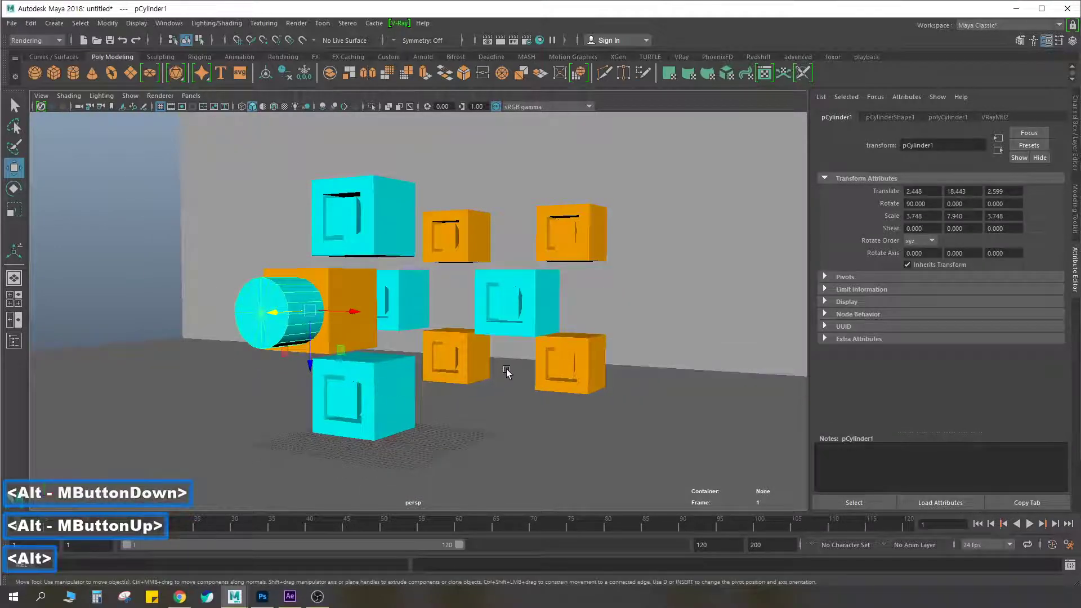
{"action": "left_click_drag", "start_coordinate": [507, 369], "coordinate": [509, 368], "text": "alt"}
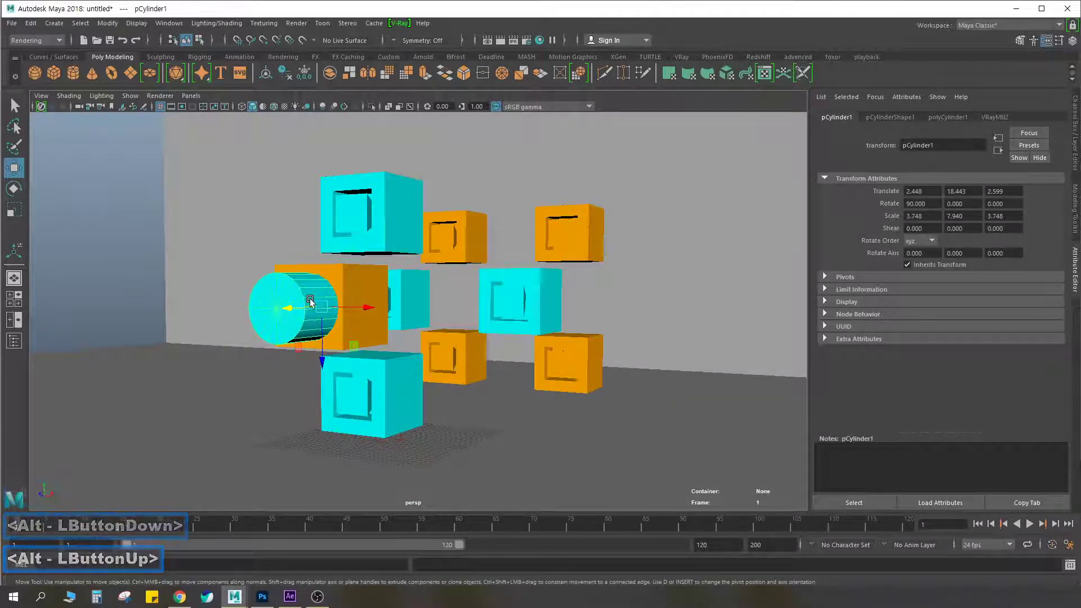
{"action": "left_click", "coordinate": [590, 225]}
{"action": "left_click", "coordinate": [725, 261]}
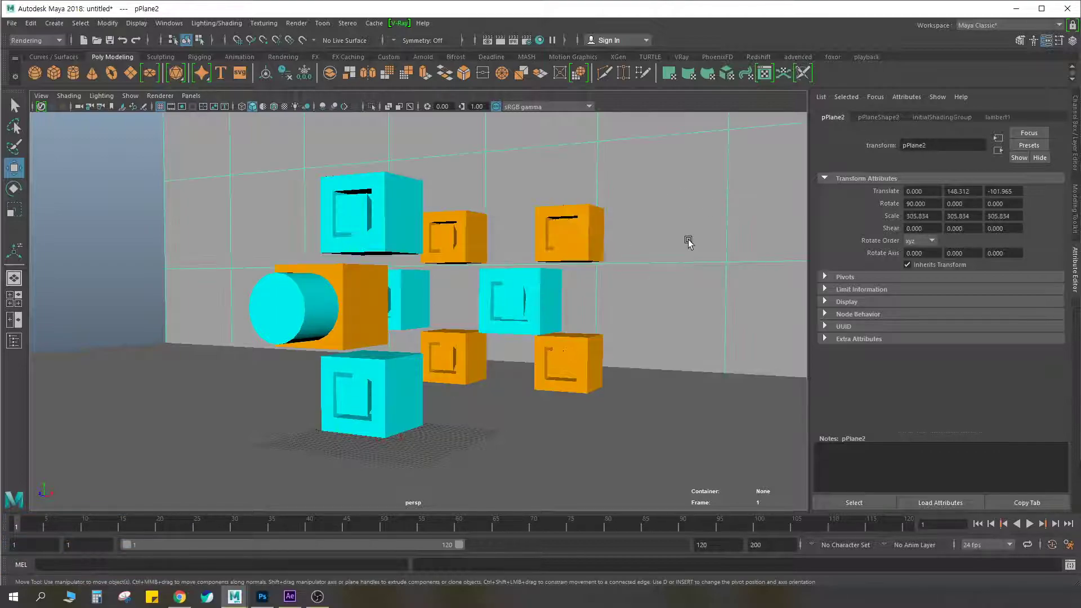
{"action": "middle_click_drag", "start_coordinate": [617, 232], "coordinate": [582, 224], "text": "alt"}
{"action": "left_click_drag", "start_coordinate": [582, 224], "coordinate": [586, 224], "text": "alt"}
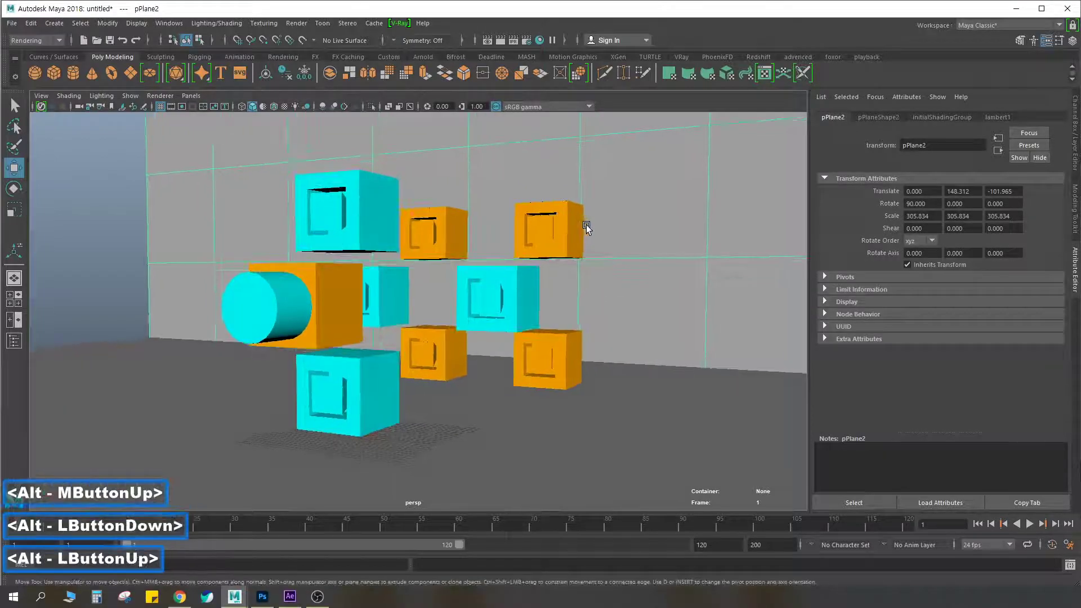
{"action": "middle_click_drag", "start_coordinate": [587, 225], "coordinate": [599, 219], "text": "alt"}
{"action": "mouse_move", "coordinate": [599, 218]}
{"action": "right_mouse_down", "text": "alt"}
{"action": "mouse_move", "coordinate": [545, 218]}
{"action": "mouse_move", "coordinate": [589, 211]}
{"action": "right_mouse_up", "text": "alt"}
{"action": "left_click_drag", "start_coordinate": [589, 211], "coordinate": [562, 224], "text": "alt"}
{"action": "middle_click", "coordinate": [324, 305], "text": "alt"}
Shorten the cylinder along its length to a Y scale of about 5.6
{"action": "left_click", "coordinate": [289, 319]}
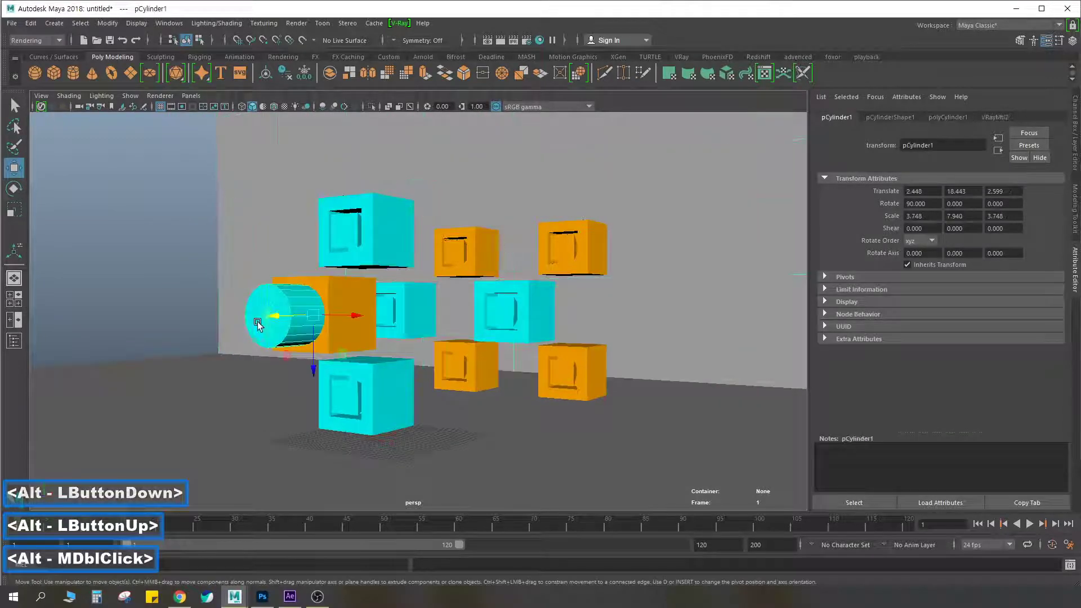
{"action": "key", "text": "r"}
{"action": "left_click_drag", "start_coordinate": [289, 319], "coordinate": [277, 319]}
{"action": "key", "text": "w"}
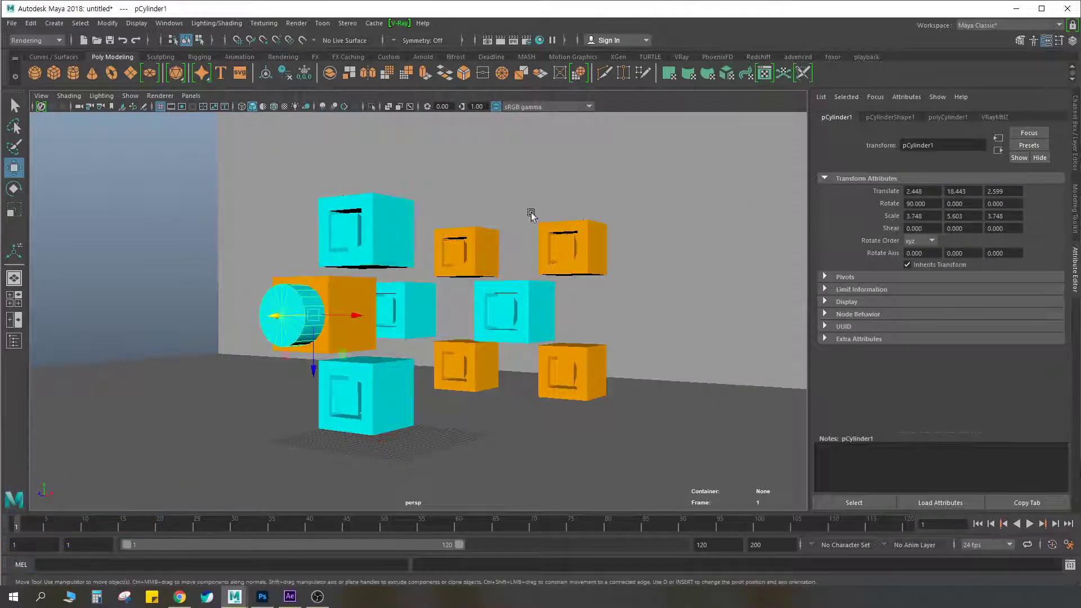
Render the current frame with V-Ray and move the frame buffer clear of the settings area
{"action": "left_click", "coordinate": [498, 41]}
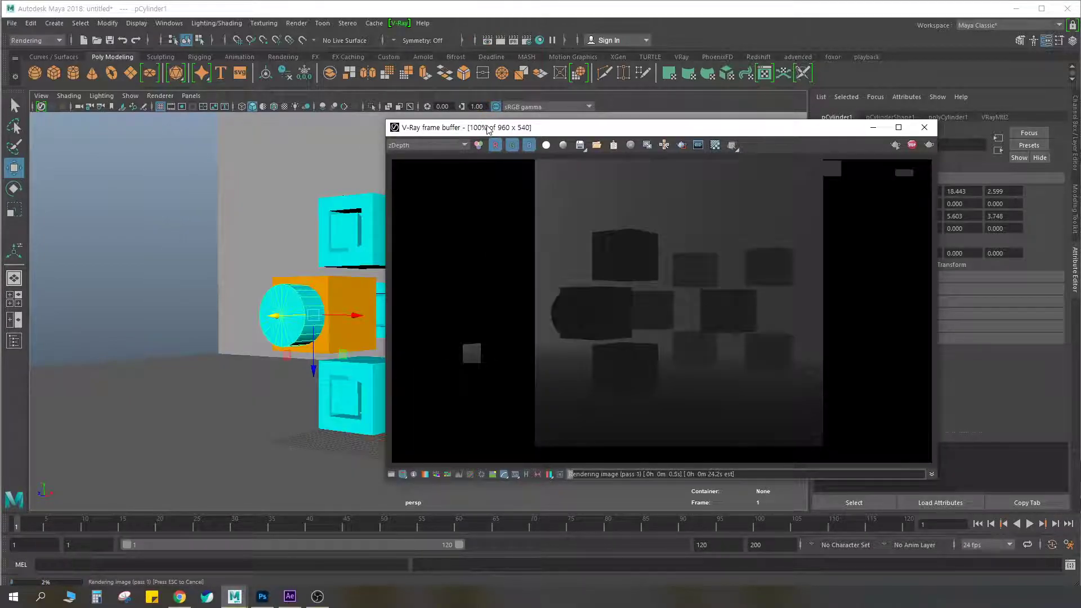
{"action": "left_click_drag", "start_coordinate": [487, 130], "coordinate": [202, 136]}
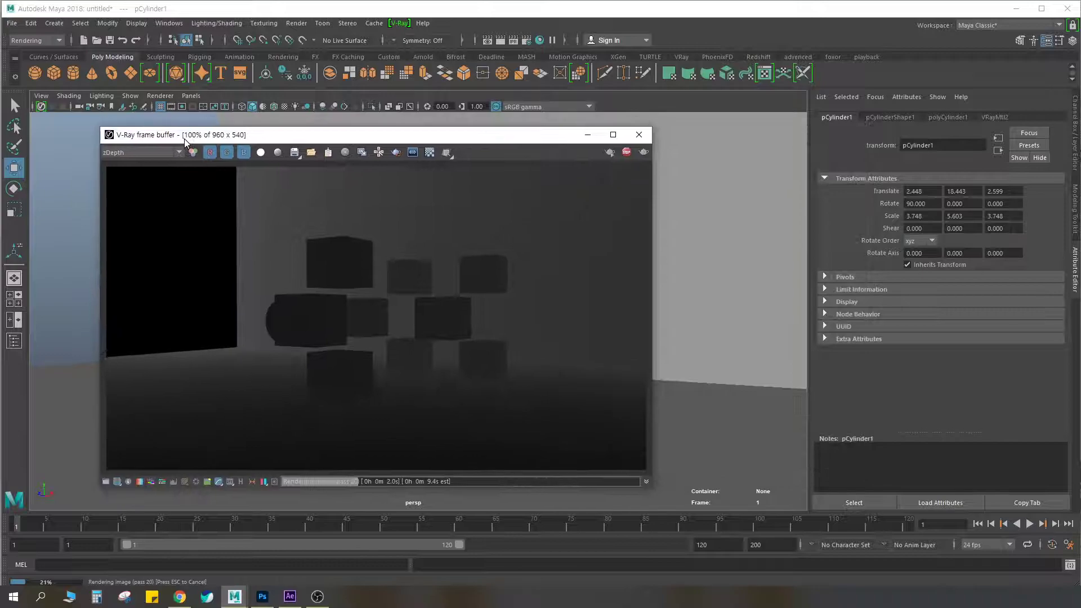
Check the image output path and the "Don't save image" option in the common render settings
{"action": "left_click", "coordinate": [527, 40]}
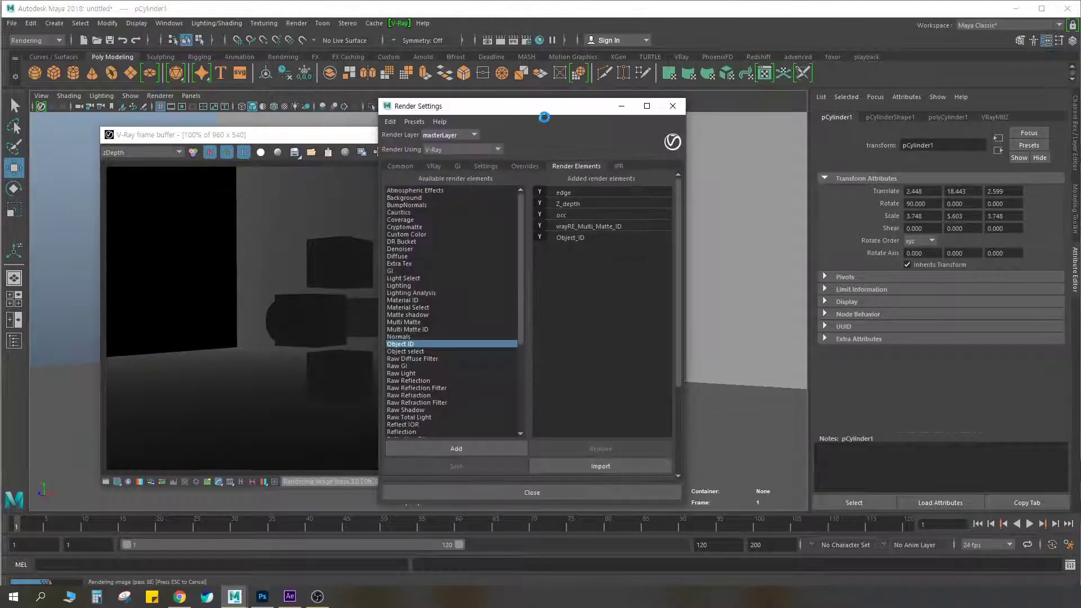
{"action": "left_click", "coordinate": [445, 157]}
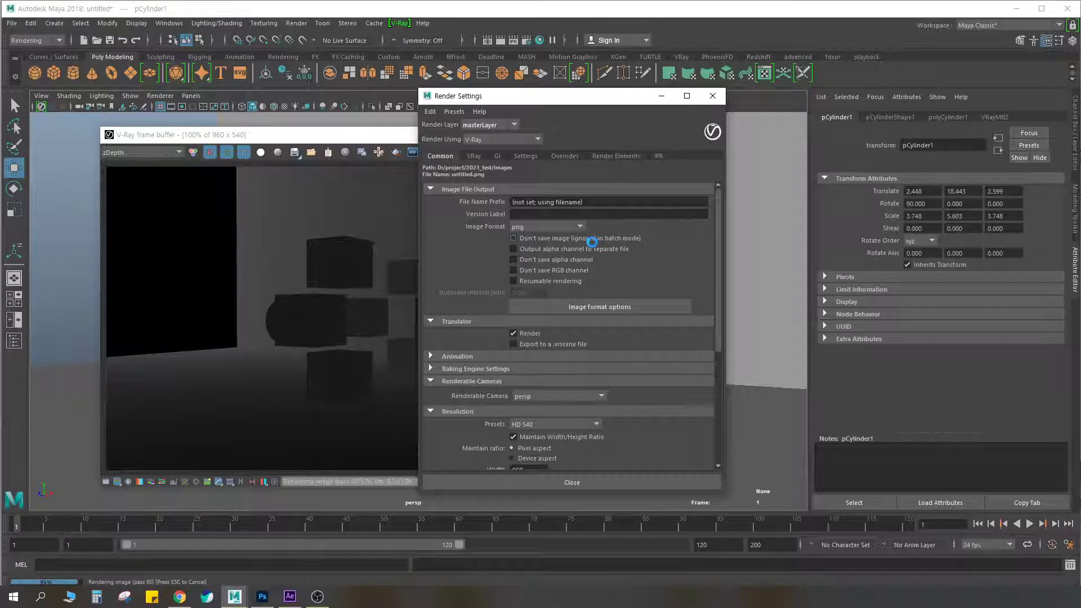
{"action": "key", "text": "ctrl+F2"}
{"action": "left_click_drag", "start_coordinate": [510, 243], "coordinate": [636, 232]}
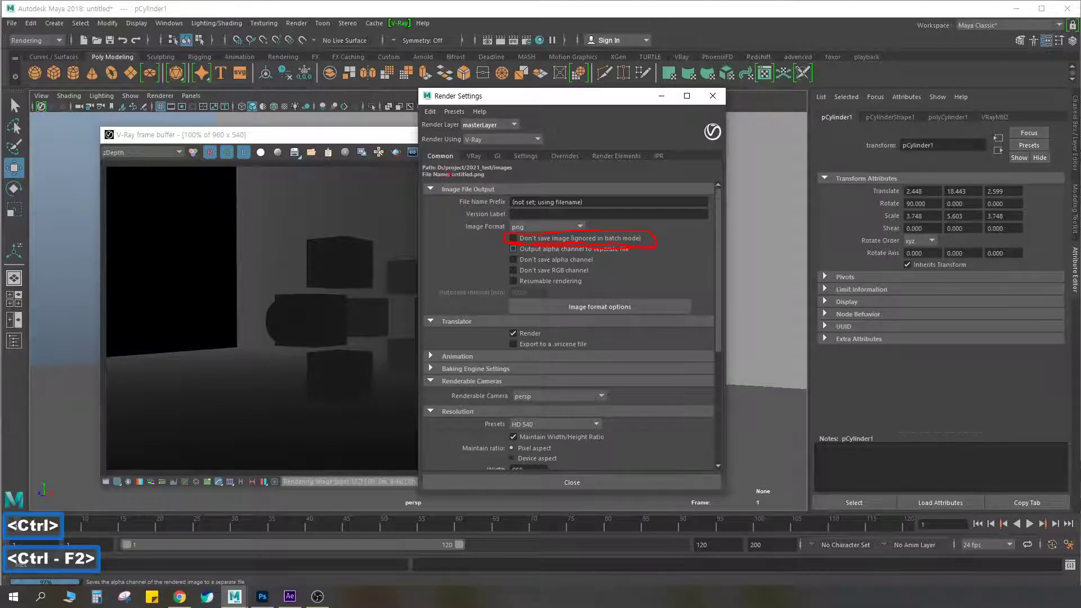
{"action": "left_click_drag", "start_coordinate": [500, 176], "coordinate": [518, 165]}
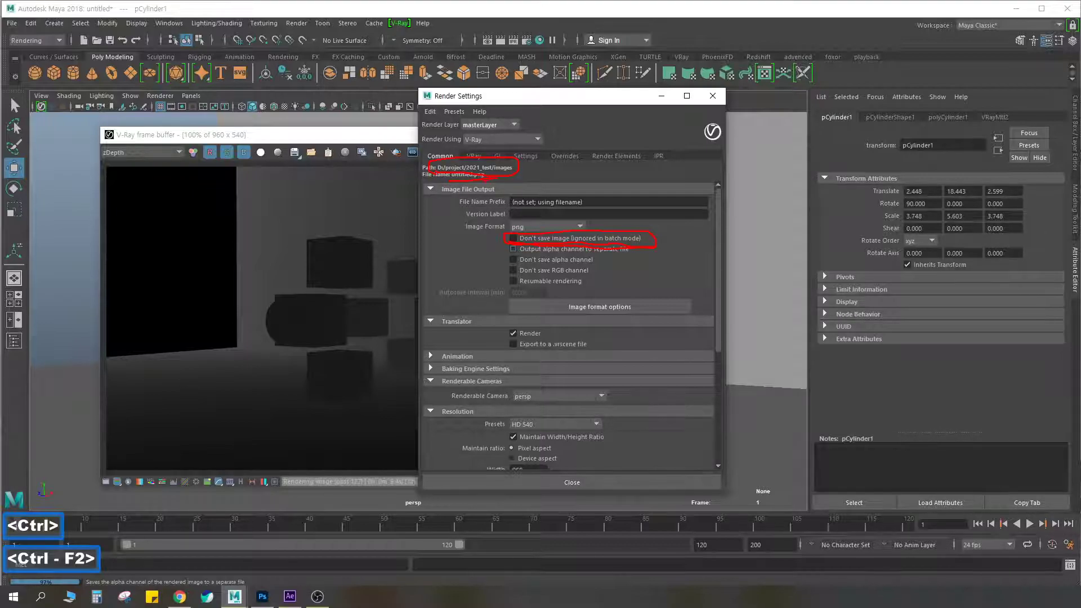
{"action": "key", "text": "Escape"}
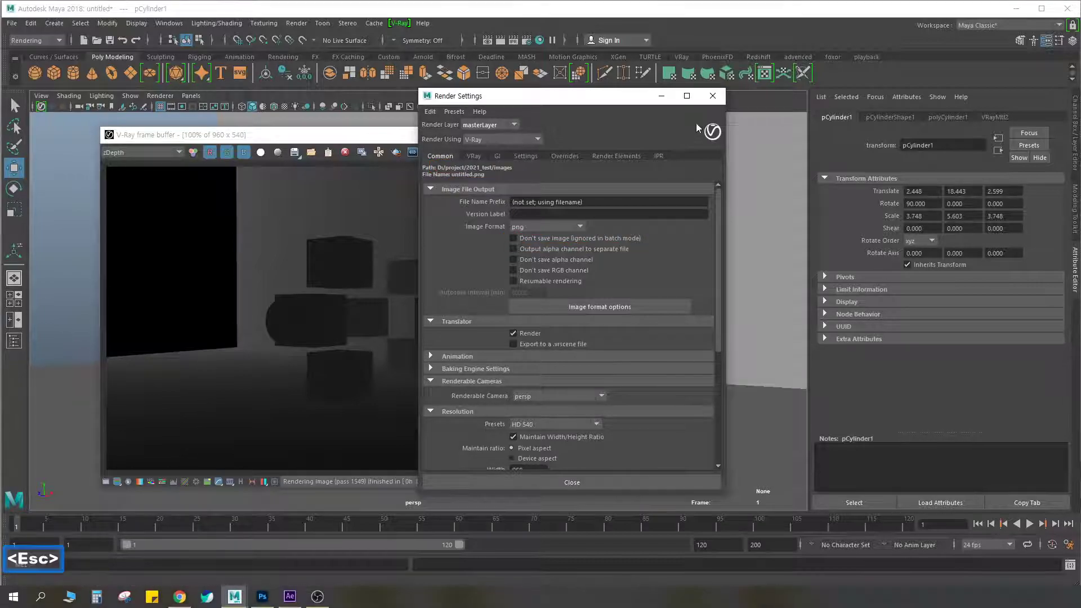
{"action": "left_click", "coordinate": [713, 95]}
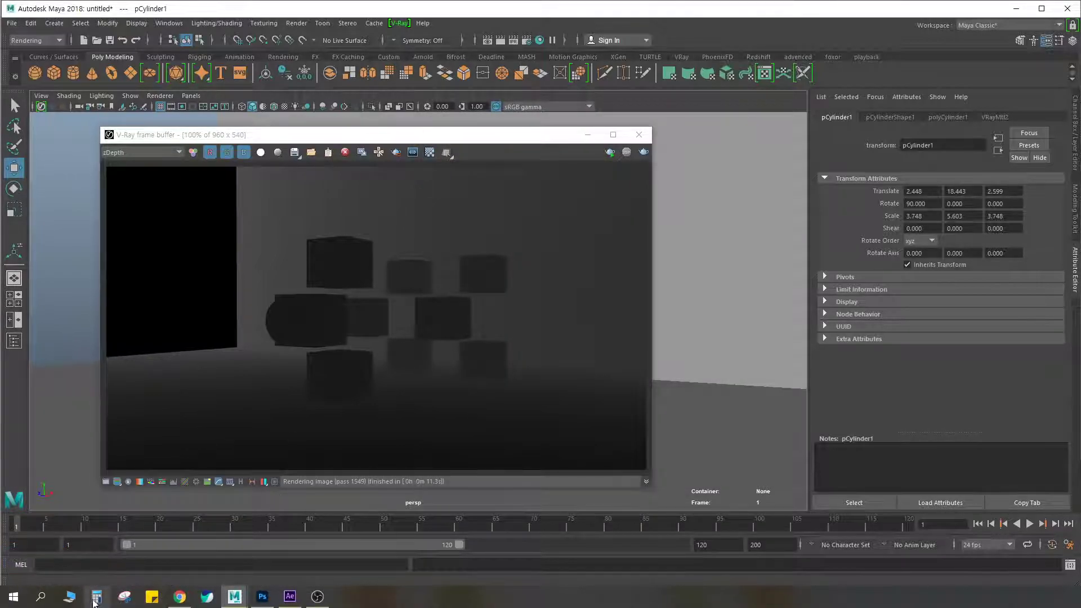
Open the 2021_test project's images/tmp folder in File Explorer and permanently delete all the render images in it
{"action": "key", "text": "super+e"}
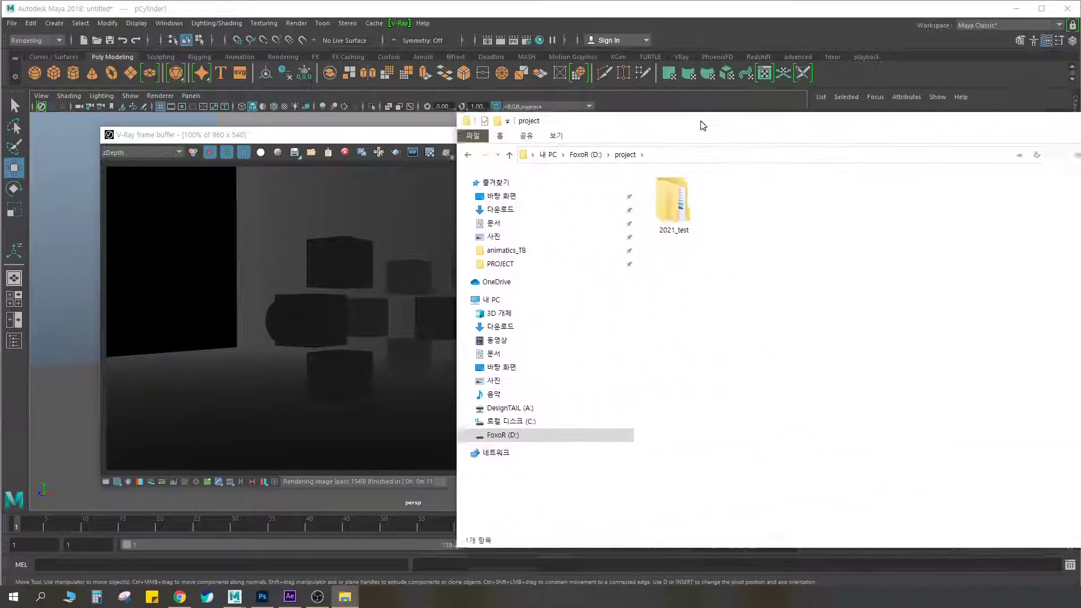
{"action": "double_click", "coordinate": [632, 209]}
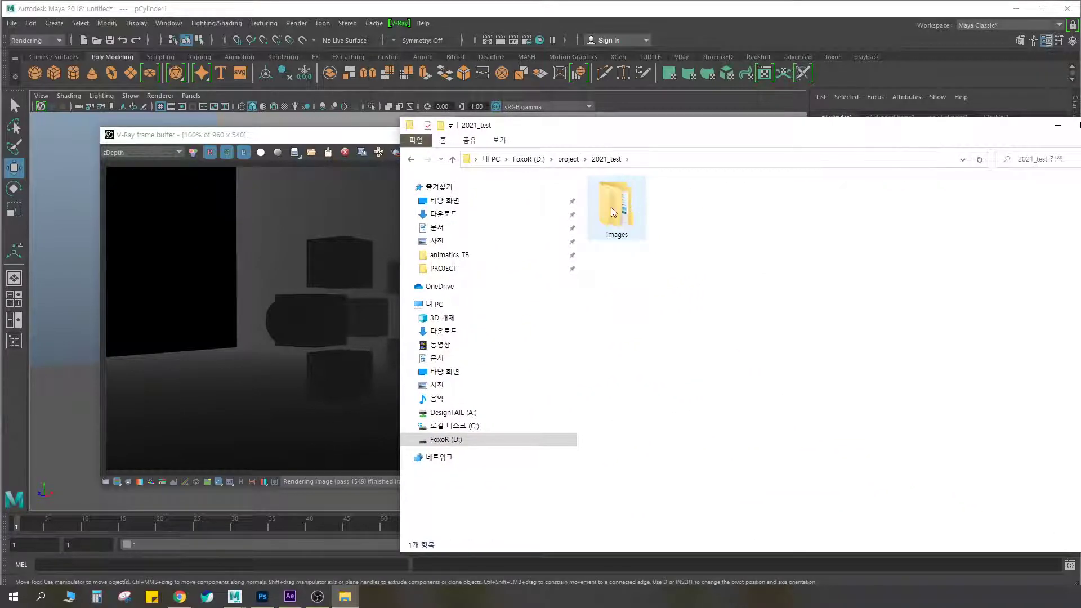
{"action": "double_click", "coordinate": [619, 204]}
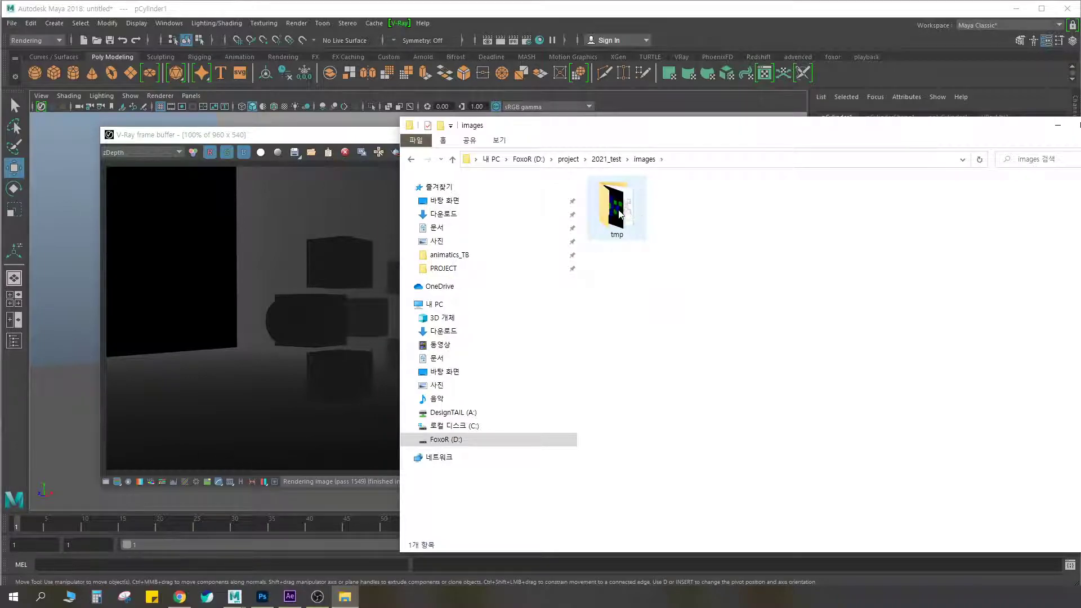
{"action": "double_click", "coordinate": [617, 206]}
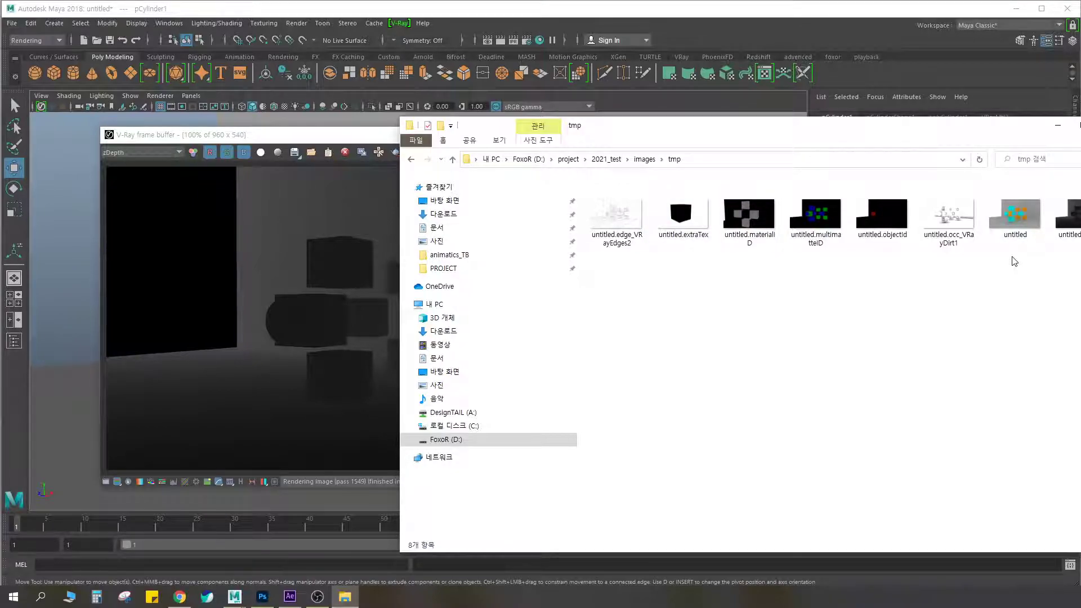
{"action": "left_click_drag", "start_coordinate": [1063, 258], "coordinate": [589, 176]}
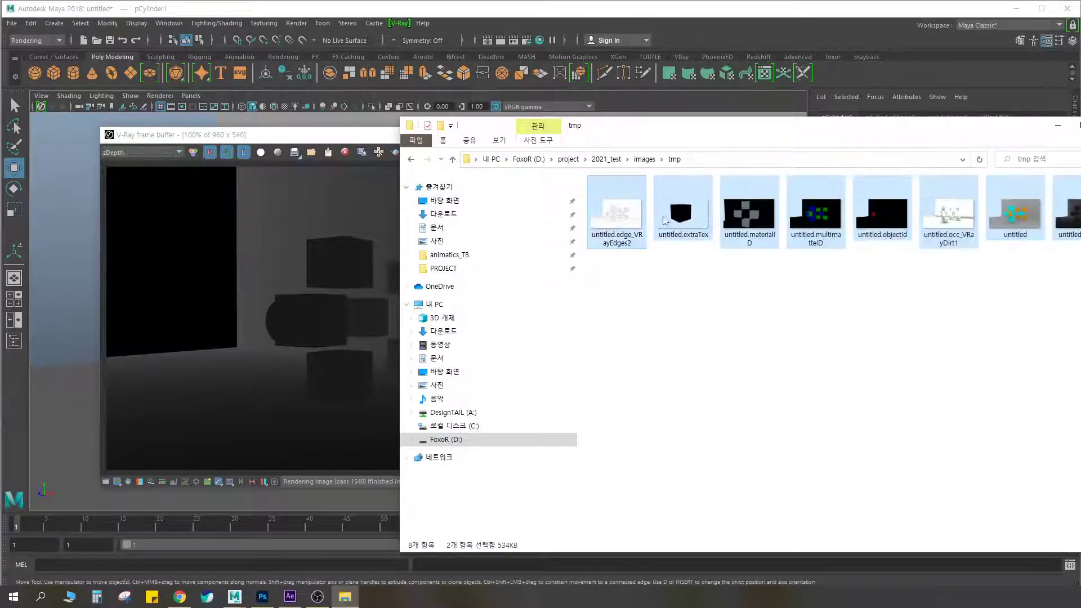
{"action": "key", "text": "shift+Delete"}
{"action": "key", "text": "Return"}
Close the V-Ray frame buffer and render the current frame again
{"action": "left_click", "coordinate": [363, 138]}
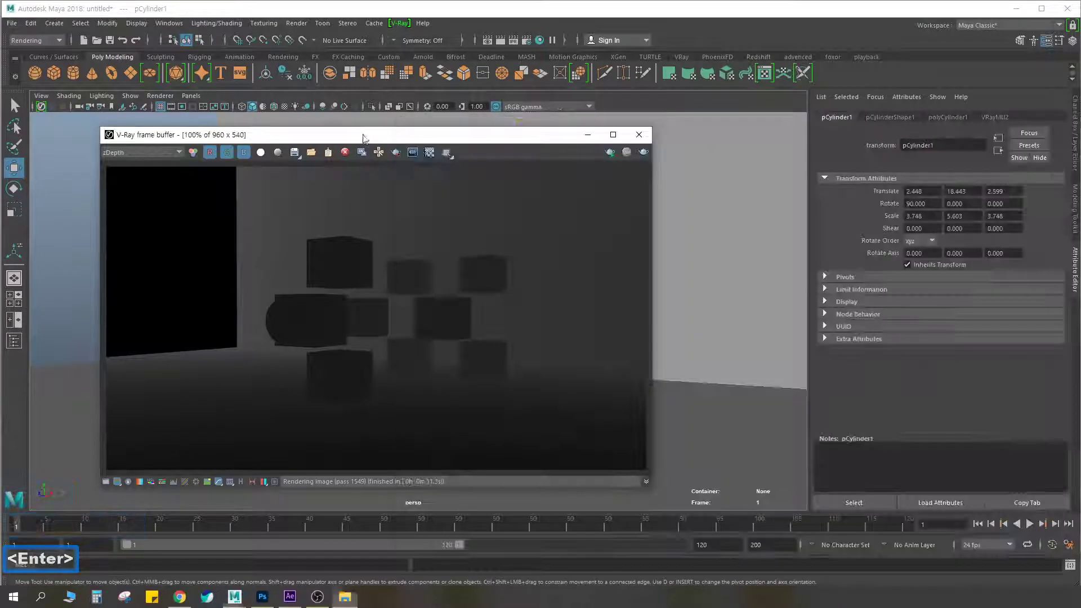
{"action": "left_click", "coordinate": [639, 135]}
{"action": "left_click", "coordinate": [502, 40]}
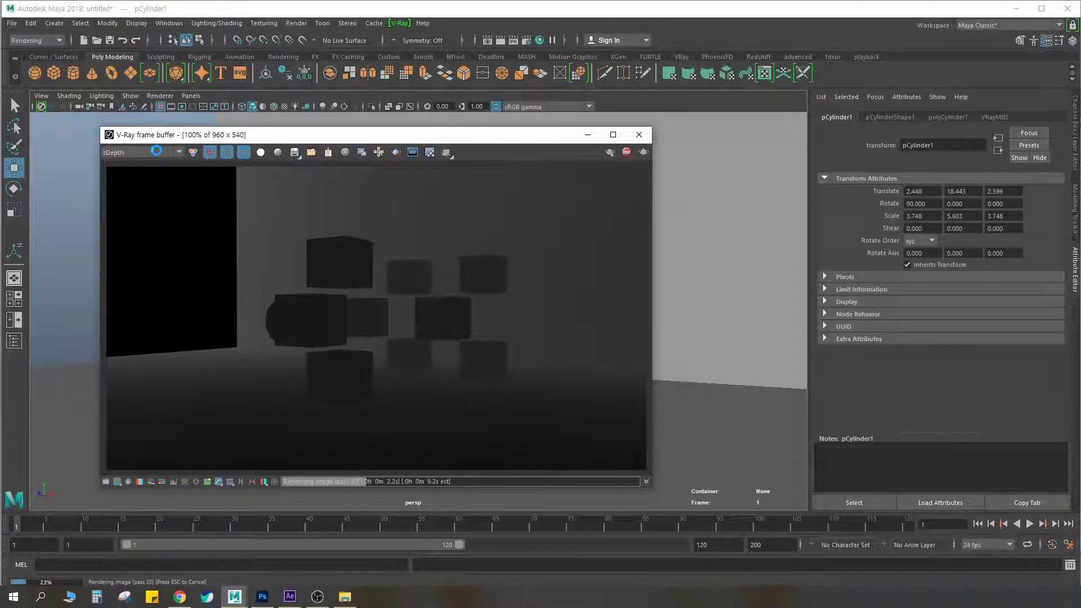
Compare the frame buffer's list of render elements with the image files saved in the tmp folder
{"action": "left_click", "coordinate": [156, 152]}
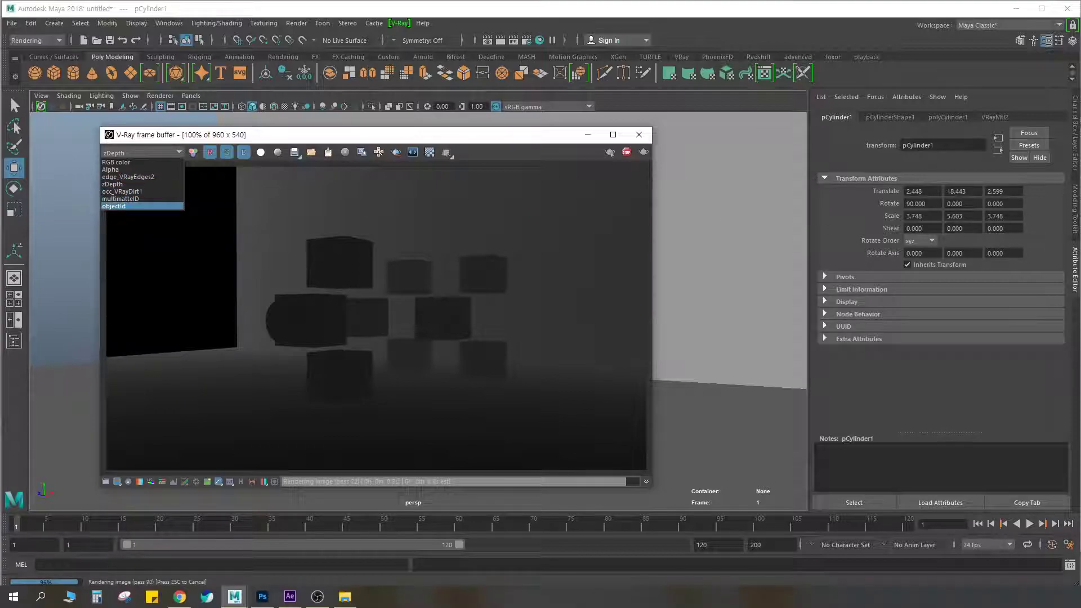
{"action": "left_click", "coordinate": [1080, 234]}
{"action": "left_click_drag", "start_coordinate": [718, 134], "coordinate": [828, 163]}
{"action": "key", "text": "BackSpace"}
{"action": "double_click", "coordinate": [724, 248]}
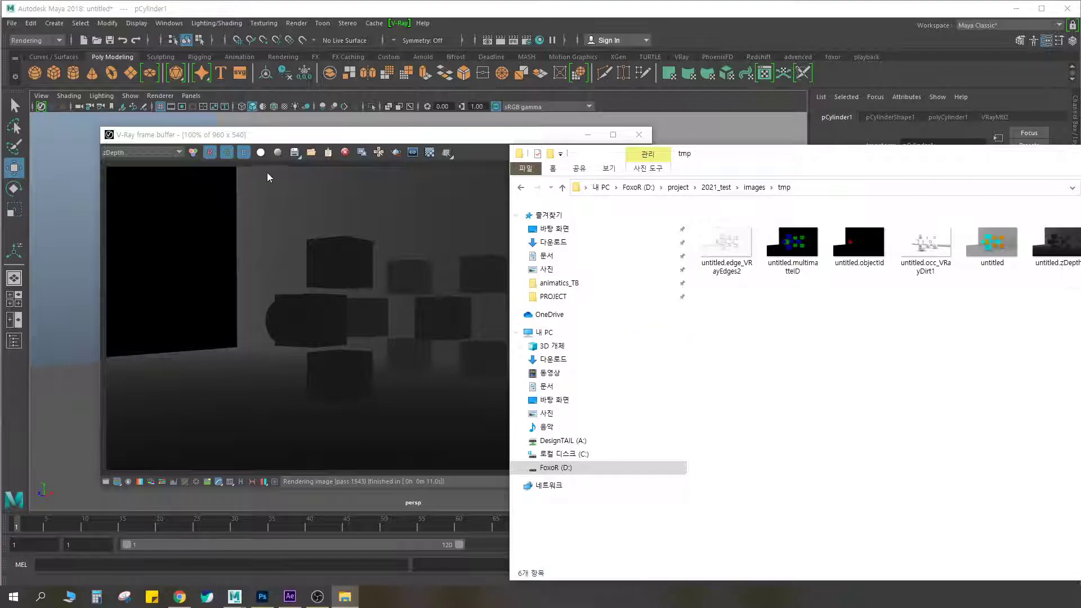
{"action": "left_click", "coordinate": [130, 153]}
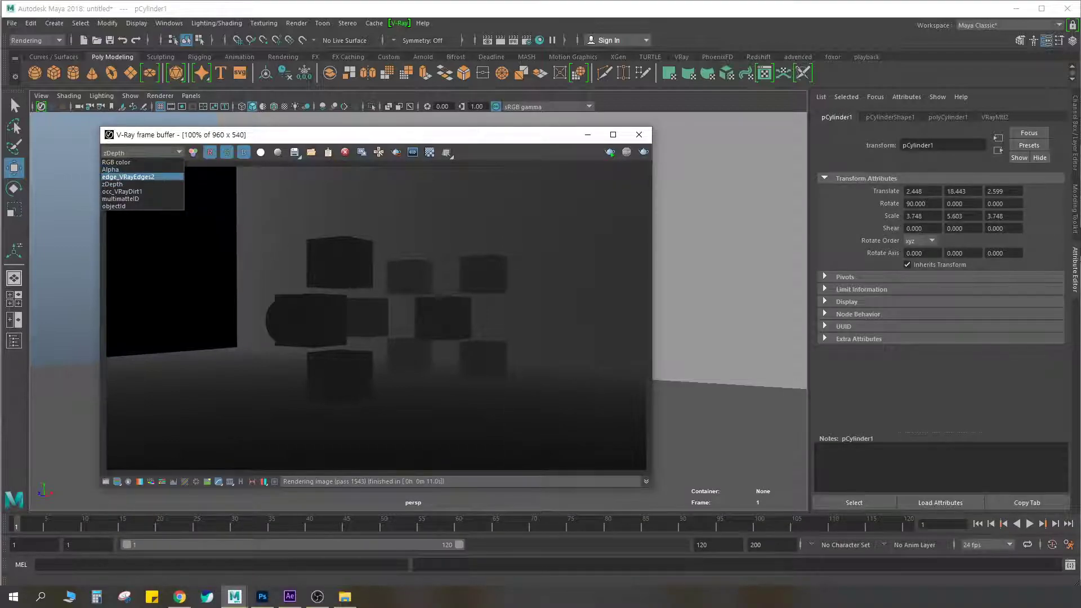
{"action": "key", "text": "alt+Tab"}
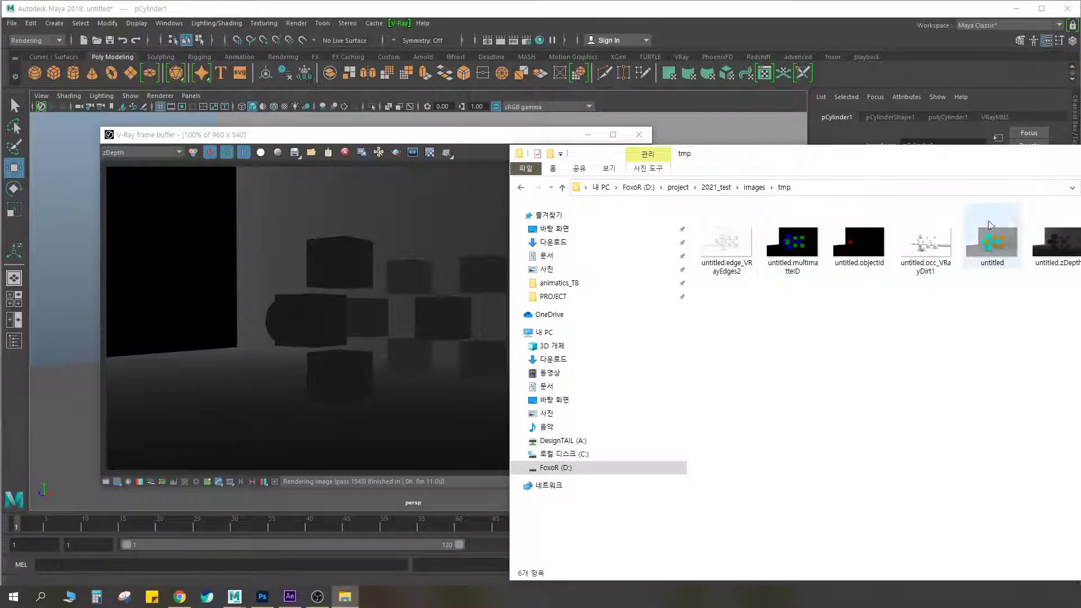
{"action": "left_click", "coordinate": [144, 153]}
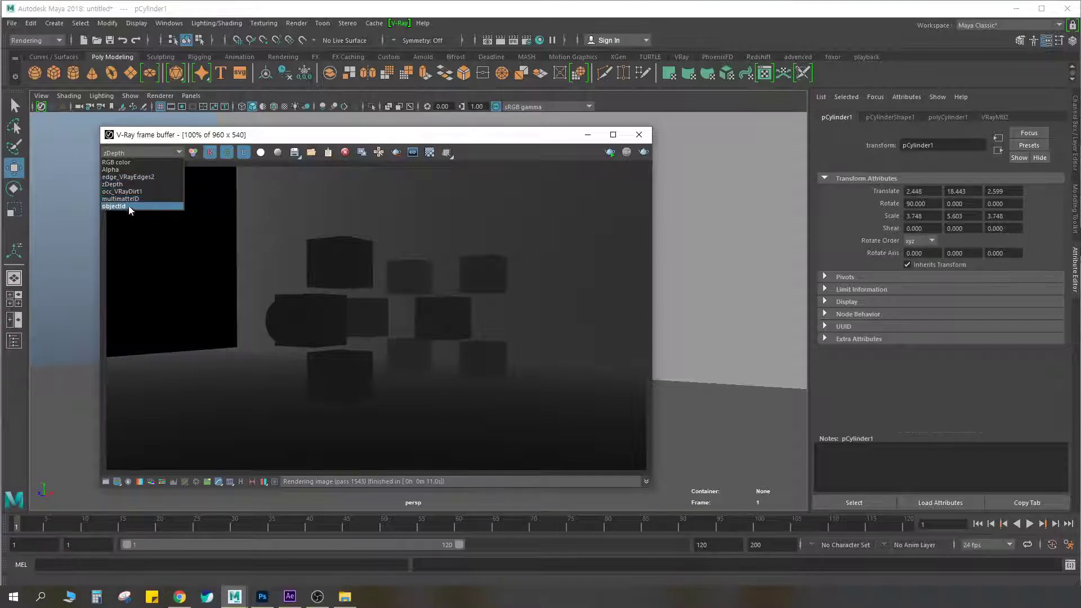
{"action": "key", "text": "alt+Tab"}
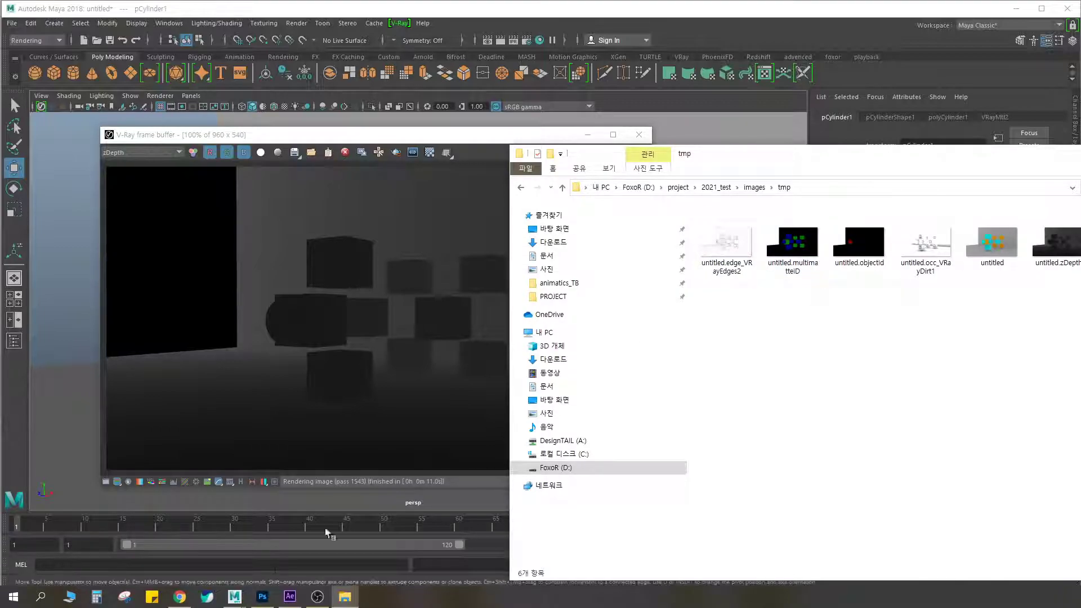
Switch to Photoshop and open the main "untitled" render from the project's tmp folder
{"action": "mouse_move", "coordinate": [265, 599]}
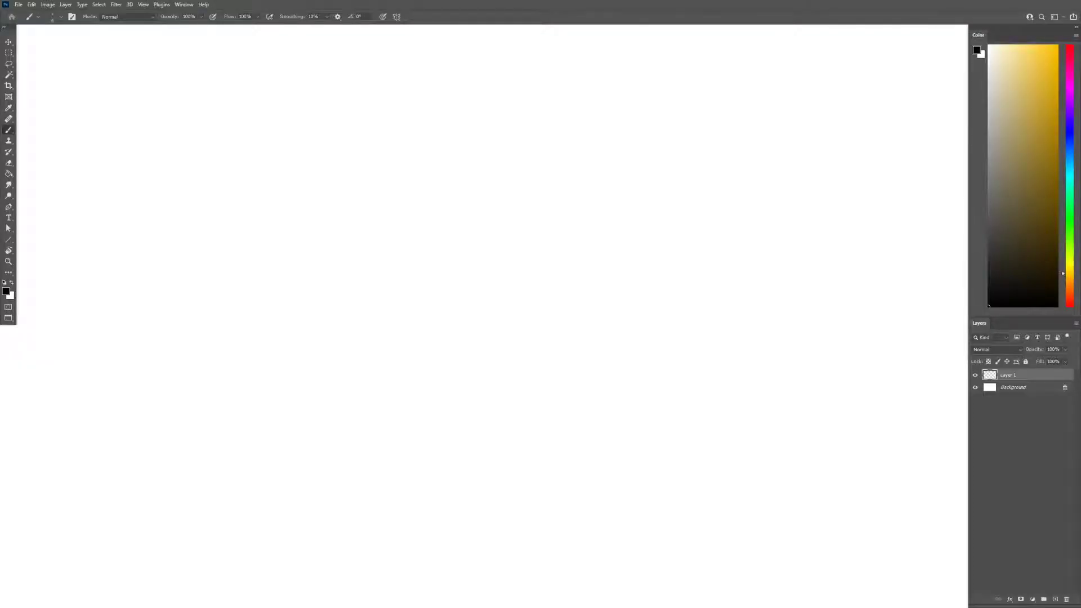
{"action": "left_click_drag", "start_coordinate": [424, 0], "coordinate": [538, 102]}
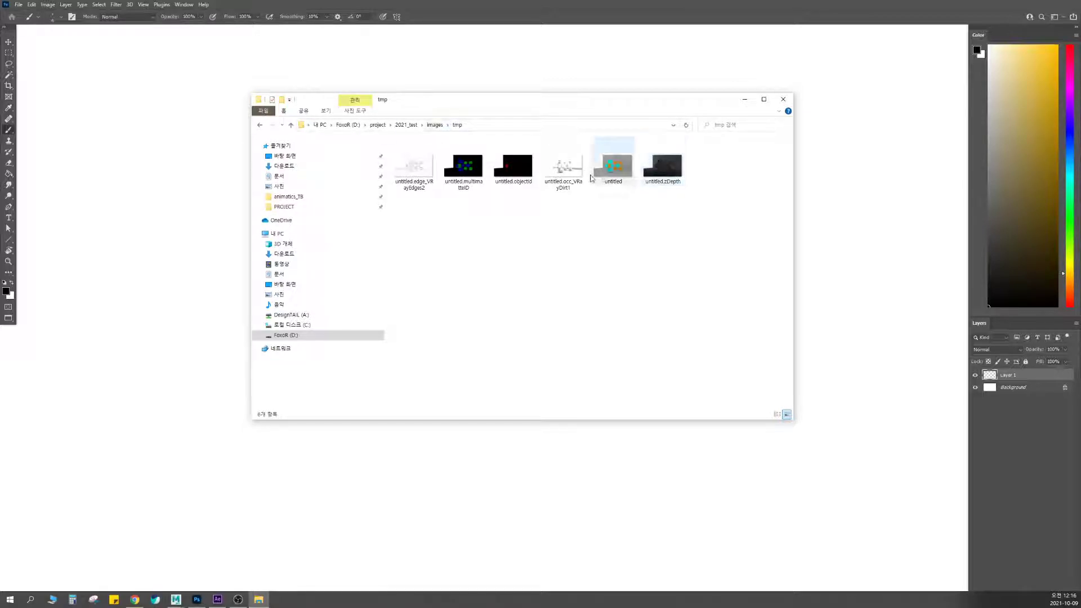
{"action": "left_click", "coordinate": [609, 159]}
{"action": "mouse_move", "coordinate": [614, 159]}
{"action": "left_mouse_down"}
{"action": "mouse_move", "coordinate": [642, 194]}
{"action": "mouse_move", "coordinate": [575, 141]}
{"action": "mouse_move", "coordinate": [613, 170]}
{"action": "left_mouse_up"}
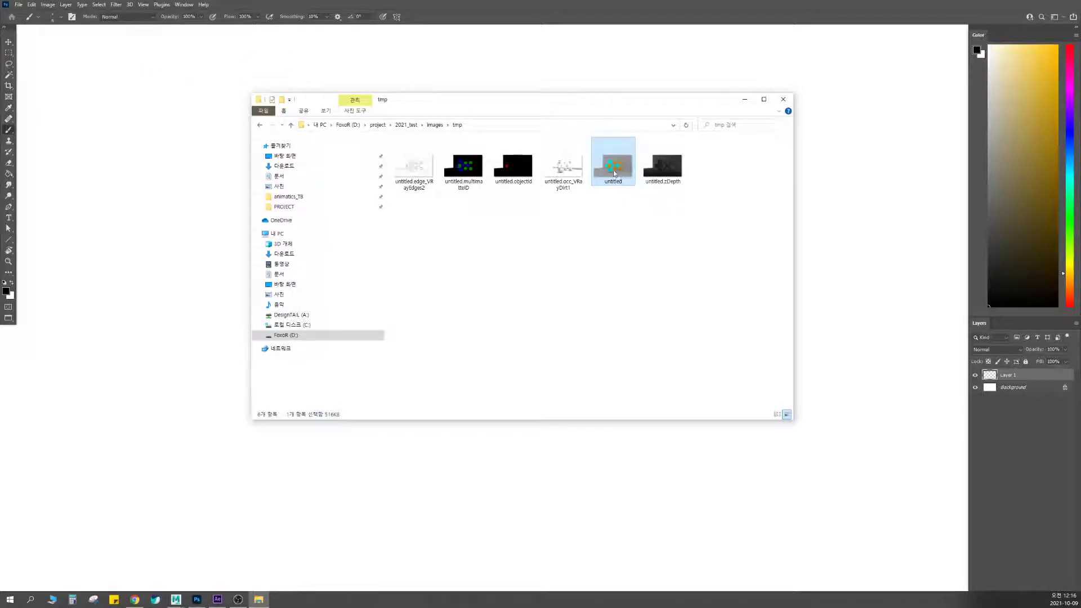
{"action": "left_click", "coordinate": [18, 5]}
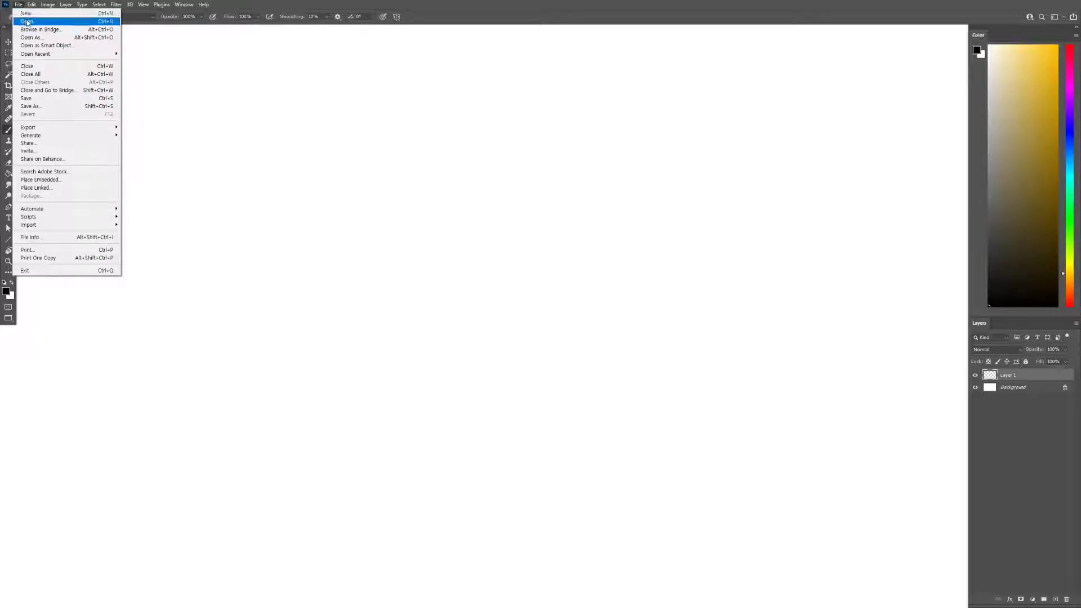
{"action": "left_click", "coordinate": [26, 21]}
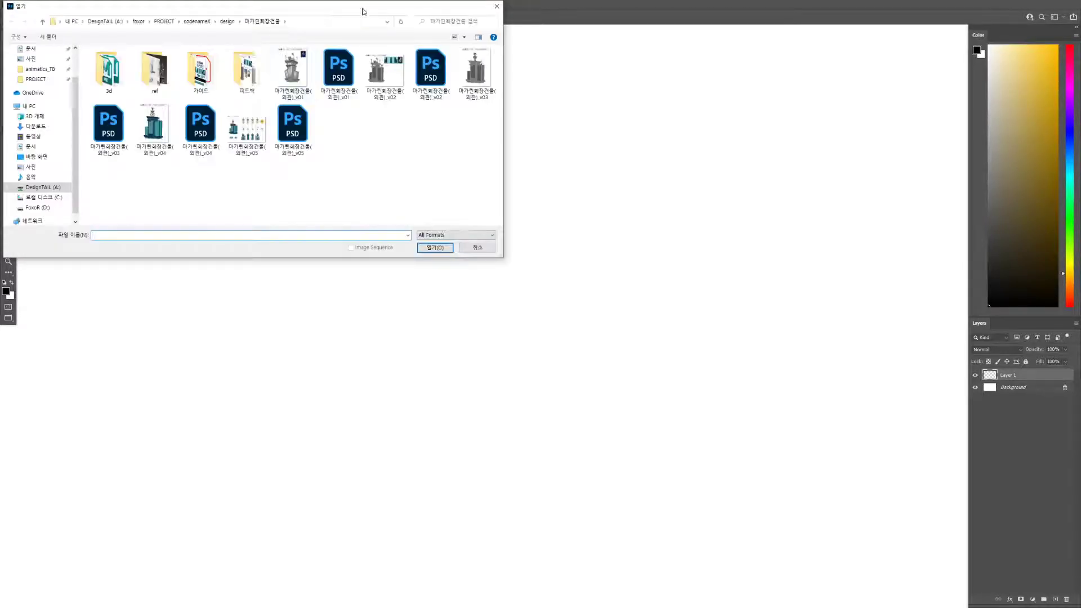
{"action": "left_click_drag", "start_coordinate": [363, 10], "coordinate": [580, 0]}
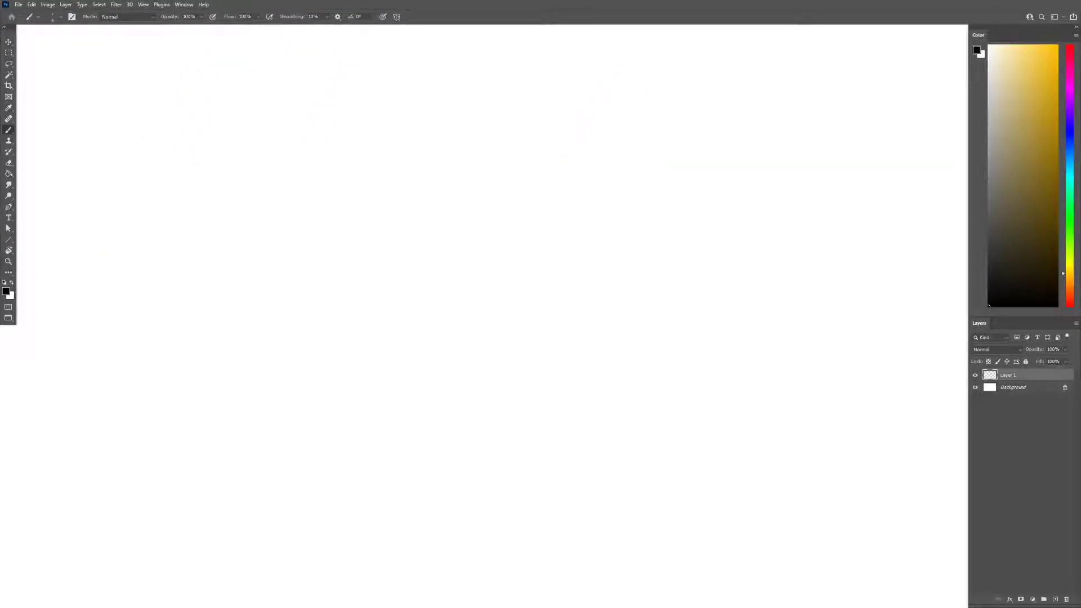
{"action": "left_click_drag", "start_coordinate": [580, 0], "coordinate": [357, 144]}
{"action": "double_click", "coordinate": [296, 211]}
{"action": "double_click", "coordinate": [480, 216]}
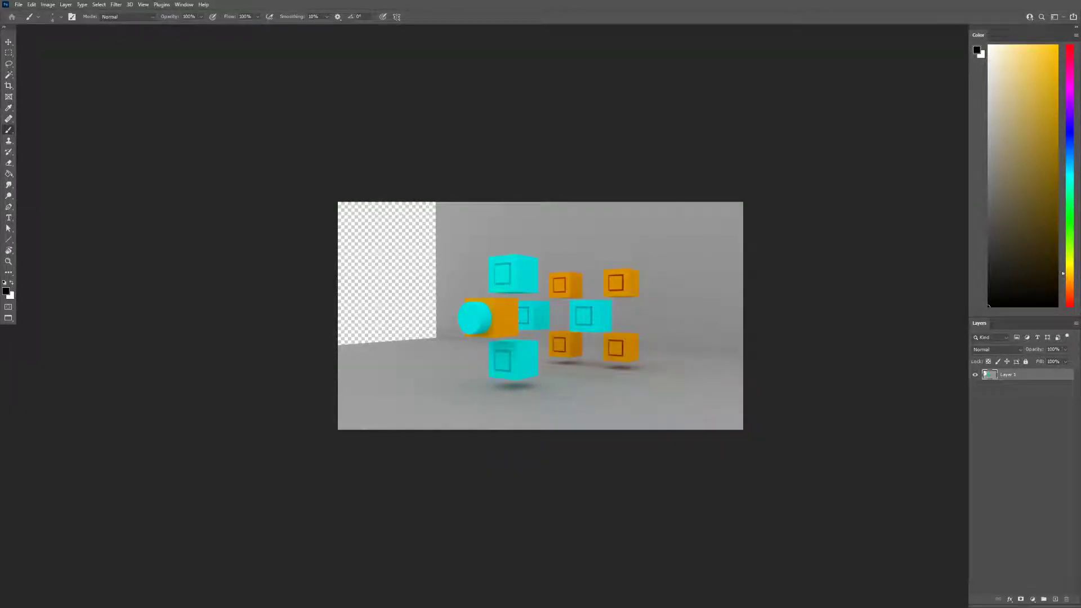
Examine the opened render up close and as a whole on the canvas
{"action": "key", "text": "z"}
{"action": "left_click", "coordinate": [420, 257]}
{"action": "key", "text": "v"}
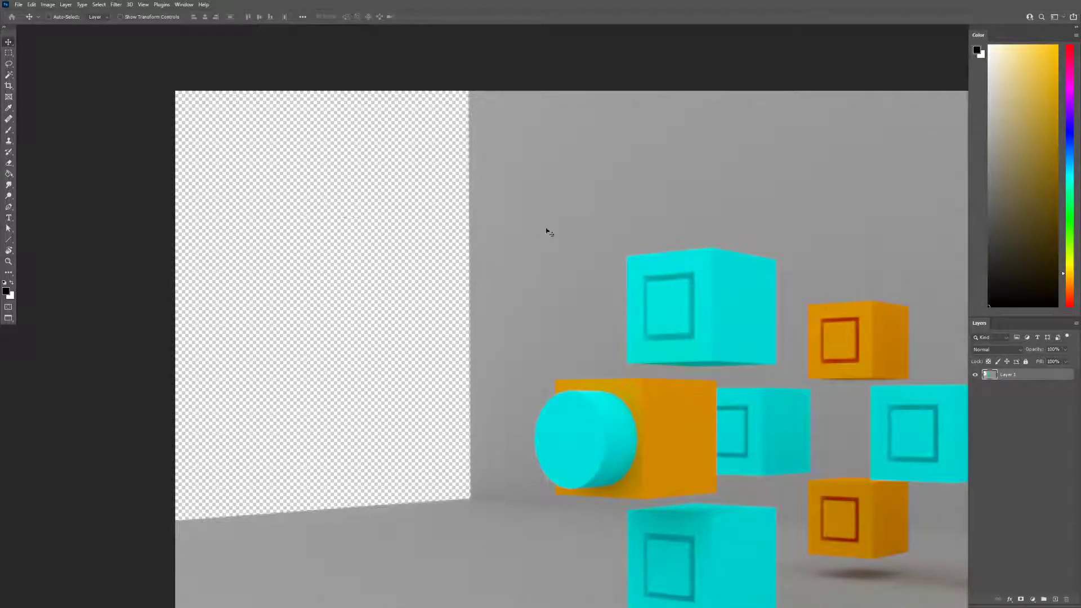
{"action": "key", "text": "ctrl+minus"}
{"action": "left_click_drag", "start_coordinate": [674, 290], "coordinate": [419, 202]}
{"action": "key", "text": "z"}
{"action": "left_click", "coordinate": [506, 214], "text": "alt"}
{"action": "left_click", "coordinate": [506, 215], "text": "alt"}
{"action": "left_click_drag", "start_coordinate": [531, 233], "coordinate": [535, 277]}
{"action": "left_click", "coordinate": [487, 238]}
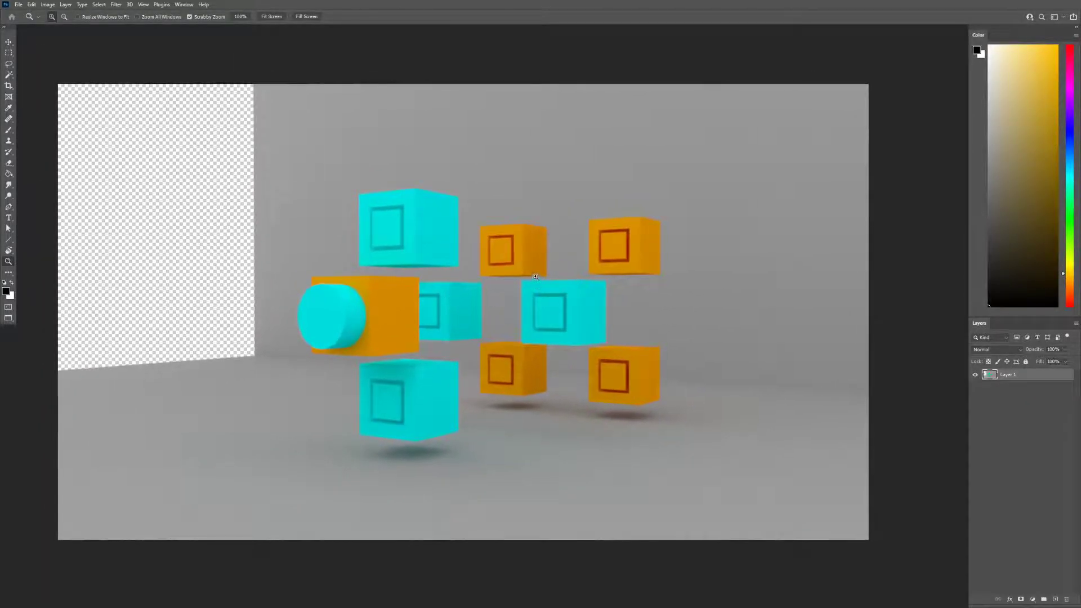
{"action": "key", "text": "v"}
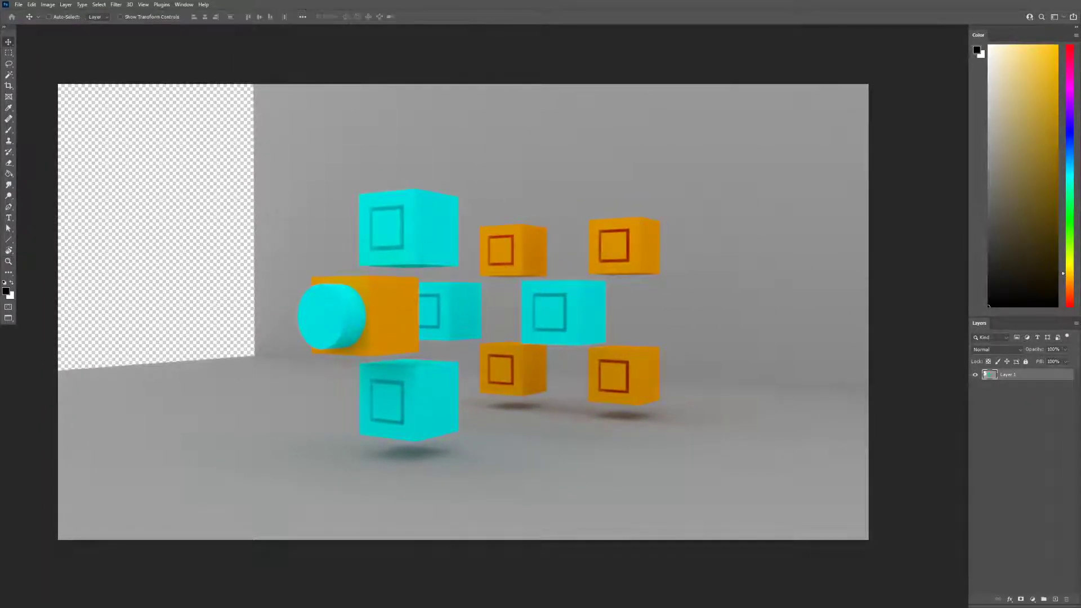
Place the untitled.occ_VRayDirt1 occlusion image from File Explorer as a full-size layer above the render
{"action": "key", "text": "alt+Tab"}
{"action": "left_click_drag", "start_coordinate": [458, 101], "coordinate": [359, 296]}
{"action": "left_click", "coordinate": [466, 370]}
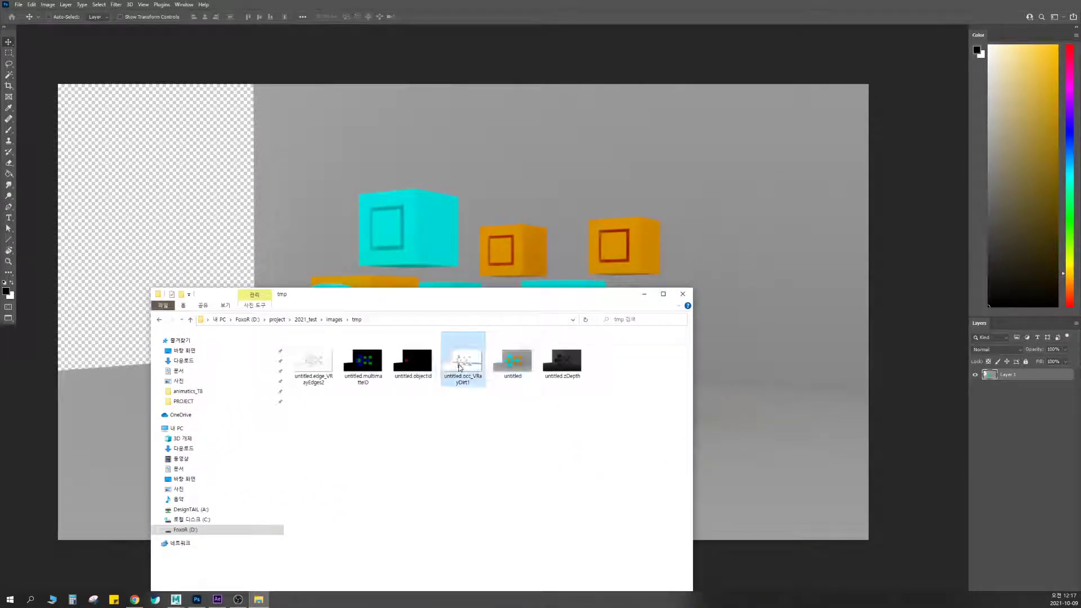
{"action": "left_click_drag", "start_coordinate": [460, 367], "coordinate": [752, 341]}
{"action": "left_click_drag", "start_coordinate": [755, 299], "coordinate": [755, 299]}
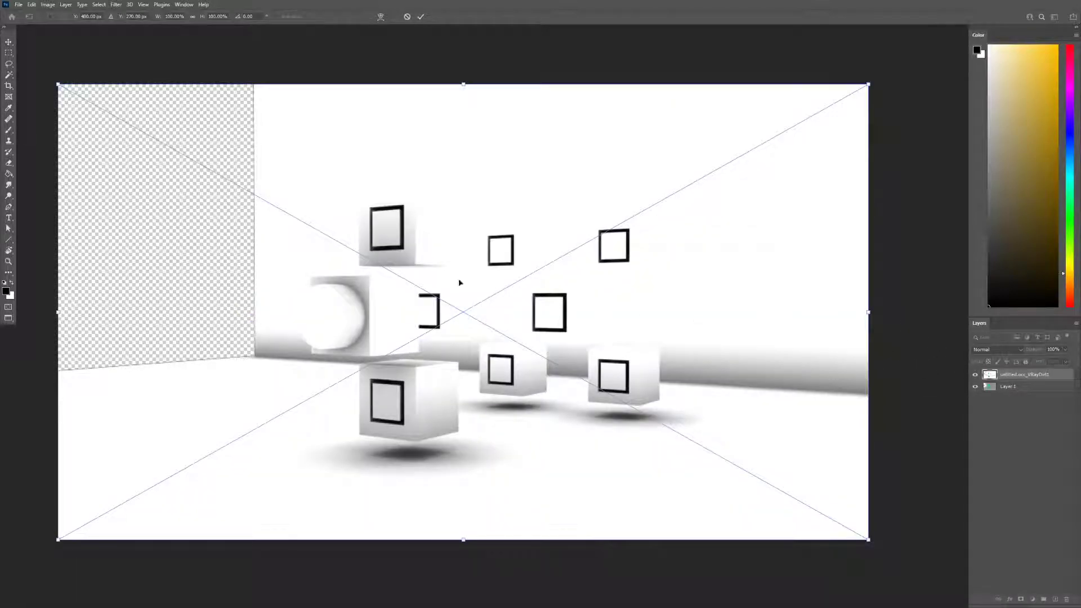
{"action": "key", "text": "Return"}
Compare the render with and without the occlusion layer, and set that layer's blend mode to Multiply
{"action": "left_click", "coordinate": [975, 376]}
{"action": "left_click", "coordinate": [975, 376]}
{"action": "left_click", "coordinate": [975, 376]}
{"action": "left_click", "coordinate": [975, 376]}
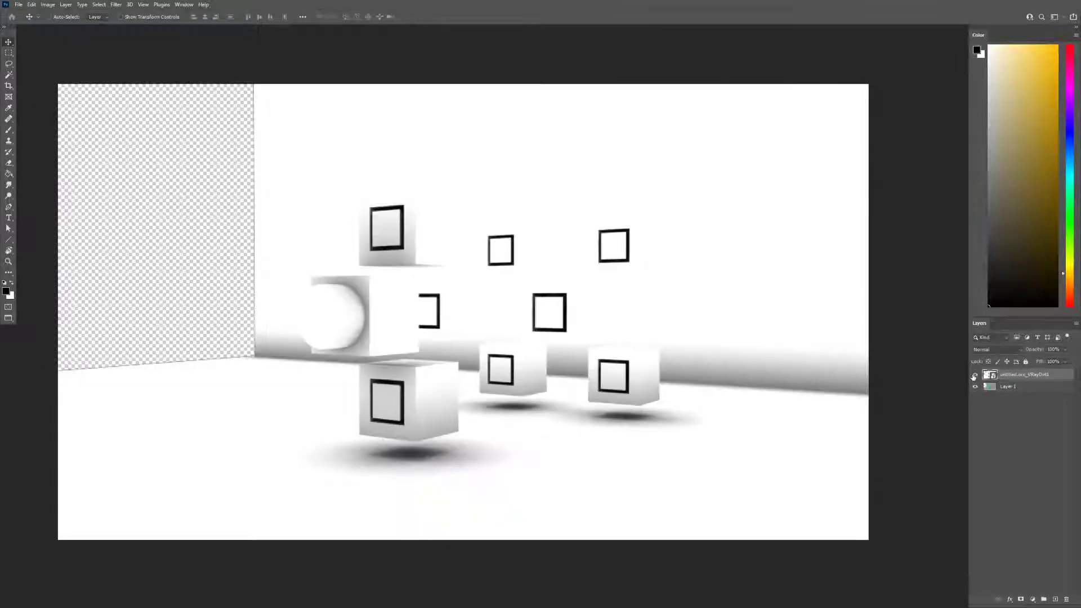
{"action": "left_click", "coordinate": [1003, 351]}
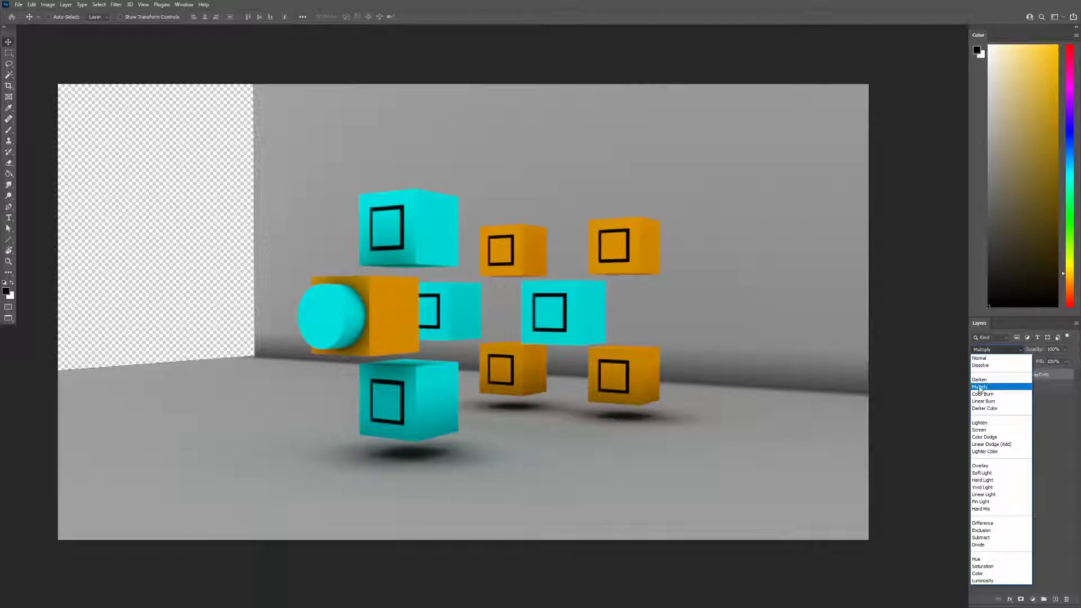
{"action": "left_click", "coordinate": [980, 387]}
Toggle the multiplied occlusion layer's visibility to compare its shading effect on the render
{"action": "left_click", "coordinate": [976, 377]}
{"action": "left_click", "coordinate": [975, 377]}
{"action": "left_click", "coordinate": [975, 377]}
{"action": "left_click", "coordinate": [975, 377]}
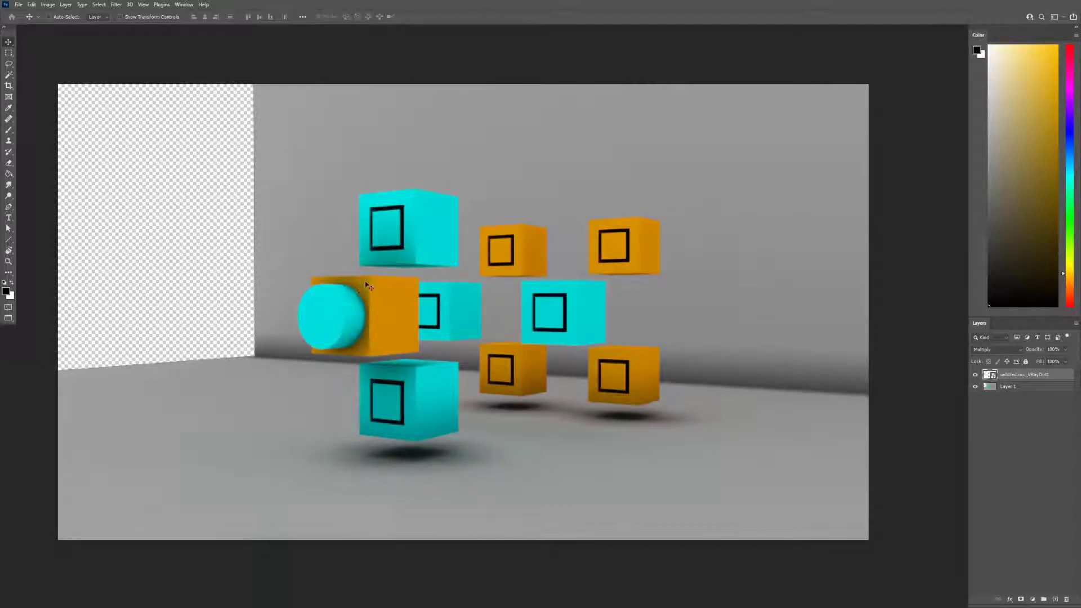
Compare the render with and without the multiplied occlusion layer across the cubes, floor and wall
{"action": "scroll", "coordinate": [412, 243], "scroll_direction": "down", "scroll_amount": 3}
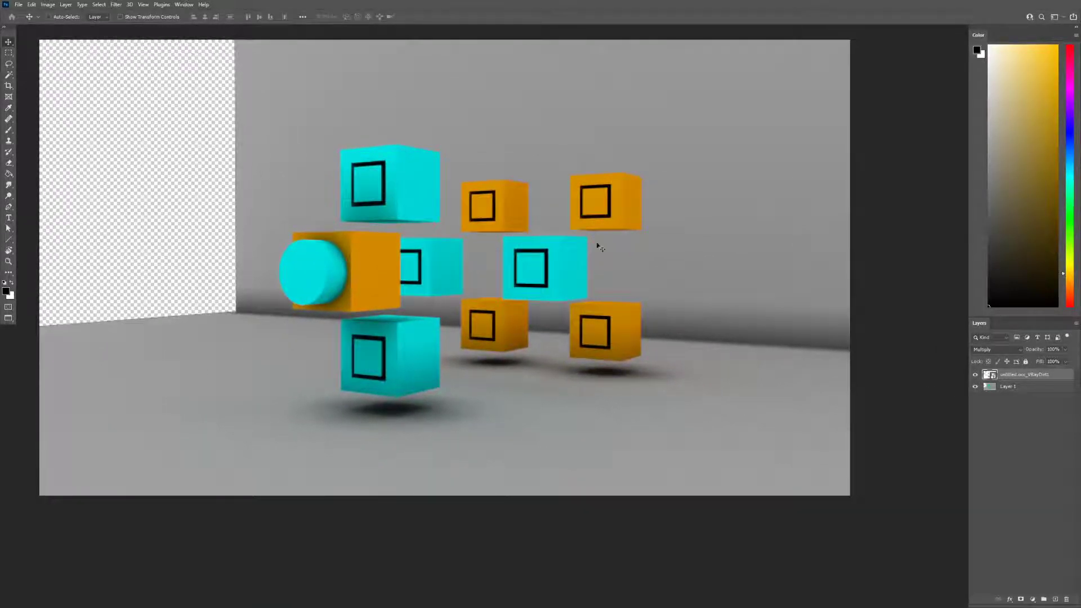
{"action": "left_click", "coordinate": [975, 377]}
{"action": "left_click", "coordinate": [975, 377]}
{"action": "left_click", "coordinate": [975, 377]}
{"action": "left_click", "coordinate": [975, 377]}
{"action": "left_click", "coordinate": [974, 377]}
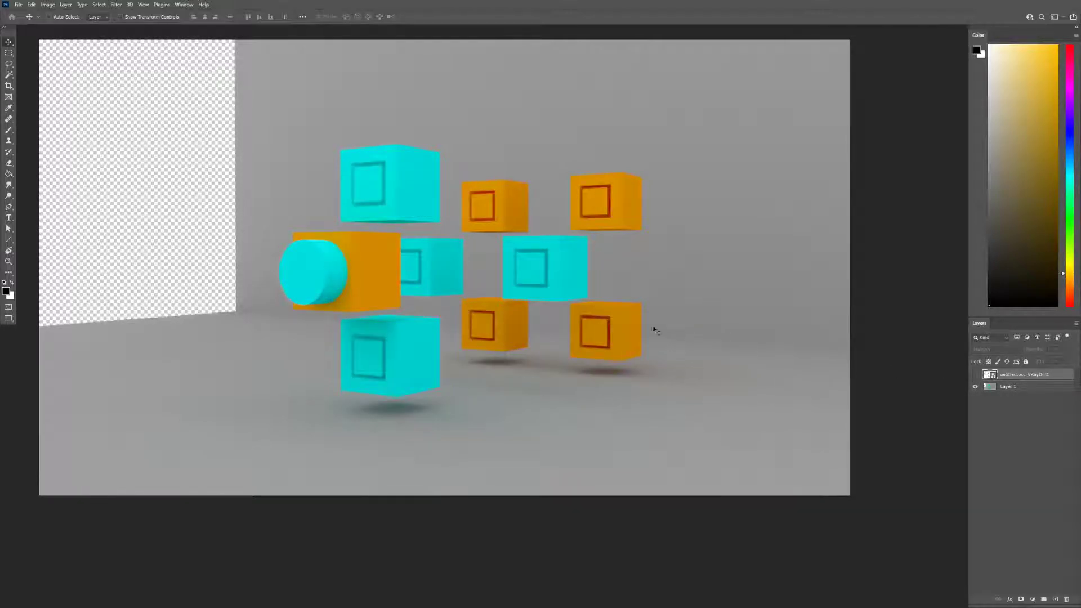
{"action": "left_click", "coordinate": [975, 375]}
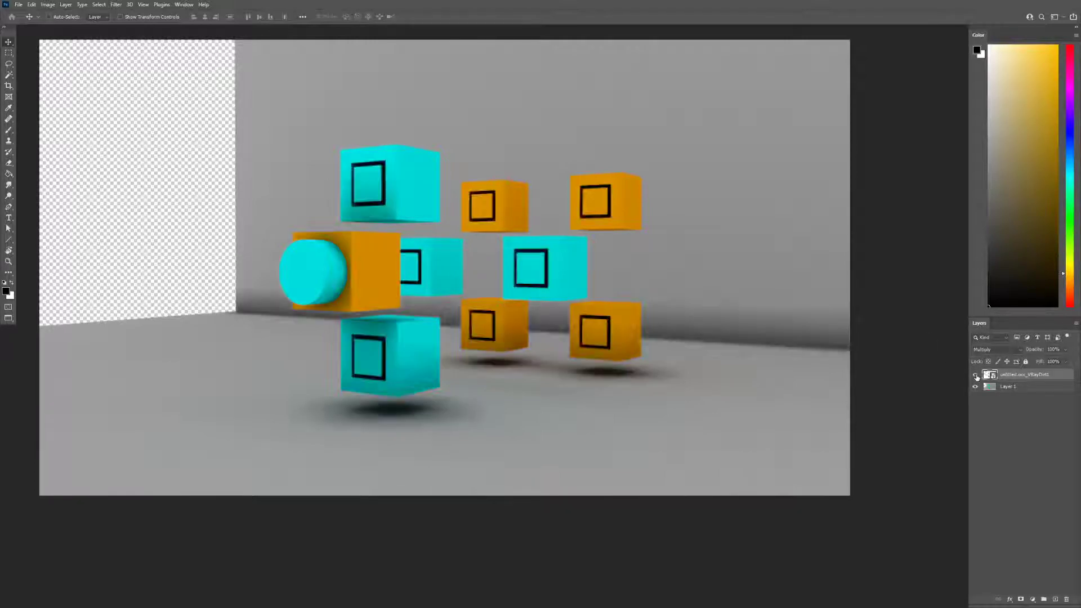
Rasterize the untitled.occ_VRayDirt1 smart object layer
{"action": "right_click", "coordinate": [1033, 379]}
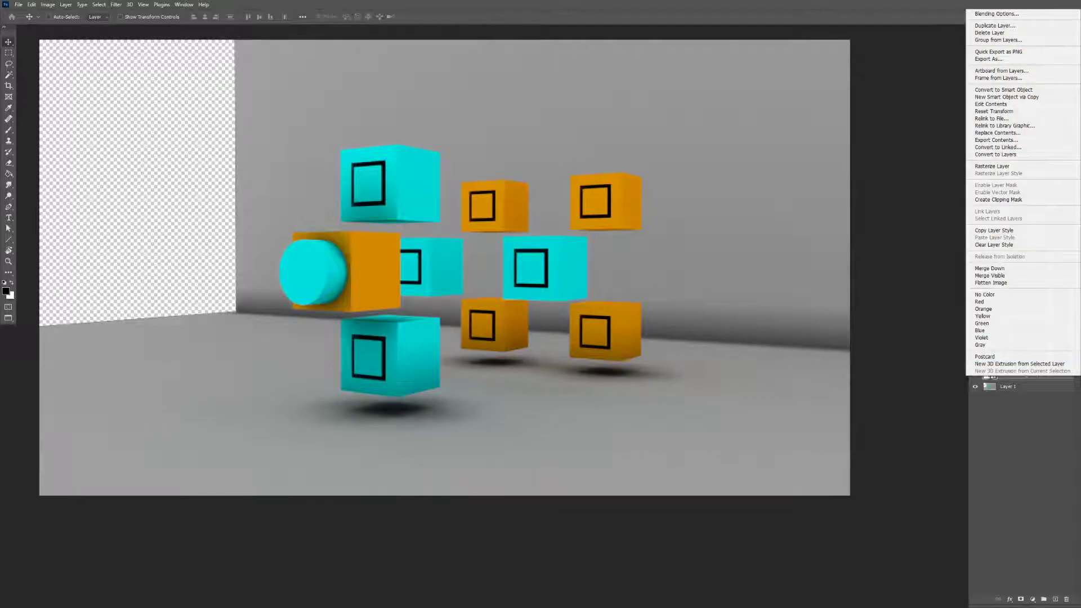
{"action": "left_click", "coordinate": [1015, 166]}
{"action": "right_click", "coordinate": [1018, 377]}
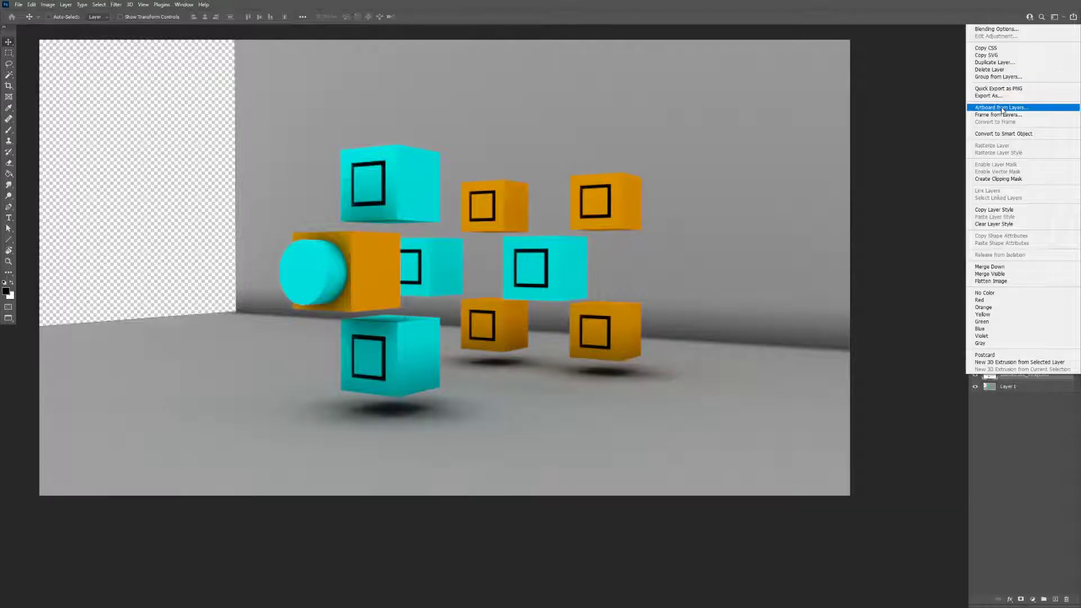
{"action": "left_click", "coordinate": [1023, 377]}
{"action": "right_click", "coordinate": [1023, 377]}
{"action": "left_click", "coordinate": [1002, 413]}
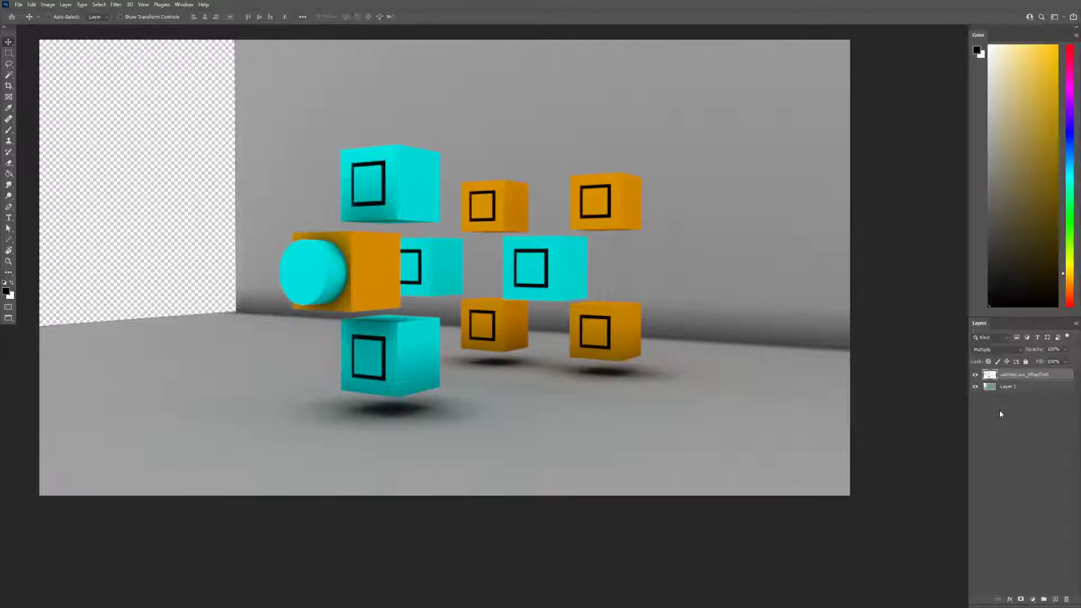
{"action": "right_click", "coordinate": [990, 376]}
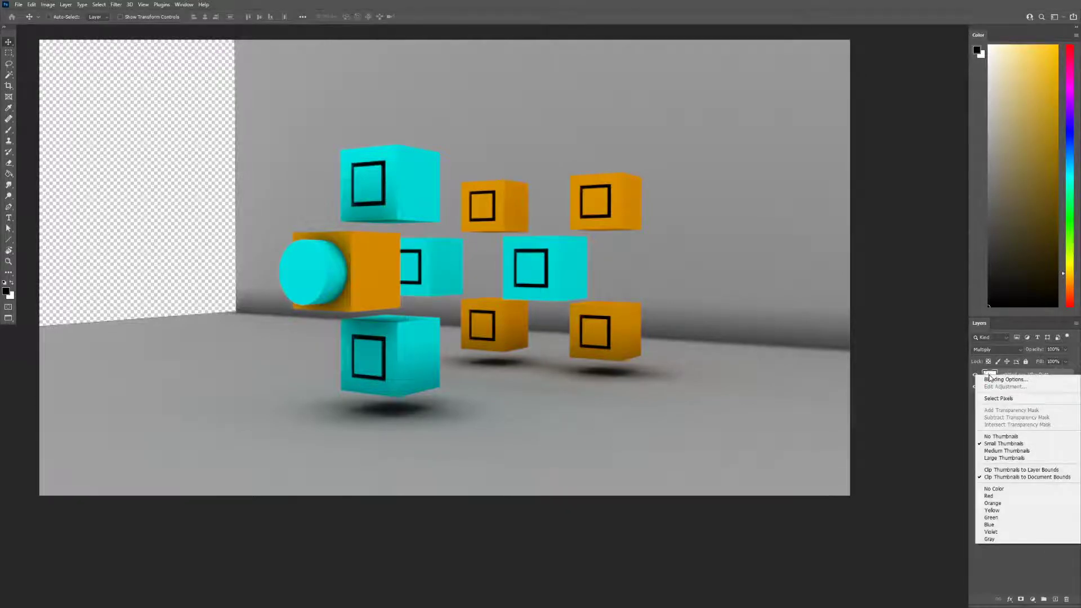
{"action": "left_click", "coordinate": [1013, 566]}
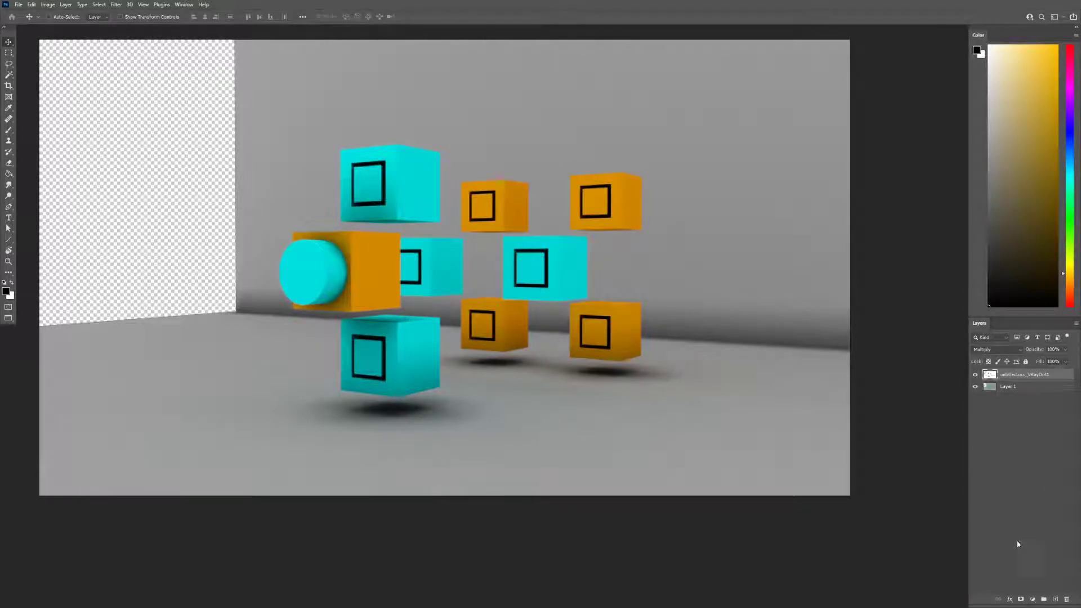
{"action": "right_click", "coordinate": [1018, 375]}
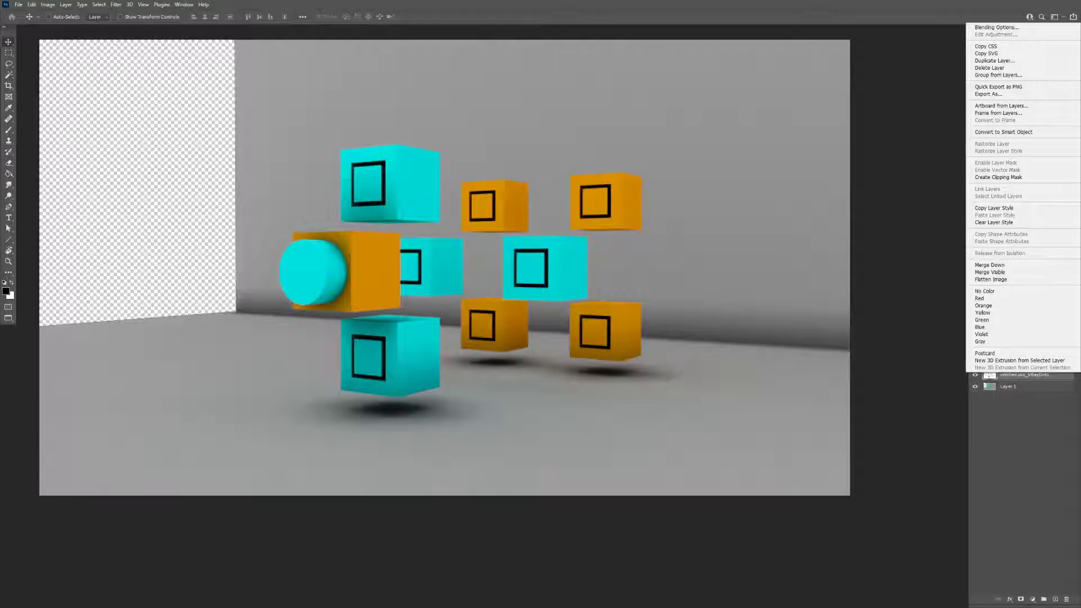
Try adding layer masks to the occlusion layer and undo them
{"action": "left_click", "coordinate": [1021, 599]}
{"action": "left_click", "coordinate": [1022, 600]}
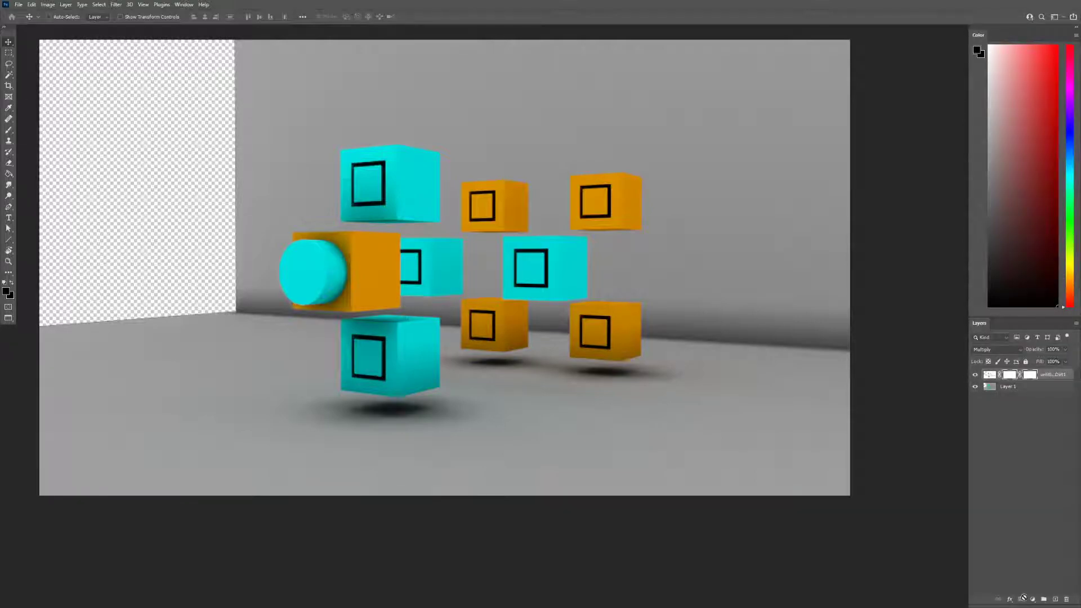
{"action": "key", "text": "ctrl+z"}
{"action": "right_click", "coordinate": [1012, 372]}
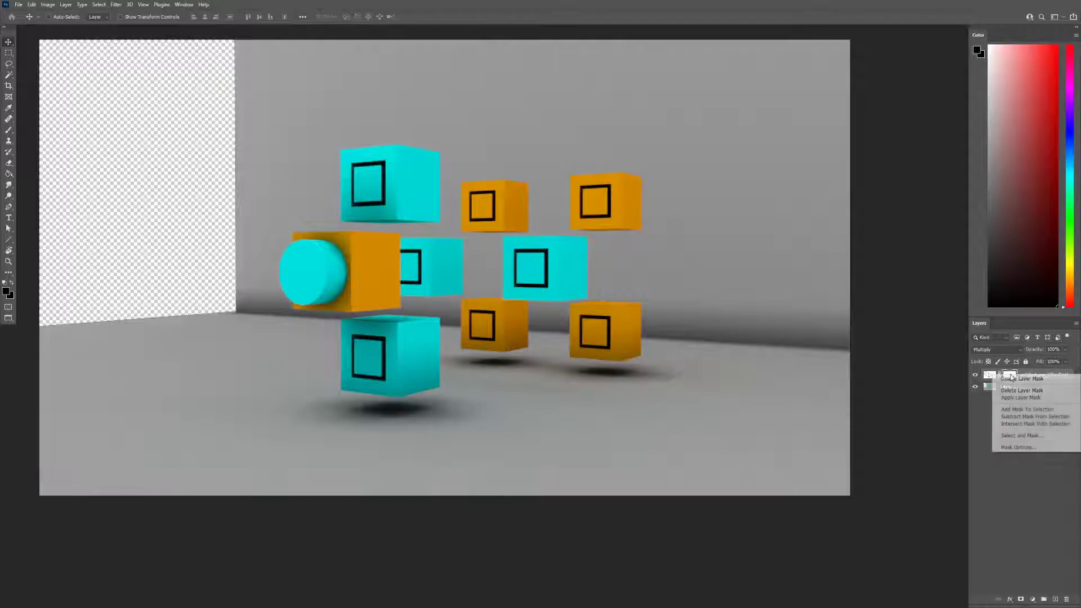
{"action": "left_click", "coordinate": [1021, 482]}
{"action": "key", "text": "ctrl+z"}
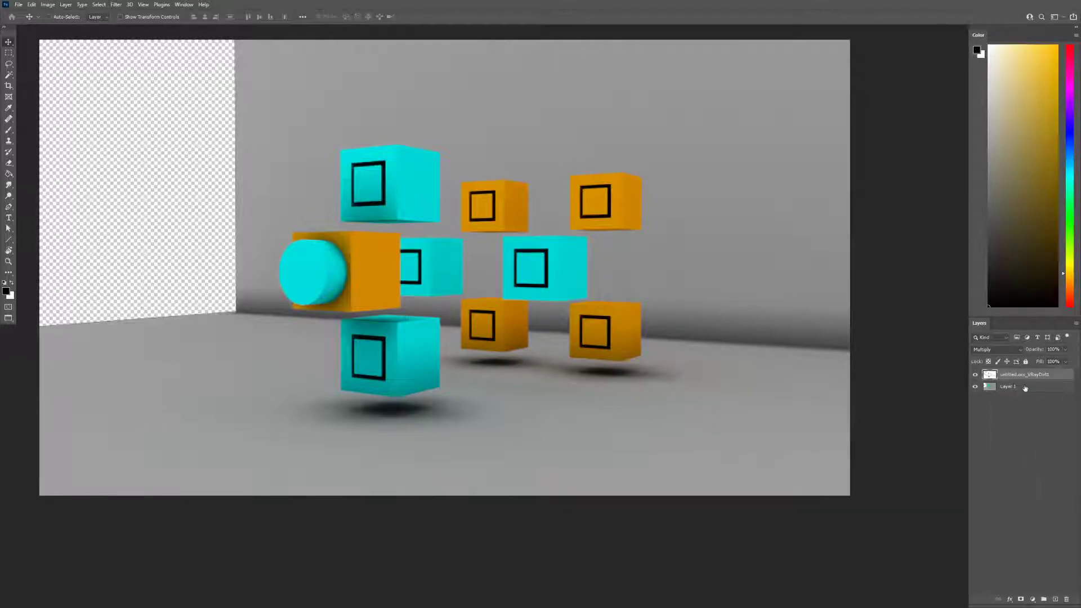
Try a Curves adjustment layer above the occlusion layer and remove it again
{"action": "left_click", "coordinate": [1032, 600]}
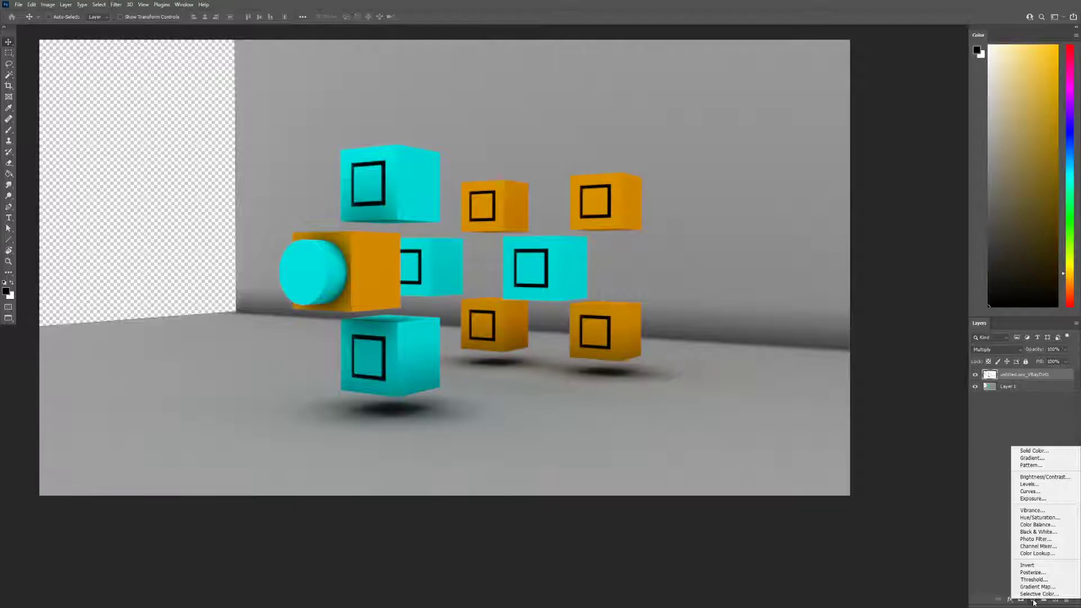
{"action": "left_click", "coordinate": [1050, 493]}
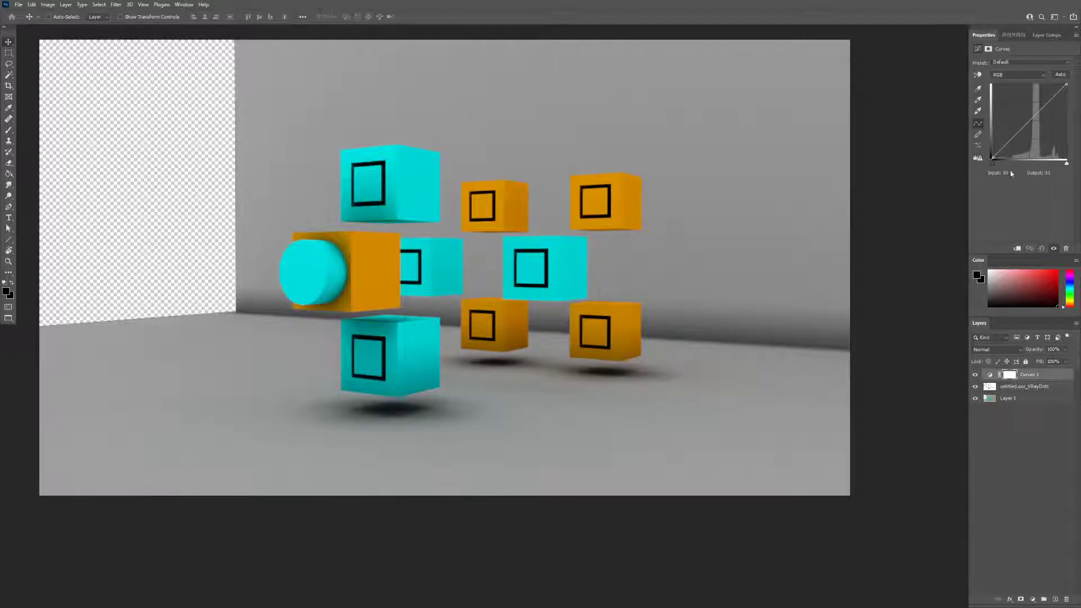
{"action": "left_click", "coordinate": [1011, 374]}
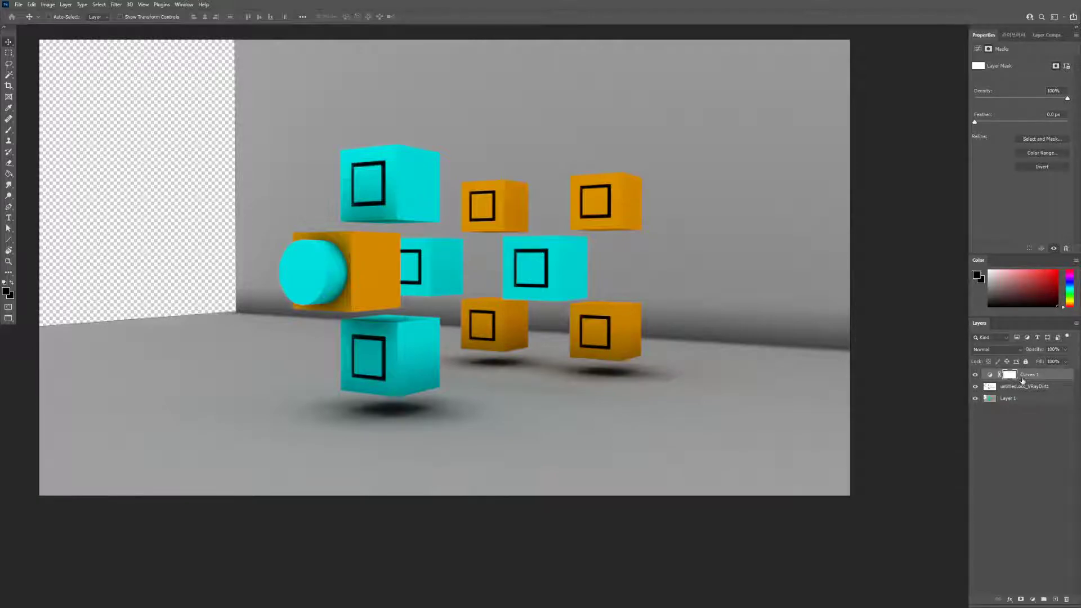
{"action": "key", "text": "Delete"}
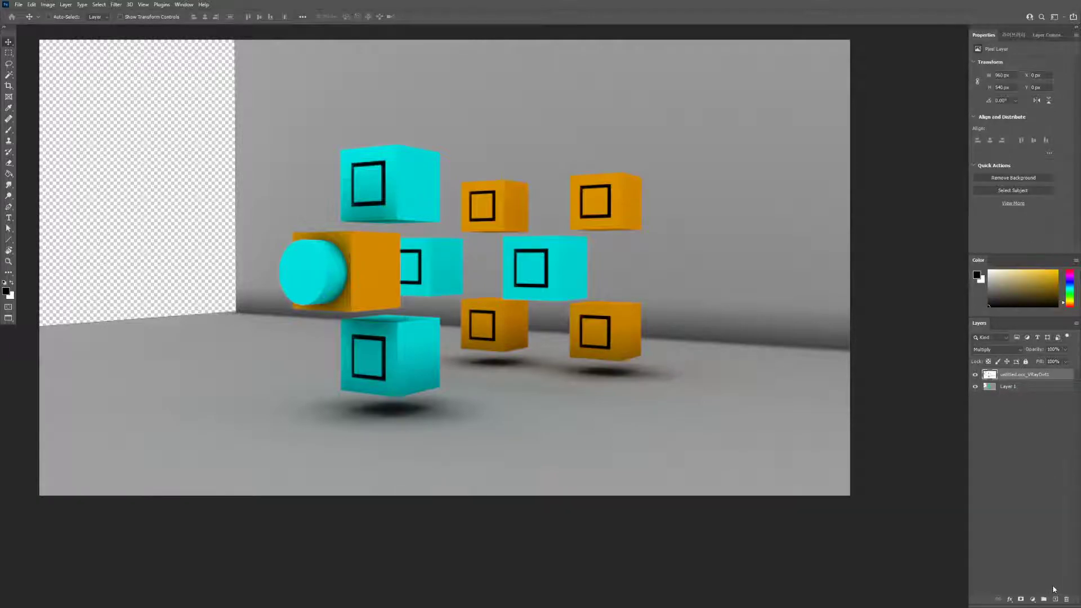
{"action": "left_click", "coordinate": [1034, 600]}
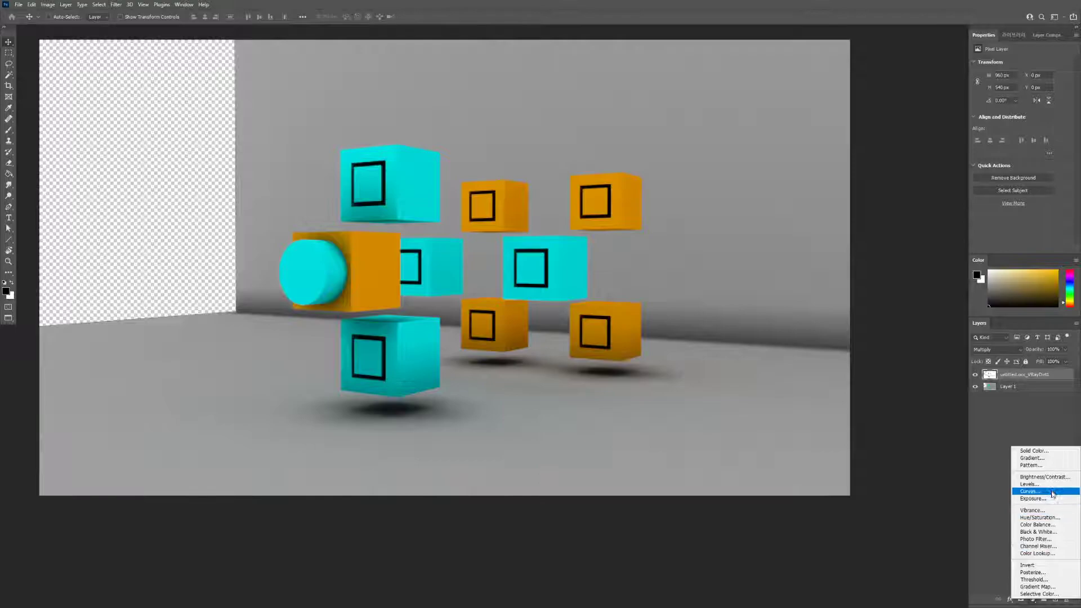
{"action": "left_click", "coordinate": [1034, 491]}
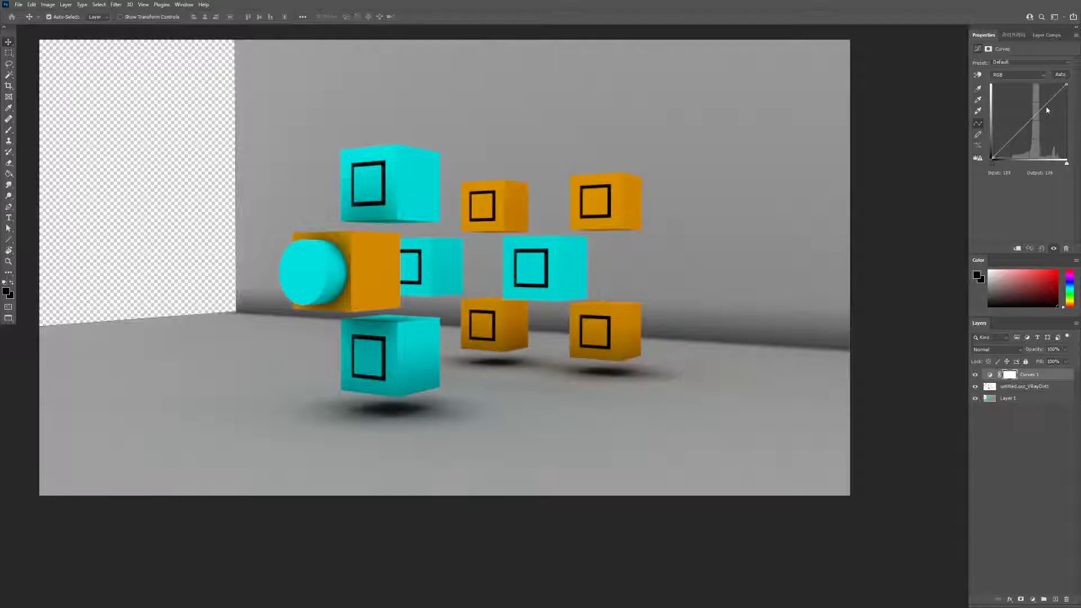
{"action": "key", "text": "ctrl+z"}
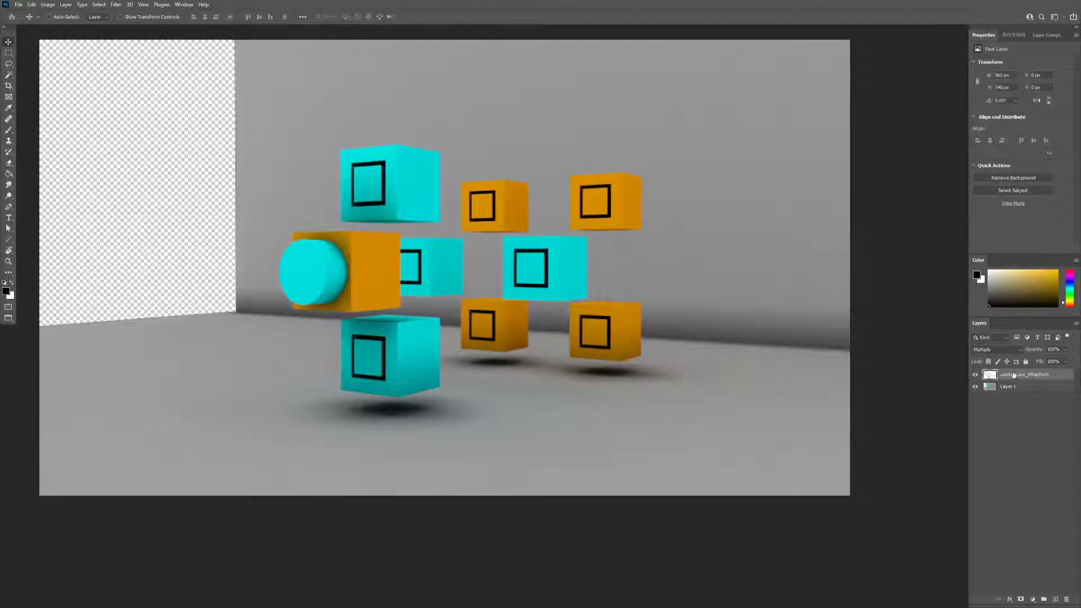
{"action": "key", "text": "ctrl+l"}
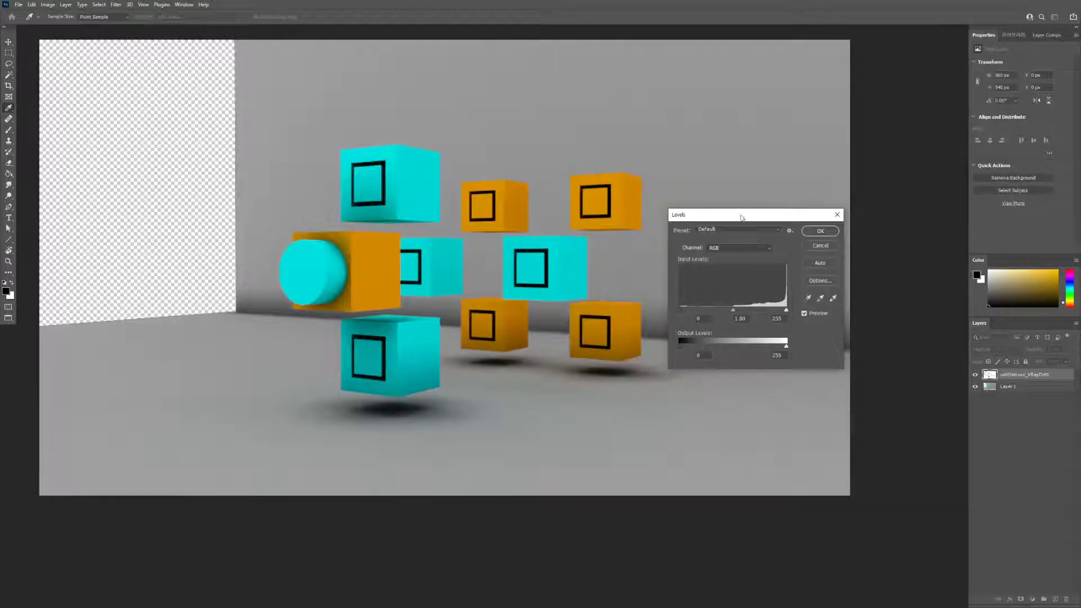
{"action": "left_click_drag", "start_coordinate": [742, 216], "coordinate": [765, 220]}
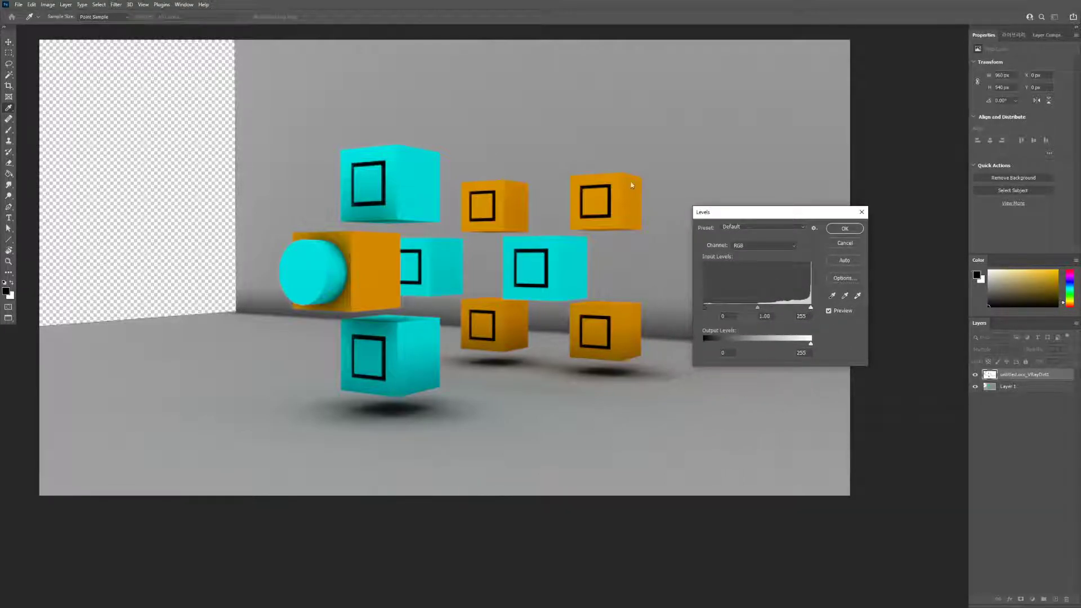
{"action": "key", "text": "Escape"}
{"action": "left_click", "coordinate": [115, 6]}
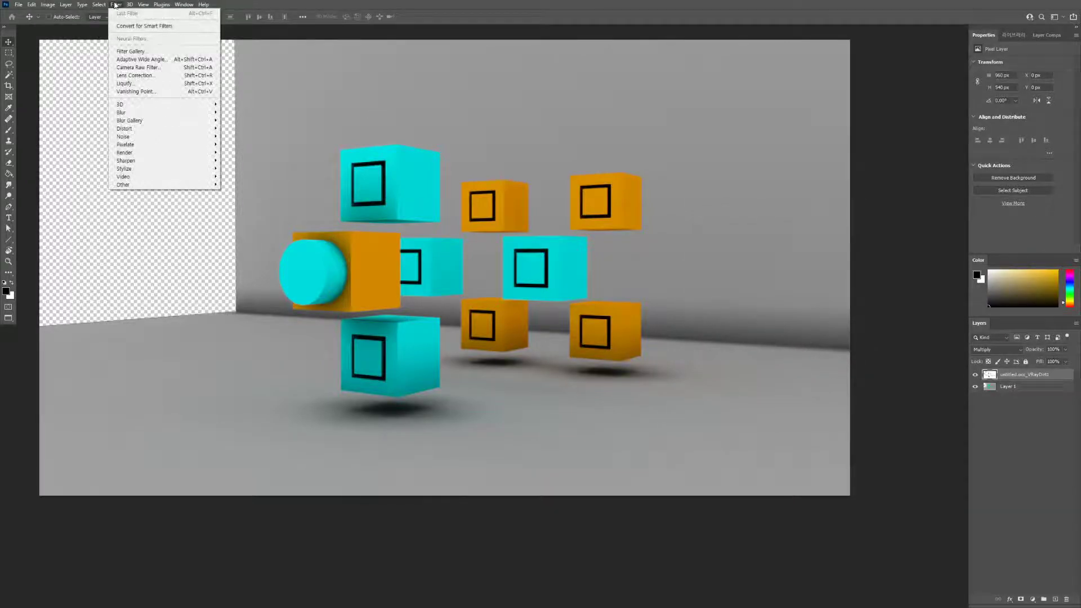
{"action": "left_click", "coordinate": [257, 4]}
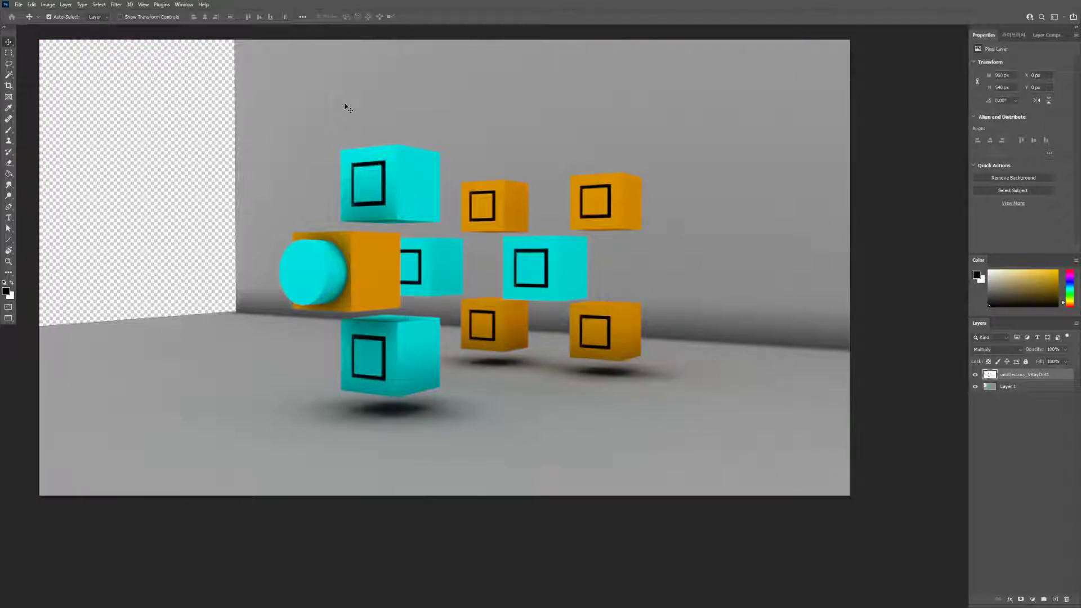
{"action": "key", "text": "ctrl+z"}
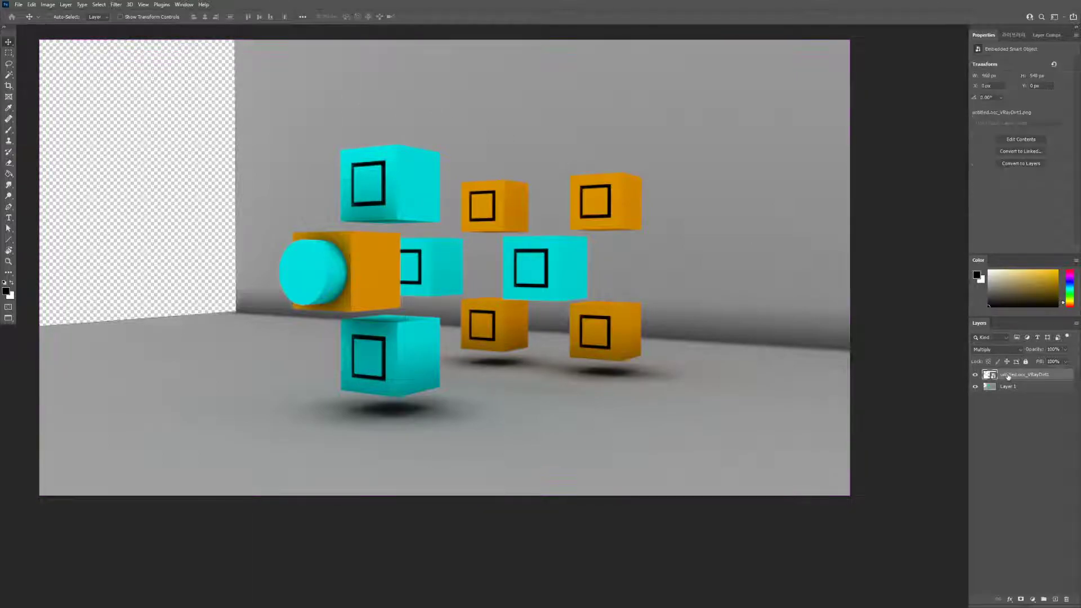
{"action": "key", "text": "ctrl+shift+z"}
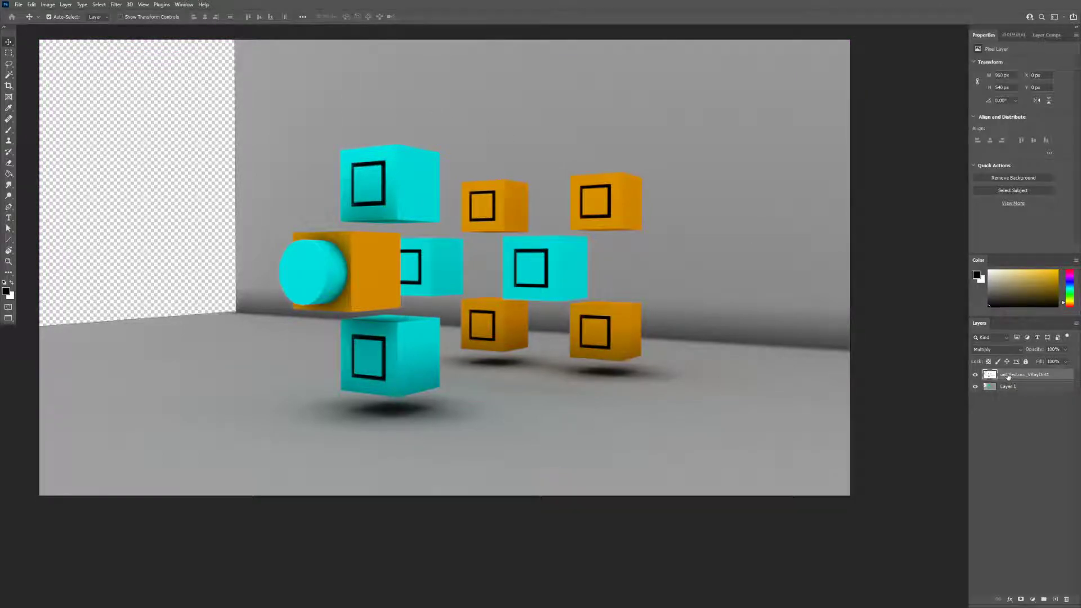
Lighten the rasterized occlusion layer directly with a two-point RGB Curves adjustment, placing the upper point at about input 189, output 211
{"action": "key", "text": "ctrl+m"}
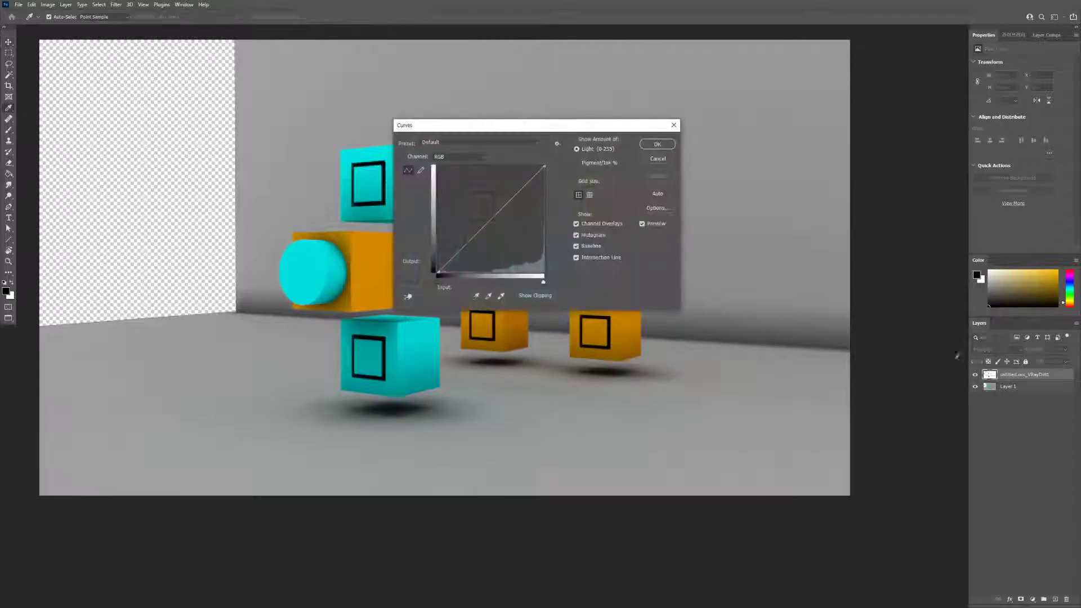
{"action": "left_click_drag", "start_coordinate": [560, 129], "coordinate": [825, 157]}
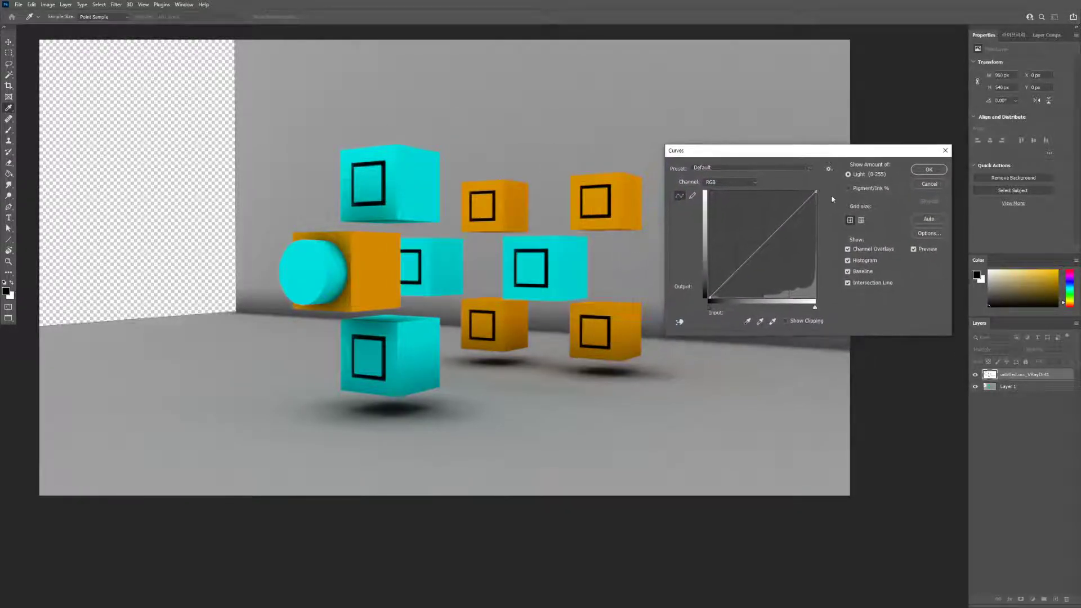
{"action": "left_click_drag", "start_coordinate": [759, 248], "coordinate": [749, 218]}
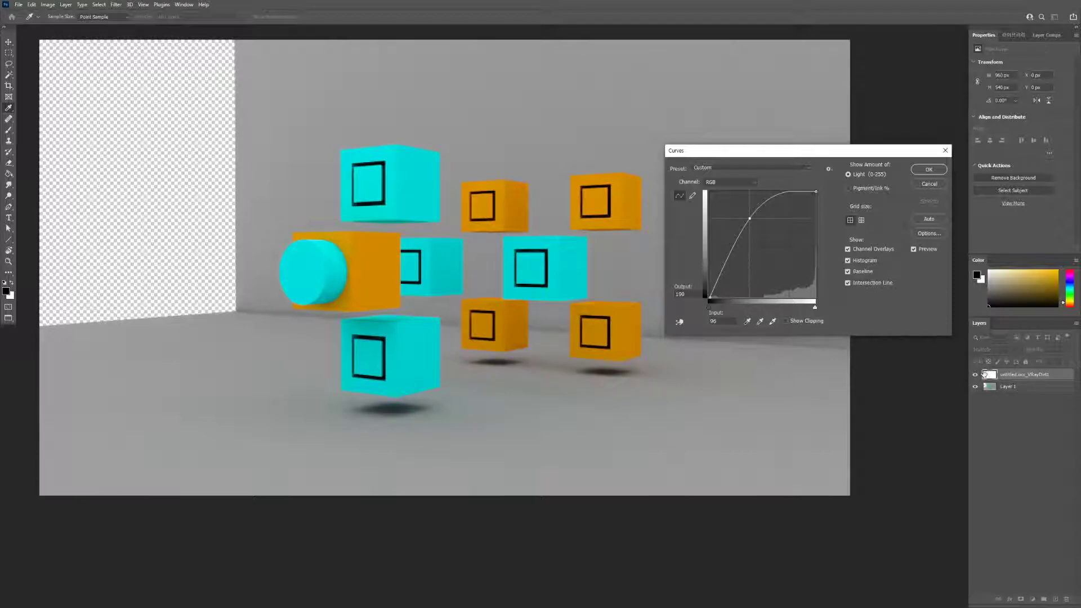
{"action": "left_click_drag", "start_coordinate": [749, 218], "coordinate": [797, 228]}
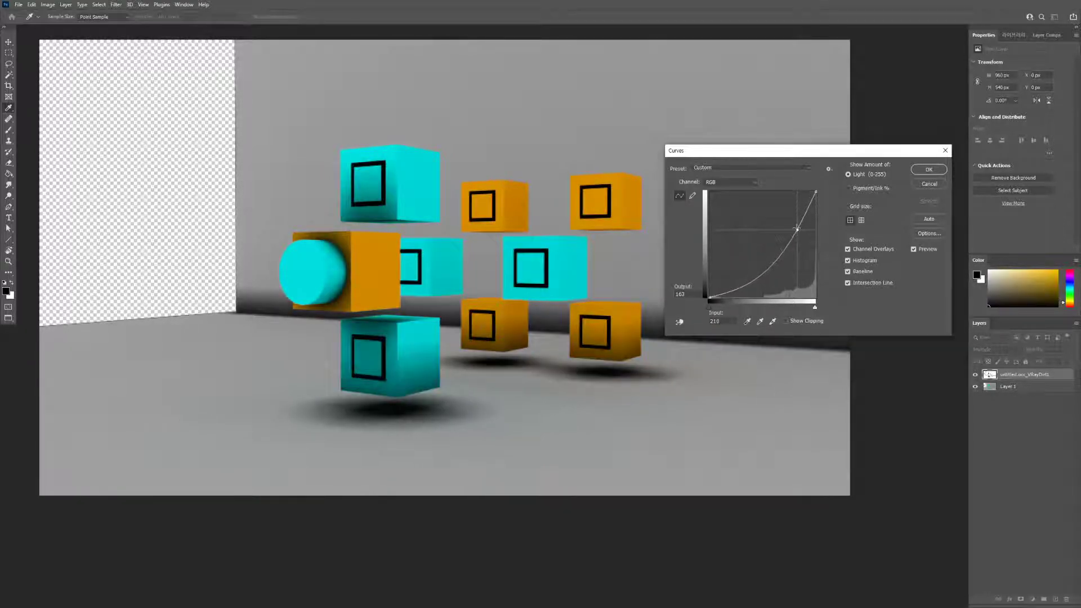
{"action": "mouse_move", "coordinate": [754, 290]}
{"action": "left_mouse_down"}
{"action": "mouse_move", "coordinate": [719, 260]}
{"action": "mouse_move", "coordinate": [747, 277]}
{"action": "left_mouse_up"}
{"action": "left_click_drag", "start_coordinate": [797, 229], "coordinate": [793, 212]}
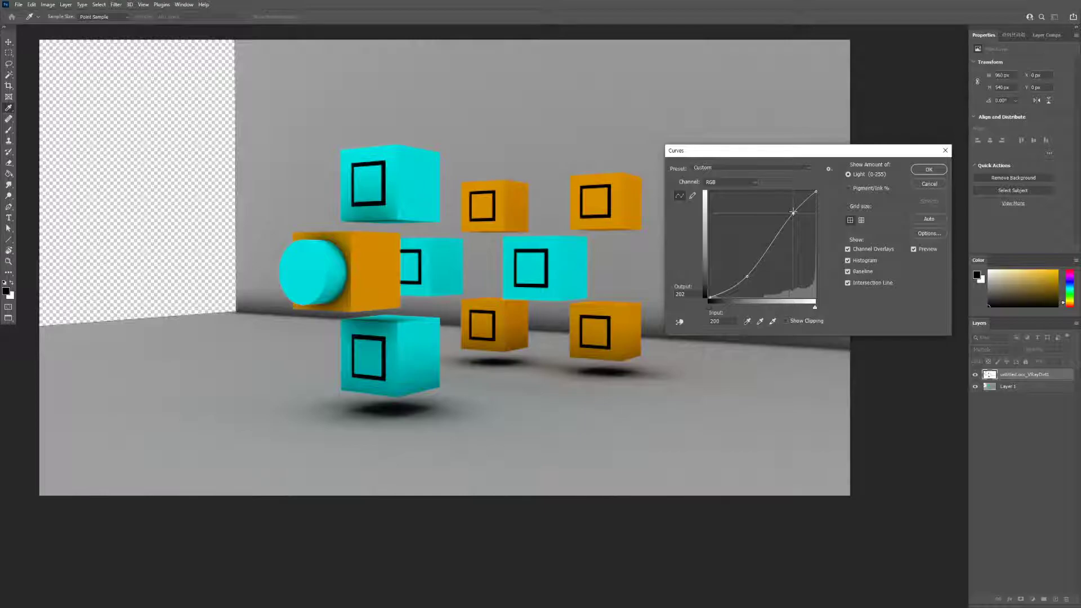
{"action": "left_click_drag", "start_coordinate": [749, 275], "coordinate": [732, 271]}
{"action": "left_click_drag", "start_coordinate": [793, 214], "coordinate": [789, 210]}
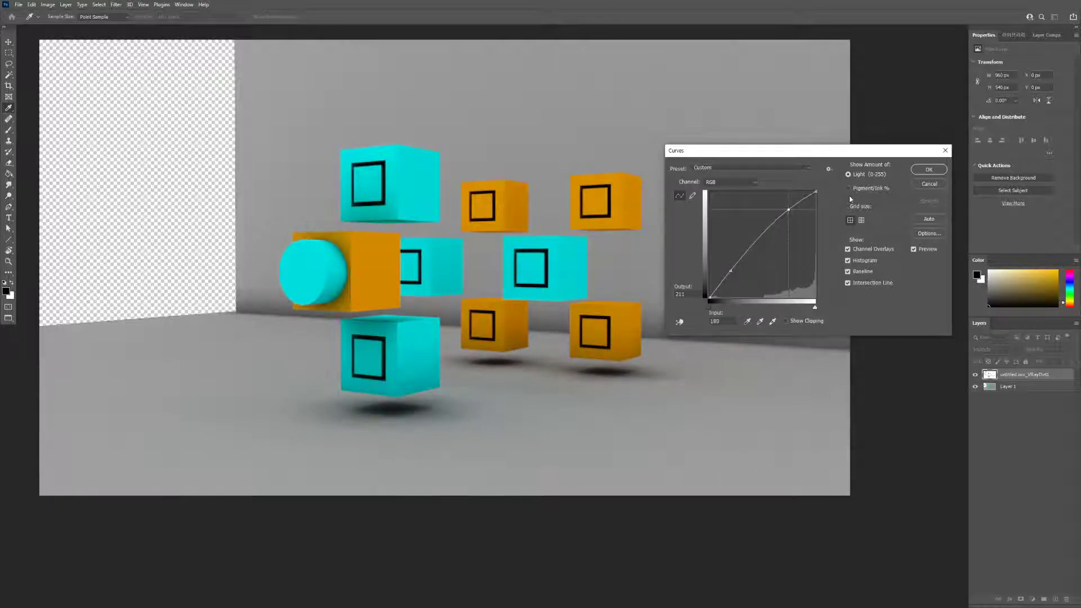
{"action": "left_click", "coordinate": [929, 170]}
Toggle the curve-adjusted occlusion layer's visibility to compare its softened shading with the plain render
{"action": "left_click", "coordinate": [975, 375]}
{"action": "left_click", "coordinate": [975, 374]}
{"action": "left_click", "coordinate": [976, 375]}
{"action": "left_click", "coordinate": [976, 376]}
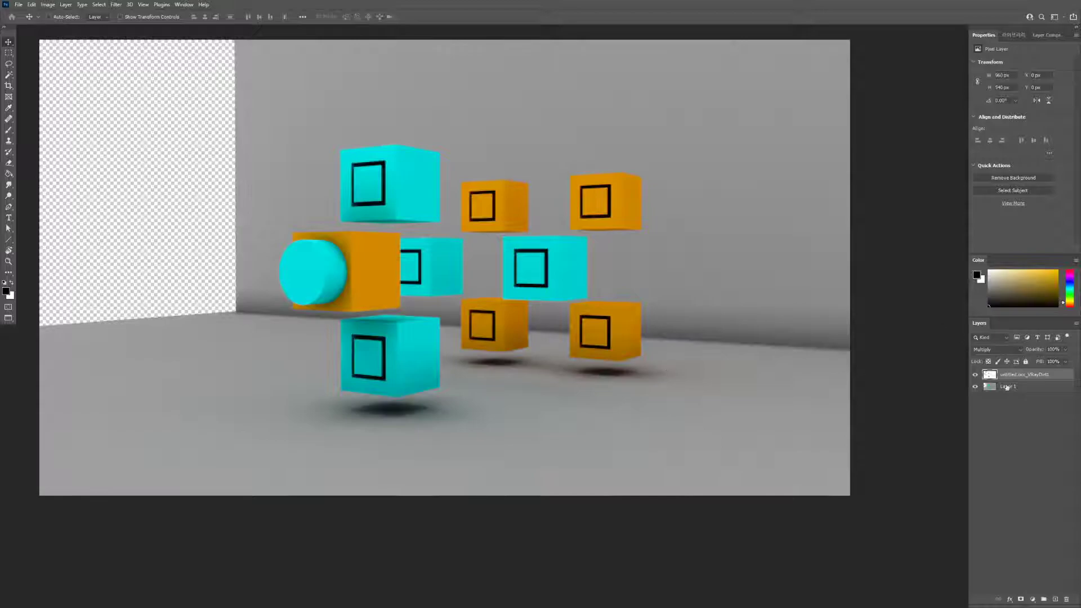
{"action": "left_click", "coordinate": [976, 375]}
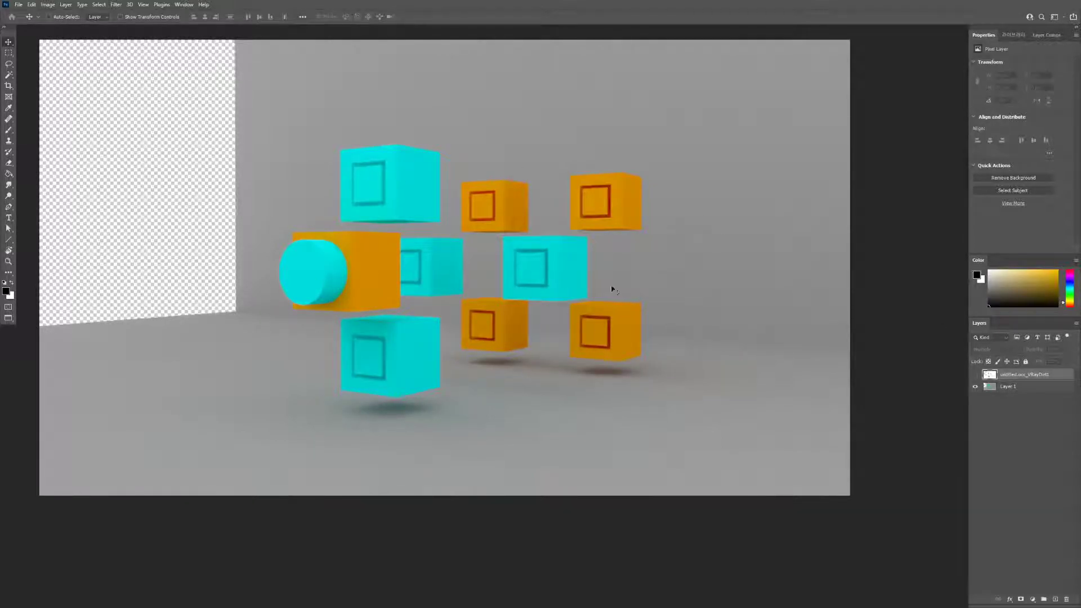
{"action": "left_click", "coordinate": [975, 375]}
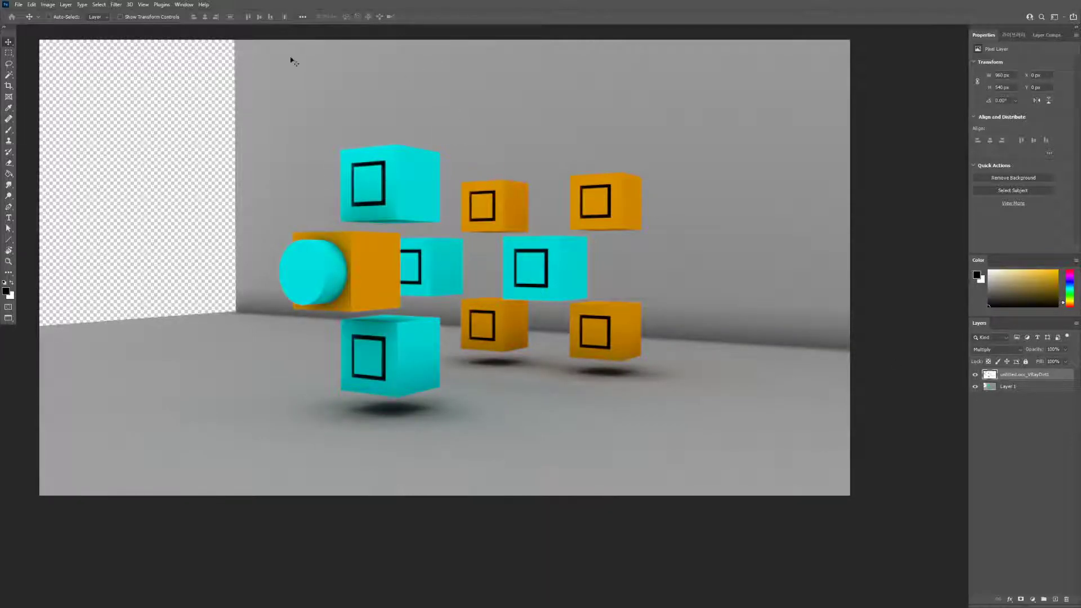
Place untitled.edge_VRayEdges2 as a new layer above the occlusion layer and set its blend mode to Multiply
{"action": "left_click", "coordinate": [19, 5]}
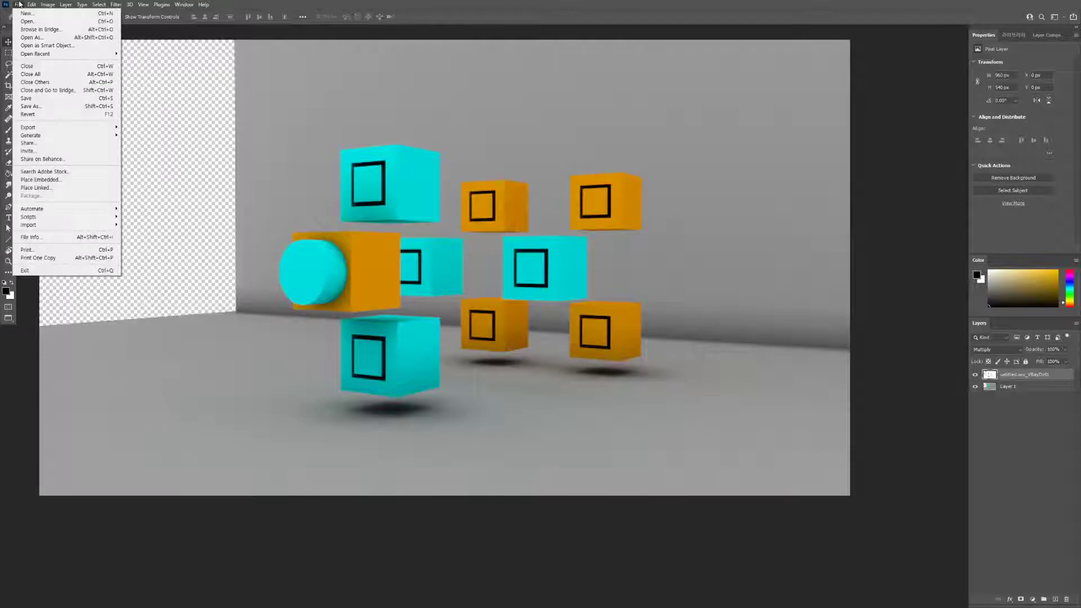
{"action": "left_click", "coordinate": [239, 5]}
{"action": "key", "text": "alt+Tab"}
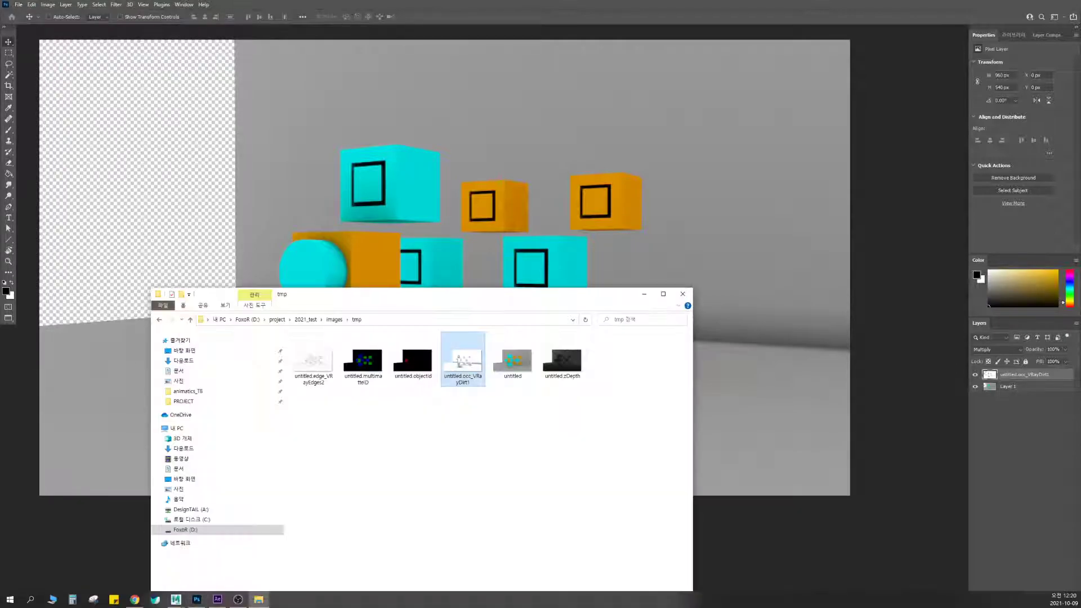
{"action": "left_click_drag", "start_coordinate": [450, 294], "coordinate": [516, 220]}
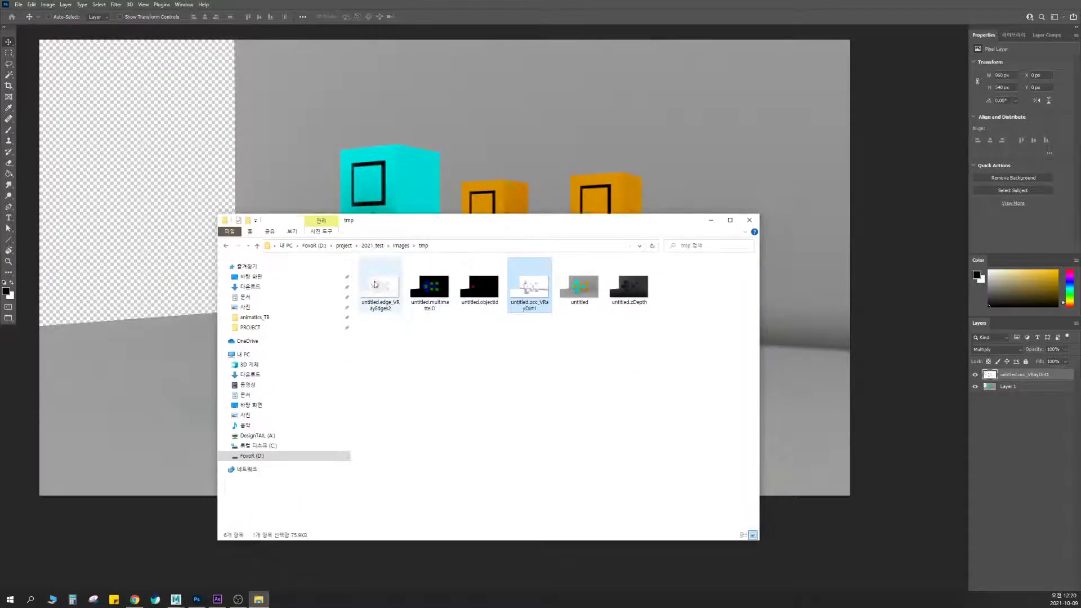
{"action": "left_click_drag", "start_coordinate": [377, 290], "coordinate": [568, 165]}
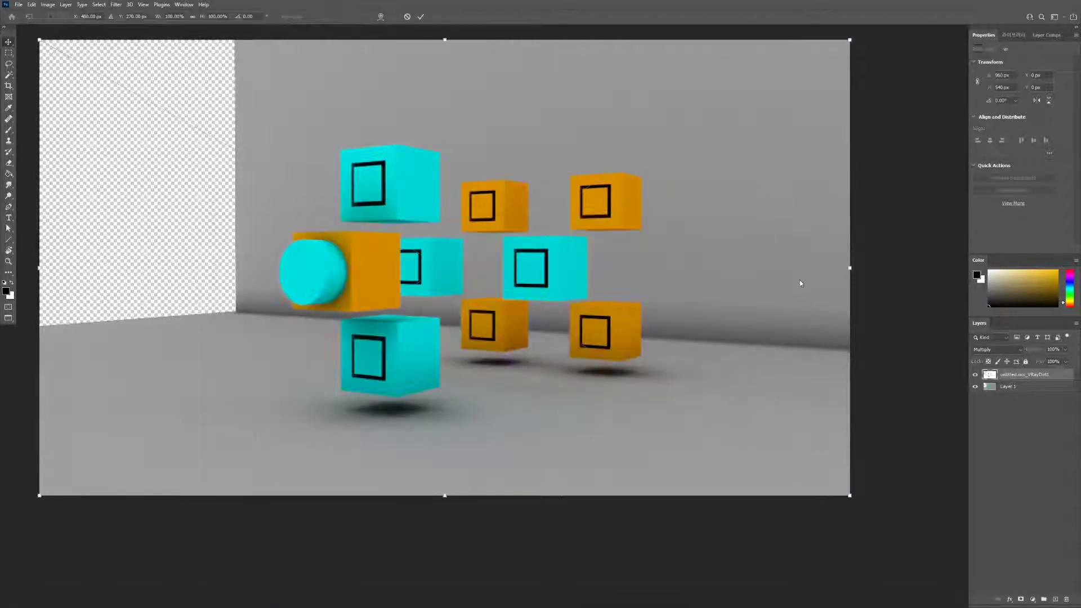
{"action": "key", "text": "Return"}
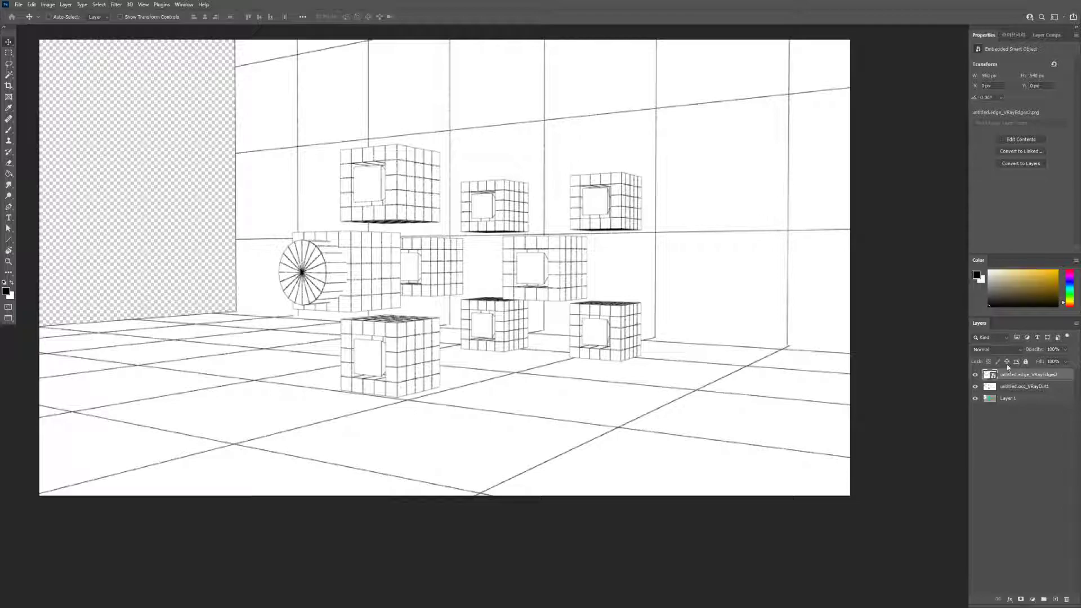
{"action": "left_click", "coordinate": [984, 350]}
{"action": "left_click", "coordinate": [983, 386]}
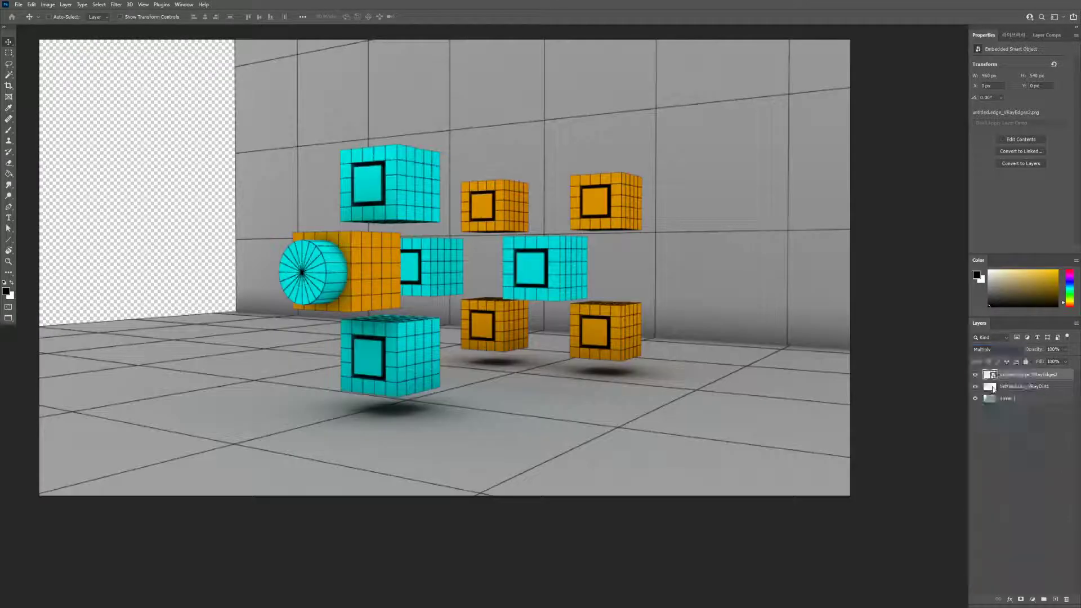
Toggle the visibility of the wireframe, occlusion and base layers to compare the wireframe alone with the combined composite
{"action": "left_click", "coordinate": [975, 375]}
{"action": "left_click", "coordinate": [975, 375]}
{"action": "left_click", "coordinate": [975, 375]}
{"action": "left_click", "coordinate": [975, 376]}
{"action": "left_click", "coordinate": [976, 375]}
{"action": "left_click", "coordinate": [975, 376]}
{"action": "left_click", "coordinate": [976, 387]}
{"action": "left_click", "coordinate": [975, 398]}
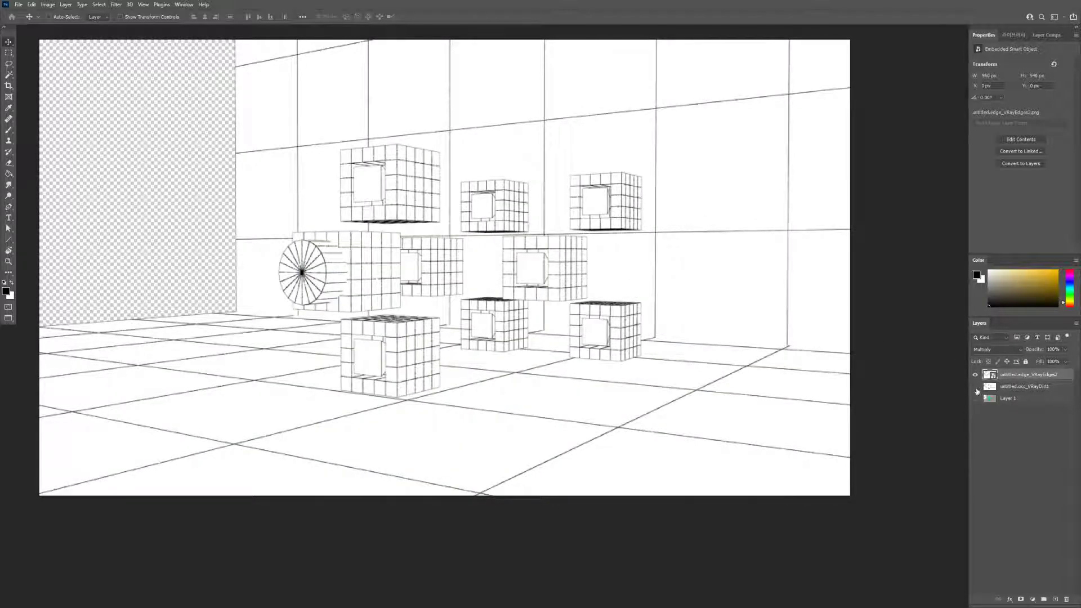
{"action": "left_click", "coordinate": [975, 387]}
{"action": "left_click", "coordinate": [975, 398]}
{"action": "left_click", "coordinate": [975, 376]}
{"action": "left_click", "coordinate": [976, 376]}
{"action": "left_click", "coordinate": [976, 376]}
{"action": "left_click", "coordinate": [975, 375]}
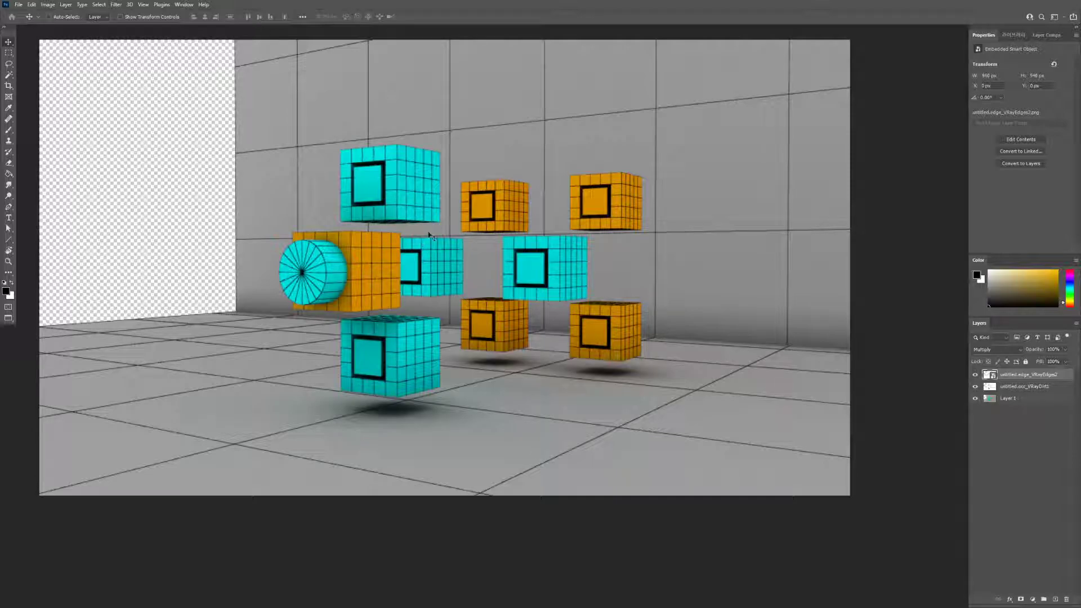
Switch to After Effects and import all six render pass PNG files from the tmp folder as footage
{"action": "key", "text": "alt+Tab"}
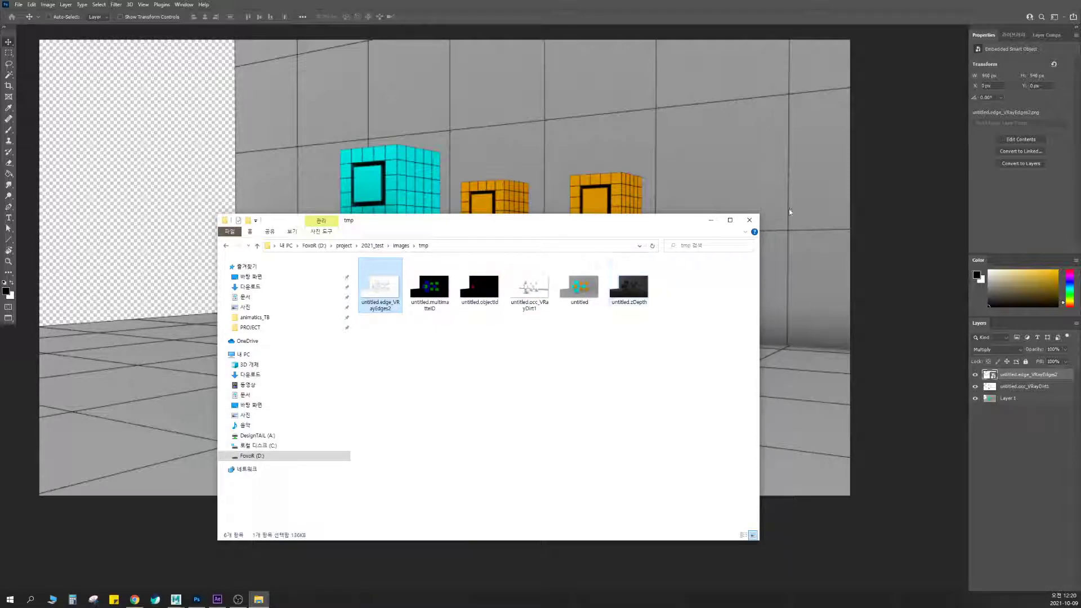
{"action": "left_click", "coordinate": [750, 221]}
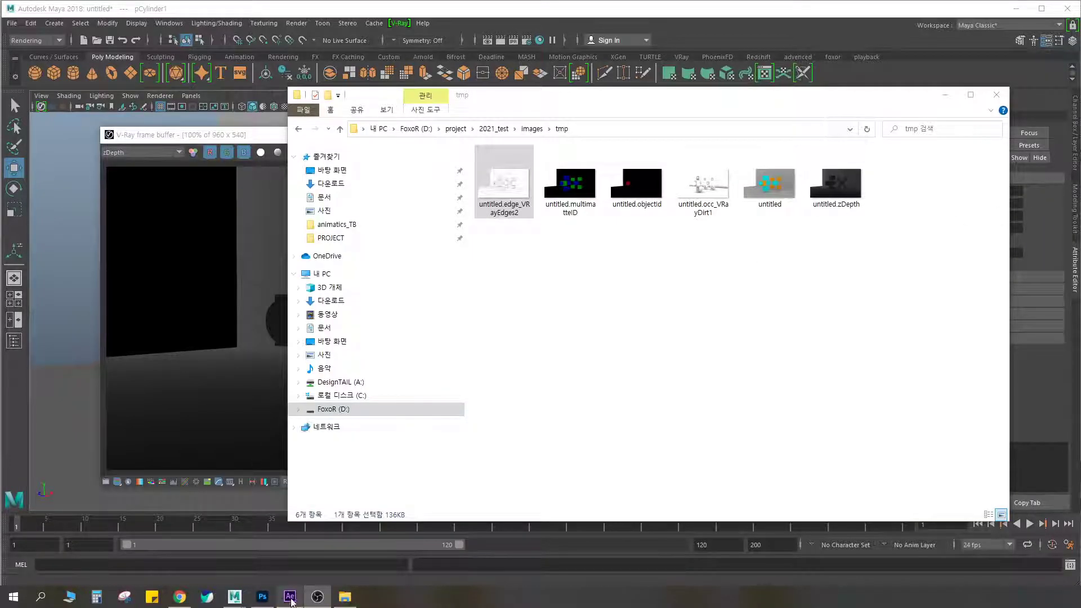
{"action": "left_click", "coordinate": [290, 597]}
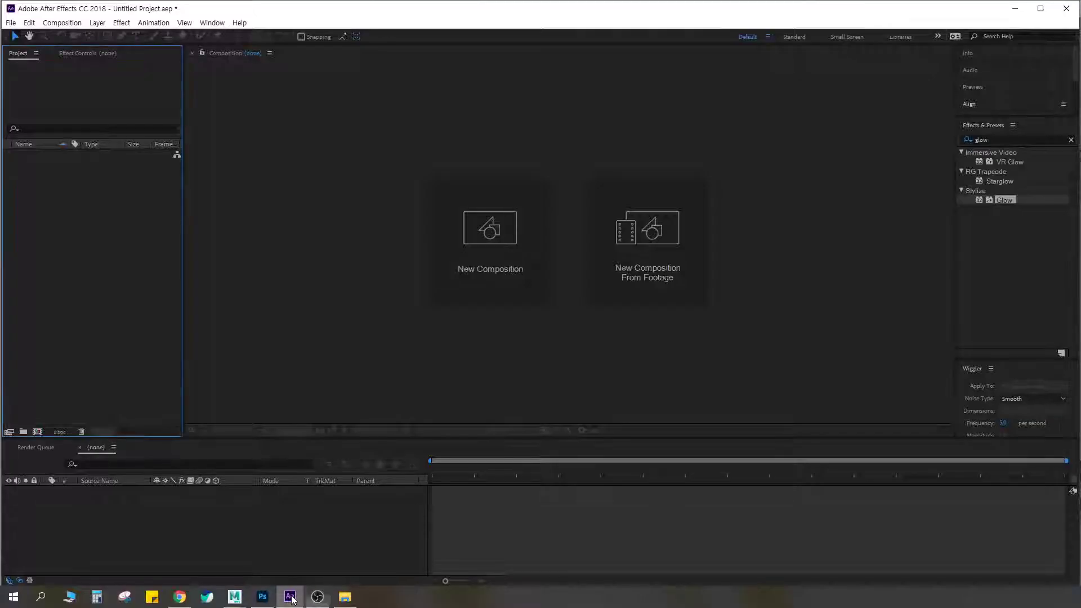
{"action": "double_click", "coordinate": [138, 309]}
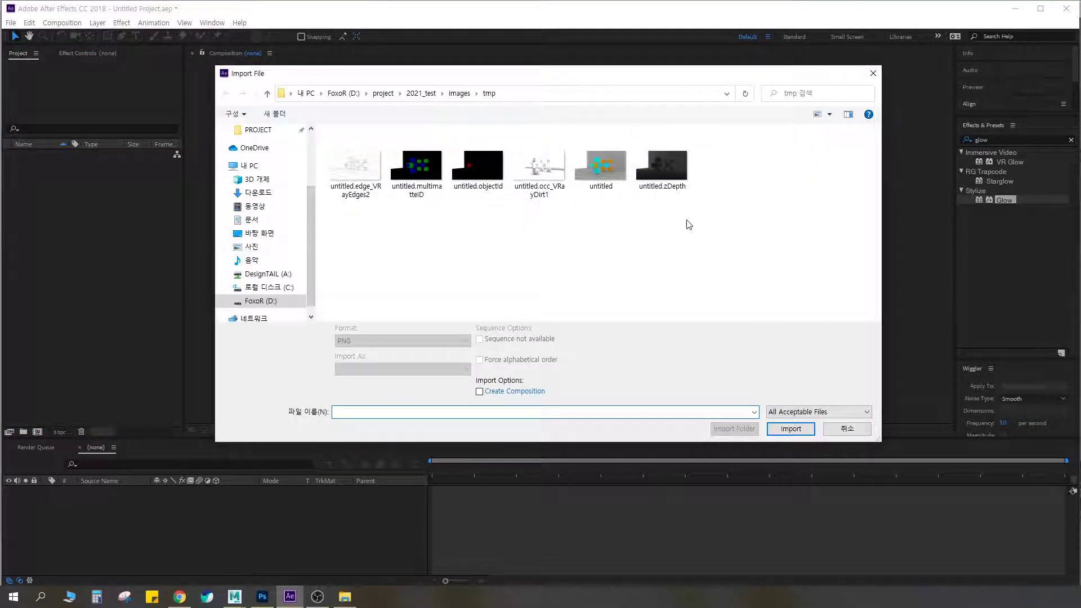
{"action": "left_click_drag", "start_coordinate": [695, 210], "coordinate": [387, 179]}
{"action": "left_click", "coordinate": [791, 420]}
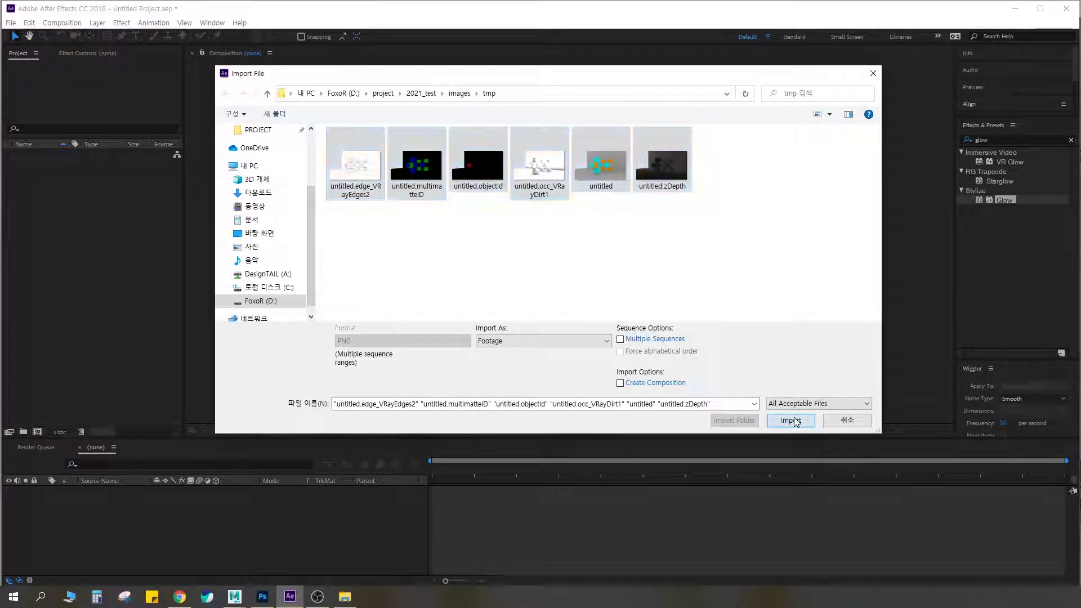
{"action": "left_click", "coordinate": [73, 225]}
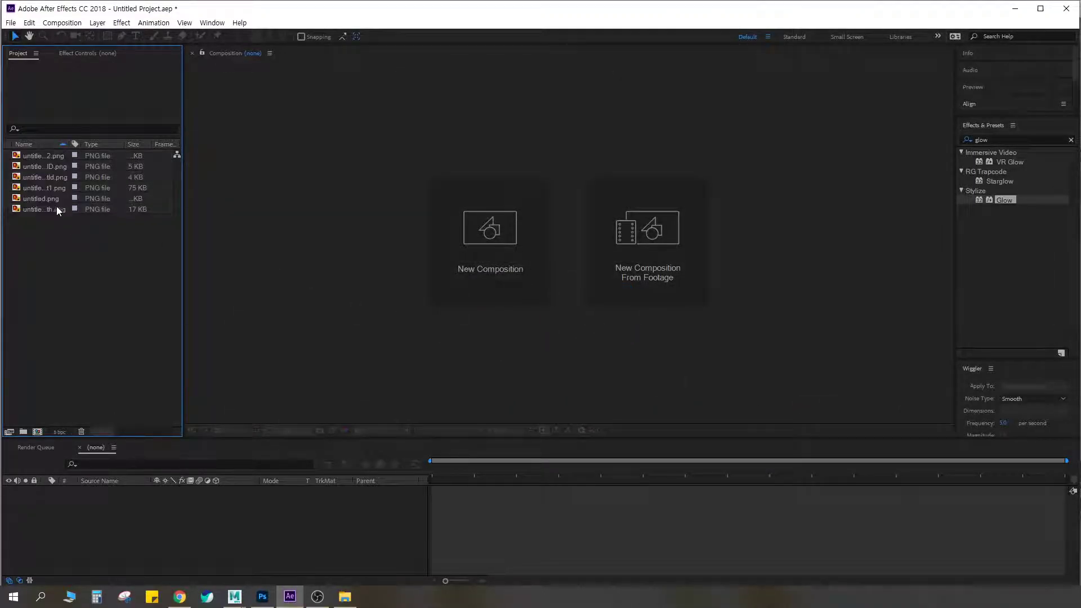
Preview the imported Z-depth, occlusion and main render footage, checking untitled.png at a larger size
{"action": "left_click", "coordinate": [57, 210]}
{"action": "left_click", "coordinate": [40, 198]}
{"action": "left_click", "coordinate": [35, 188]}
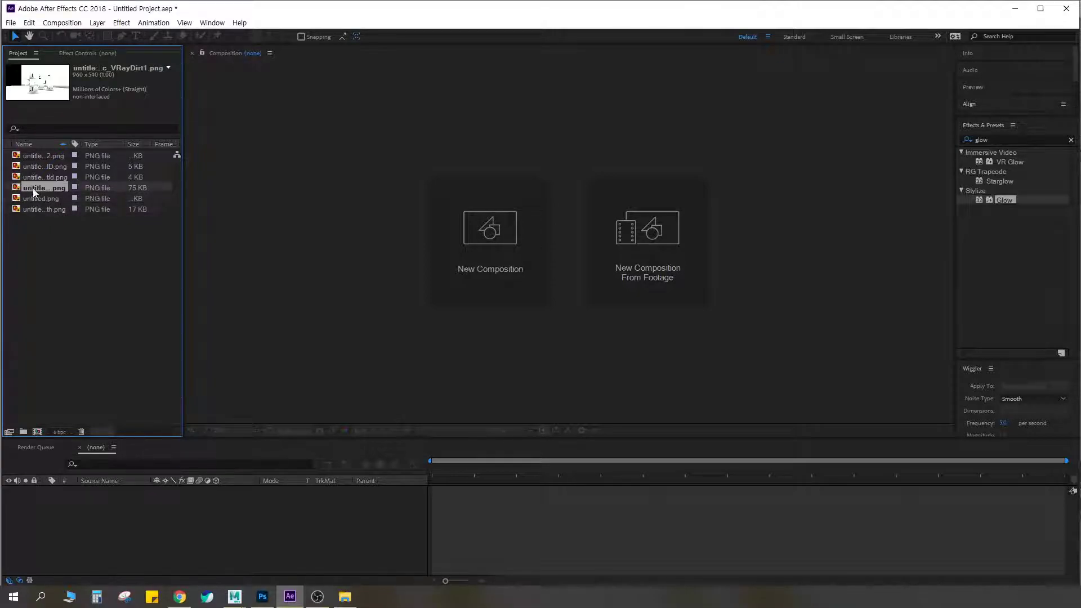
{"action": "left_click", "coordinate": [35, 199]}
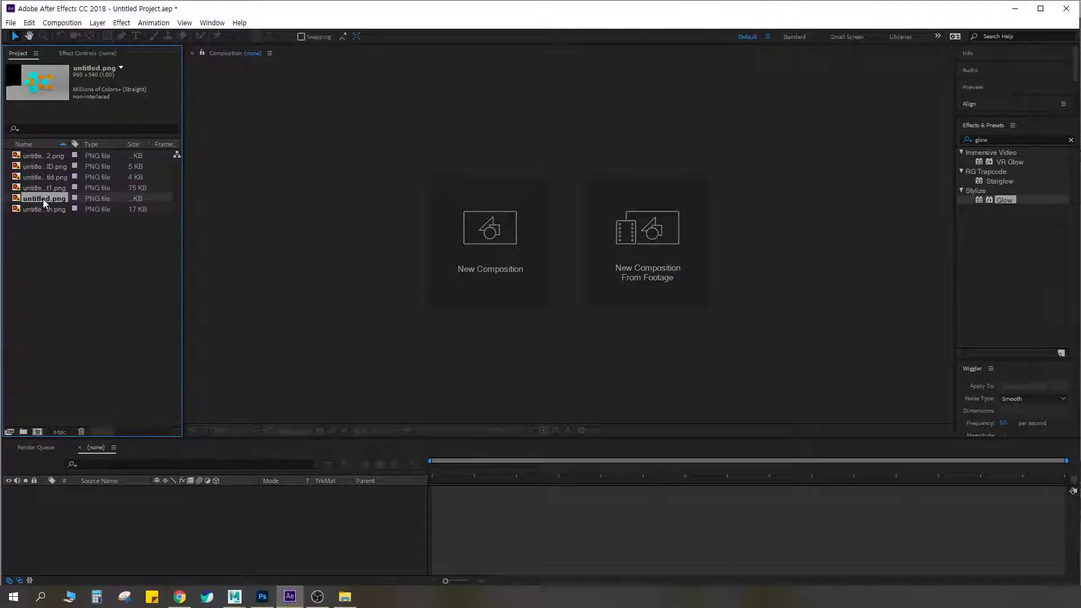
{"action": "double_click", "coordinate": [44, 200]}
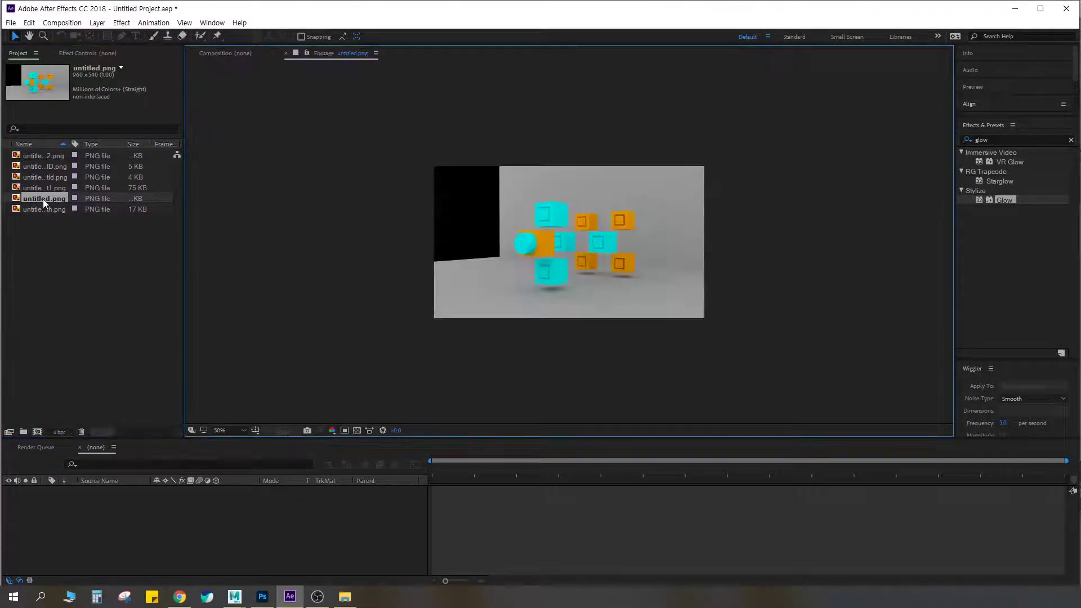
{"action": "left_click", "coordinate": [286, 53]}
Rename the main render footage untitled.png as base
{"action": "right_click", "coordinate": [50, 197]}
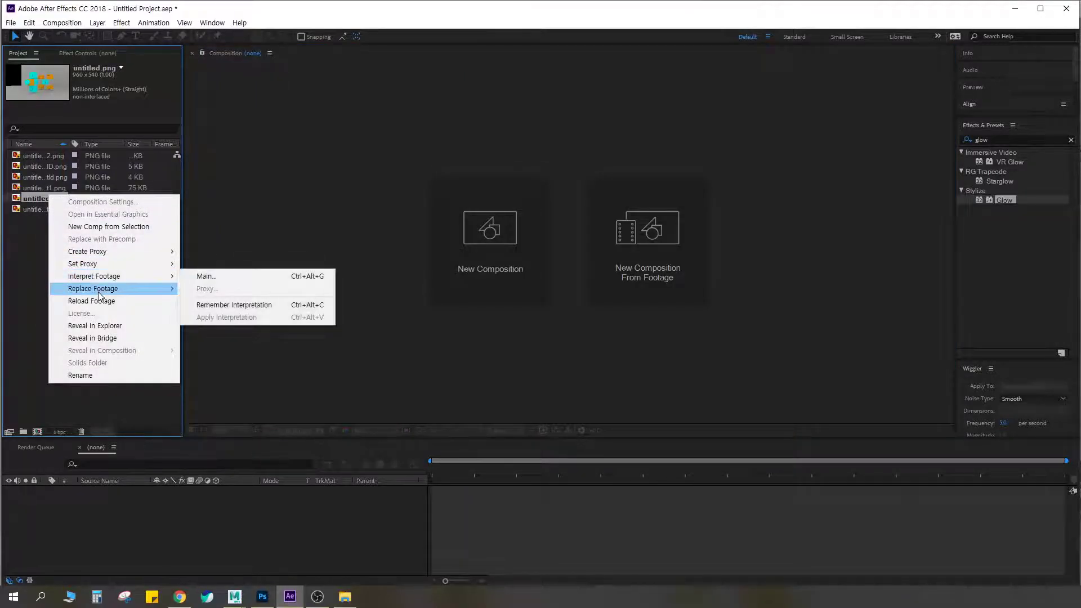
{"action": "left_click", "coordinate": [84, 375]}
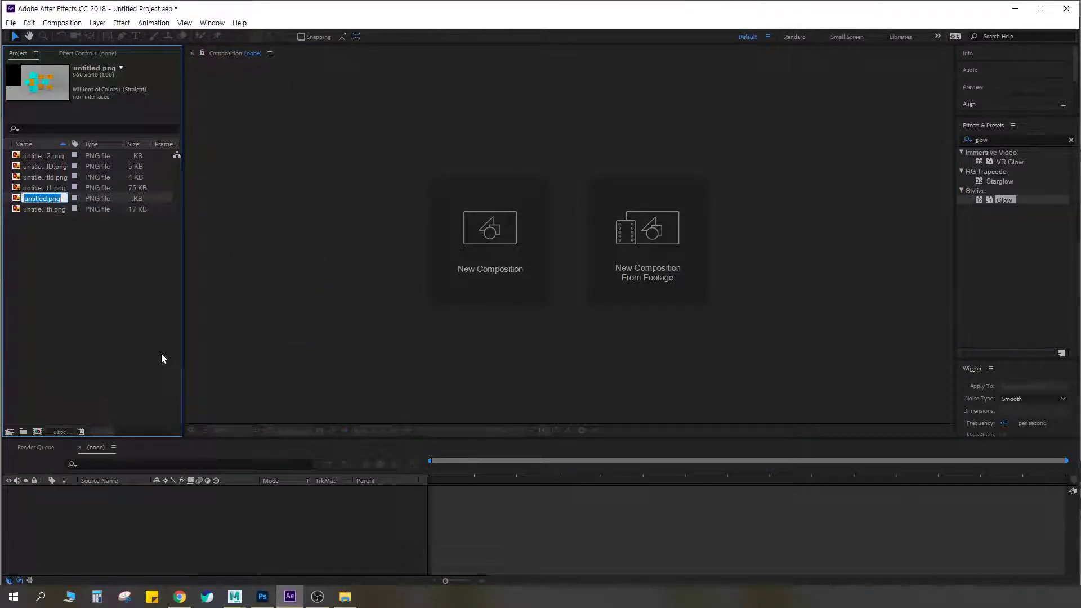
{"action": "type", "text": "oi"}
{"action": "key", "text": "BackSpace"}
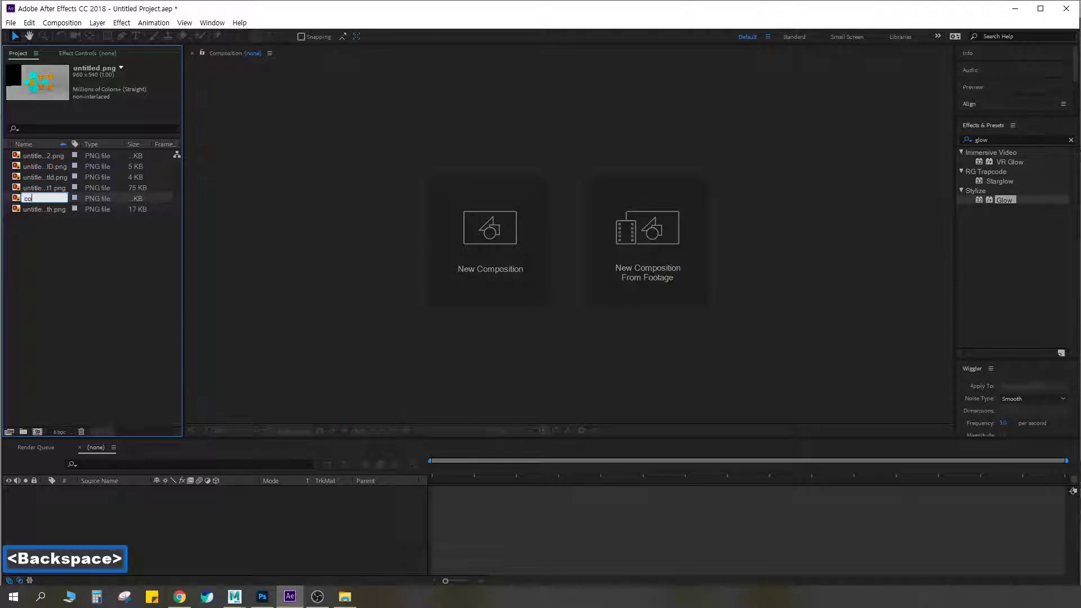
{"action": "key", "text": "BackSpace"}
{"action": "key", "text": "BackSpace"}
{"action": "type", "text": "base"}
{"action": "key", "text": "Return"}
Create a composition from the base footage and enlarge its preview to 100%
{"action": "left_click_drag", "start_coordinate": [34, 156], "coordinate": [197, 507]}
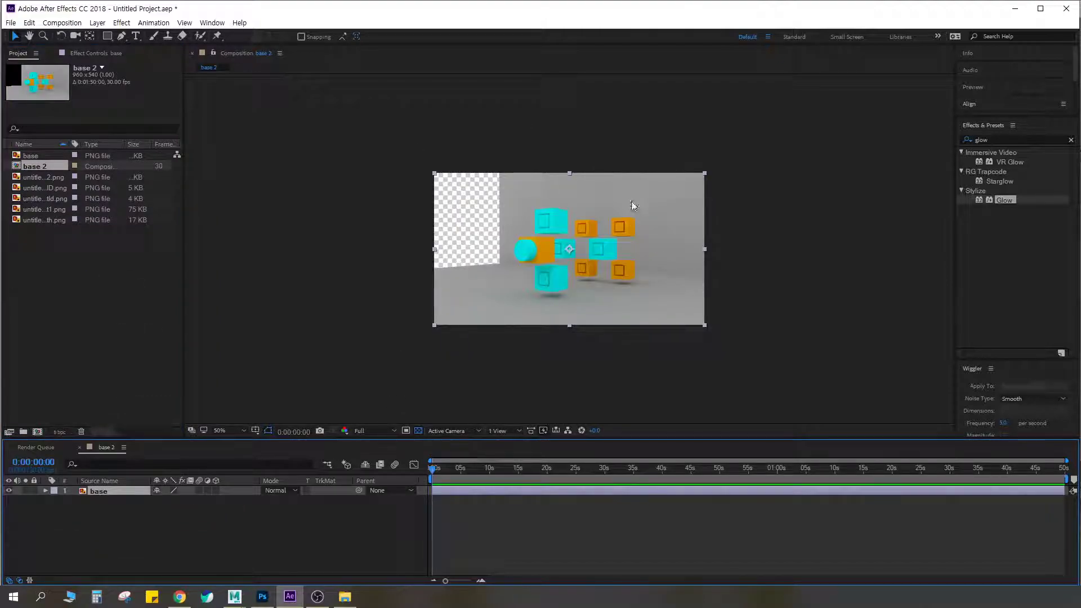
{"action": "scroll", "coordinate": [617, 220], "scroll_direction": "up", "scroll_amount": 2}
{"action": "scroll", "coordinate": [617, 222], "scroll_direction": "down", "scroll_amount": 1}
{"action": "left_click_drag", "start_coordinate": [602, 445], "coordinate": [603, 454]}
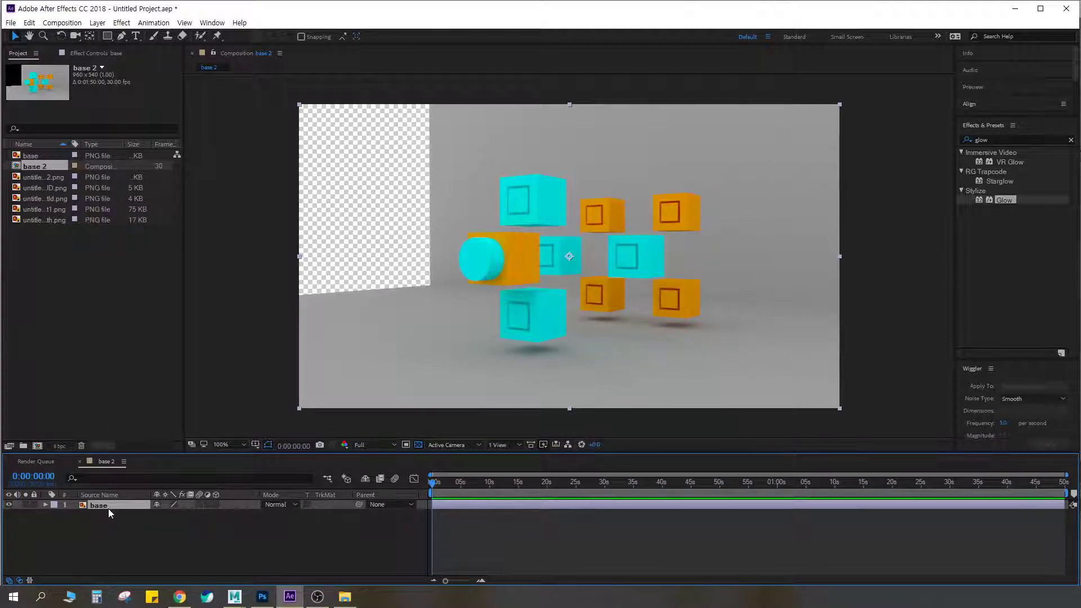
{"action": "key", "text": "ctrl+F2"}
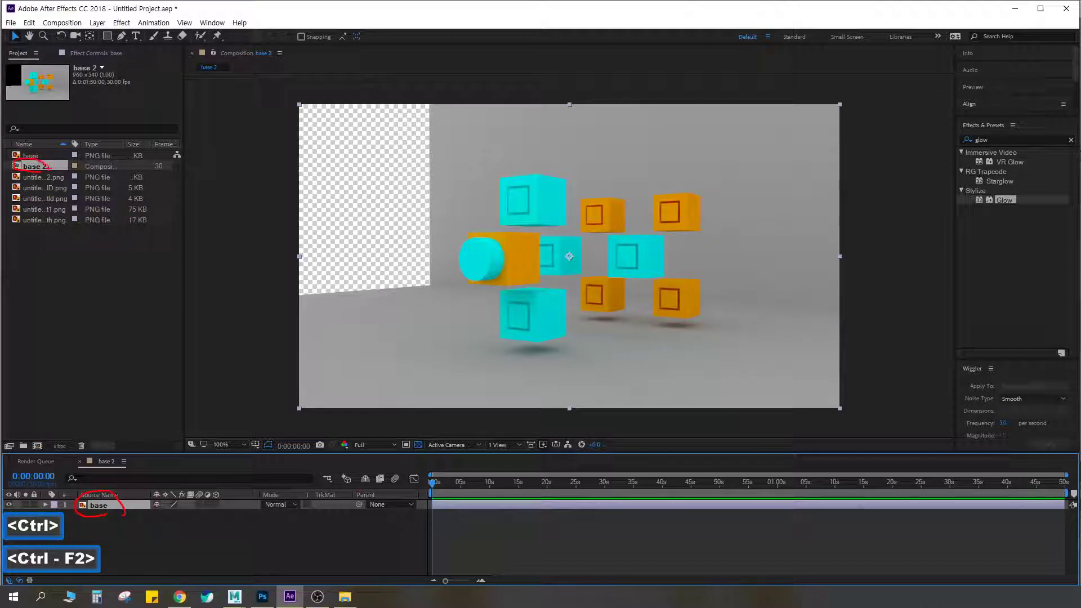
{"action": "key", "text": "ctrl+z"}
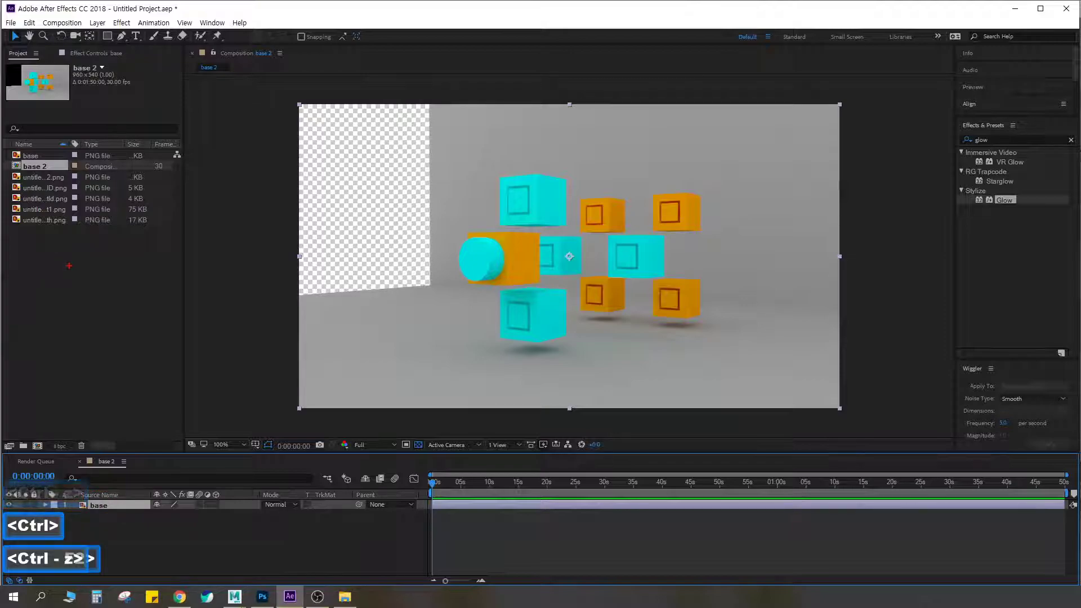
{"action": "key", "text": "ctrl+F2"}
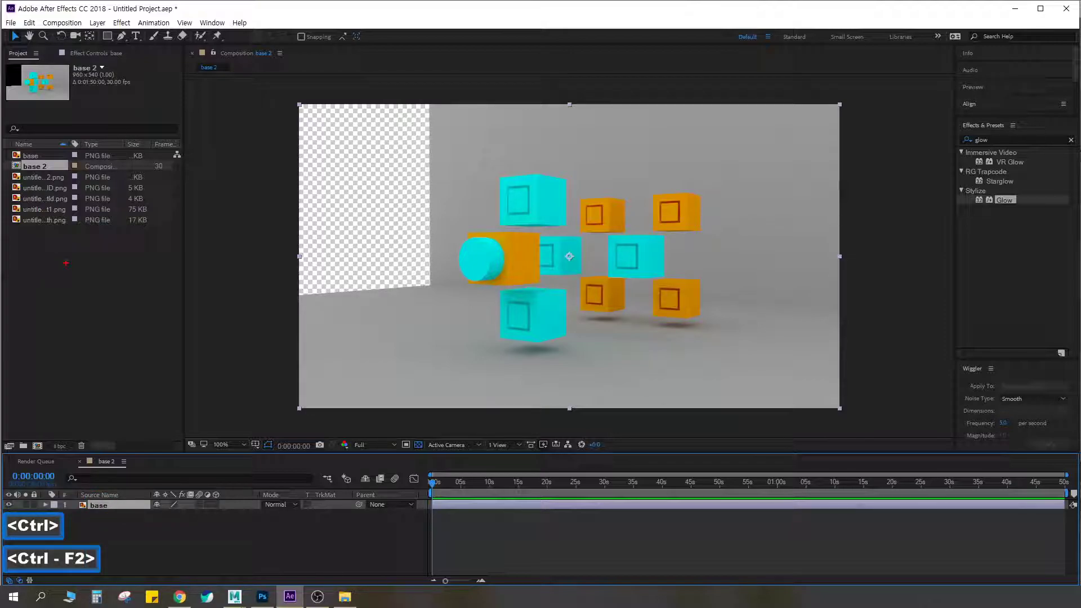
{"action": "key", "text": "Escape"}
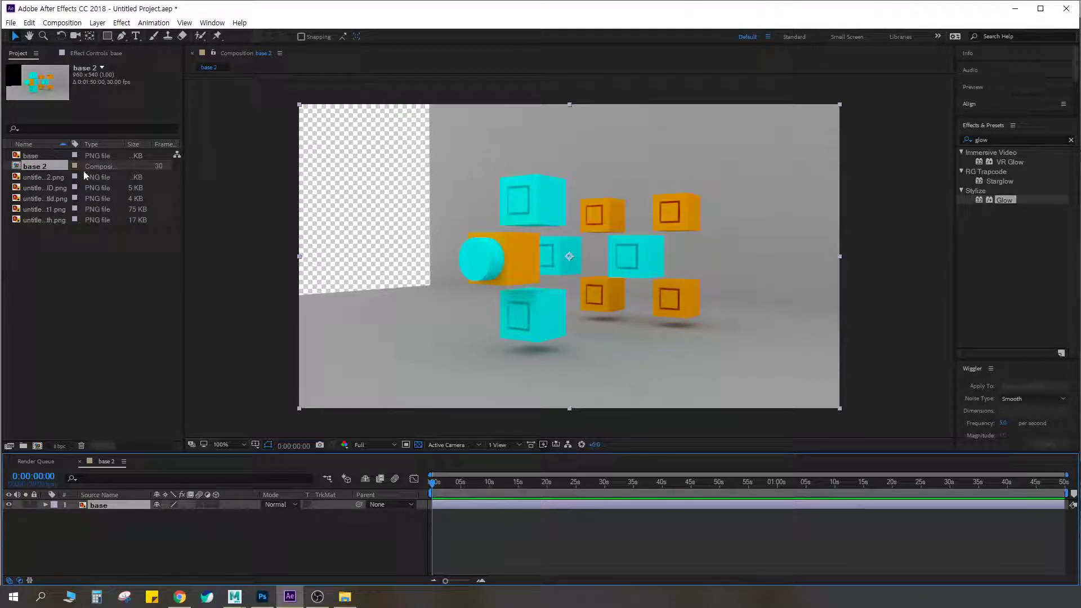
Find the VRayDirt1 occlusion pass among the imported footage and rename it as occ
{"action": "left_click", "coordinate": [55, 178]}
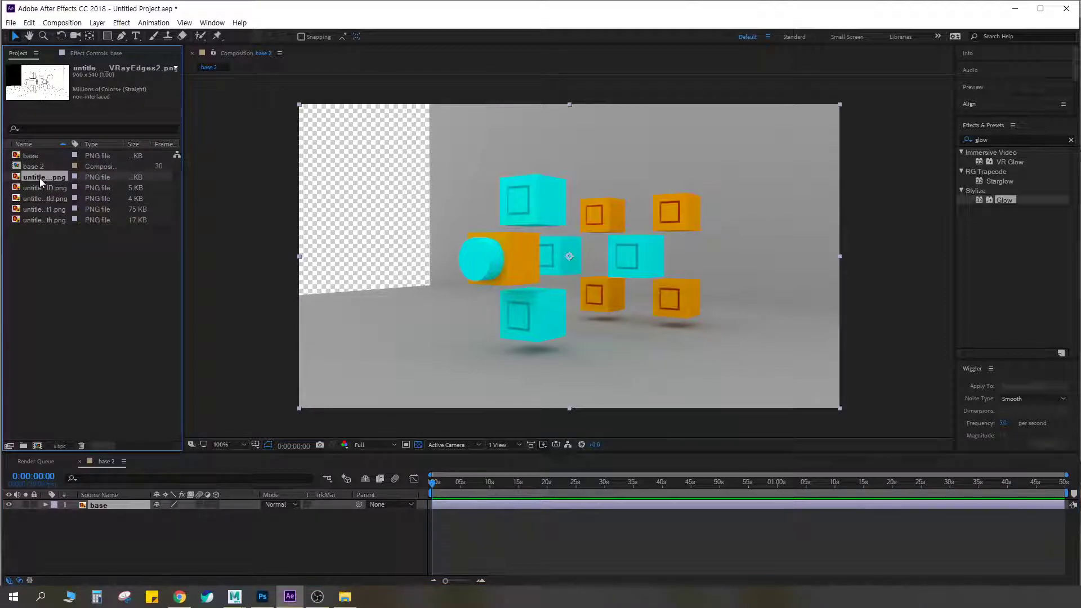
{"action": "left_click", "coordinate": [42, 187]}
{"action": "left_click", "coordinate": [42, 199]}
{"action": "left_click", "coordinate": [45, 208]}
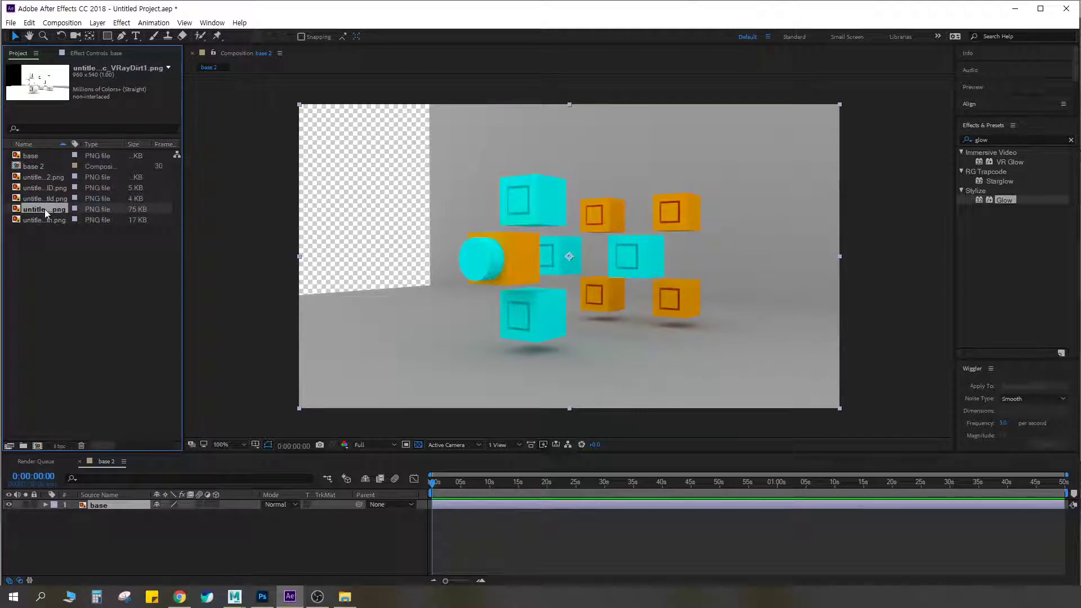
{"action": "right_click", "coordinate": [45, 209]}
{"action": "left_click", "coordinate": [96, 385]}
{"action": "type", "text": "occ"}
{"action": "key", "text": "Return"}
Add the occ footage above the base layer in the timeline and shift its start to about 0:00:02:11
{"action": "left_click_drag", "start_coordinate": [63, 183], "coordinate": [113, 506]}
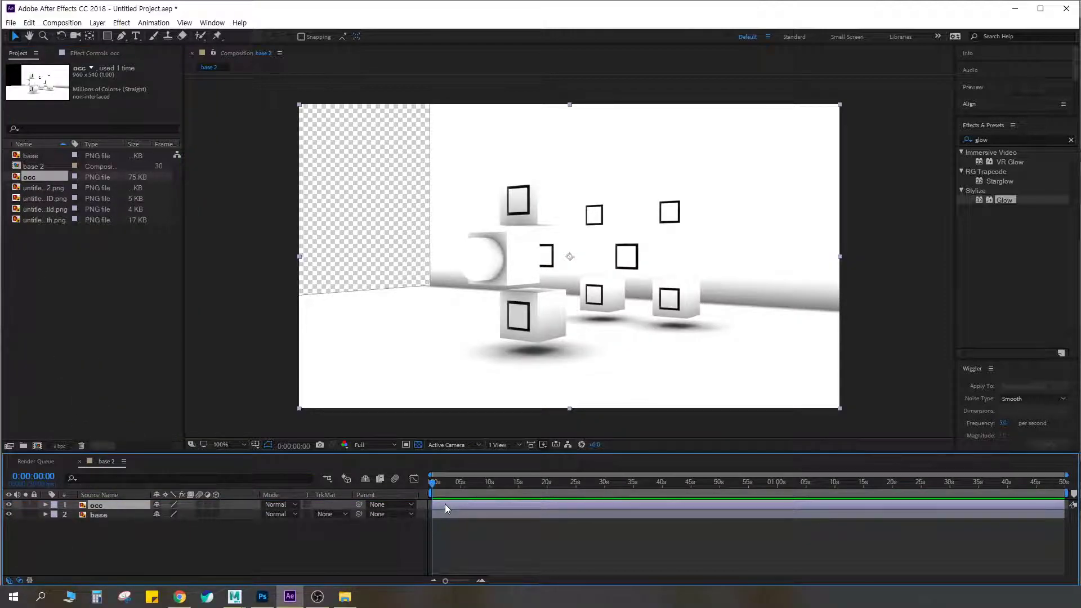
{"action": "left_click_drag", "start_coordinate": [452, 504], "coordinate": [482, 502]}
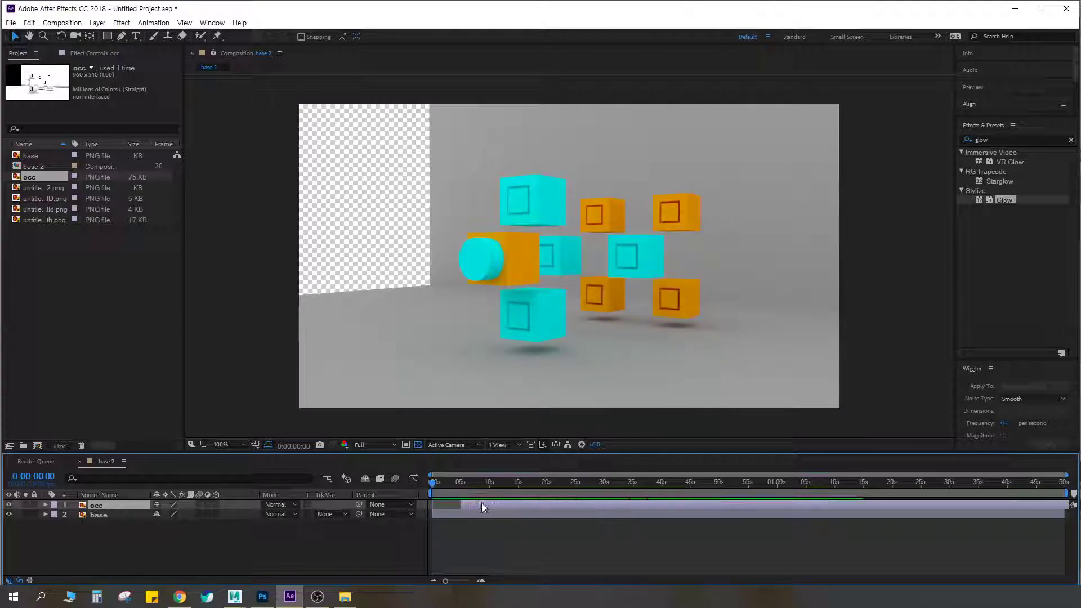
{"action": "key", "text": "equal"}
{"action": "key", "text": "equal"}
{"action": "key", "text": "equal"}
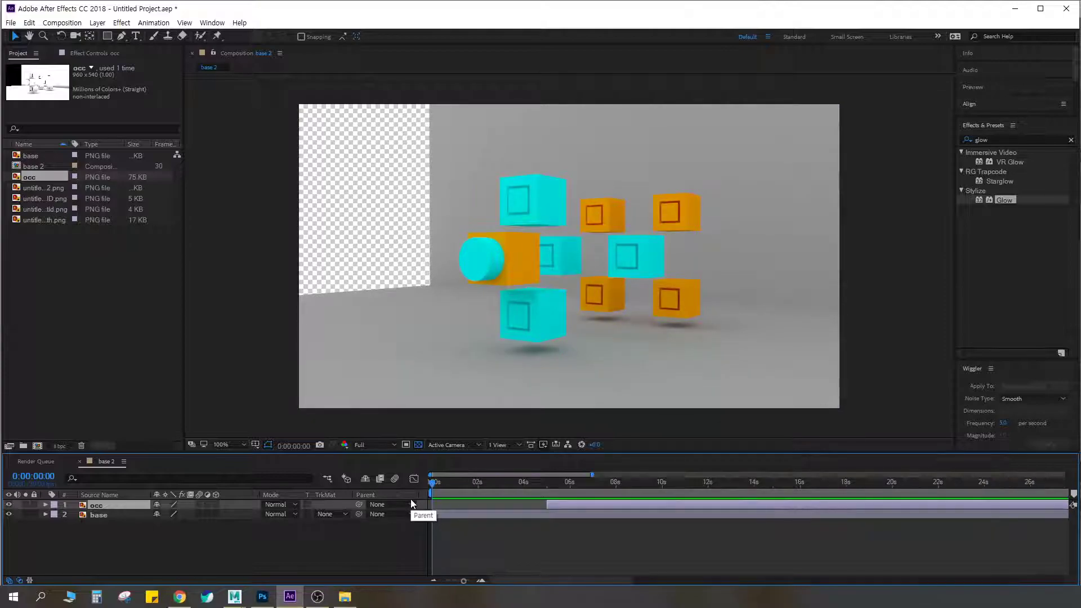
{"action": "key", "text": "minus"}
{"action": "left_click_drag", "start_coordinate": [542, 504], "coordinate": [522, 488]}
Set the occ layer's blend mode to Multiply and snap the current time to the layer's start at 0:00:02:11
{"action": "left_click", "coordinate": [279, 505]}
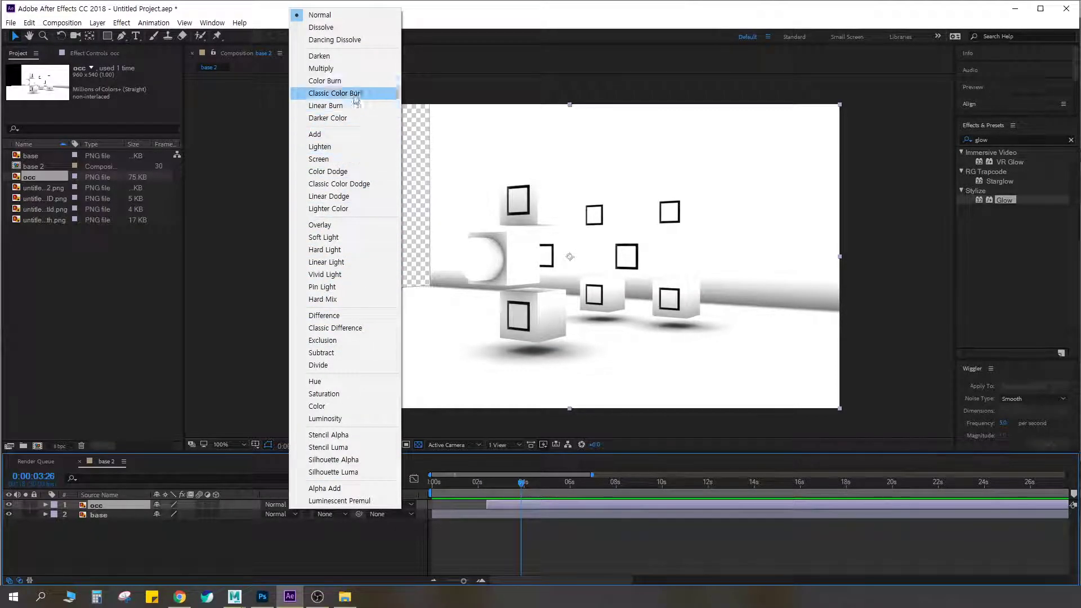
{"action": "left_click", "coordinate": [353, 68]}
{"action": "mouse_move", "coordinate": [488, 484]}
{"action": "left_mouse_down"}
{"action": "mouse_move", "coordinate": [497, 484]}
{"action": "mouse_move", "coordinate": [478, 487]}
{"action": "mouse_move", "coordinate": [508, 484]}
{"action": "mouse_move", "coordinate": [479, 485]}
{"action": "mouse_move", "coordinate": [499, 484]}
{"action": "mouse_move", "coordinate": [488, 484]}
{"action": "left_mouse_up"}
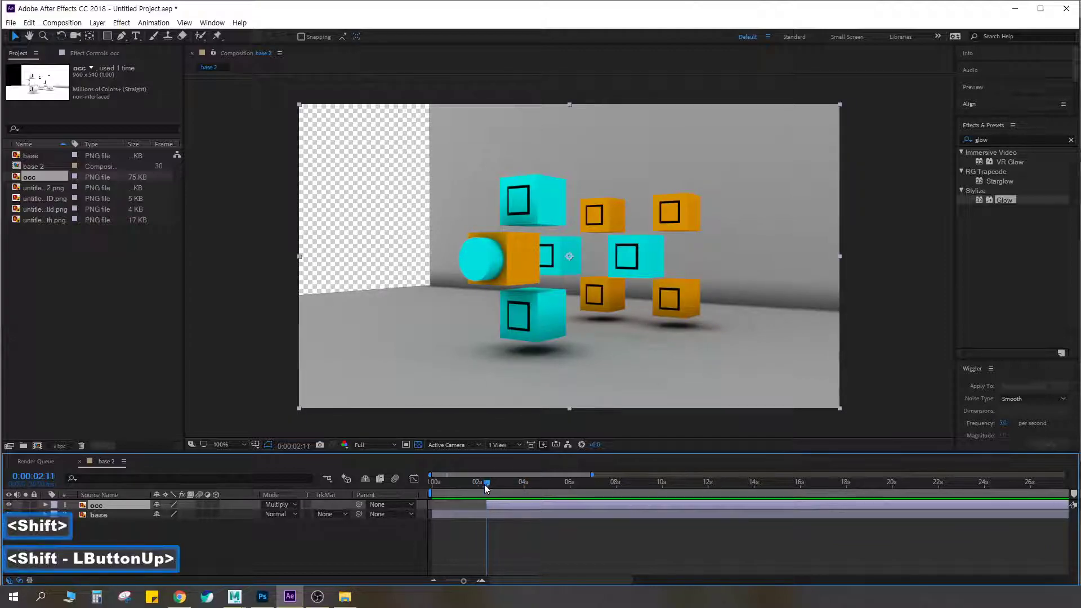
Add an Opacity keyframe to the occ layer at 0:00:02:11 and lower its value to about 23%
{"action": "key", "text": "t"}
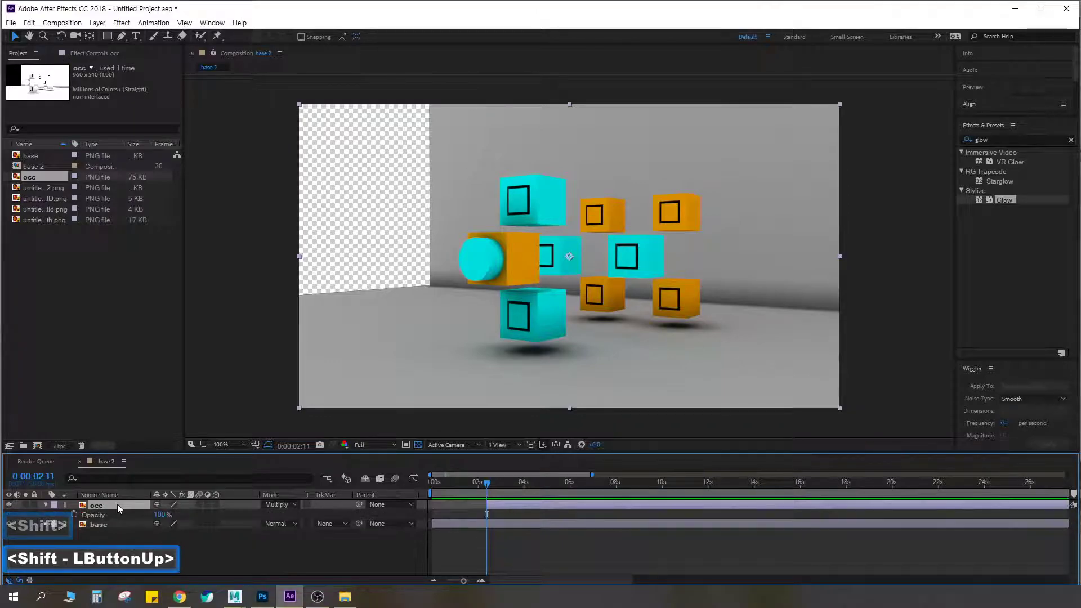
{"action": "left_click", "coordinate": [73, 514]}
{"action": "left_click_drag", "start_coordinate": [161, 514], "coordinate": [158, 517]}
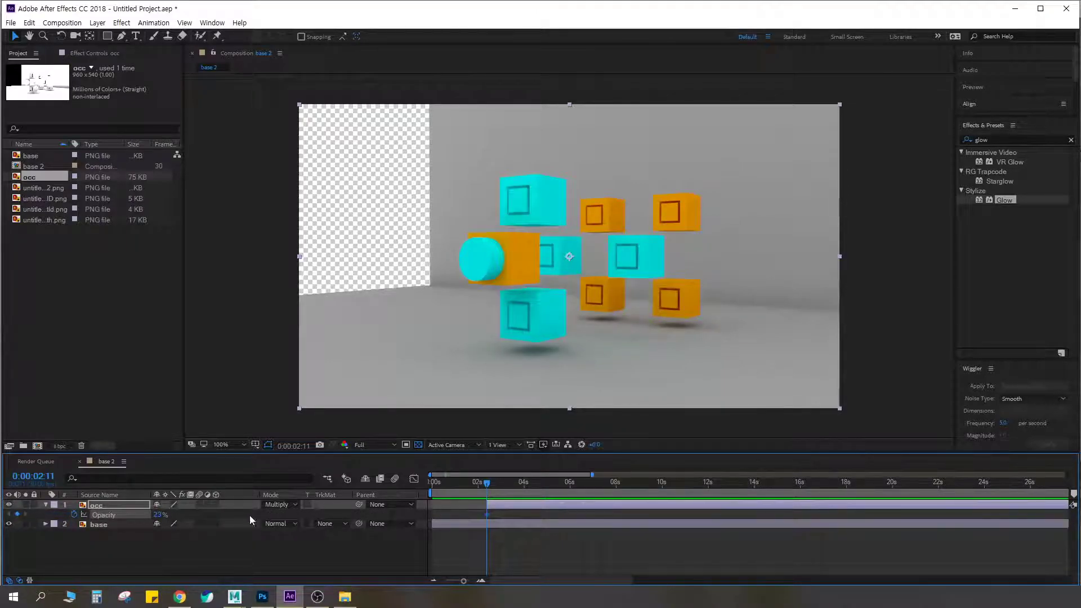
Set the occ layer's starting Opacity keyframe to 0%, add a 100% keyframe at 0:00:03:02 and preview the fade
{"action": "left_click", "coordinate": [160, 515]}
{"action": "key", "text": "Return"}
{"action": "left_click_drag", "start_coordinate": [491, 506], "coordinate": [503, 484], "text": "shift"}
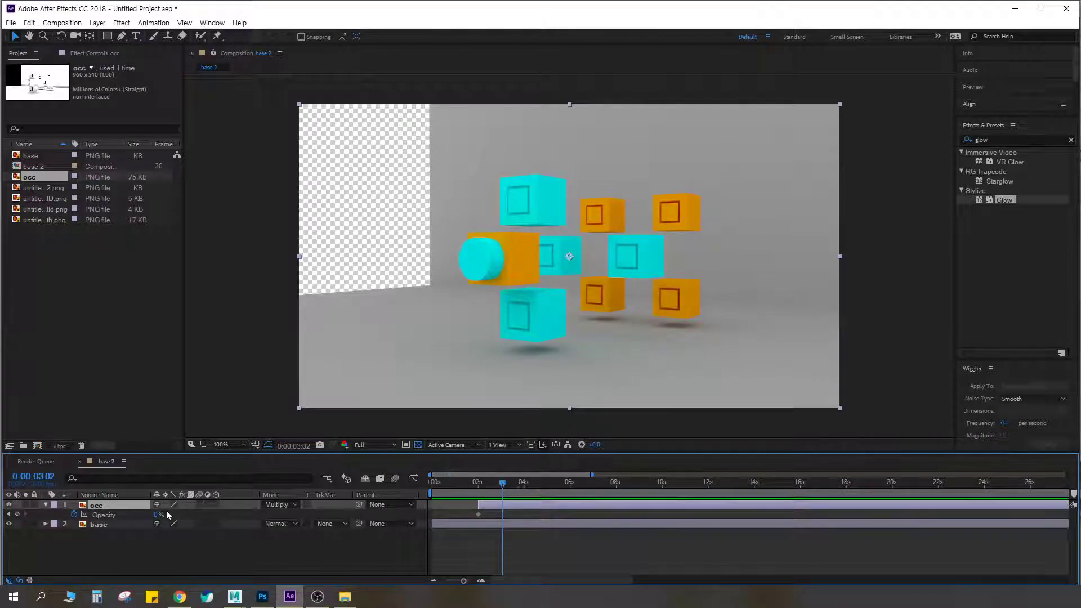
{"action": "left_click_drag", "start_coordinate": [158, 515], "coordinate": [393, 482]}
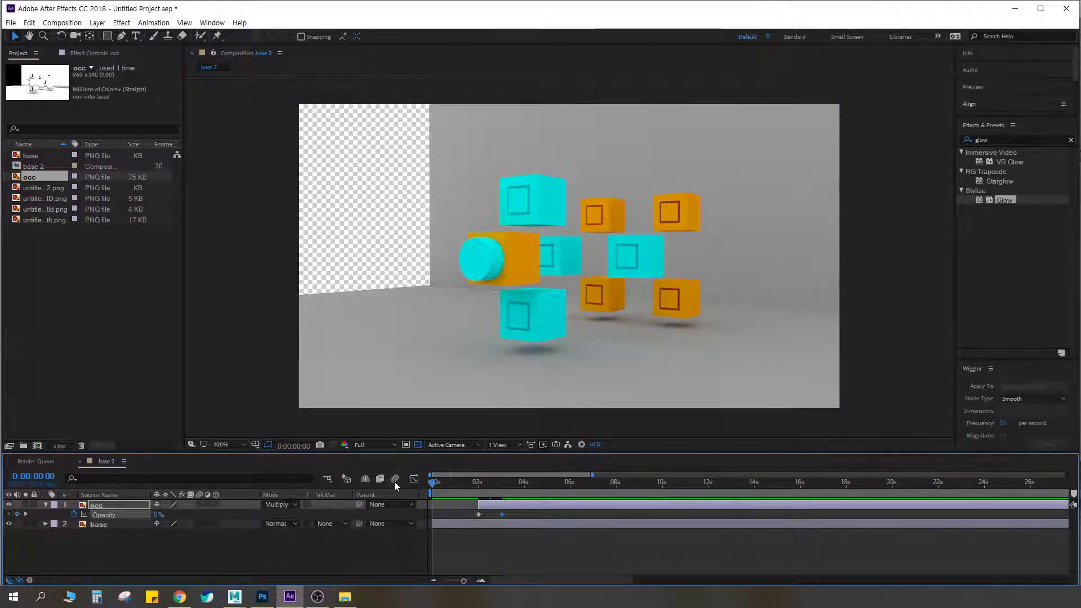
{"action": "key", "text": "space"}
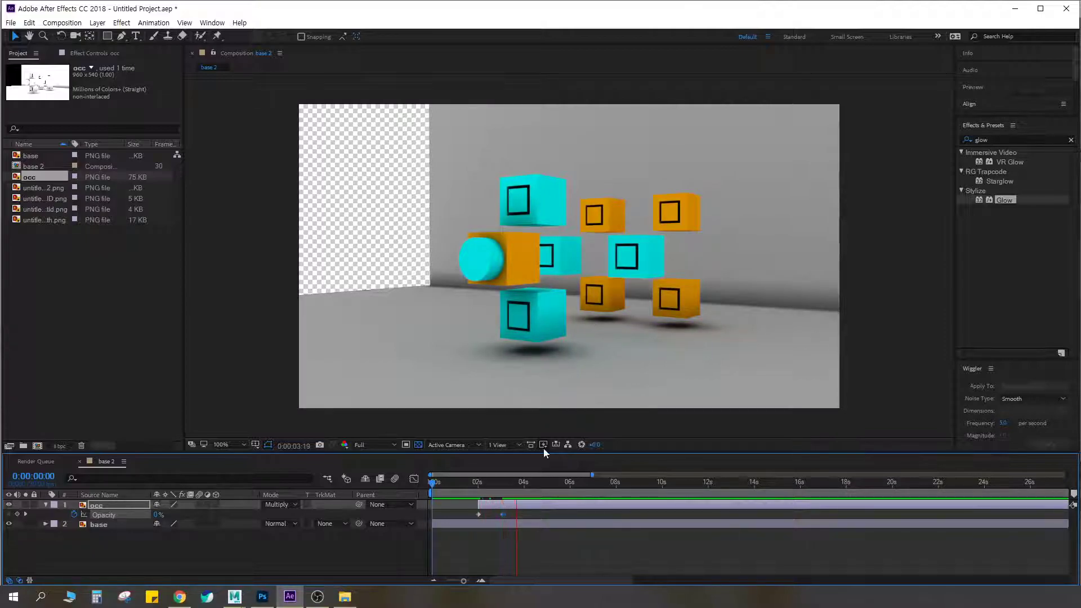
{"action": "key", "text": "space"}
Shift the occ layer earlier to start at about 1 second, preview it and set the current time to 0:00:02:24
{"action": "left_click_drag", "start_coordinate": [487, 505], "coordinate": [410, 484]}
{"action": "left_click", "coordinate": [483, 513]}
{"action": "key", "text": "space"}
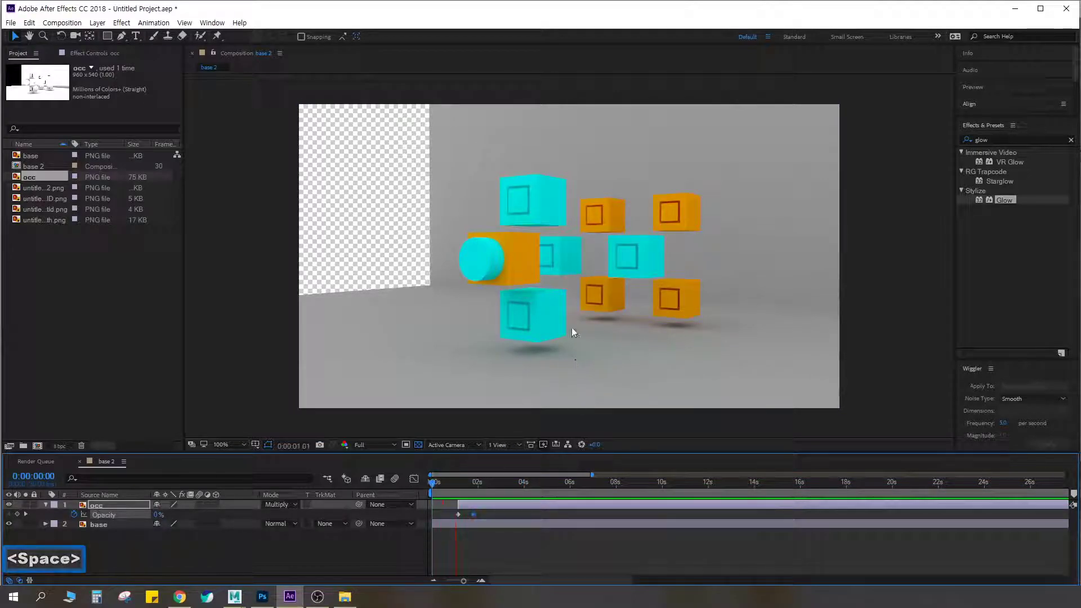
{"action": "key", "text": "space"}
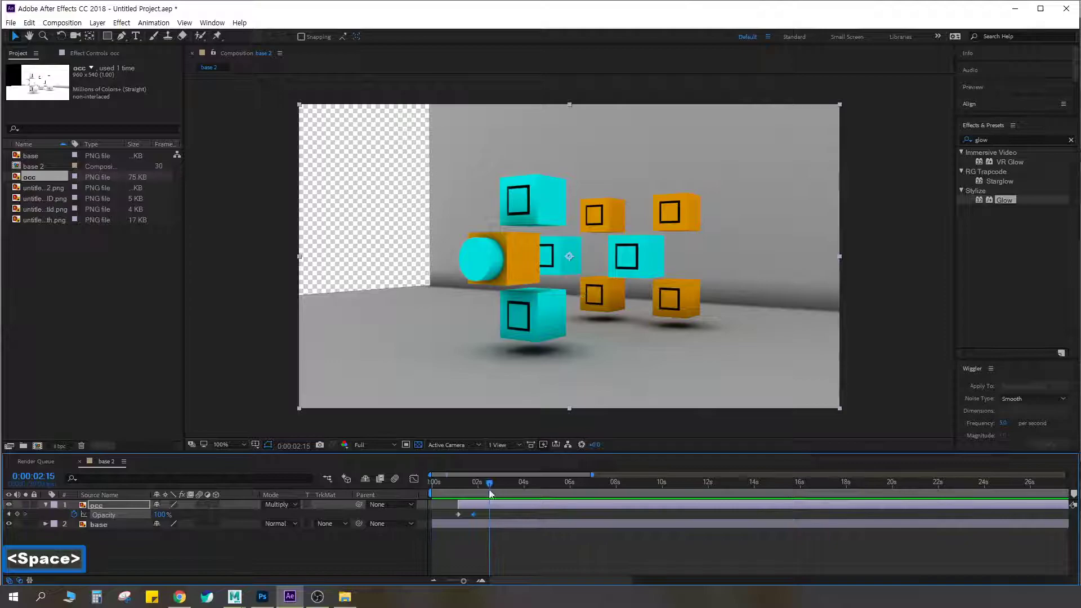
{"action": "left_click_drag", "start_coordinate": [494, 484], "coordinate": [497, 483]}
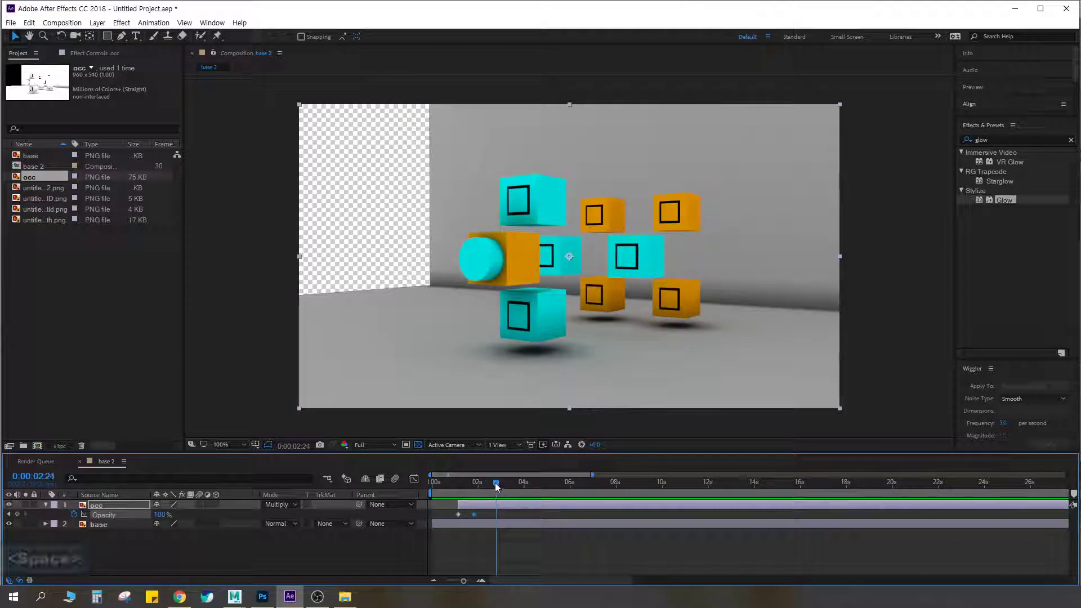
Rename the imported VRayEdges2 wireframe footage as edge
{"action": "left_click", "coordinate": [41, 190]}
{"action": "left_click_drag", "start_coordinate": [39, 187], "coordinate": [137, 420]}
{"action": "left_click_drag", "start_coordinate": [124, 494], "coordinate": [99, 301]}
{"action": "right_click", "coordinate": [50, 187]}
{"action": "left_click", "coordinate": [91, 367]}
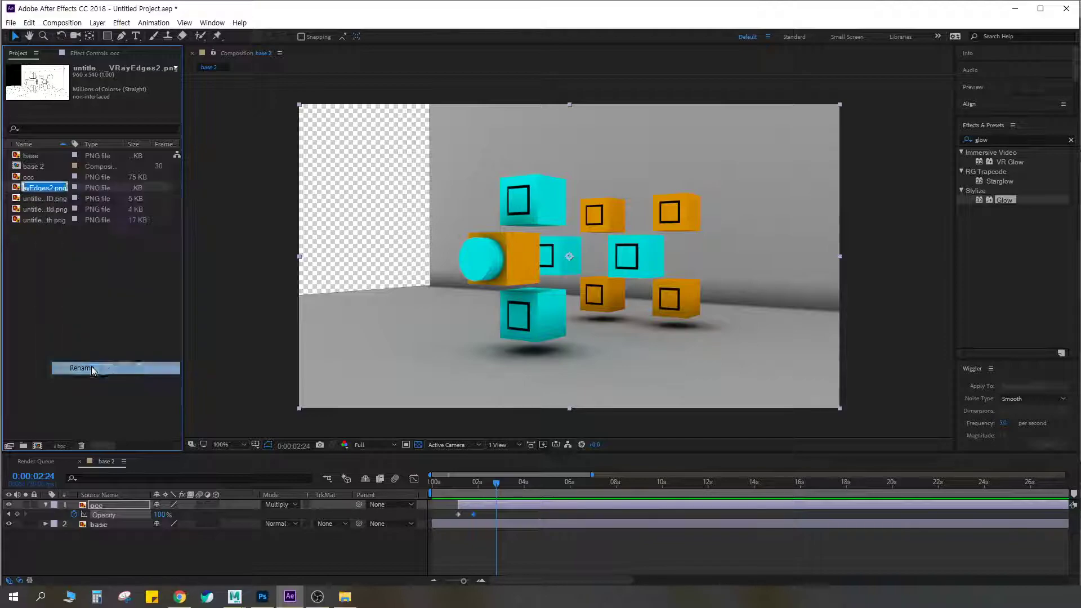
{"action": "type", "text": "edge"}
{"action": "key", "text": "Return"}
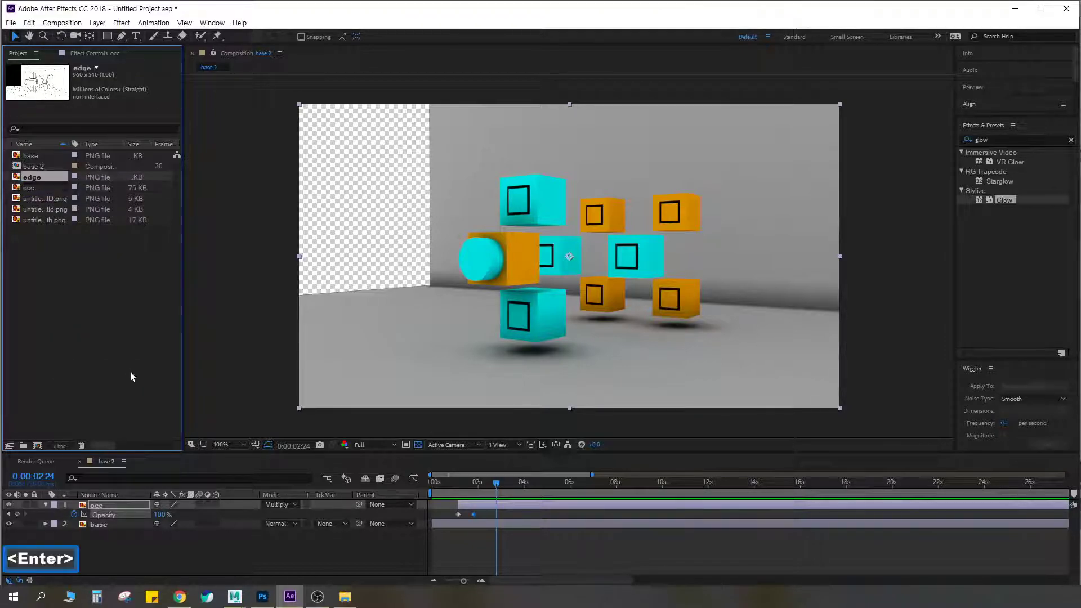
Place the edge footage above the occ layer, start it at about 0:00:02:28 and set its blend mode to Multiply
{"action": "left_click_drag", "start_coordinate": [59, 179], "coordinate": [131, 502]}
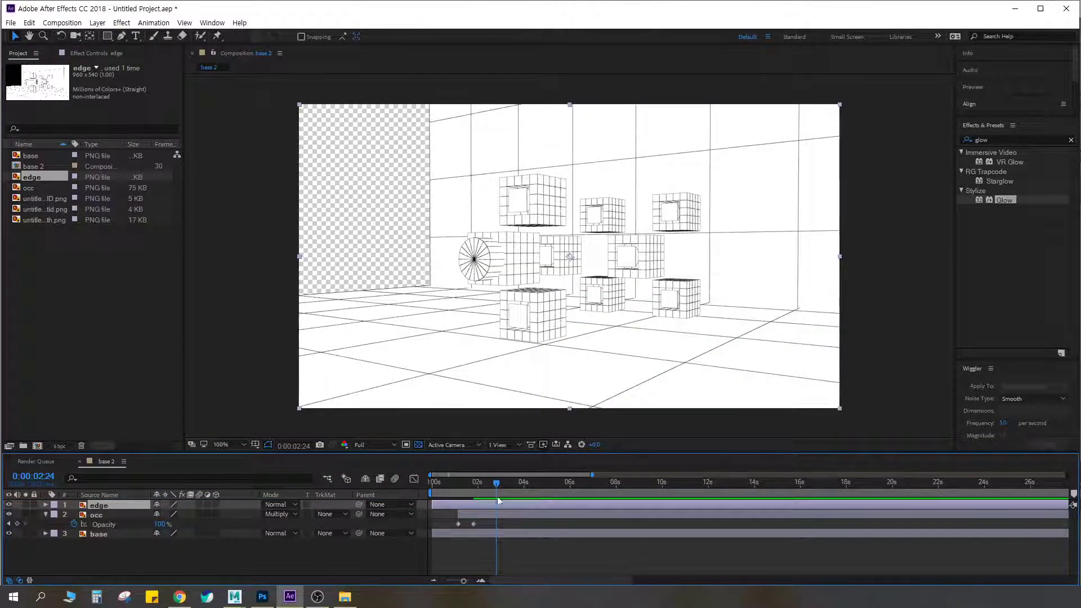
{"action": "left_click_drag", "start_coordinate": [470, 502], "coordinate": [507, 483]}
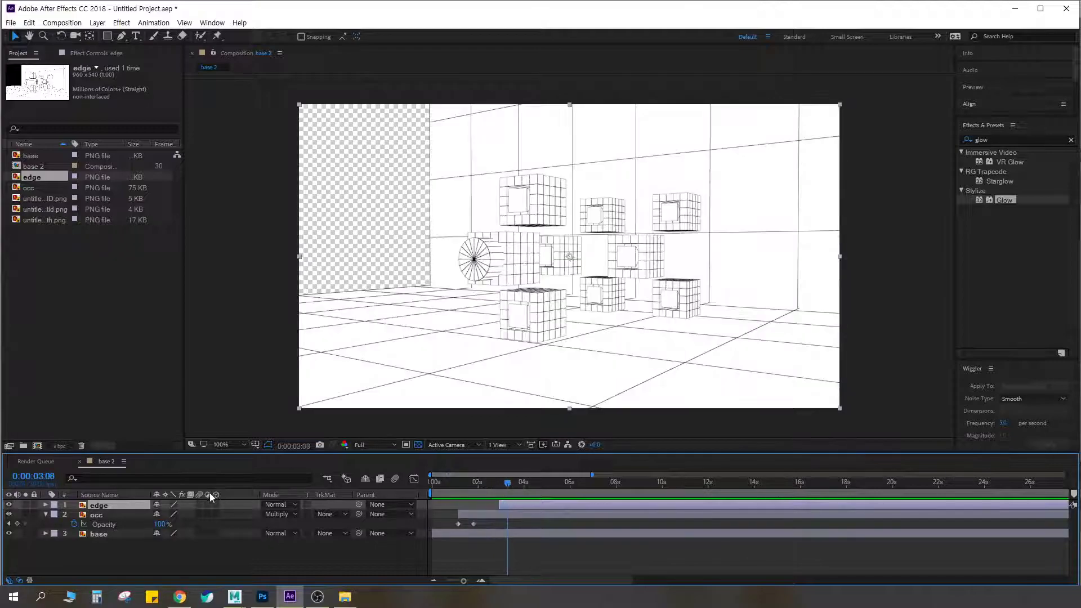
{"action": "left_click", "coordinate": [292, 507]}
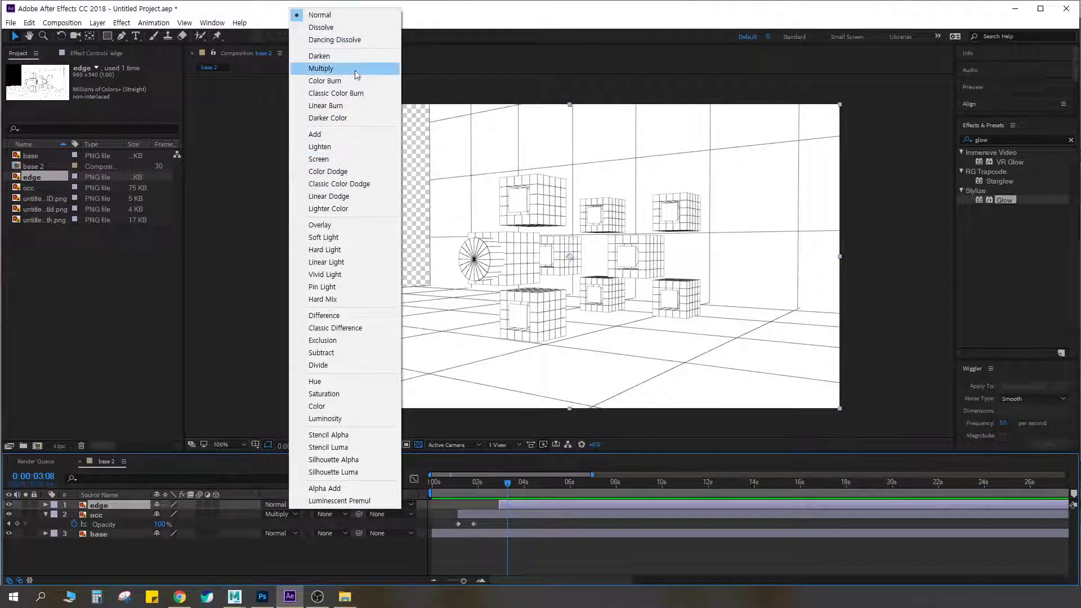
{"action": "left_click", "coordinate": [321, 68]}
Animate the edge layer's Opacity from 0% at 0:00:02:28 to 100% at about 3.5 seconds
{"action": "left_click_drag", "start_coordinate": [505, 485], "coordinate": [502, 482]}
{"action": "key", "text": "t"}
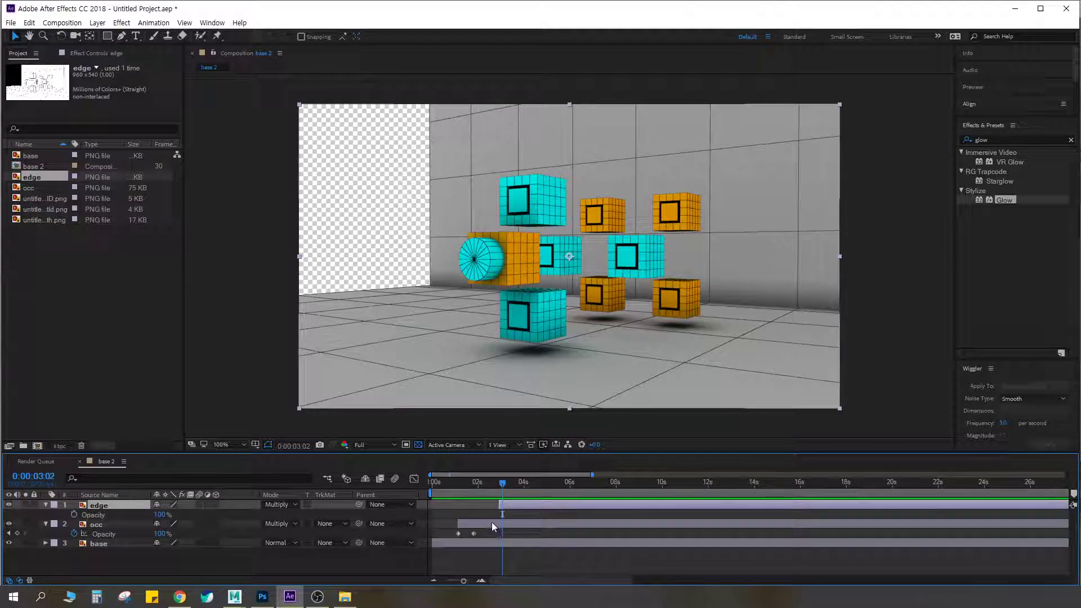
{"action": "left_click", "coordinate": [75, 515]}
{"action": "left_click_drag", "start_coordinate": [505, 483], "coordinate": [501, 484]}
{"action": "left_click", "coordinate": [162, 515]}
{"action": "type", "text": "0"}
{"action": "key", "text": "Return"}
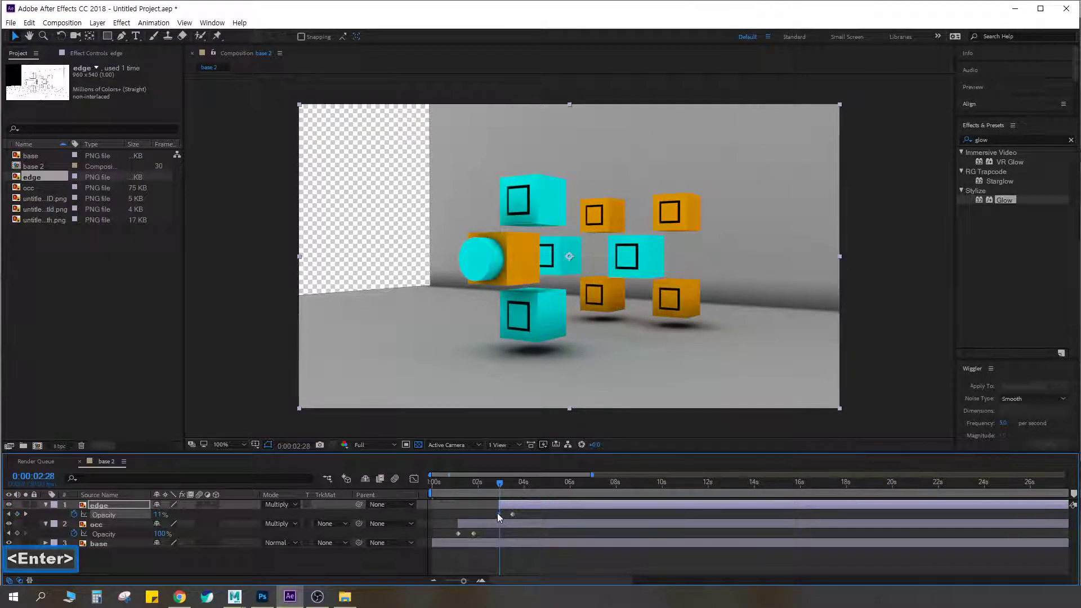
Play the composition from the beginning to review the occlusion and wireframe fade-ins
{"action": "left_click", "coordinate": [429, 482]}
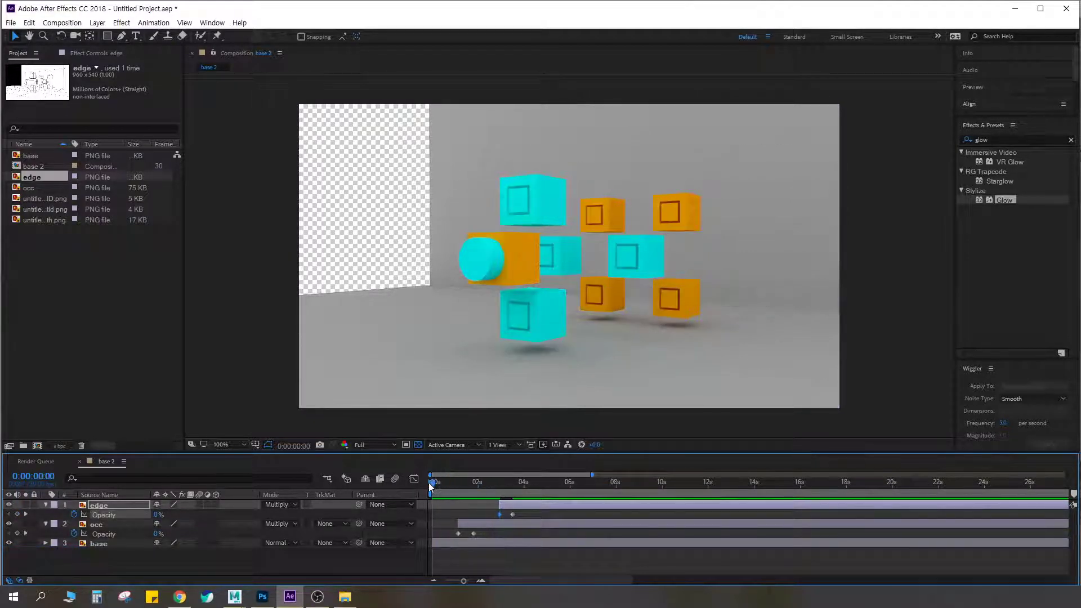
{"action": "key", "text": "space"}
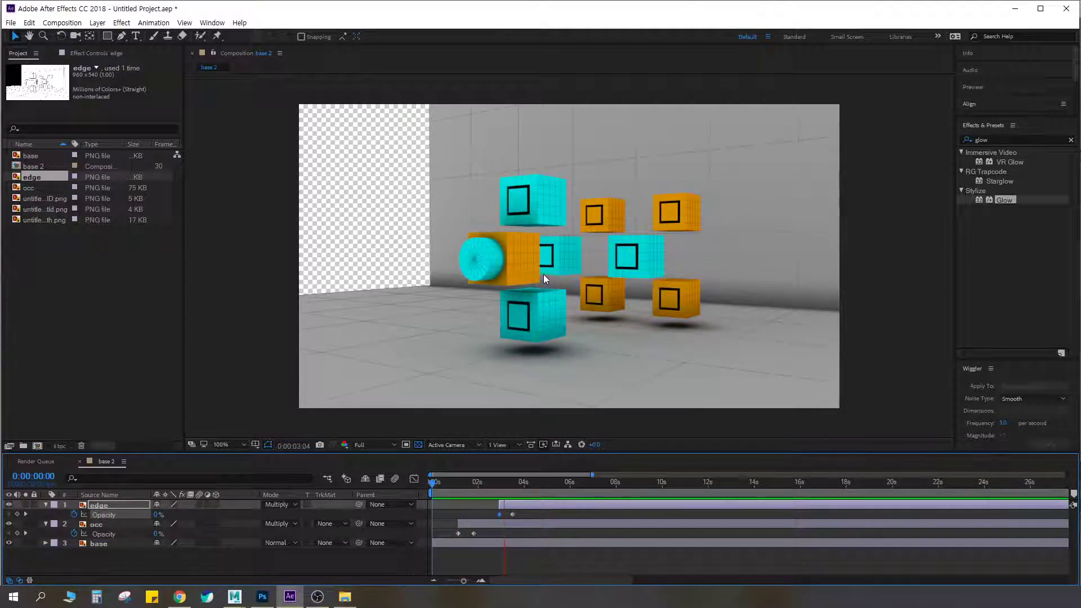
{"action": "key", "text": "space"}
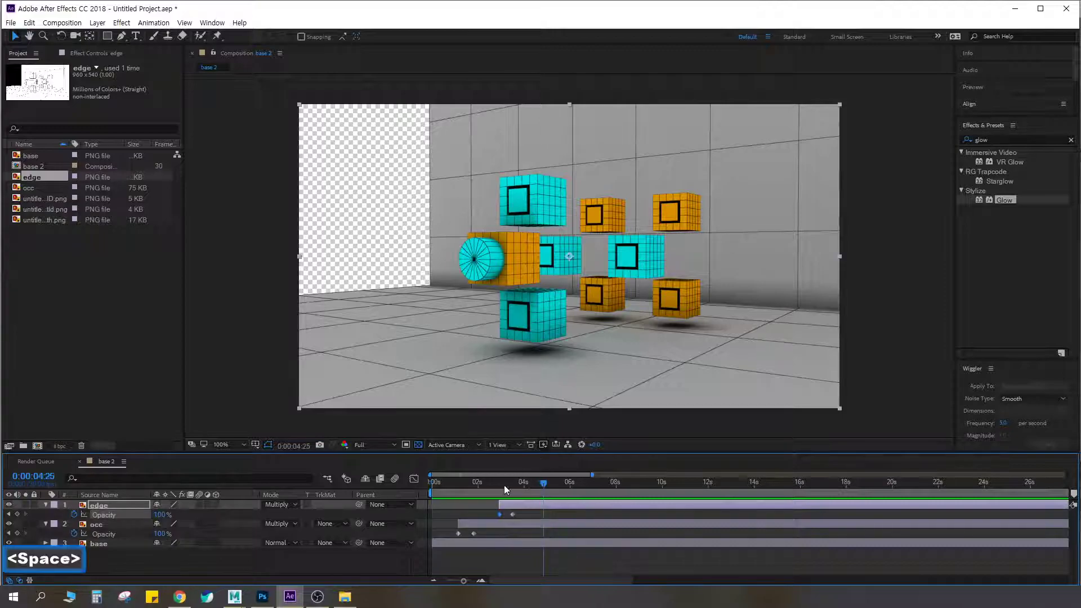
{"action": "key", "text": "space"}
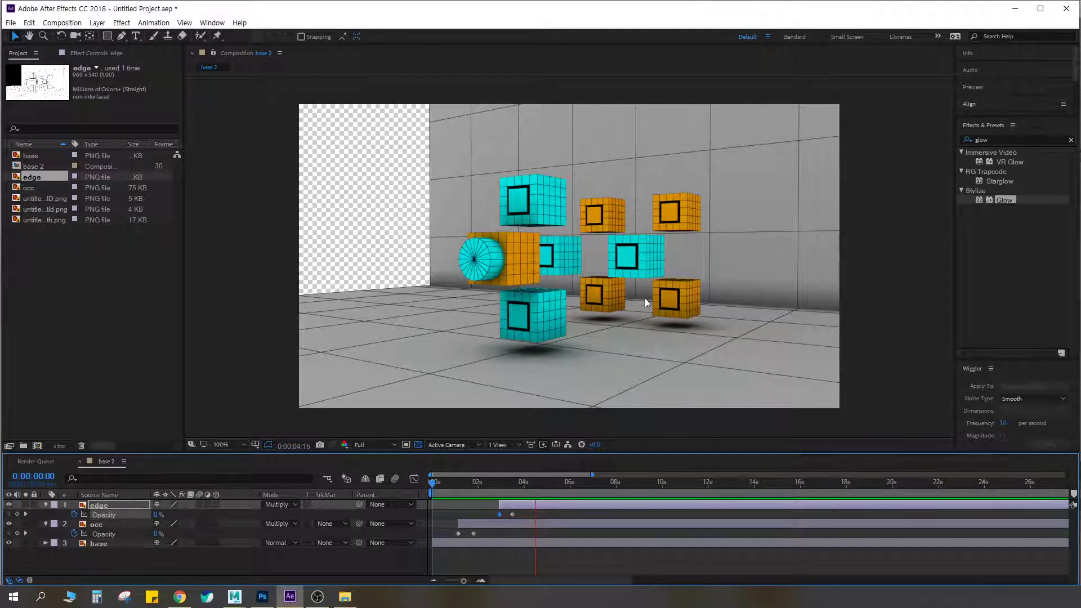
{"action": "key", "text": "space"}
Extend the occ and edge layers back to 0:00:00:00, move the edge Opacity keyframes slightly earlier and preview the result
{"action": "left_click", "coordinate": [443, 543]}
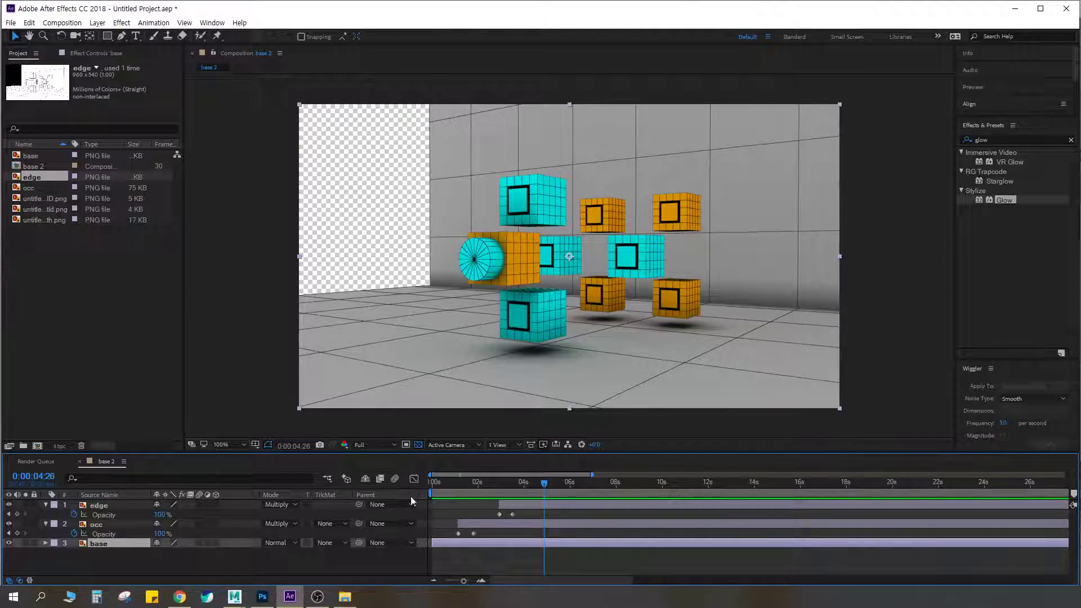
{"action": "left_click", "coordinate": [467, 523]}
{"action": "left_click_drag", "start_coordinate": [468, 523], "coordinate": [445, 523], "text": "shift"}
{"action": "mouse_move", "coordinate": [511, 504]}
{"action": "left_mouse_down", "text": "shift"}
{"action": "mouse_move", "coordinate": [450, 501]}
{"action": "mouse_move", "coordinate": [429, 533]}
{"action": "mouse_move", "coordinate": [457, 534]}
{"action": "mouse_move", "coordinate": [430, 520]}
{"action": "mouse_move", "coordinate": [494, 515]}
{"action": "left_mouse_up", "text": "shift"}
{"action": "key", "text": "Home"}
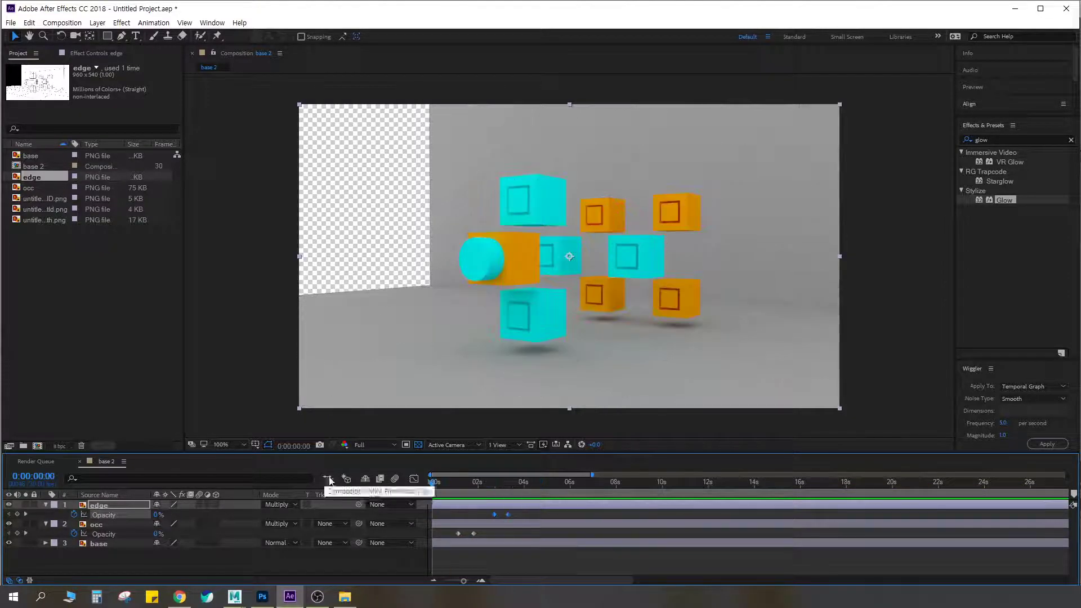
{"action": "key", "text": "space"}
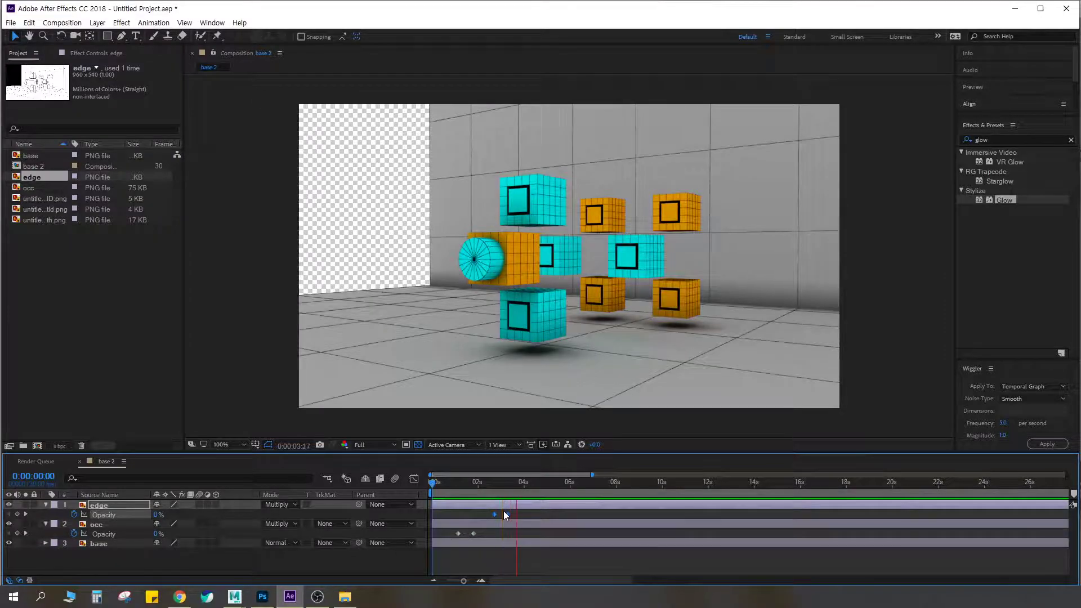
{"action": "key", "text": "space"}
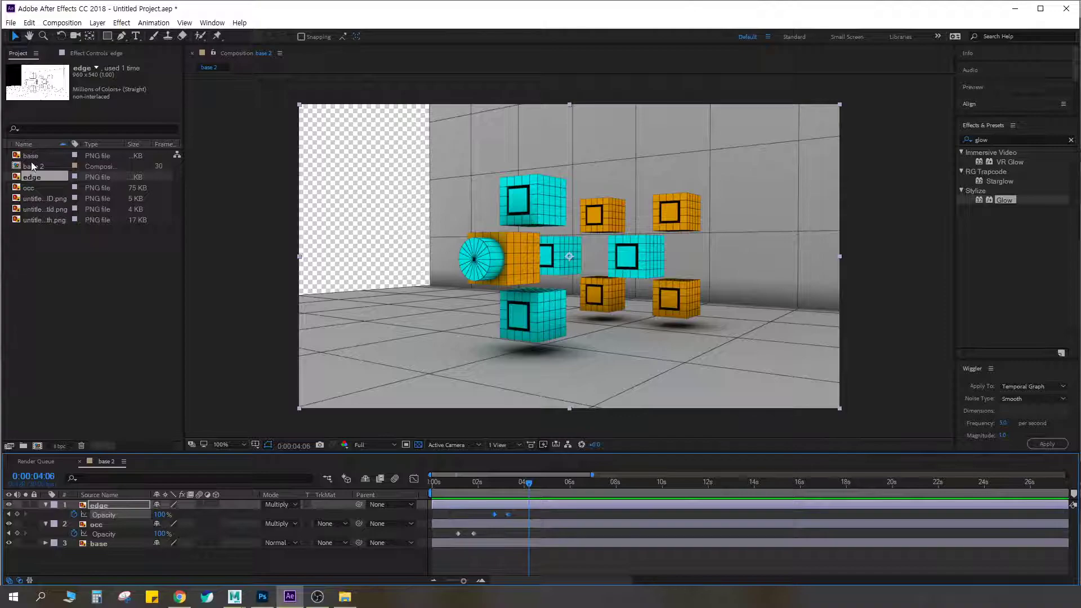
Check the remaining imported passes and pre-compose the edge, occ and base layers into a composition named comp
{"action": "left_click", "coordinate": [32, 187]}
{"action": "left_click", "coordinate": [34, 208]}
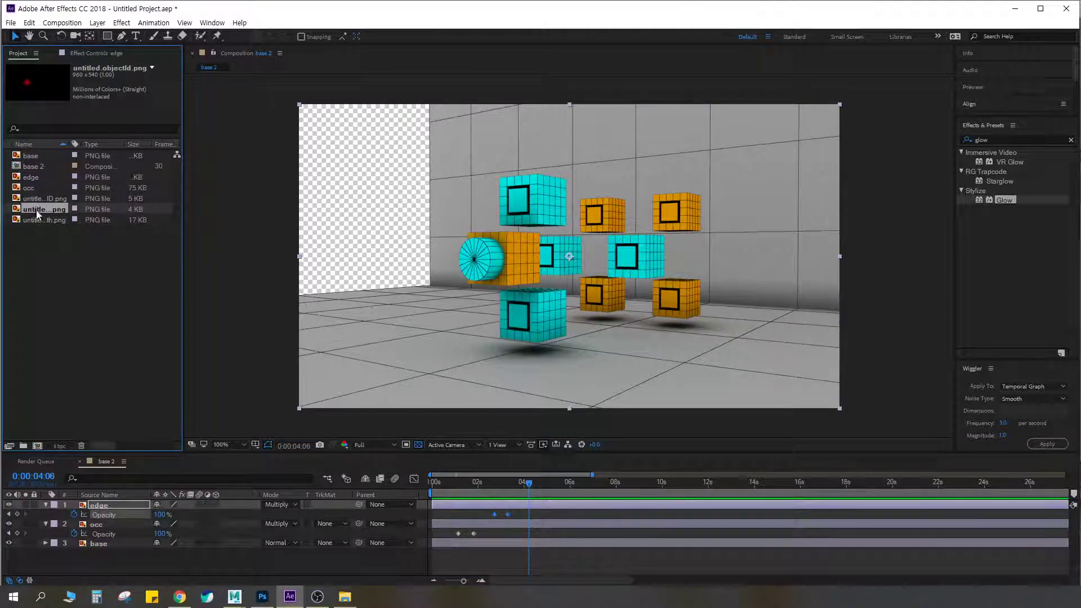
{"action": "left_click", "coordinate": [36, 219]}
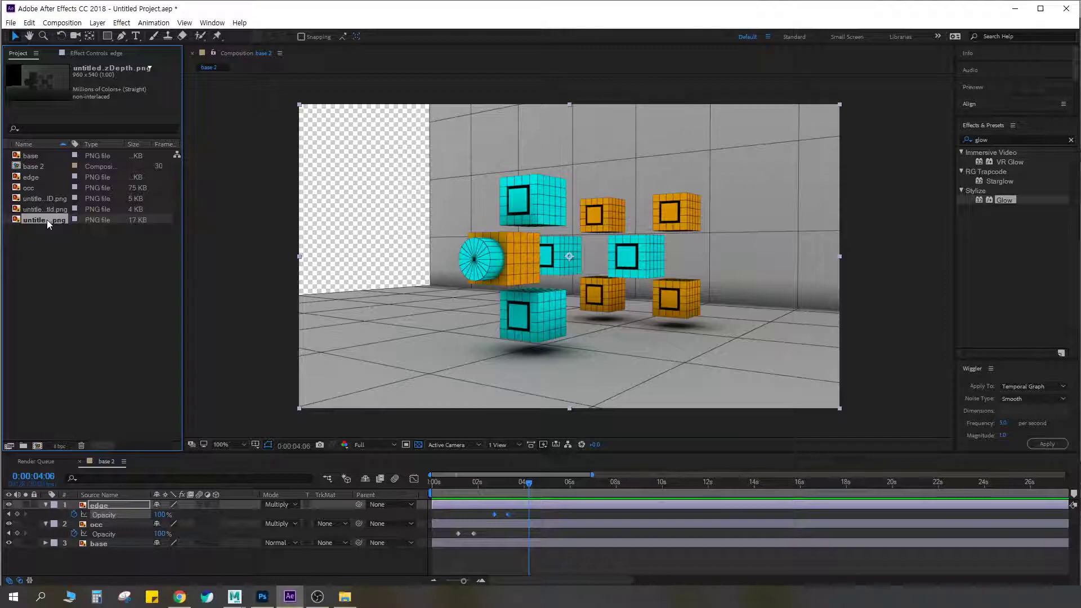
{"action": "left_click", "coordinate": [78, 541], "text": "shift"}
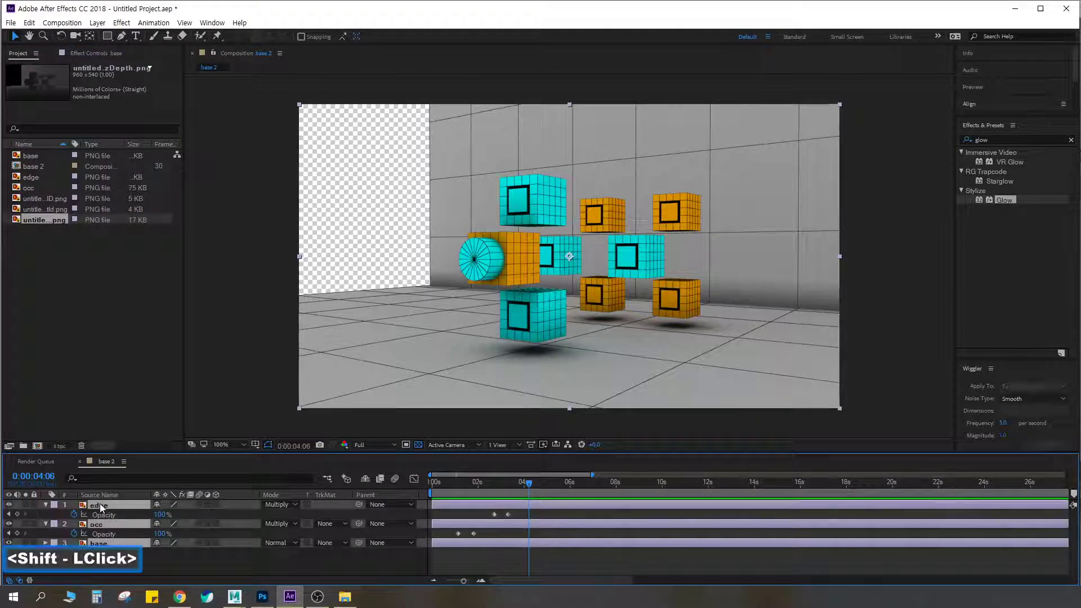
{"action": "key", "text": "ctrl+shift+c"}
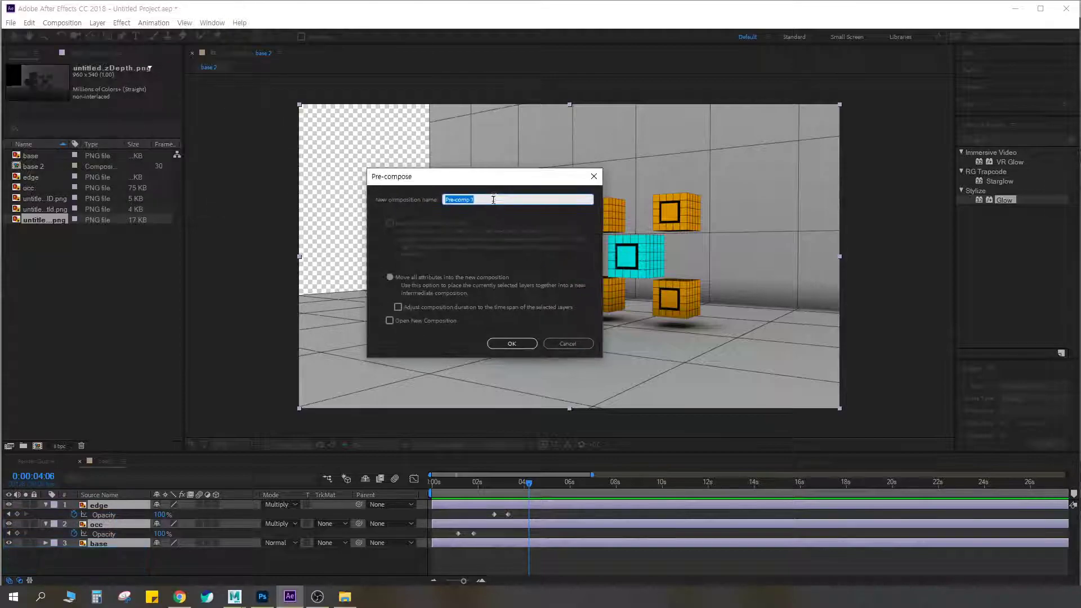
{"action": "type", "text": "comp"}
{"action": "key", "text": "Return"}
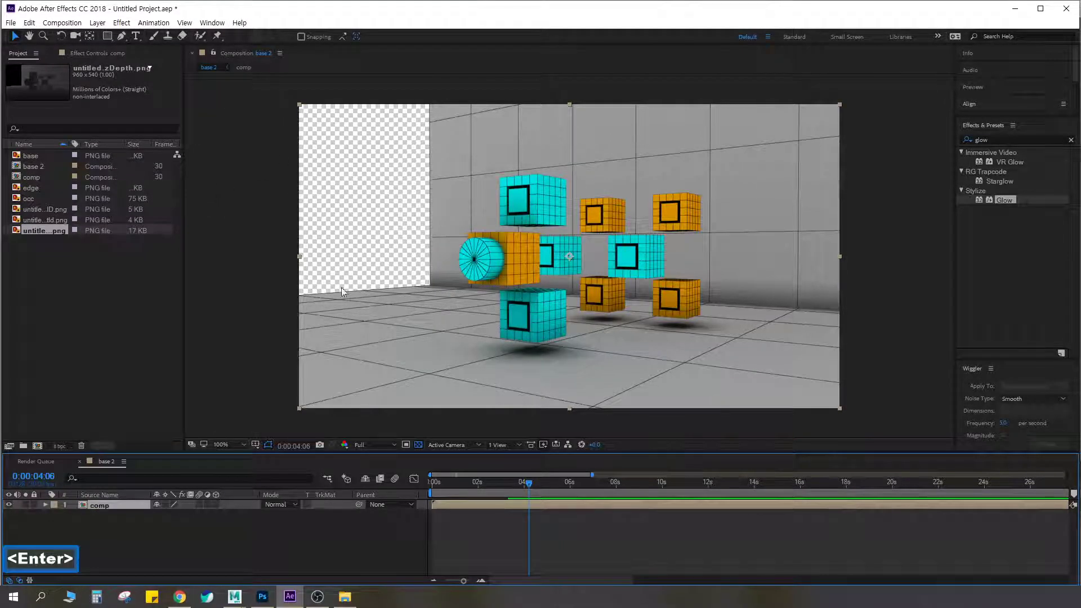
Place the zDepth footage in the base 2 timeline above the comp layer
{"action": "left_click", "coordinate": [43, 220]}
{"action": "left_click", "coordinate": [40, 230]}
{"action": "left_click_drag", "start_coordinate": [40, 231], "coordinate": [124, 545]}
{"action": "left_click_drag", "start_coordinate": [112, 509], "coordinate": [110, 502]}
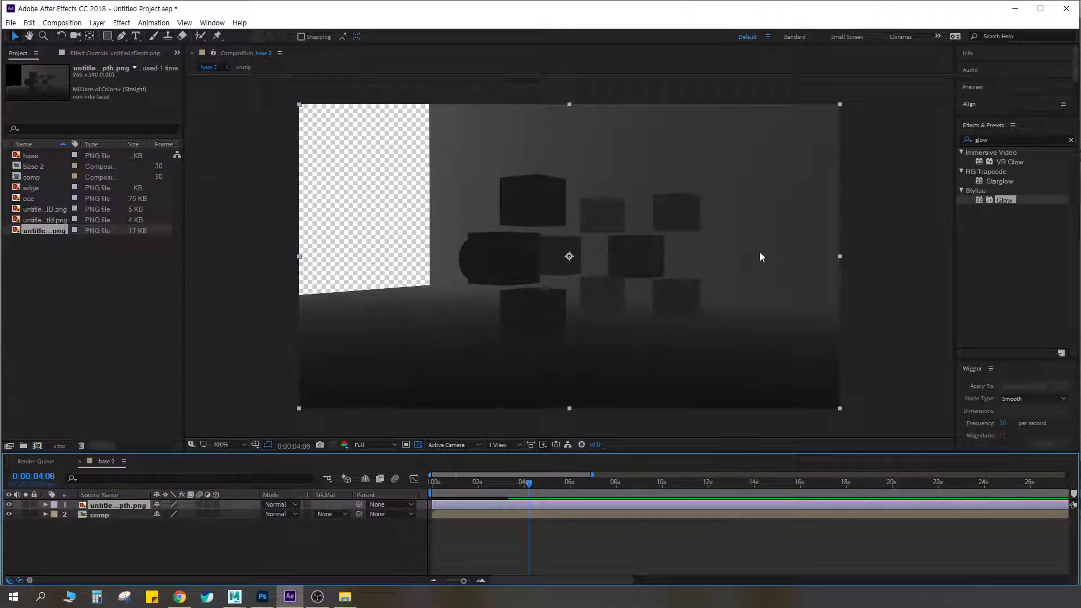
Search the effects for dept, try Depth of Field on the zDepth layer and remove it
{"action": "left_click", "coordinate": [1001, 137]}
{"action": "type", "text": "deptj"}
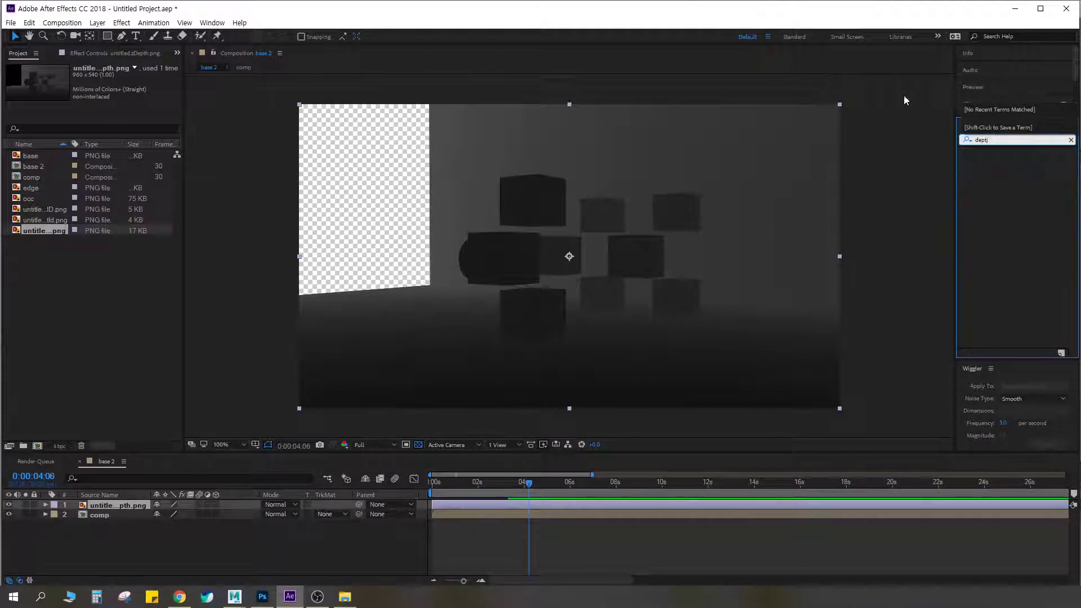
{"action": "key", "text": "BackSpace"}
{"action": "double_click", "coordinate": [1011, 171]}
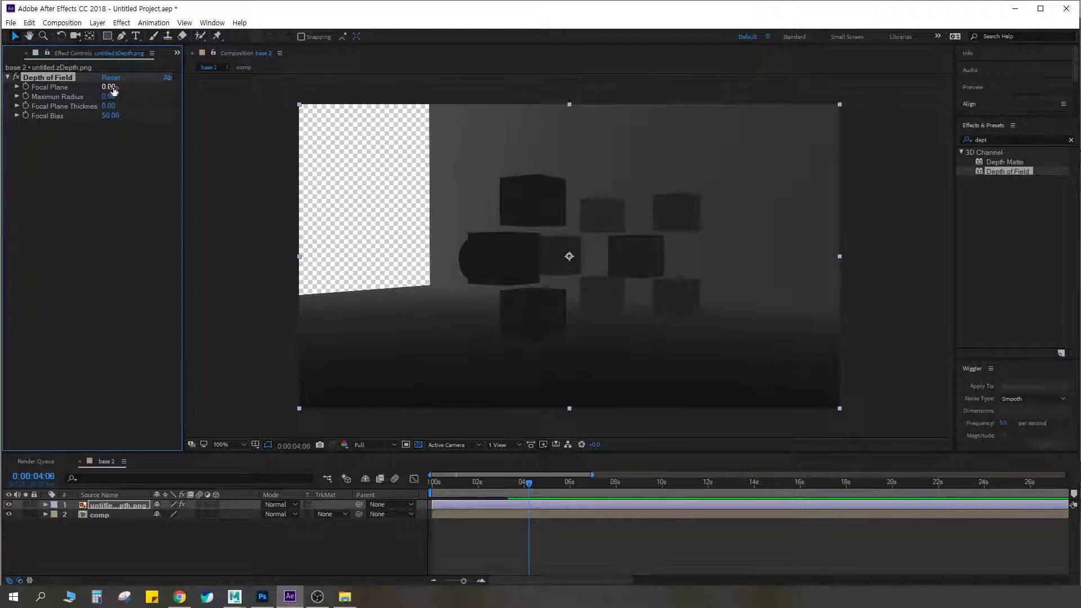
{"action": "key", "text": "ctrl+z"}
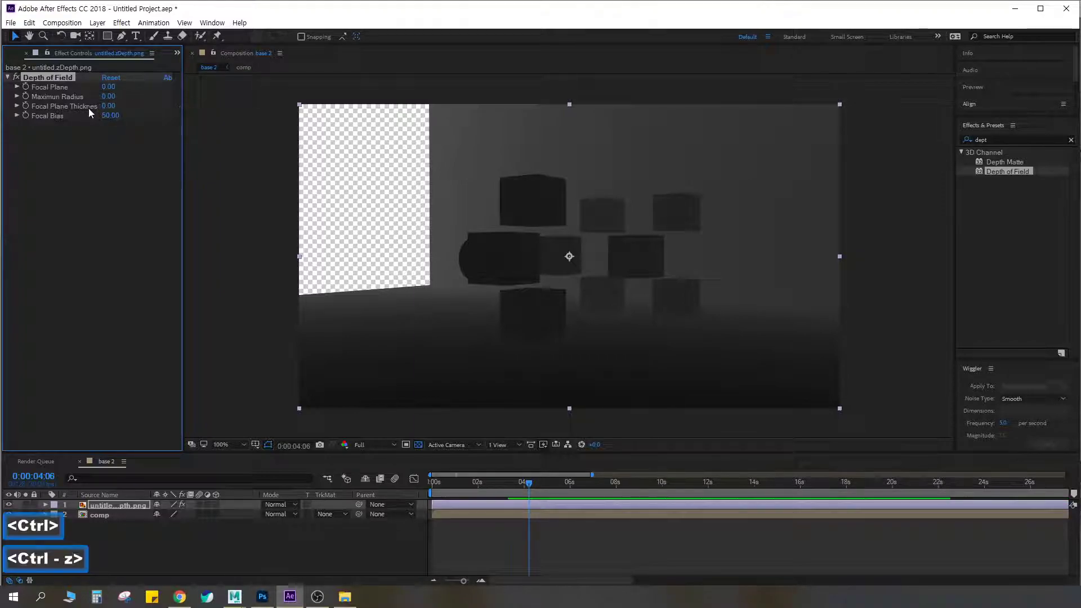
{"action": "key", "text": "Delete"}
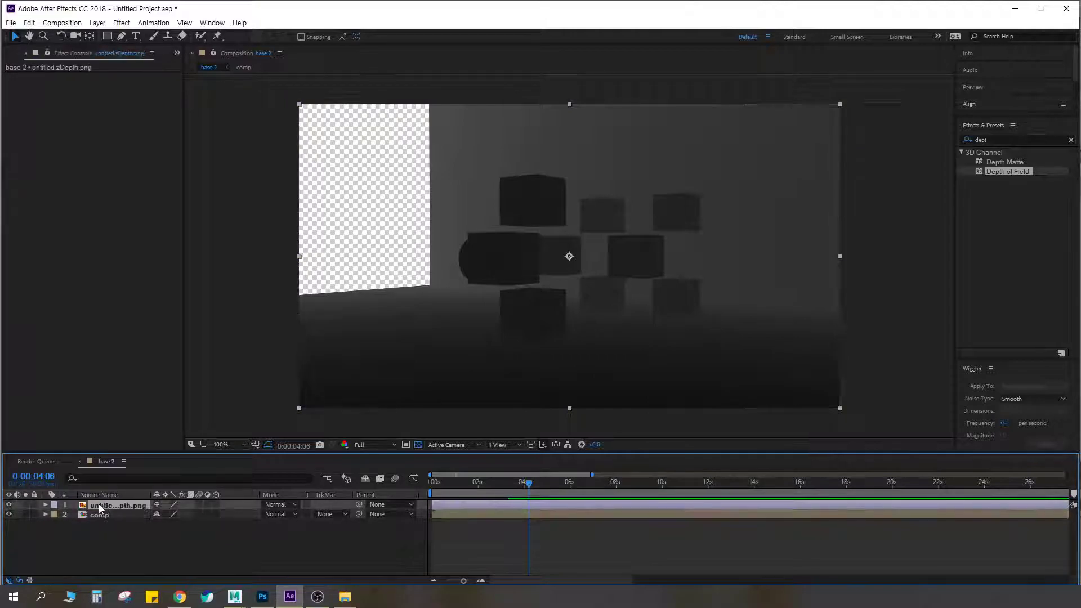
Compare the zDepth layer with the comp layer by switching its visibility, and leave the zDepth layer hidden
{"action": "left_click", "coordinate": [8, 505]}
{"action": "left_click", "coordinate": [9, 505]}
{"action": "mouse_move", "coordinate": [113, 515]}
{"action": "left_mouse_down"}
{"action": "mouse_move", "coordinate": [106, 508]}
{"action": "mouse_move", "coordinate": [124, 515]}
{"action": "mouse_move", "coordinate": [108, 504]}
{"action": "left_mouse_up"}
{"action": "left_click", "coordinate": [8, 504]}
{"action": "left_click", "coordinate": [9, 505]}
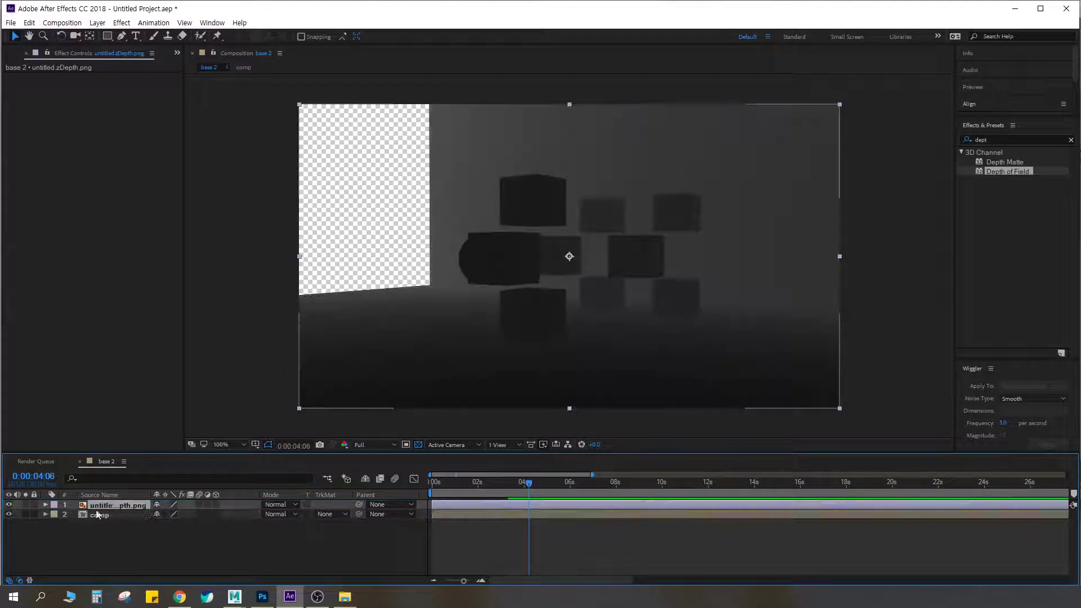
{"action": "left_click", "coordinate": [9, 504]}
{"action": "left_click", "coordinate": [8, 504]}
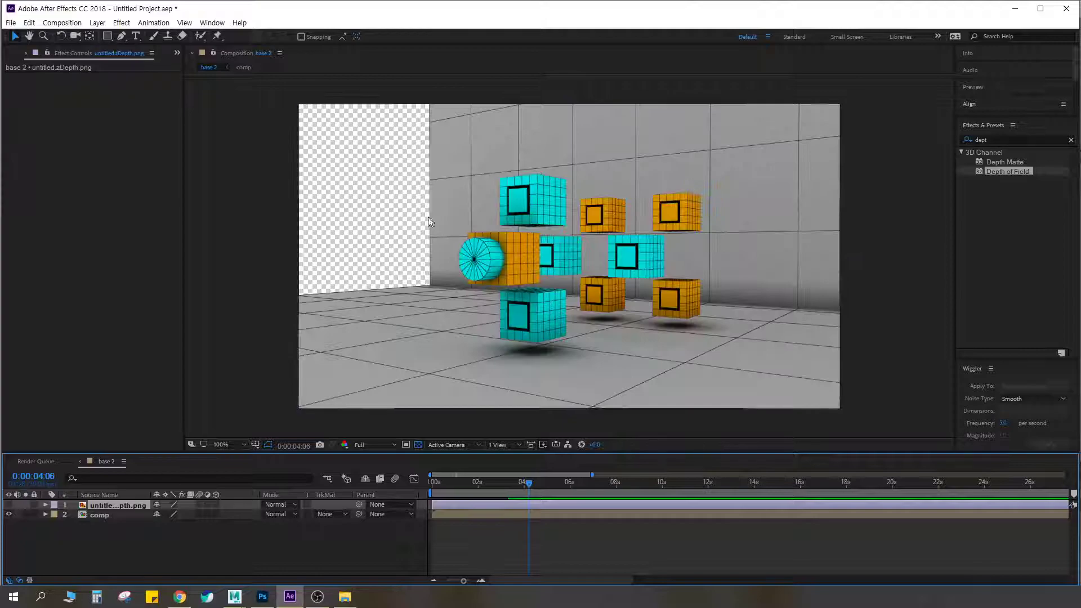
{"action": "left_click", "coordinate": [9, 505]}
{"action": "left_click", "coordinate": [106, 519]}
{"action": "left_click", "coordinate": [8, 506]}
Search the effects for len and apply Camera Lens Blur to the comp layer
{"action": "left_click", "coordinate": [116, 505]}
{"action": "left_click", "coordinate": [106, 516]}
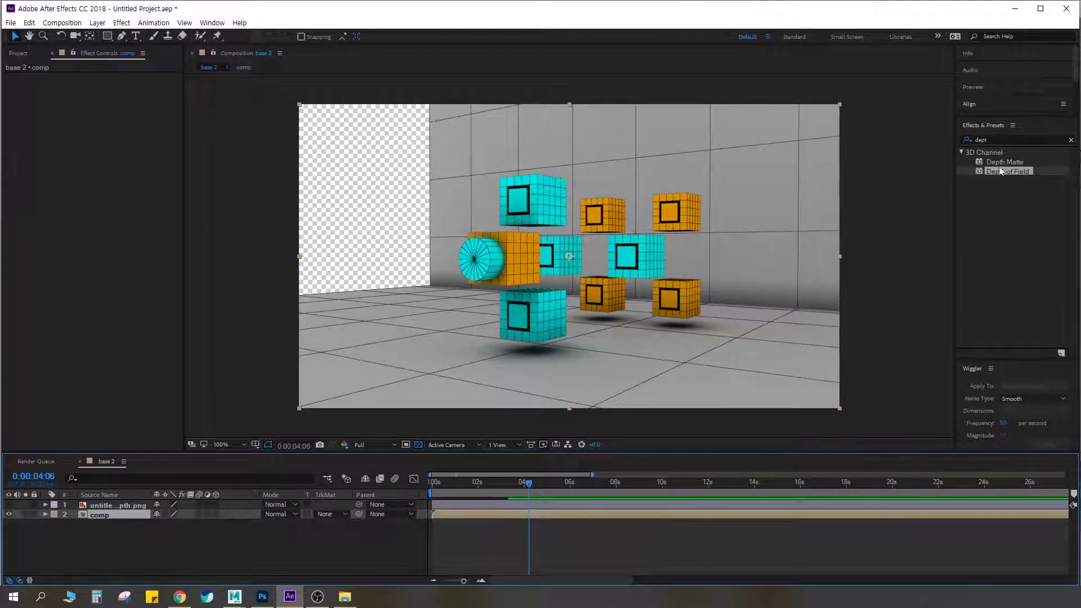
{"action": "left_click", "coordinate": [1006, 141]}
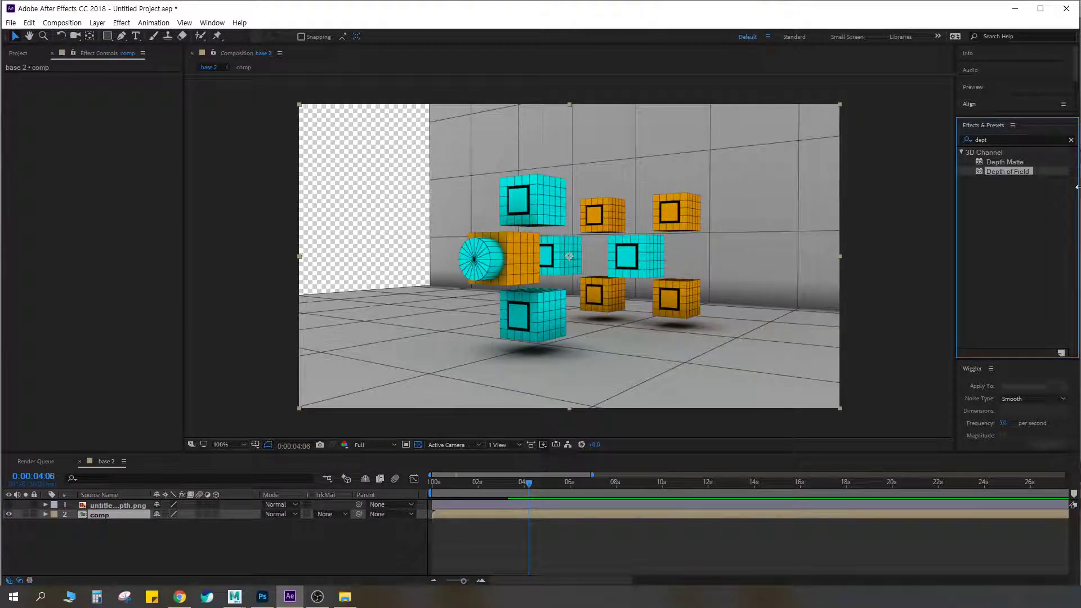
{"action": "double_click", "coordinate": [1006, 139]}
{"action": "type", "text": "len"}
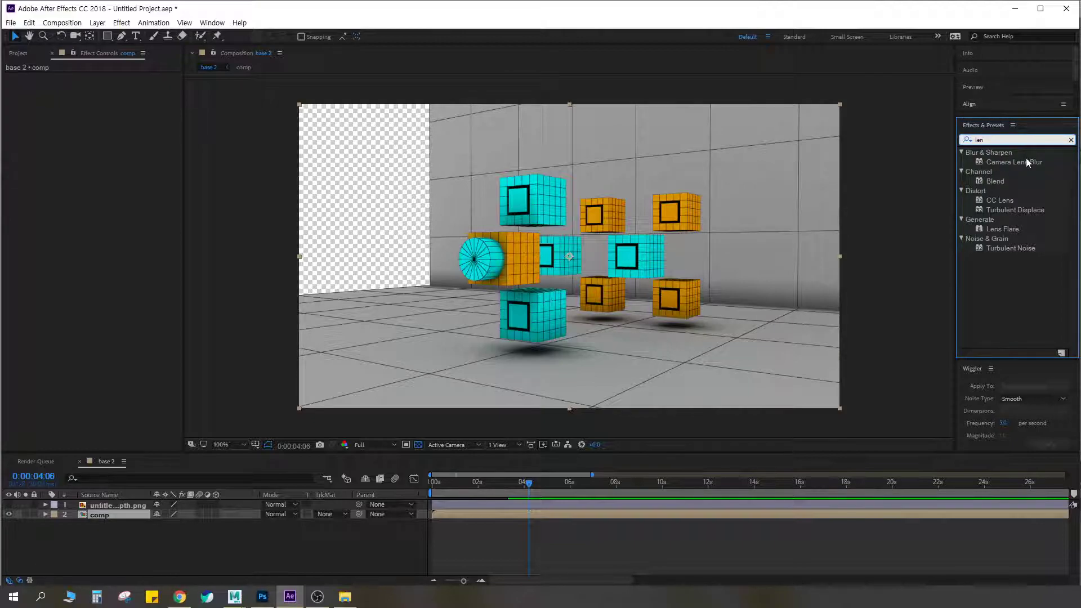
{"action": "left_click_drag", "start_coordinate": [1027, 161], "coordinate": [96, 515]}
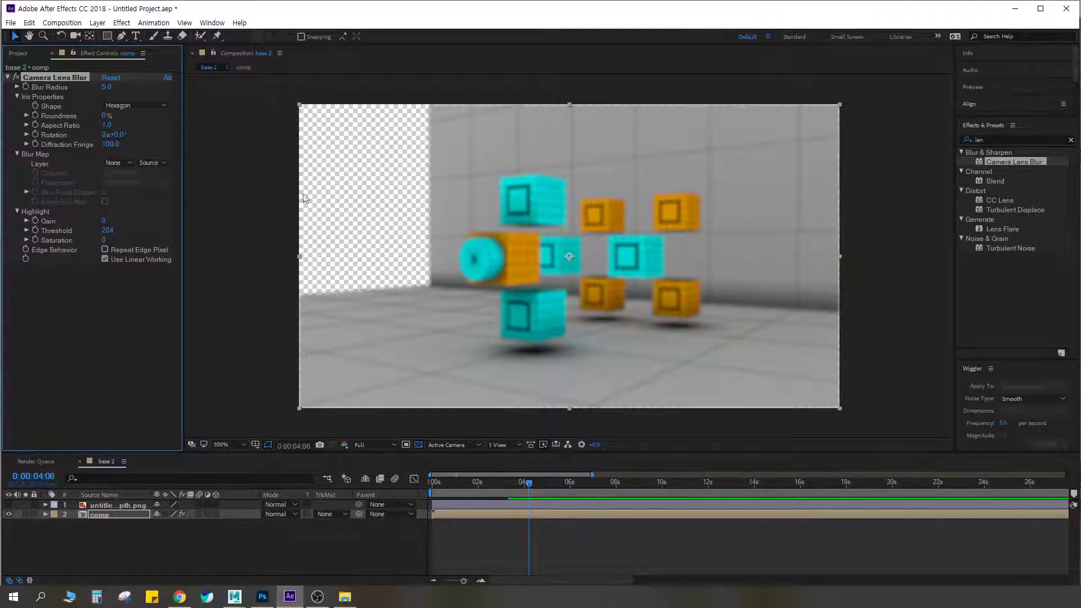
Use the untitled.zDepth.png layer as the blur map and inspect the blurred cubes up close
{"action": "left_click", "coordinate": [122, 161]}
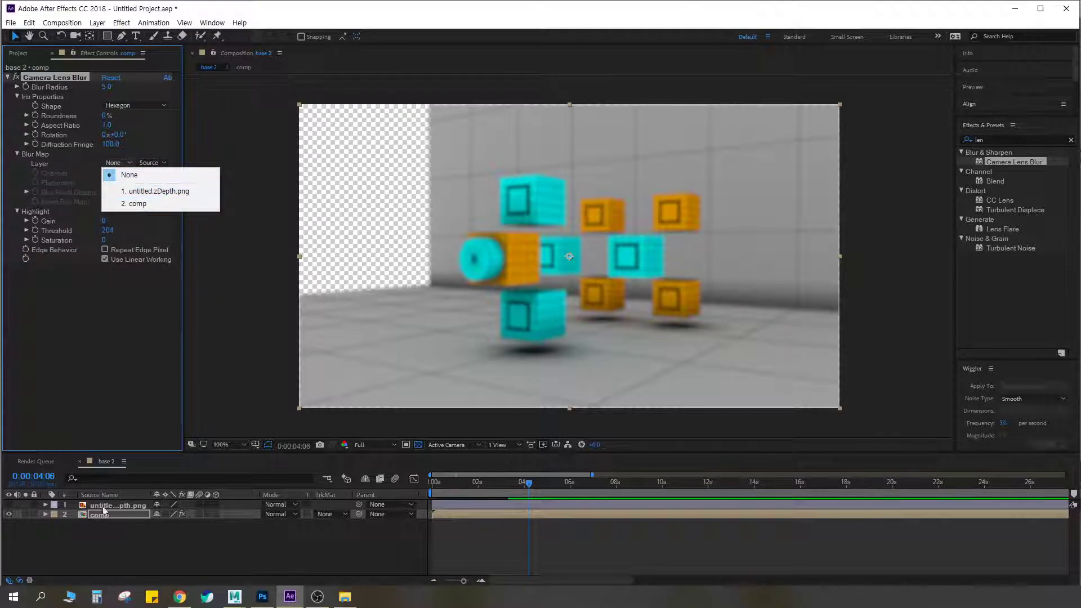
{"action": "left_click", "coordinate": [154, 192]}
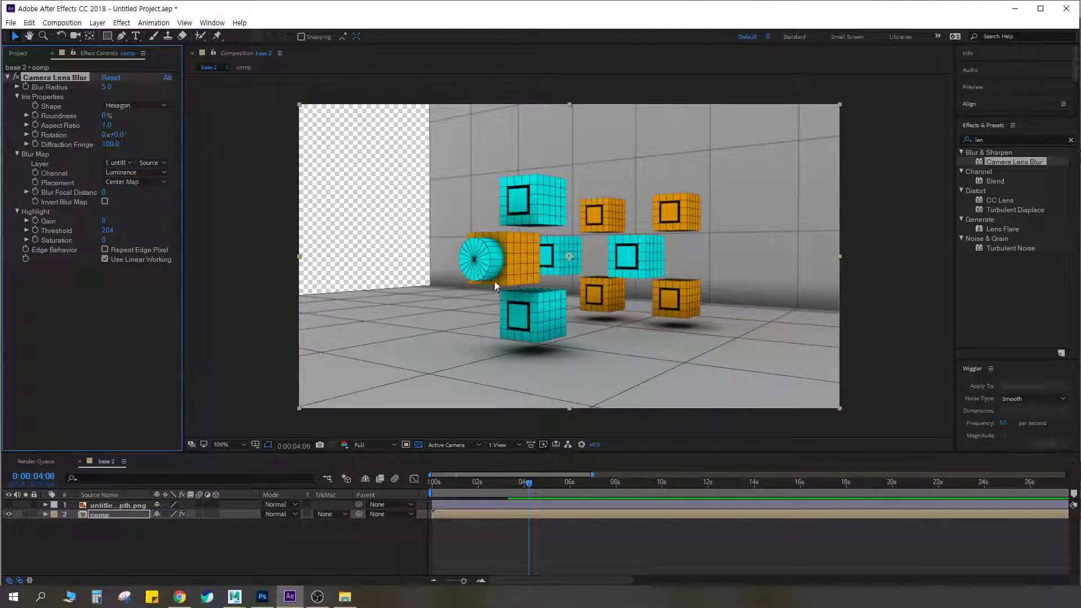
{"action": "key", "text": "period"}
{"action": "key", "text": "period"}
{"action": "key", "text": "comma"}
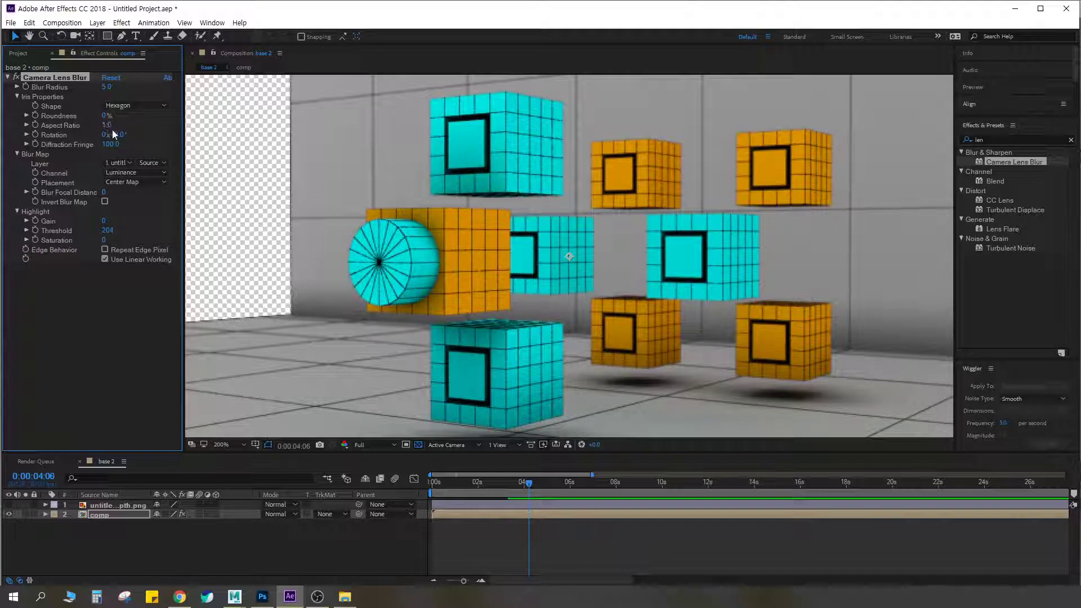
Set the Camera Lens Blur's blur radius to 17 and its iris aspect ratio to 0.1
{"action": "left_click_drag", "start_coordinate": [107, 126], "coordinate": [167, 128]}
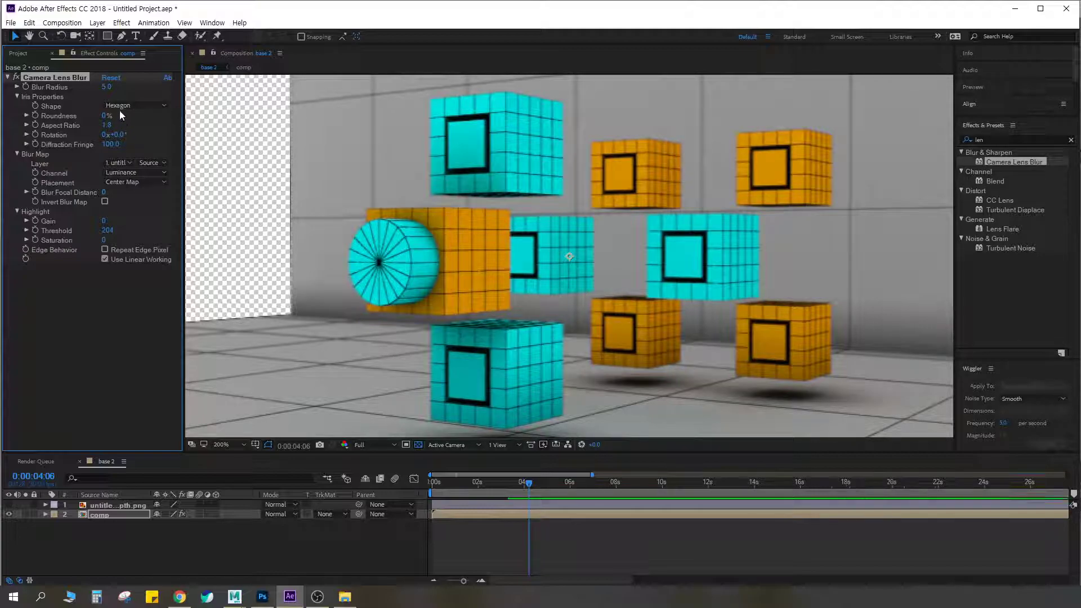
{"action": "left_click_drag", "start_coordinate": [112, 87], "coordinate": [113, 86]}
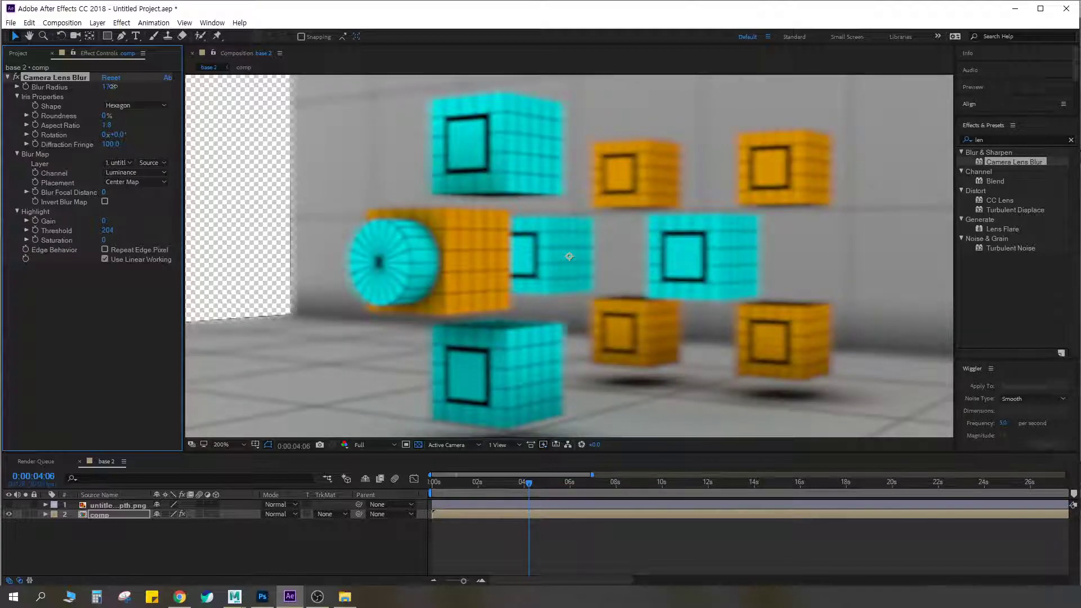
{"action": "left_click", "coordinate": [108, 125]}
{"action": "type", "text": "0.1"}
{"action": "key", "text": "Return"}
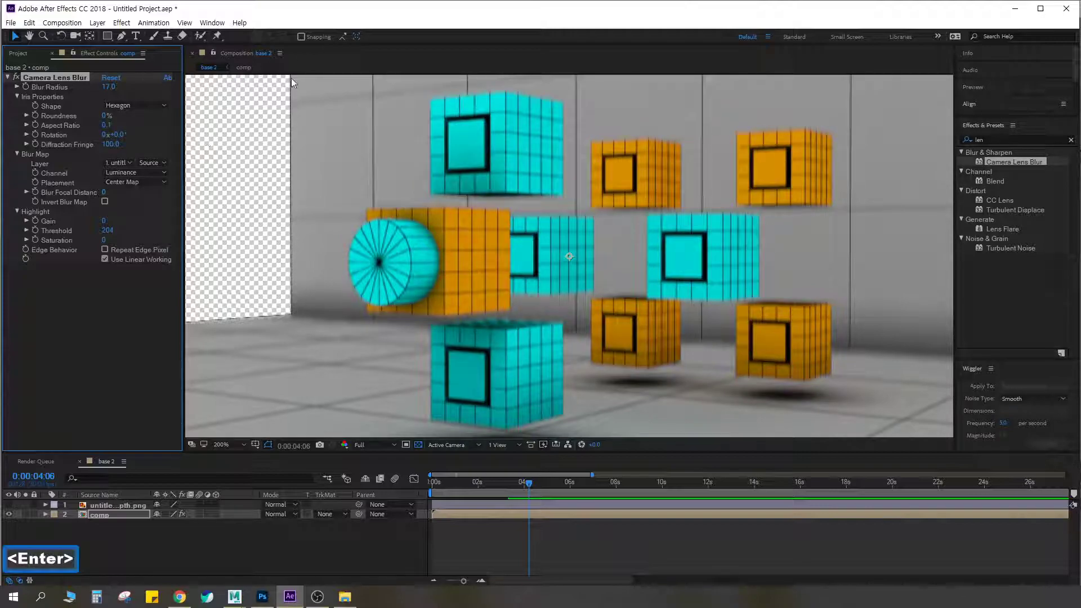
{"action": "scroll", "coordinate": [602, 230], "scroll_direction": "down", "scroll_amount": 1}
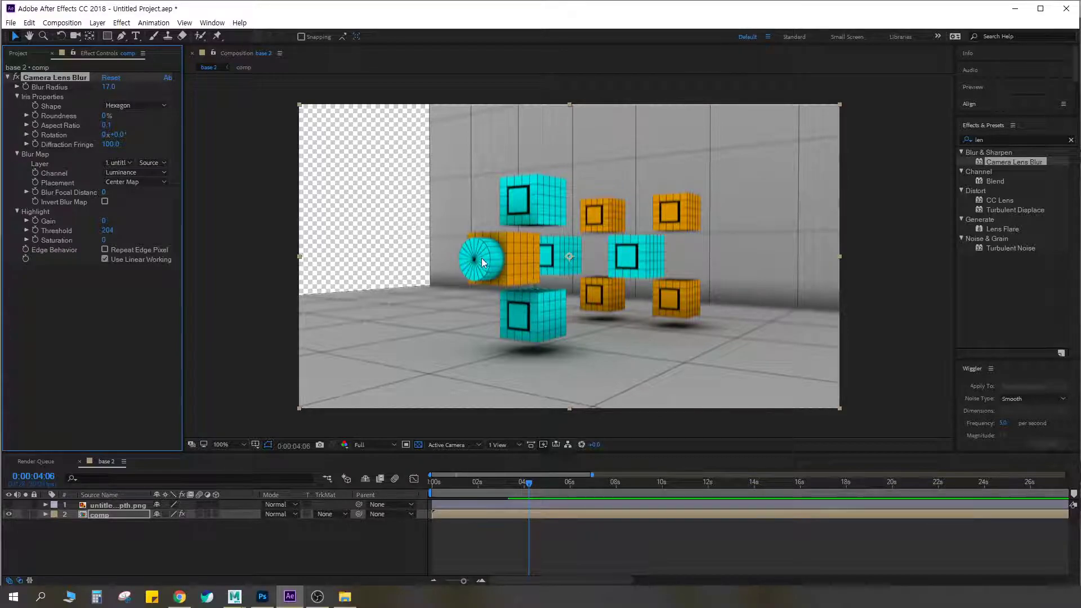
Try inverting the blur map, set the blur radius to 8, and turn the inversion off again
{"action": "left_click", "coordinate": [137, 174]}
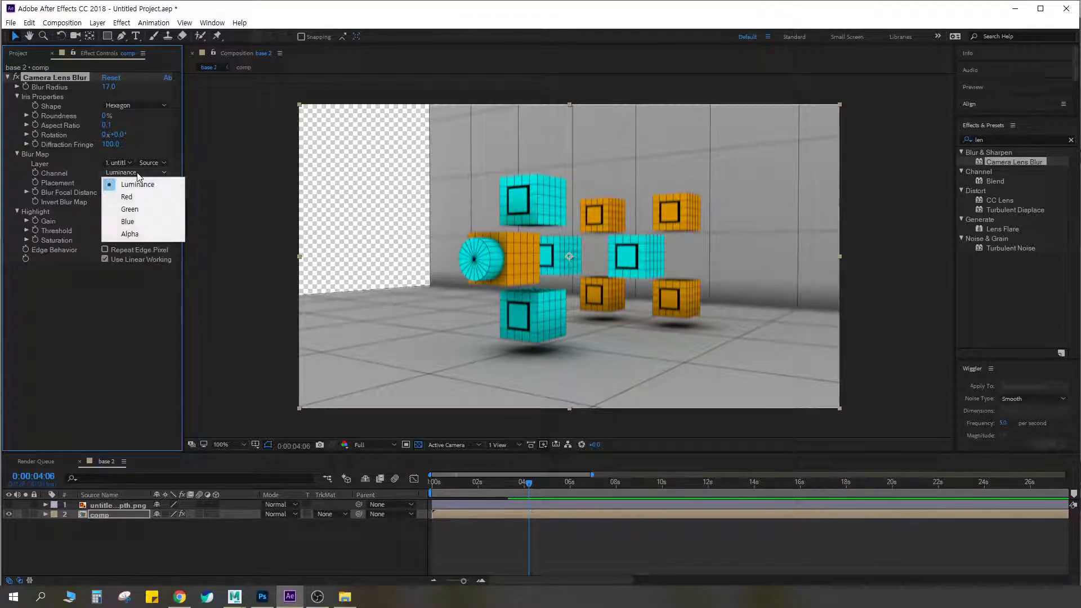
{"action": "left_click", "coordinate": [160, 141]}
{"action": "left_click", "coordinate": [104, 201]}
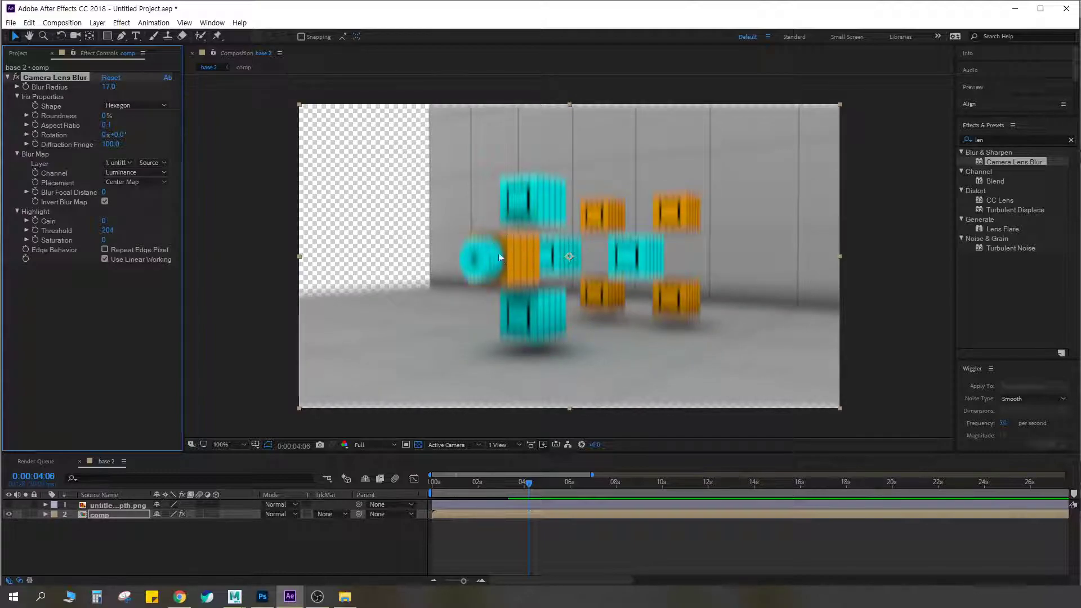
{"action": "left_click", "coordinate": [111, 86]}
{"action": "type", "text": "8"}
{"action": "key", "text": "Return"}
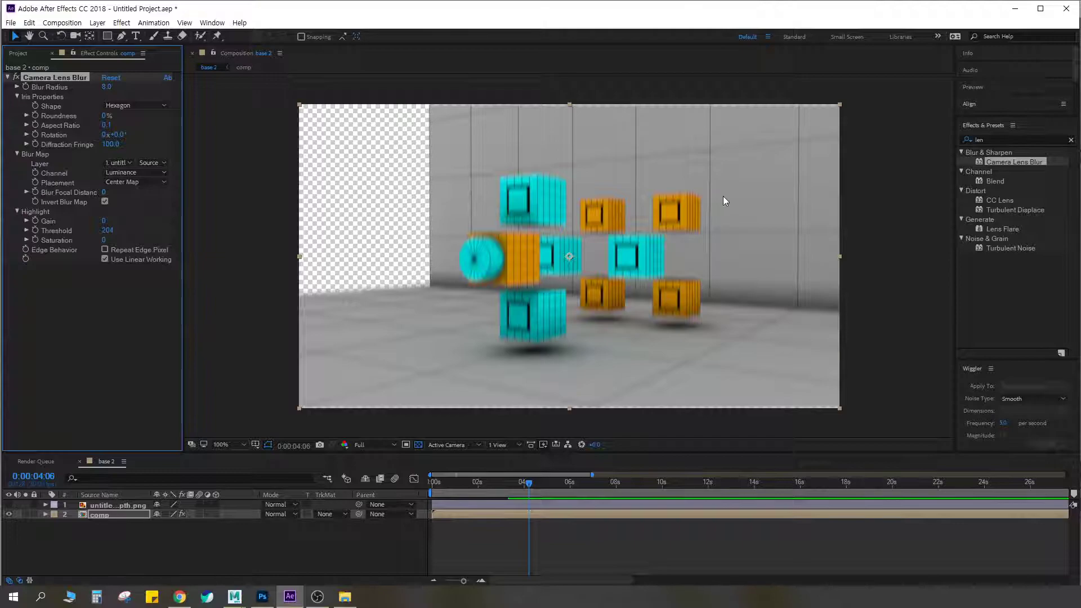
{"action": "left_click", "coordinate": [105, 201]}
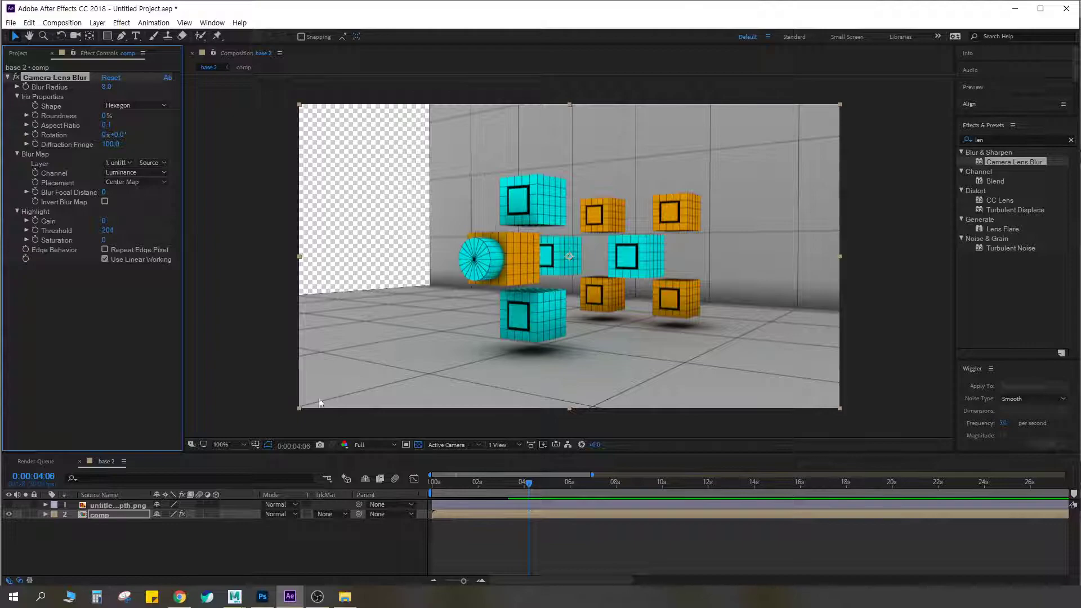
Switch to Maya, examine the Z_depth render element's depth settings, and return to After Effects
{"action": "left_click", "coordinate": [230, 600]}
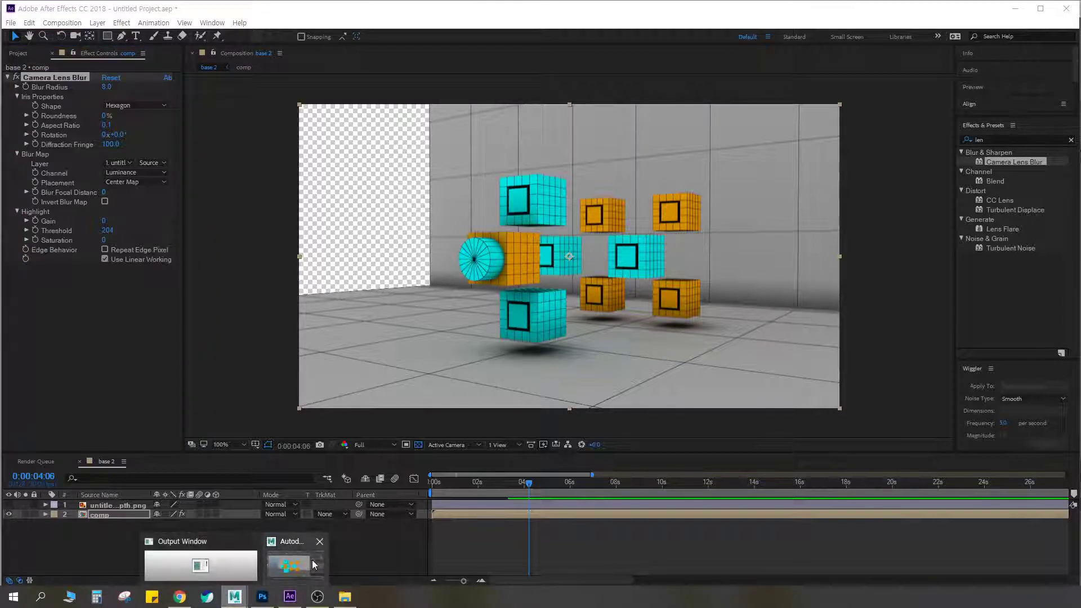
{"action": "left_click", "coordinate": [312, 564]}
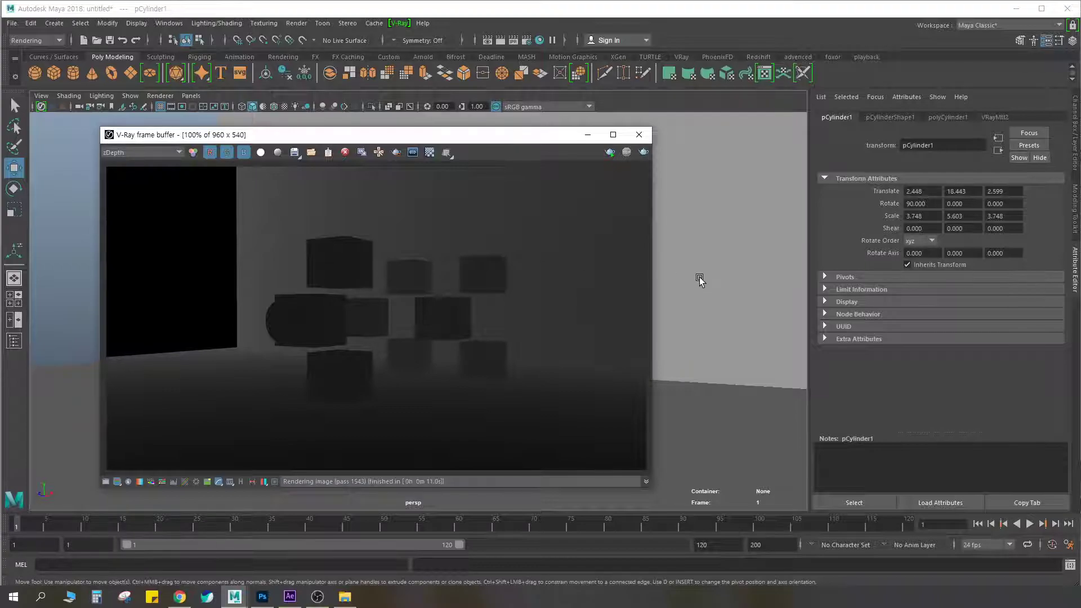
{"action": "left_click", "coordinate": [528, 41]}
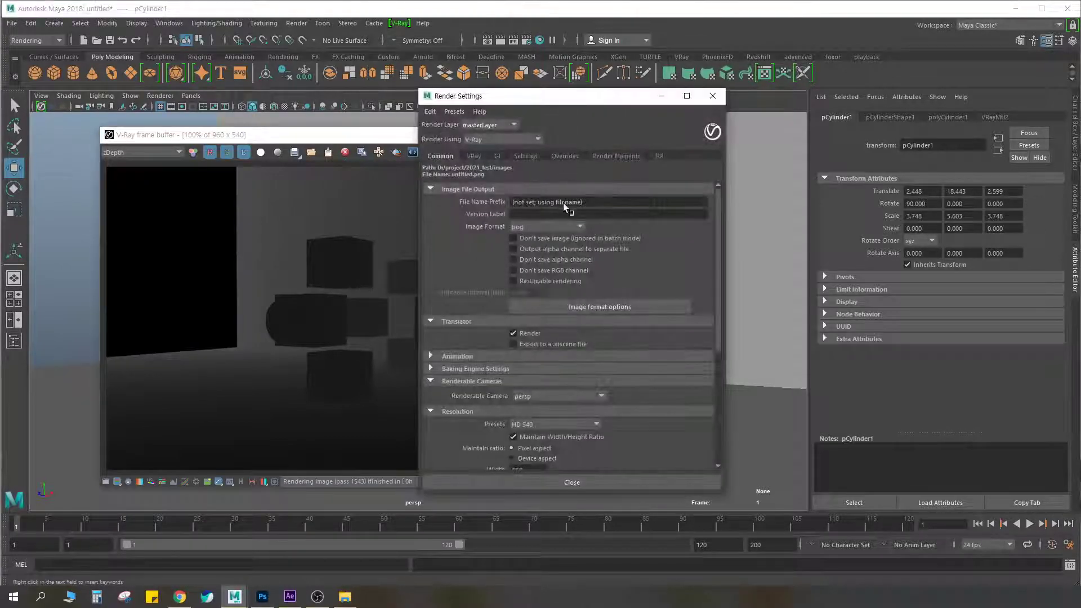
{"action": "left_click", "coordinate": [598, 157]}
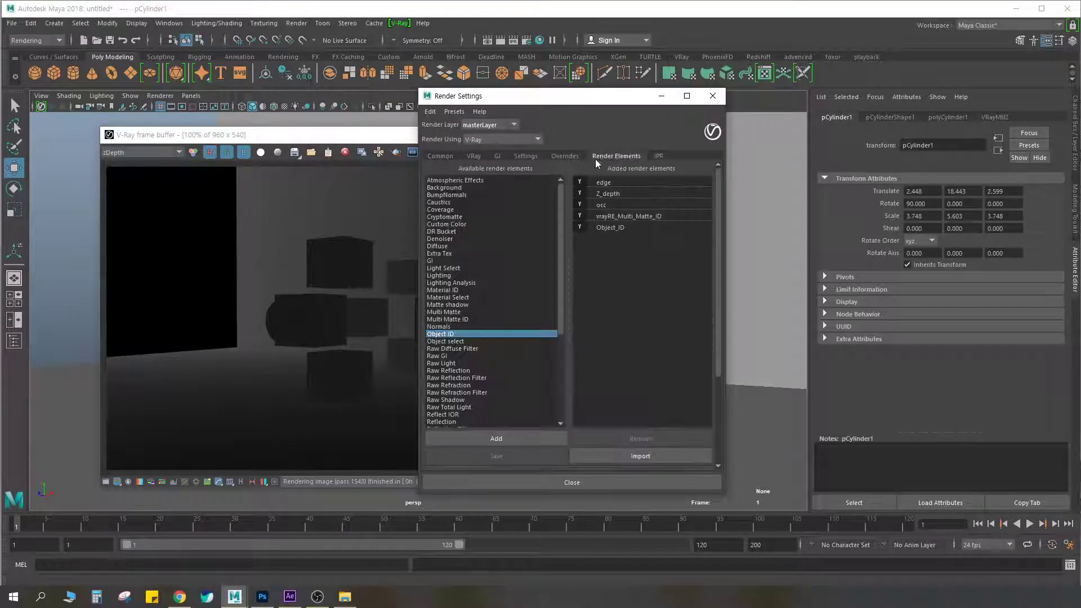
{"action": "left_click", "coordinate": [621, 193]}
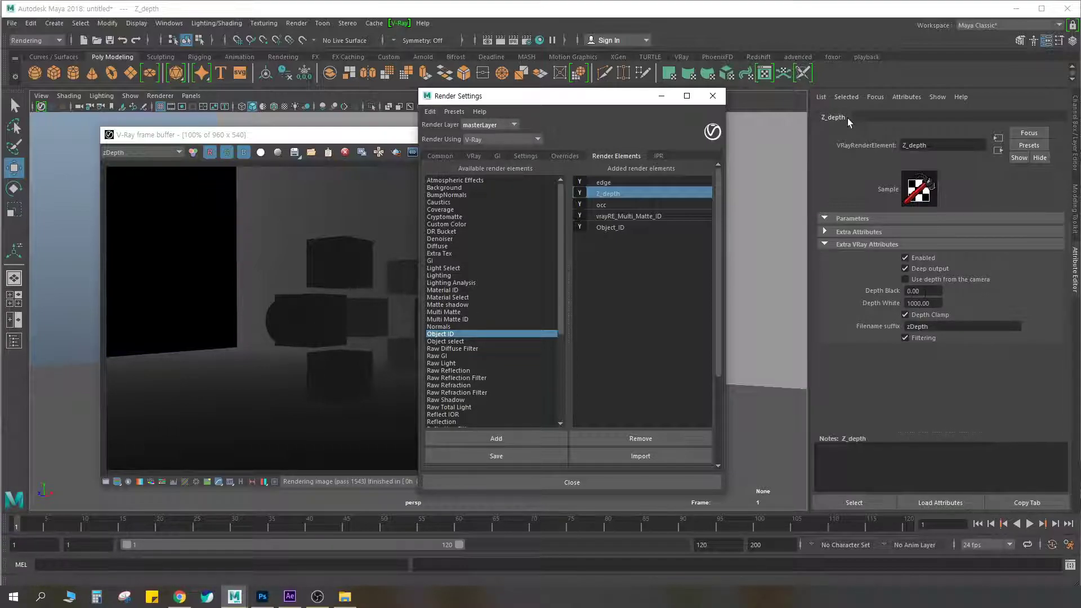
{"action": "left_click", "coordinate": [713, 96]}
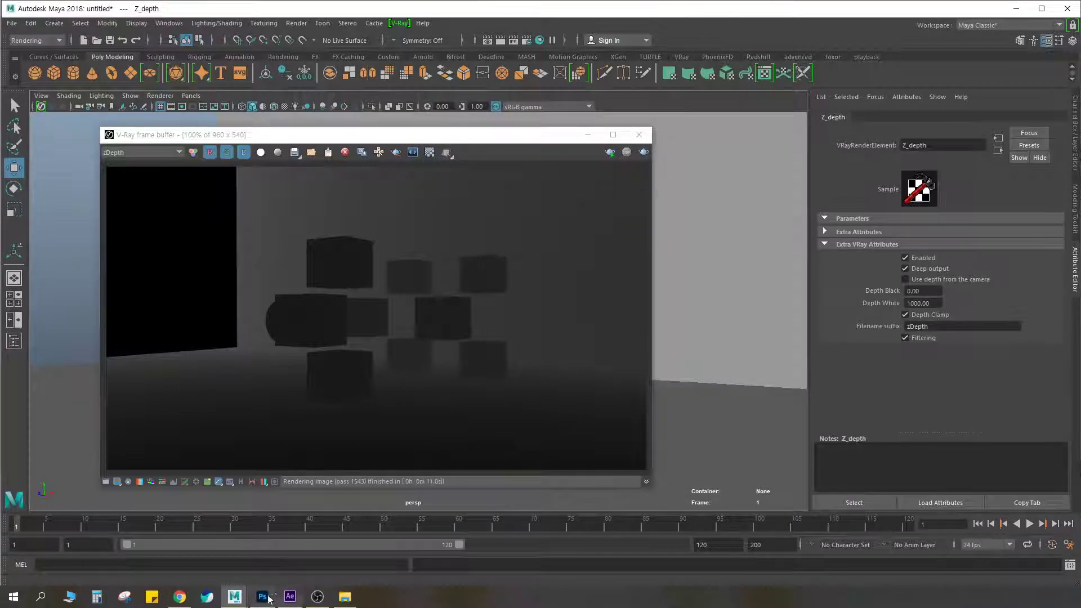
{"action": "left_click", "coordinate": [290, 596]}
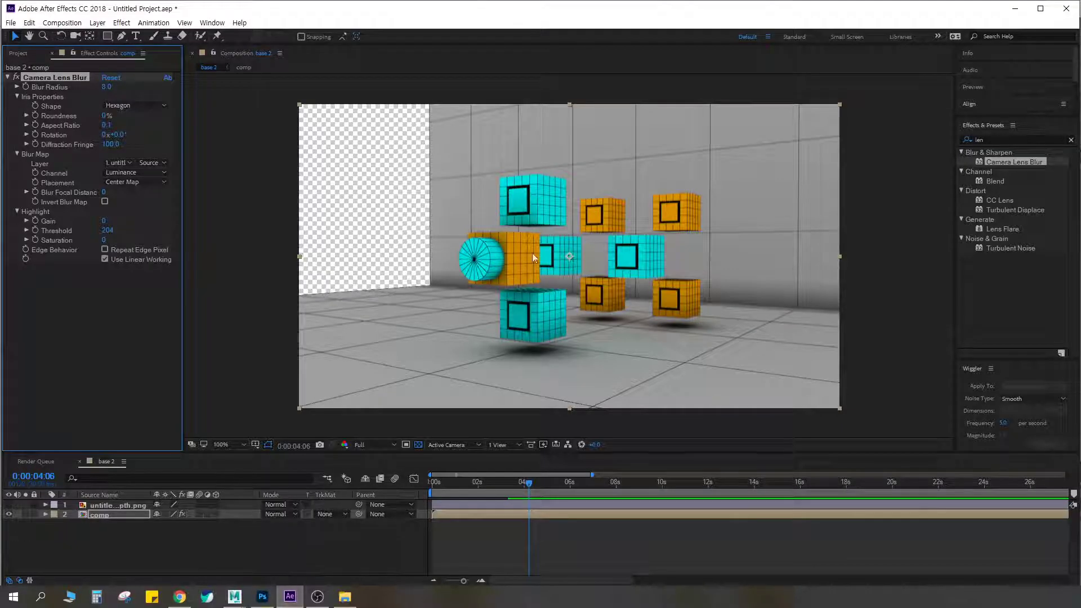
Set the Camera Lens Blur's iris aspect ratio to 0.4 and its blur radius to 16
{"action": "left_click", "coordinate": [107, 126]}
{"action": "type", "text": "0.4"}
{"action": "key", "text": "Return"}
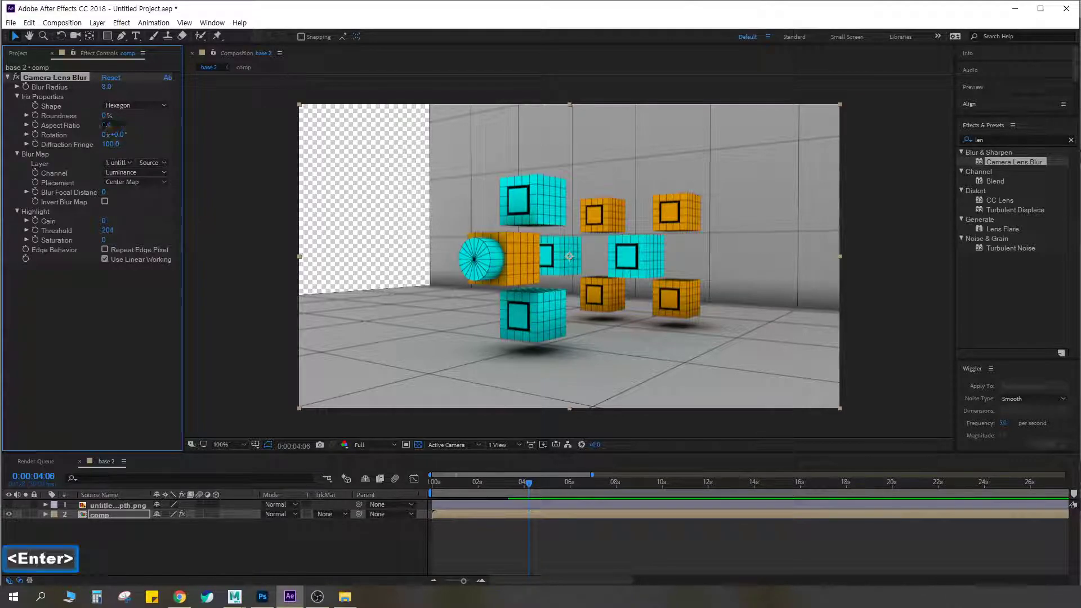
{"action": "left_click_drag", "start_coordinate": [106, 86], "coordinate": [116, 86]}
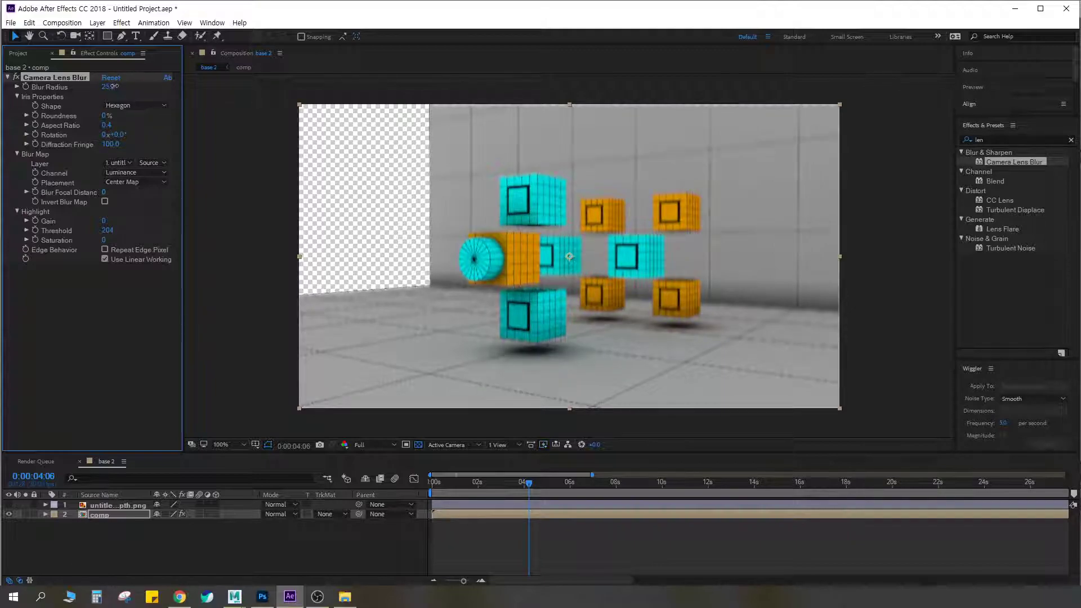
{"action": "left_click_drag", "start_coordinate": [117, 86], "coordinate": [106, 84]}
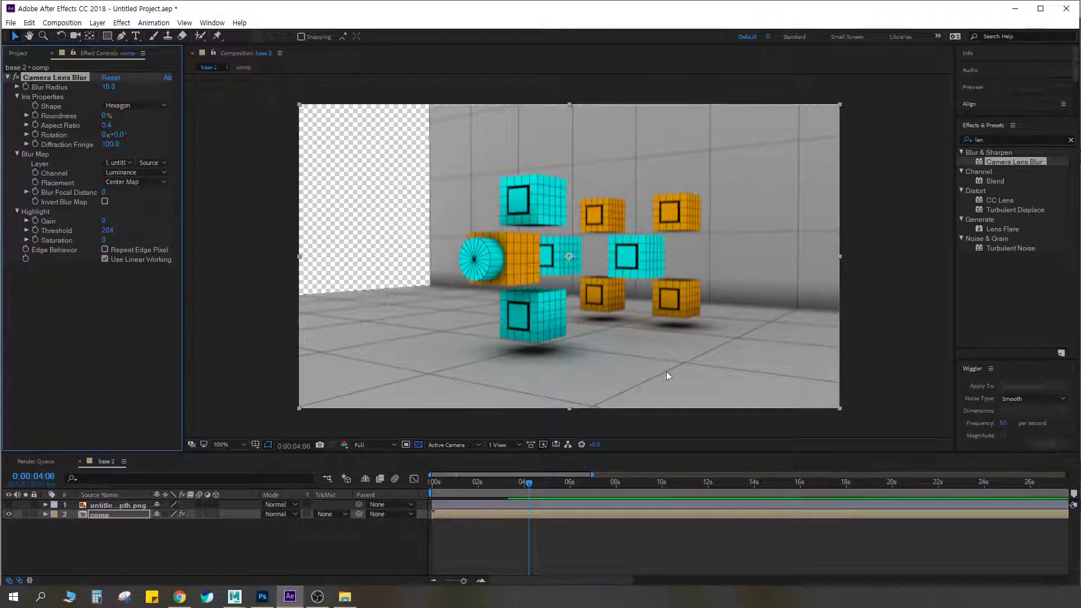
Try the inverted blur map and a blur focal distance of 5, then undo the distance change
{"action": "left_click", "coordinate": [105, 202]}
{"action": "left_click", "coordinate": [104, 201]}
{"action": "mouse_move", "coordinate": [105, 193]}
{"action": "left_mouse_down"}
{"action": "mouse_move", "coordinate": [195, 189]}
{"action": "mouse_move", "coordinate": [85, 200]}
{"action": "left_mouse_up"}
{"action": "key", "text": "ctrl"}
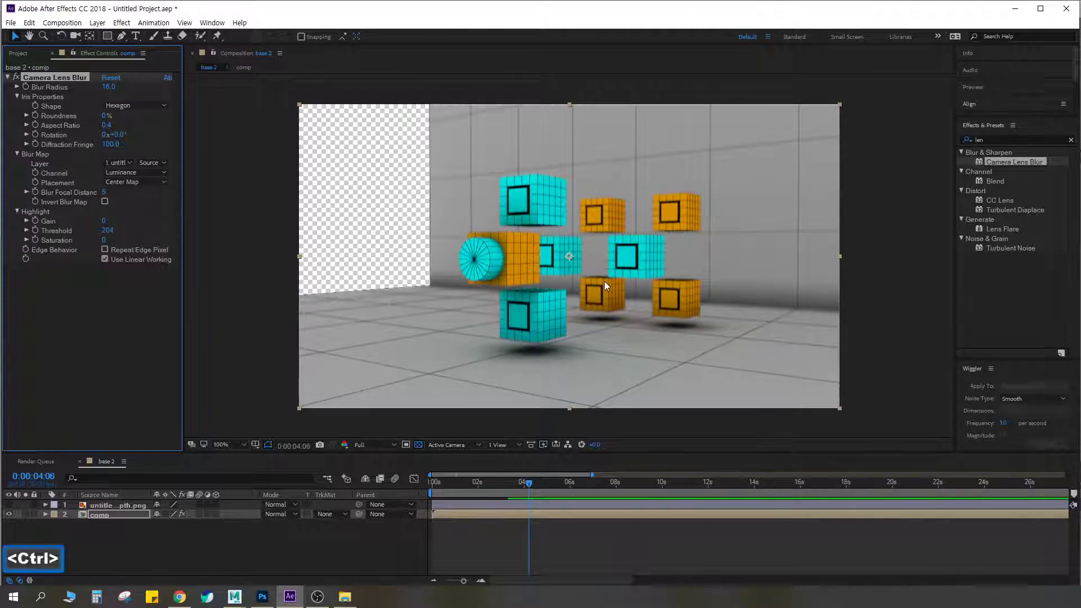
{"action": "key", "text": "ctrl+z"}
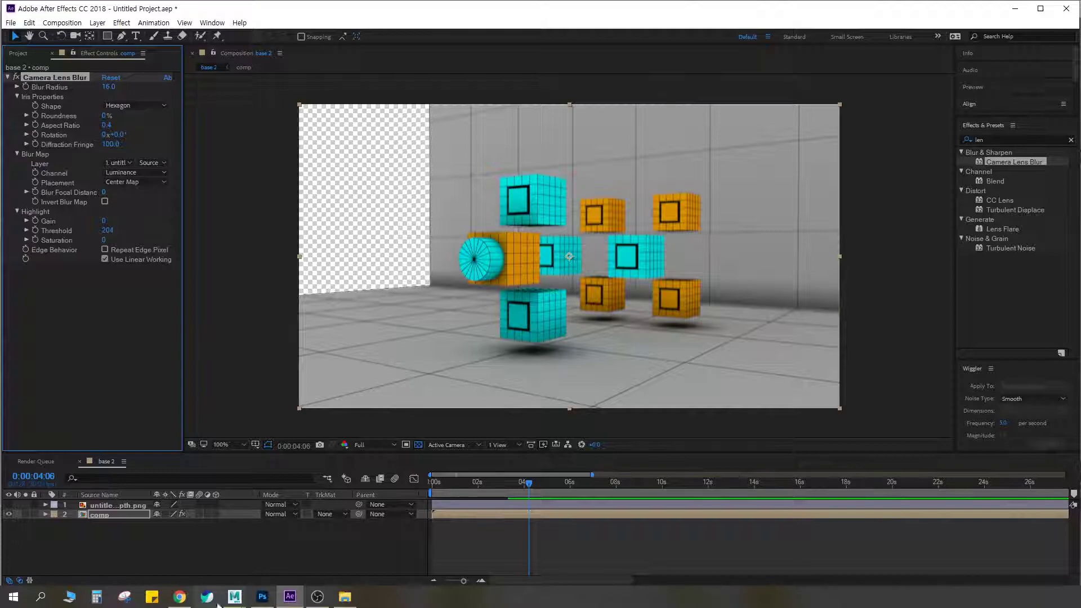
Undo the lens blur, the zDepth layer and the pre-composition, back to the separate edge, occ and base layers
{"action": "left_click", "coordinate": [8, 79]}
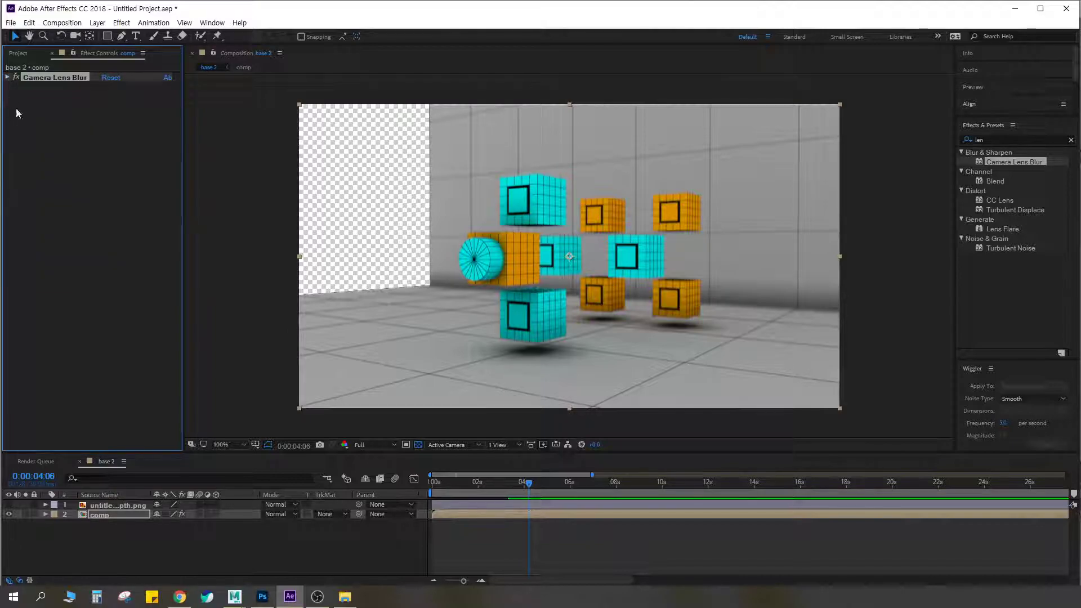
{"action": "left_click", "coordinate": [116, 514]}
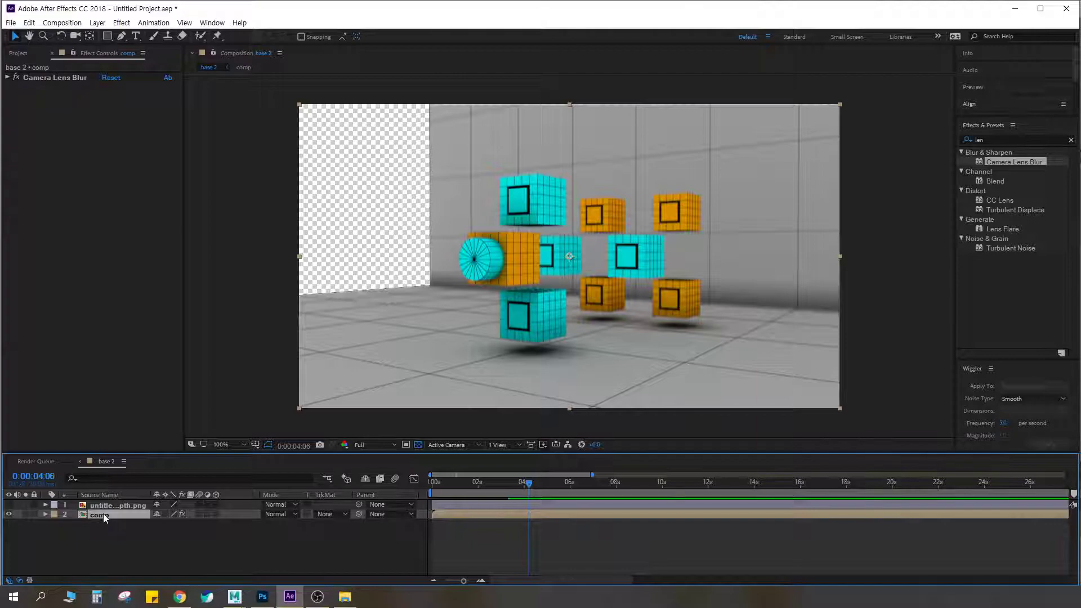
{"action": "key", "text": "ctrl"}
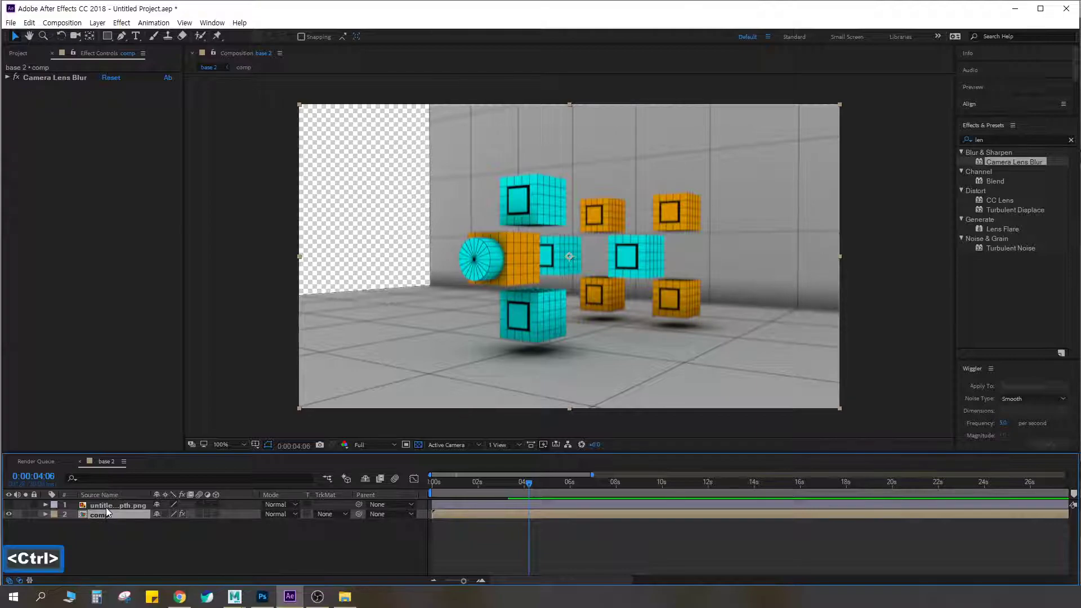
{"action": "key", "text": "ctrl+z"}
{"action": "key", "text": "ctrl+z"}
{"action": "key", "text": "ctrl+z"}
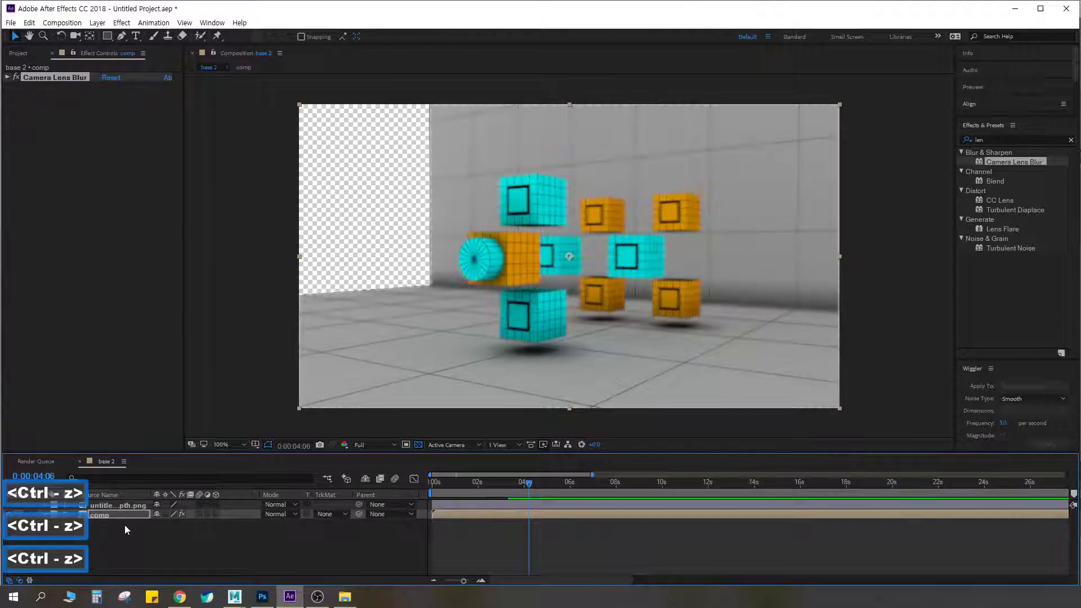
{"action": "key", "text": "ctrl+z"}
{"action": "key", "text": "ctrl+z"}
{"action": "key", "text": "ctrl+z"}
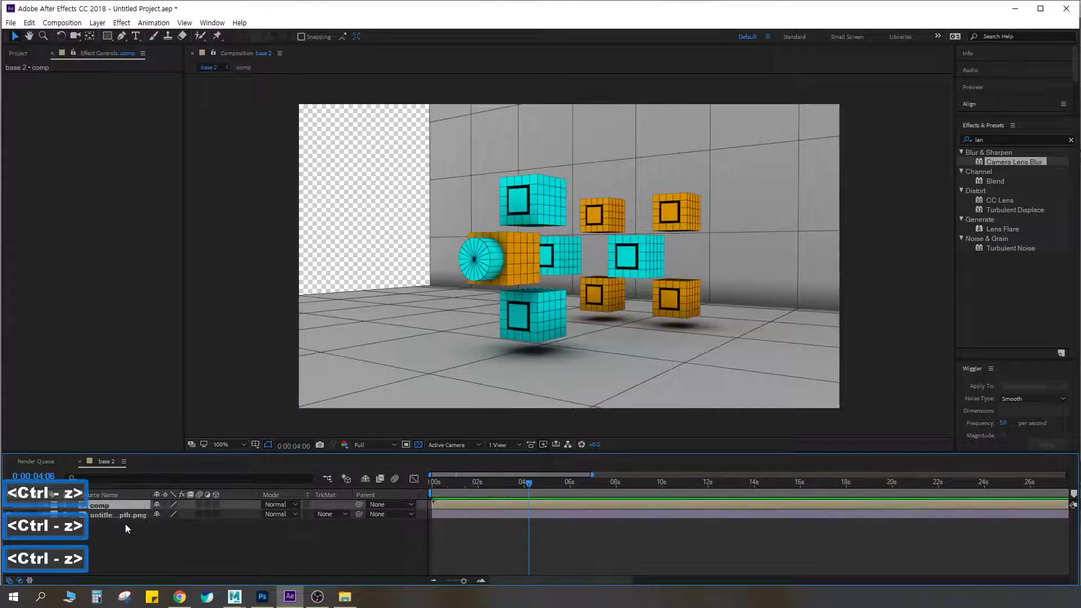
{"action": "key", "text": "ctrl+z"}
{"action": "key", "text": "ctrl+z"}
{"action": "key", "text": "ctrl+z"}
{"action": "key", "text": "ctrl+z"}
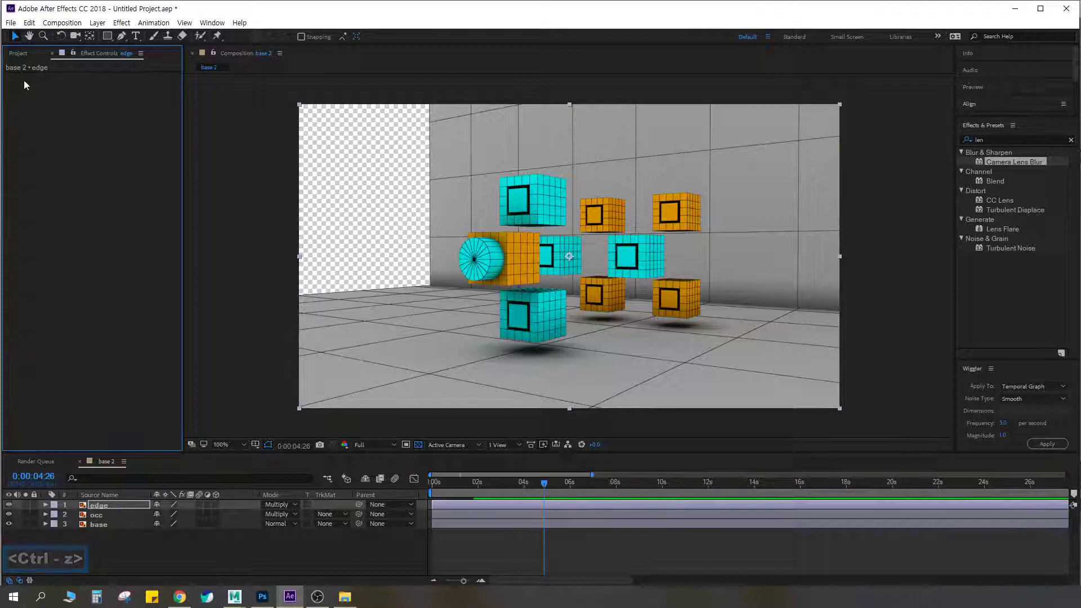
Check the imported pass images and place untitled.objectId.png above the edge layer in the base 2 timeline
{"action": "left_click", "coordinate": [18, 53]}
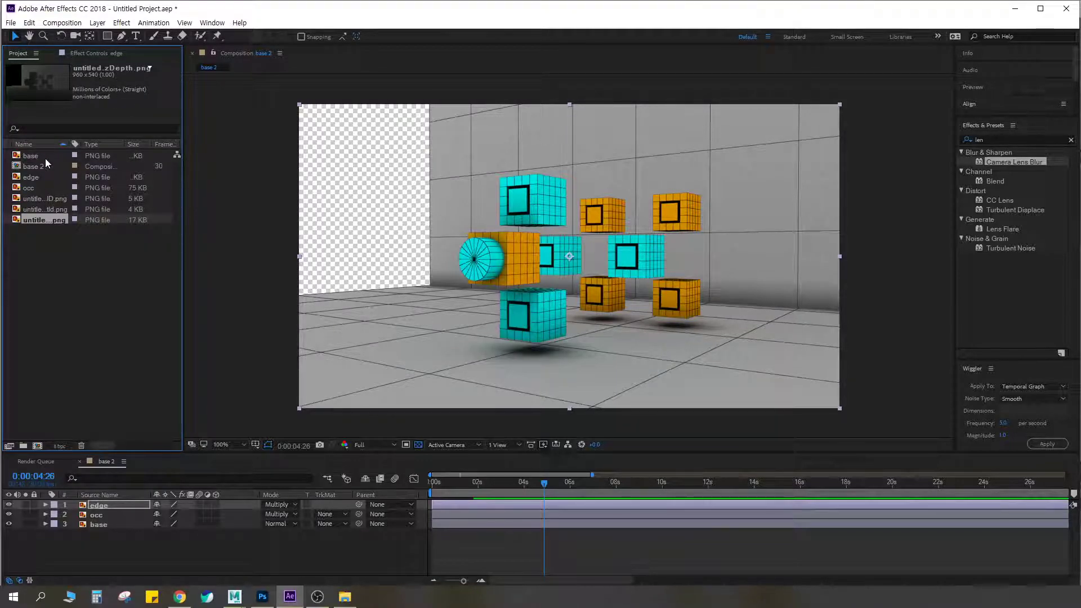
{"action": "left_click", "coordinate": [40, 175]}
{"action": "left_click", "coordinate": [45, 185]}
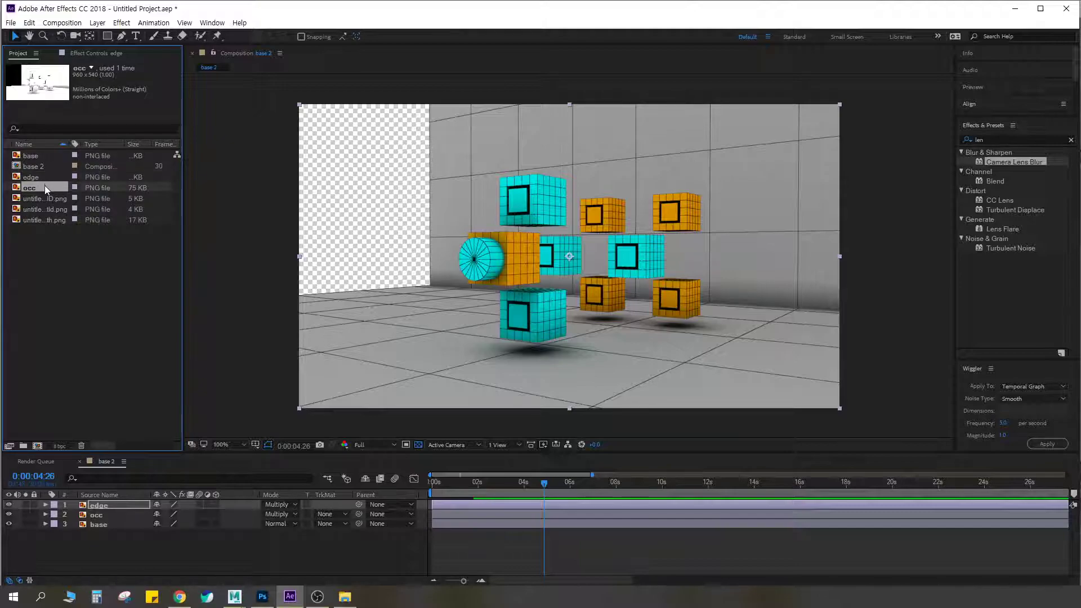
{"action": "left_click", "coordinate": [42, 197]}
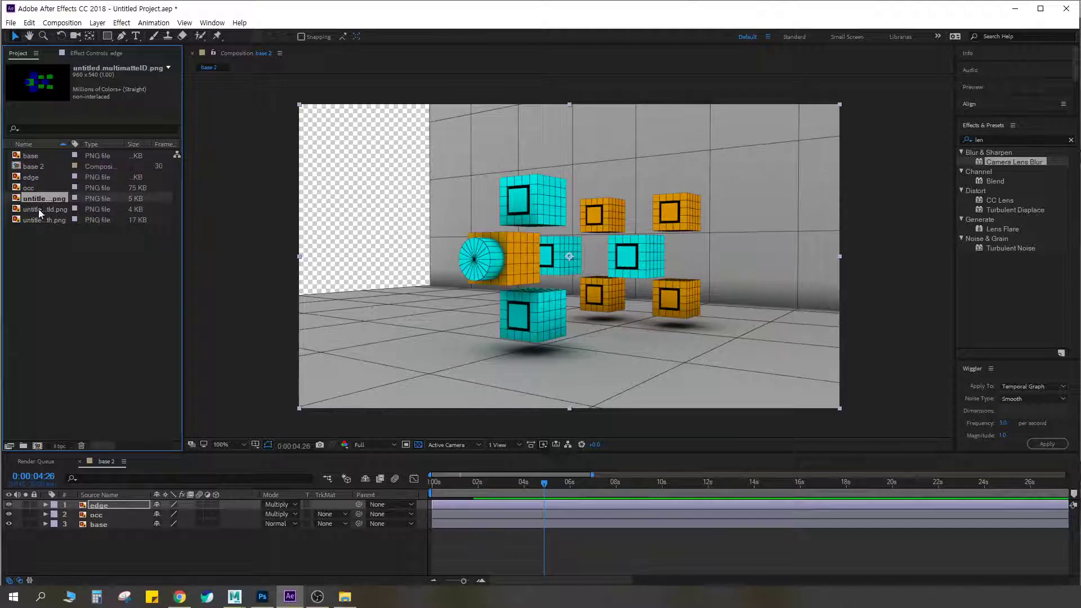
{"action": "left_click", "coordinate": [39, 209]}
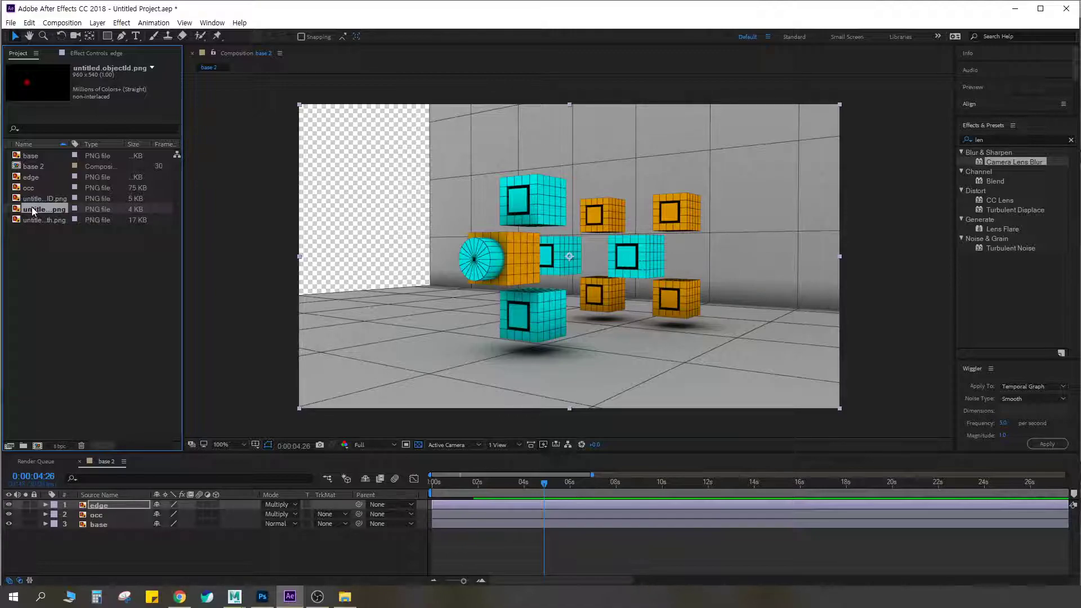
{"action": "left_click_drag", "start_coordinate": [35, 209], "coordinate": [99, 505], "text": "alt"}
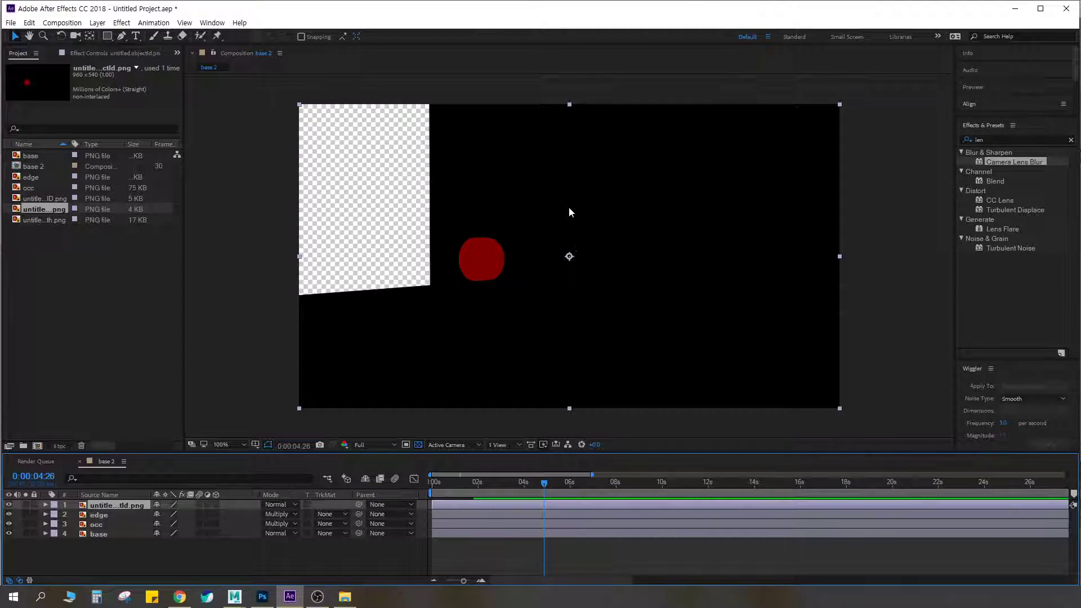
Apply the Color Key effect to the untitled.objectId.png layer and sample the black area as its key color
{"action": "left_click", "coordinate": [1041, 139]}
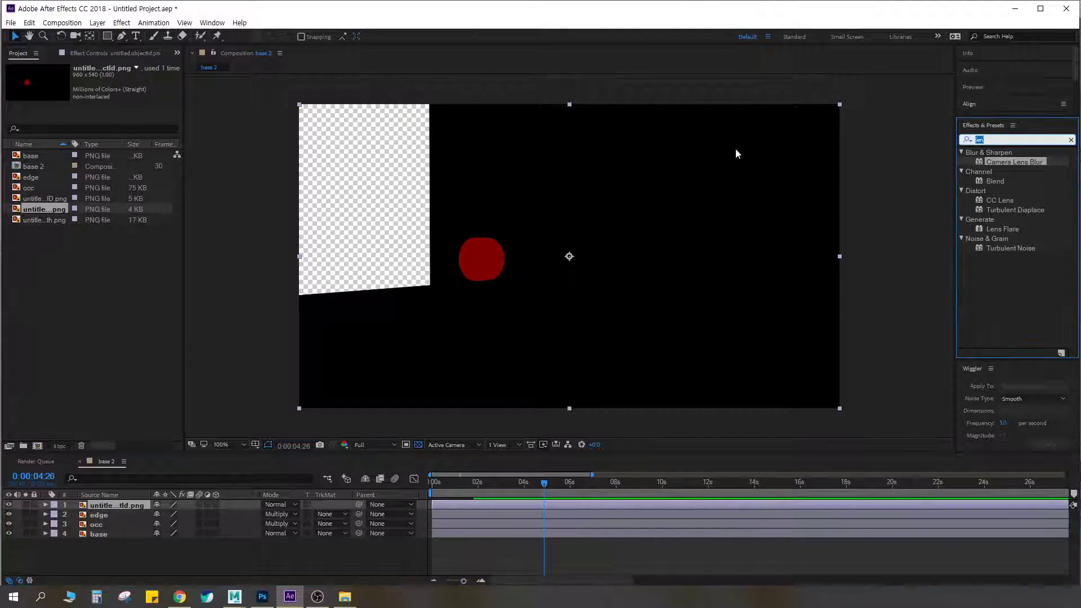
{"action": "type", "text": "key"}
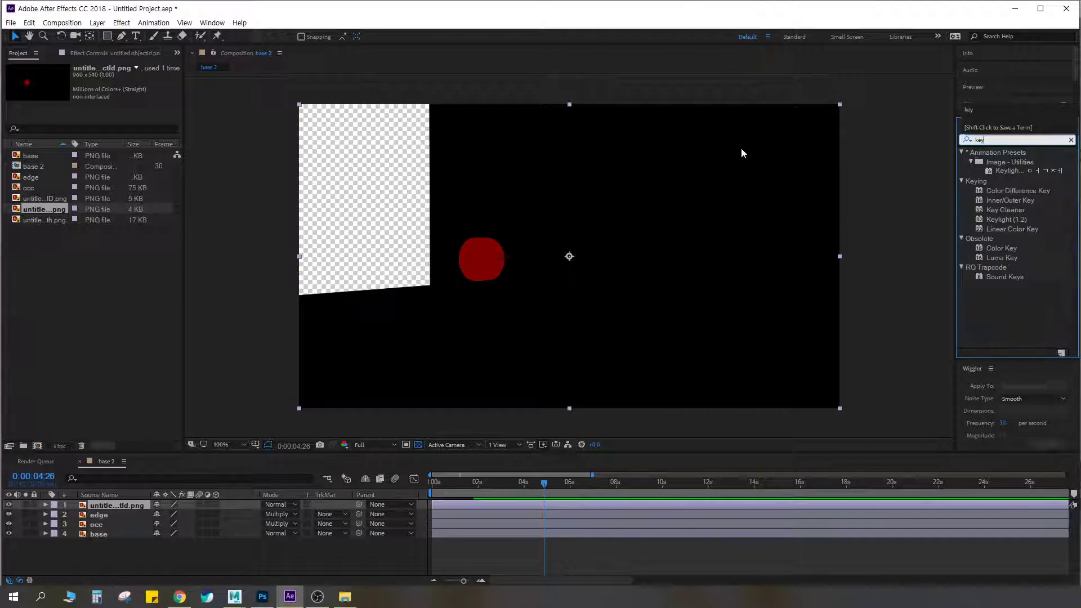
{"action": "double_click", "coordinate": [999, 249]}
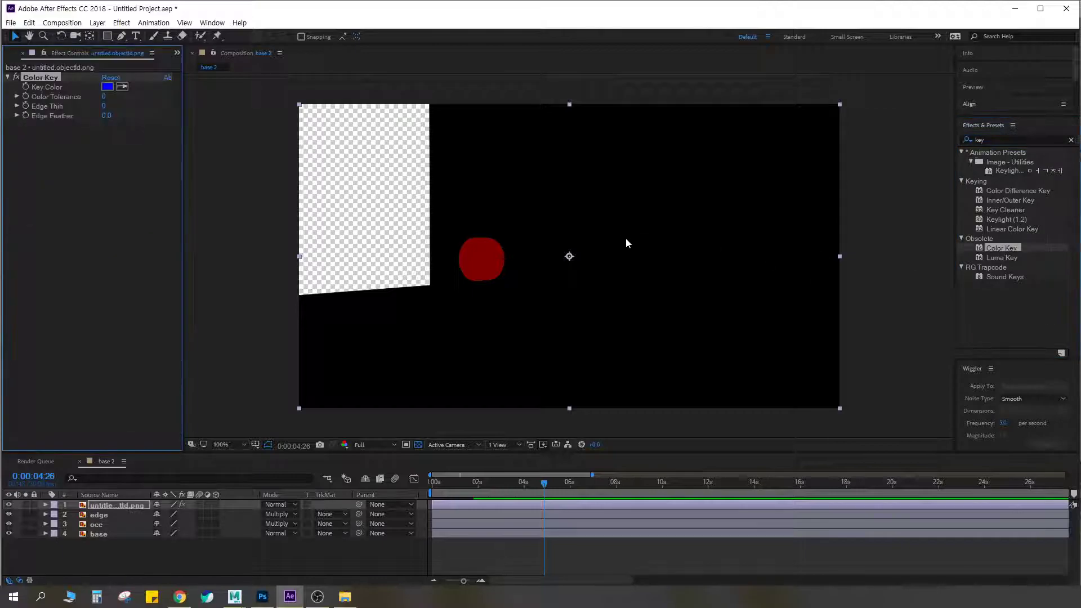
{"action": "left_click", "coordinate": [121, 87]}
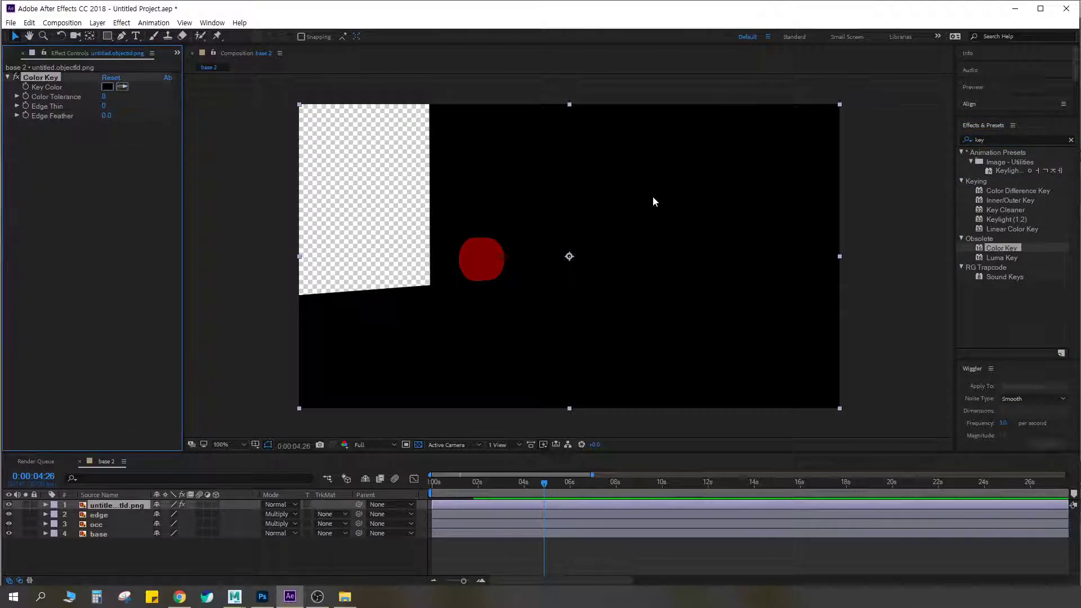
{"action": "left_click", "coordinate": [653, 196]}
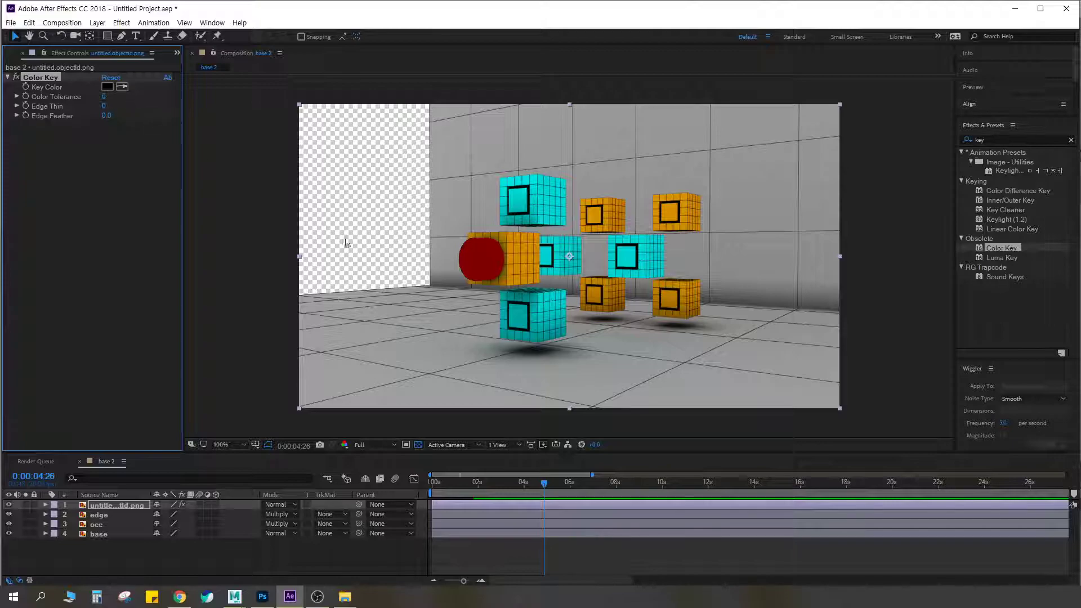
Inspect the keyed red shape against the cubes at 200% and with the object ID layer soloed
{"action": "left_click", "coordinate": [121, 514]}
{"action": "left_click", "coordinate": [111, 505]}
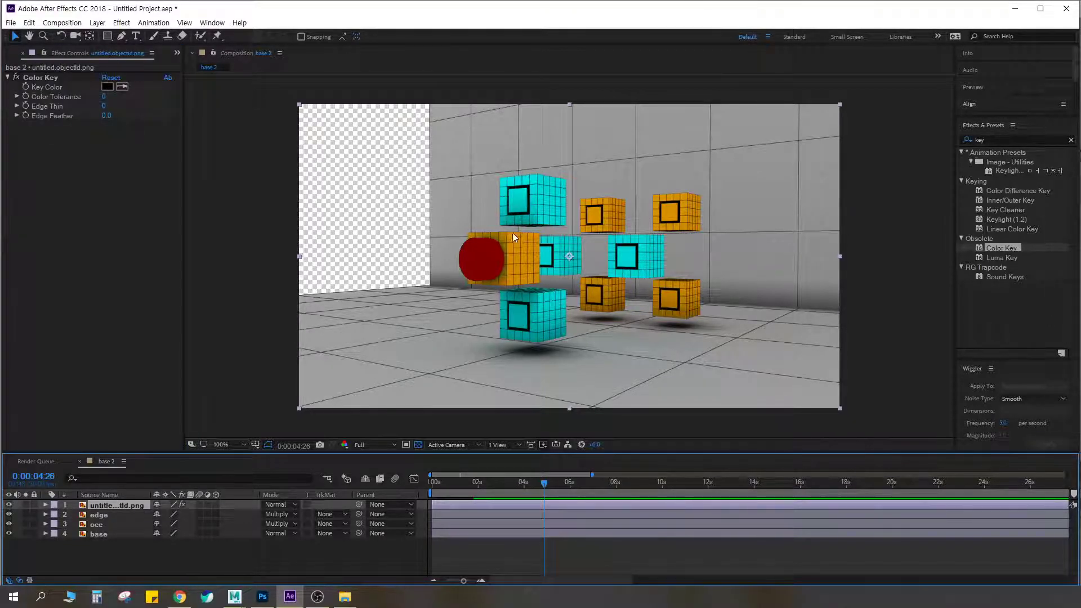
{"action": "key", "text": "z"}
{"action": "left_click", "coordinate": [492, 247]}
{"action": "key", "text": "space"}
{"action": "left_click_drag", "start_coordinate": [622, 236], "coordinate": [565, 214]}
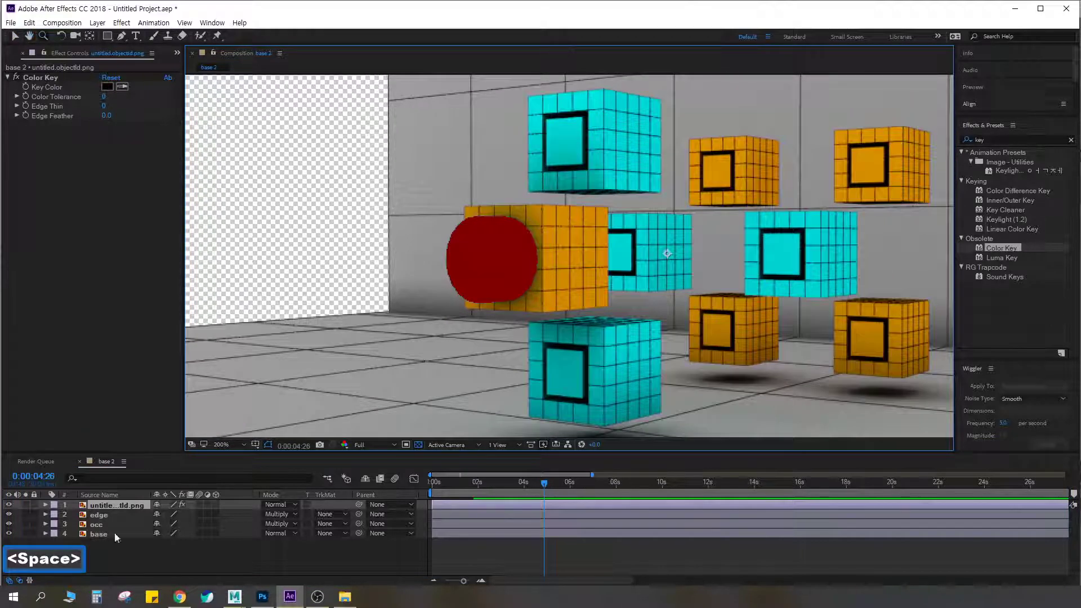
{"action": "left_click", "coordinate": [25, 505]}
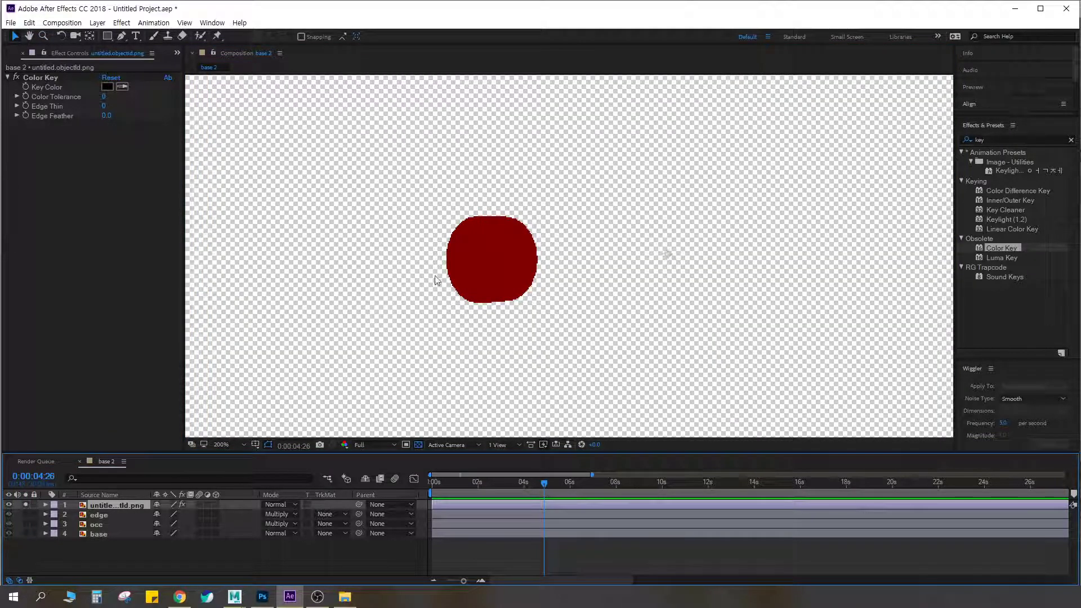
{"action": "key", "text": "comma"}
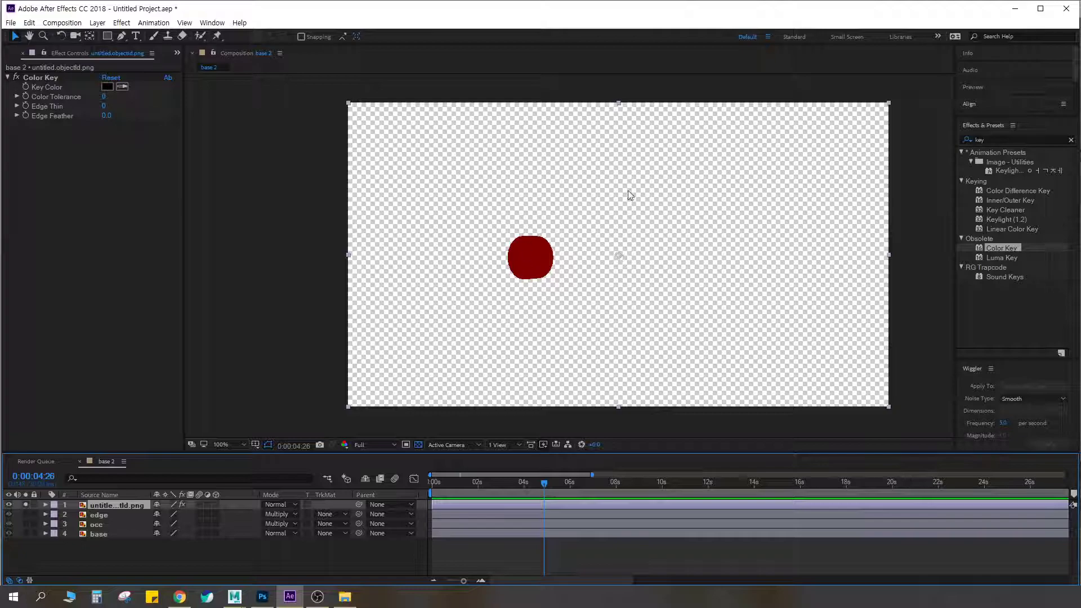
Compare the object ID layer with Color Key off and on, soloed and unsoloed, and hidden and shown
{"action": "left_click", "coordinate": [122, 87]}
{"action": "left_click", "coordinate": [17, 77]}
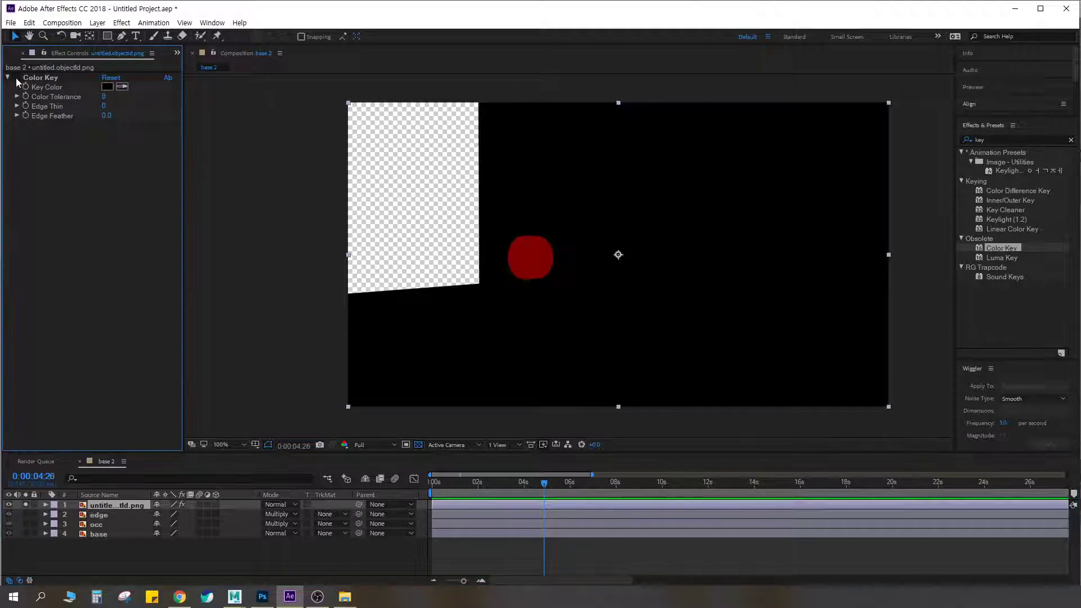
{"action": "left_click", "coordinate": [16, 78]}
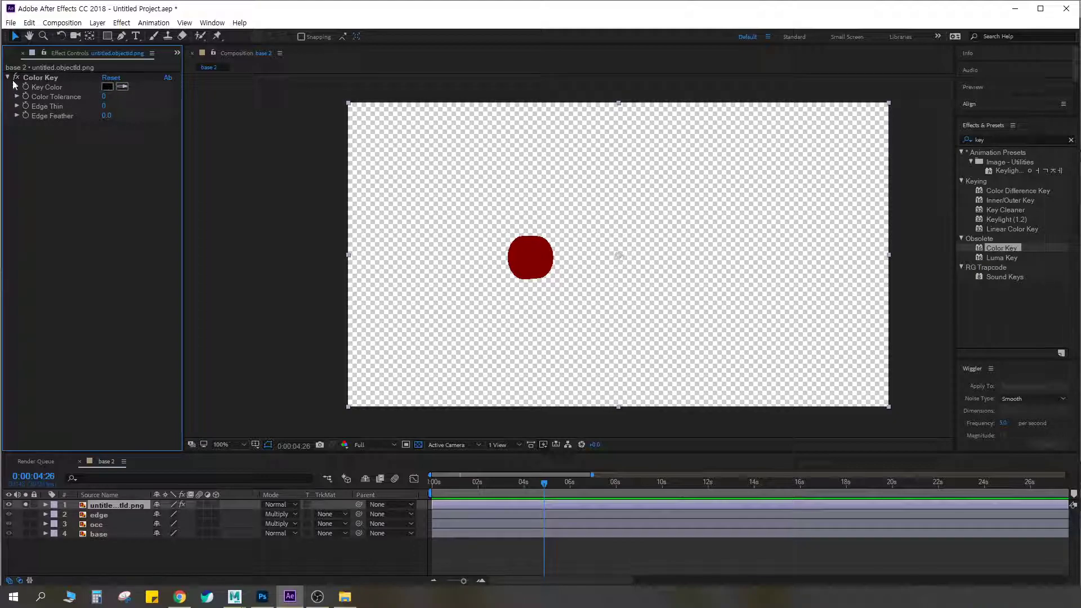
{"action": "left_click", "coordinate": [26, 505]}
{"action": "left_click", "coordinate": [26, 505]}
{"action": "left_click", "coordinate": [26, 504]}
{"action": "left_click", "coordinate": [26, 504]}
{"action": "left_click", "coordinate": [26, 504]}
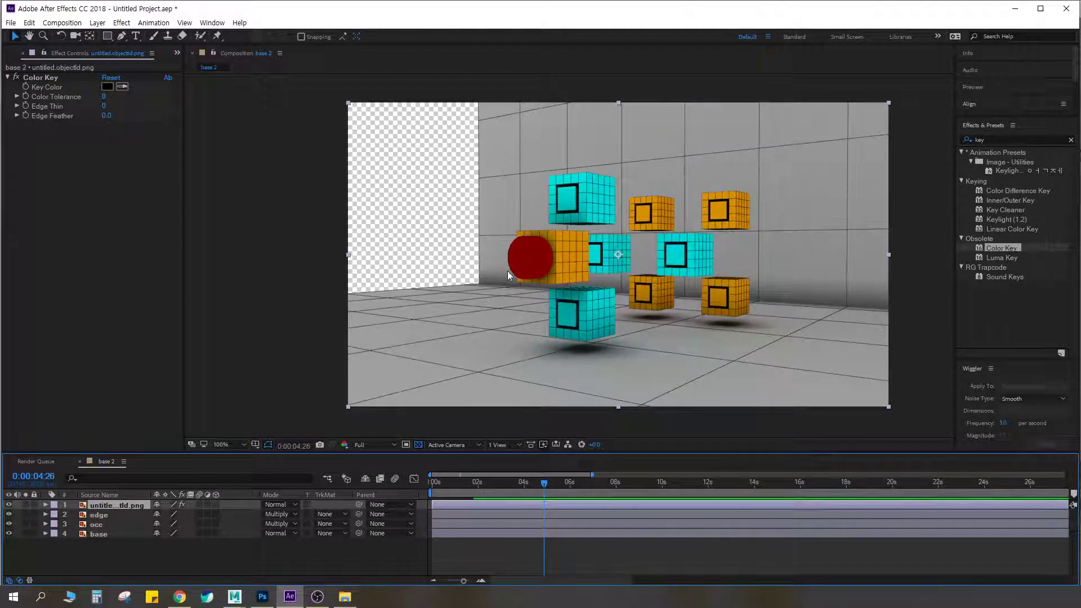
{"action": "left_click", "coordinate": [8, 504]}
{"action": "left_click", "coordinate": [8, 505]}
{"action": "left_click", "coordinate": [8, 505]}
{"action": "left_click", "coordinate": [9, 505]}
Hide the edge layer in the base 2 timeline
{"action": "left_click", "coordinate": [105, 515]}
{"action": "left_click", "coordinate": [100, 535], "text": "shift"}
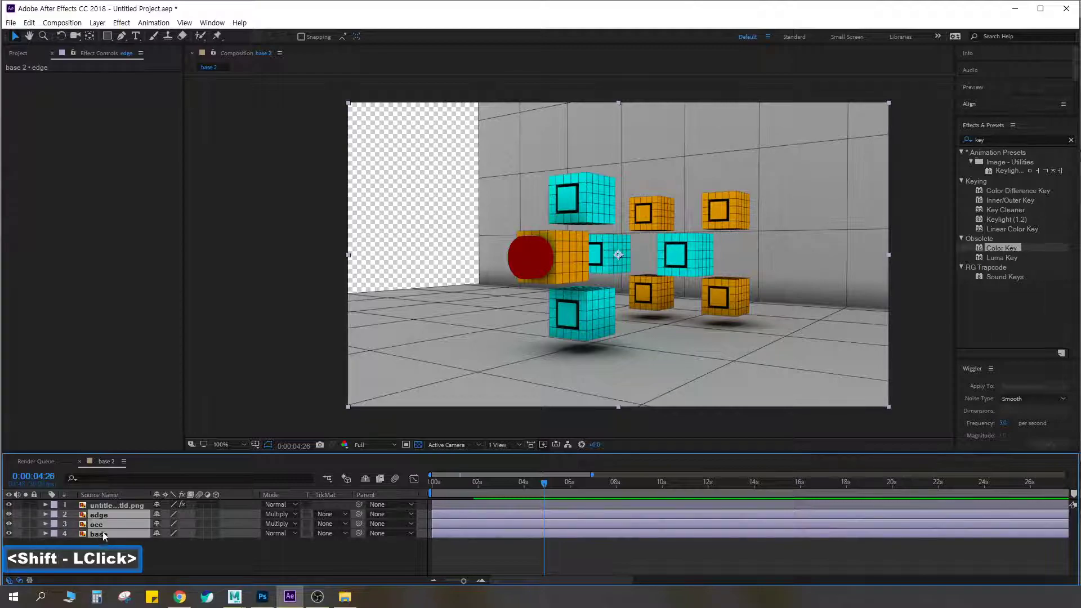
{"action": "left_click", "coordinate": [79, 516]}
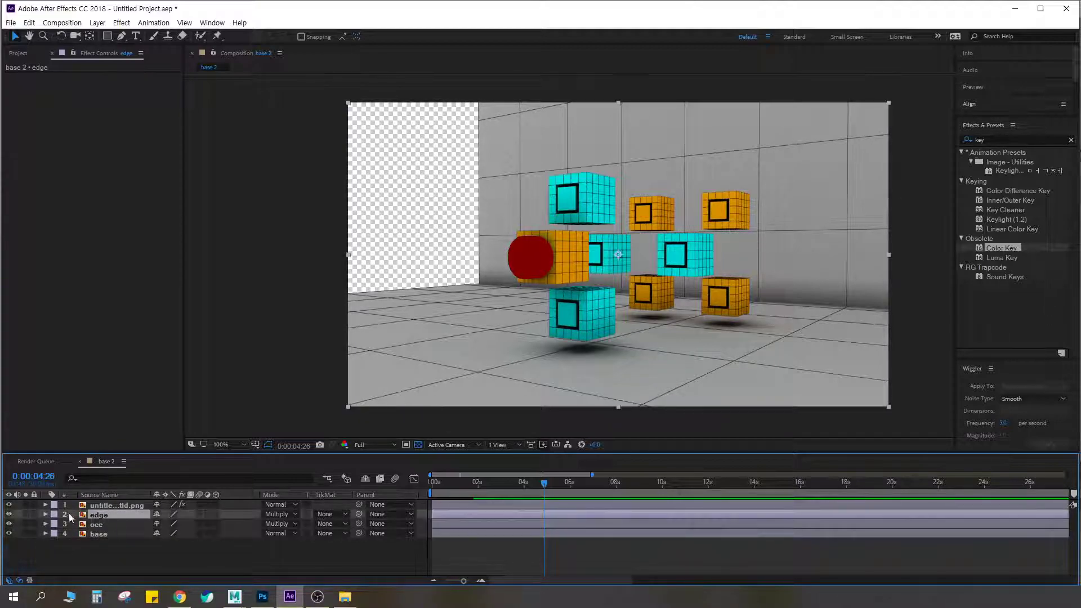
{"action": "left_click", "coordinate": [8, 514]}
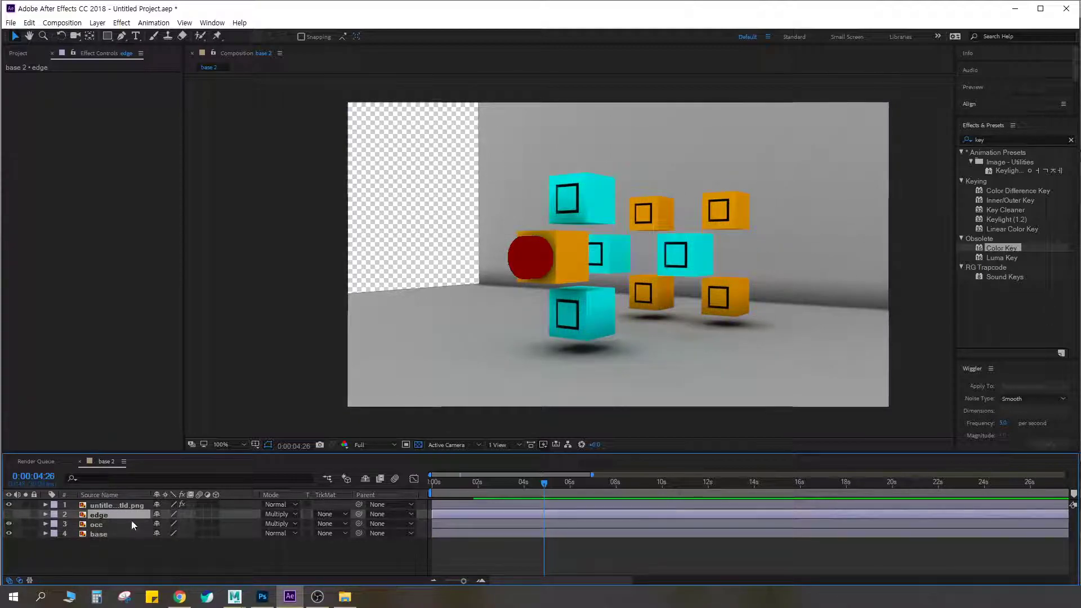
{"action": "left_click", "coordinate": [99, 525]}
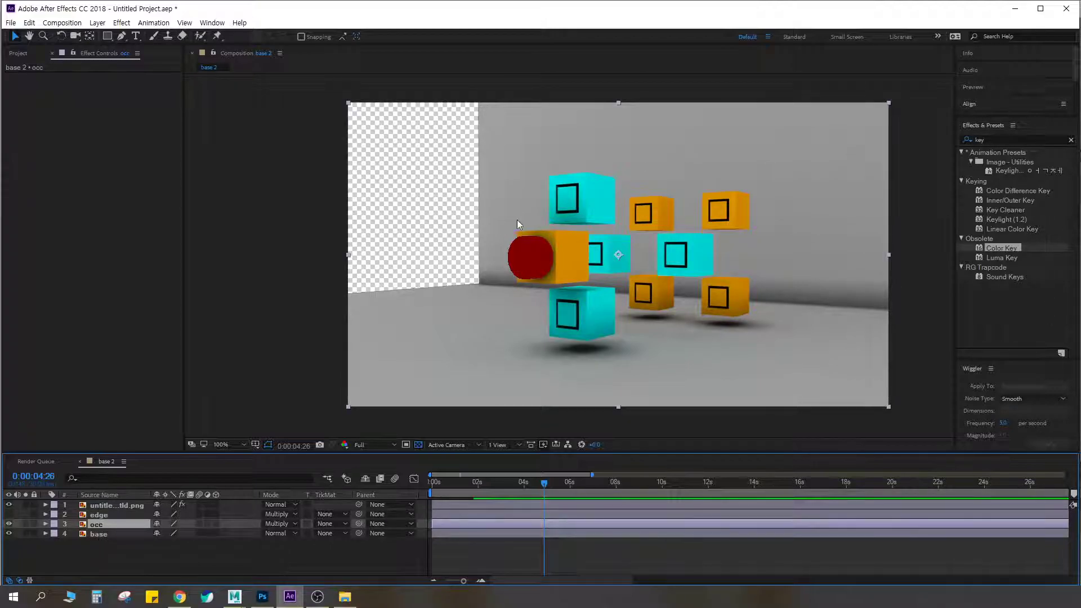
Compare the cylinder in the render with the object ID layer hidden and shown
{"action": "left_click", "coordinate": [8, 504]}
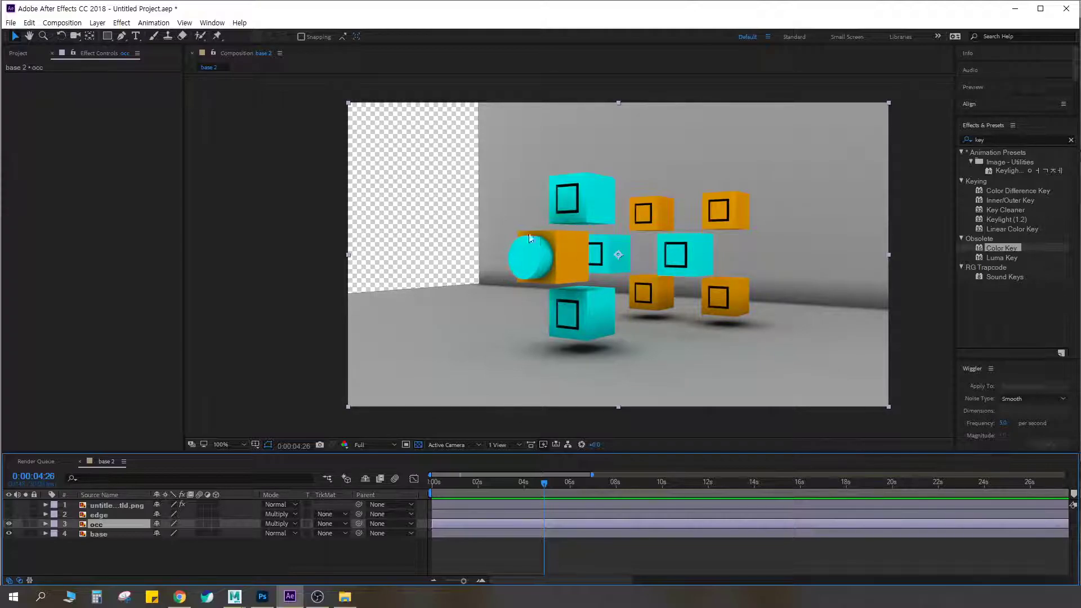
{"action": "left_click", "coordinate": [129, 505]}
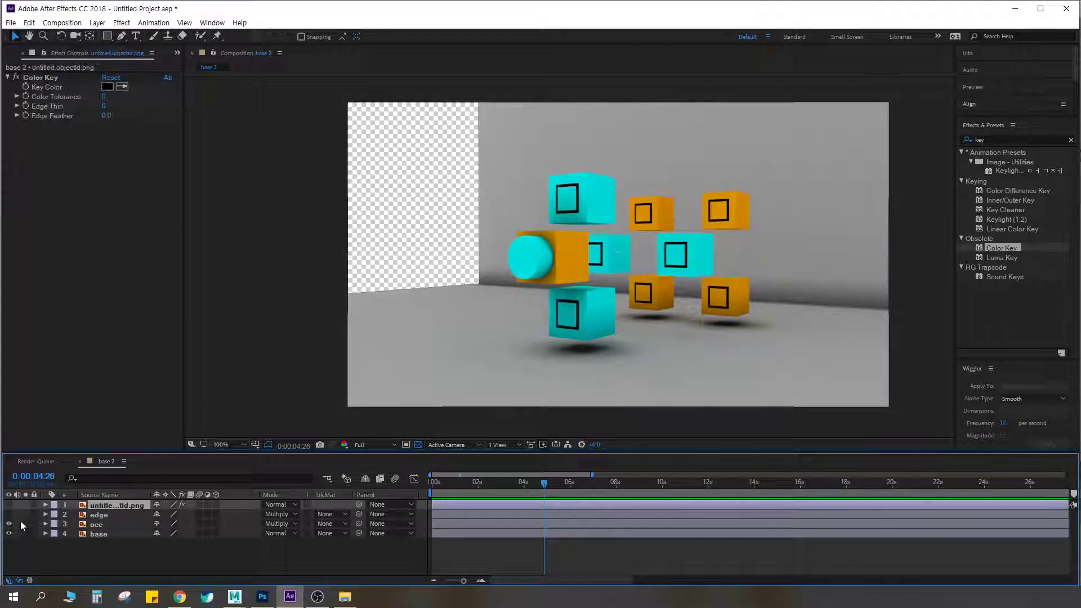
{"action": "left_click", "coordinate": [8, 504]}
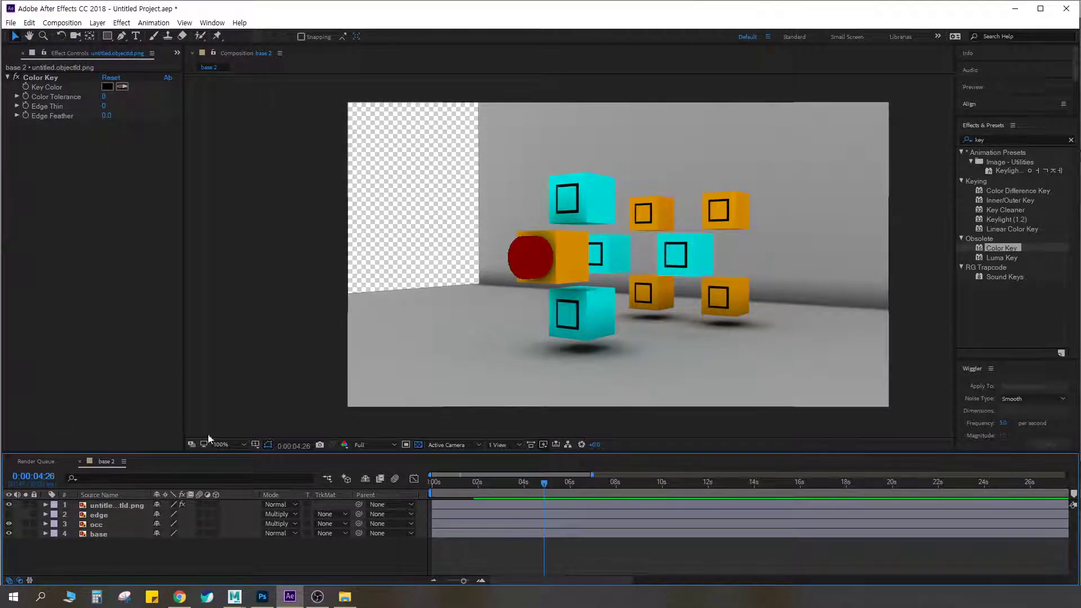
{"action": "left_click", "coordinate": [124, 505]}
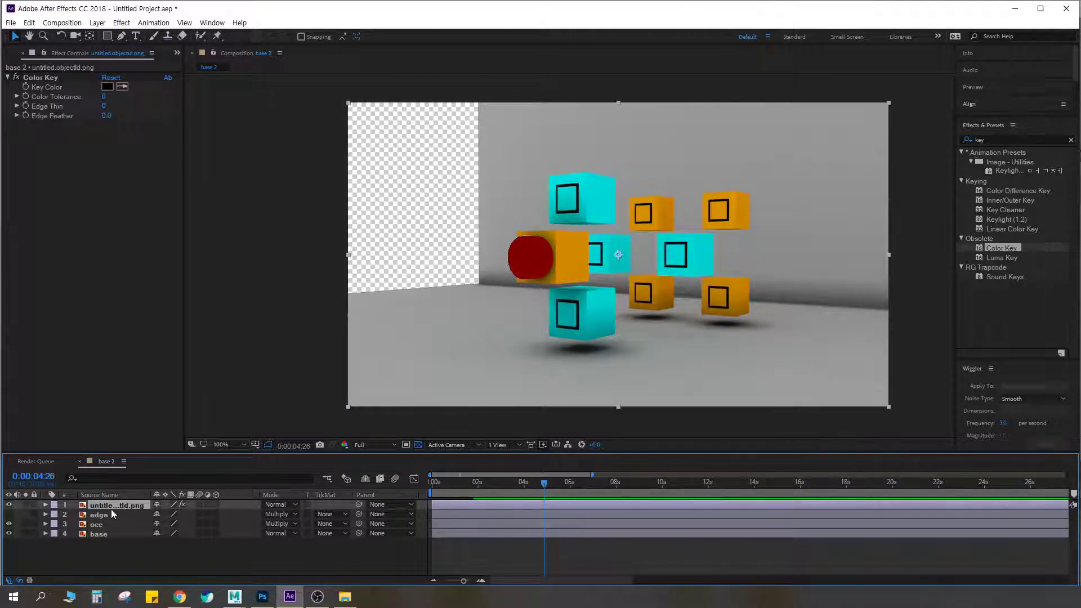
{"action": "left_click", "coordinate": [107, 524]}
{"action": "left_click", "coordinate": [101, 534], "text": "shift"}
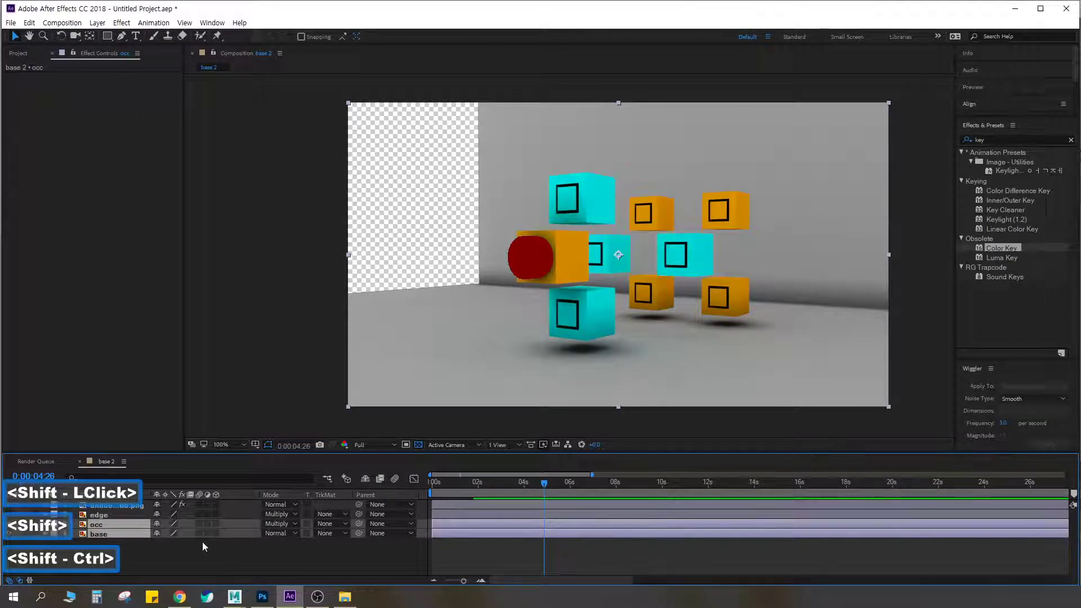
Hide the object ID layer and delete the edge layer from the base 2 timeline
{"action": "left_click", "coordinate": [8, 505]}
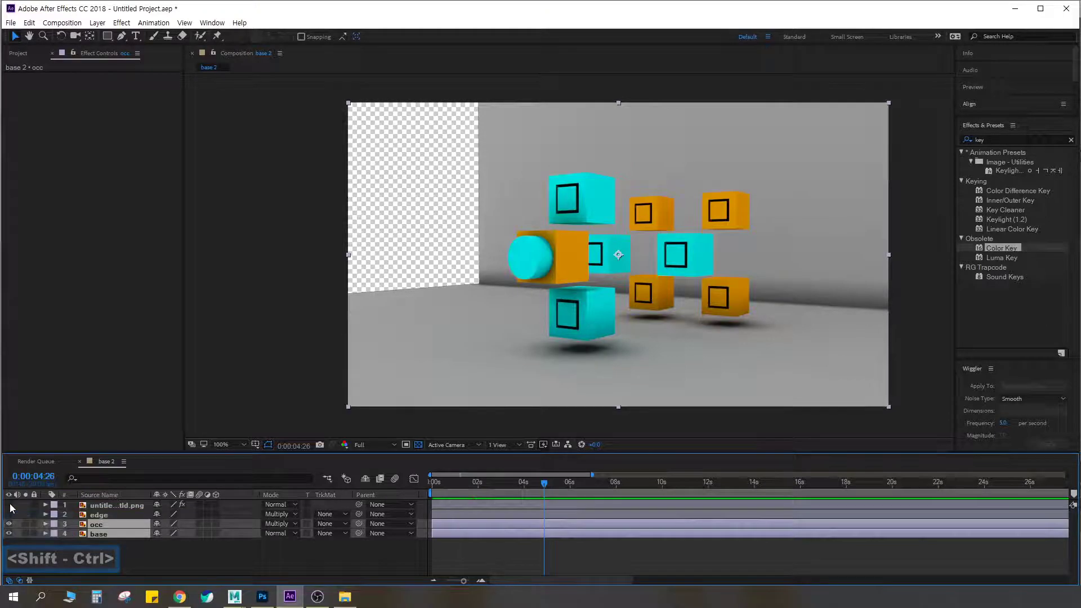
{"action": "left_click", "coordinate": [103, 515]}
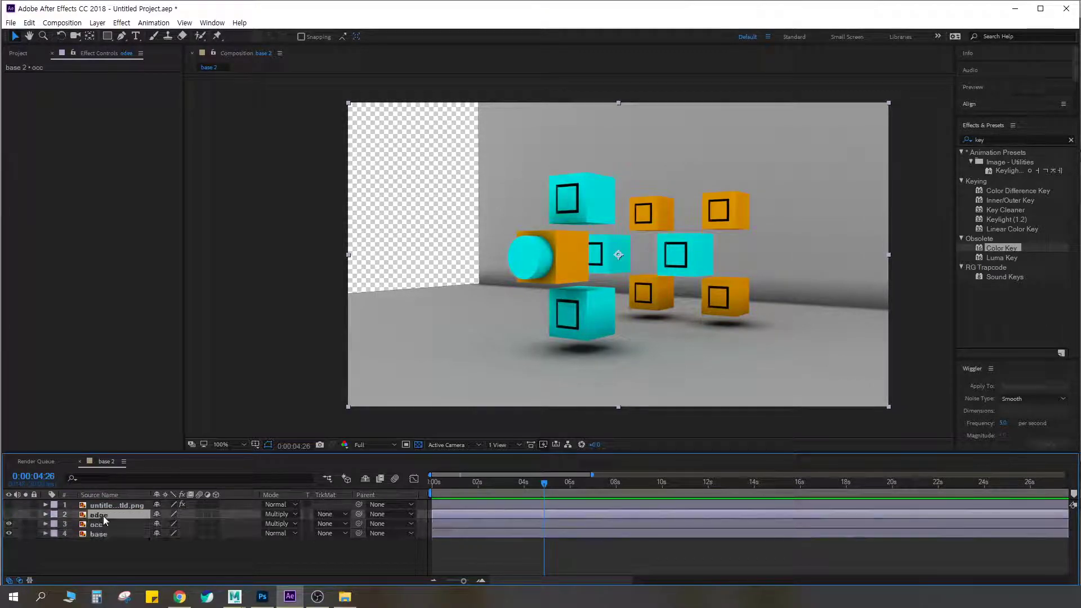
{"action": "key", "text": "Delete"}
Try pre-composing the occ and base layers into a composition named color, then undo the pre-composition
{"action": "left_click", "coordinate": [99, 523], "text": "shift"}
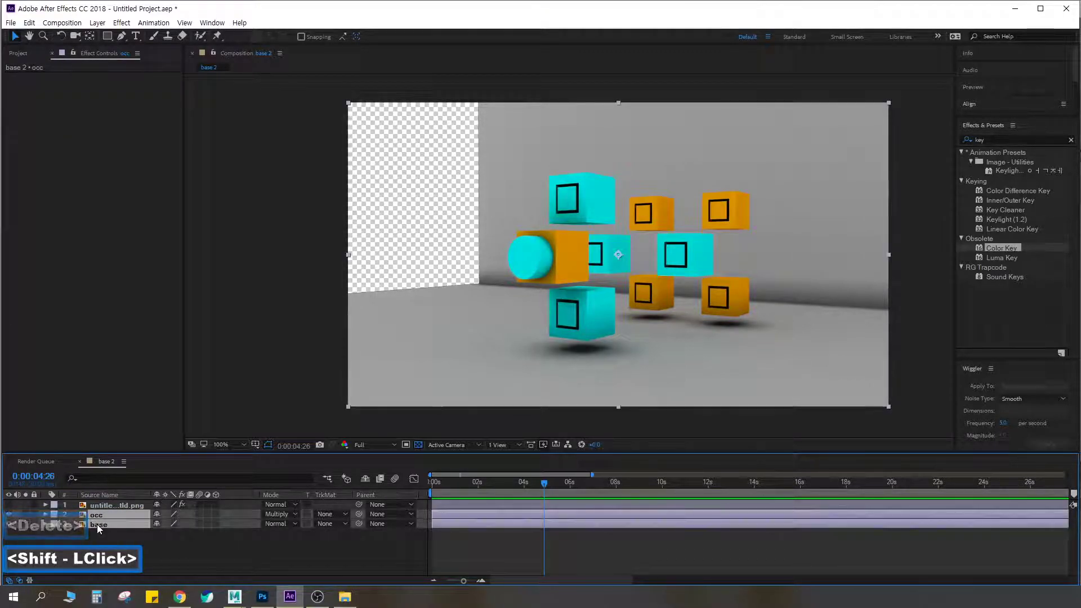
{"action": "key", "text": "ctrl+shift+c"}
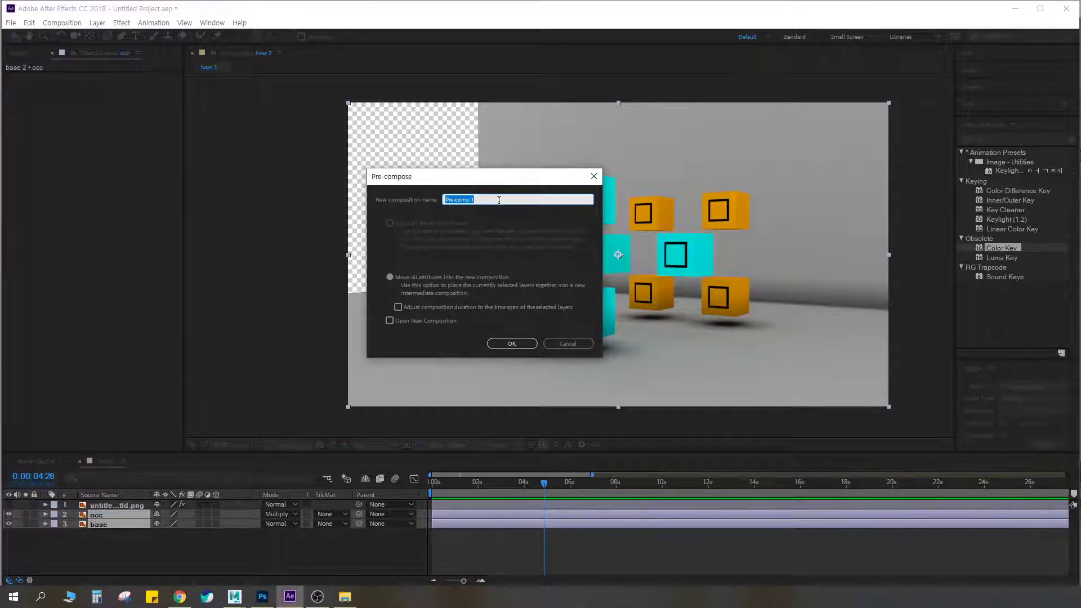
{"action": "type", "text": "color"}
{"action": "key", "text": "Return"}
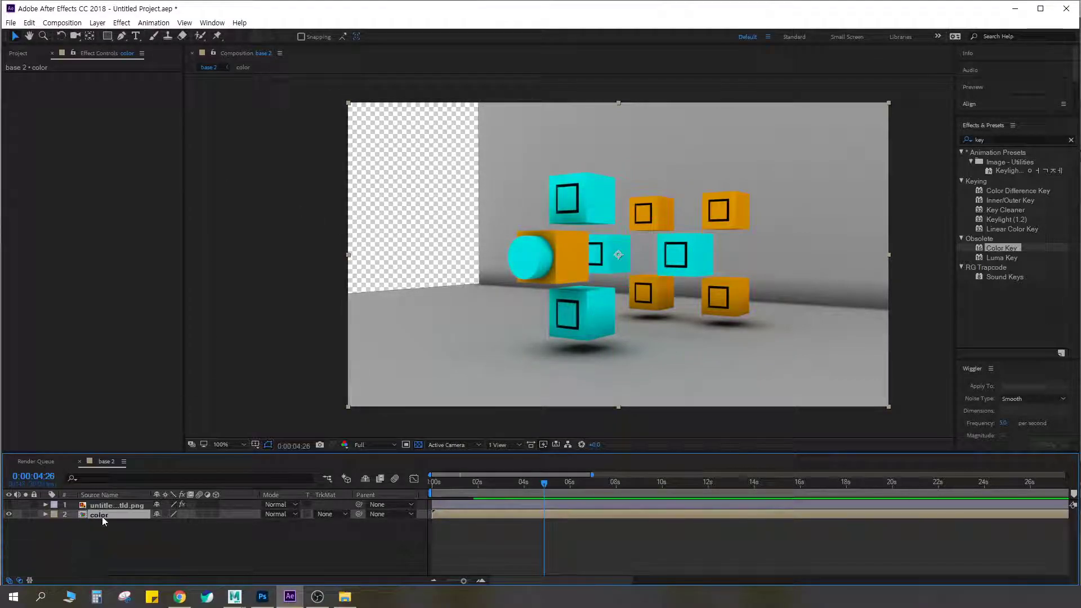
{"action": "key", "text": "ctrl+z"}
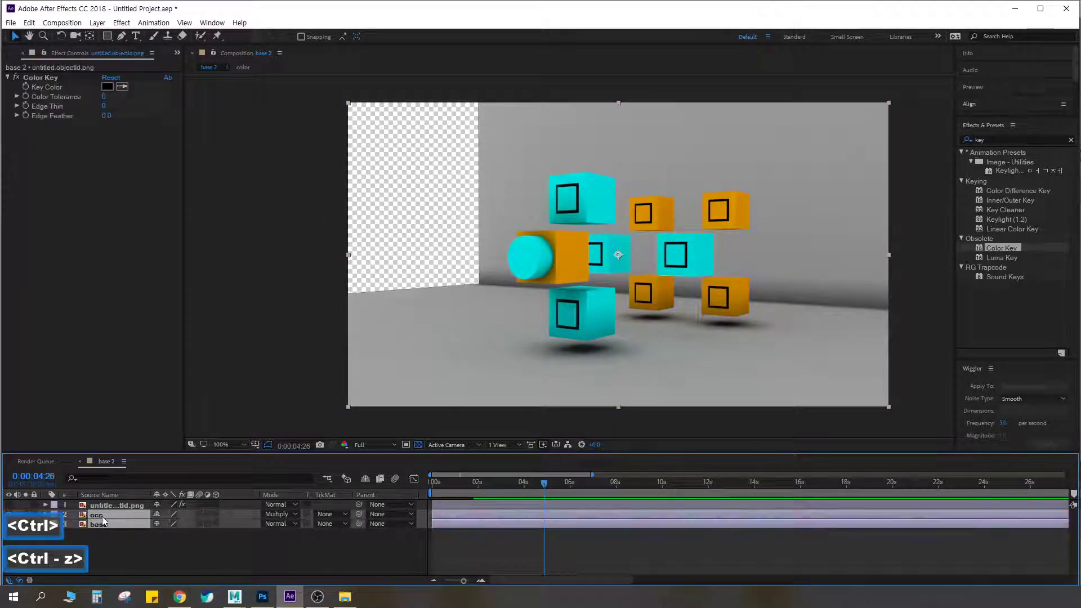
Delete the occ layer and show the object ID layer again above base
{"action": "left_click", "coordinate": [97, 514]}
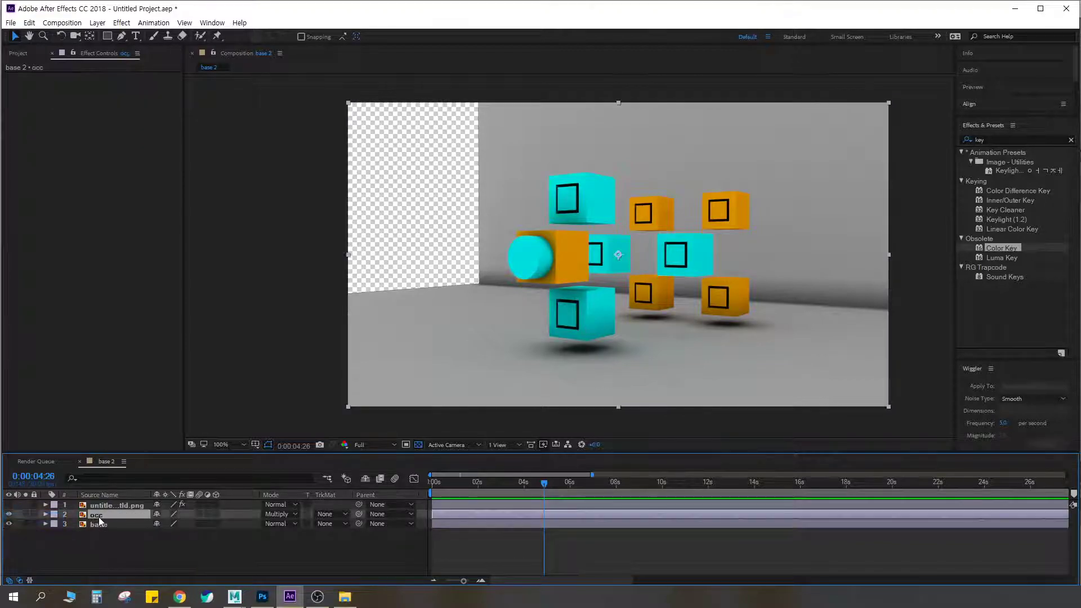
{"action": "key", "text": "Delete"}
{"action": "left_click", "coordinate": [98, 515]}
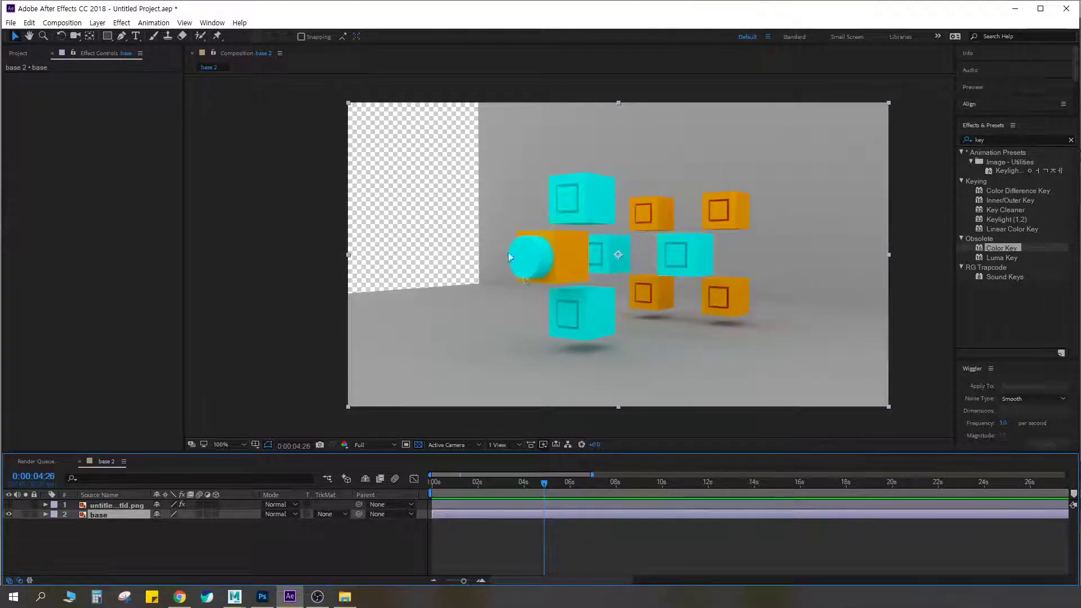
{"action": "left_click", "coordinate": [9, 504]}
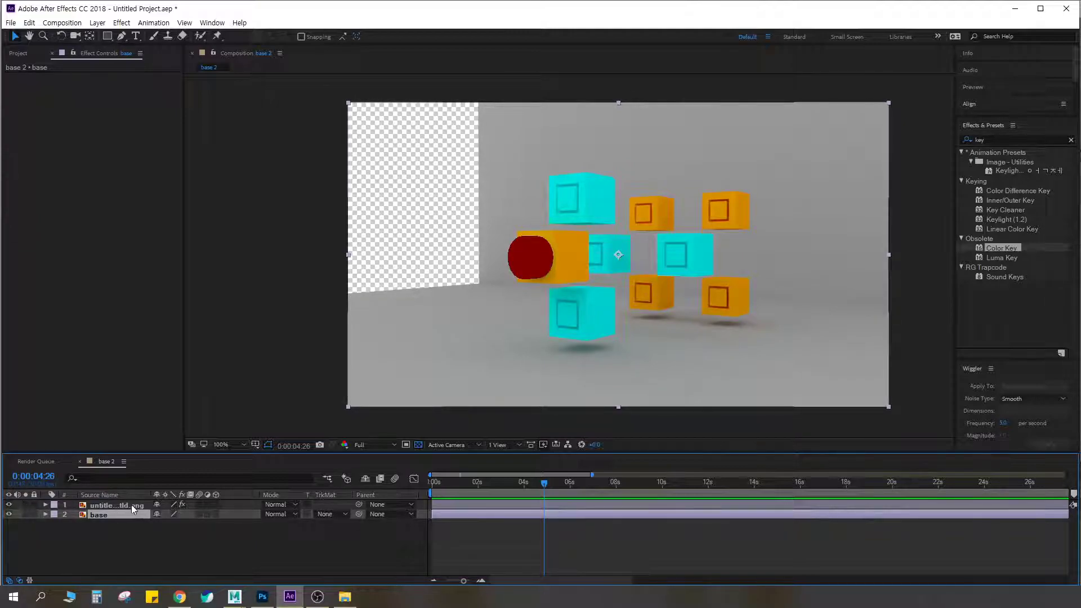
Check where the base layer's TrkMat option sits by hiding and restoring the timeline's Transfer Controls pane
{"action": "left_click", "coordinate": [115, 506]}
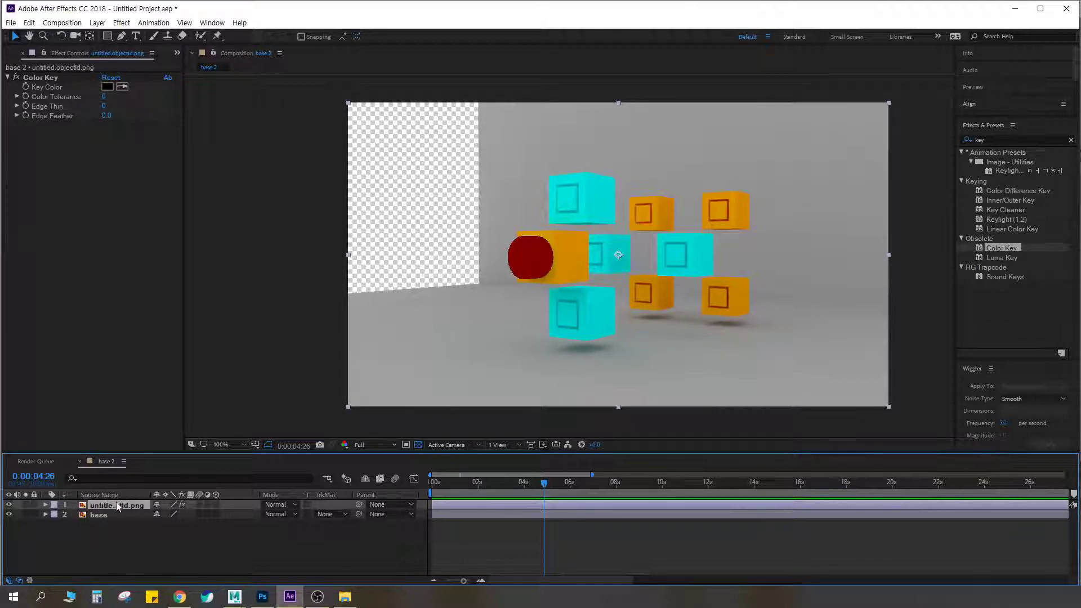
{"action": "left_click", "coordinate": [99, 516]}
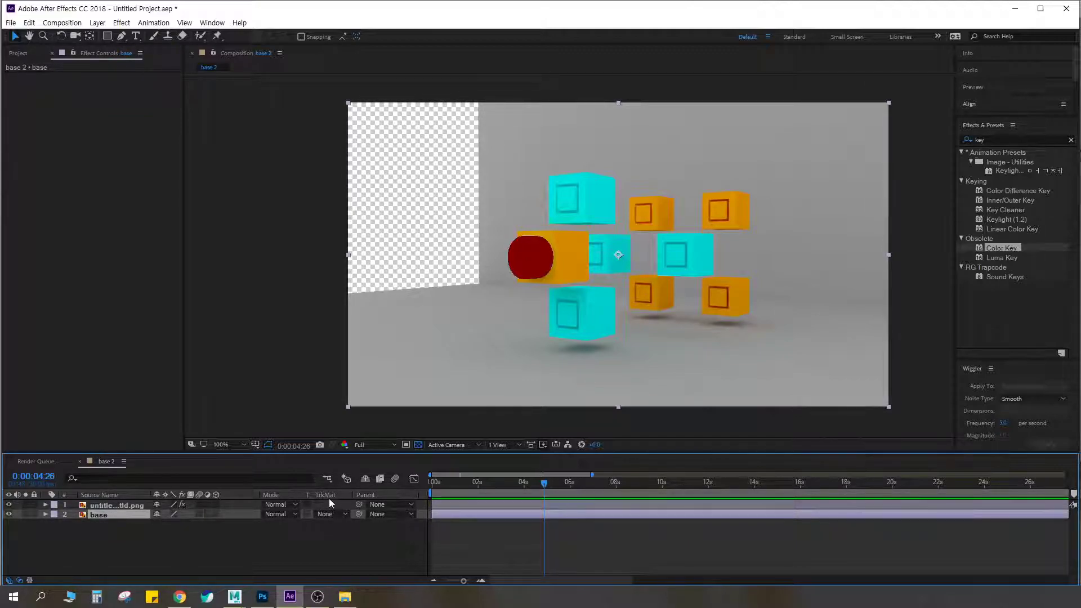
{"action": "left_click", "coordinate": [20, 580]}
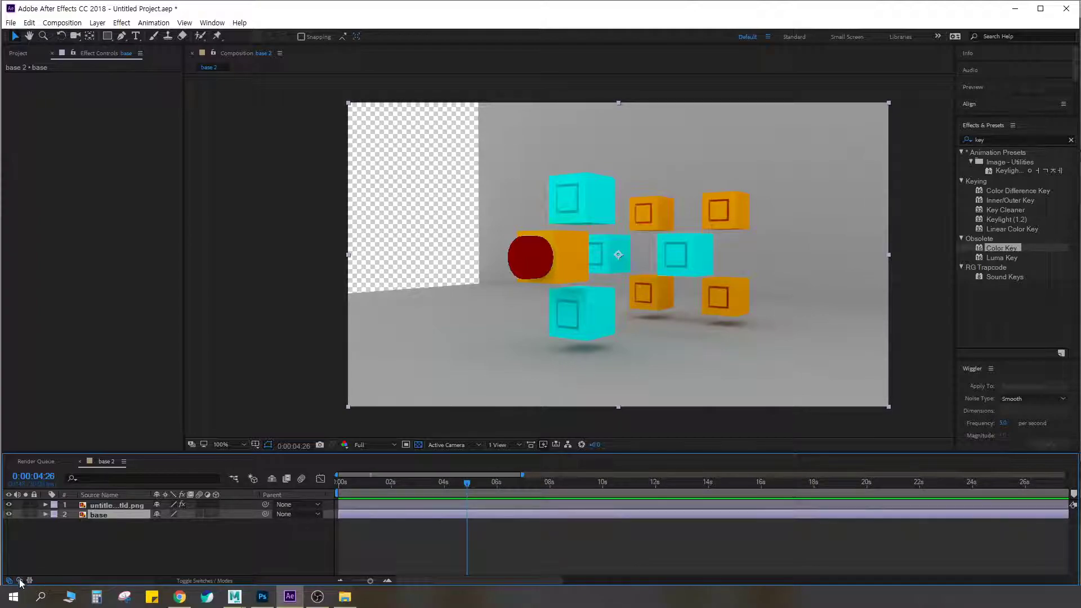
{"action": "key", "text": "ctrl+F2"}
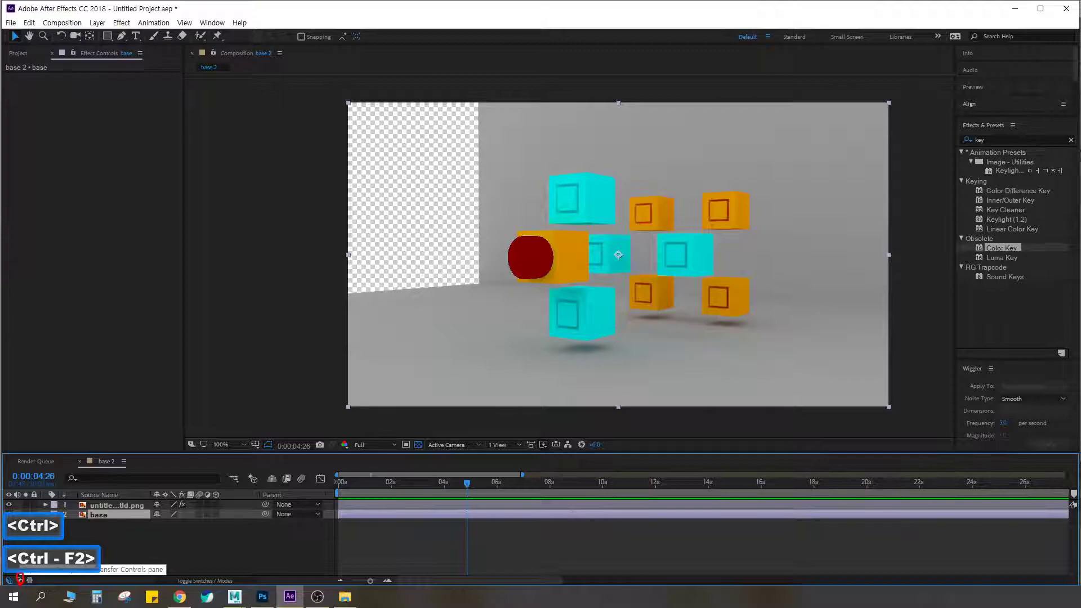
{"action": "key", "text": "Escape"}
{"action": "left_click", "coordinate": [20, 580]}
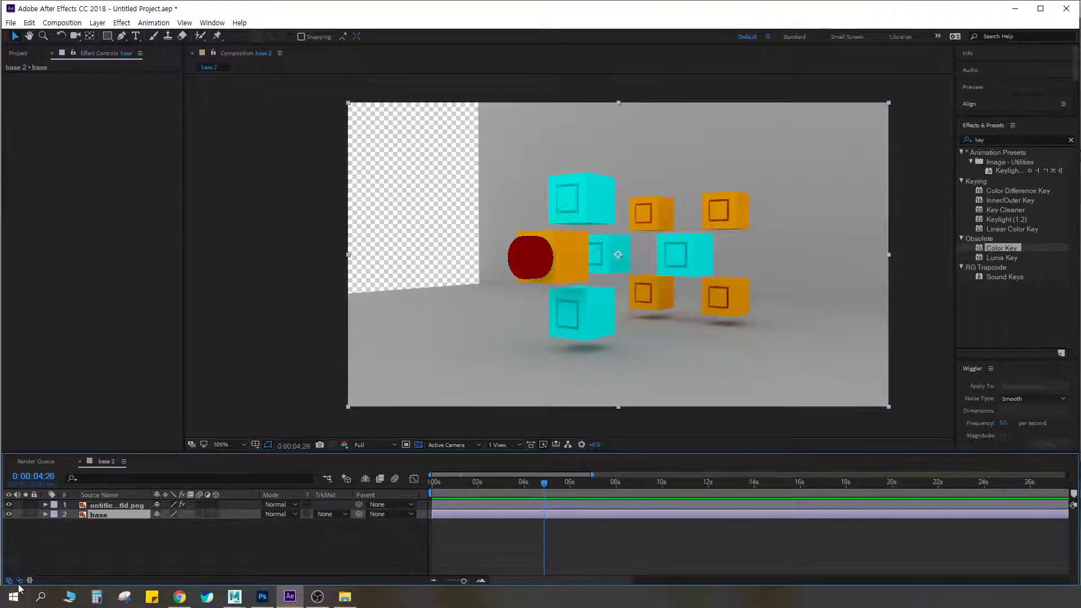
Examine the track matte options available for the base layer
{"action": "left_click", "coordinate": [328, 513]}
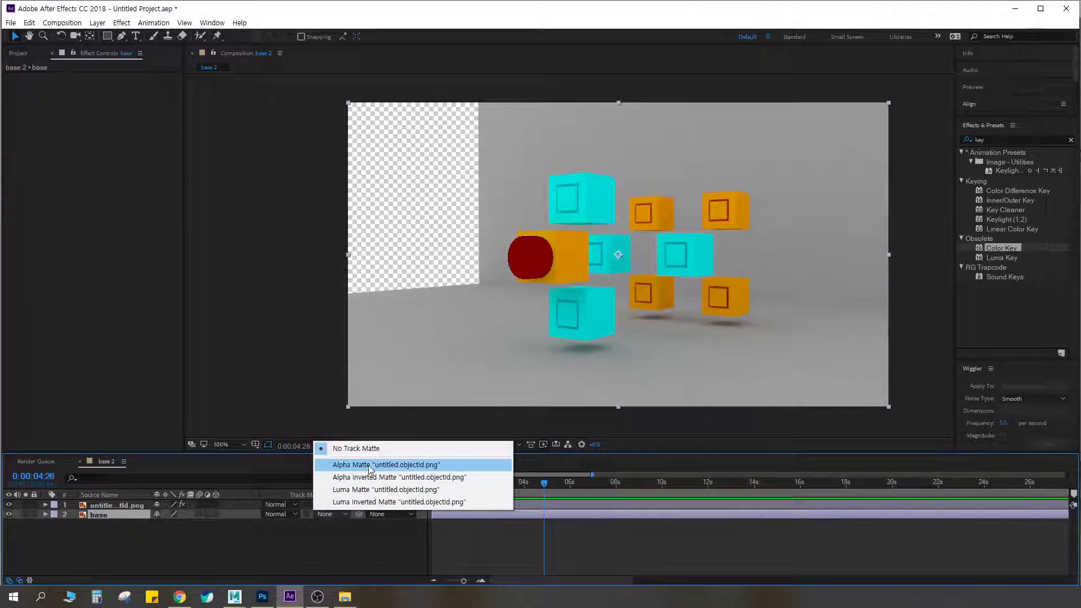
{"action": "key", "text": "ctrl+F2"}
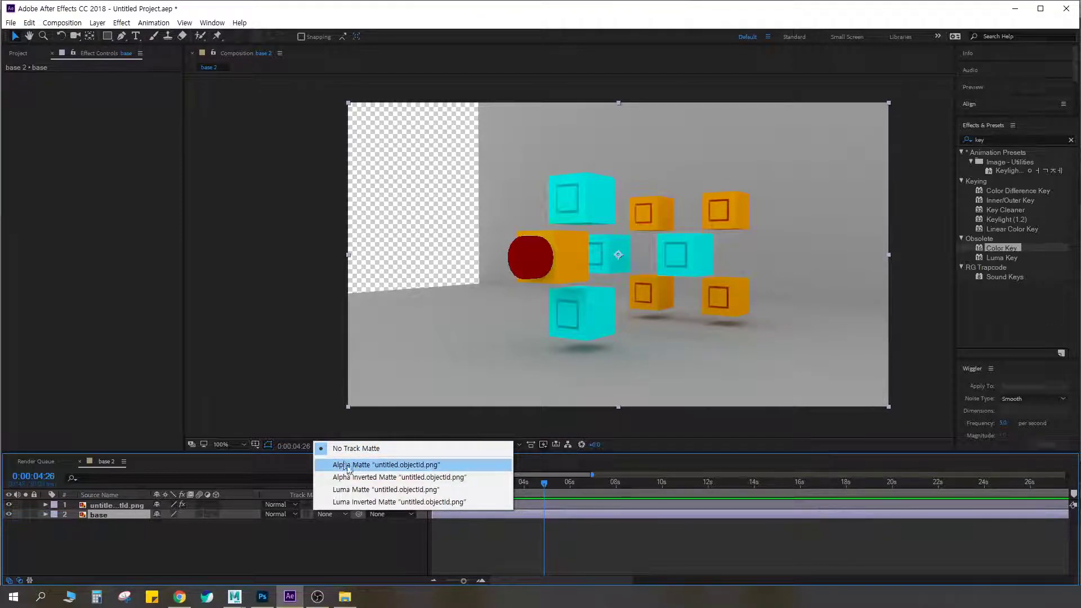
{"action": "left_click", "coordinate": [335, 525]}
{"action": "left_click", "coordinate": [326, 514]}
{"action": "left_click", "coordinate": [101, 515]}
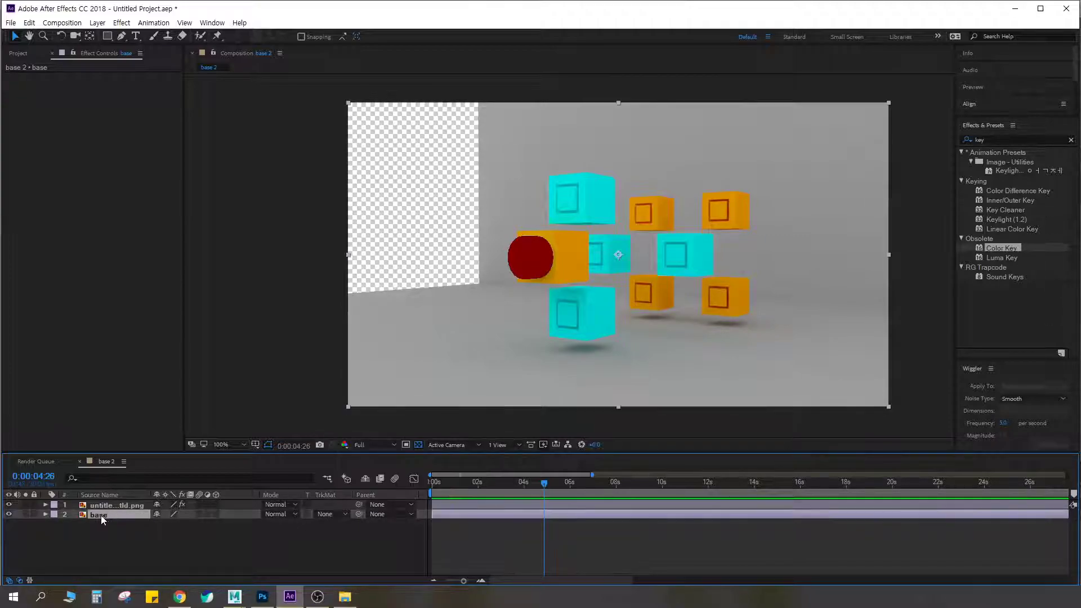
{"action": "left_click", "coordinate": [329, 514]}
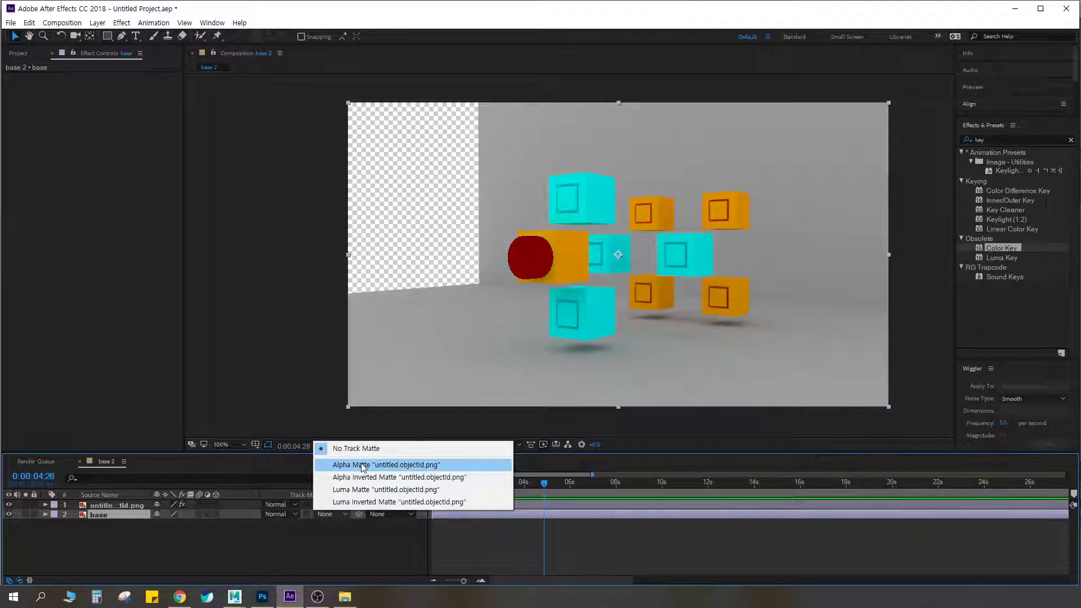
Solo the object ID layer, try shifting its keyed shape, undo the move and turn solo off again
{"action": "left_click", "coordinate": [130, 507]}
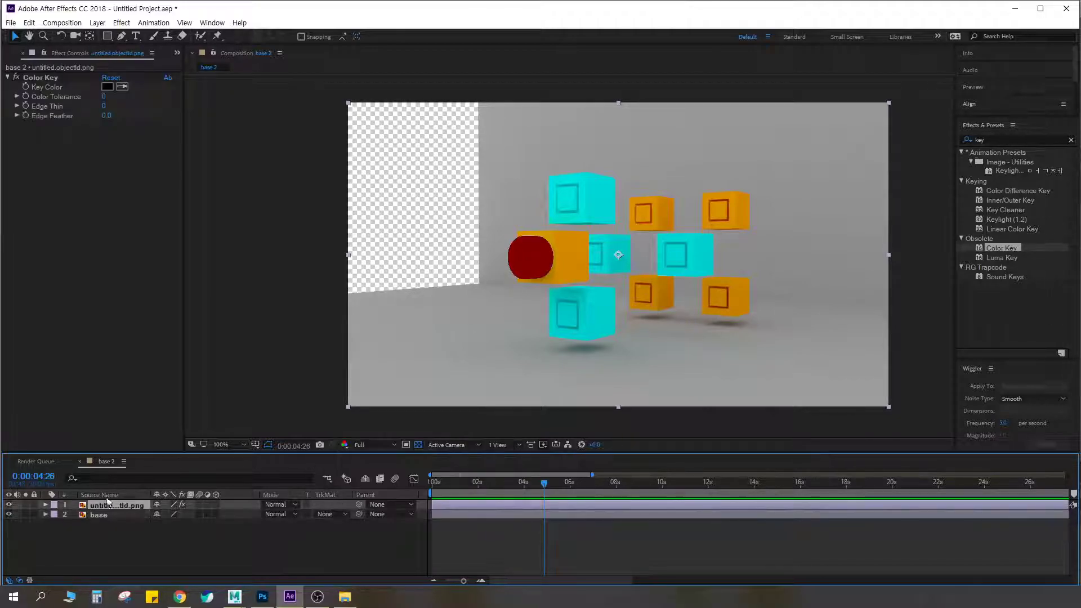
{"action": "left_click", "coordinate": [25, 505]}
{"action": "key", "text": "ctrl+F2"}
{"action": "mouse_move", "coordinate": [550, 278]}
{"action": "left_mouse_down"}
{"action": "mouse_move", "coordinate": [504, 282]}
{"action": "mouse_move", "coordinate": [551, 288]}
{"action": "left_mouse_up"}
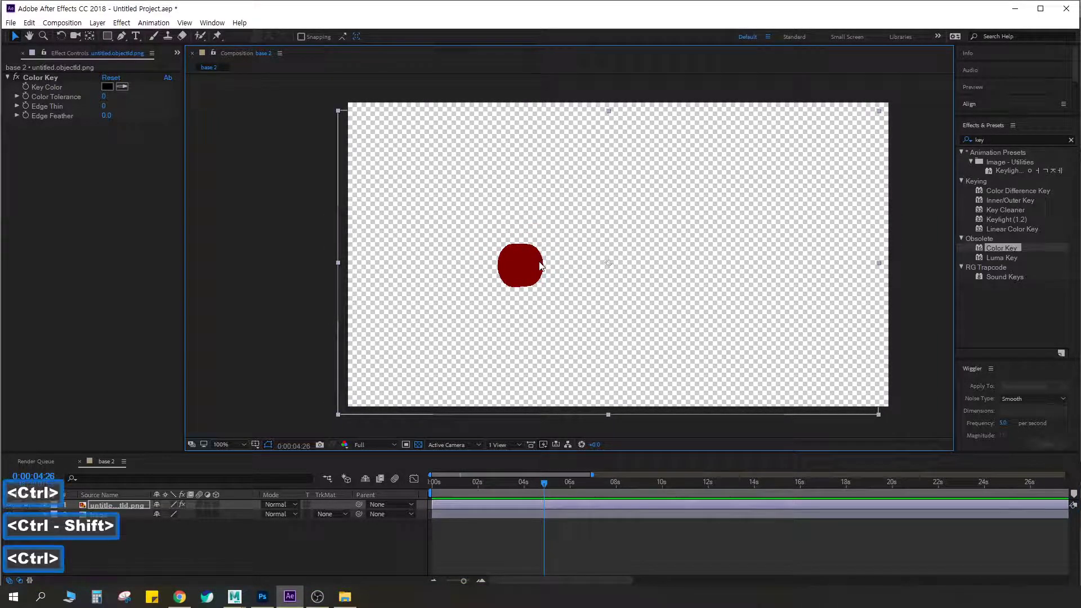
{"action": "key", "text": "ctrl+z"}
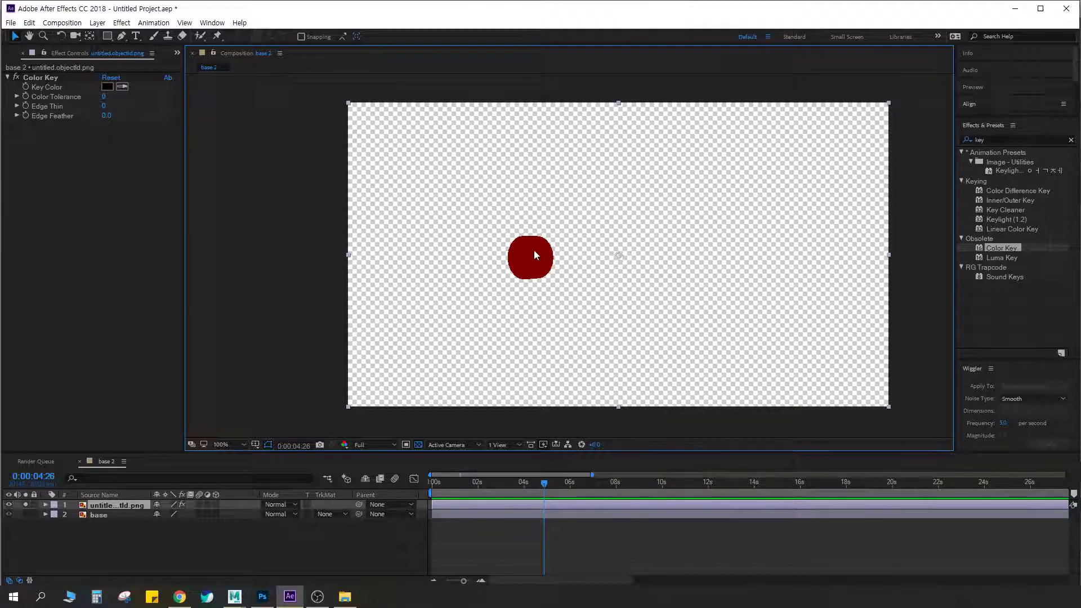
{"action": "left_click", "coordinate": [25, 505]}
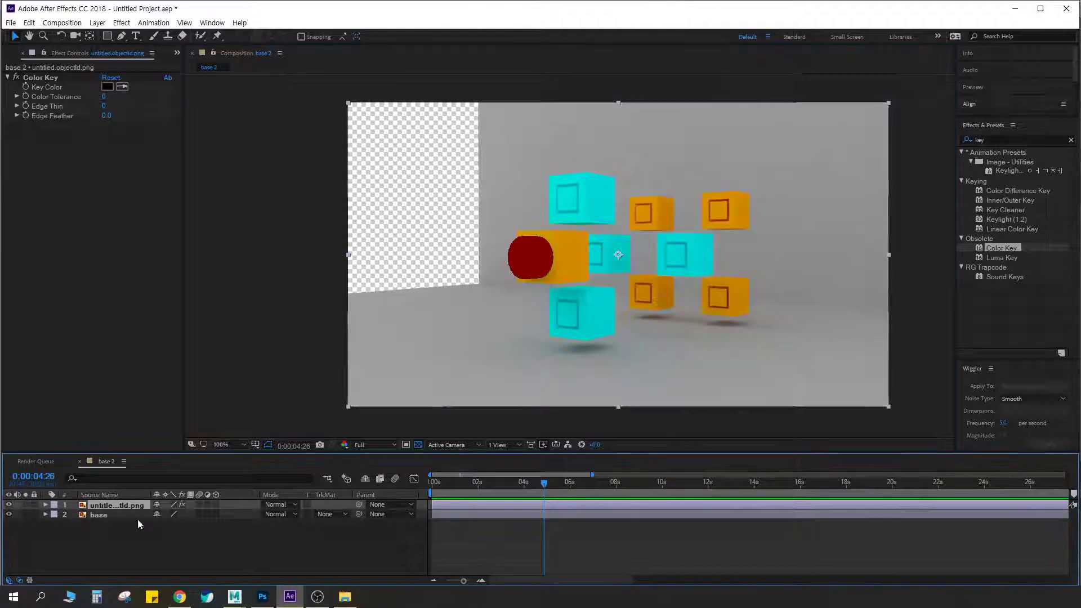
Set the base layer's track matte to Alpha Matte using the object ID layer above it
{"action": "left_click", "coordinate": [117, 515]}
{"action": "left_click", "coordinate": [332, 514]}
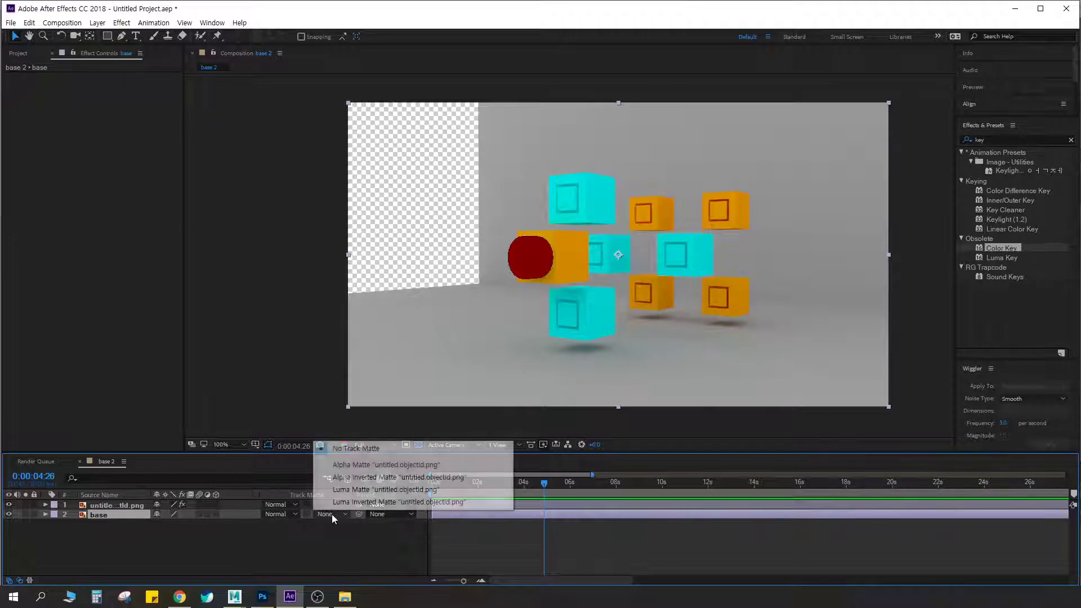
{"action": "left_click", "coordinate": [360, 463]}
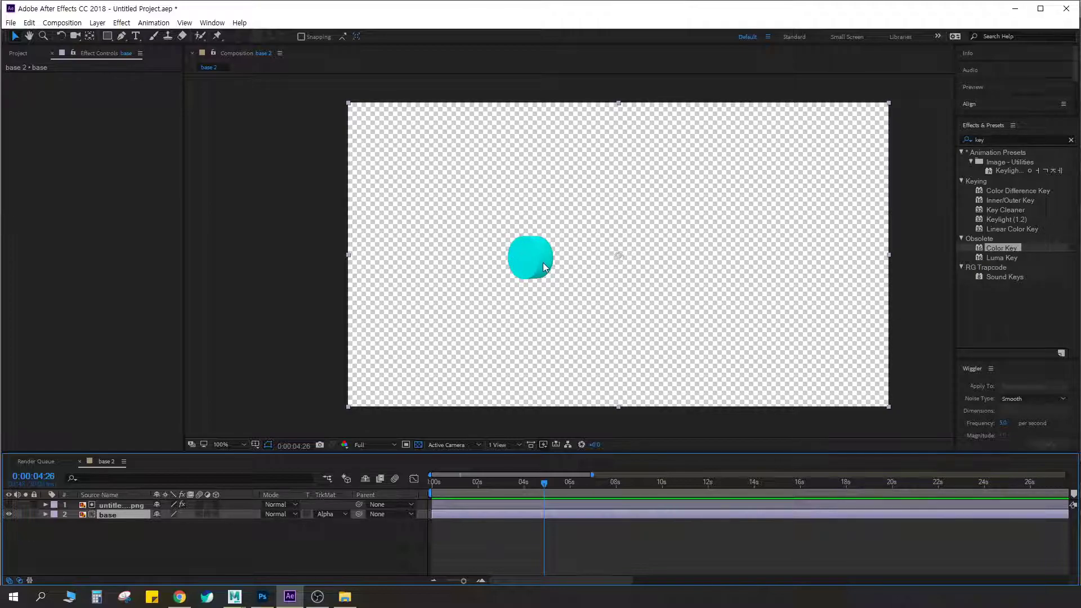
Add a second copy of the base image beneath the matted base layer in the base 2 timeline
{"action": "left_click", "coordinate": [27, 49]}
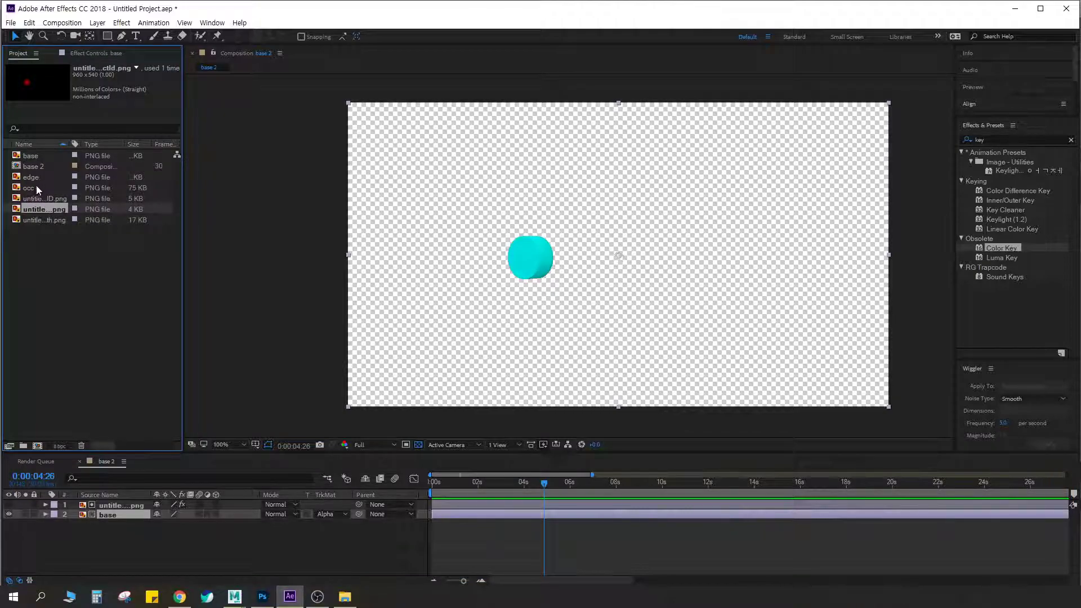
{"action": "left_click", "coordinate": [35, 156]}
{"action": "left_click_drag", "start_coordinate": [33, 153], "coordinate": [74, 526]}
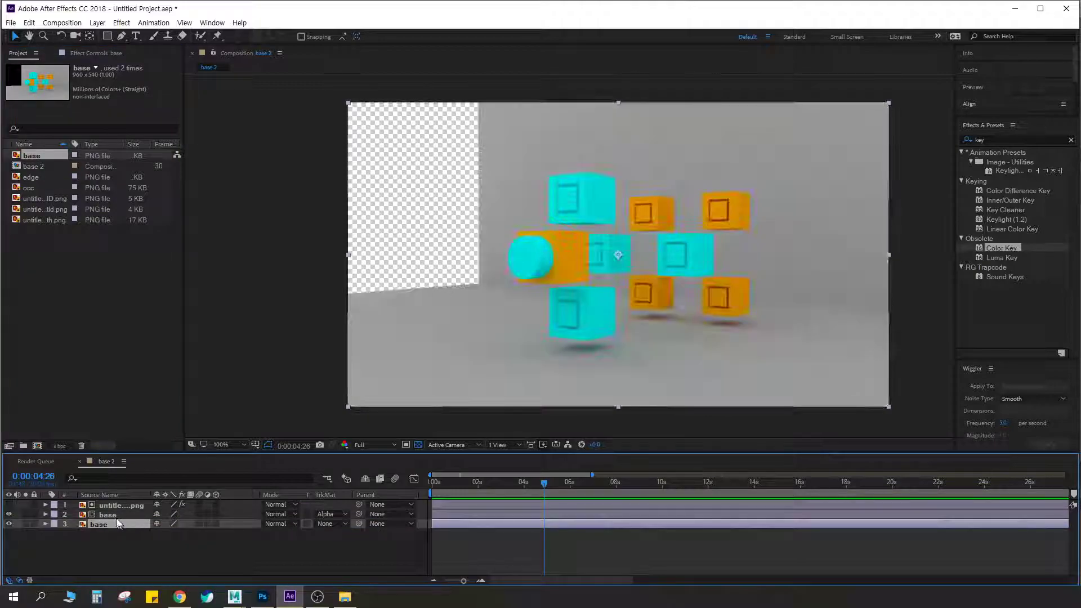
Try moving the matted base layer alone and together with the object ID layer, undoing each move
{"action": "left_click", "coordinate": [107, 514]}
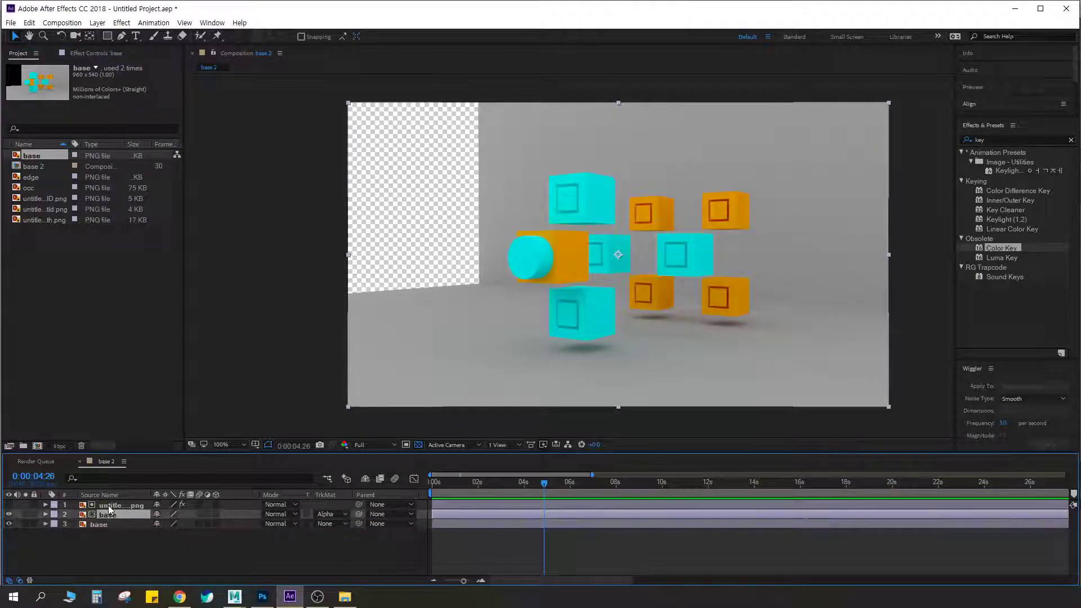
{"action": "left_click_drag", "start_coordinate": [562, 265], "coordinate": [557, 300]}
{"action": "key", "text": "ctrl+z"}
{"action": "double_click", "coordinate": [118, 506], "text": "shift"}
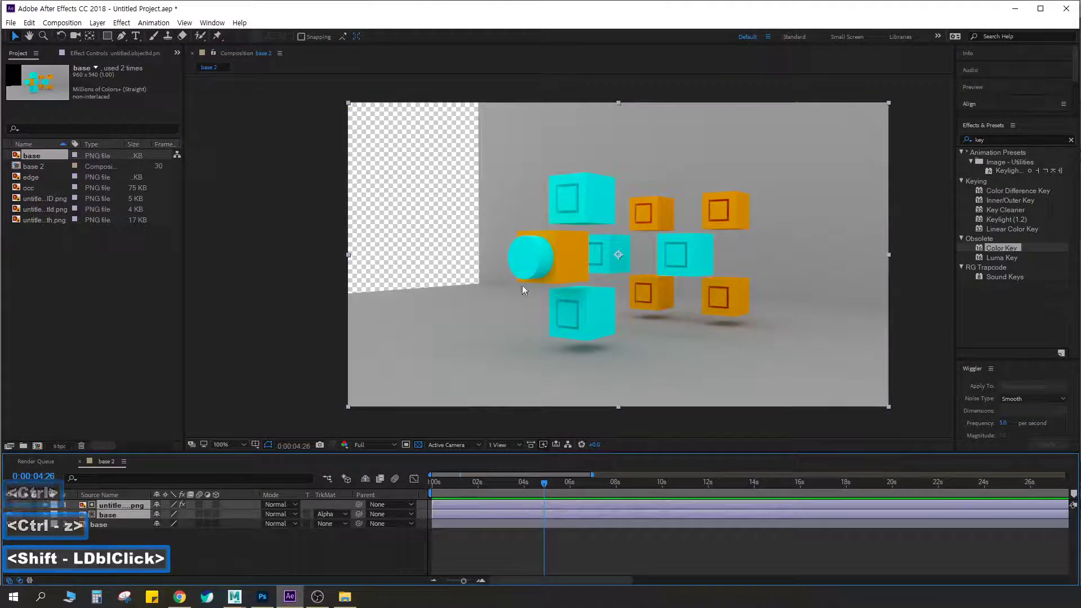
{"action": "left_click_drag", "start_coordinate": [608, 252], "coordinate": [567, 278]}
{"action": "key", "text": "ctrl+z"}
{"action": "left_click", "coordinate": [114, 536]}
{"action": "left_click", "coordinate": [113, 516]}
{"action": "left_click", "coordinate": [115, 506], "text": "shift"}
{"action": "mouse_move", "coordinate": [565, 273]}
{"action": "left_mouse_down"}
{"action": "mouse_move", "coordinate": [514, 269]}
{"action": "mouse_move", "coordinate": [592, 226]}
{"action": "mouse_move", "coordinate": [639, 270]}
{"action": "mouse_move", "coordinate": [572, 244]}
{"action": "mouse_move", "coordinate": [569, 273]}
{"action": "mouse_move", "coordinate": [558, 265]}
{"action": "mouse_move", "coordinate": [554, 283]}
{"action": "left_mouse_up"}
{"action": "key", "text": "ctrl+z"}
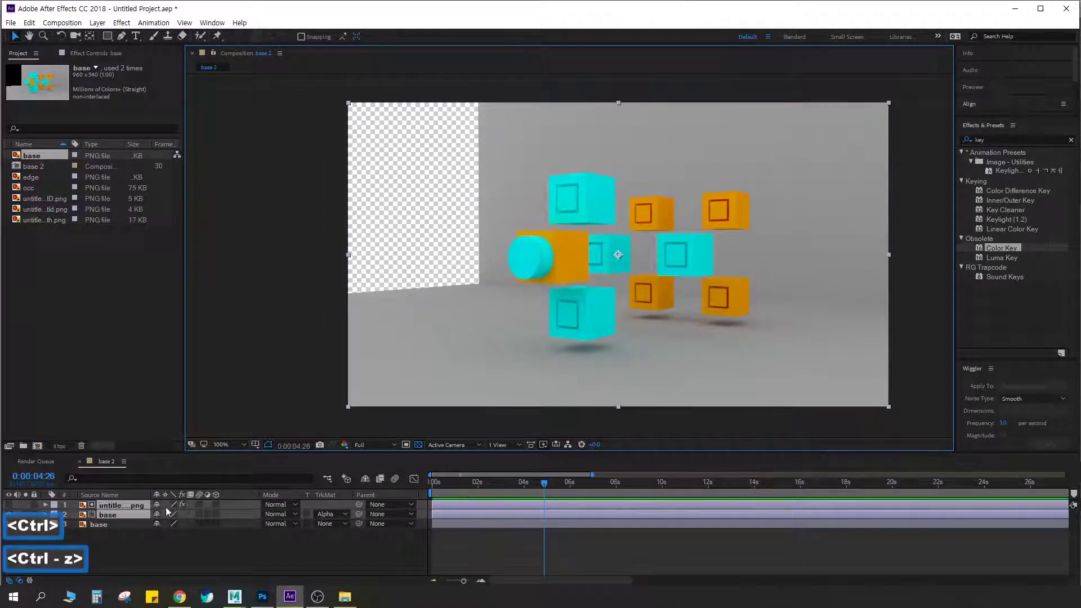
Try moving the unmatted base layer at the bottom of the stack and undo the moves
{"action": "left_click", "coordinate": [115, 523]}
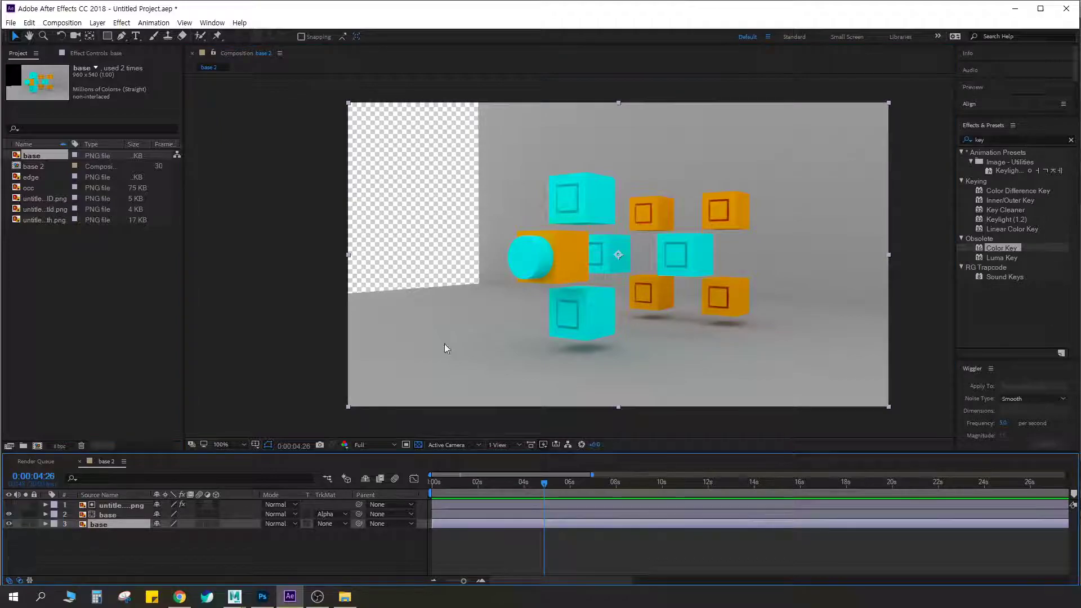
{"action": "left_click_drag", "start_coordinate": [651, 337], "coordinate": [578, 279]}
{"action": "left_click_drag", "start_coordinate": [645, 279], "coordinate": [697, 320]}
{"action": "key", "text": "ctrl+z"}
{"action": "left_click_drag", "start_coordinate": [545, 271], "coordinate": [598, 287]}
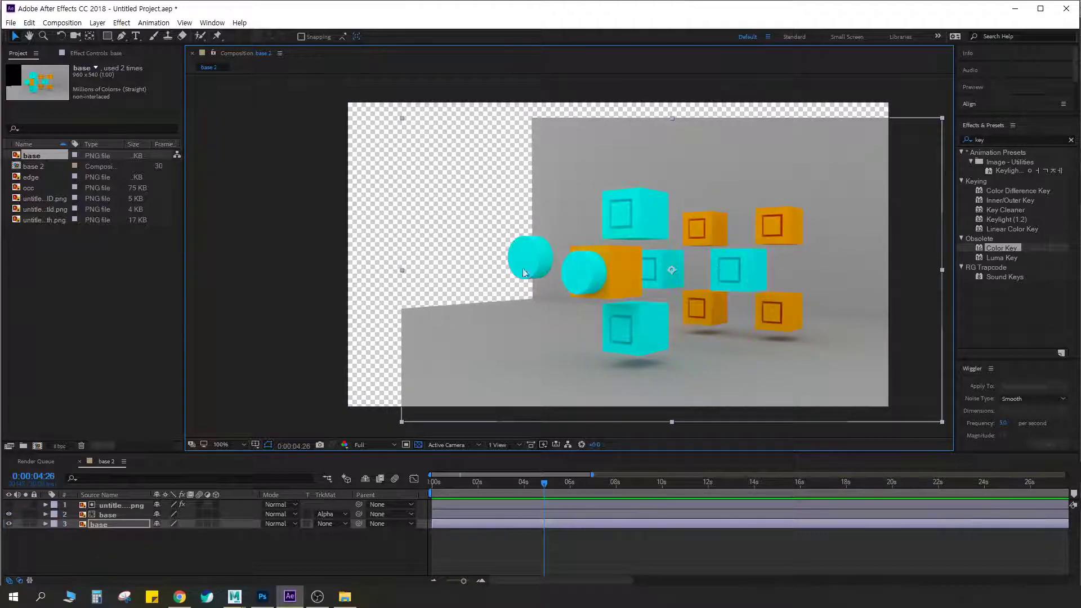
{"action": "key", "text": "ctrl+z"}
Pre-compose the object ID layer and the matted base layer into a composition named matt
{"action": "left_click", "coordinate": [112, 515]}
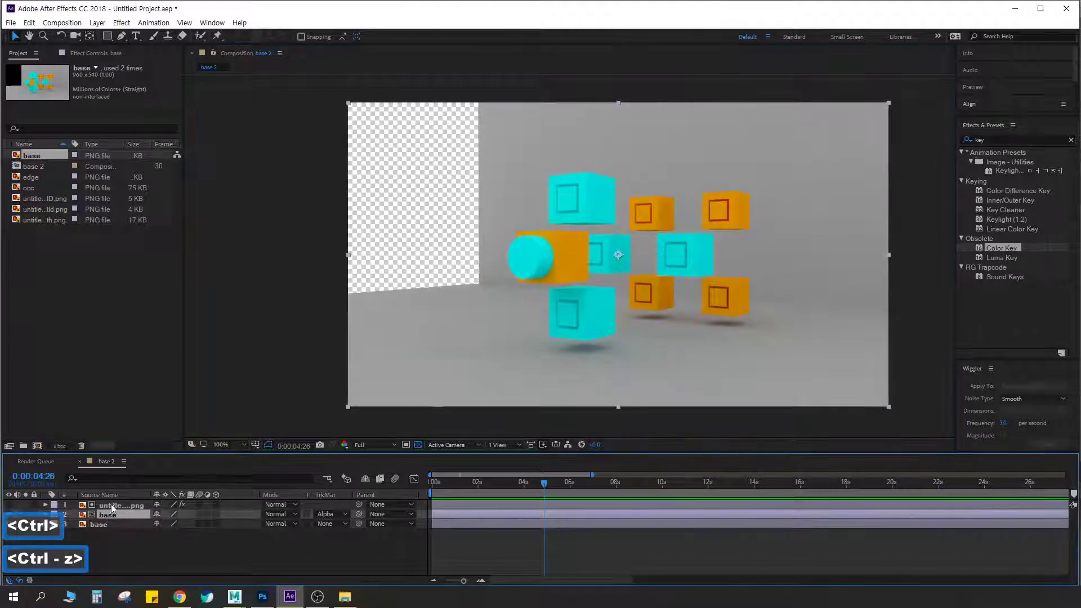
{"action": "left_click", "coordinate": [112, 505], "text": "shift"}
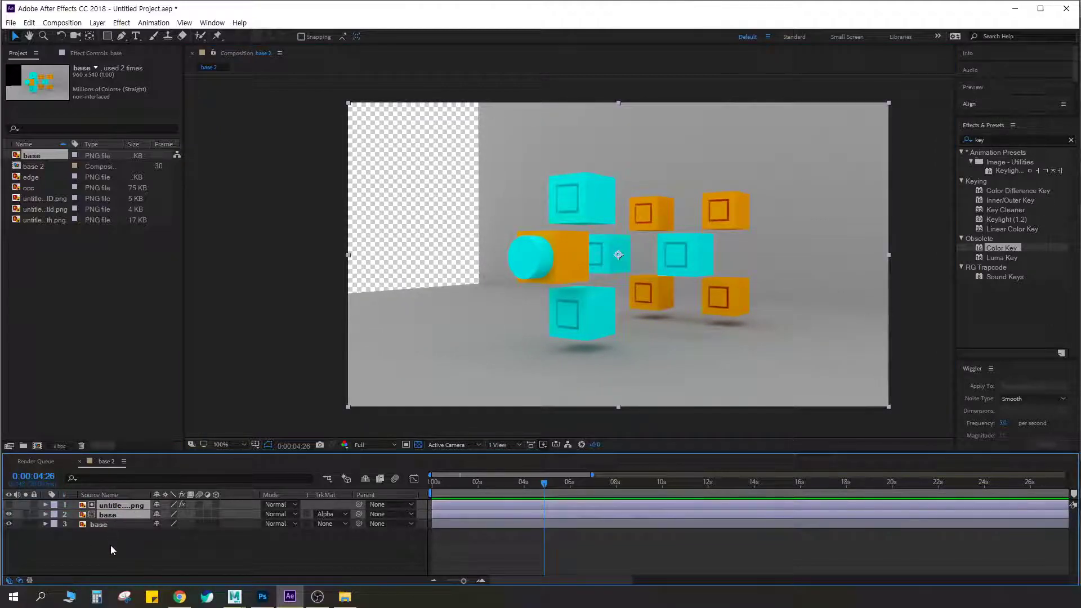
{"action": "left_click", "coordinate": [110, 545]}
{"action": "left_click", "coordinate": [105, 515]}
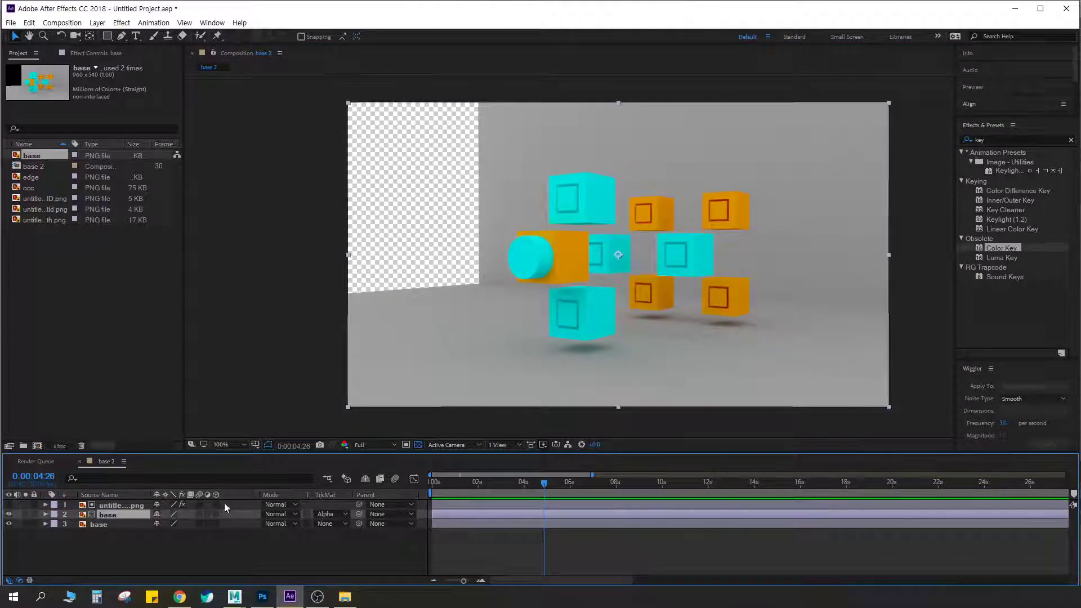
{"action": "left_click", "coordinate": [133, 504]}
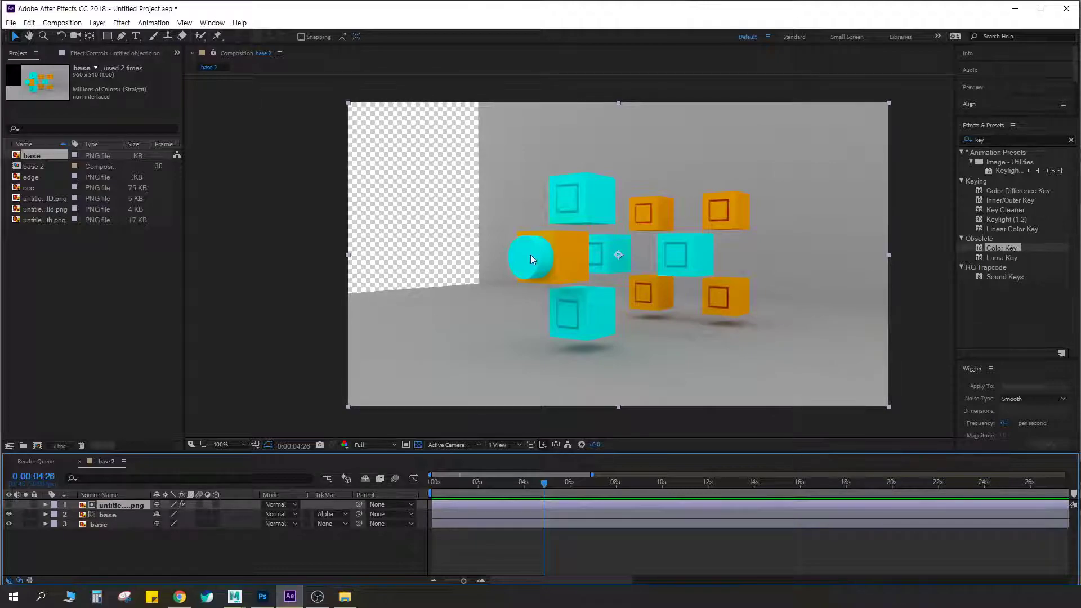
{"action": "left_click", "coordinate": [107, 513]}
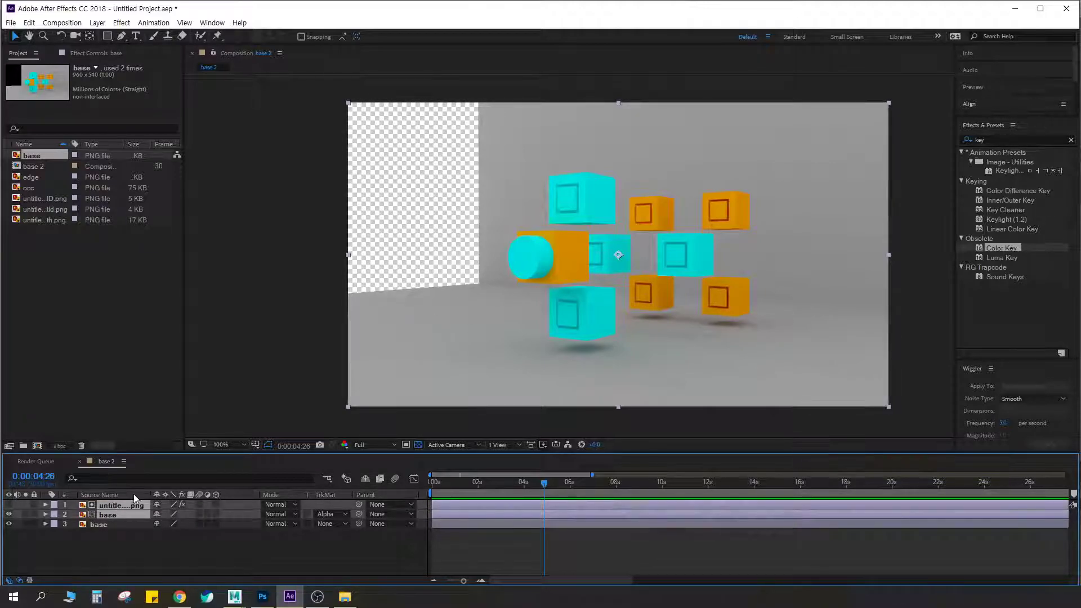
{"action": "key", "text": "ctrl+shift+c"}
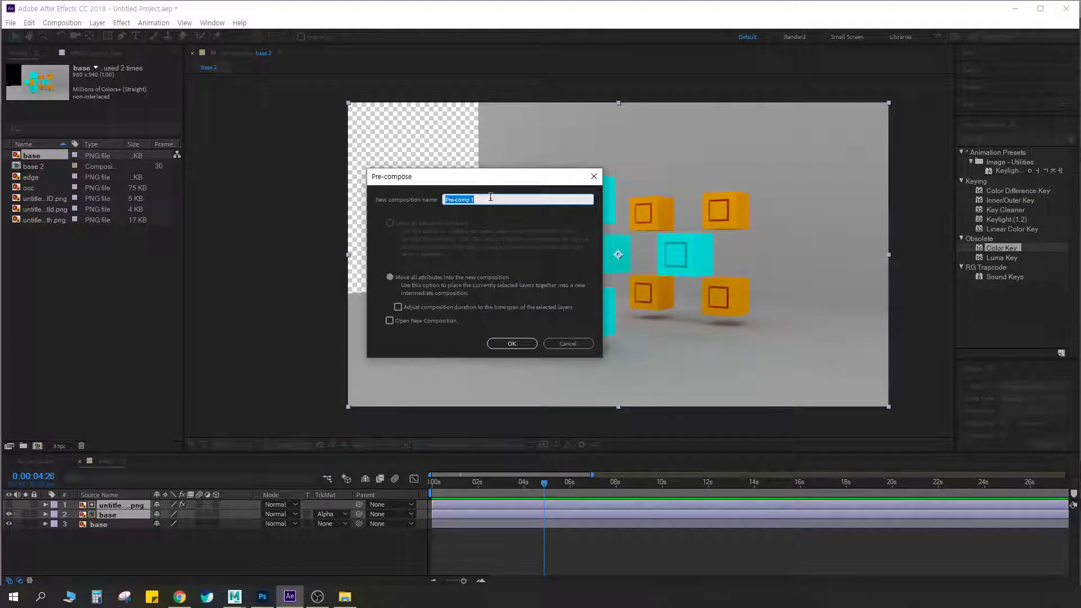
{"action": "type", "text": "matt"}
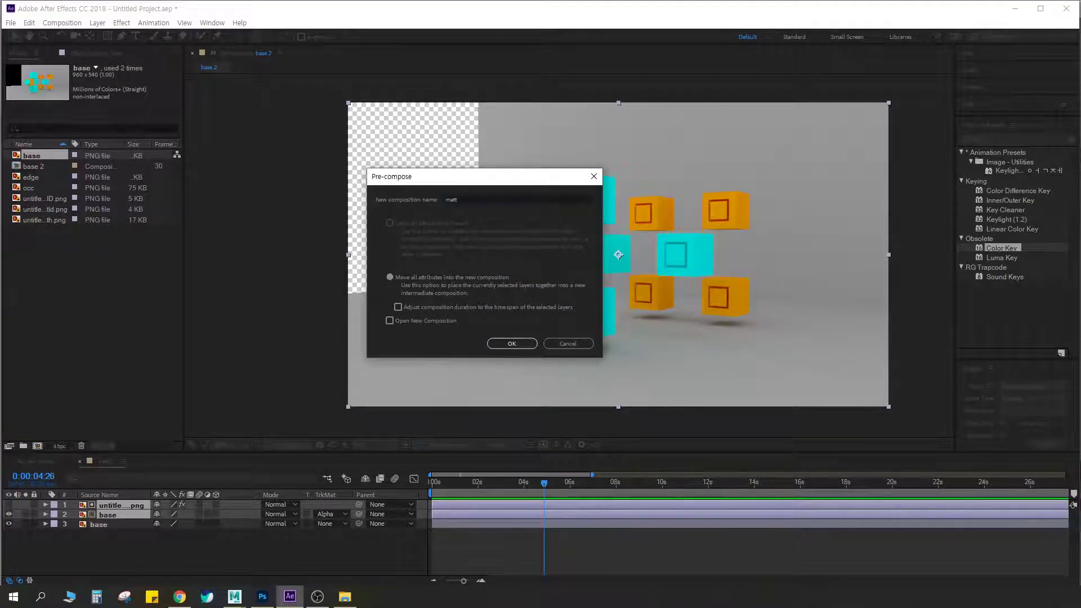
{"action": "key", "text": "Return"}
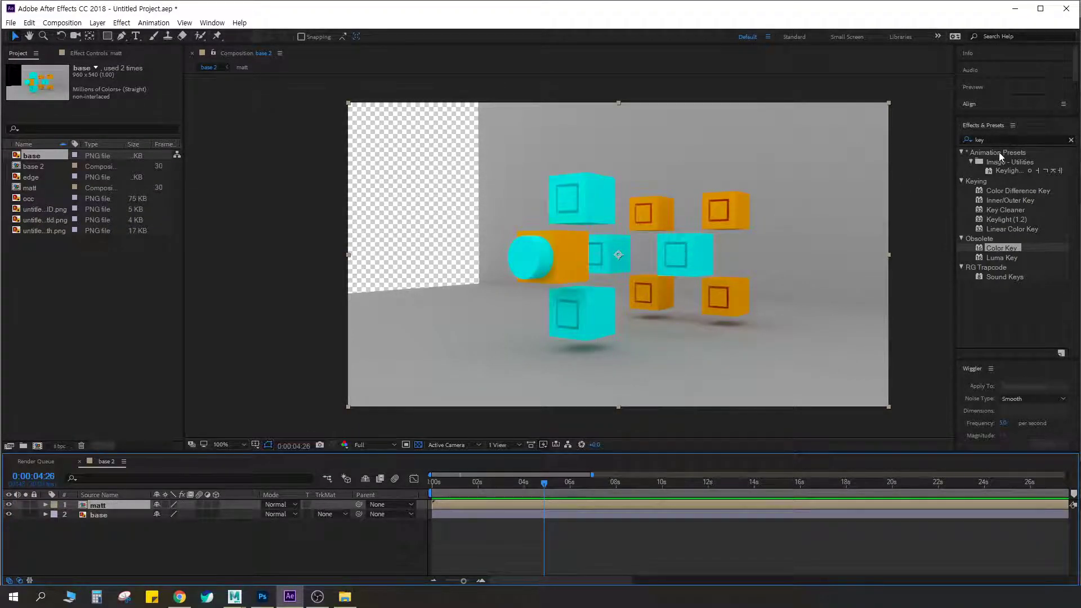
Search the effects for glow and apply the Stylize Glow to the matt layer, removing a trial VR Glow
{"action": "left_click_drag", "start_coordinate": [996, 140], "coordinate": [886, 122]}
{"action": "type", "text": "glow"}
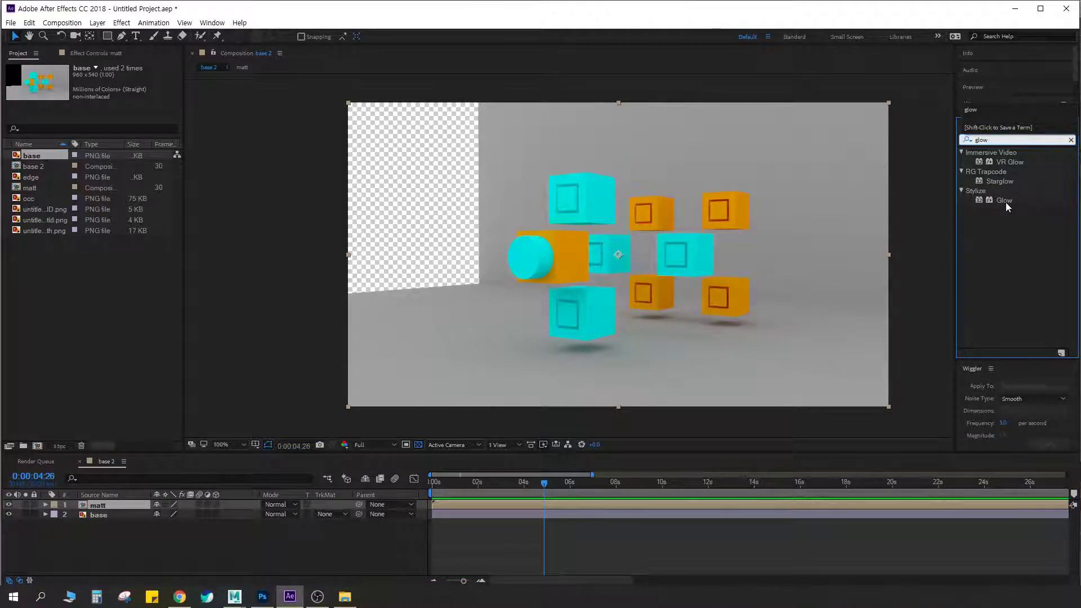
{"action": "double_click", "coordinate": [1017, 161]}
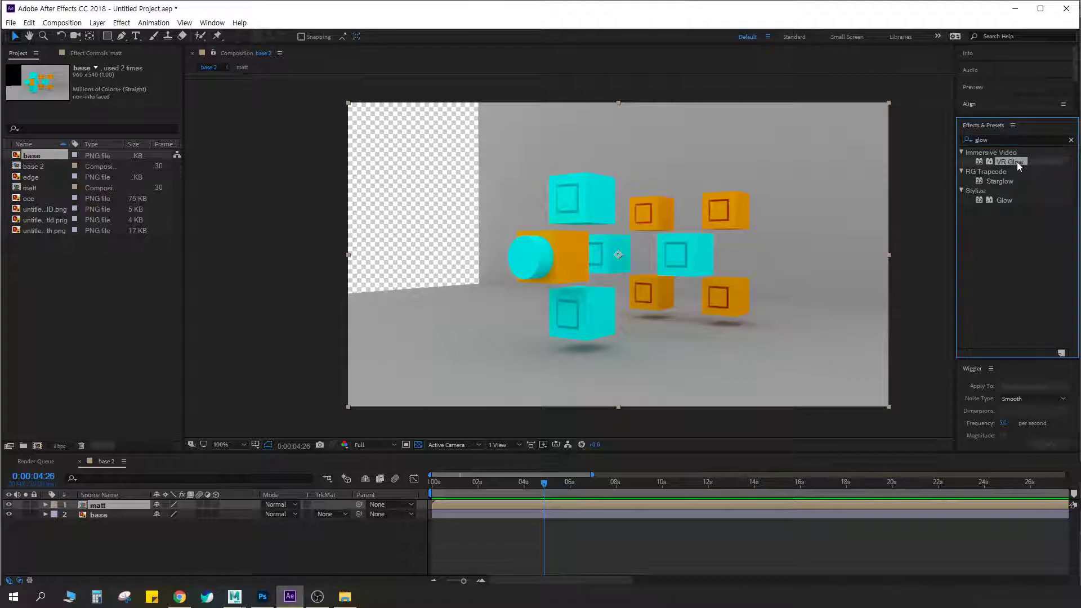
{"action": "left_click", "coordinate": [39, 76]}
{"action": "key", "text": "Delete"}
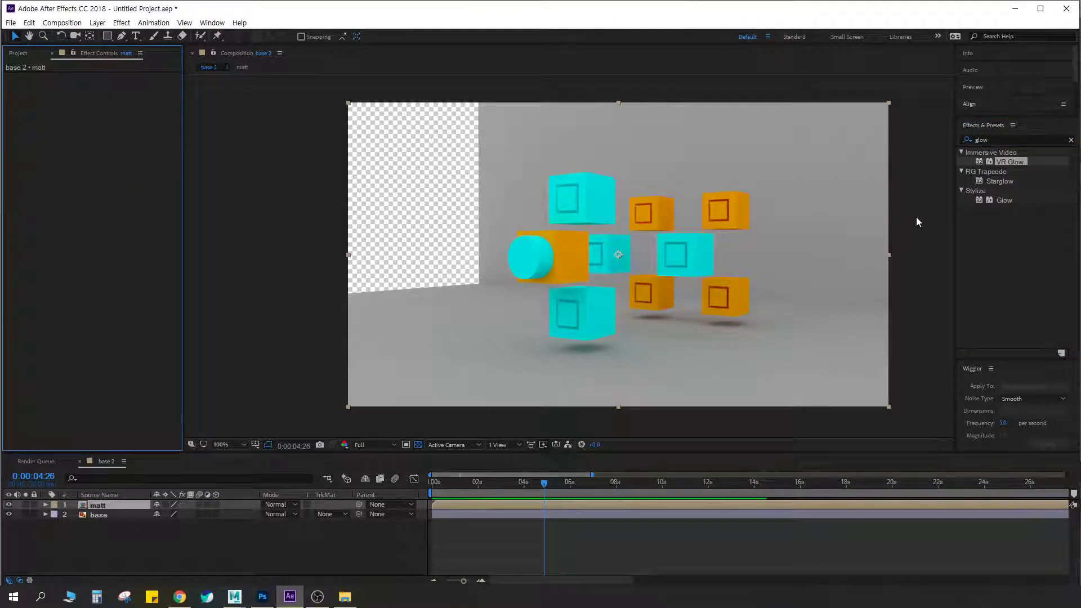
{"action": "double_click", "coordinate": [1004, 200]}
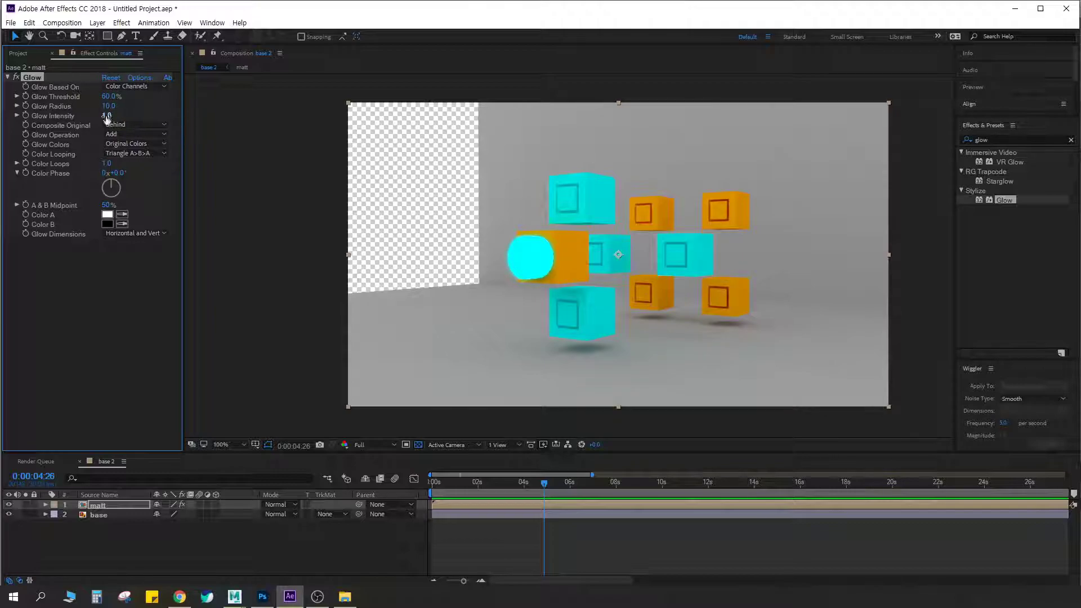
Set the Glow threshold to 59.6%, radius to 42 and intensity to 0.8, and compare with the matt layer hidden
{"action": "mouse_move", "coordinate": [121, 113]}
{"action": "left_mouse_down"}
{"action": "mouse_move", "coordinate": [73, 116]}
{"action": "mouse_move", "coordinate": [78, 105]}
{"action": "mouse_move", "coordinate": [135, 110]}
{"action": "mouse_move", "coordinate": [73, 115]}
{"action": "mouse_move", "coordinate": [115, 96]}
{"action": "mouse_move", "coordinate": [117, 109]}
{"action": "mouse_move", "coordinate": [145, 108]}
{"action": "mouse_move", "coordinate": [128, 110]}
{"action": "left_mouse_up"}
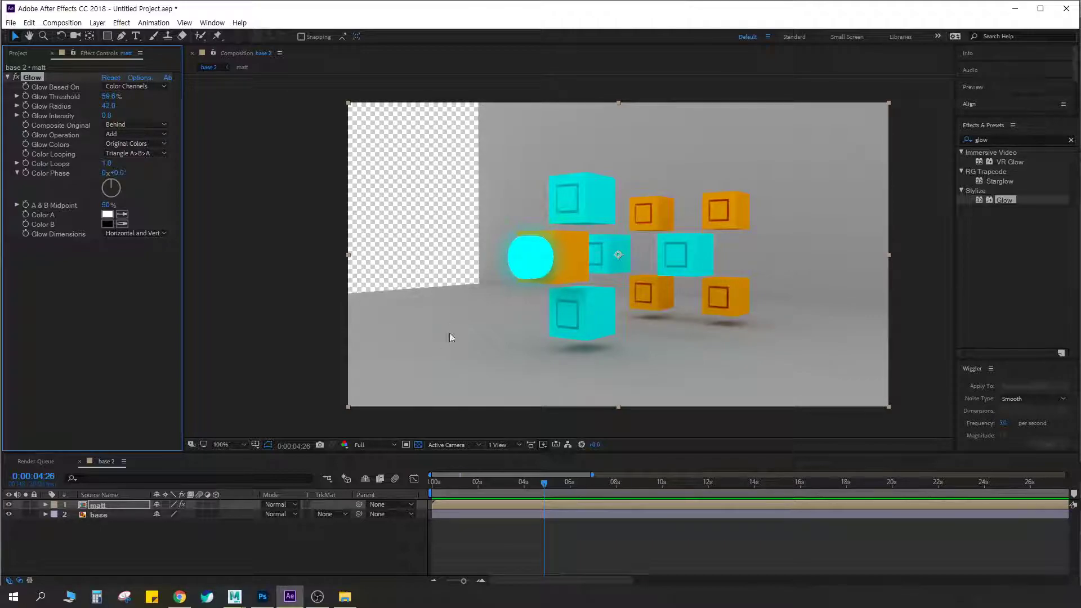
{"action": "left_click", "coordinate": [9, 505]}
{"action": "left_click", "coordinate": [9, 506]}
Compare Add and Overlay blending on the matt layer and settle on Add
{"action": "left_click", "coordinate": [282, 505]}
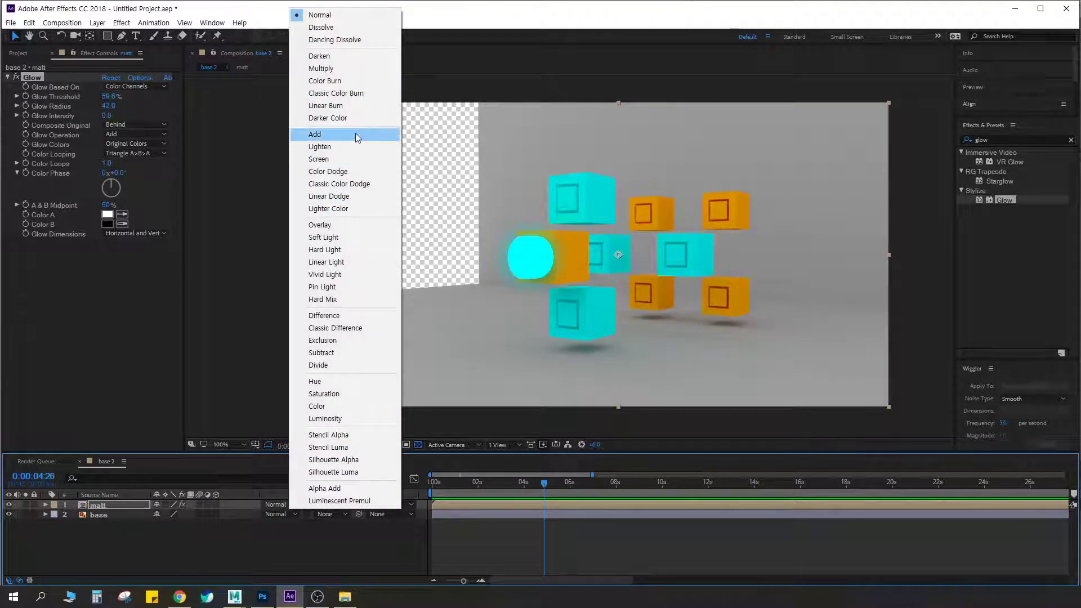
{"action": "left_click", "coordinate": [363, 135]}
{"action": "left_click", "coordinate": [278, 504]}
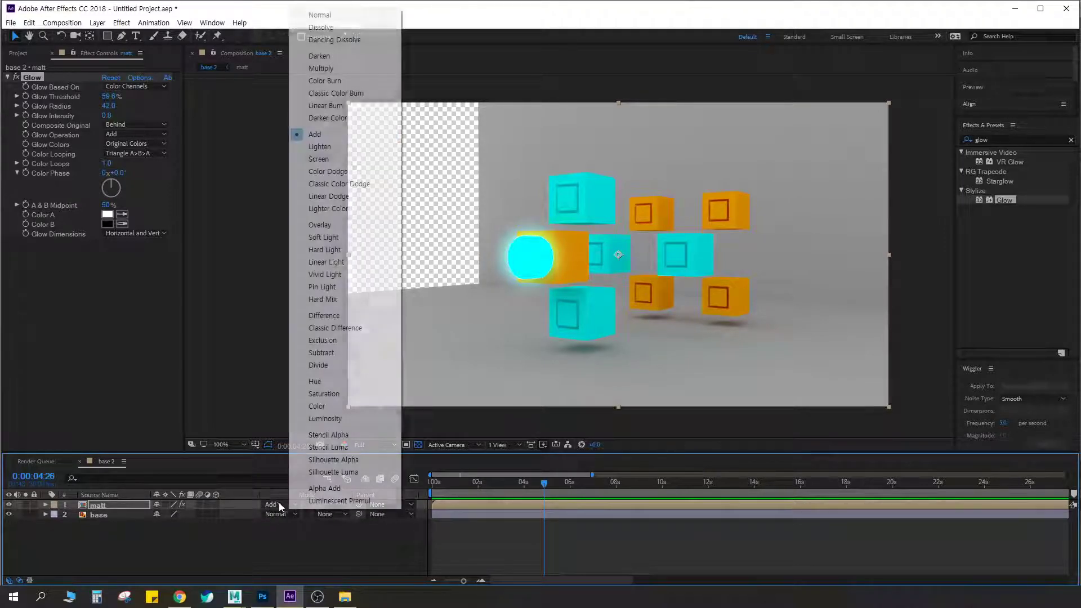
{"action": "left_click", "coordinate": [340, 225]}
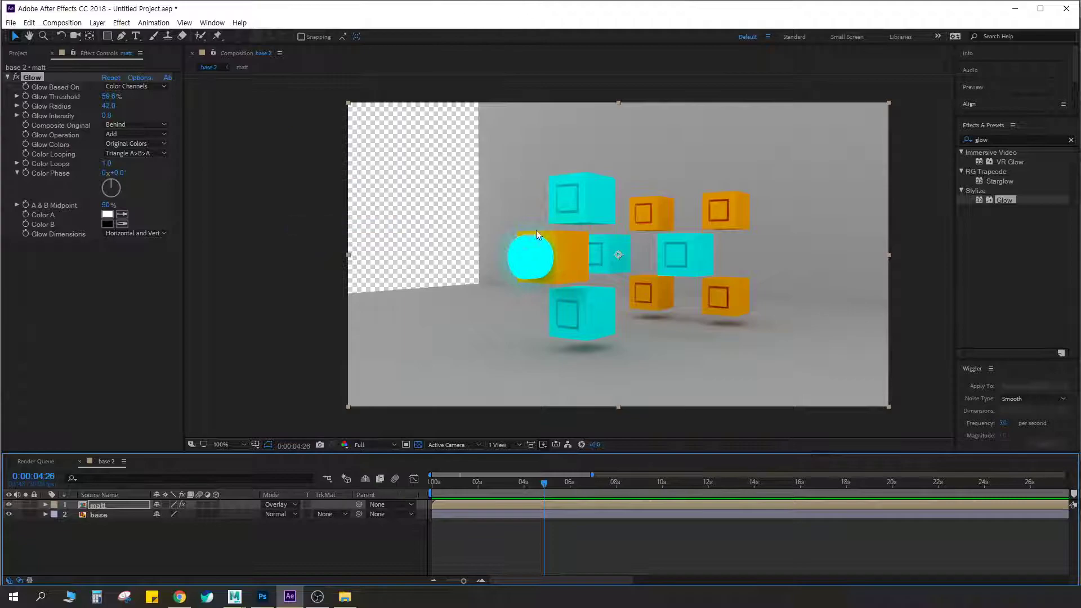
{"action": "left_click", "coordinate": [278, 504]}
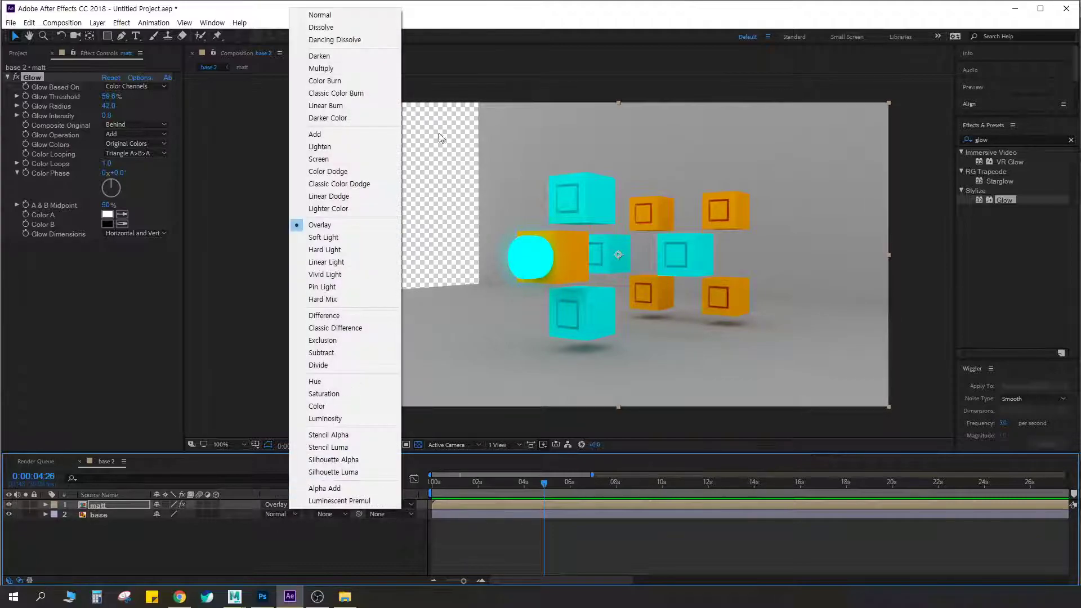
{"action": "left_click", "coordinate": [354, 138]}
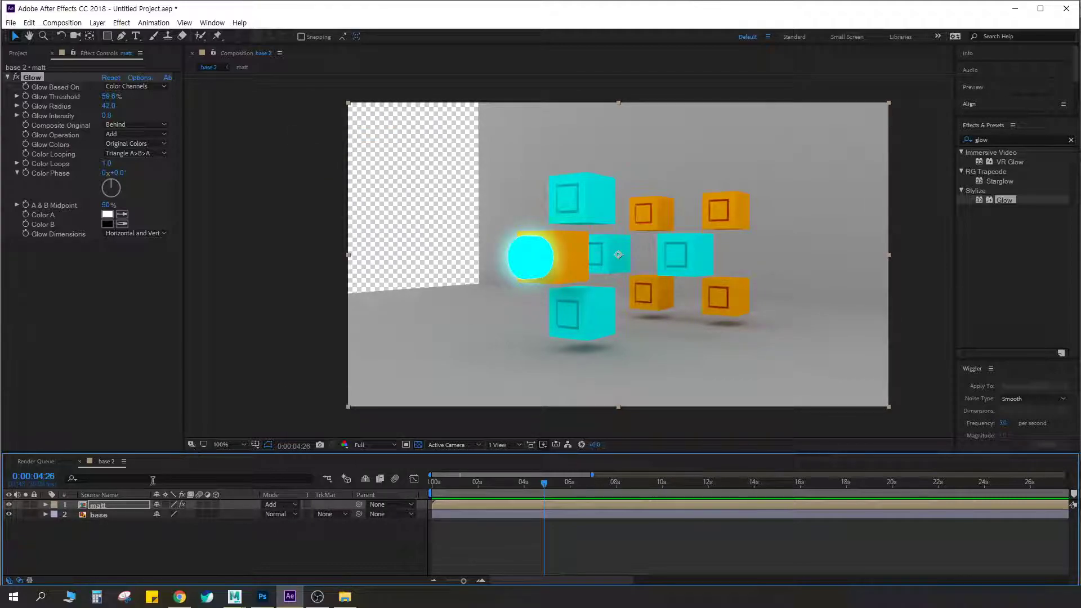
Lower the matt layer's opacity to 20%
{"action": "left_click", "coordinate": [127, 503]}
{"action": "key", "text": "t"}
{"action": "left_click_drag", "start_coordinate": [155, 514], "coordinate": [109, 516]}
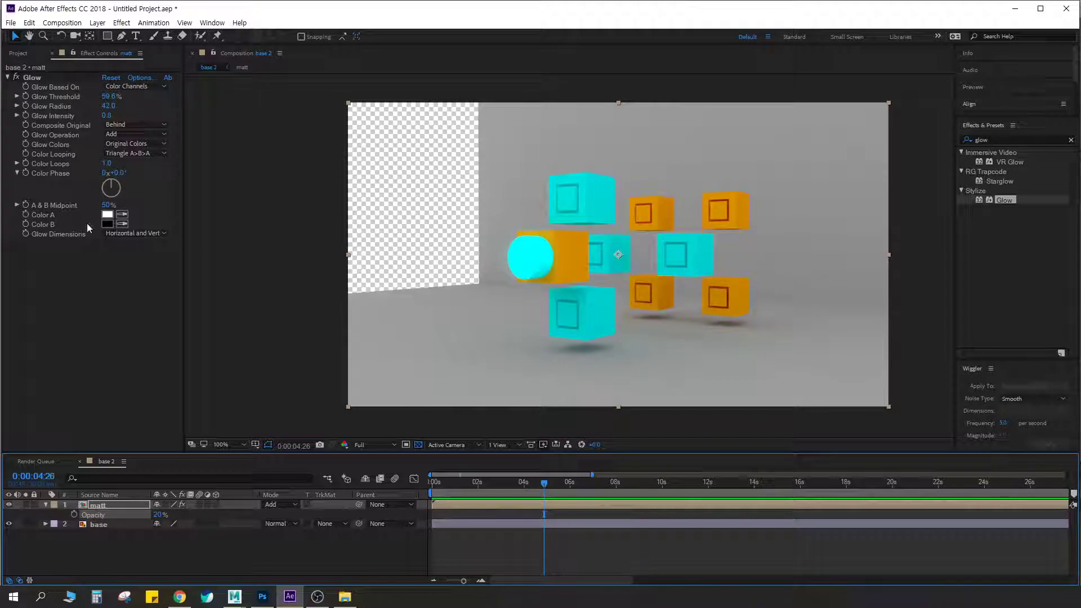
Delete the matt layer and place the untitled.multimatteID.png footage above the base layer in the base 2 composition
{"action": "key", "text": "Delete"}
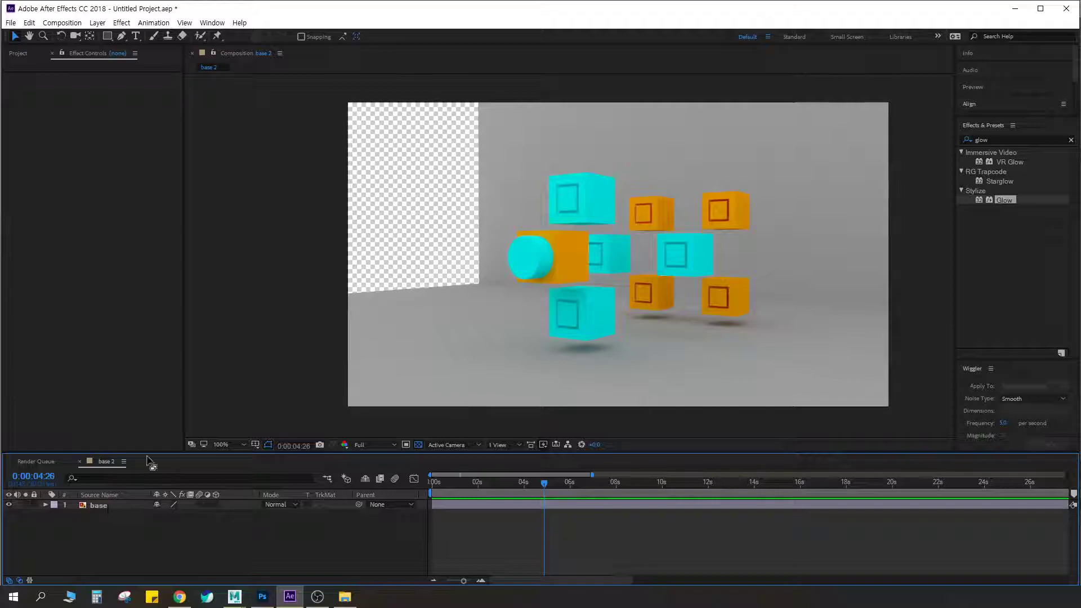
{"action": "left_click", "coordinate": [18, 53]}
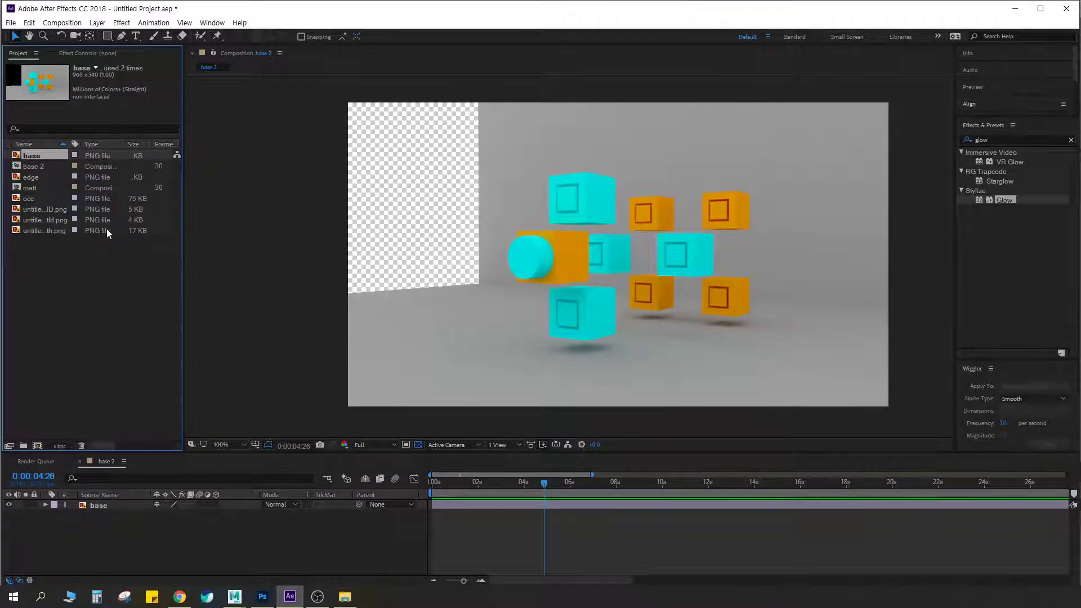
{"action": "left_click", "coordinate": [29, 198]}
{"action": "left_click", "coordinate": [40, 212]}
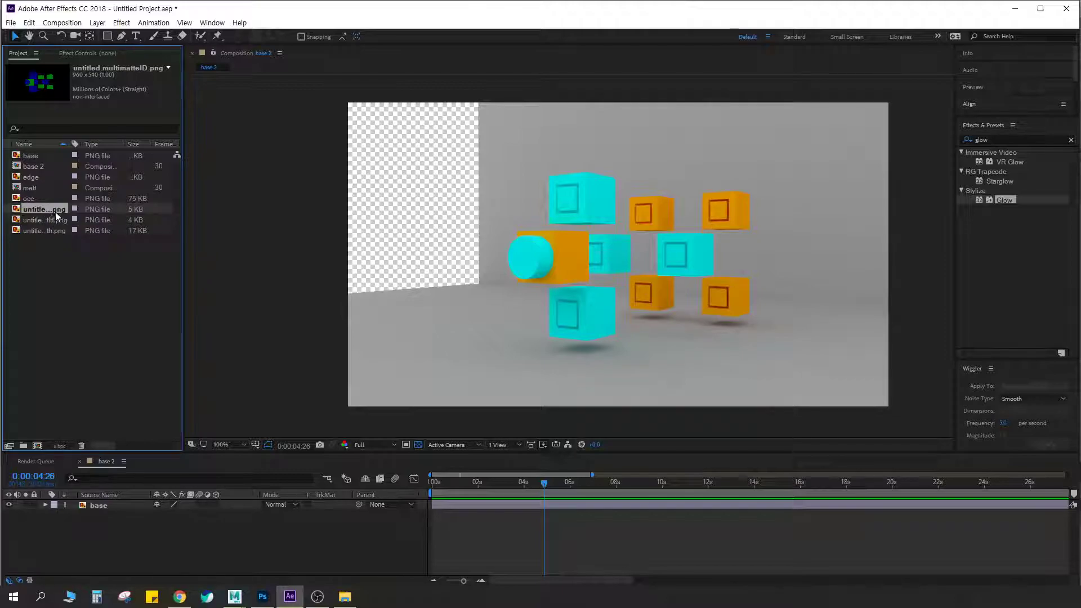
{"action": "left_click", "coordinate": [49, 222]}
{"action": "left_click", "coordinate": [44, 229]}
{"action": "left_click", "coordinate": [43, 220]}
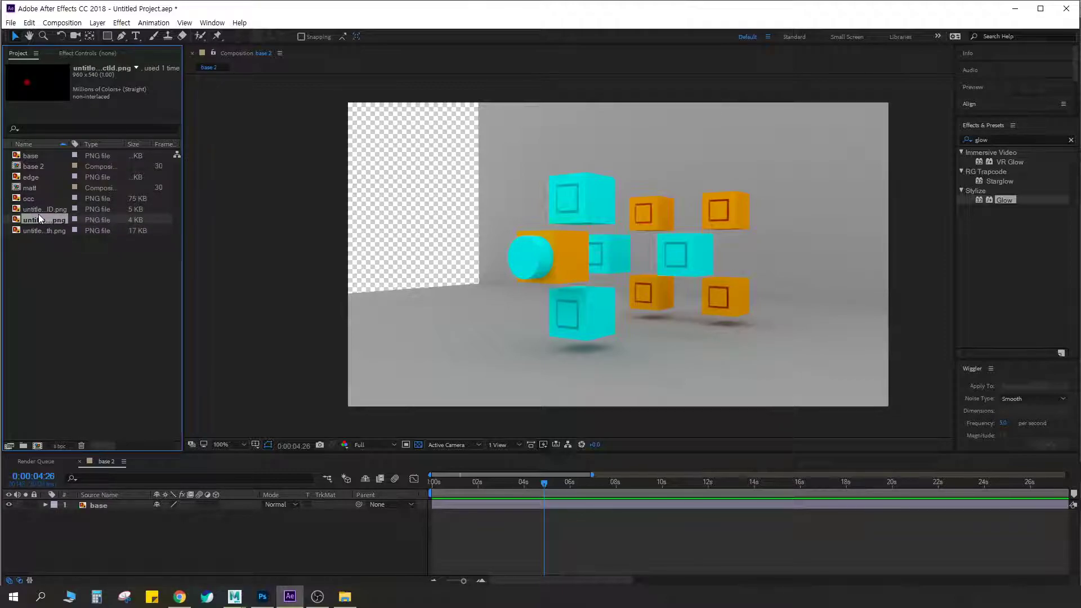
{"action": "left_click", "coordinate": [39, 209]}
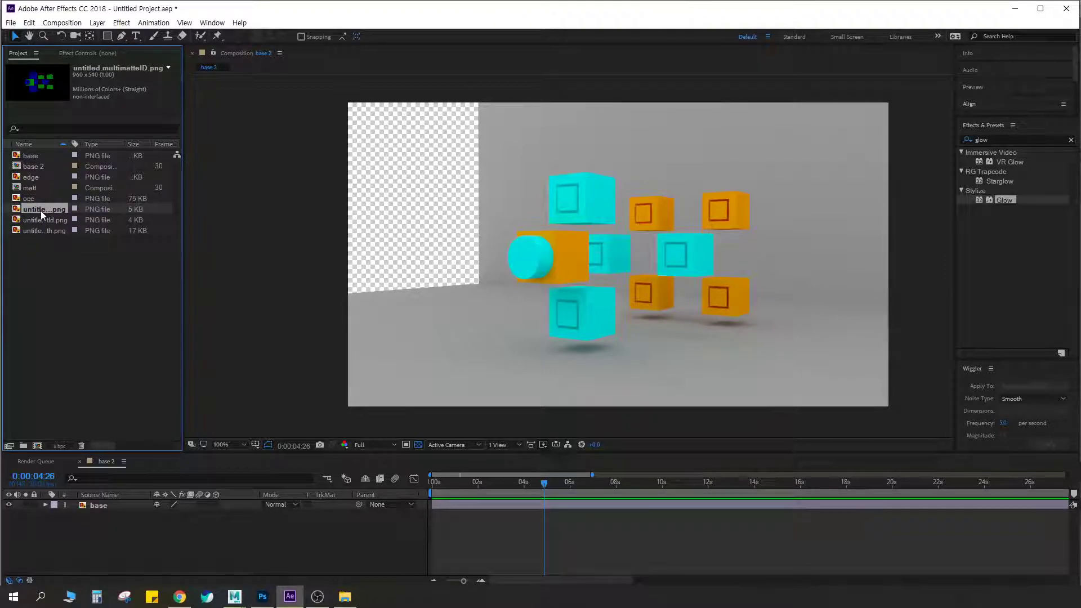
{"action": "left_click_drag", "start_coordinate": [117, 482], "coordinate": [109, 501]}
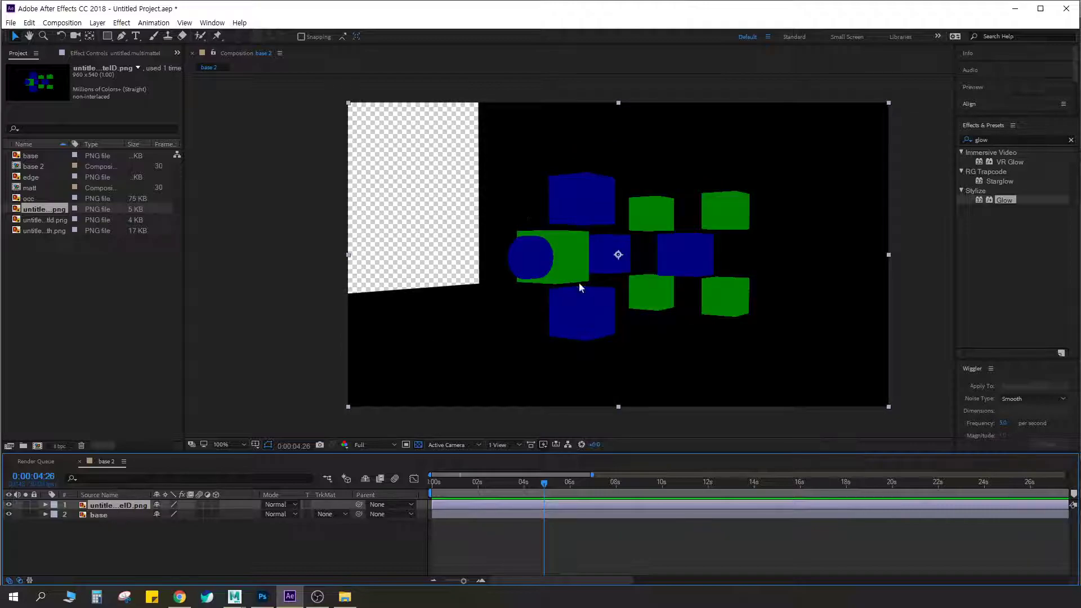
Compare the Multi Matte ID colours with the base render by switching the multimatteID layer's visibility off and on
{"action": "left_click", "coordinate": [9, 505]}
{"action": "left_click", "coordinate": [9, 505]}
{"action": "left_click", "coordinate": [9, 505]}
{"action": "left_click", "coordinate": [9, 505]}
{"action": "left_click", "coordinate": [9, 504]}
{"action": "left_click", "coordinate": [9, 504]}
{"action": "left_click", "coordinate": [9, 504]}
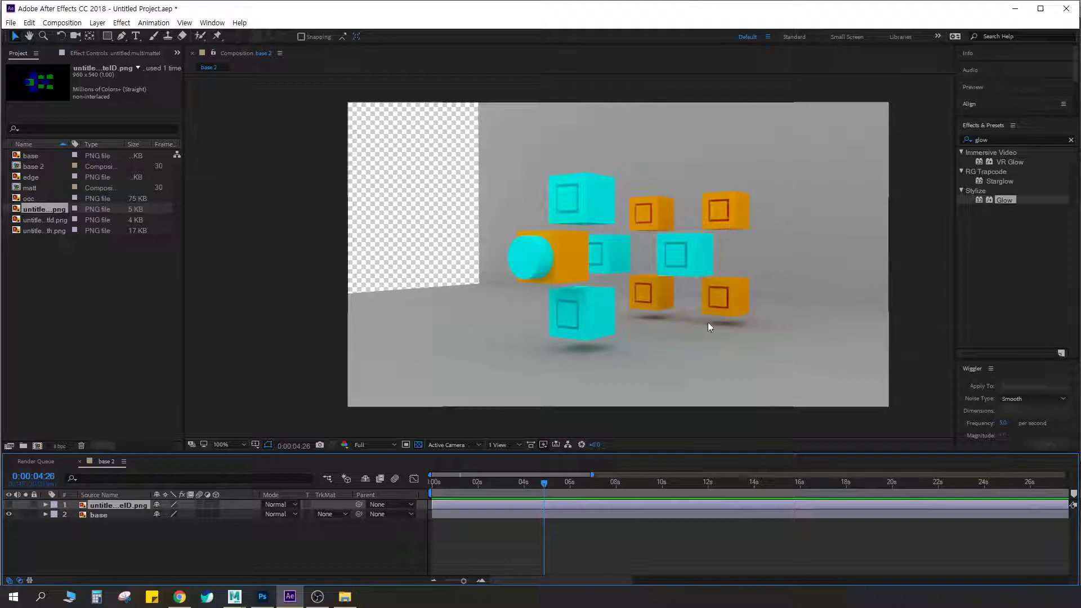
{"action": "left_click", "coordinate": [9, 505]}
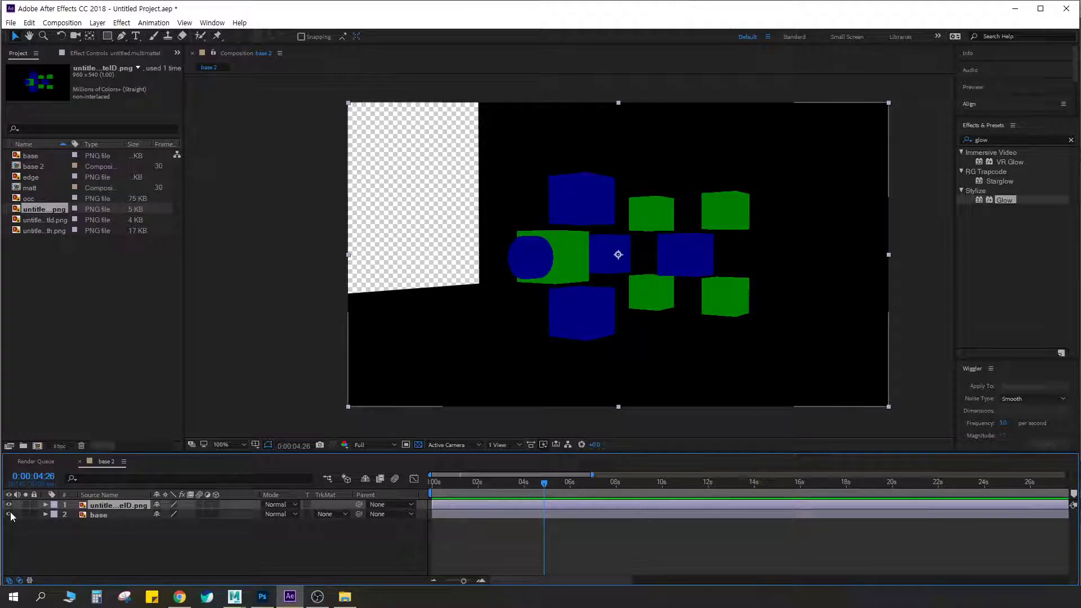
Search the effects for key, apply Color Key to the multimatteID layer and key out the blue of the cubes
{"action": "left_click", "coordinate": [1010, 140]}
{"action": "type", "text": "key"}
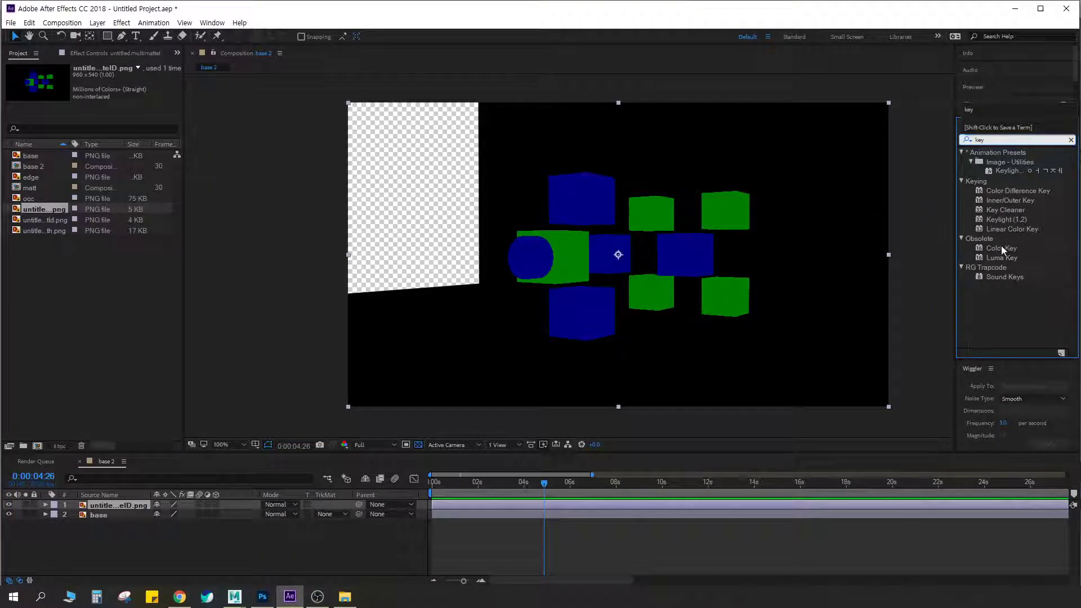
{"action": "left_click_drag", "start_coordinate": [1002, 248], "coordinate": [665, 249]}
{"action": "left_click", "coordinate": [122, 86]}
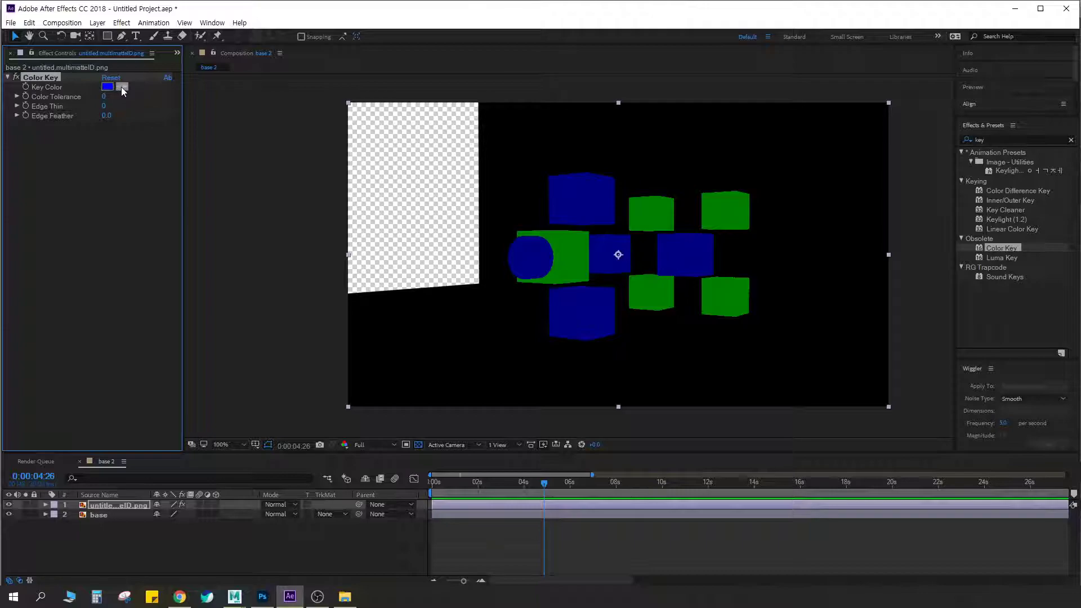
{"action": "left_click", "coordinate": [121, 87]}
{"action": "left_click", "coordinate": [122, 87]}
{"action": "left_click", "coordinate": [122, 87]}
{"action": "left_click", "coordinate": [588, 196]}
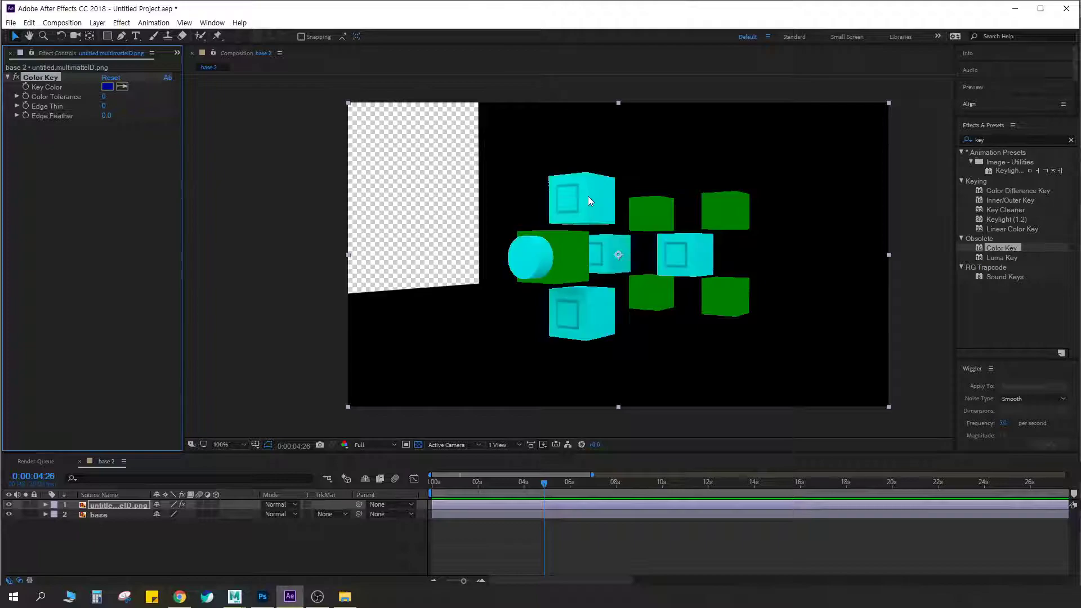
Add a second Color Key to the multimatteID layer and sample the black background as its key colour
{"action": "double_click", "coordinate": [1005, 248]}
{"action": "left_click", "coordinate": [122, 134]}
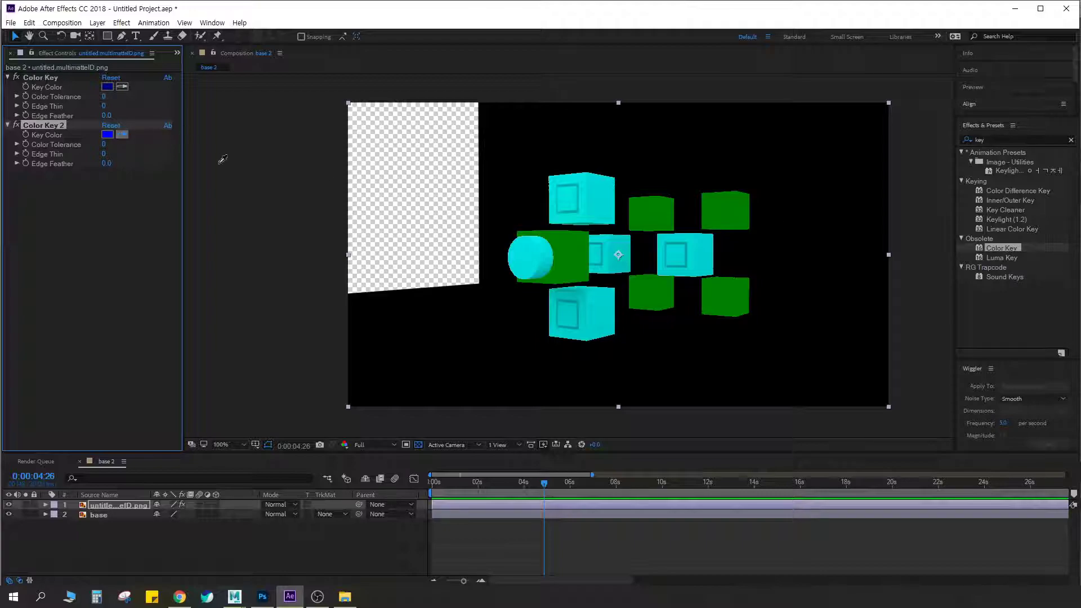
{"action": "left_click", "coordinate": [680, 137]}
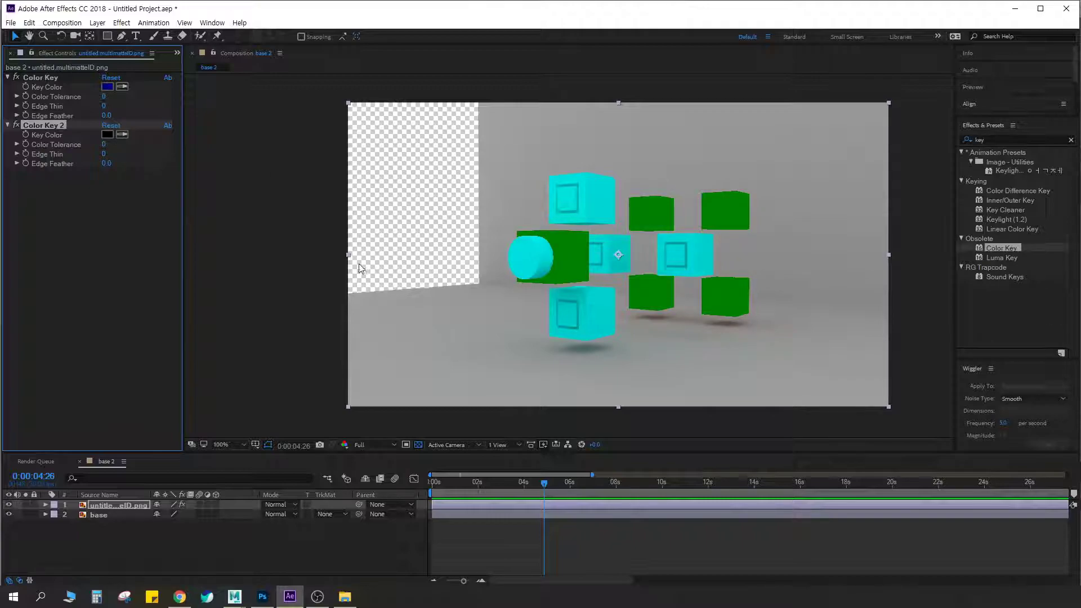
Solo the keyed multimatteID layer to check that only the green cubes are left, and restore the full view
{"action": "left_click", "coordinate": [28, 505]}
{"action": "left_click", "coordinate": [26, 505]}
{"action": "left_click", "coordinate": [25, 505]}
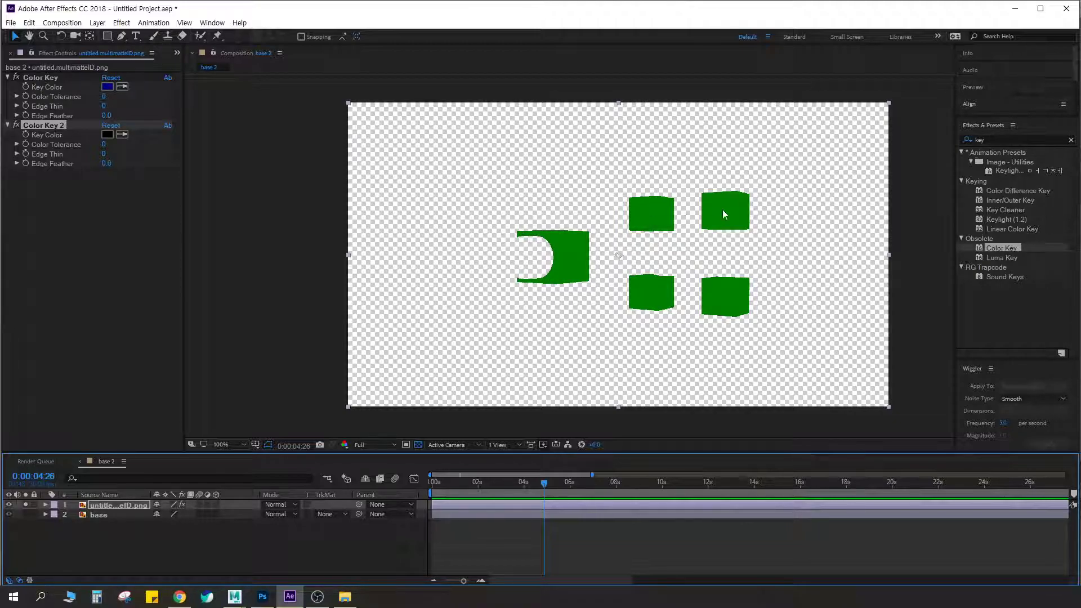
{"action": "left_click", "coordinate": [25, 504]}
{"action": "left_click", "coordinate": [24, 505]}
{"action": "left_click", "coordinate": [24, 505]}
{"action": "left_click", "coordinate": [24, 504]}
{"action": "left_click", "coordinate": [24, 505]}
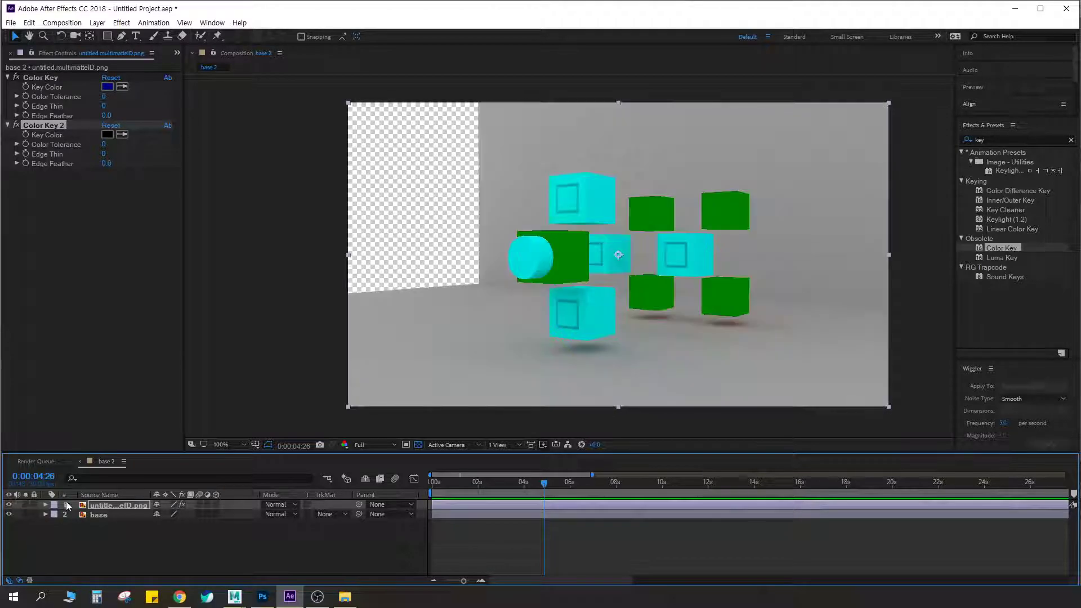
Check the base layer in solo and set its track matte to Alpha Matte "untitled.multimatteID.png"
{"action": "left_click", "coordinate": [99, 515]}
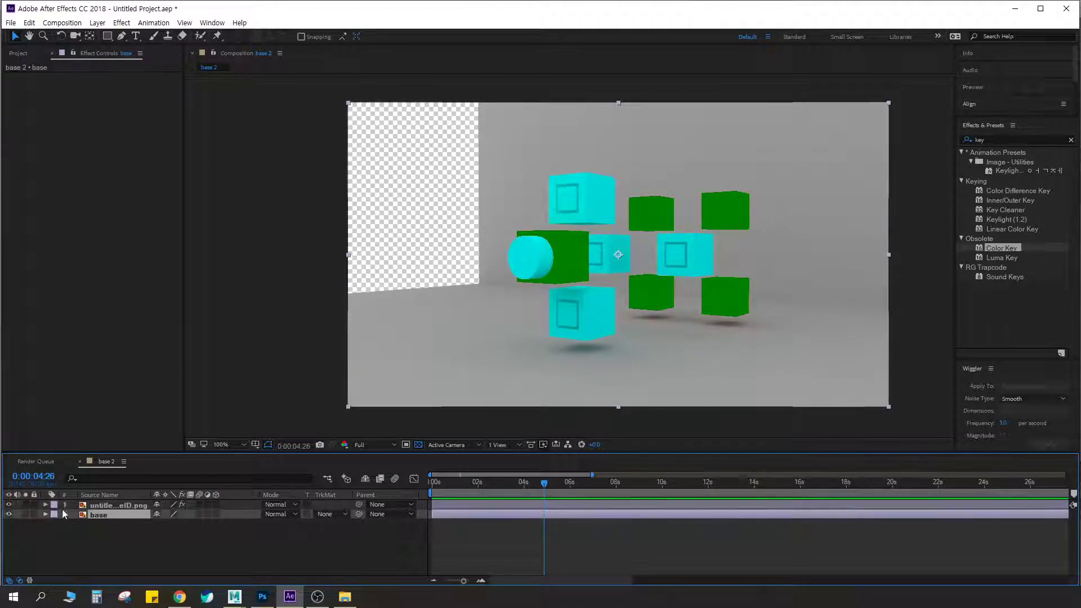
{"action": "left_click", "coordinate": [25, 512]}
{"action": "left_click", "coordinate": [24, 512]}
{"action": "left_click", "coordinate": [25, 512]}
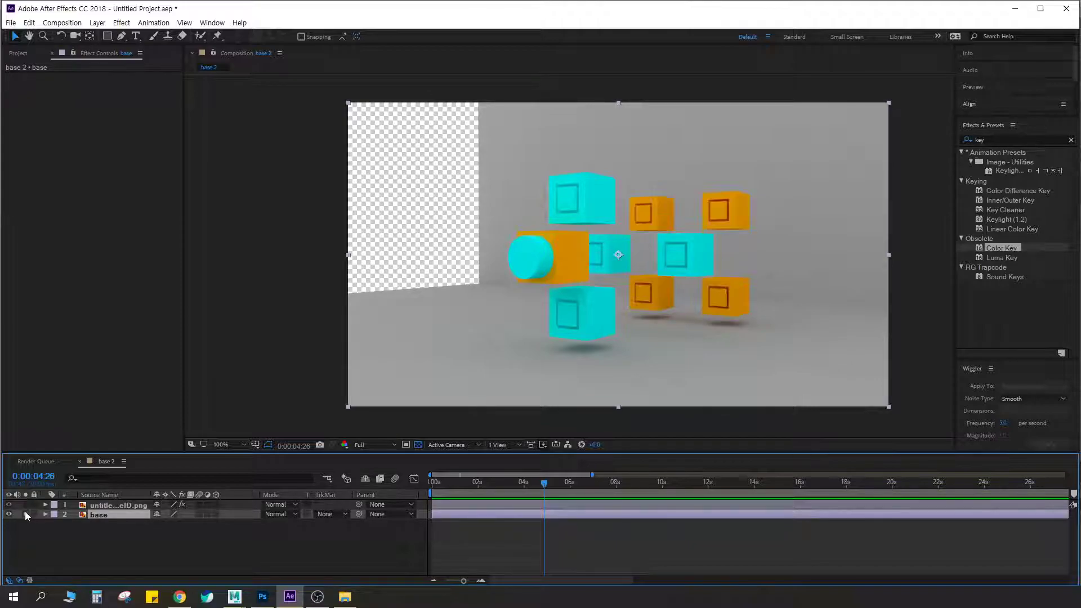
{"action": "left_click", "coordinate": [25, 512]}
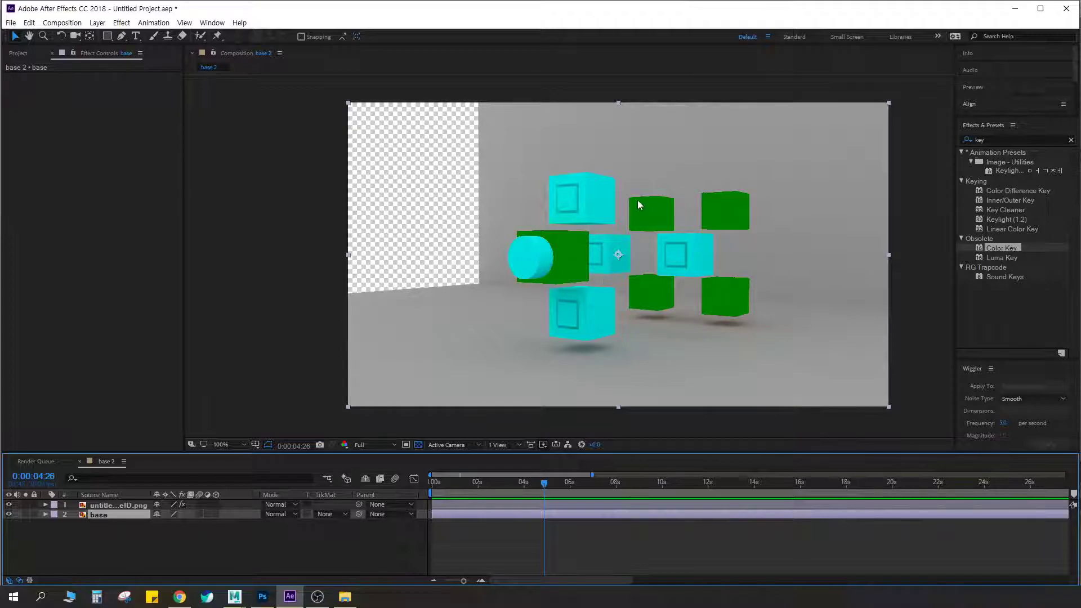
{"action": "left_click", "coordinate": [331, 514]}
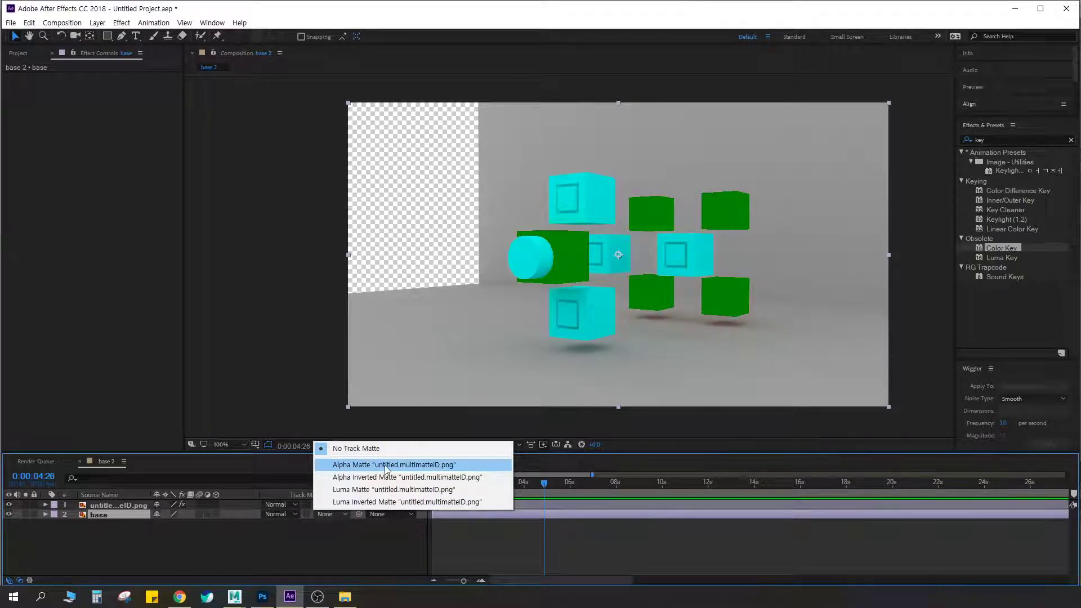
{"action": "left_click", "coordinate": [436, 466]}
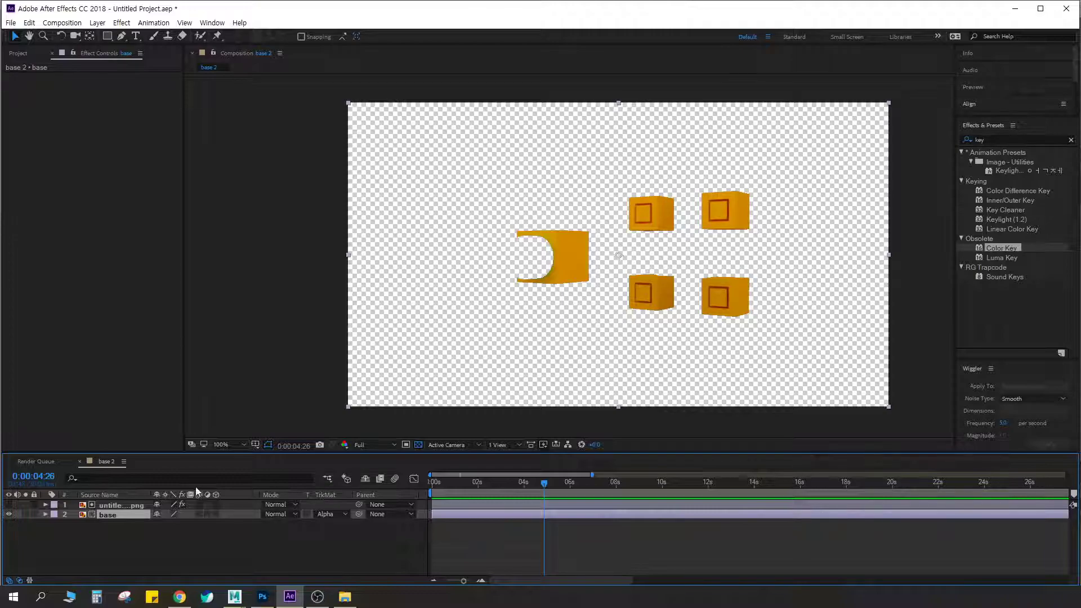
Search the effects for glow, try the Stylize Glow on the matted base layer and remove it again
{"action": "left_click", "coordinate": [1007, 140]}
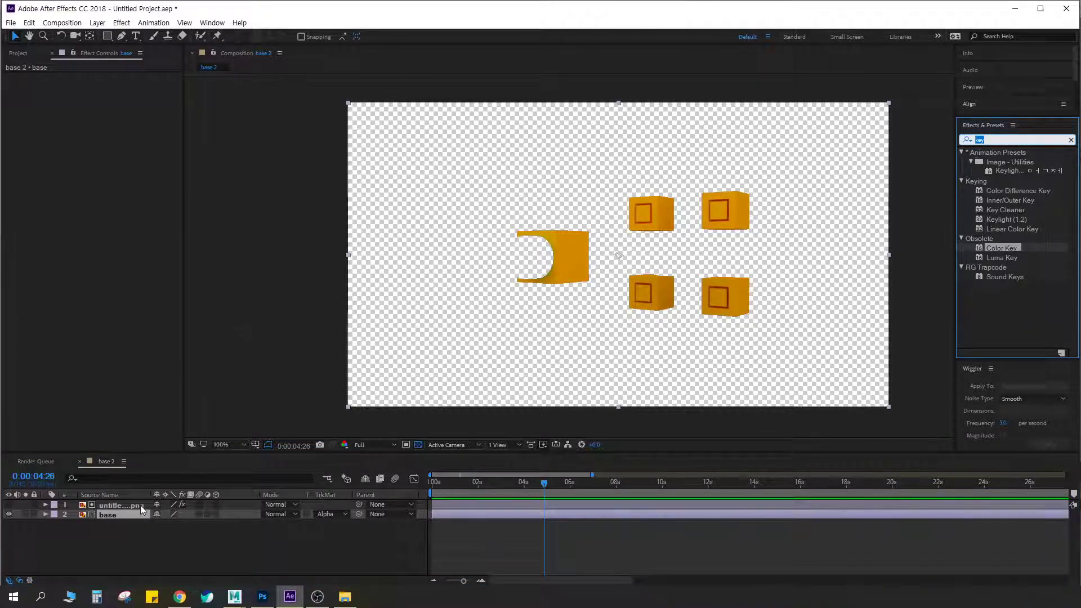
{"action": "type", "text": "glow"}
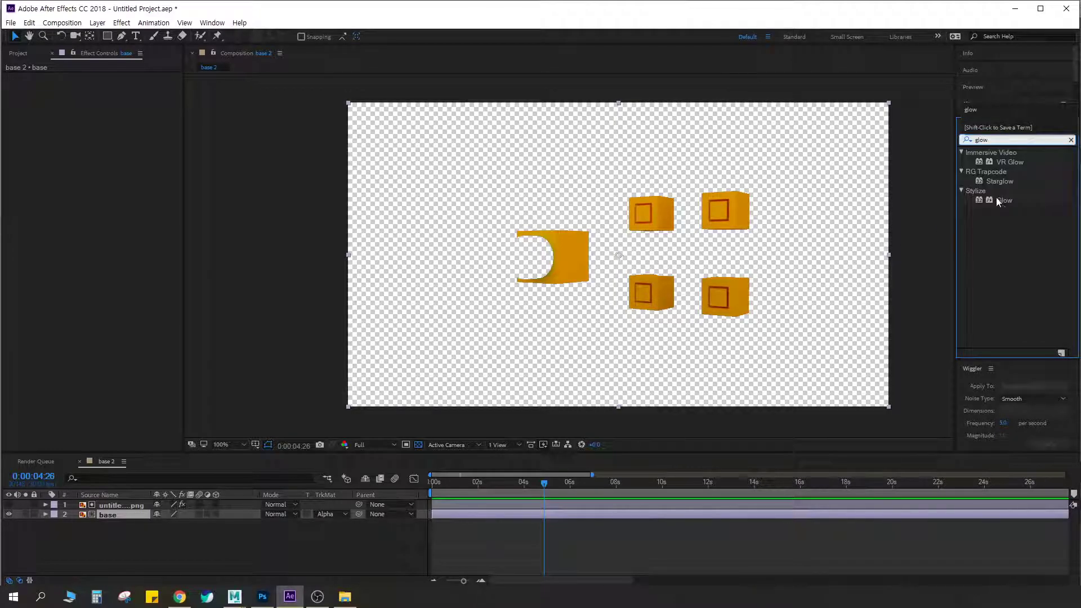
{"action": "left_click", "coordinate": [1004, 201]}
{"action": "double_click", "coordinate": [1004, 200]}
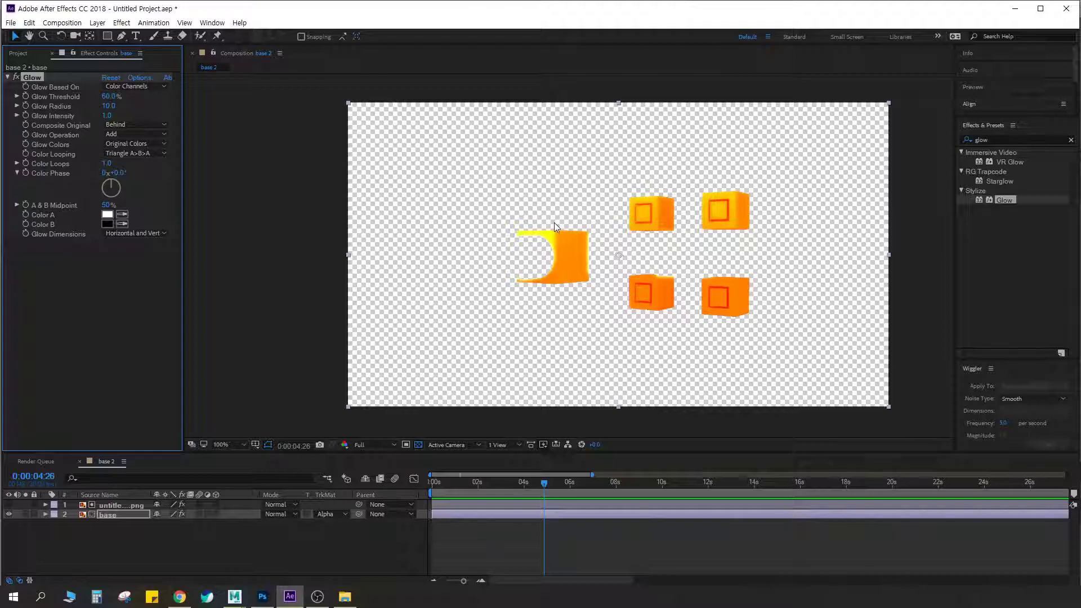
{"action": "left_click_drag", "start_coordinate": [556, 235], "coordinate": [576, 258]}
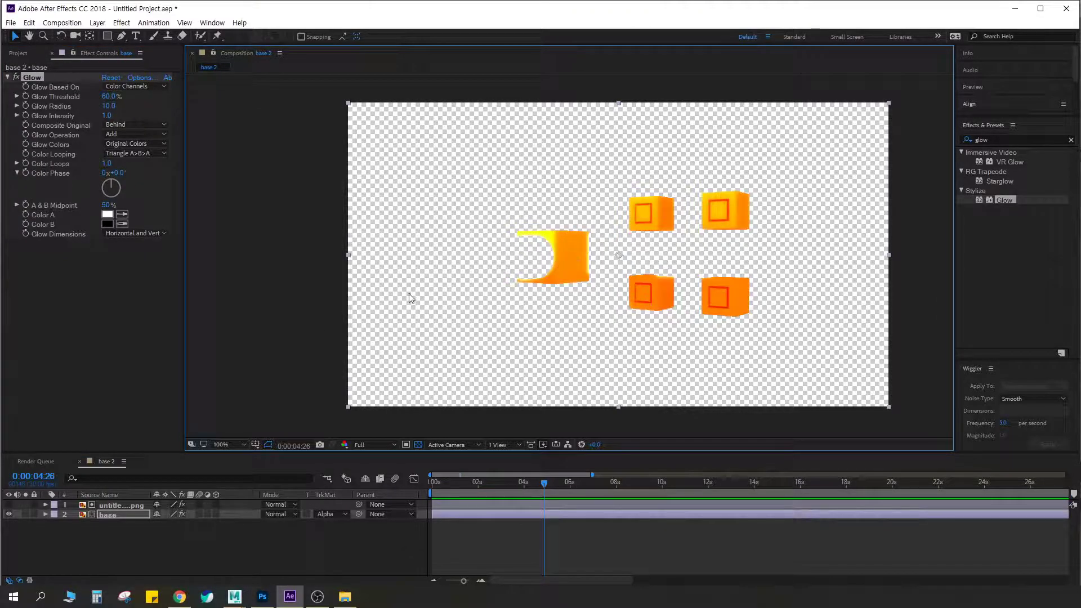
{"action": "key", "text": "Delete"}
Pre-compose the multimatteID and base layers together into a new composition named matt
{"action": "left_click", "coordinate": [153, 527]}
{"action": "left_click", "coordinate": [111, 511]}
{"action": "left_click", "coordinate": [107, 505], "text": "shift"}
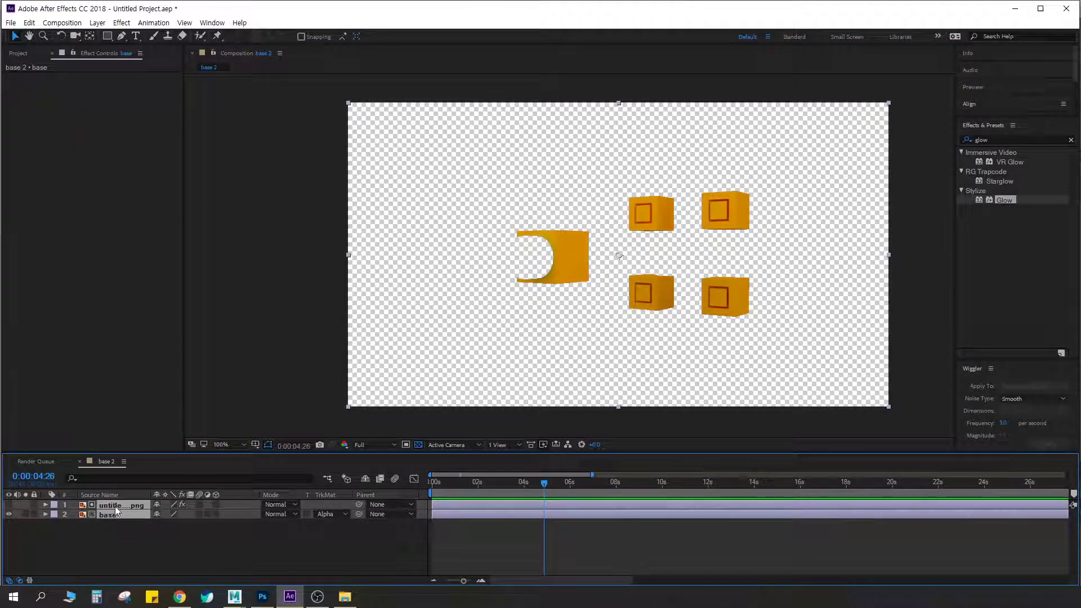
{"action": "key", "text": "ctrl+shift+c"}
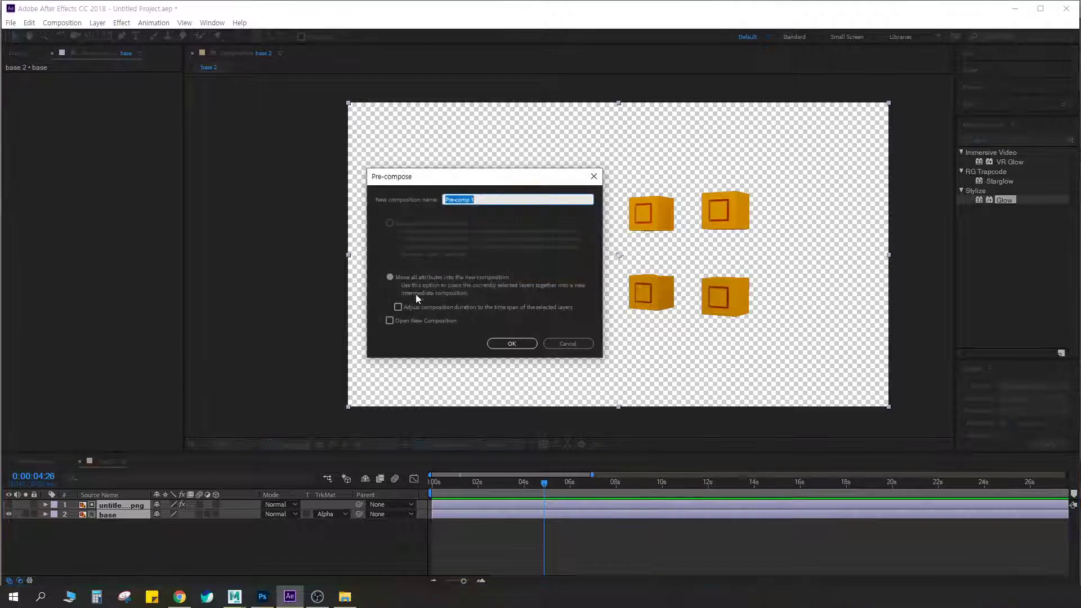
{"action": "type", "text": "matt"}
{"action": "key", "text": "Return"}
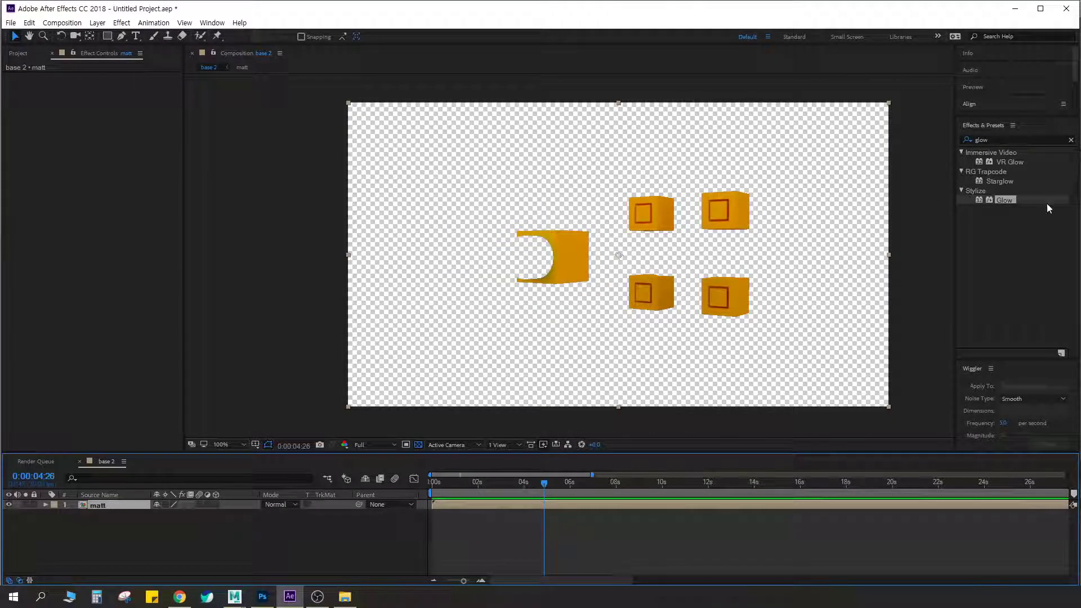
Apply the Stylize Glow to the matt layer with radius 19 and intensity 1.2, and place the base footage beneath it
{"action": "double_click", "coordinate": [1002, 200]}
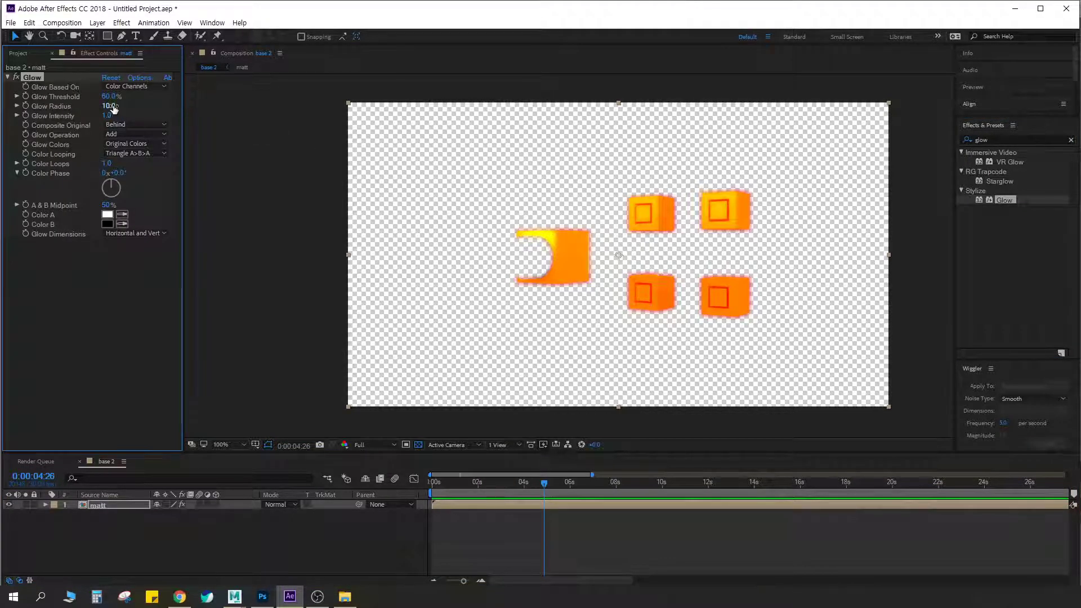
{"action": "mouse_move", "coordinate": [107, 116]}
{"action": "left_mouse_down"}
{"action": "mouse_move", "coordinate": [125, 114]}
{"action": "mouse_move", "coordinate": [93, 114]}
{"action": "mouse_move", "coordinate": [147, 106]}
{"action": "mouse_move", "coordinate": [114, 109]}
{"action": "left_mouse_up"}
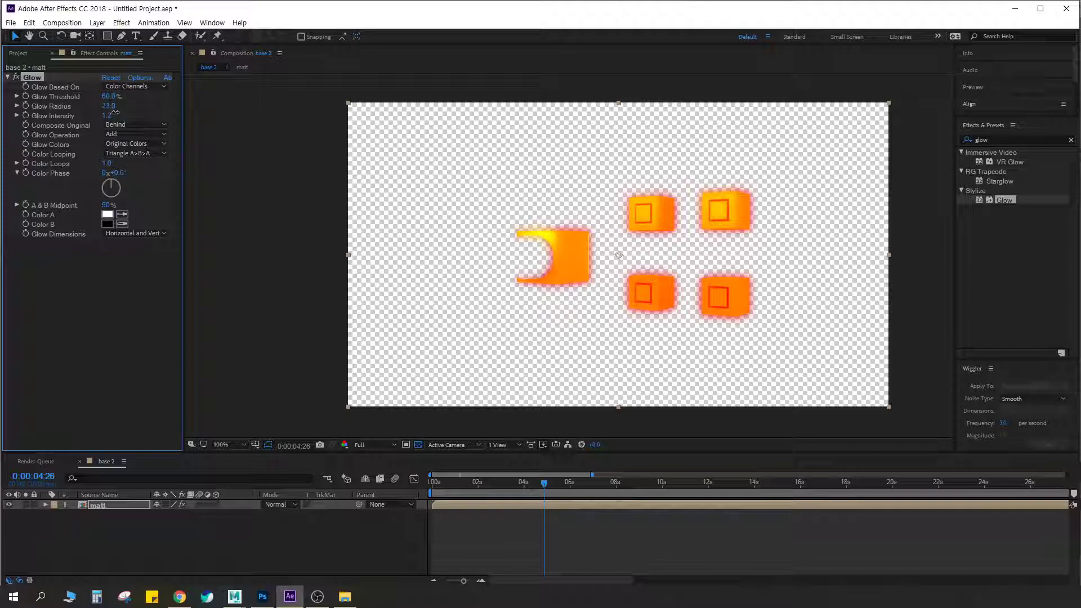
{"action": "left_click", "coordinate": [21, 54]}
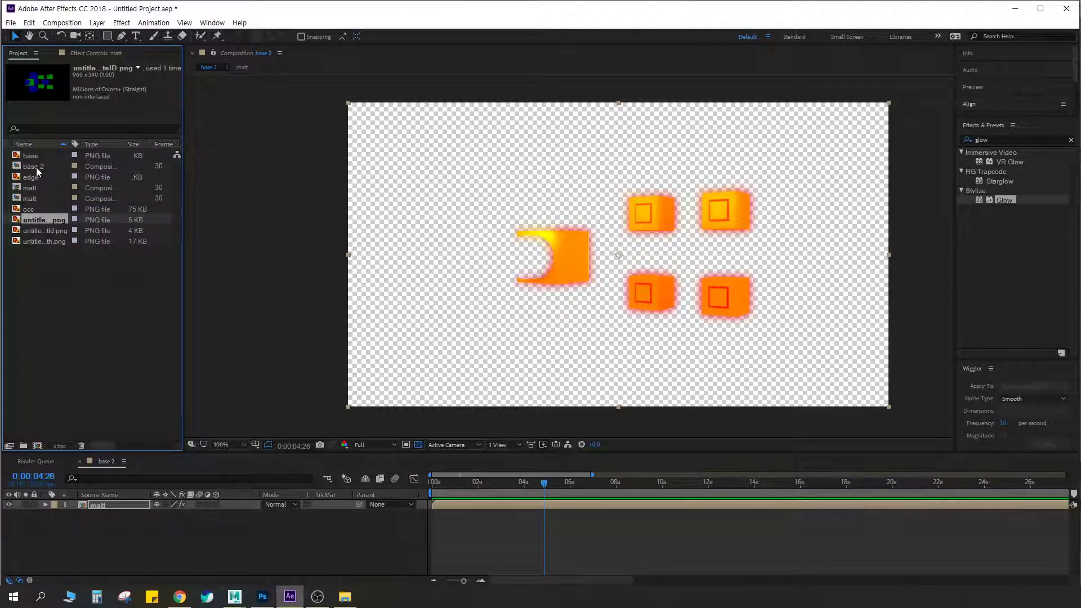
{"action": "left_click_drag", "start_coordinate": [31, 156], "coordinate": [110, 524]}
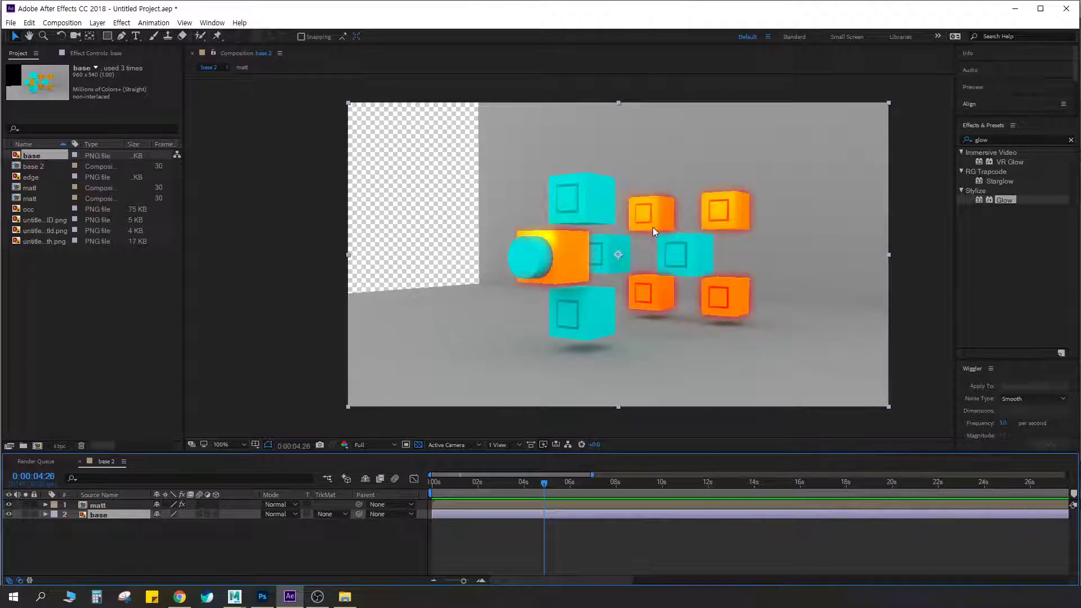
Reveal the matt layer's opacity, try 67%, and set it to about 96% to adjust the glow on the orange cubes
{"action": "left_click", "coordinate": [111, 507]}
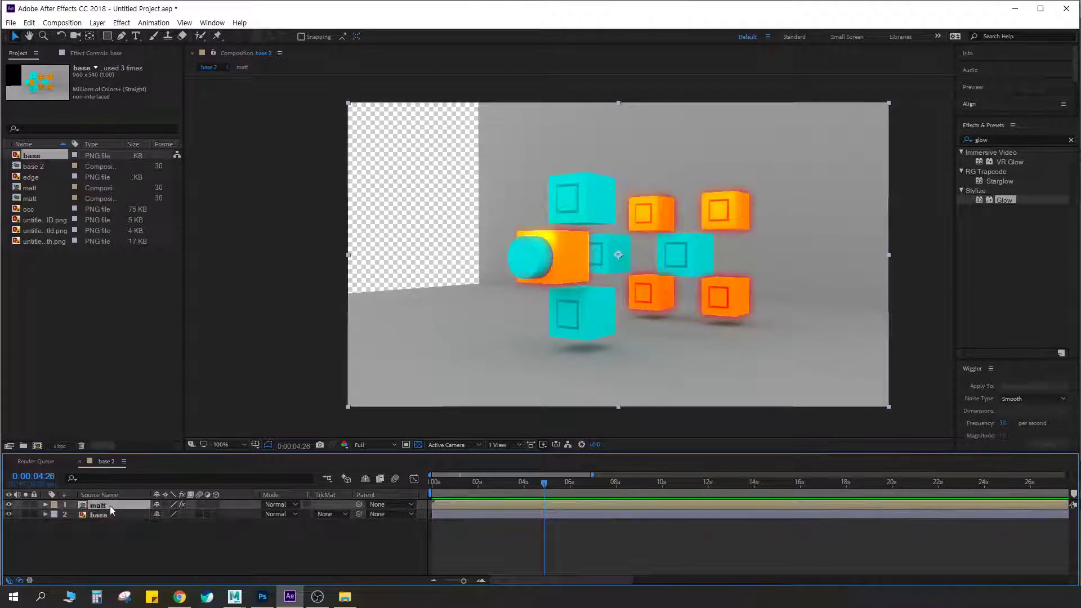
{"action": "key", "text": "t"}
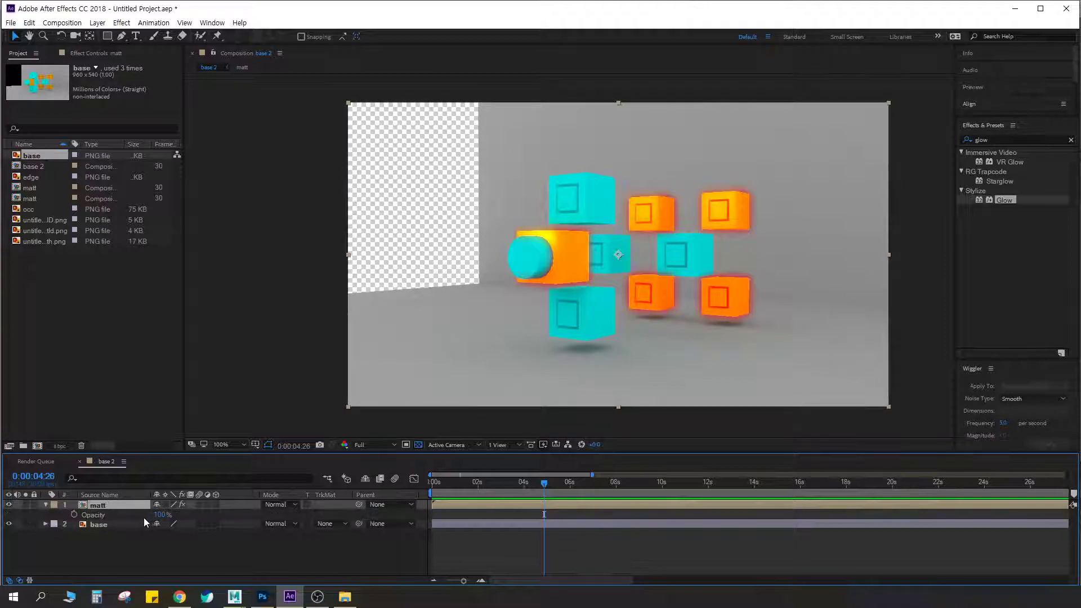
{"action": "mouse_move", "coordinate": [161, 514]}
{"action": "left_mouse_down"}
{"action": "mouse_move", "coordinate": [138, 515]}
{"action": "mouse_move", "coordinate": [180, 519]}
{"action": "mouse_move", "coordinate": [141, 514]}
{"action": "left_mouse_up"}
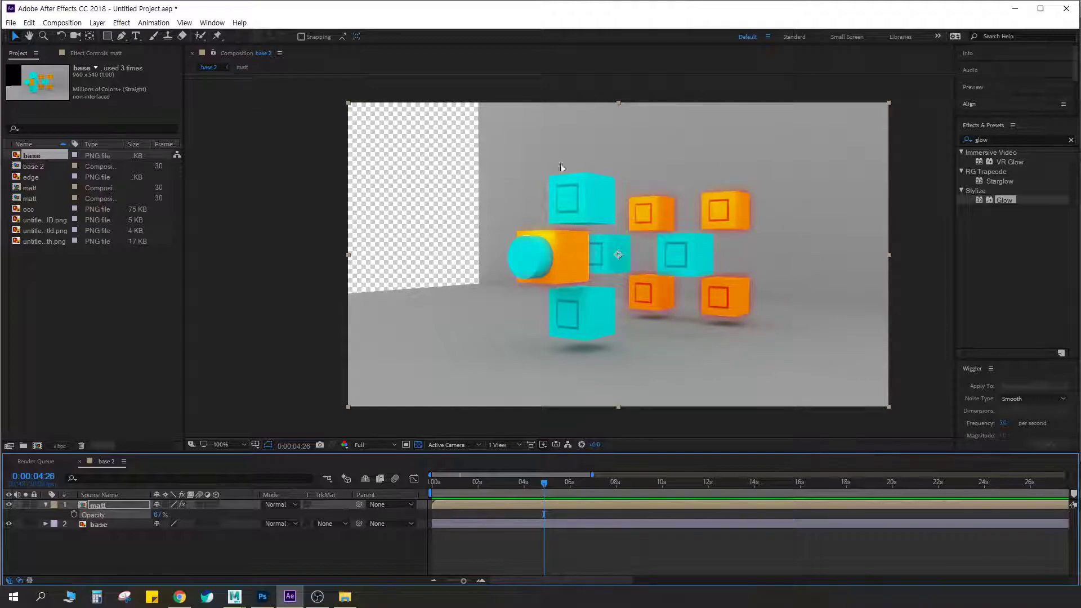
{"action": "left_click_drag", "start_coordinate": [160, 515], "coordinate": [190, 509]}
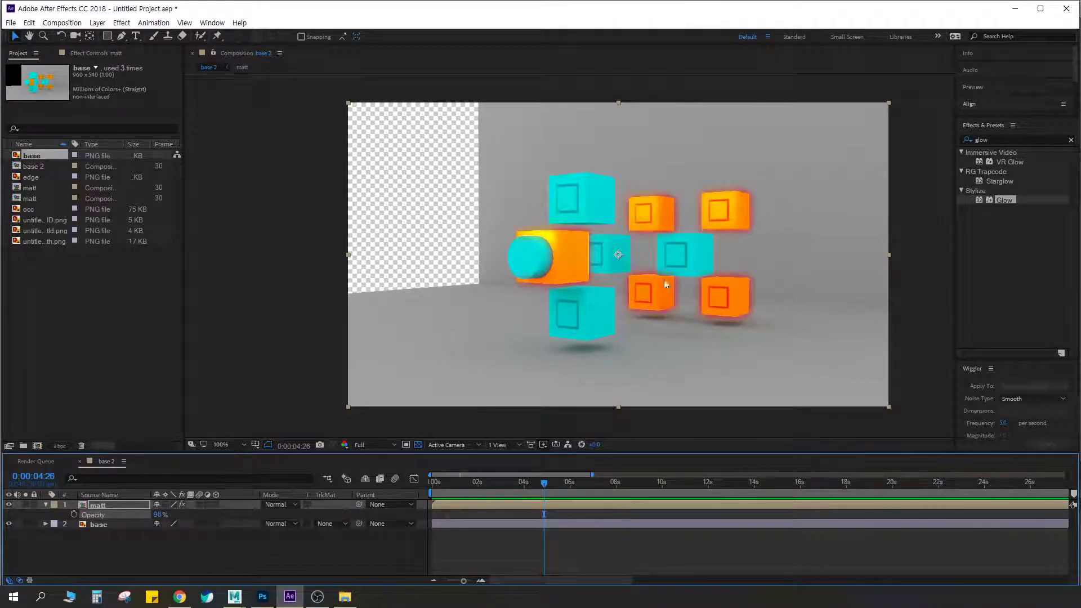
Deselect the matt layer and close After Effects without saving the project, returning to Maya
{"action": "left_click", "coordinate": [290, 308]}
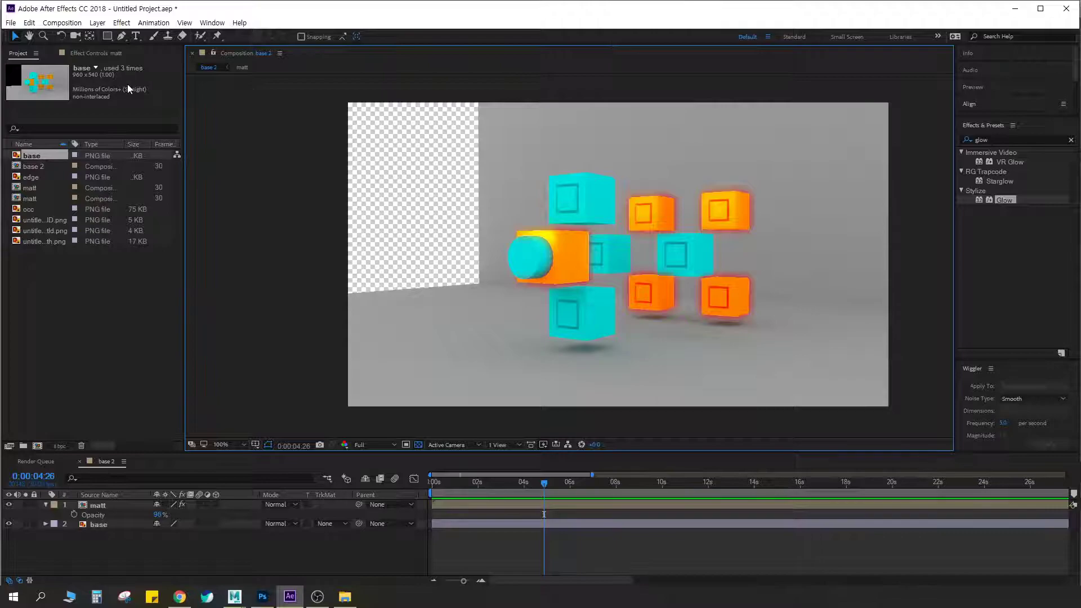
{"action": "left_click", "coordinate": [1059, 13]}
{"action": "left_click", "coordinate": [559, 316]}
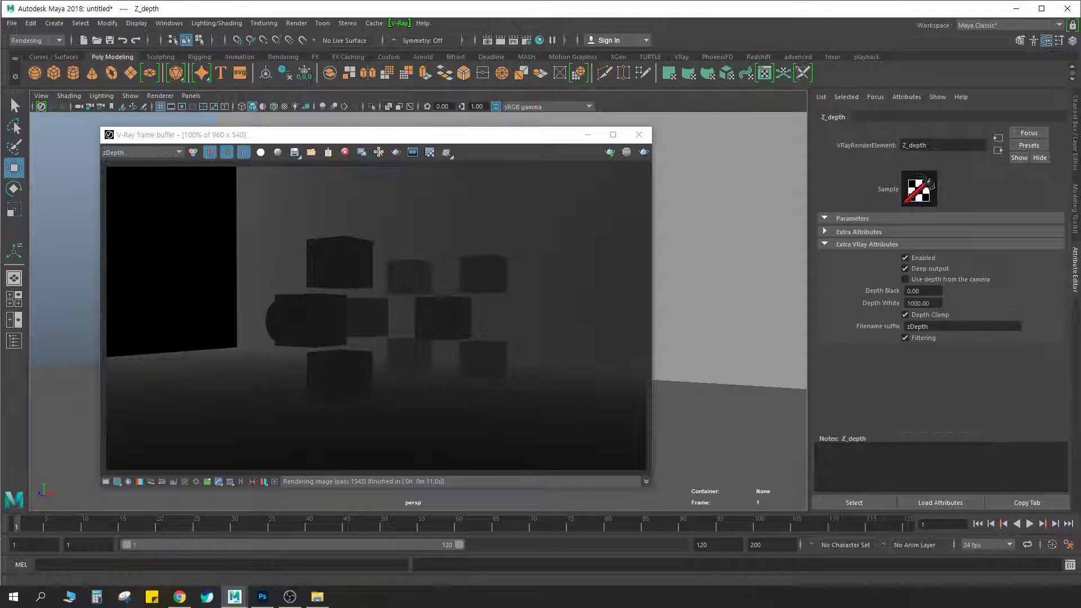
Review the render elements available in the V-Ray frame buffer, keeping the zDepth channel displayed
{"action": "left_click", "coordinate": [707, 173]}
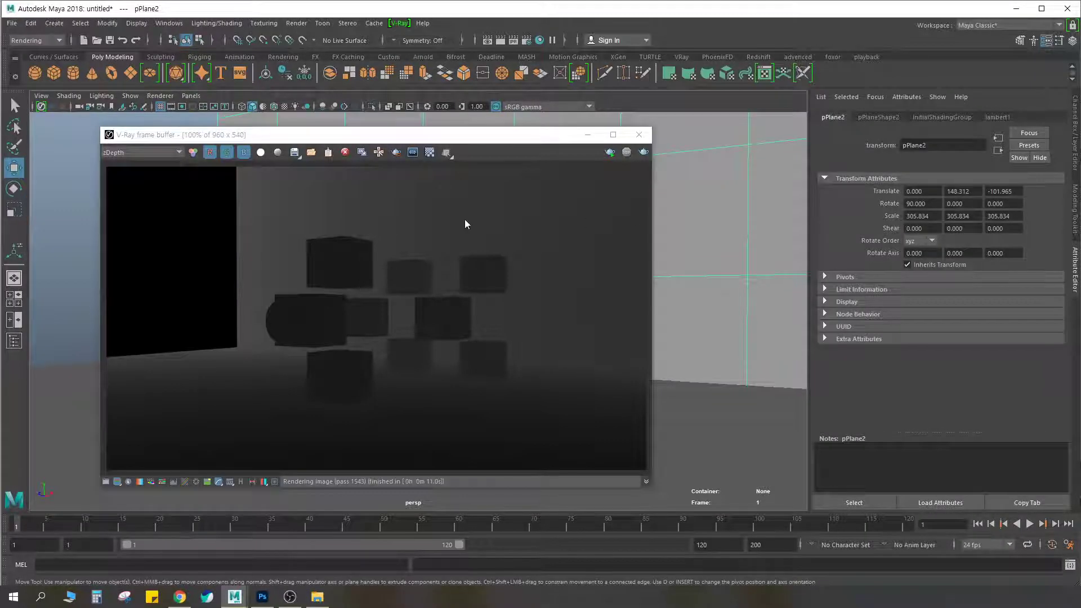
{"action": "left_click", "coordinate": [133, 151]}
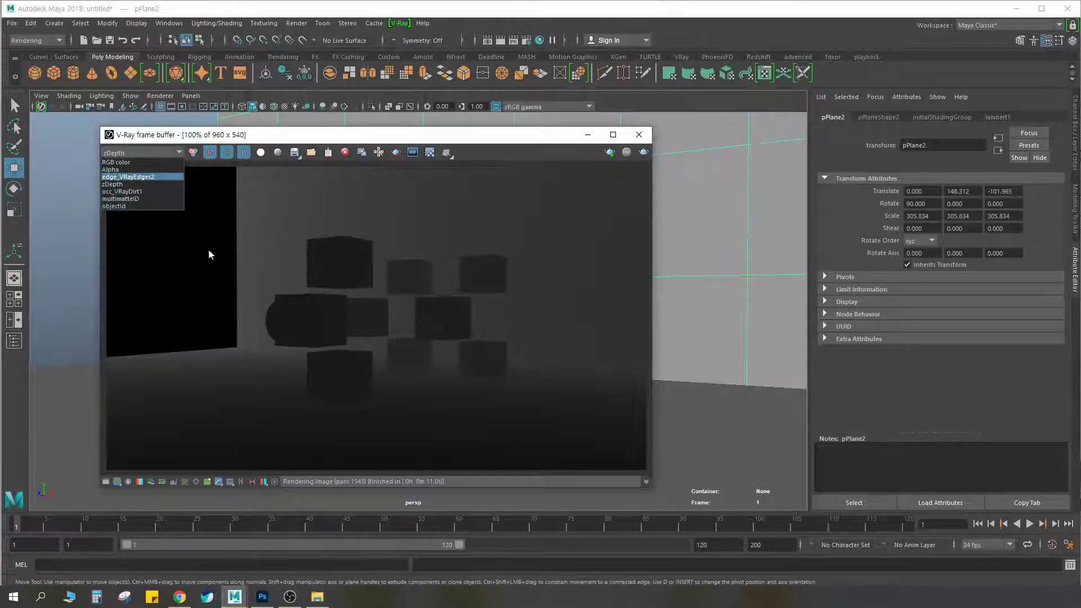
{"action": "left_click", "coordinate": [459, 243]}
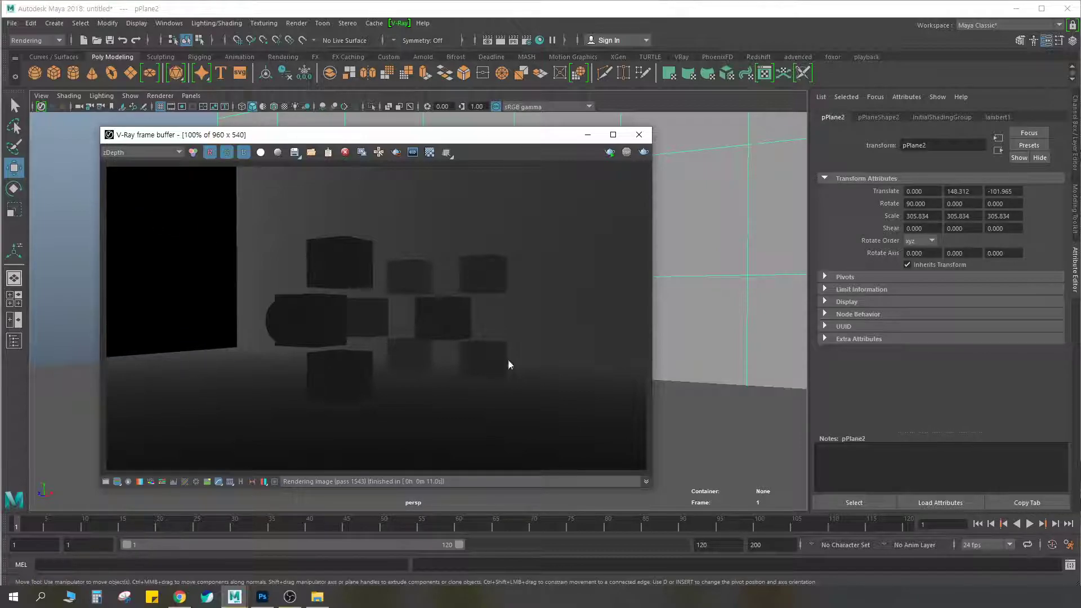
Close the V-Ray frame buffer, clear the back wall selection and bring up the V-Ray shelf tools
{"action": "left_click", "coordinate": [640, 135]}
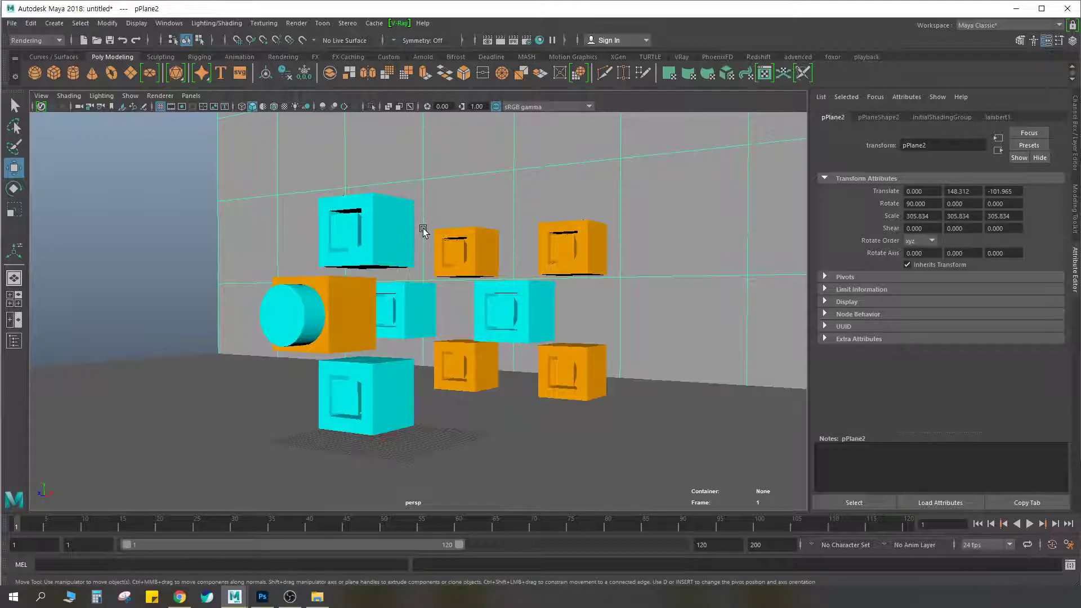
{"action": "left_click", "coordinate": [204, 204]}
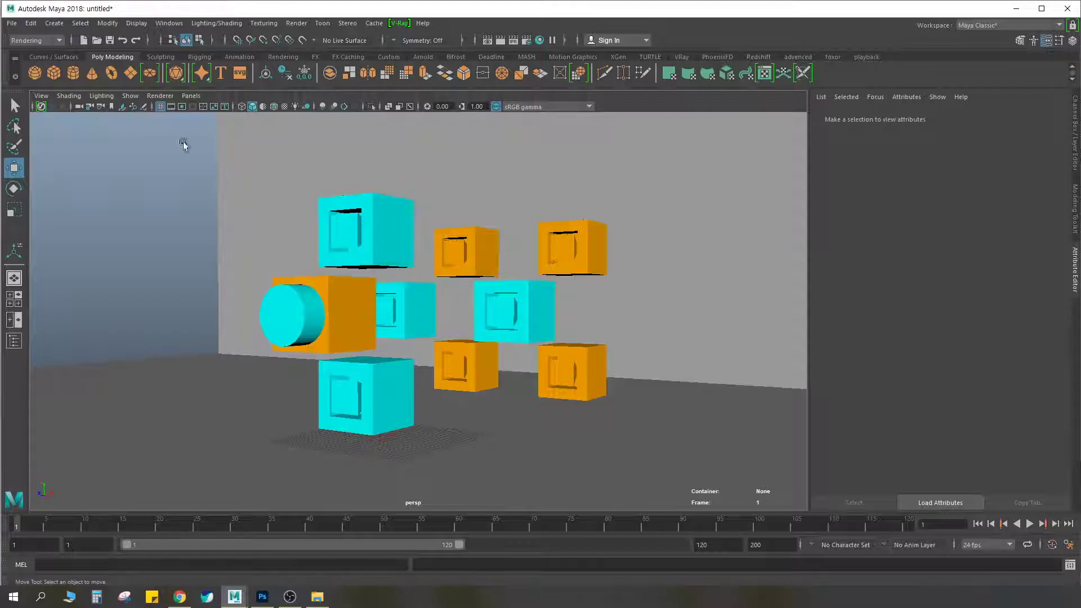
{"action": "left_click", "coordinate": [499, 57]}
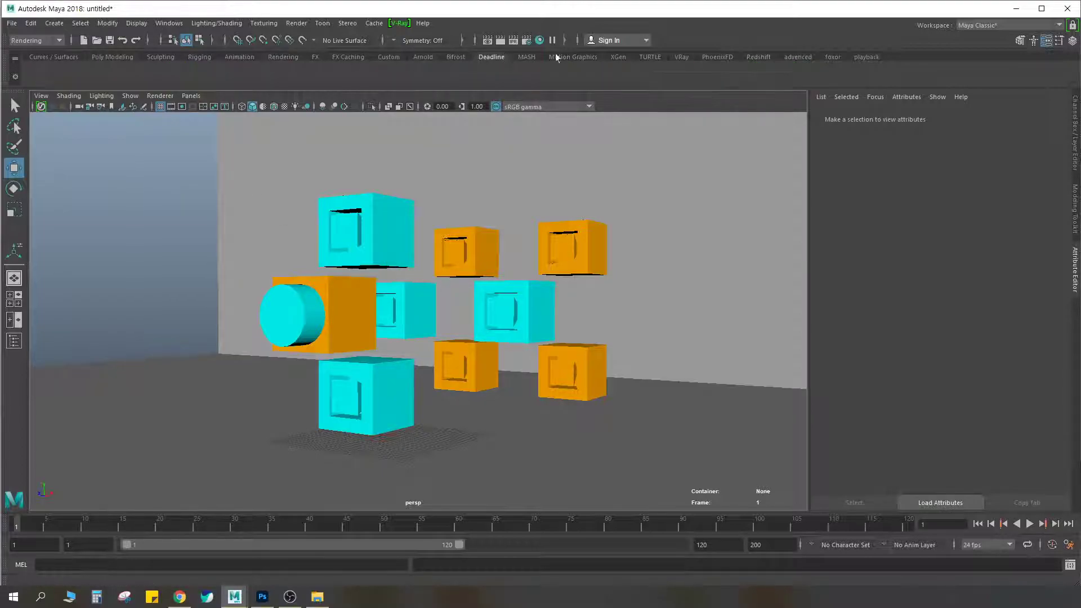
{"action": "left_click", "coordinate": [682, 57]}
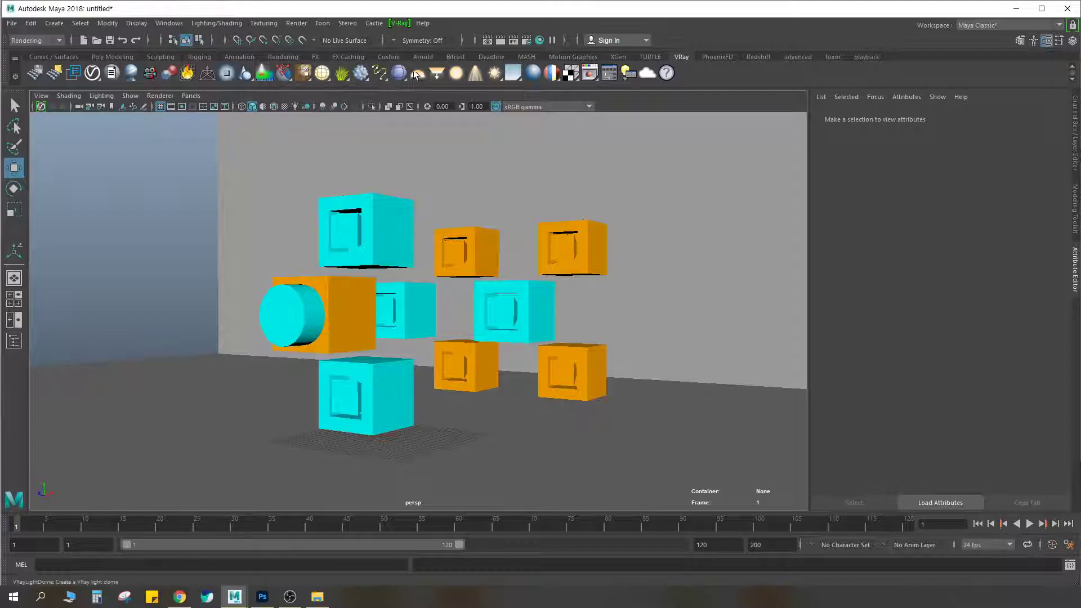